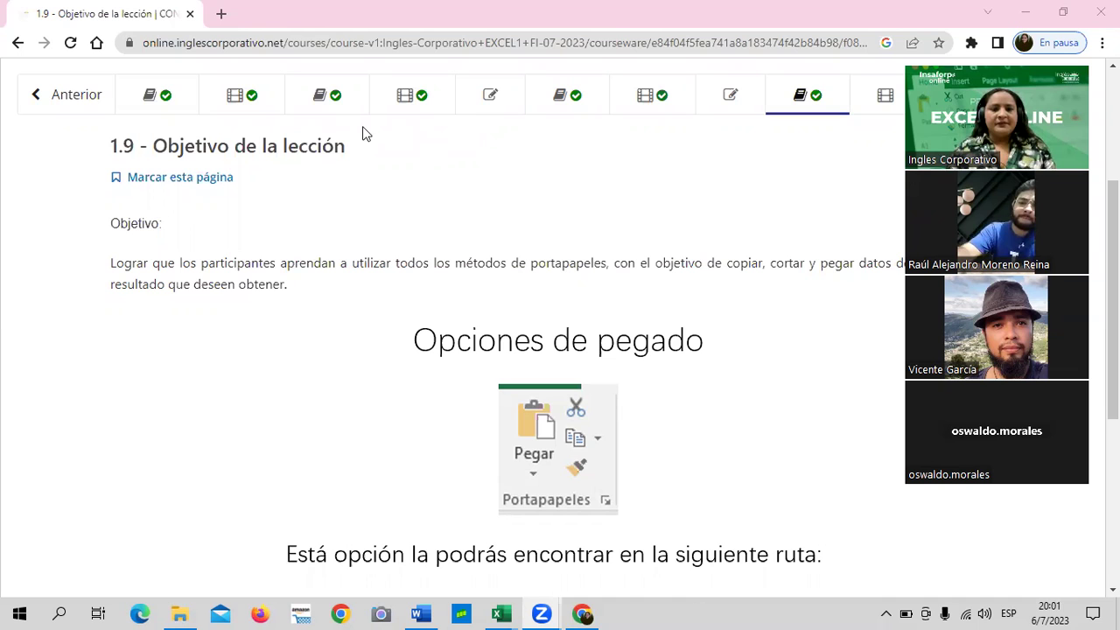
# Switch to the 1.4 Portapapeles practice workbook in Excel.
pyautogui.scroll(-1, 634, 305)
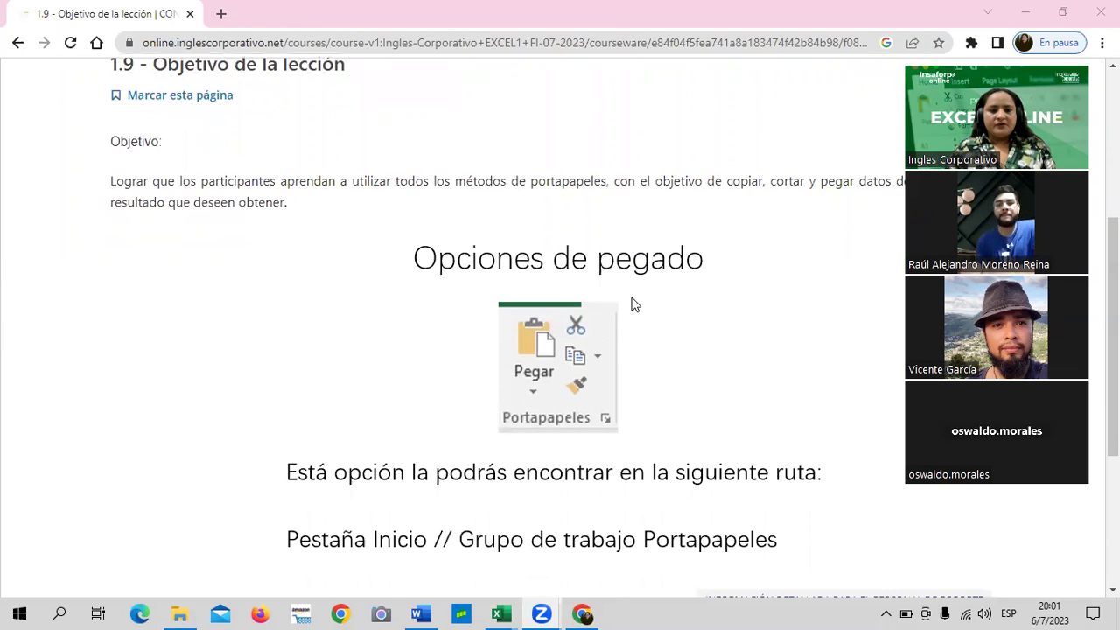
pyautogui.scroll(-1, 634, 305)
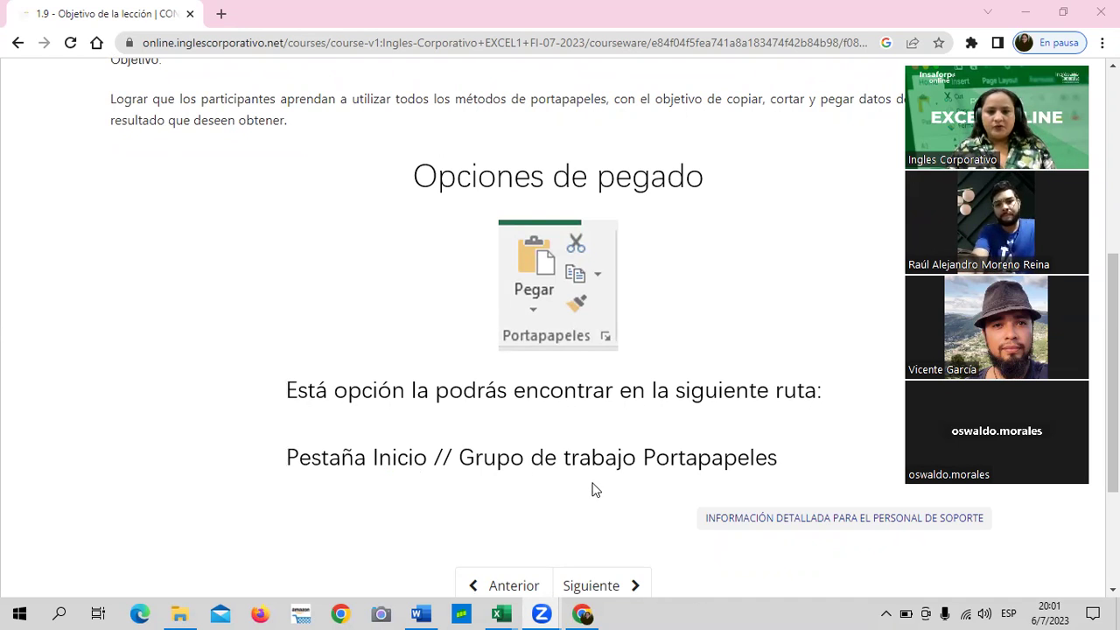
pyautogui.scroll(2, 669, 460)
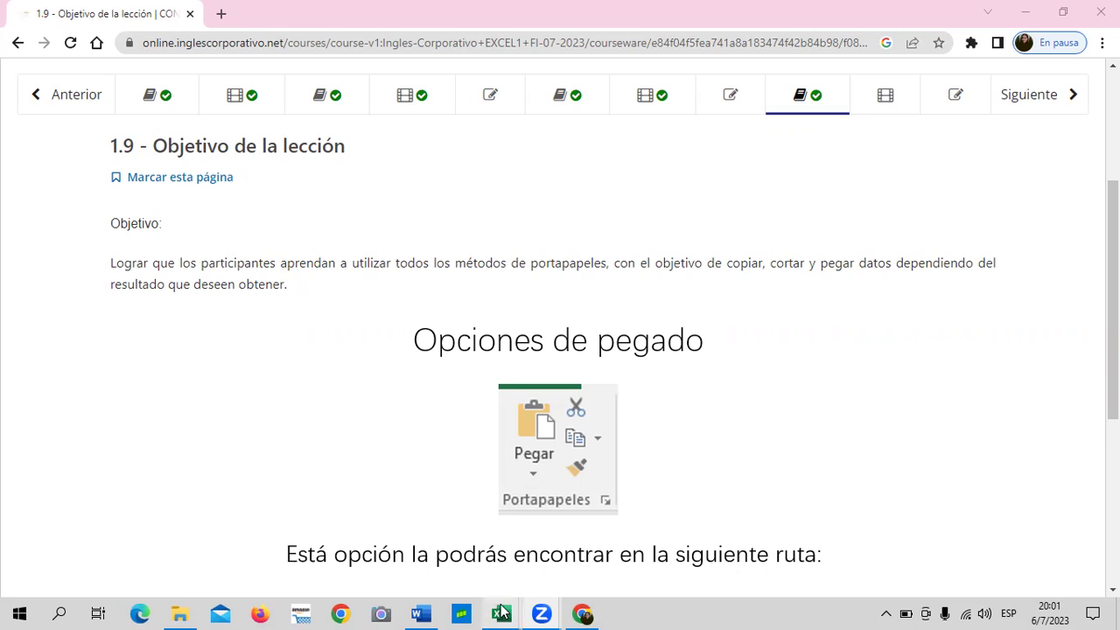
pyautogui.moveTo(503, 612)
pyautogui.click(367, 550)
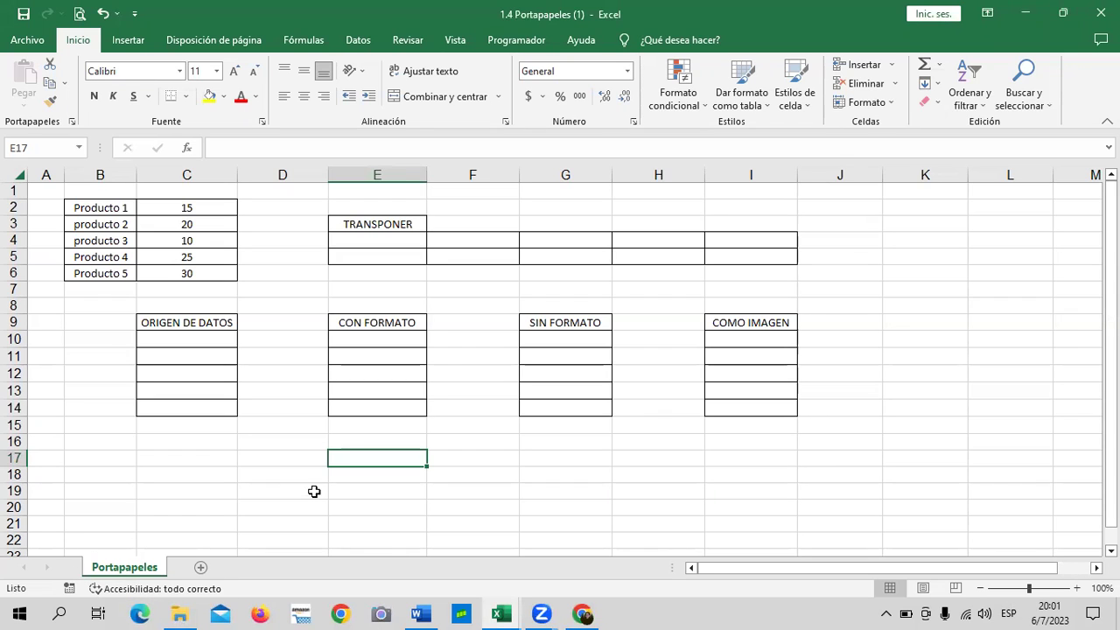
# Point out the ORIGEN DE DATOS, CON FORMATO, SIN FORMATO and COMO IMAGEN ranges in rows 9–14.
pyautogui.moveTo(209, 322); pyautogui.dragTo(199, 407)
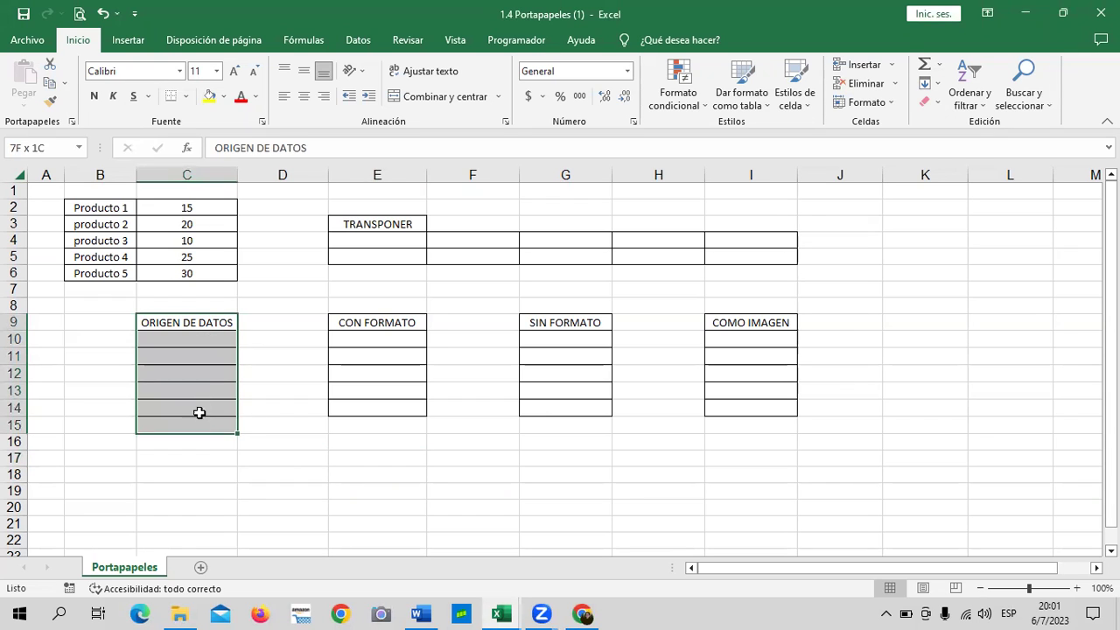
pyautogui.moveTo(399, 322); pyautogui.dragTo(387, 407)
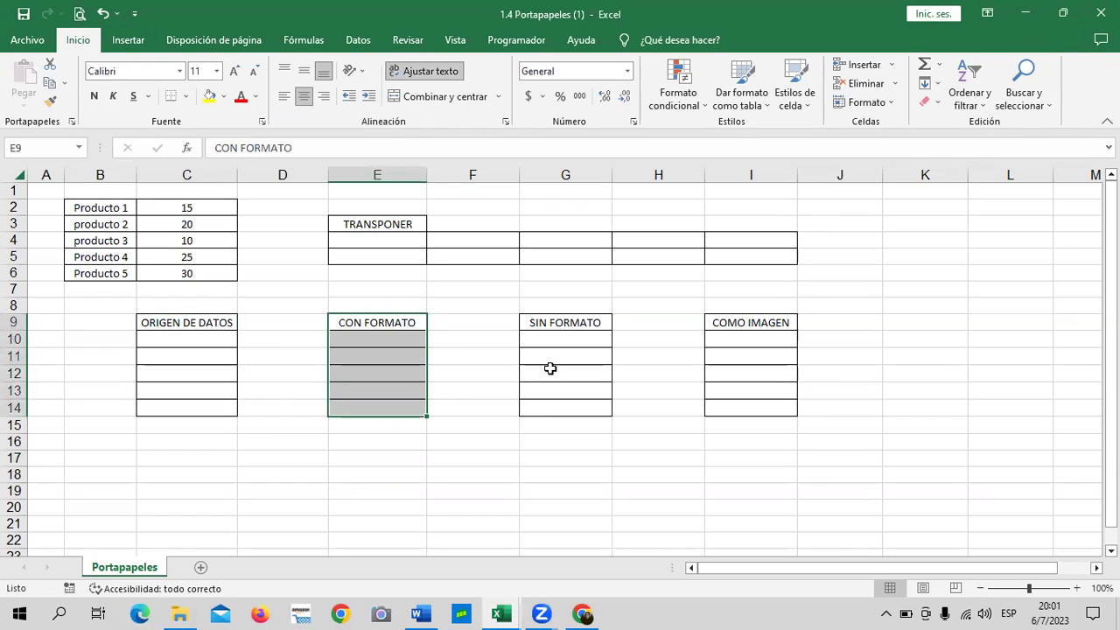
pyautogui.moveTo(581, 322); pyautogui.dragTo(565, 408)
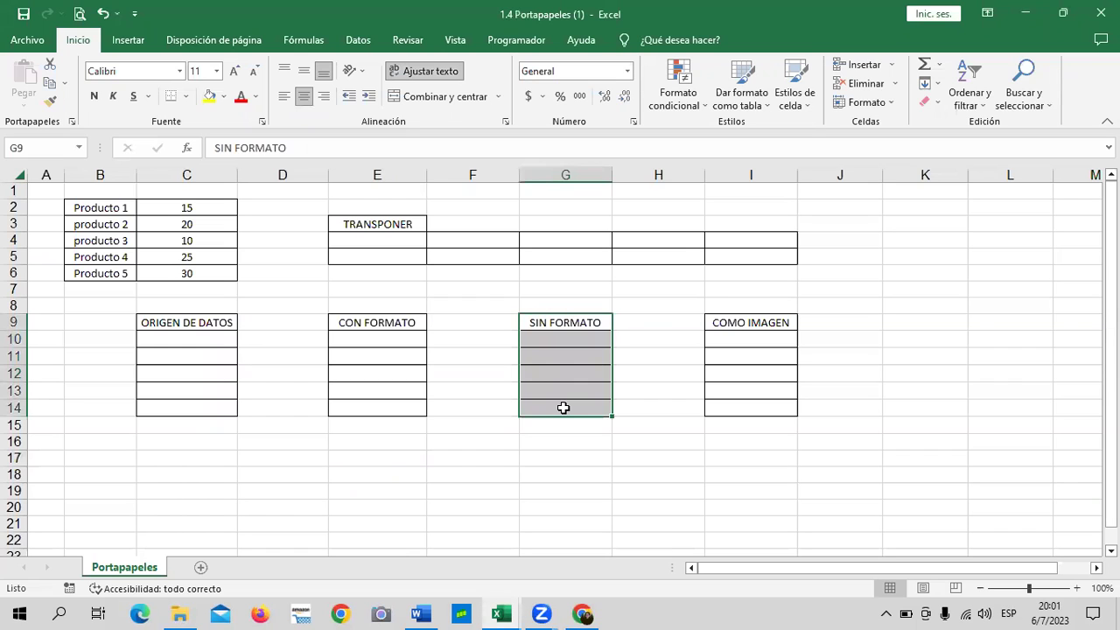
pyautogui.moveTo(775, 323); pyautogui.dragTo(750, 407)
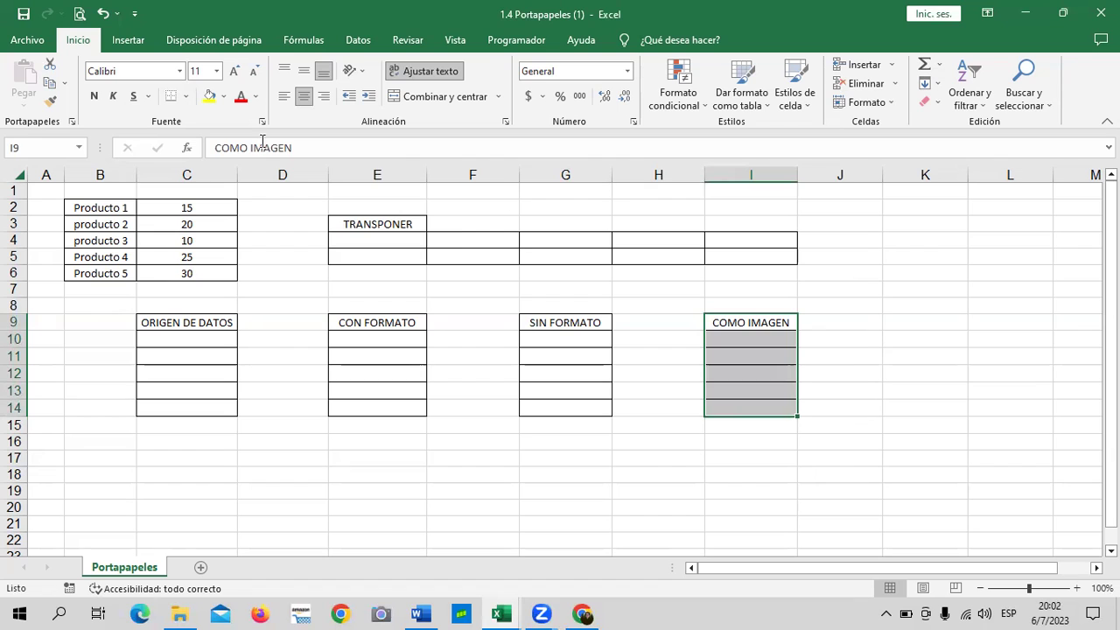
# Highlight the product values C2:C6 and TRANSPONER area E3:I5, then select C9:C14.
pyautogui.moveTo(188, 207); pyautogui.dragTo(198, 272)
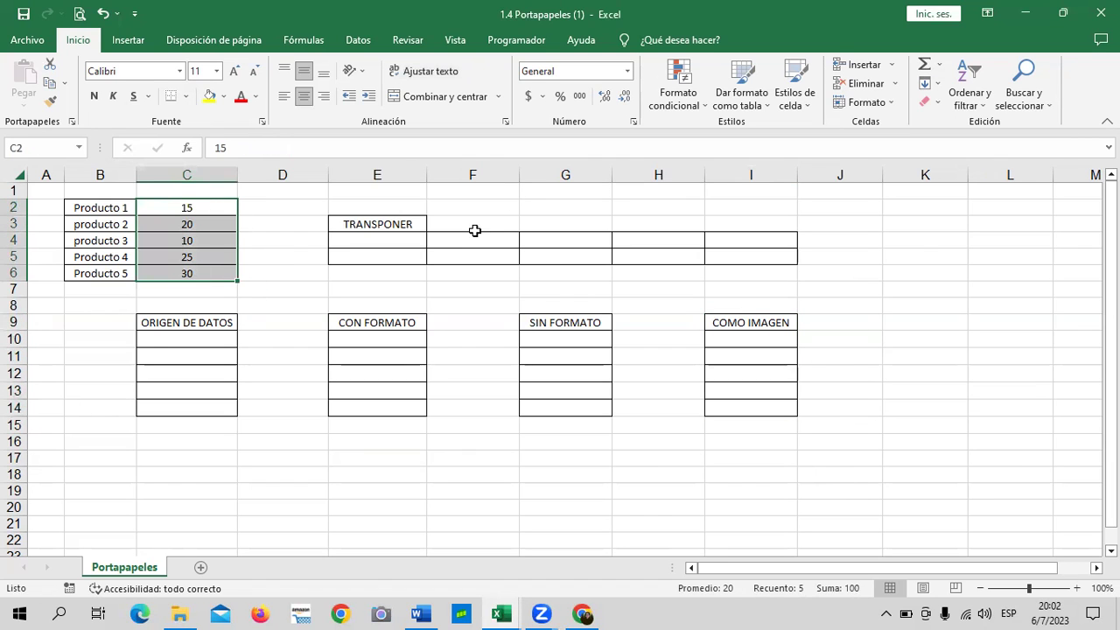
pyautogui.moveTo(399, 221)
pyautogui.mouseDown()
pyautogui.moveTo(543, 258)
pyautogui.moveTo(767, 257)
pyautogui.mouseUp()
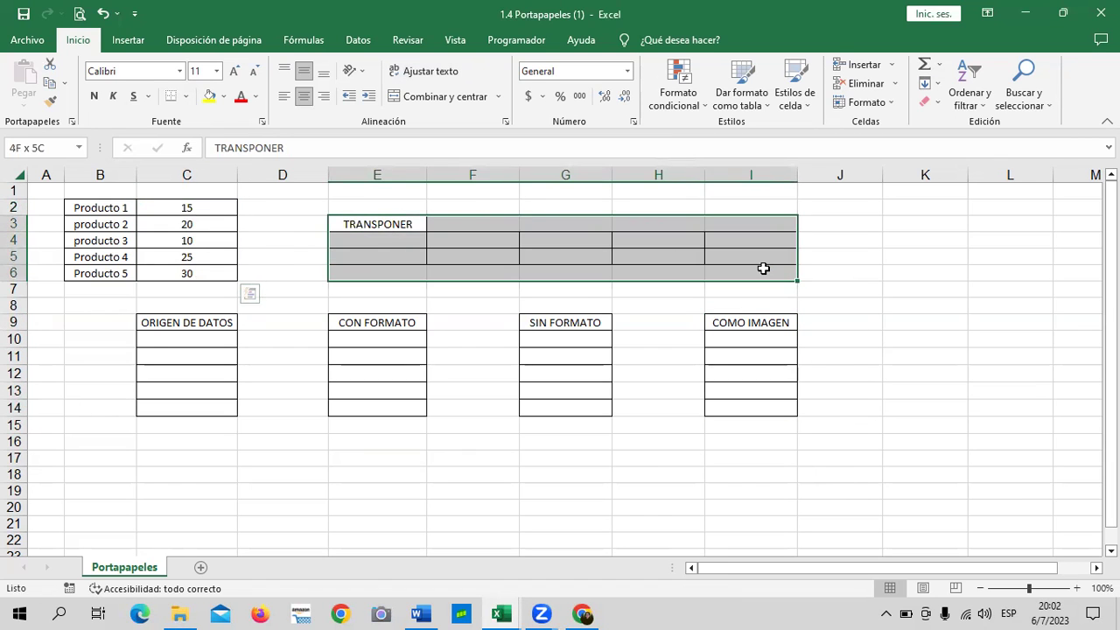
pyautogui.click(925, 304)
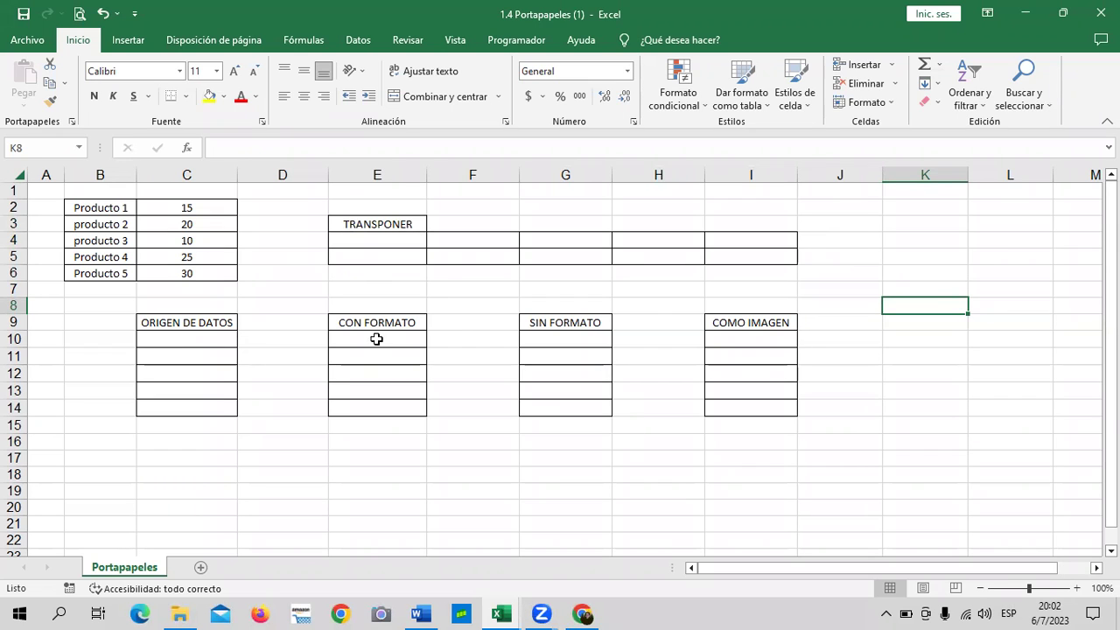
pyautogui.click(193, 318)
pyautogui.click(267, 346)
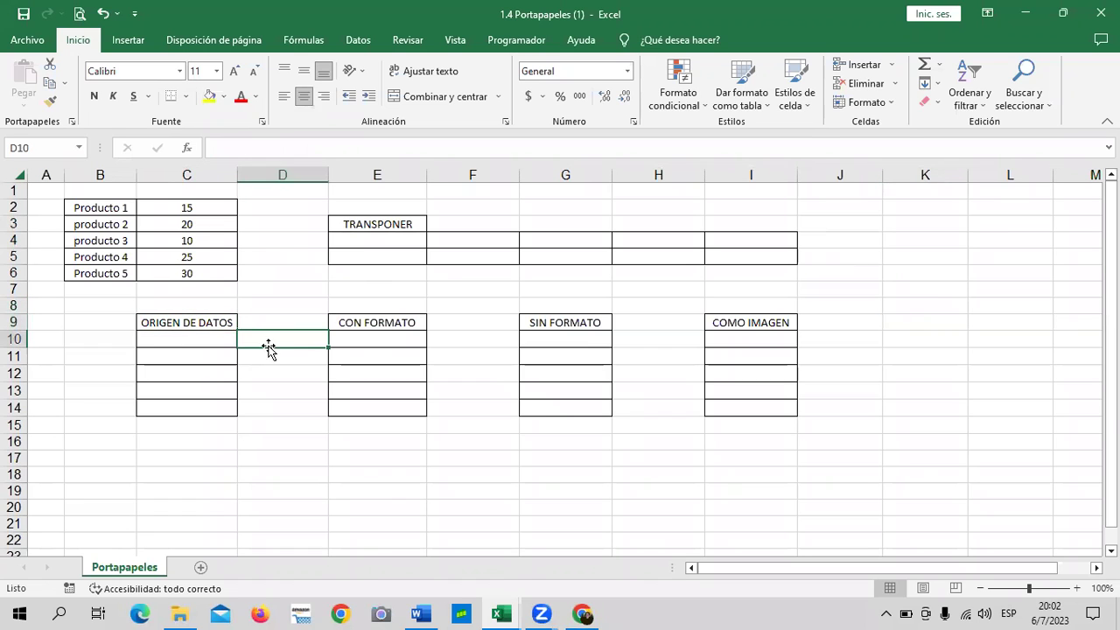
pyautogui.moveTo(210, 321); pyautogui.dragTo(208, 401)
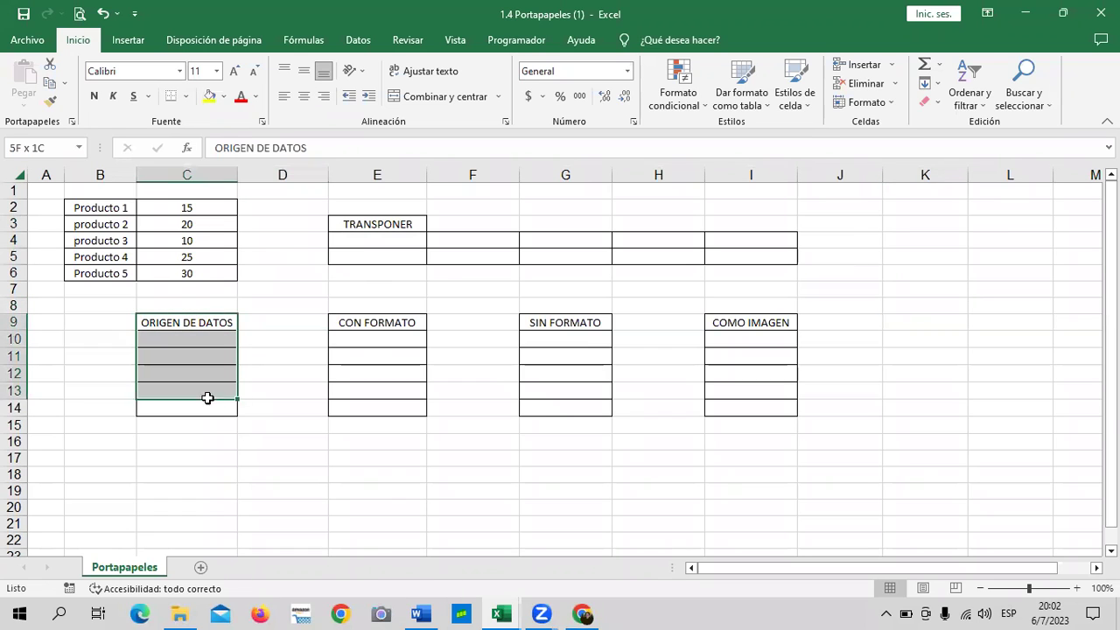
# Copy the ORIGEN DE DATOS range C9:C14 from the right-click menu.
pyautogui.rightClick(194, 336)
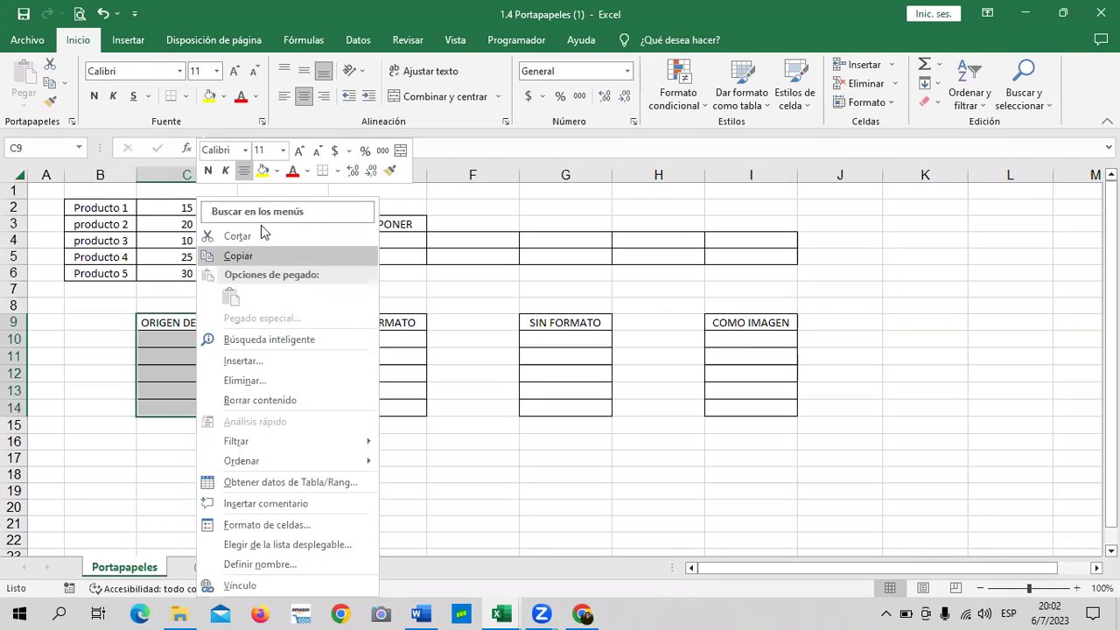
pyautogui.click(276, 255)
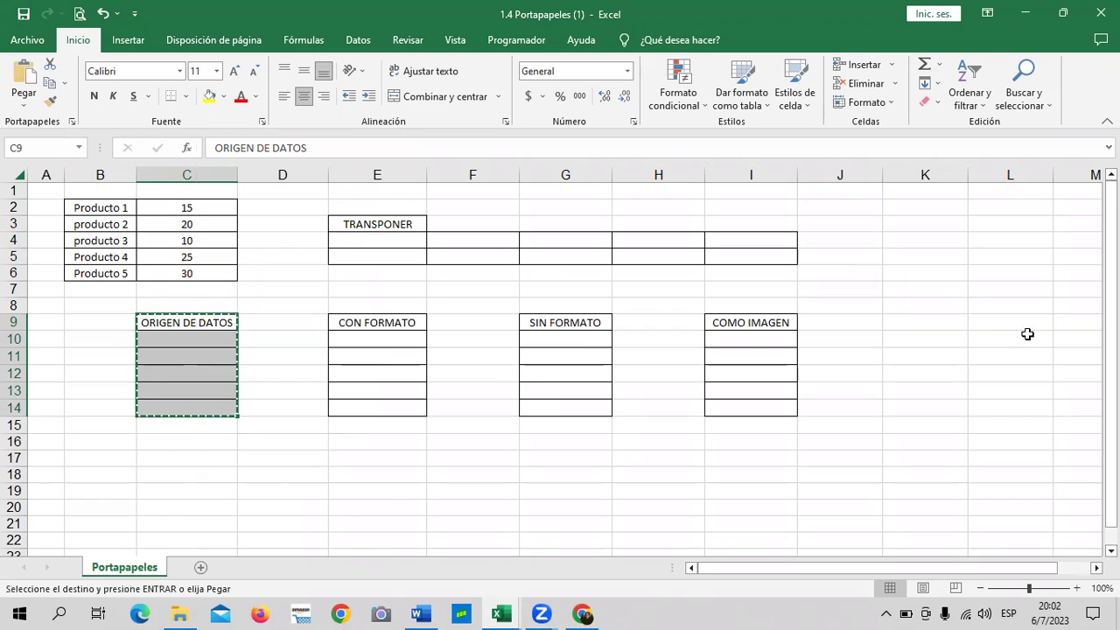
# Paste the copied ORIGEN DE DATOS table at cell J7 with the Pegar option.
pyautogui.rightClick(845, 296)
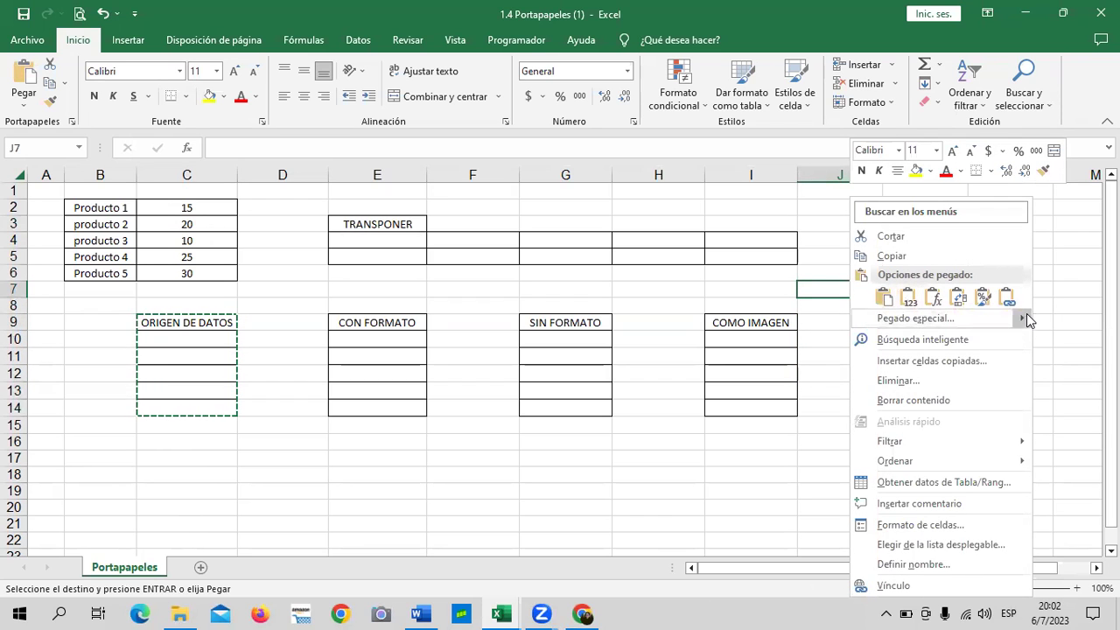
pyautogui.moveTo(1019, 318)
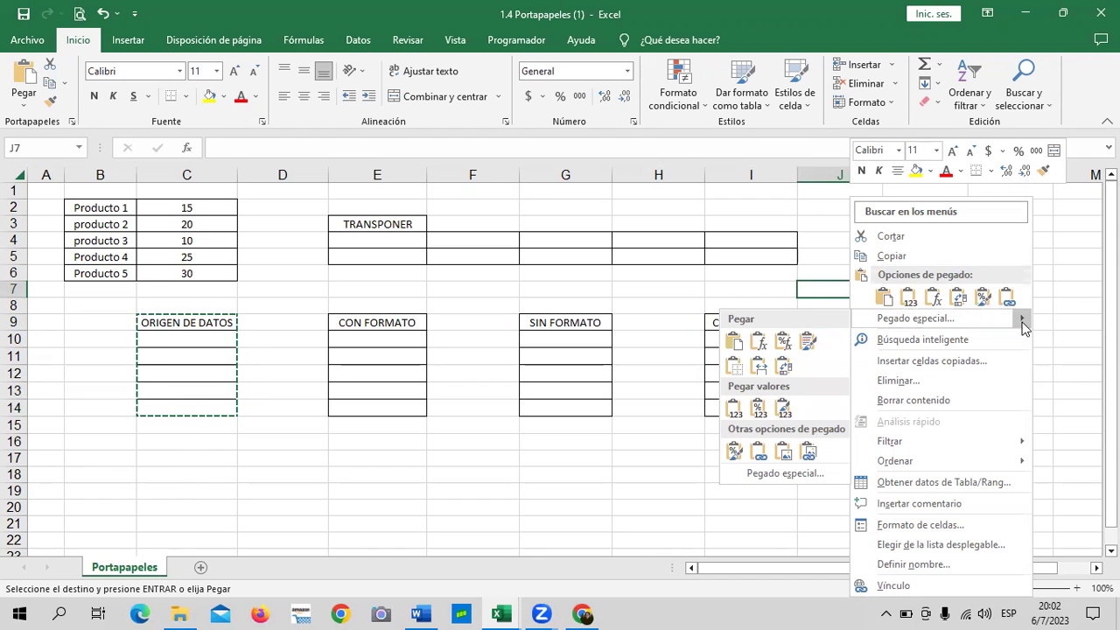
pyautogui.click(886, 299)
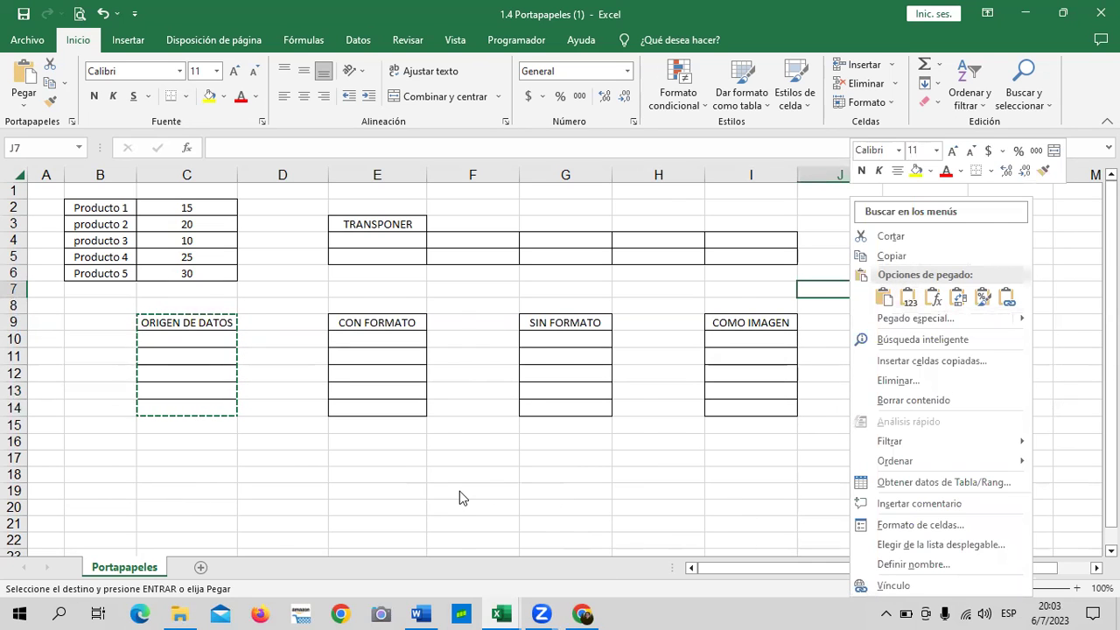
# Show the paste options at F19, previewing the copied range as linked cells.
pyautogui.rightClick(463, 498)
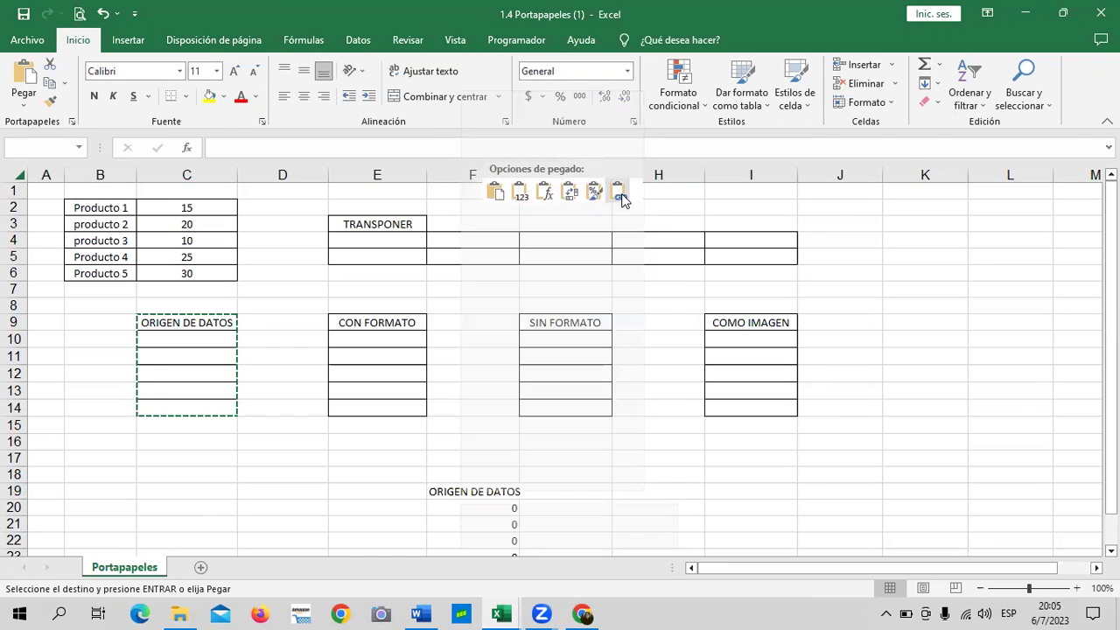
# Preview the copied table at F19 as an Imagen vinculada from Pegado especial.
pyautogui.moveTo(636, 216)
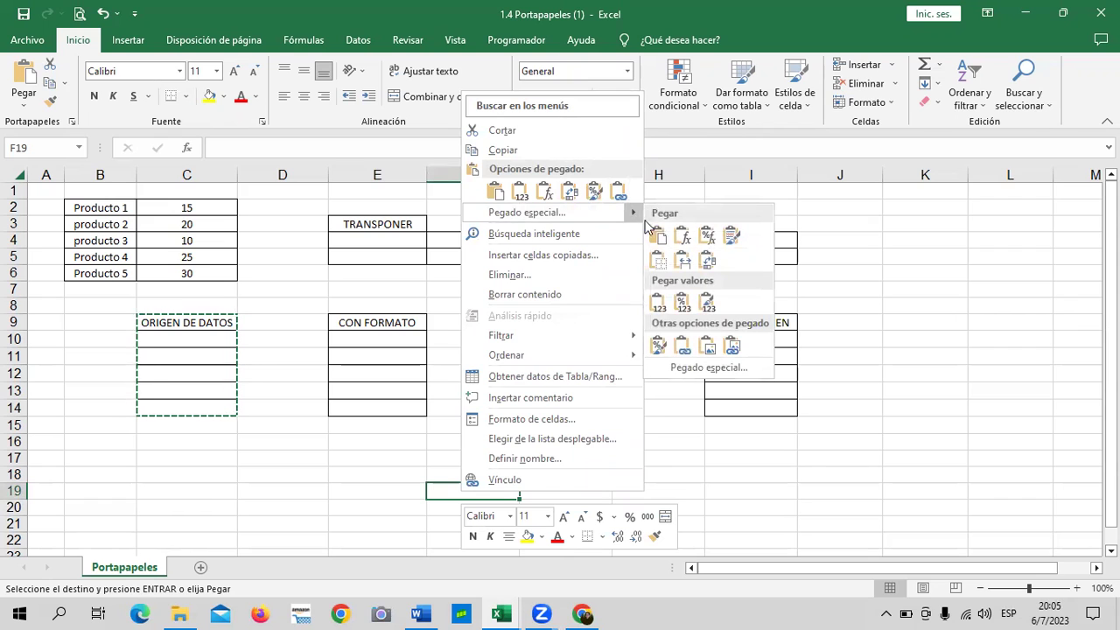
pyautogui.click(661, 242)
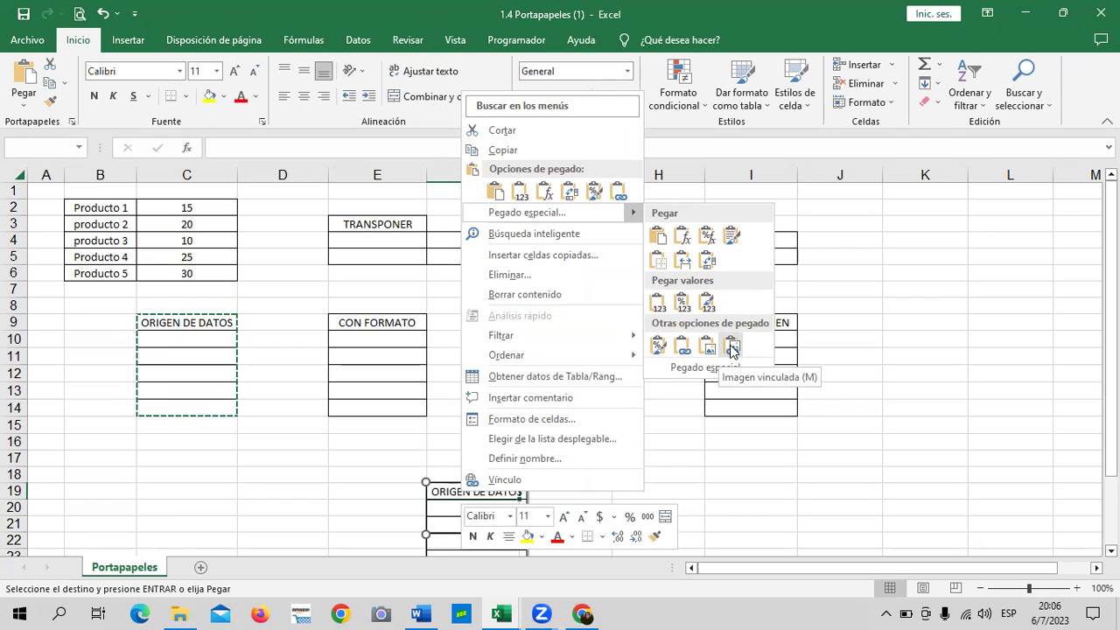
# Dismiss the paste menu, clear the C9:C14 copy marquee, and reselect F19.
pyautogui.press('Escape')
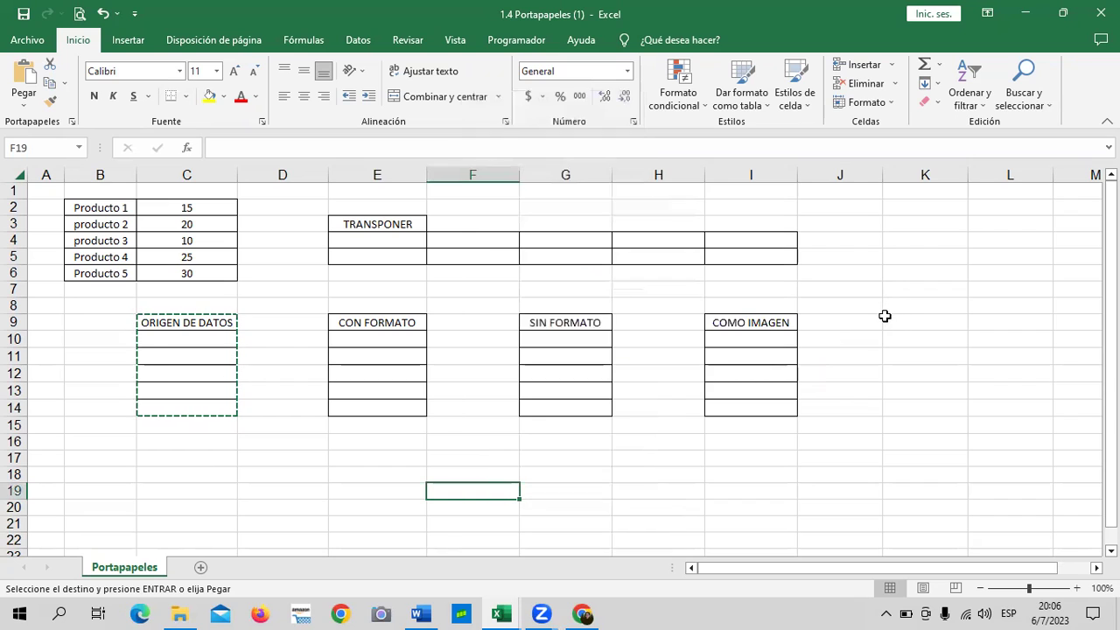
pyautogui.press('Escape')
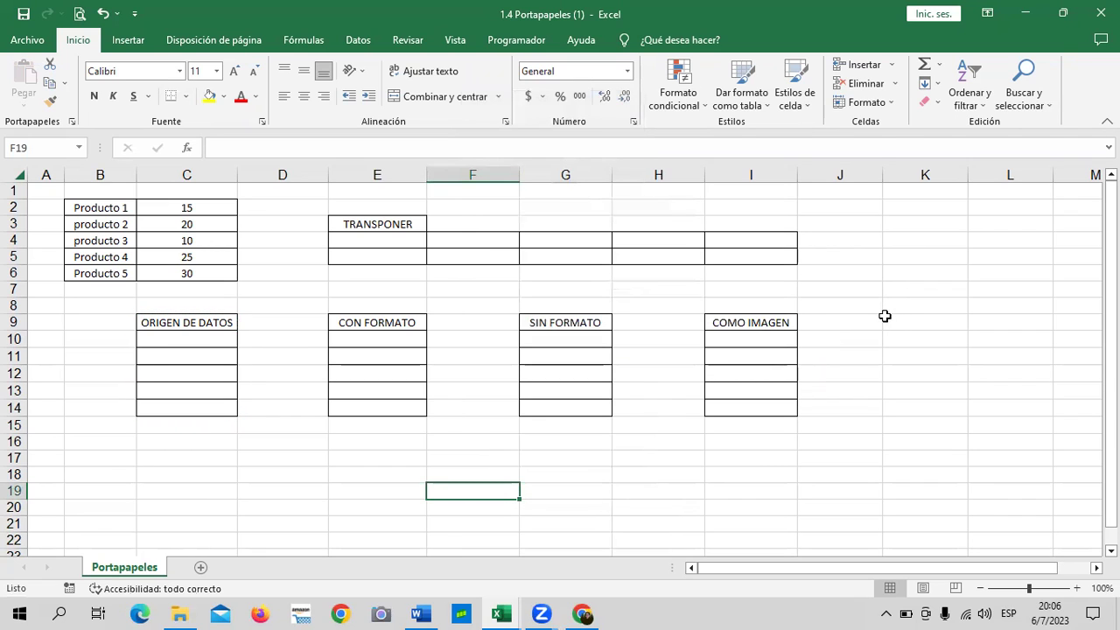
pyautogui.click(895, 305)
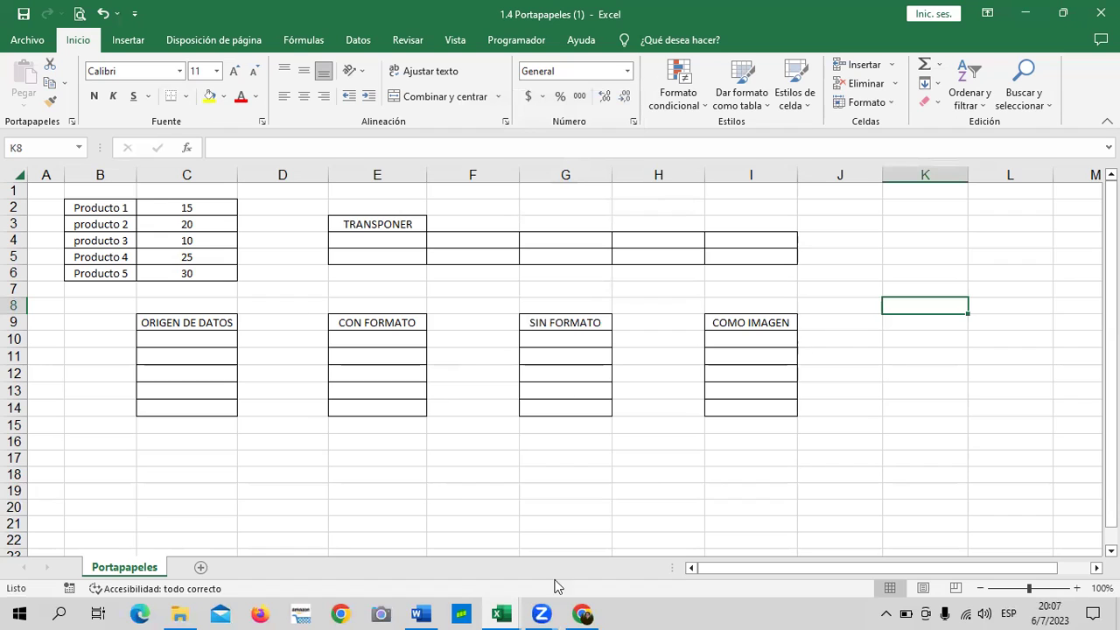
pyautogui.click(518, 489)
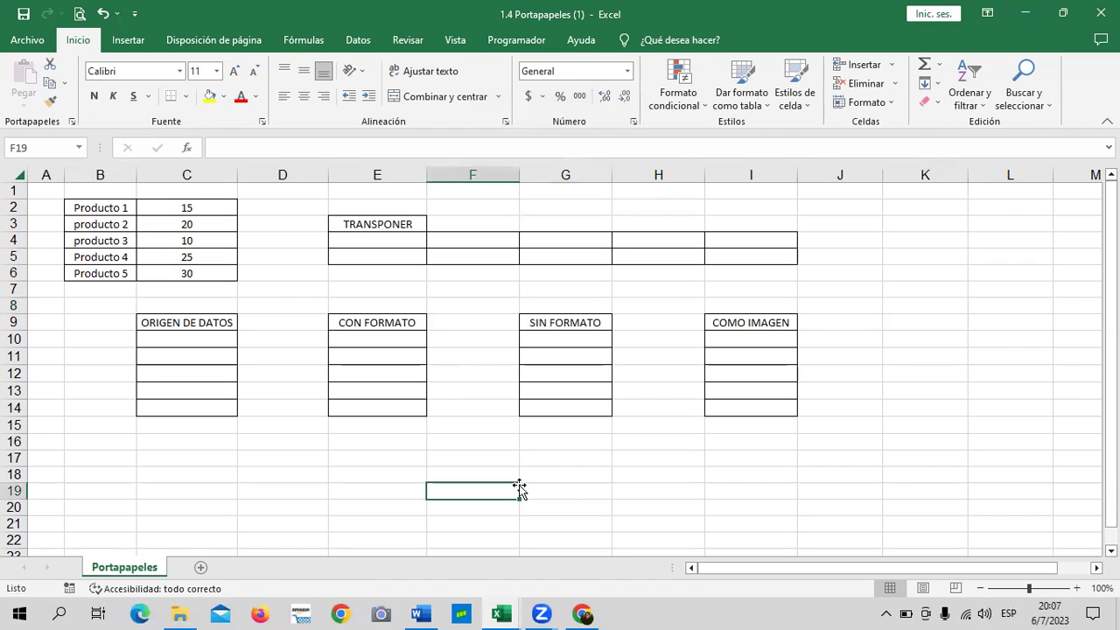
# On a new Hoja1 sheet, set columns B through H to width 5.
pyautogui.click(202, 567)
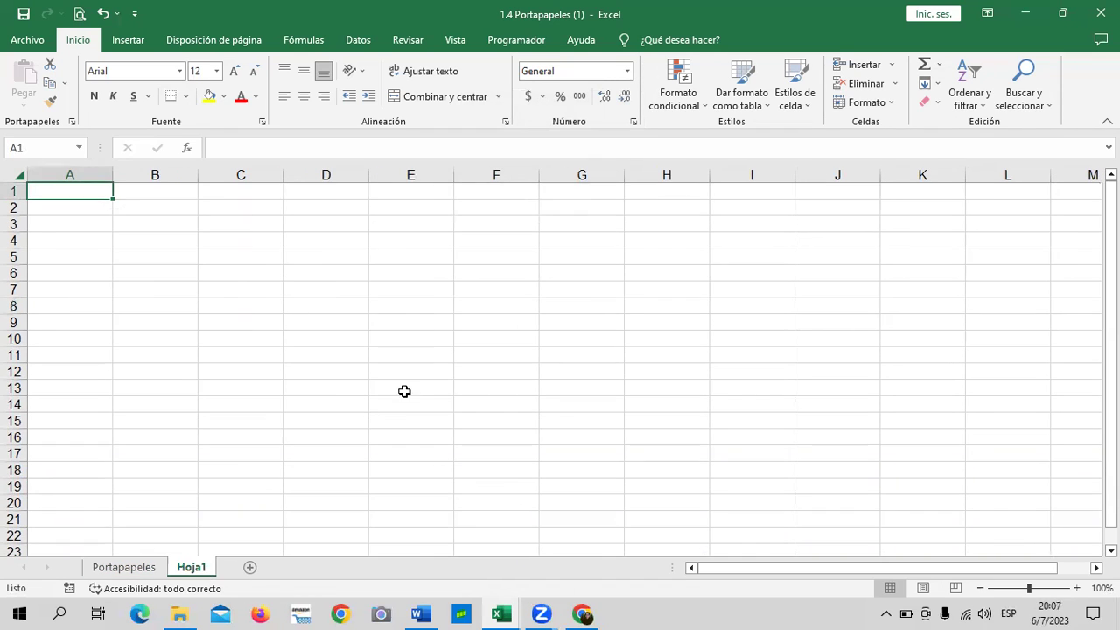
pyautogui.click(404, 391)
pyautogui.click(156, 168)
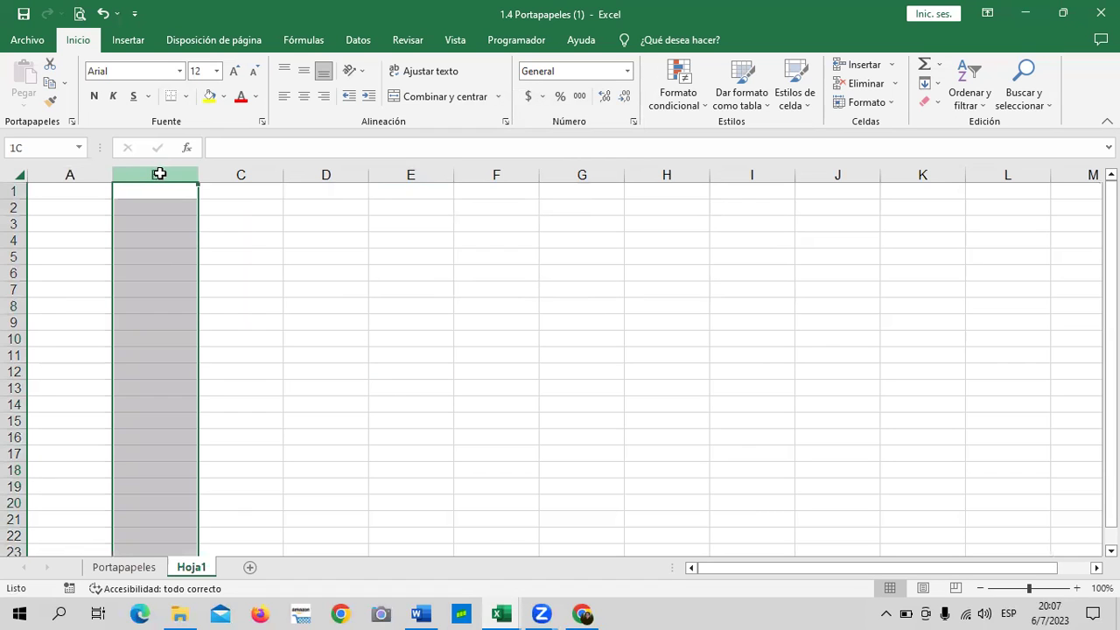
pyautogui.click(249, 204)
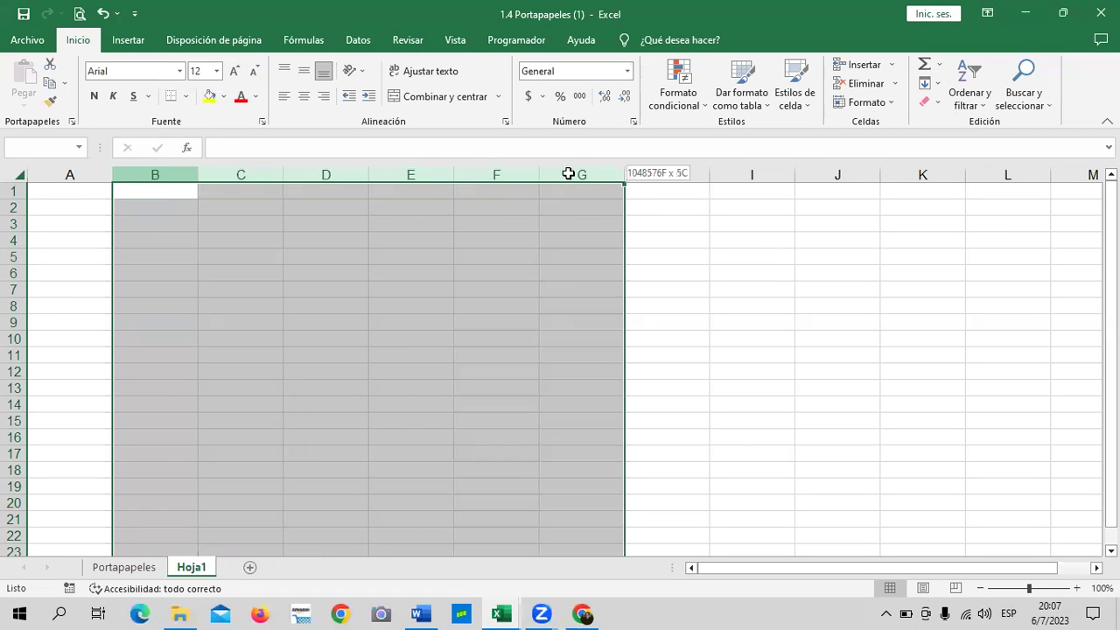
pyautogui.moveTo(149, 169); pyautogui.dragTo(665, 172)
pyautogui.rightClick(575, 242)
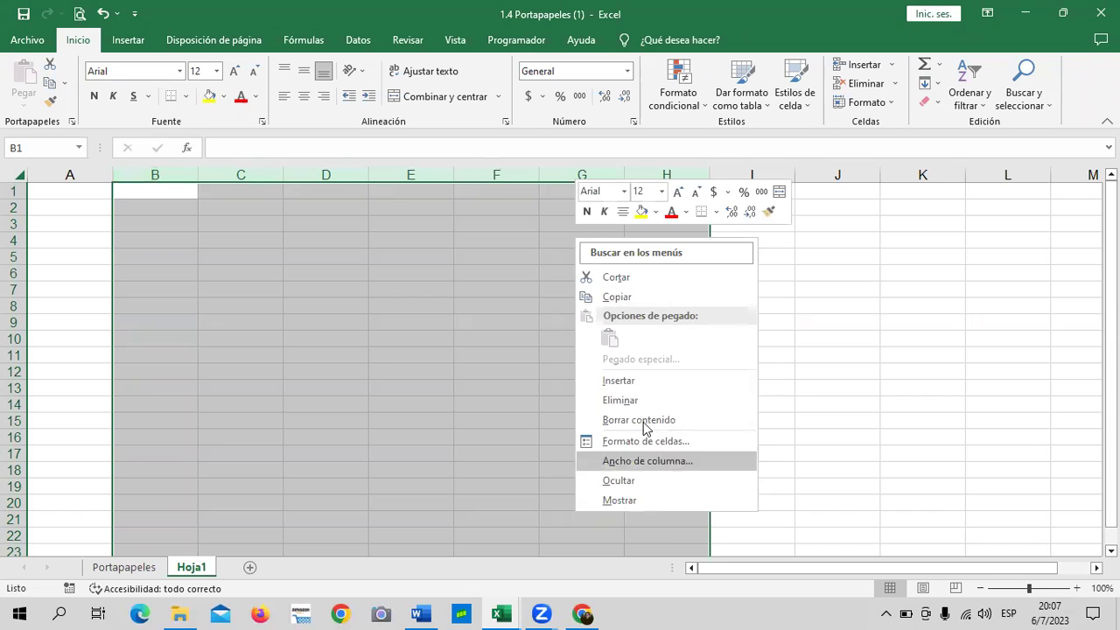
pyautogui.click(634, 462)
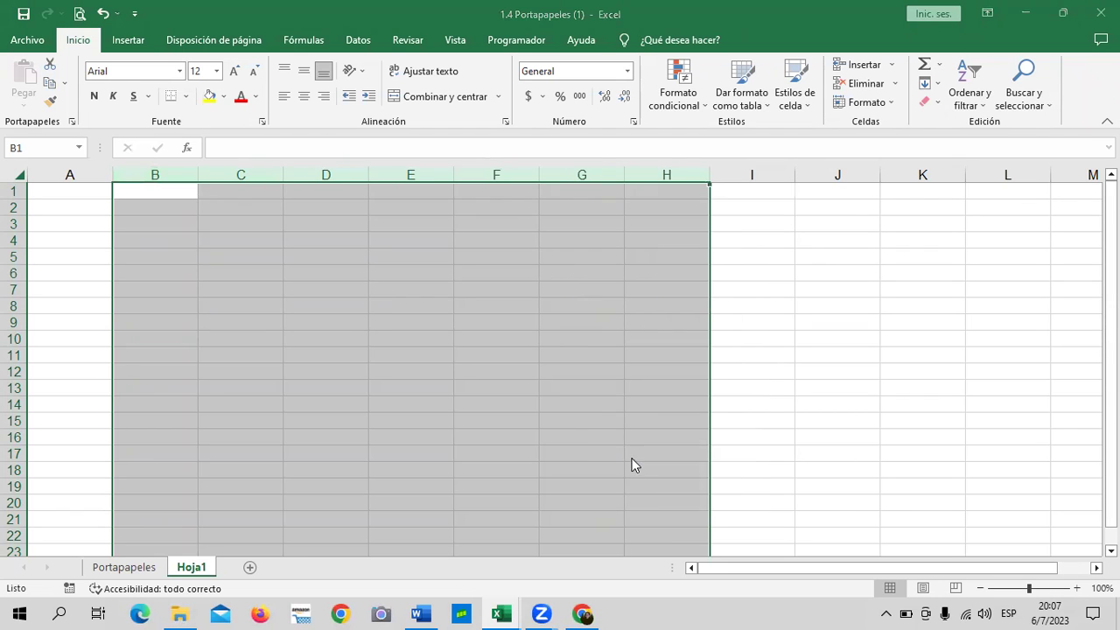
pyautogui.write('5')
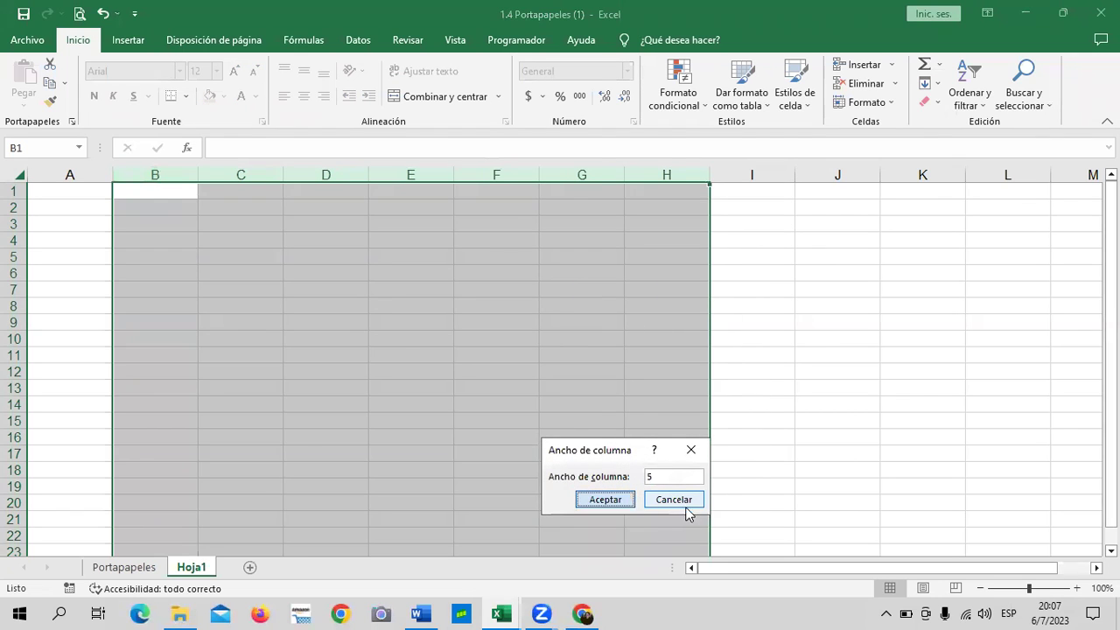
pyautogui.press('Return')
pyautogui.click(605, 355)
# Apply Todos los bordes to the range B1:H16.
pyautogui.moveTo(146, 189); pyautogui.dragTo(386, 437)
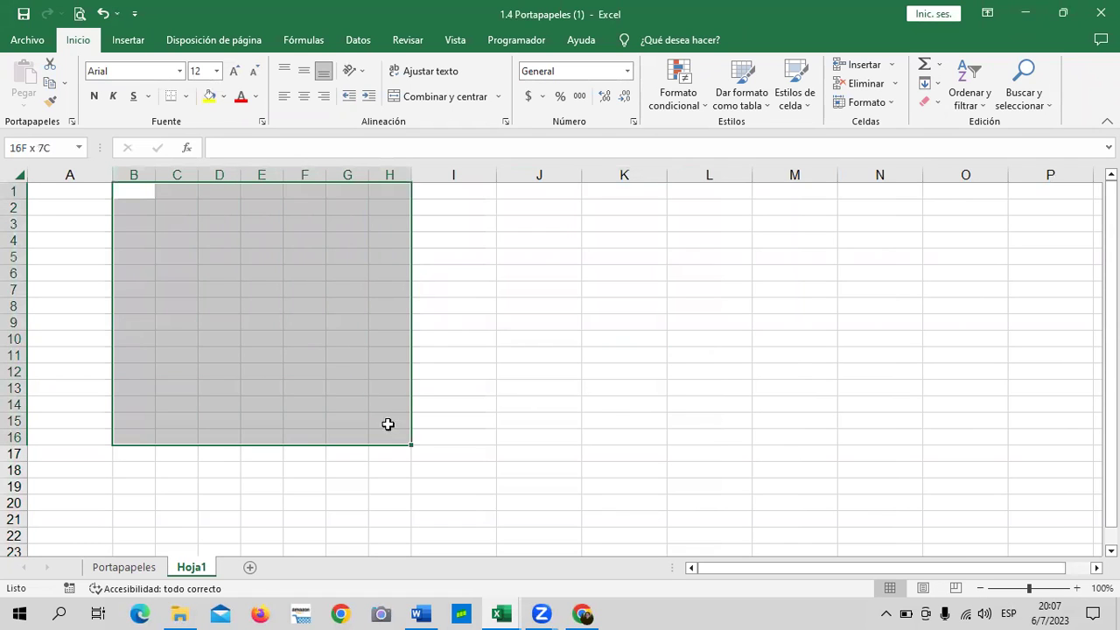
pyautogui.click(188, 96)
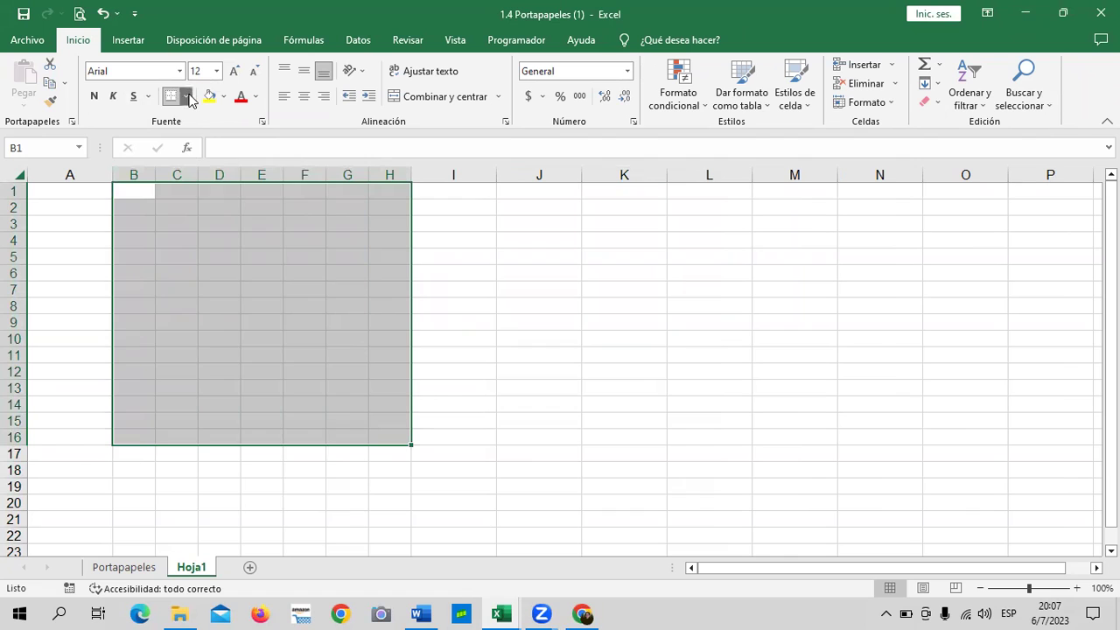
pyautogui.click(229, 238)
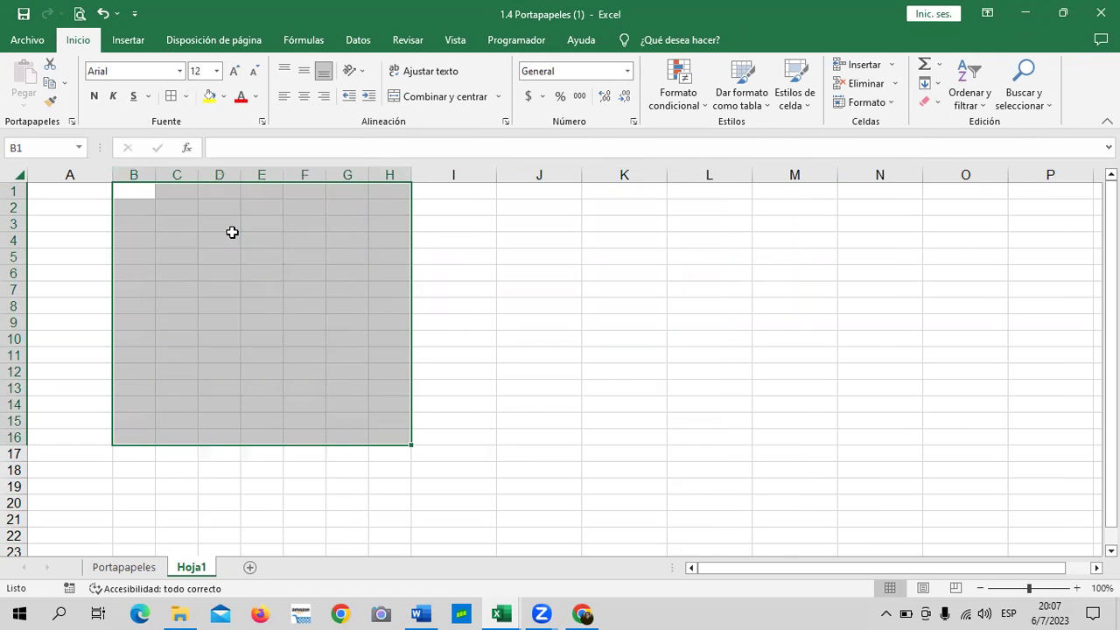
pyautogui.click(542, 290)
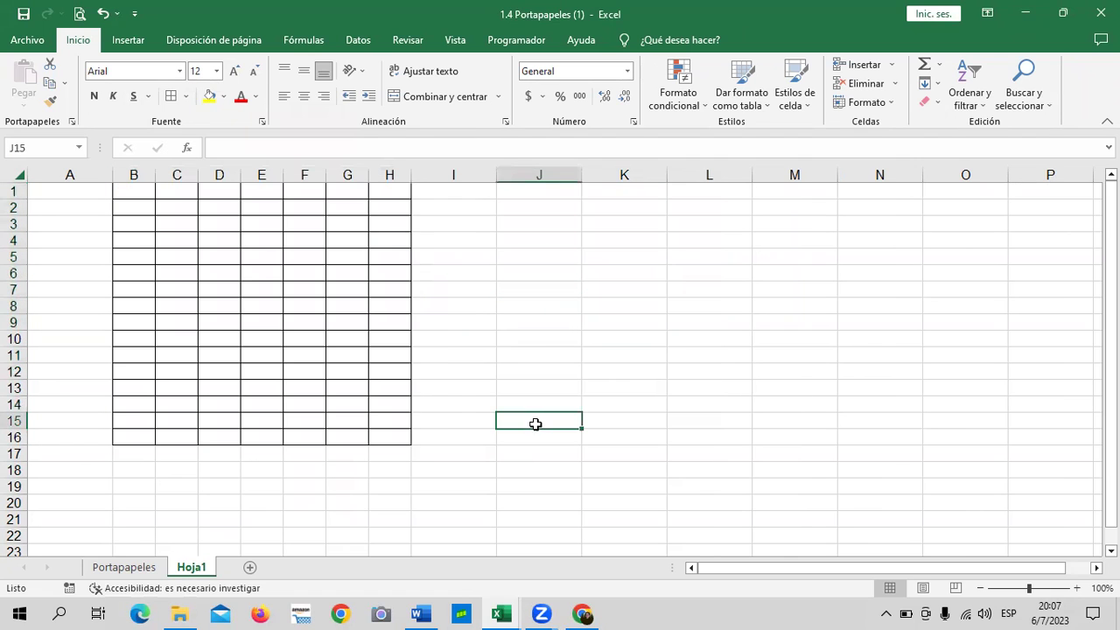
# Copy the bordered B1:H16 grid and paste it at B1 of a new Hoja2 sheet.
pyautogui.moveTo(132, 189)
pyautogui.mouseDown()
pyautogui.moveTo(179, 403)
pyautogui.moveTo(408, 438)
pyautogui.mouseUp()
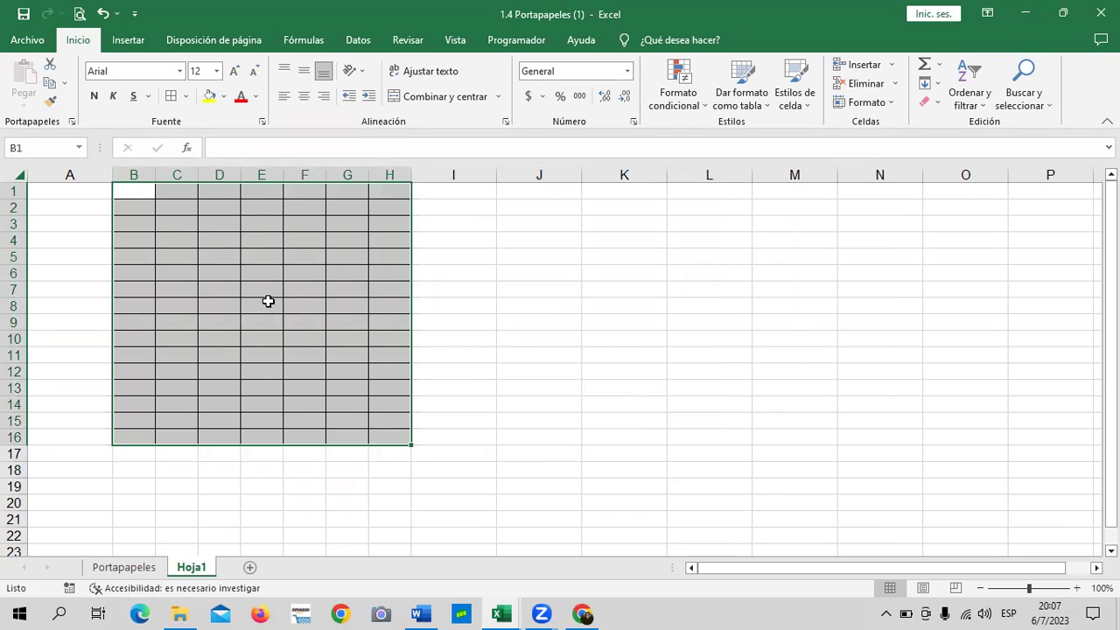
pyautogui.rightClick(212, 226)
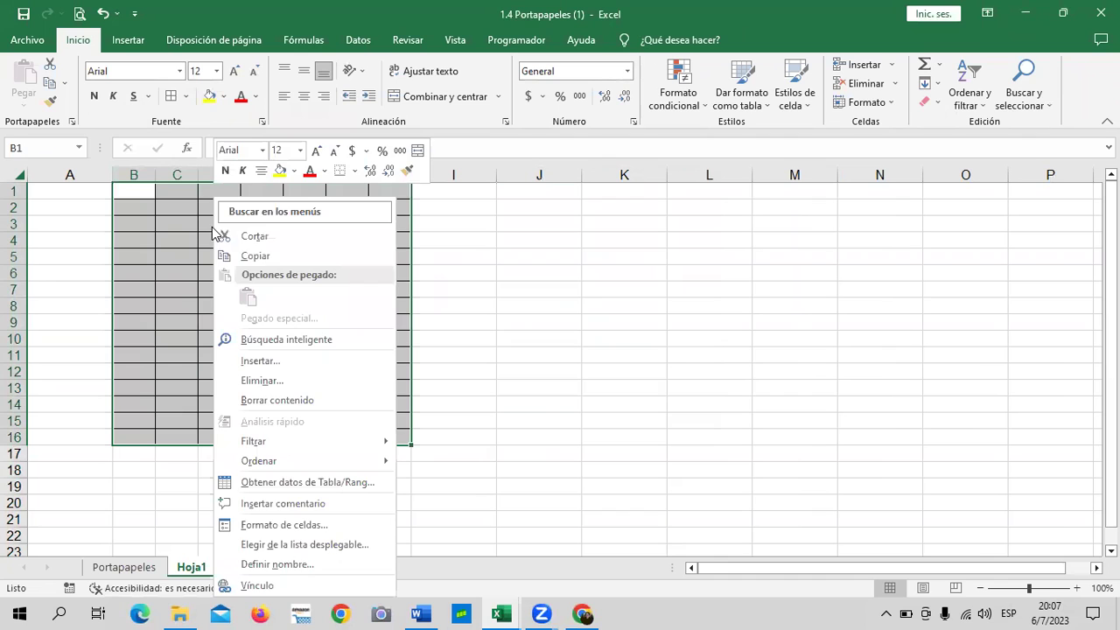
pyautogui.click(246, 256)
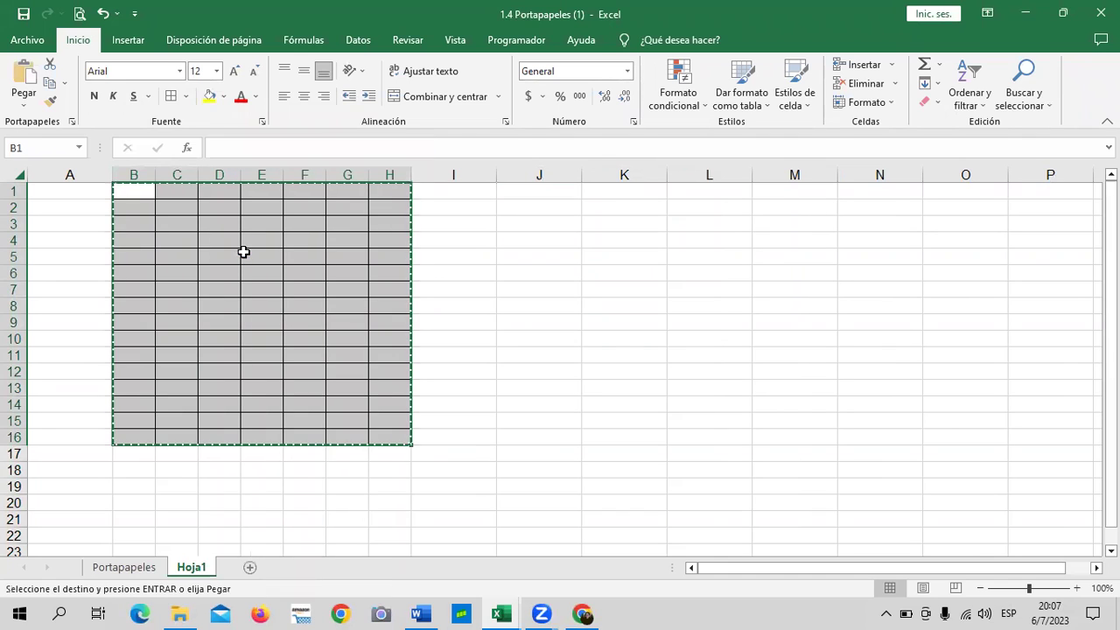
pyautogui.click(251, 570)
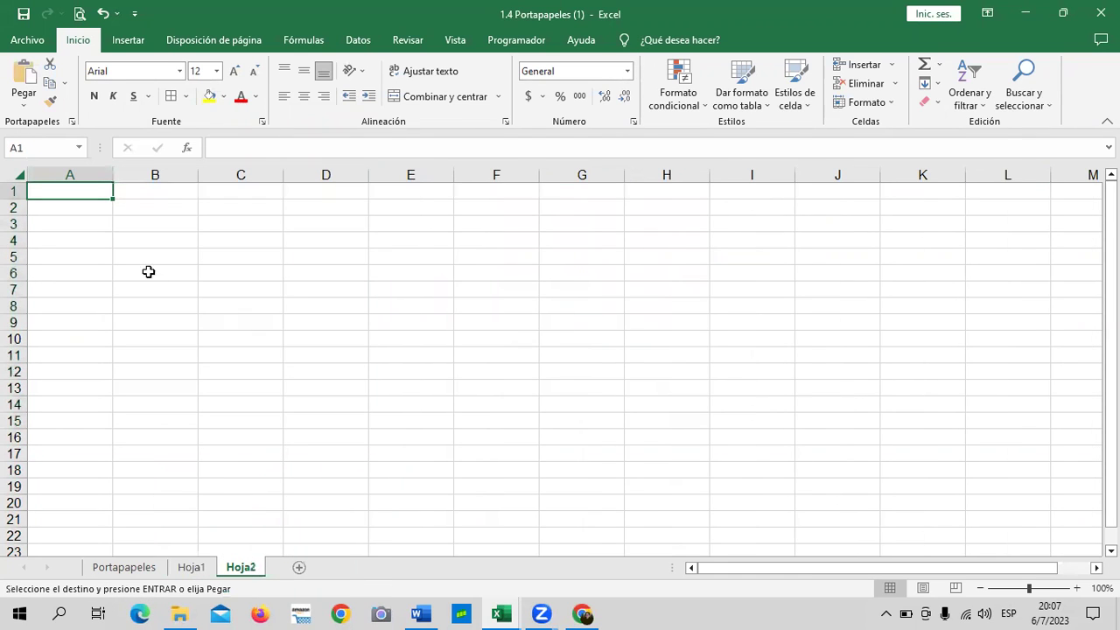
pyautogui.rightClick(137, 191)
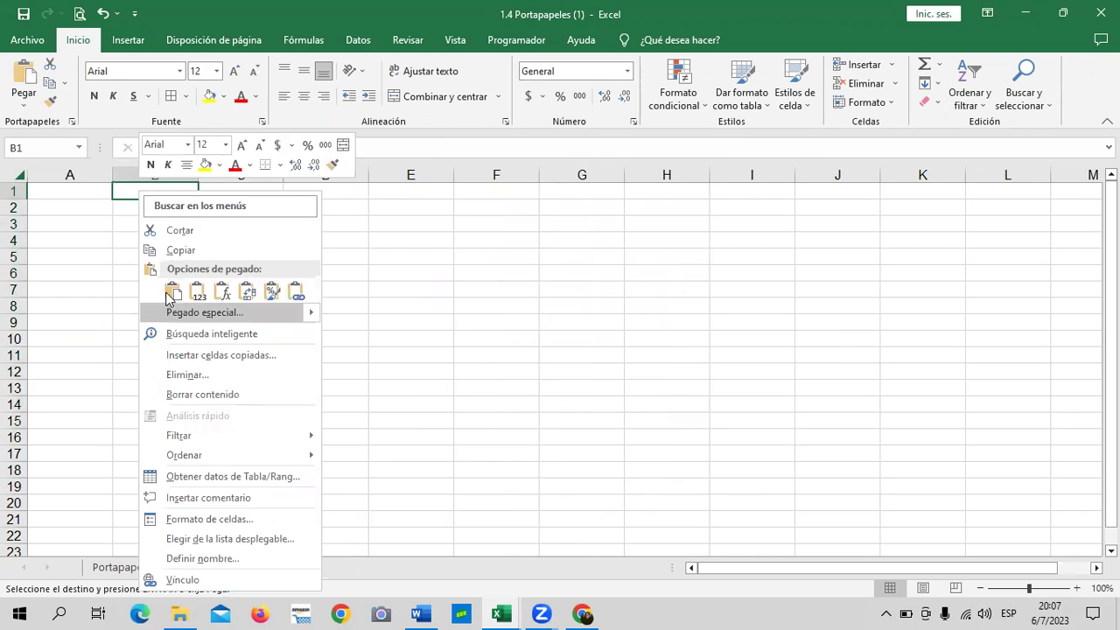
pyautogui.click(173, 296)
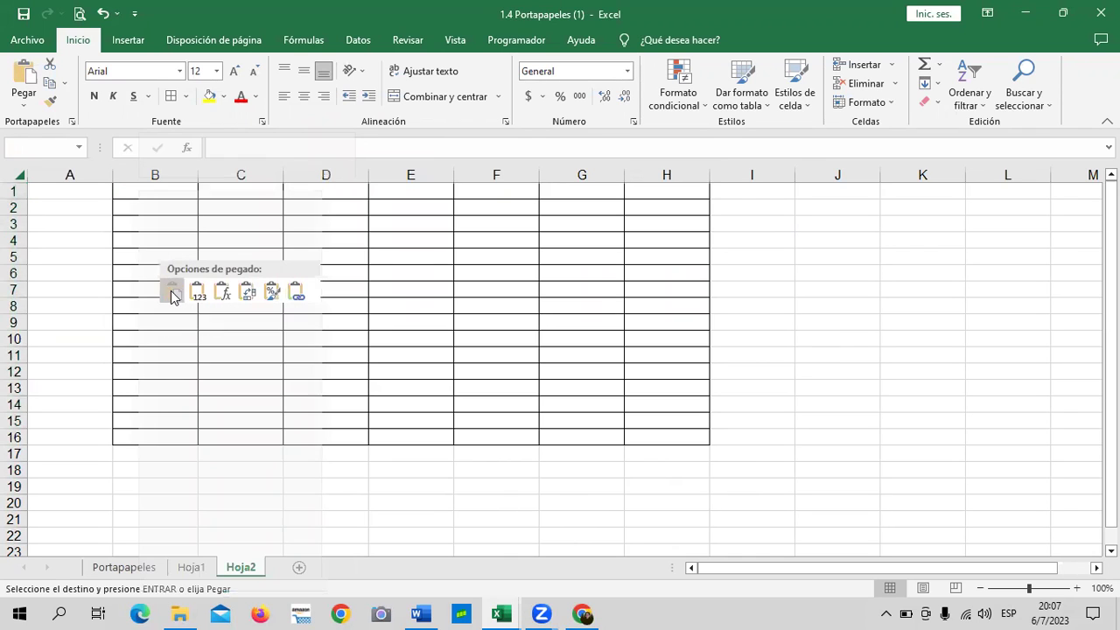
pyautogui.click(835, 304)
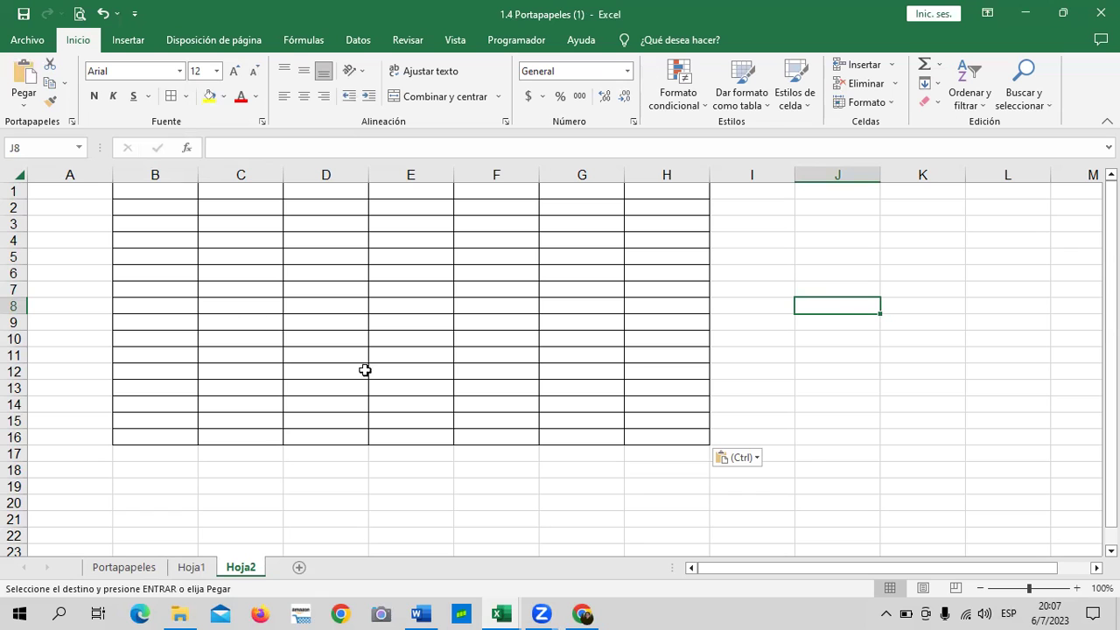
pyautogui.click(817, 390)
# On Hoja1, enter =ALEATORIO.ENTRE(10;100) in cell B1.
pyautogui.click(191, 569)
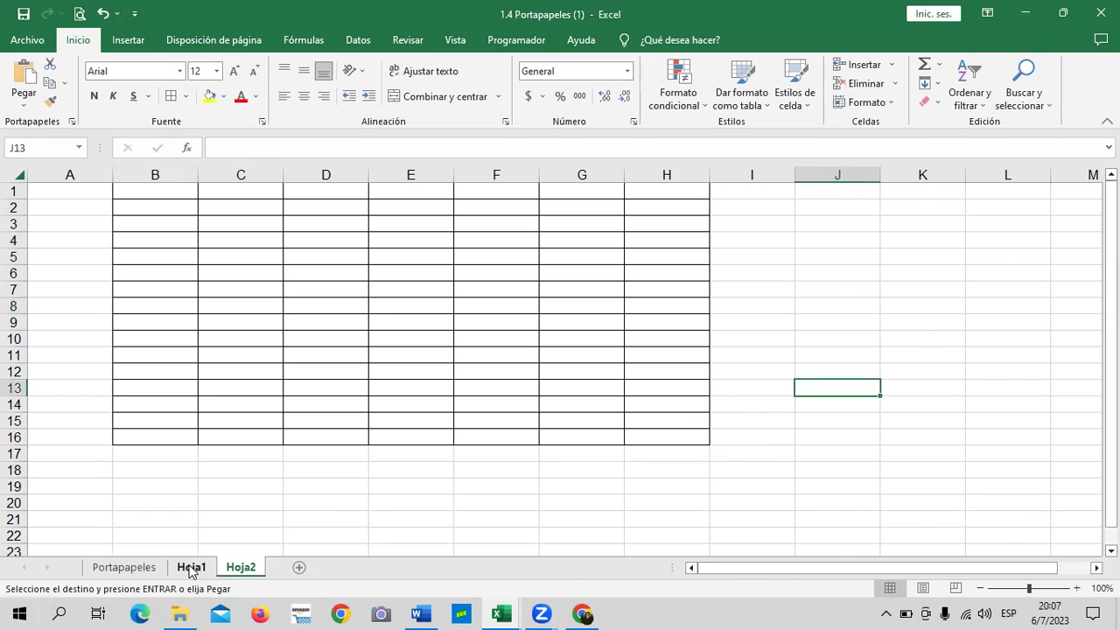
pyautogui.press('Escape')
pyautogui.click(635, 269)
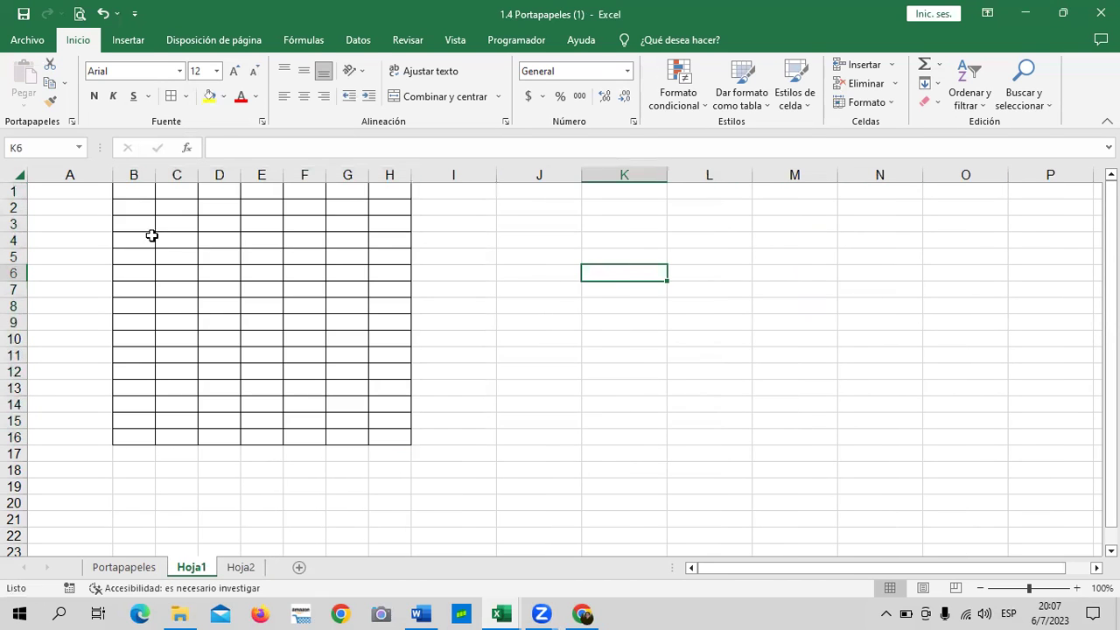
pyautogui.click(130, 195)
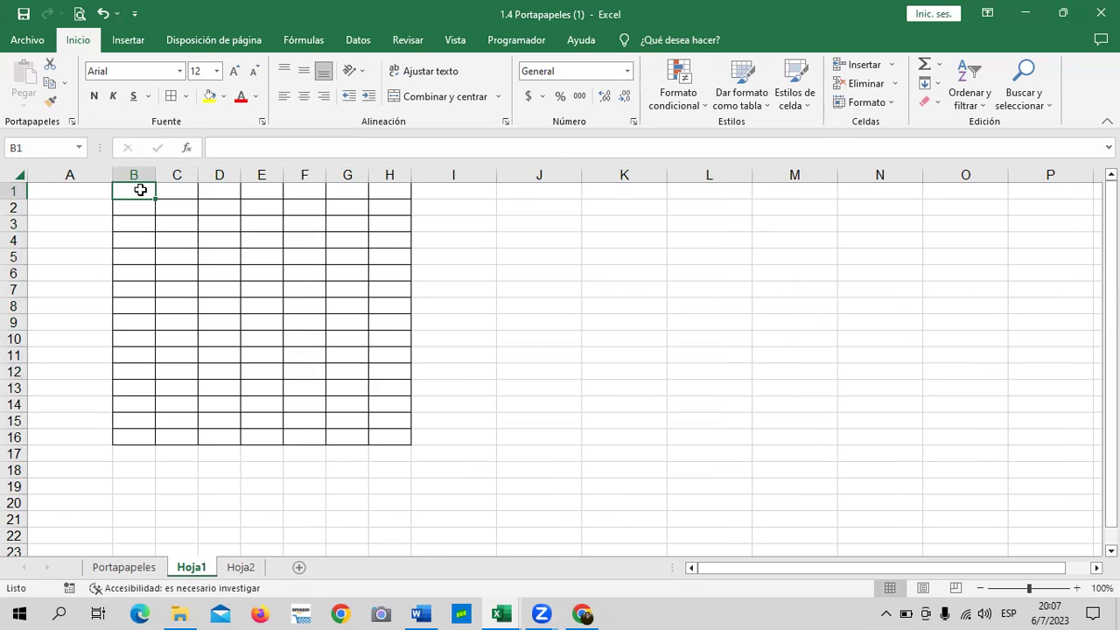
pyautogui.write('=ale')
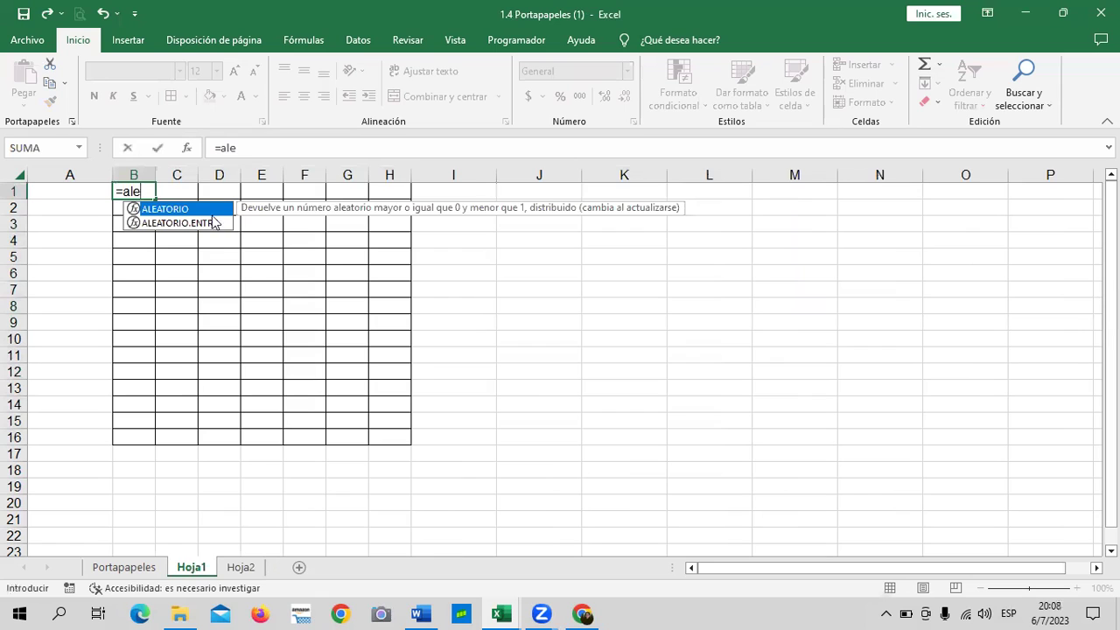
pyautogui.doubleClick(190, 224)
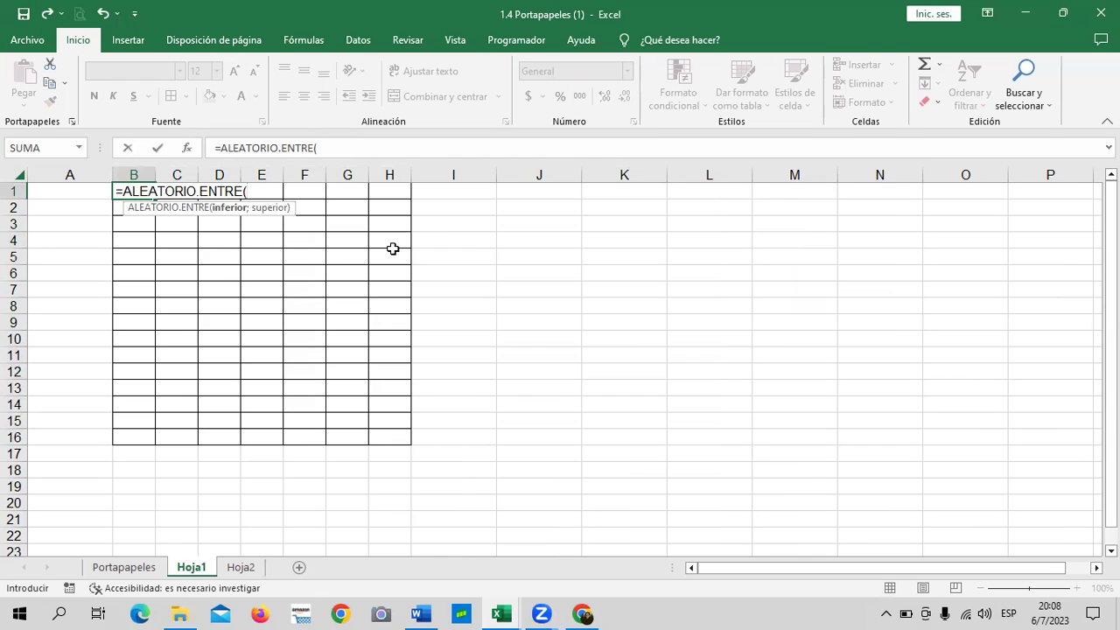
pyautogui.write('10')
pyautogui.write(';100')
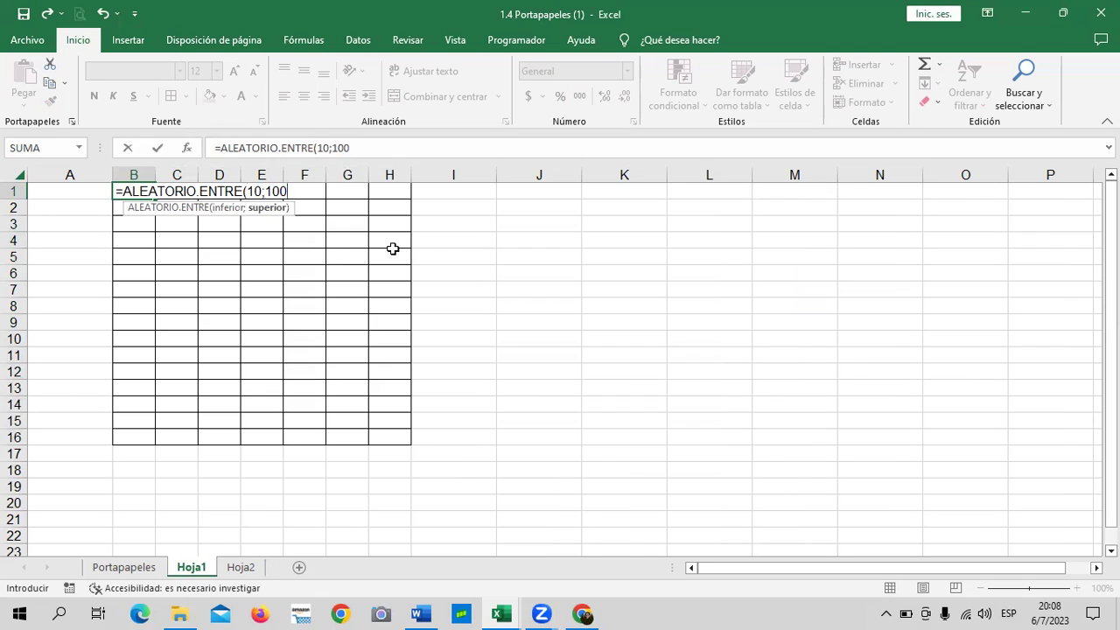
pyautogui.write(')')
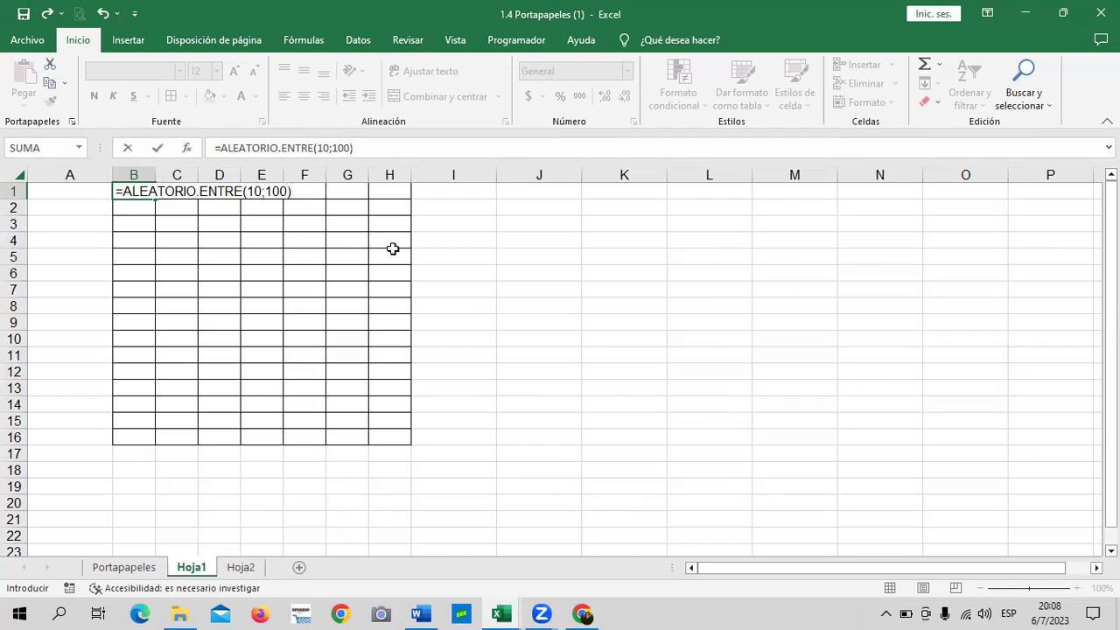
pyautogui.click(365, 144)
pyautogui.press('BackSpace')
pyautogui.press('BackSpace')
pyautogui.press('BackSpace')
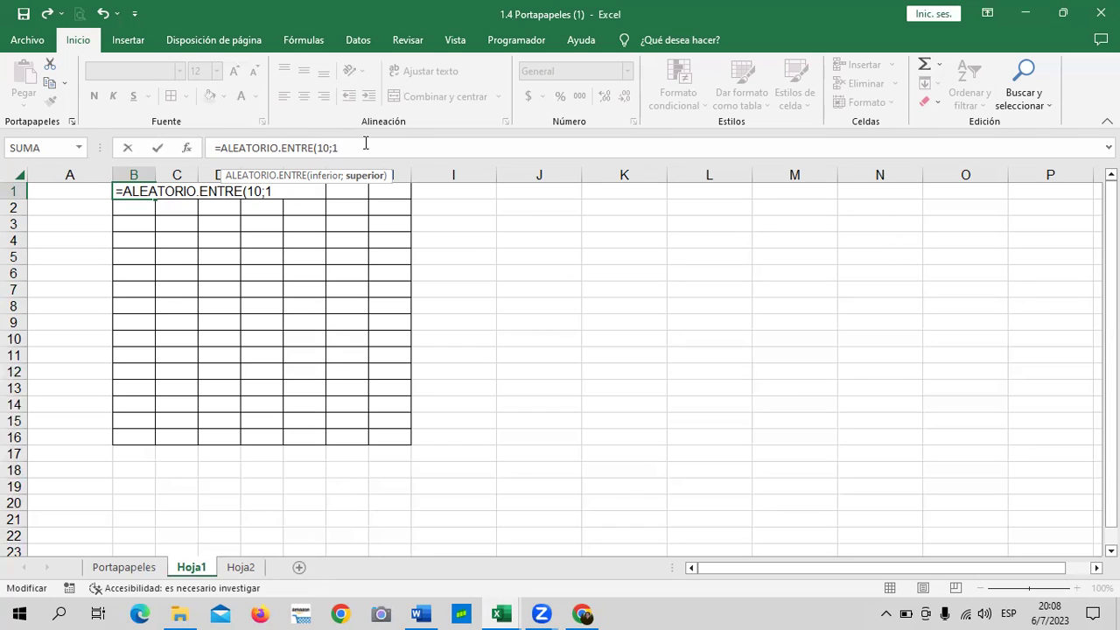
pyautogui.write('00')
pyautogui.write(')')
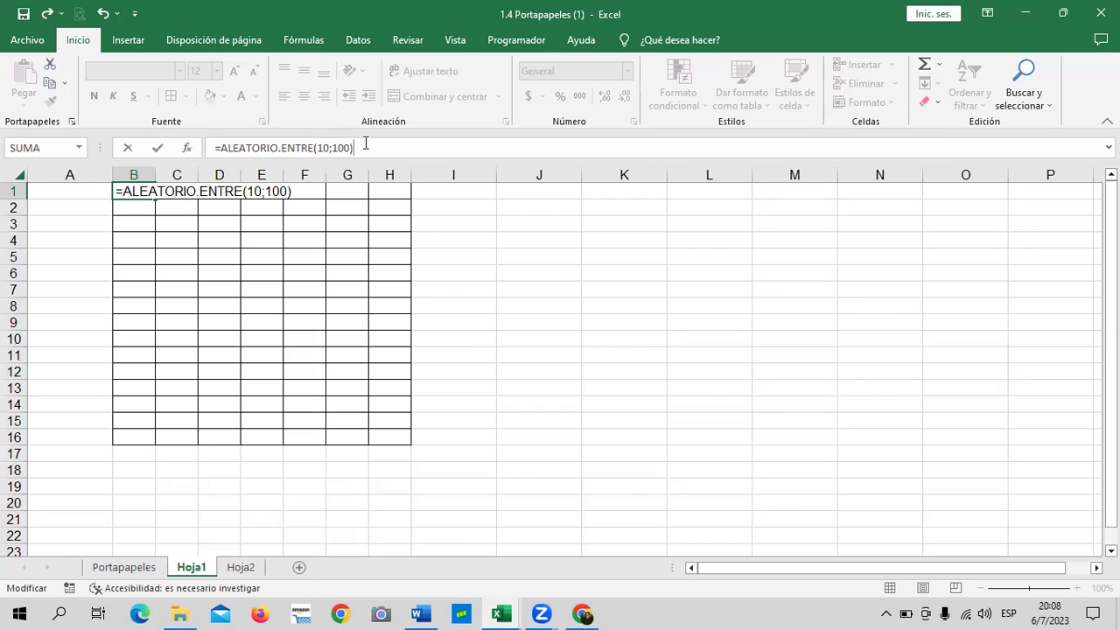
pyautogui.press('Return')
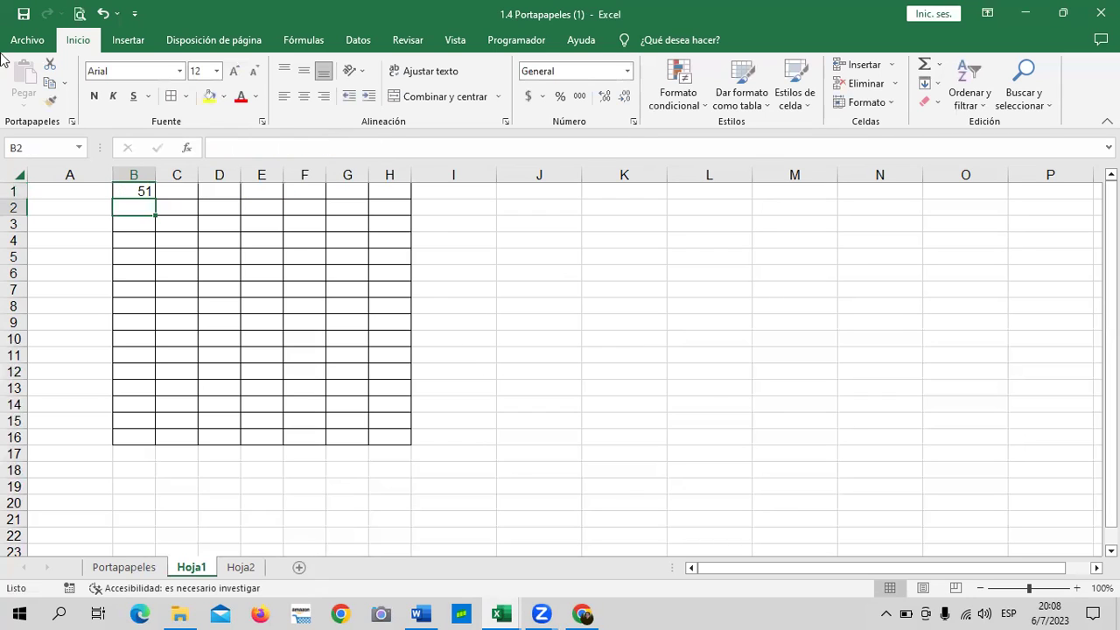
# Fill the random-number formula across B1:H16 and select the resulting grid.
pyautogui.click(151, 183)
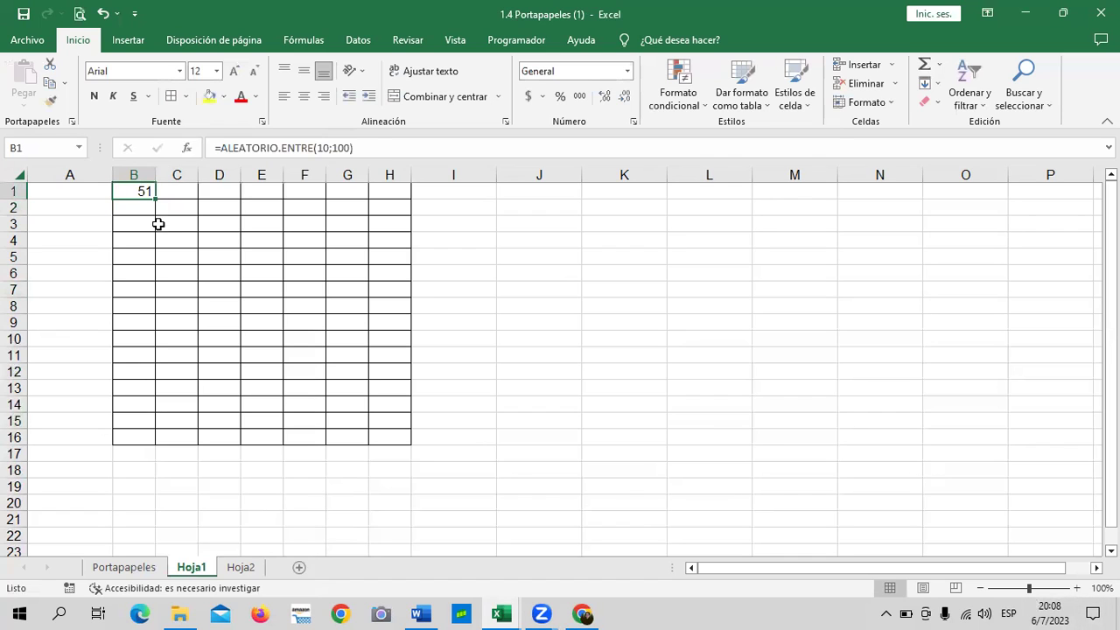
pyautogui.moveTo(156, 199)
pyautogui.mouseDown()
pyautogui.moveTo(403, 218)
pyautogui.moveTo(430, 440)
pyautogui.mouseUp()
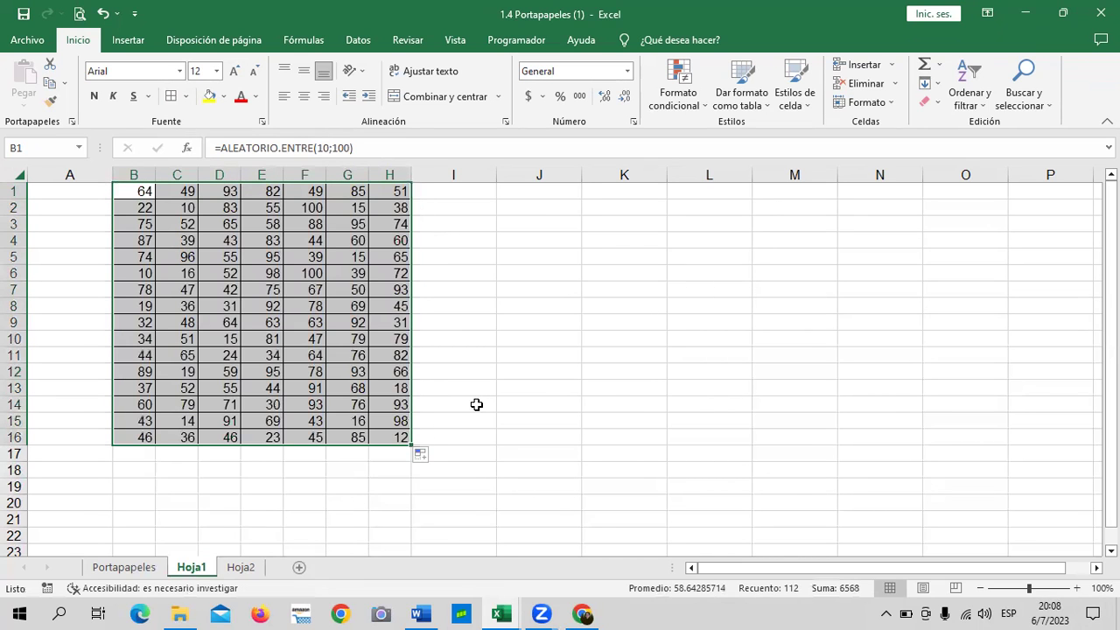
pyautogui.click(520, 338)
pyautogui.click(280, 273)
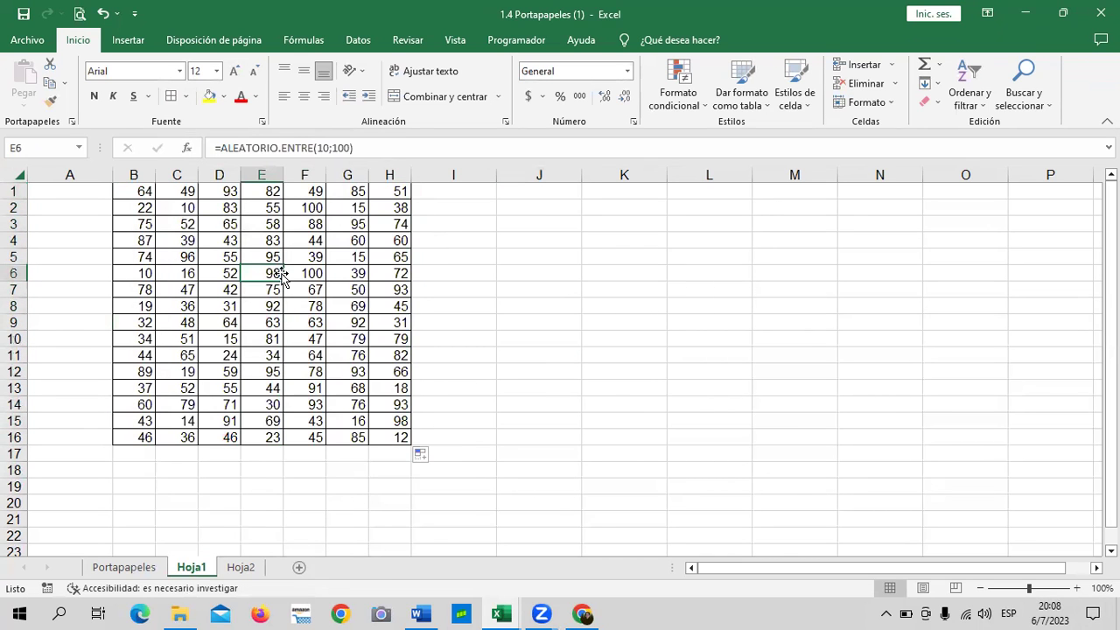
pyautogui.moveTo(145, 192); pyautogui.dragTo(378, 438)
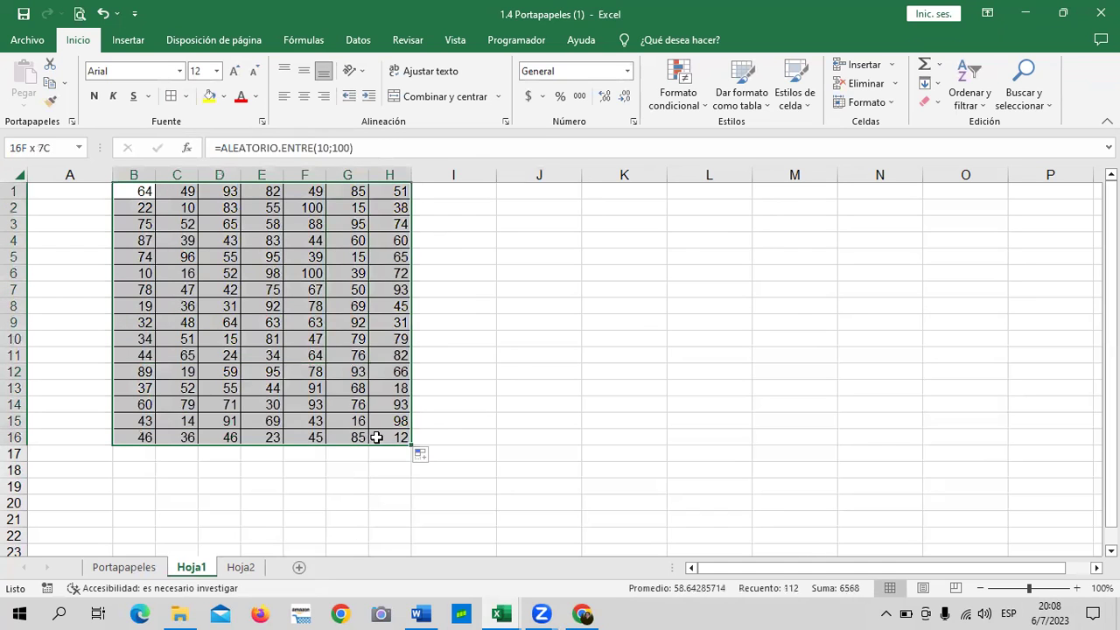
# Copy the number grid, then permanently delete sheet Hoja2.
pyautogui.rightClick(328, 254)
pyautogui.click(378, 257)
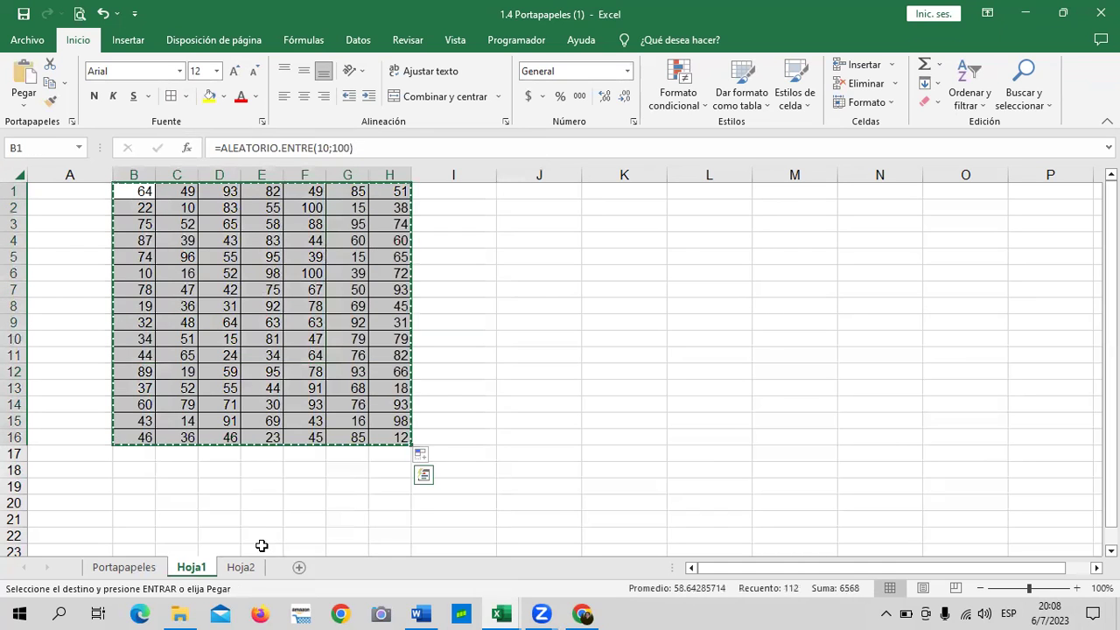
pyautogui.click(241, 566)
pyautogui.rightClick(244, 562)
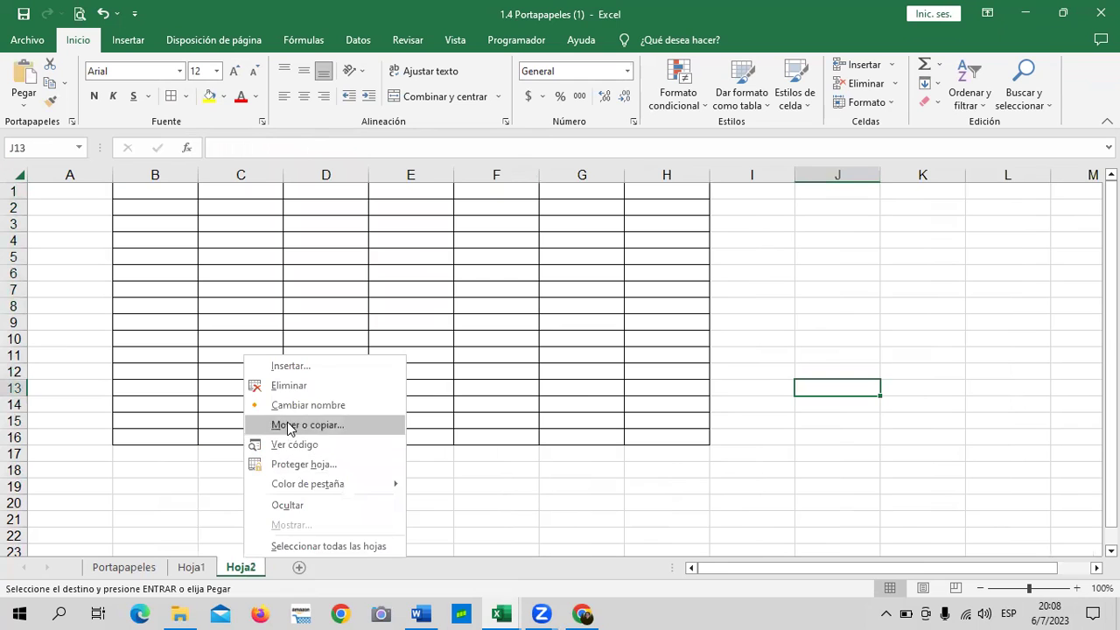
pyautogui.click(231, 560)
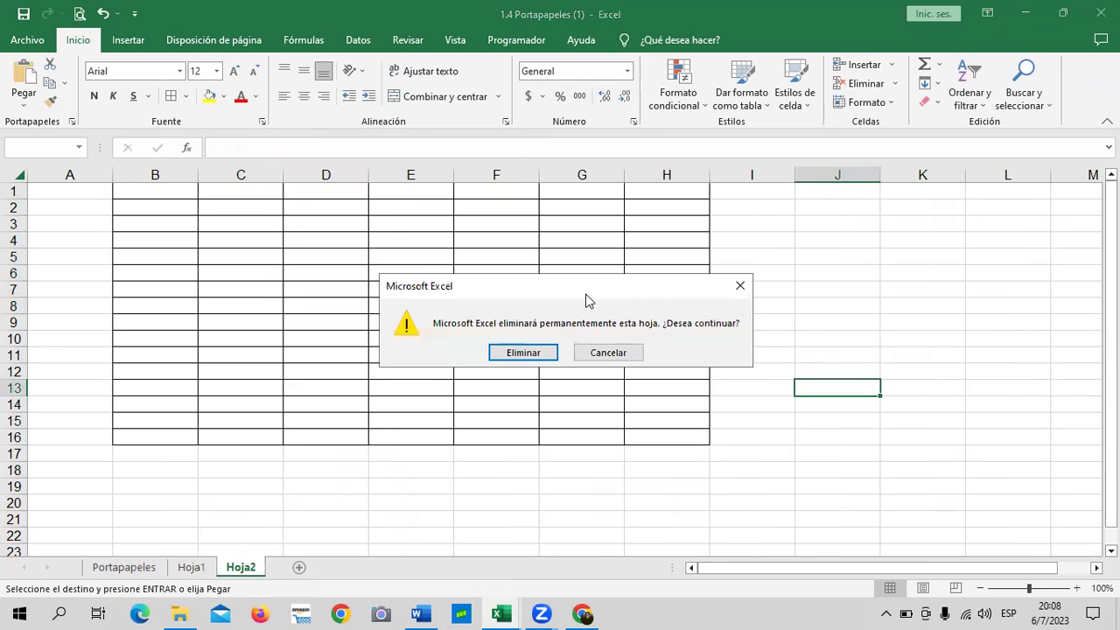
pyautogui.click(546, 352)
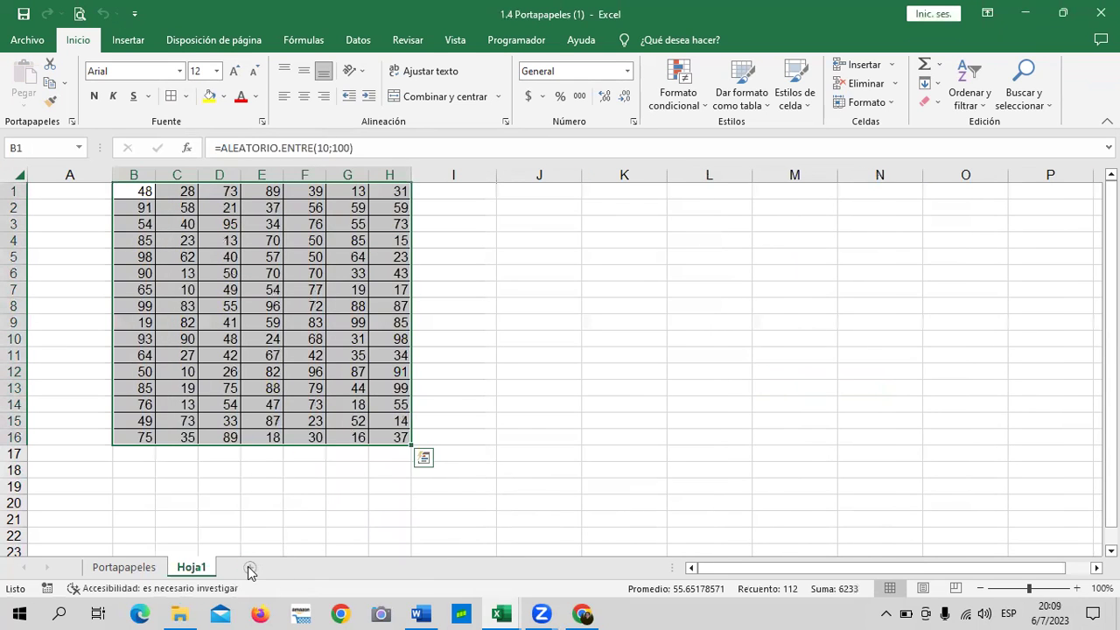
# Add sheet Hoja3, copy Hoja1's B1:H16 table, and try pasting it at B1.
pyautogui.click(250, 567)
pyautogui.click(186, 567)
pyautogui.moveTo(142, 190); pyautogui.dragTo(391, 440)
pyautogui.rightClick(292, 288)
pyautogui.click(297, 257)
pyautogui.click(249, 566)
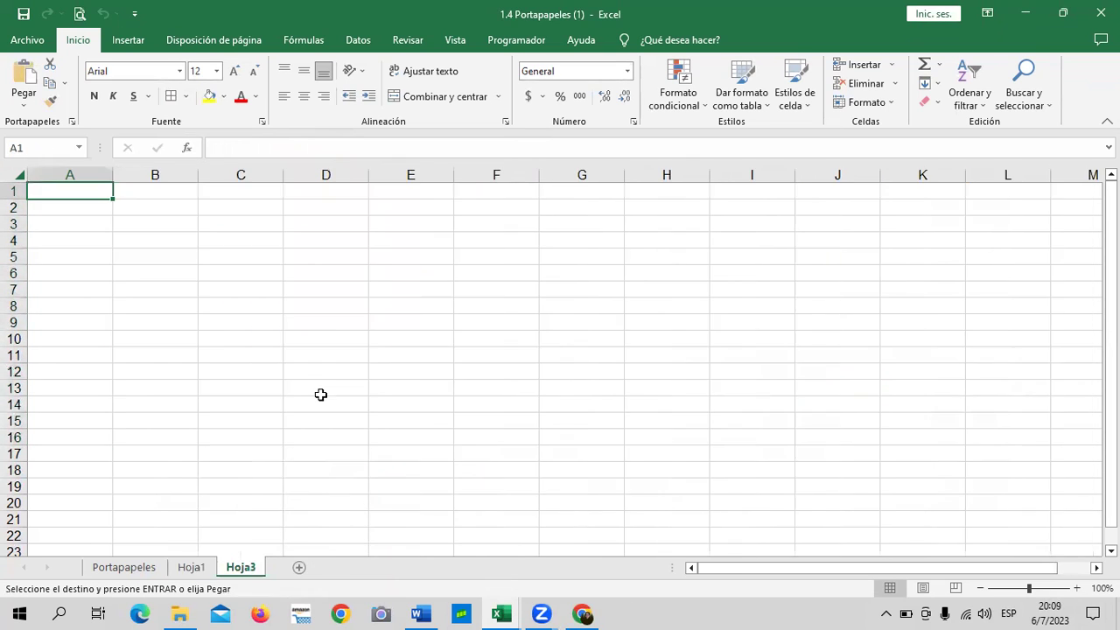
pyautogui.rightClick(176, 195)
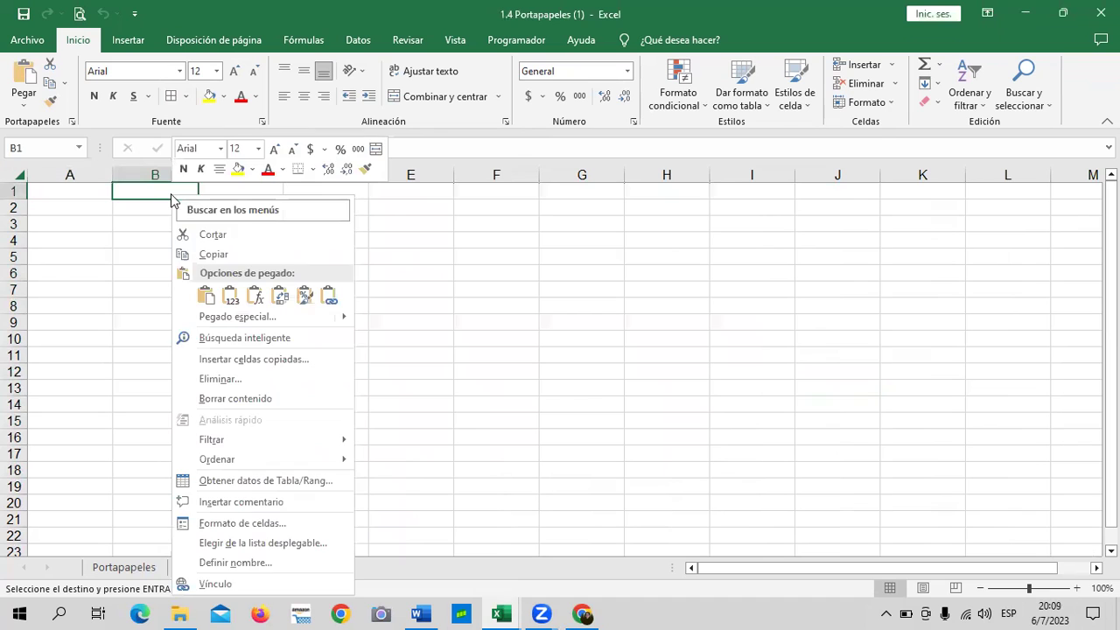
pyautogui.click(208, 297)
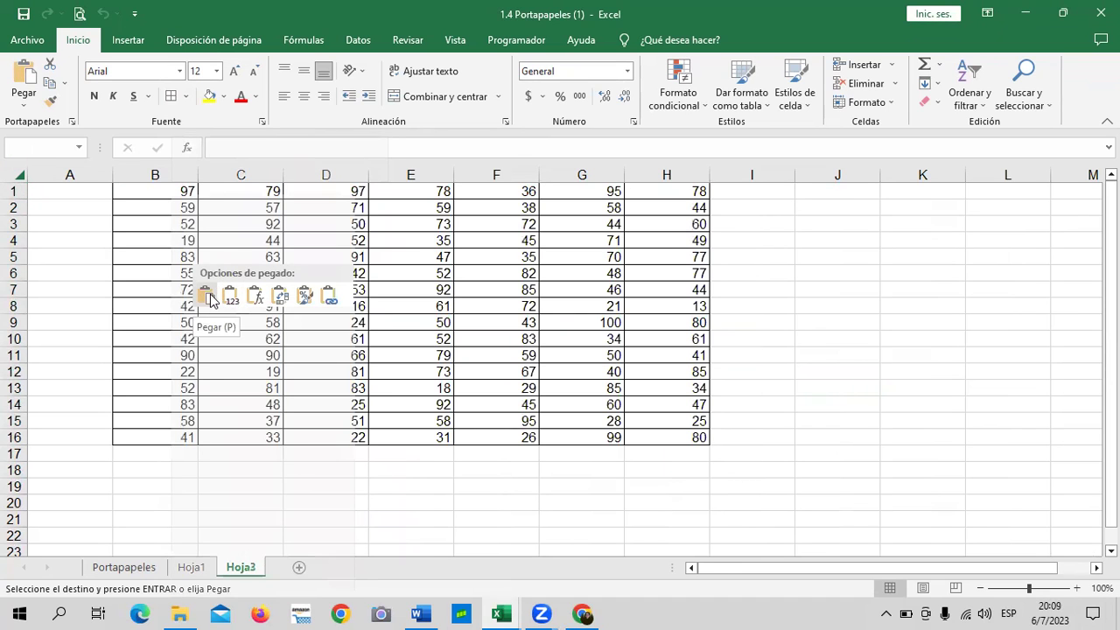
pyautogui.click(532, 254)
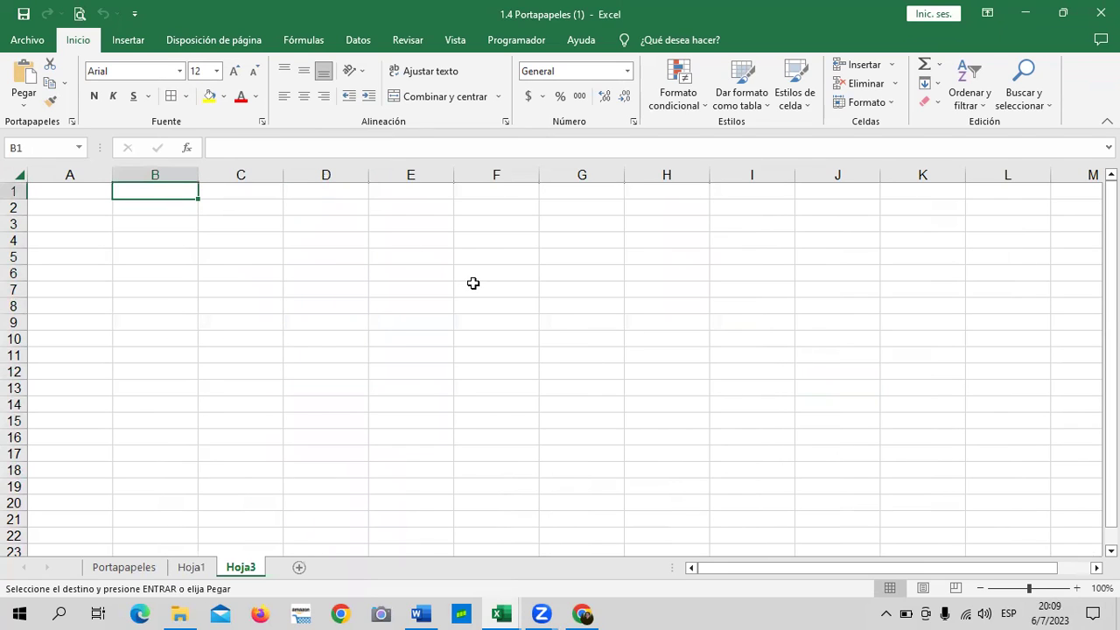
# Paste the table into Hoja3 at B1 with Ctrl+V, then undo it.
pyautogui.hotkey('ctrl', 'v')
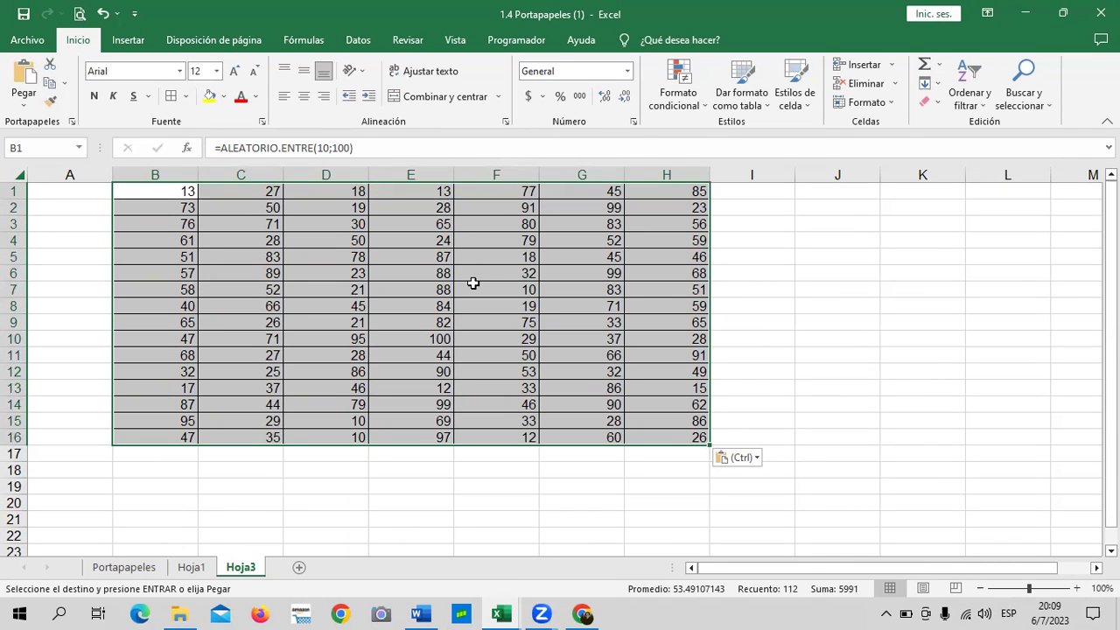
pyautogui.click(763, 300)
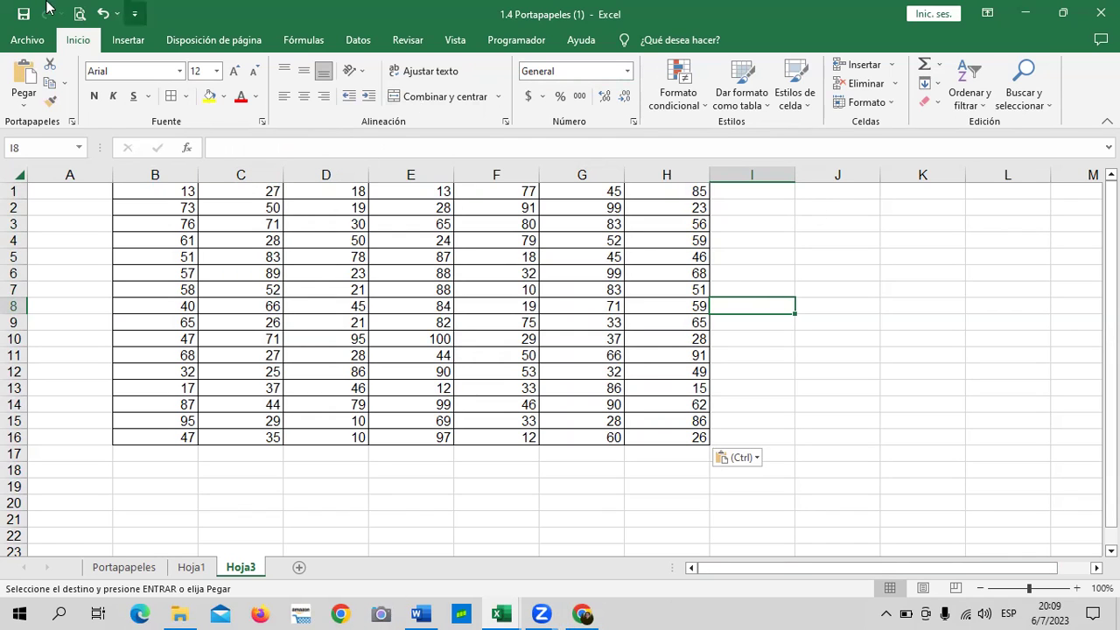
pyautogui.click(103, 14)
pyautogui.click(103, 14)
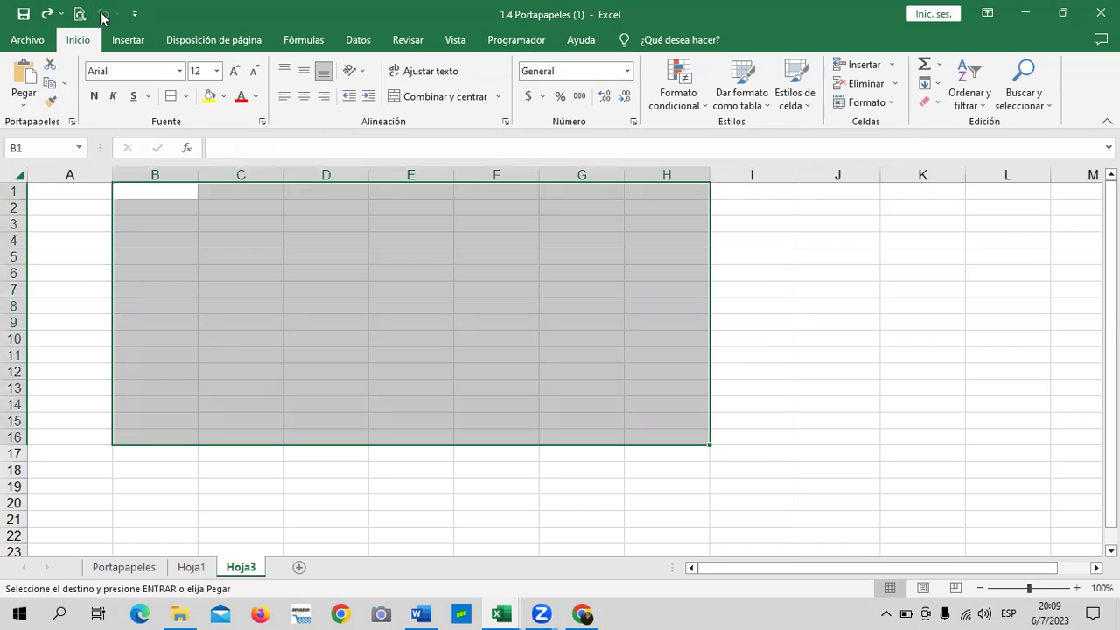
pyautogui.click(787, 337)
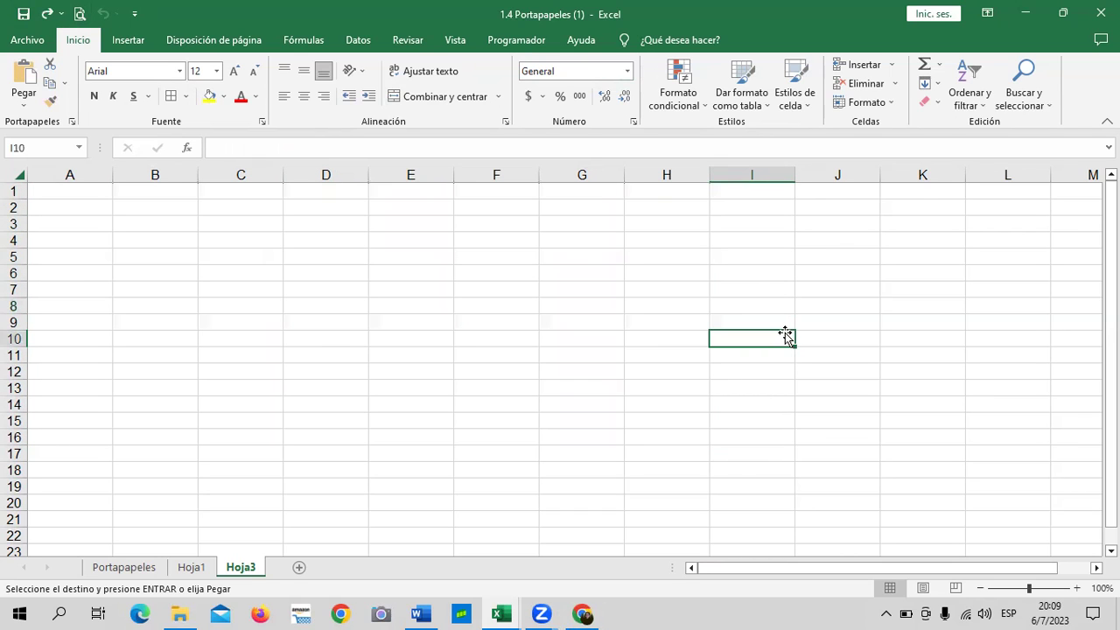
# Paste Hoja1's copied table at Hoja3 B1, keeping the source column widths.
pyautogui.rightClick(164, 186)
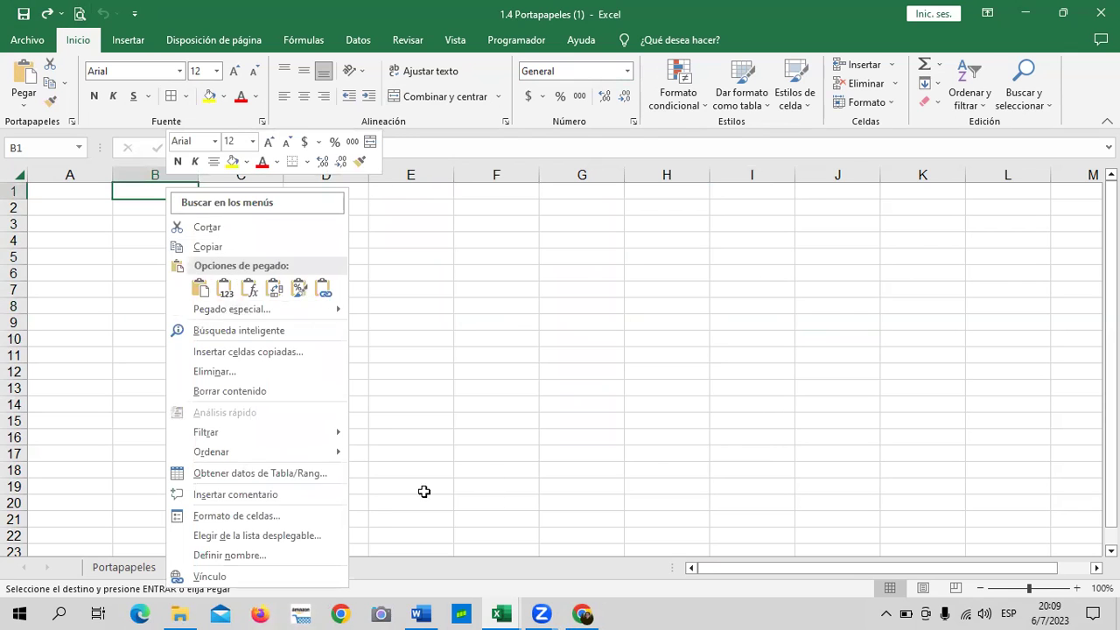
pyautogui.press('Escape')
pyautogui.click(191, 567)
pyautogui.click(250, 569)
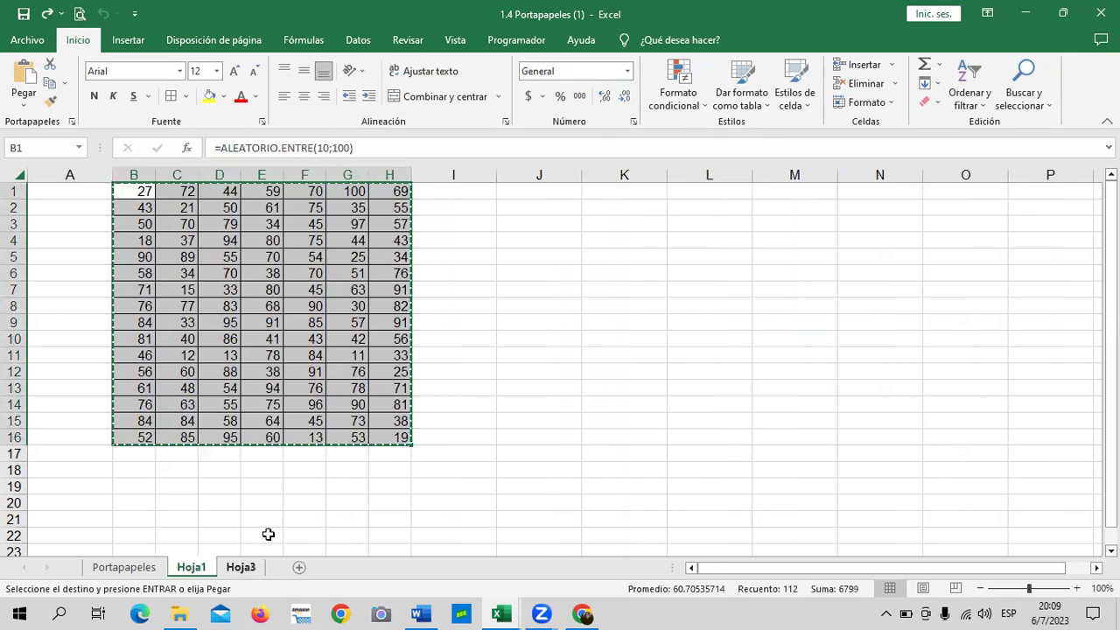
pyautogui.rightClick(169, 188)
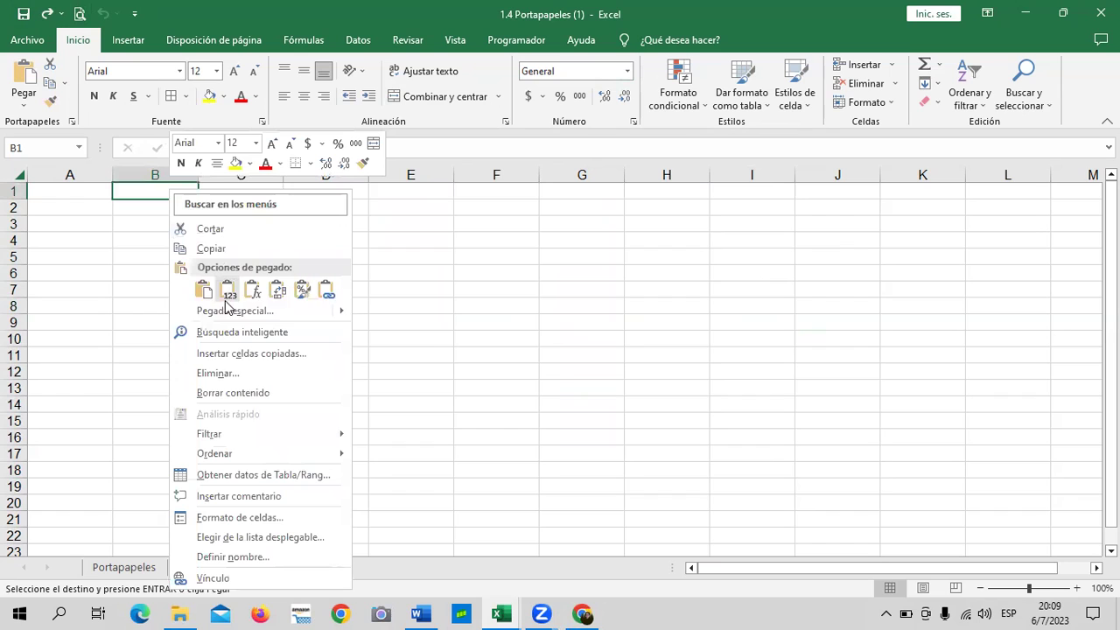
pyautogui.moveTo(338, 313)
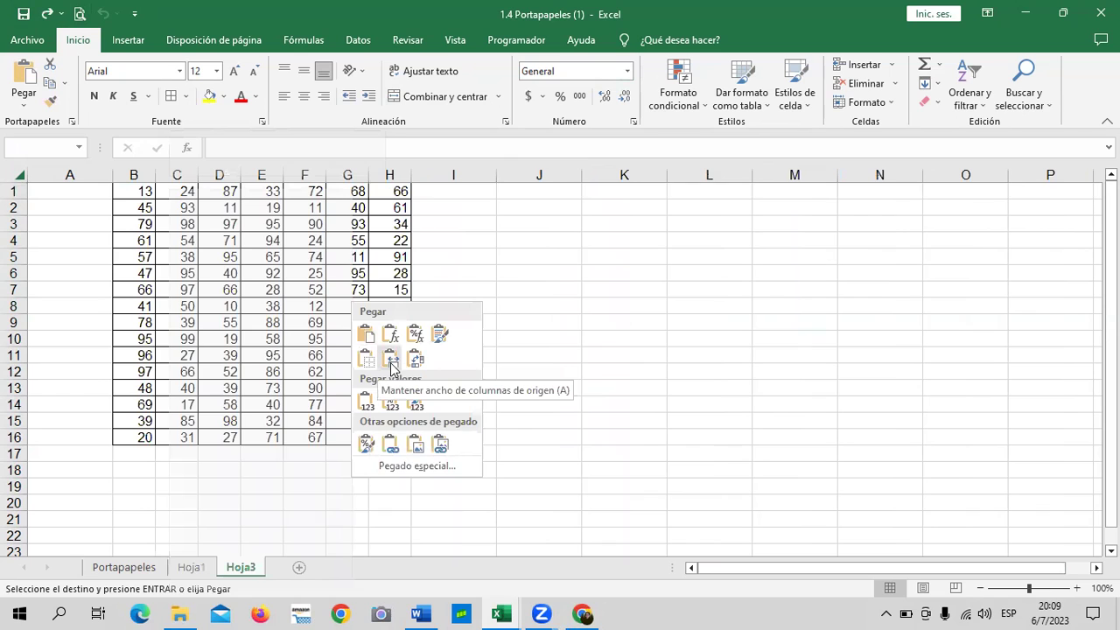
pyautogui.click(391, 367)
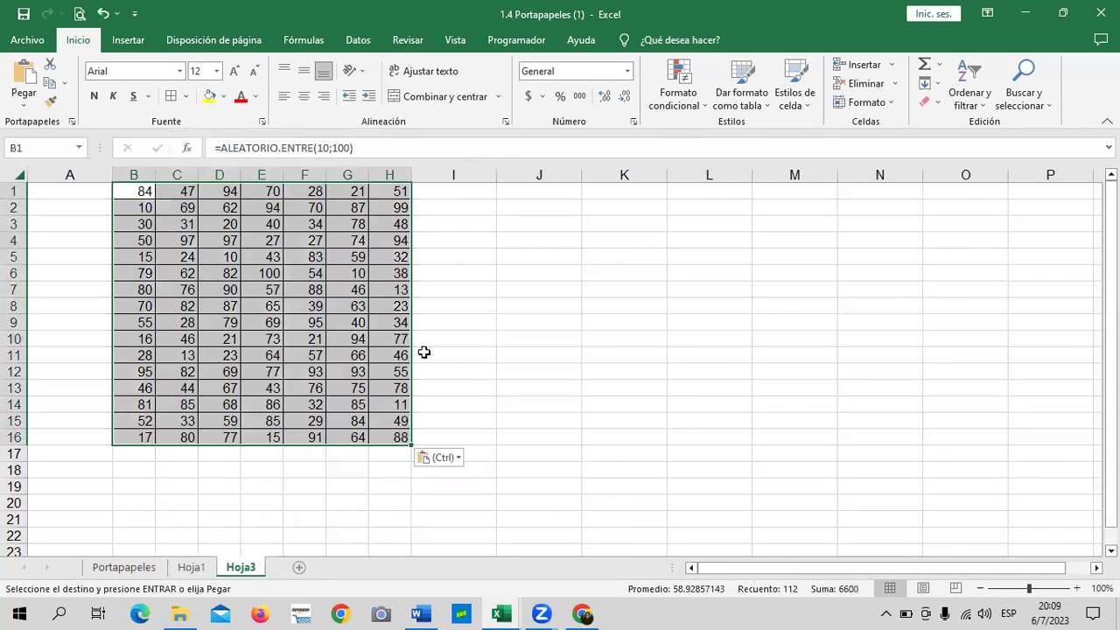
# Select the pasted B1:H16 table on Hoja3.
pyautogui.click(541, 303)
pyautogui.click(493, 260)
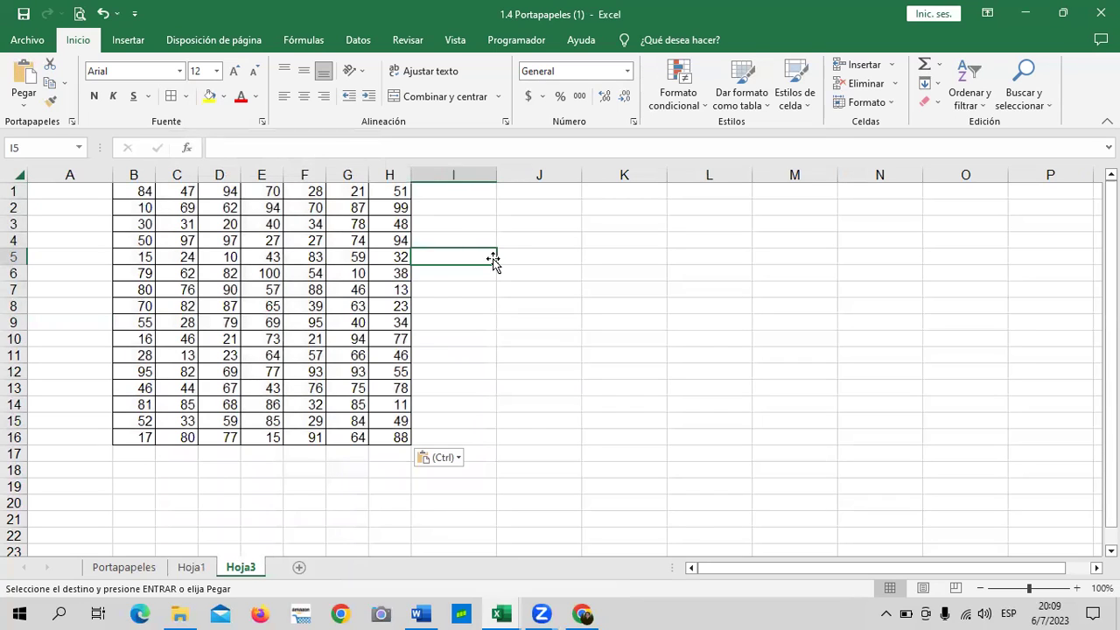
pyautogui.click(547, 354)
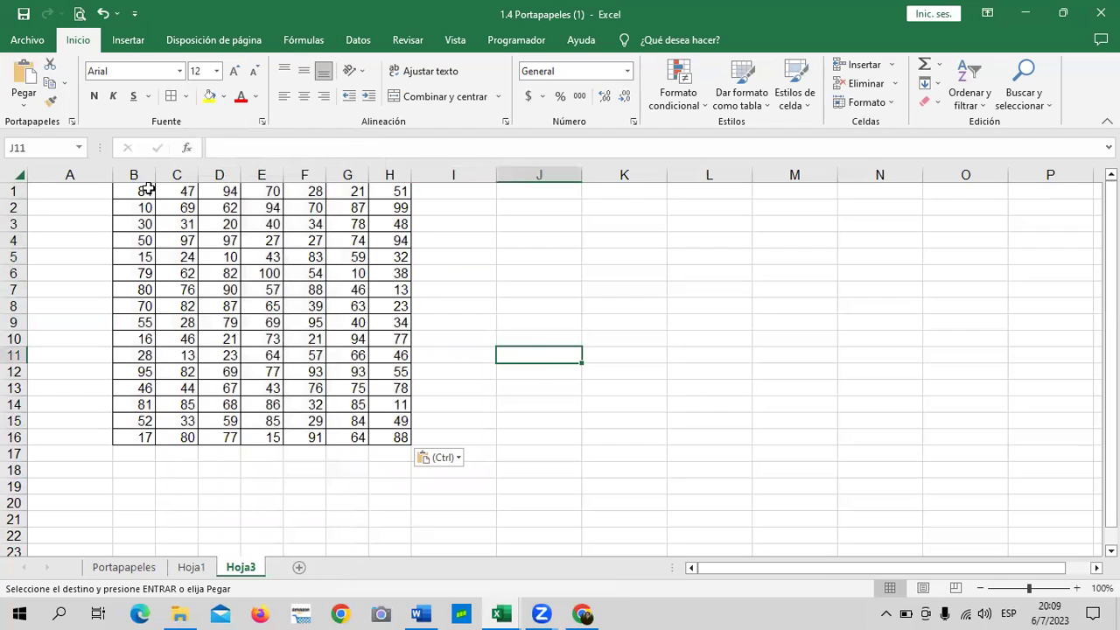
pyautogui.moveTo(144, 189); pyautogui.dragTo(389, 439)
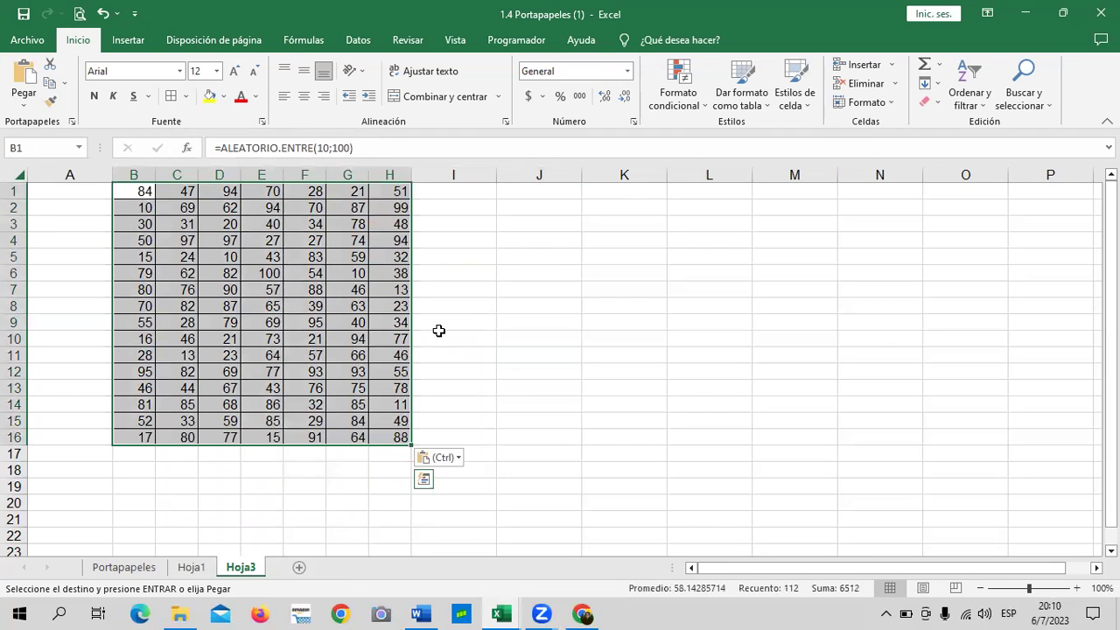
# Copy Hoja3's B1:H16 table, add sheet Hoja4 and paste it at B1 without borders.
pyautogui.rightClick(255, 210)
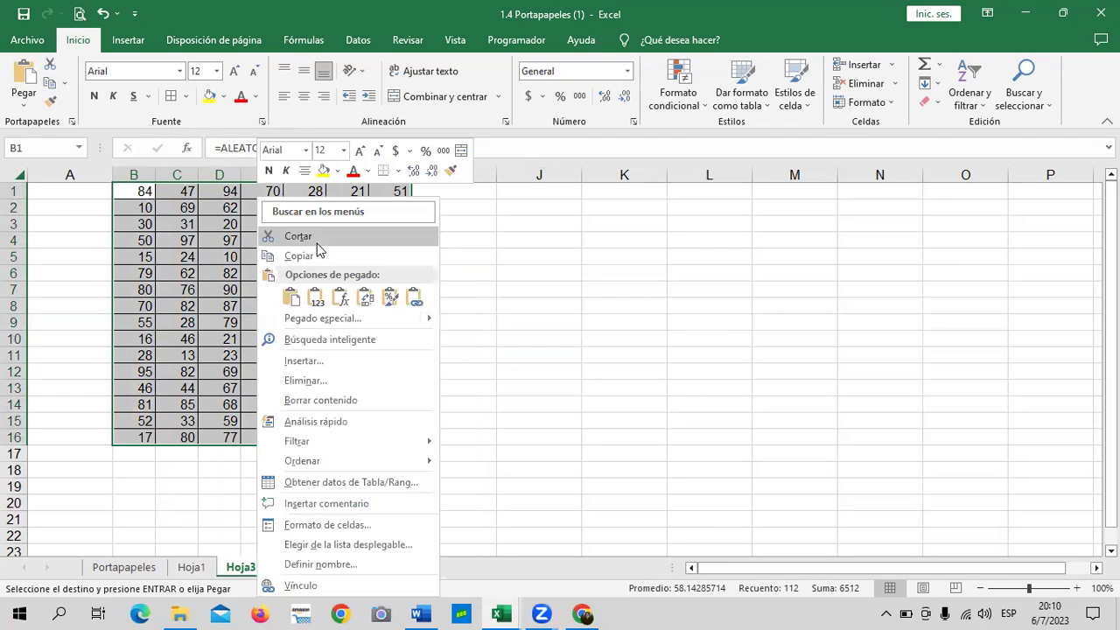
pyautogui.click(297, 256)
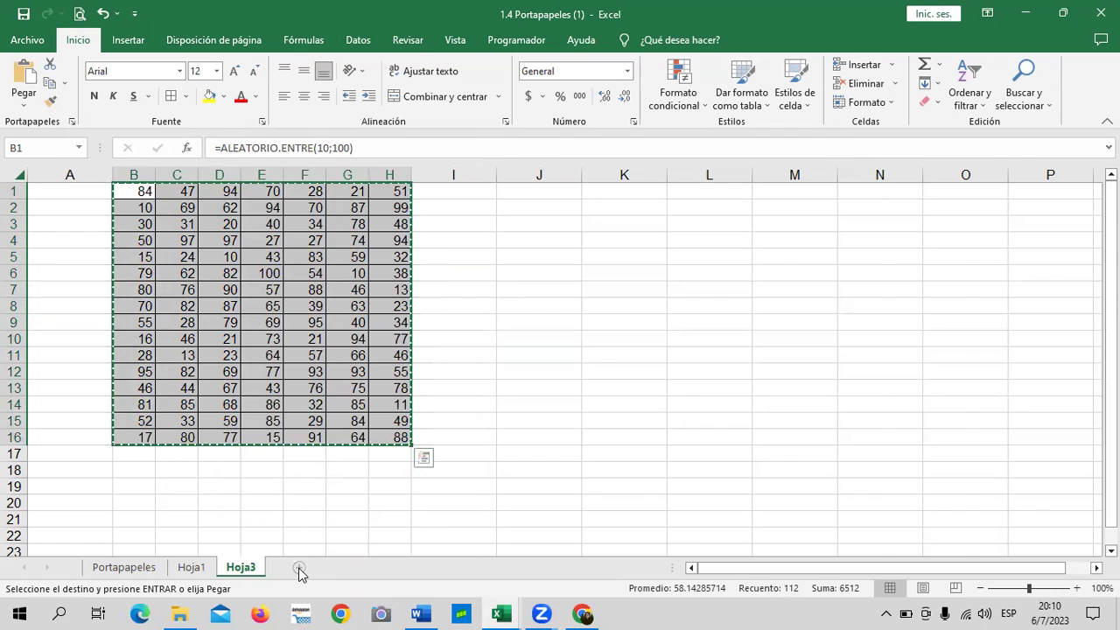
pyautogui.click(299, 568)
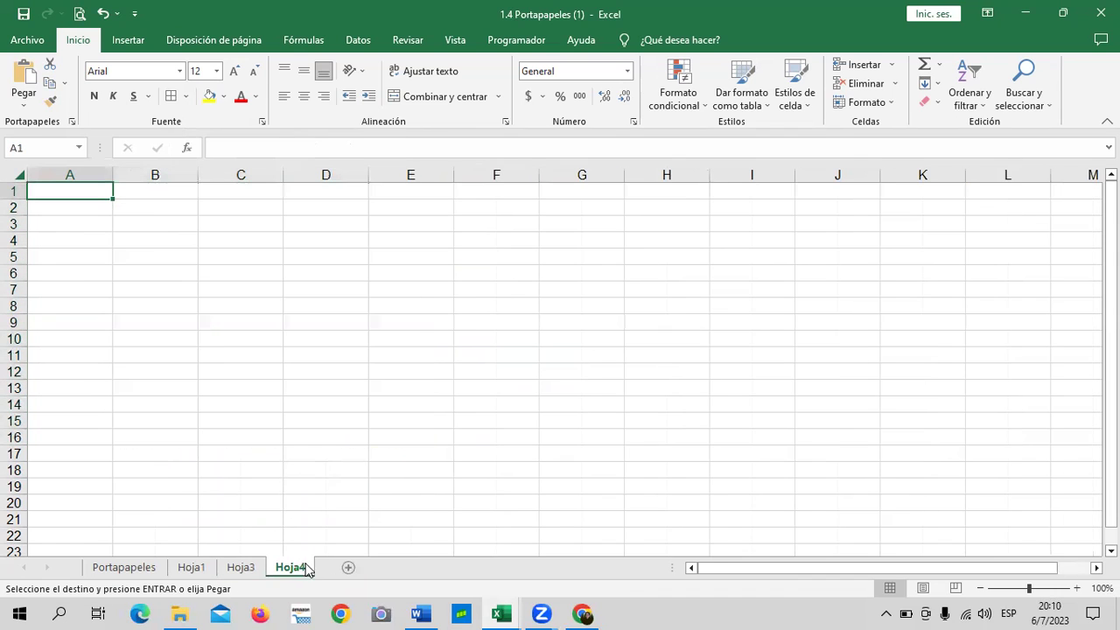
pyautogui.rightClick(152, 193)
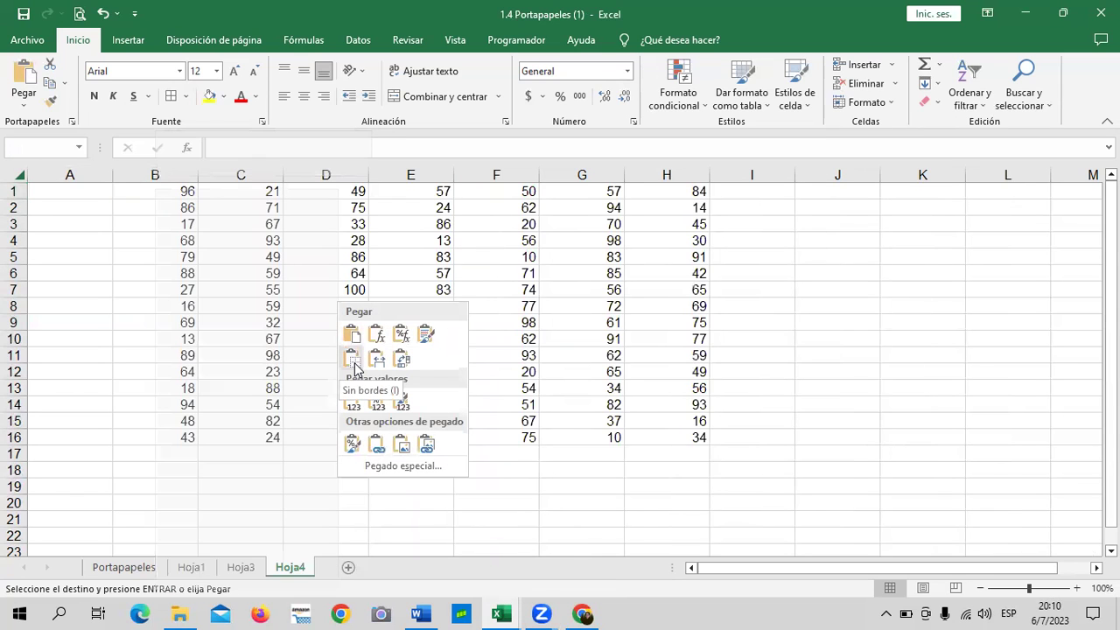
pyautogui.click(354, 360)
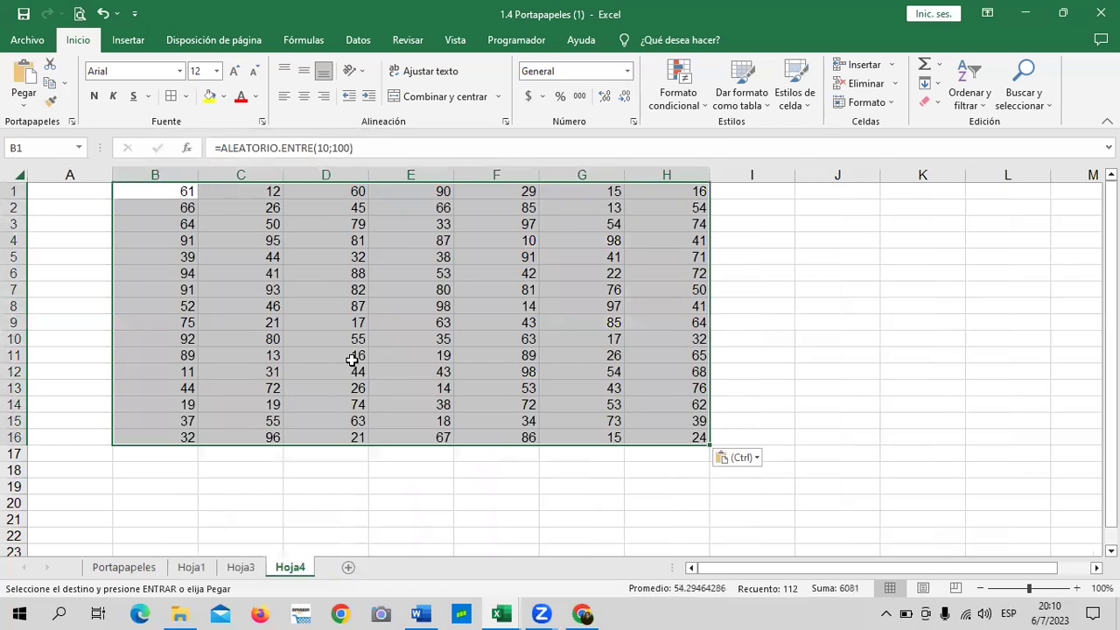
pyautogui.click(814, 341)
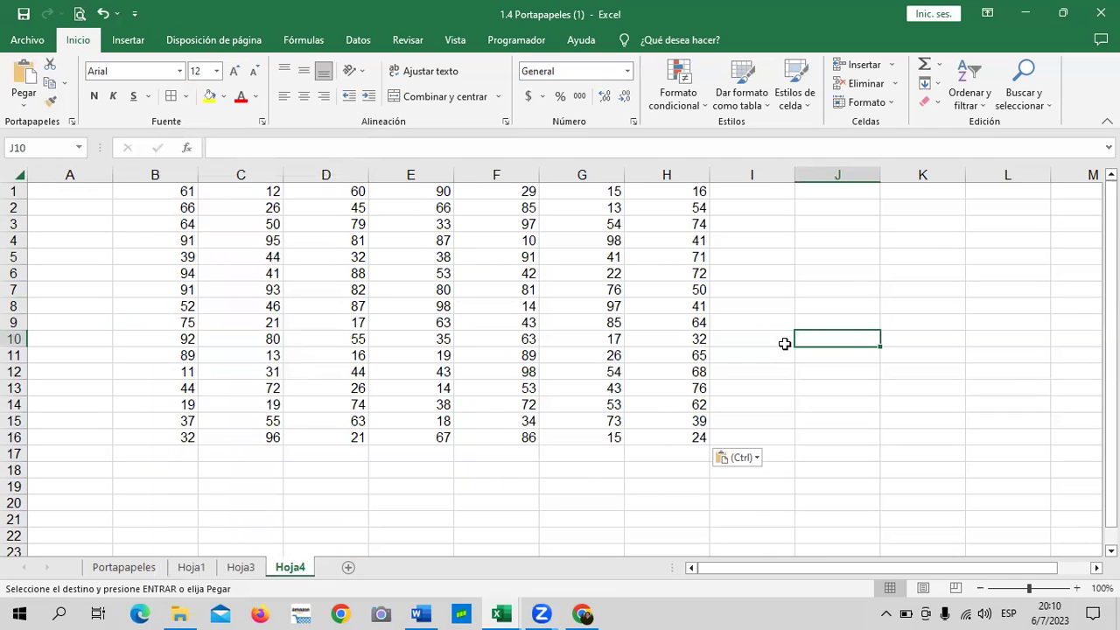
# Cancel the pending copy and delete the B1:H16 number table from Hoja4.
pyautogui.click(194, 569)
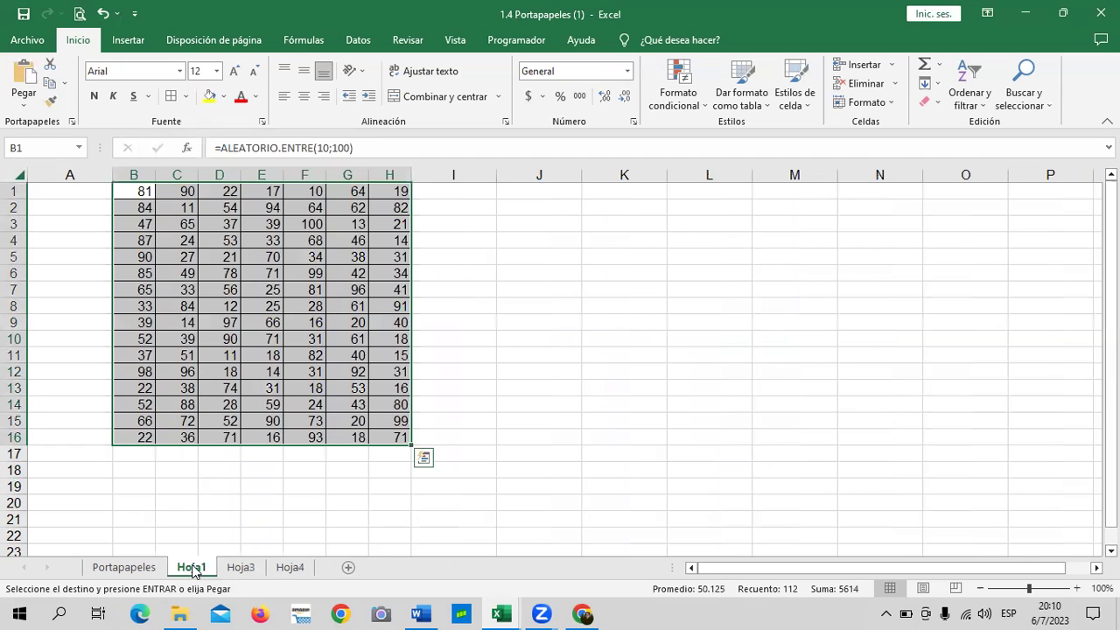
pyautogui.click(242, 570)
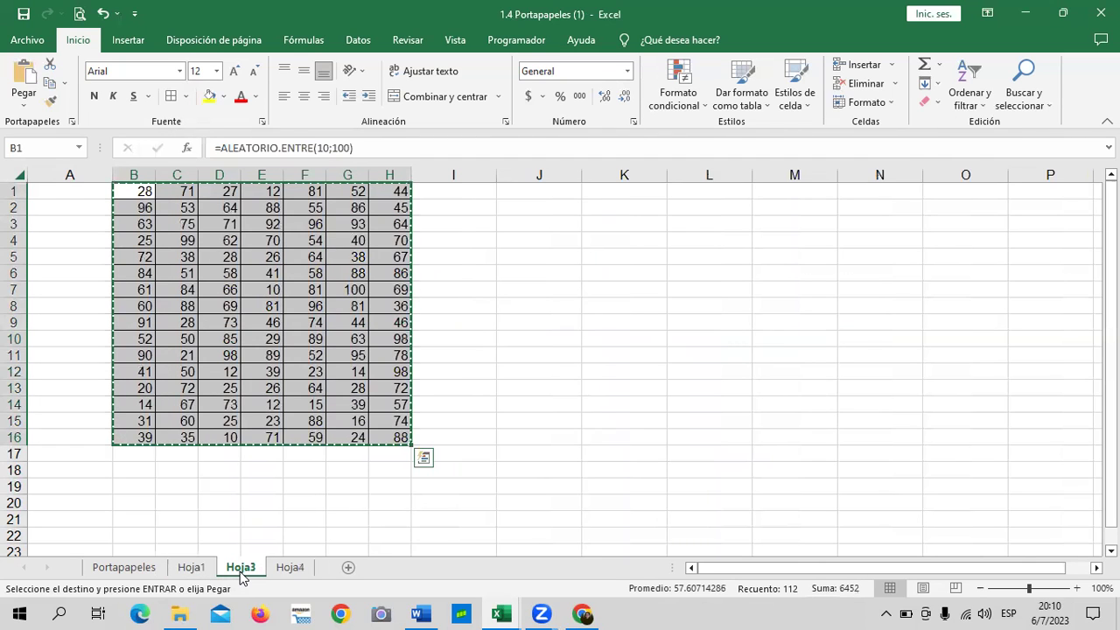
pyautogui.press('Escape')
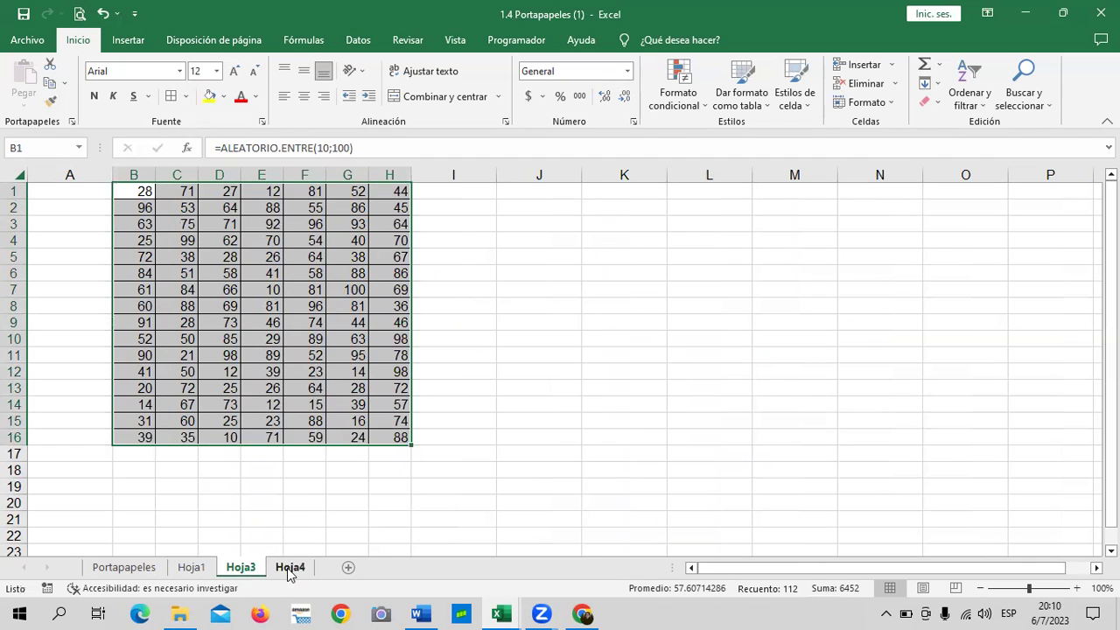
pyautogui.click(289, 570)
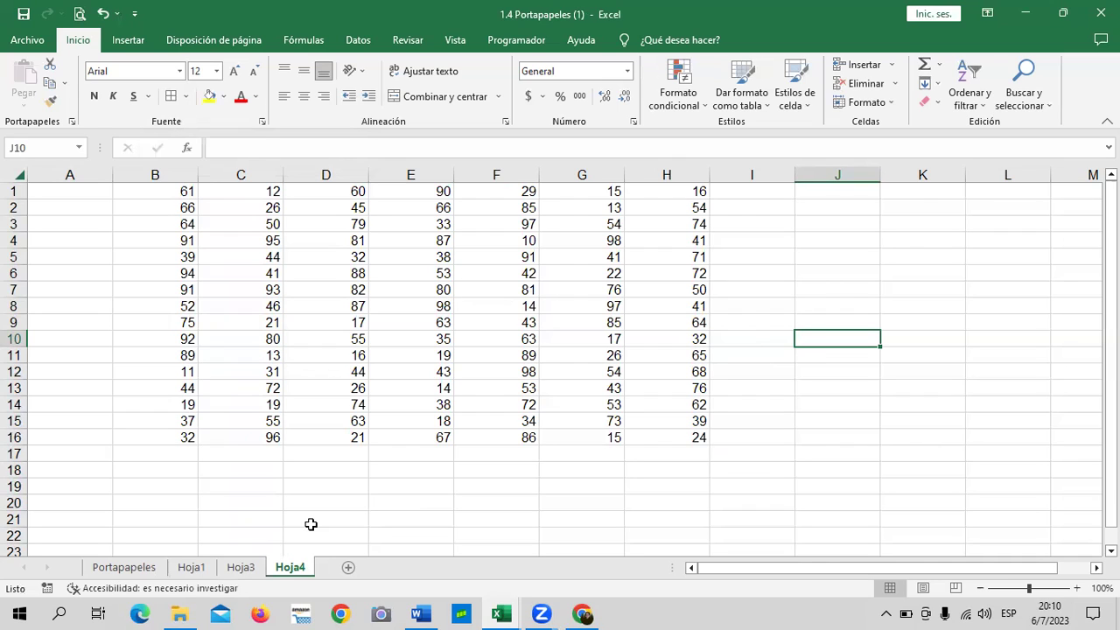
pyautogui.click(402, 483)
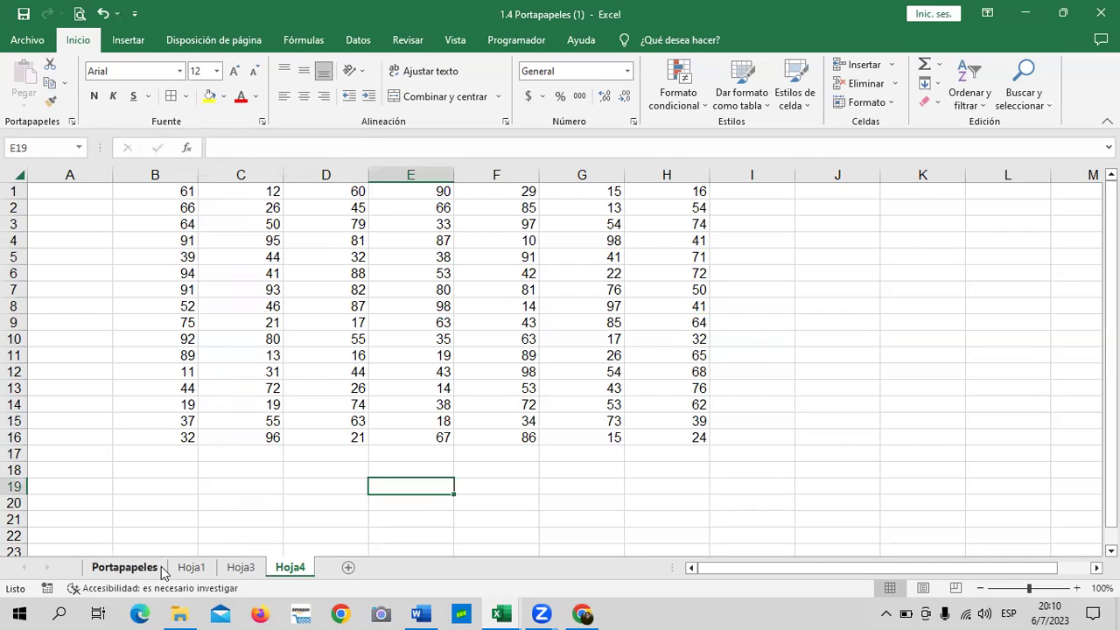
pyautogui.click(189, 568)
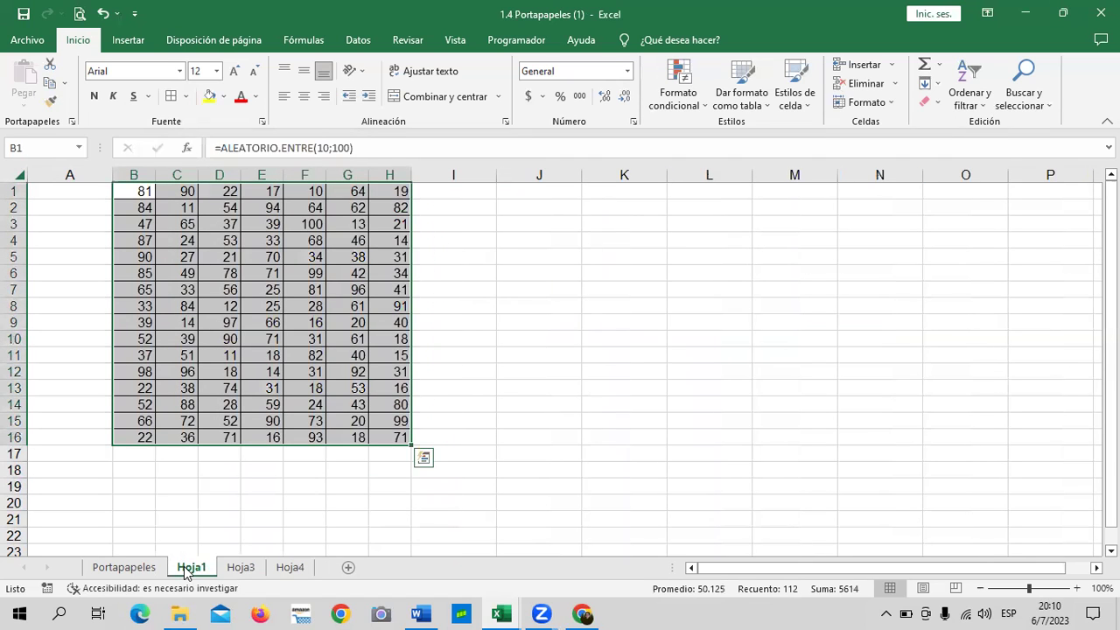
pyautogui.click(584, 270)
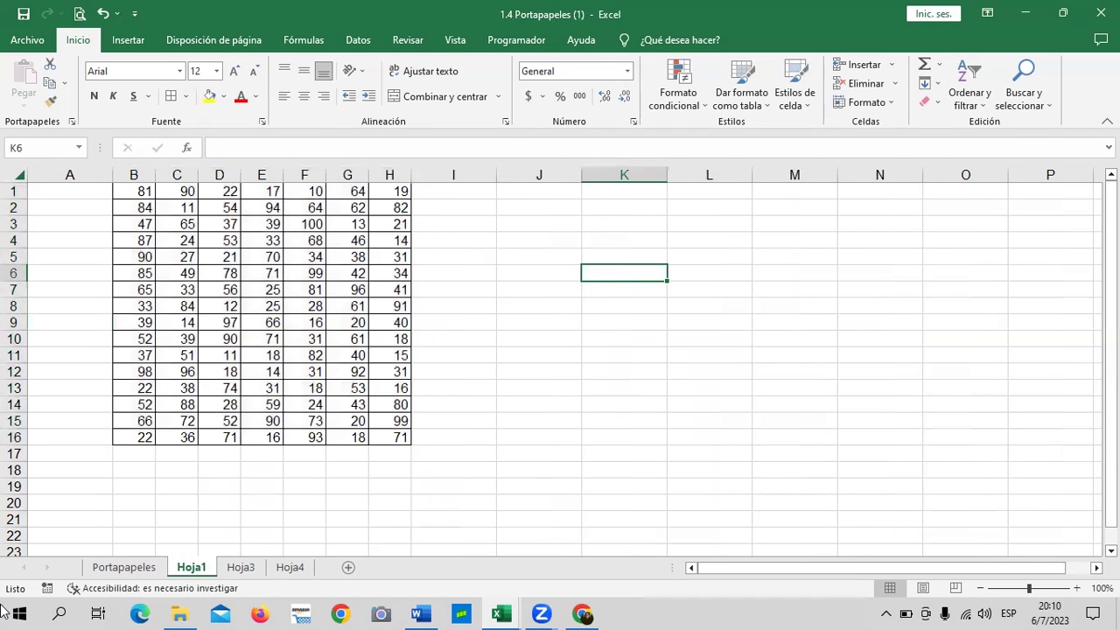
pyautogui.click(290, 567)
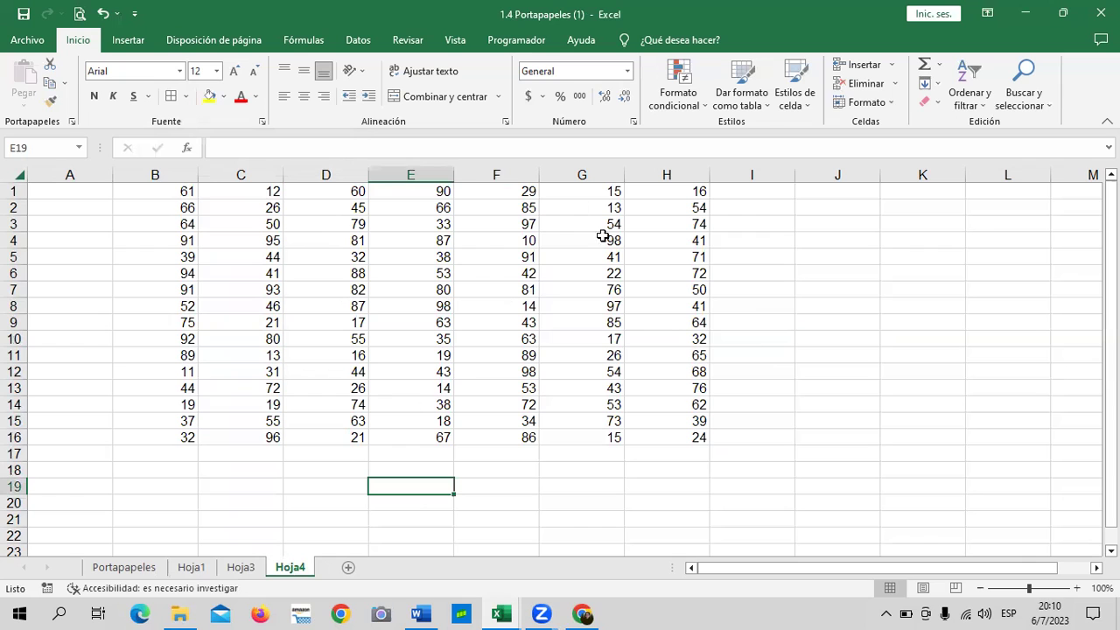
pyautogui.moveTo(185, 194); pyautogui.dragTo(662, 430)
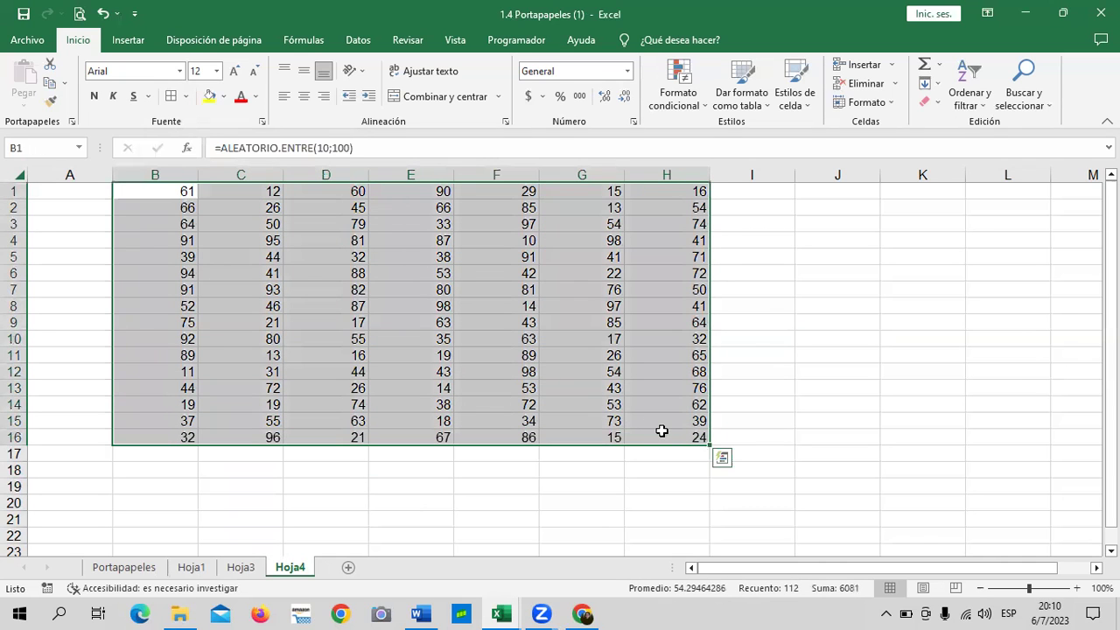
pyautogui.press('Delete')
pyautogui.click(832, 341)
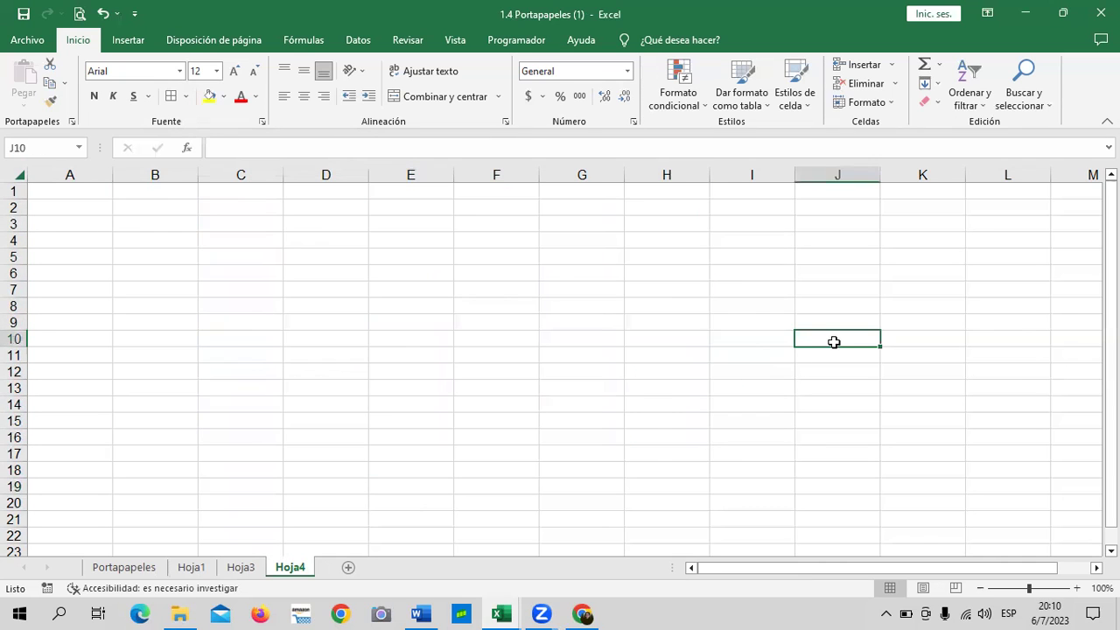
# On Hoja1, inspect several table cells' =ALEATORIO.ENTRE(10;100) formulas.
pyautogui.click(191, 567)
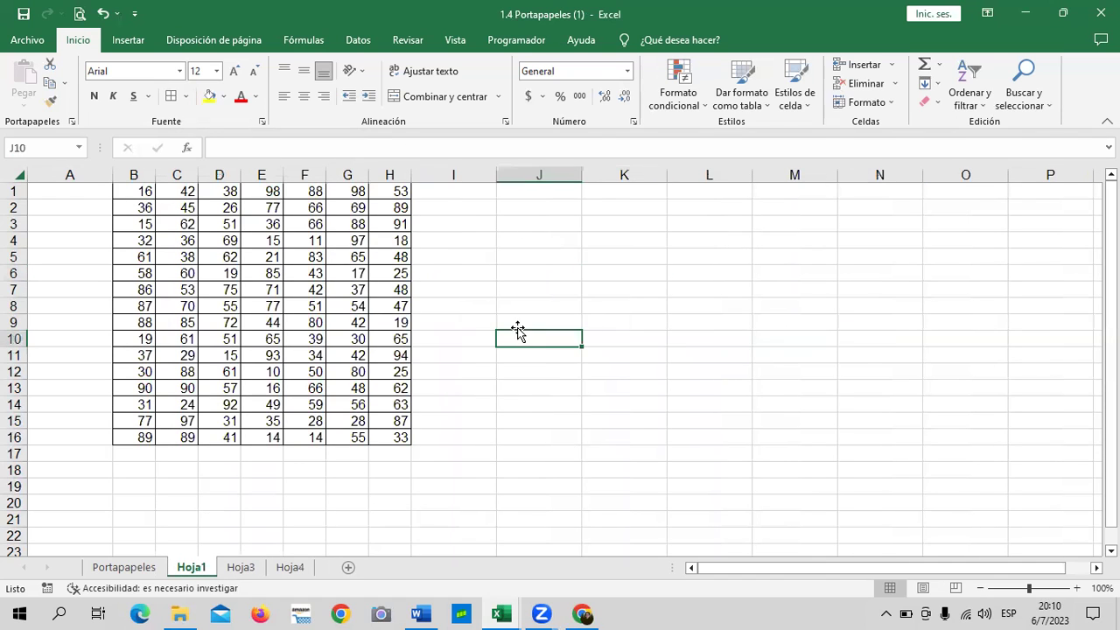
pyautogui.click(144, 193)
pyautogui.click(385, 387)
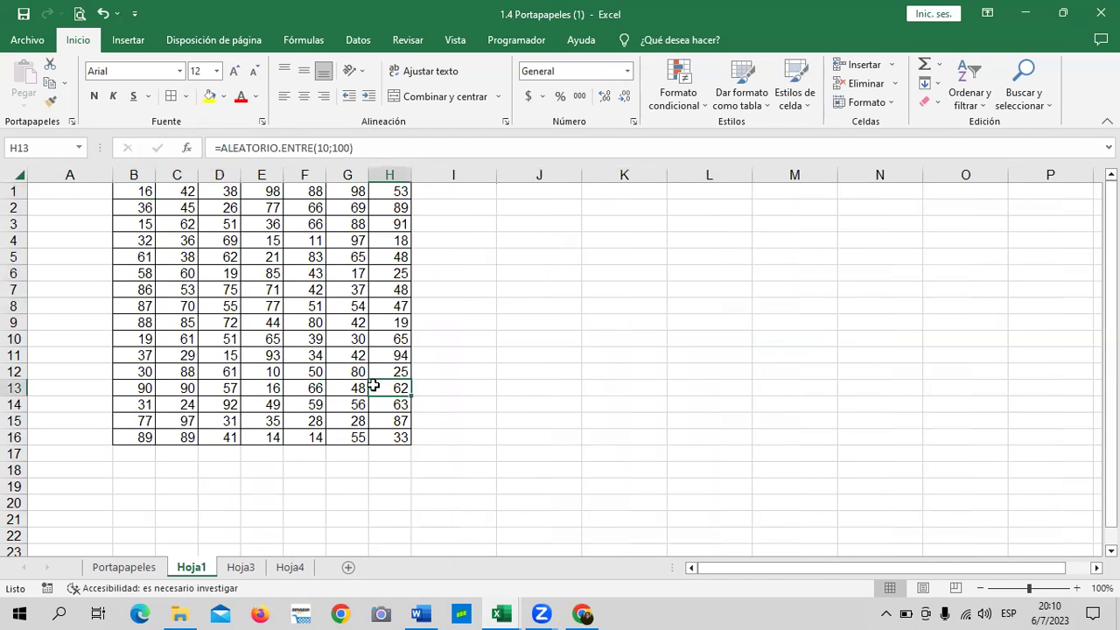
pyautogui.click(317, 433)
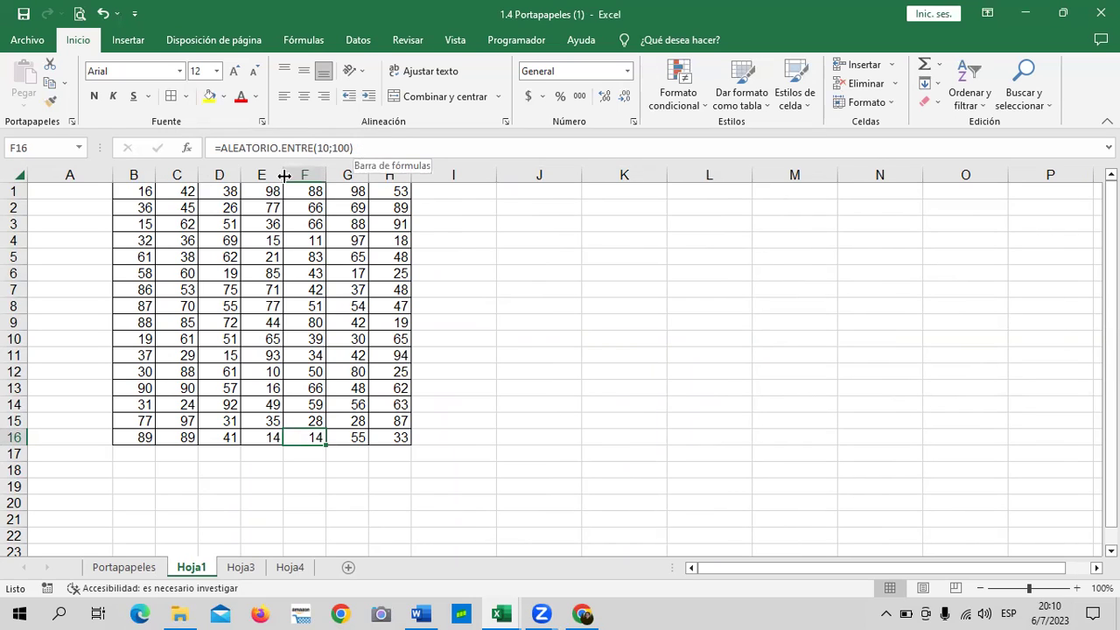
pyautogui.click(142, 206)
pyautogui.click(140, 423)
pyautogui.click(274, 291)
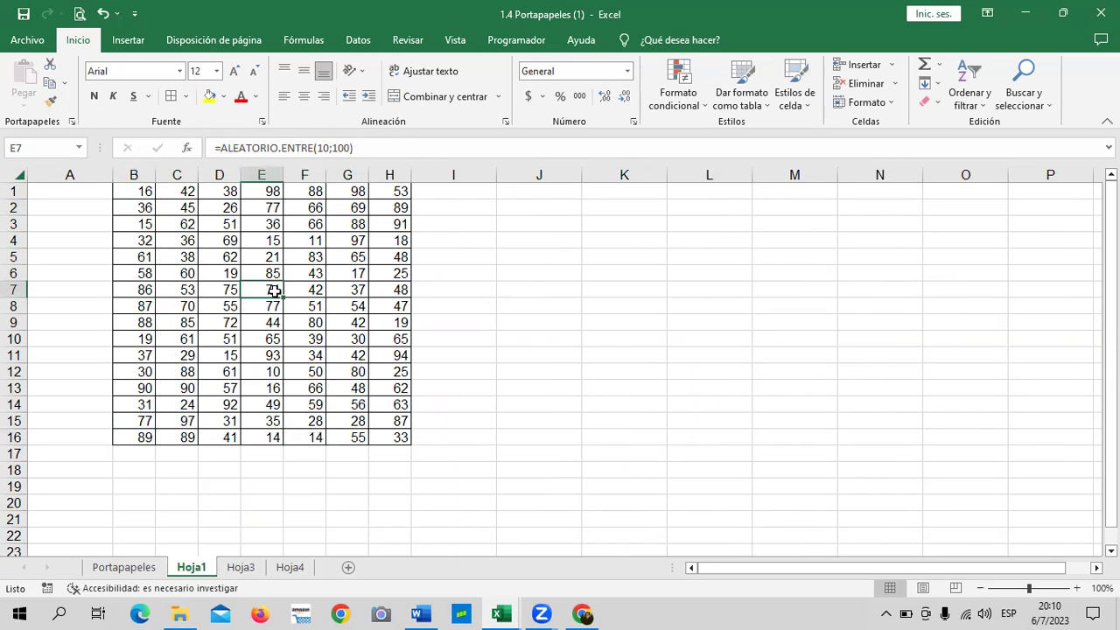
pyautogui.click(372, 255)
pyautogui.click(129, 237)
pyautogui.click(276, 386)
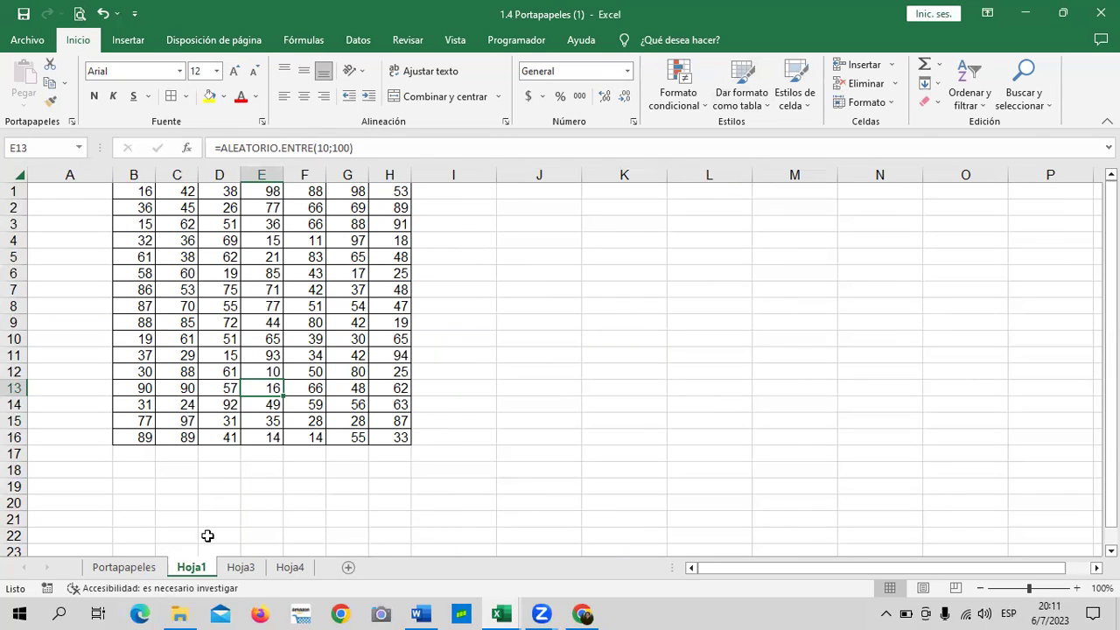
pyautogui.click(299, 390)
pyautogui.click(533, 354)
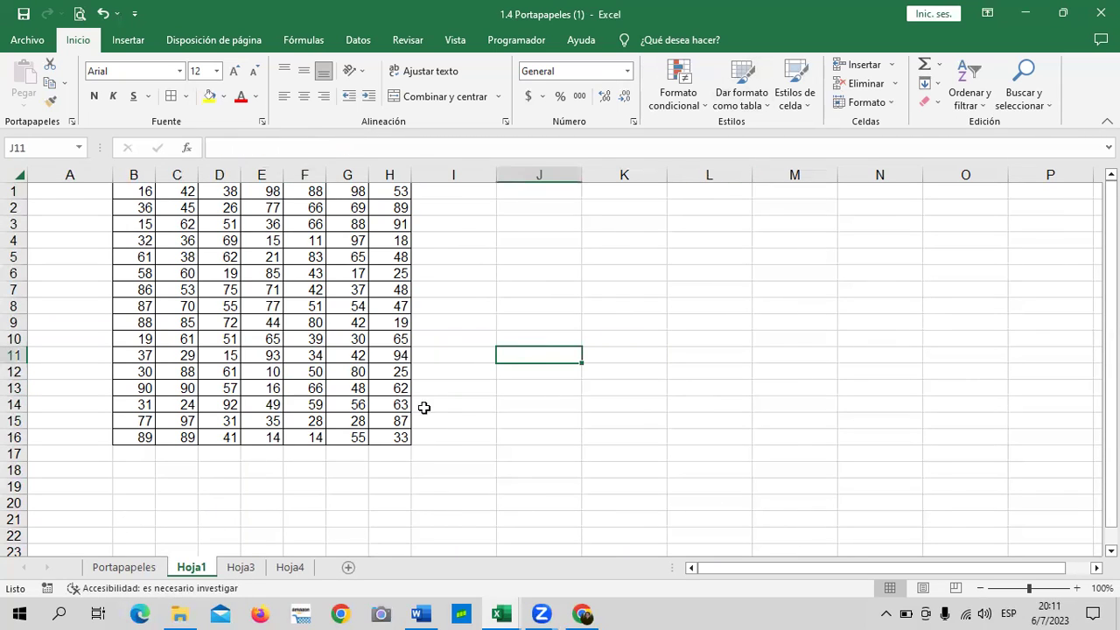
pyautogui.click(378, 434)
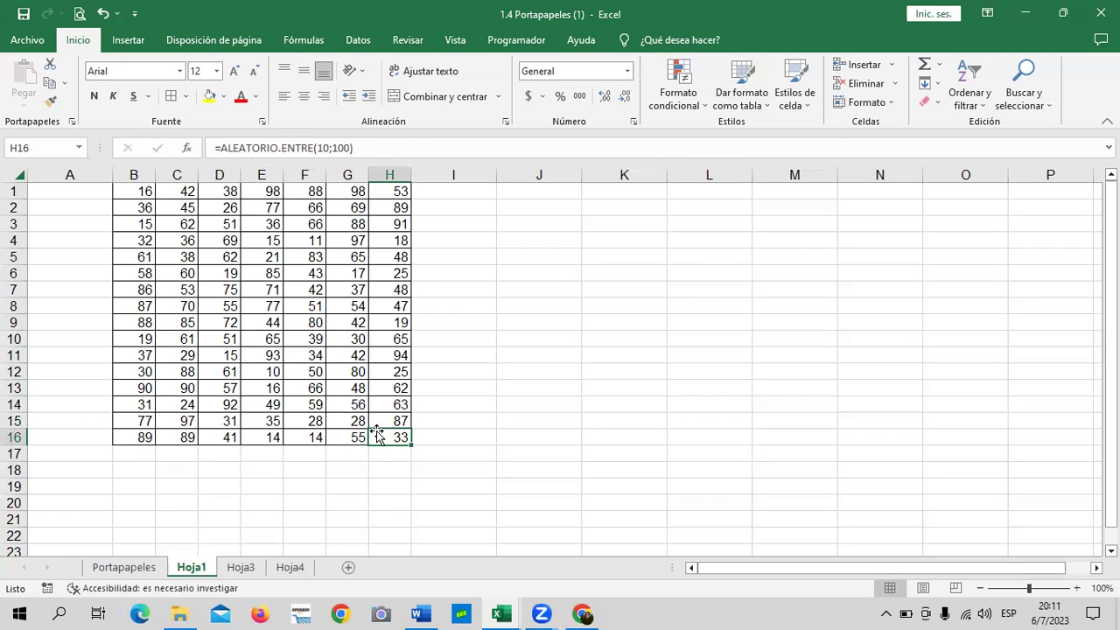
pyautogui.click(376, 206)
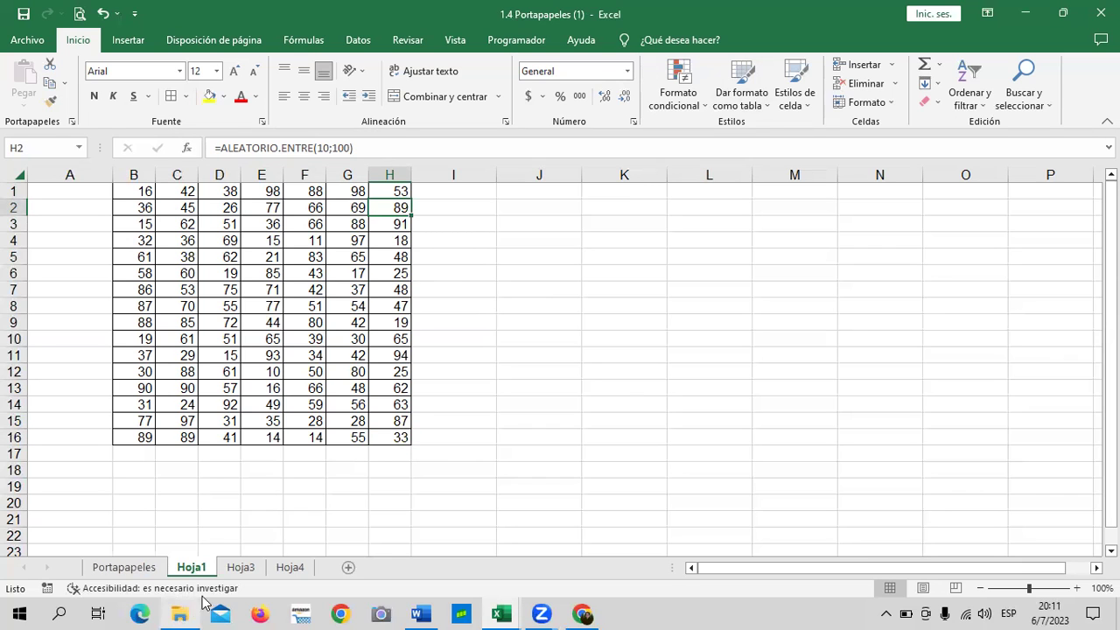
# On Hoja3, select the whole B1:H16 number table.
pyautogui.click(240, 566)
pyautogui.moveTo(275, 341); pyautogui.dragTo(278, 327)
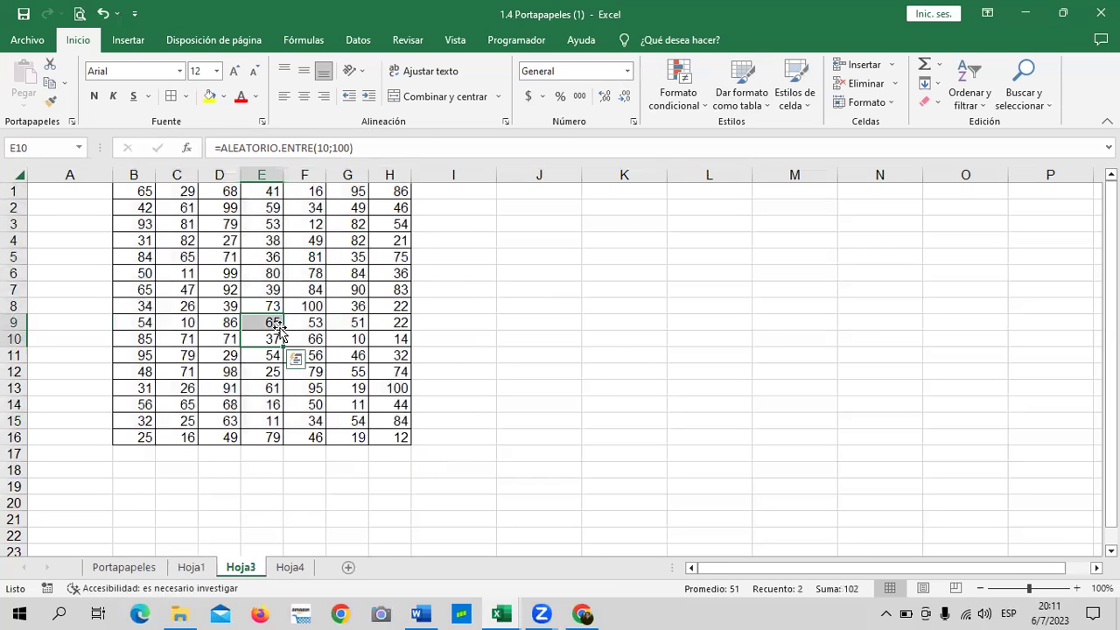
pyautogui.click(219, 240)
pyautogui.click(138, 192)
pyautogui.click(162, 350)
pyautogui.click(339, 405)
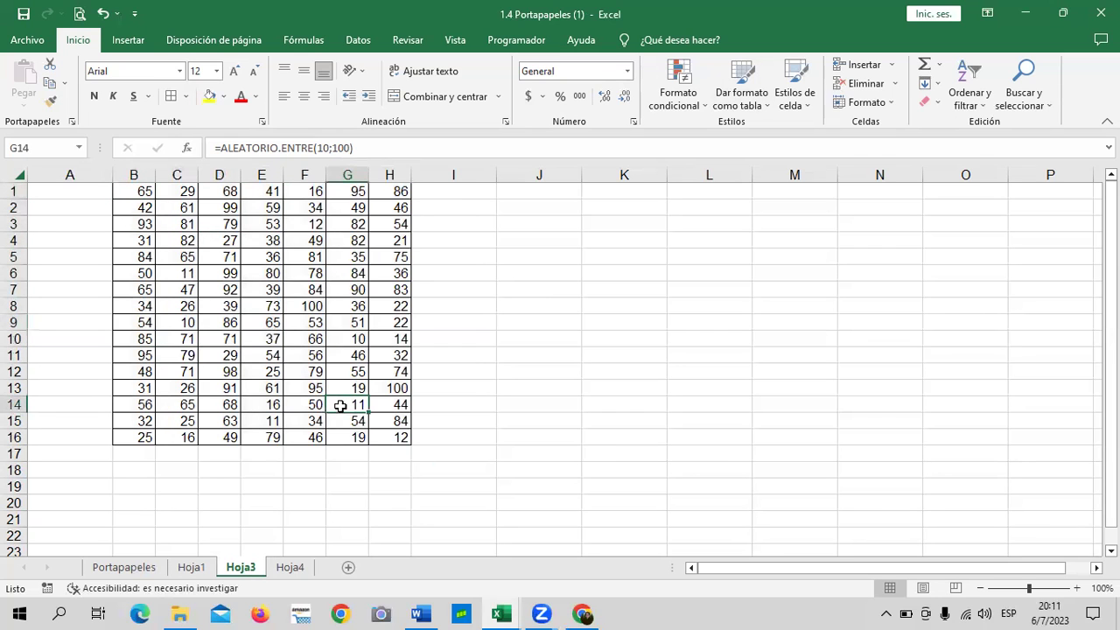
pyautogui.click(290, 567)
pyautogui.click(240, 566)
pyautogui.moveTo(142, 192)
pyautogui.mouseDown()
pyautogui.moveTo(300, 256)
pyautogui.moveTo(402, 431)
pyautogui.mouseUp()
# Copy the table and preview Formato de valores y origen pasted at Hoja4 C1.
pyautogui.rightClick(291, 271)
pyautogui.click(336, 255)
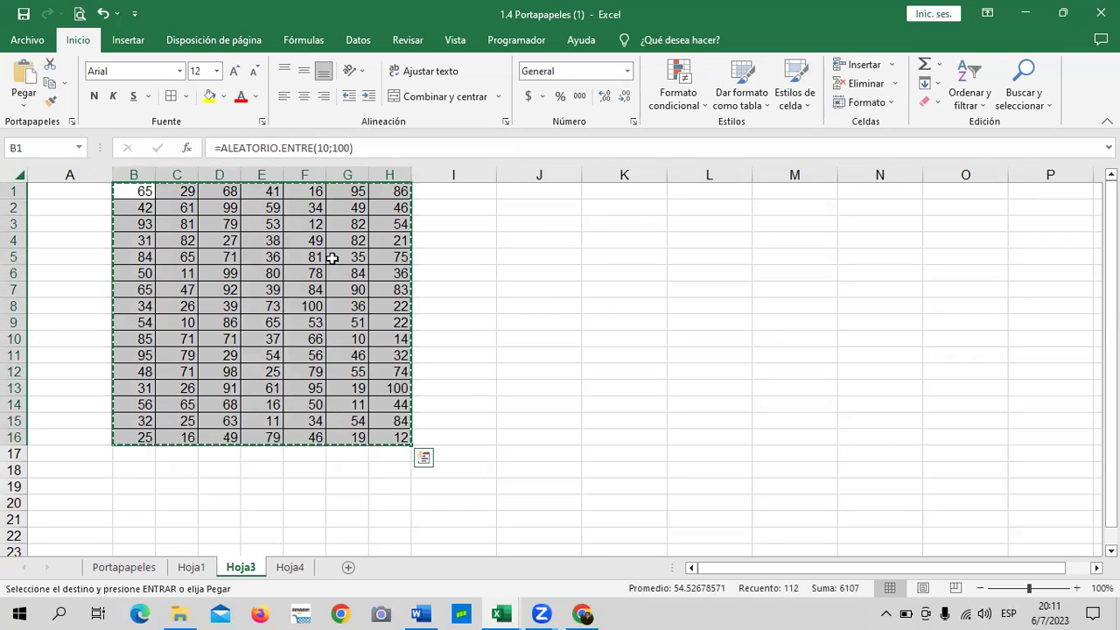
pyautogui.click(290, 568)
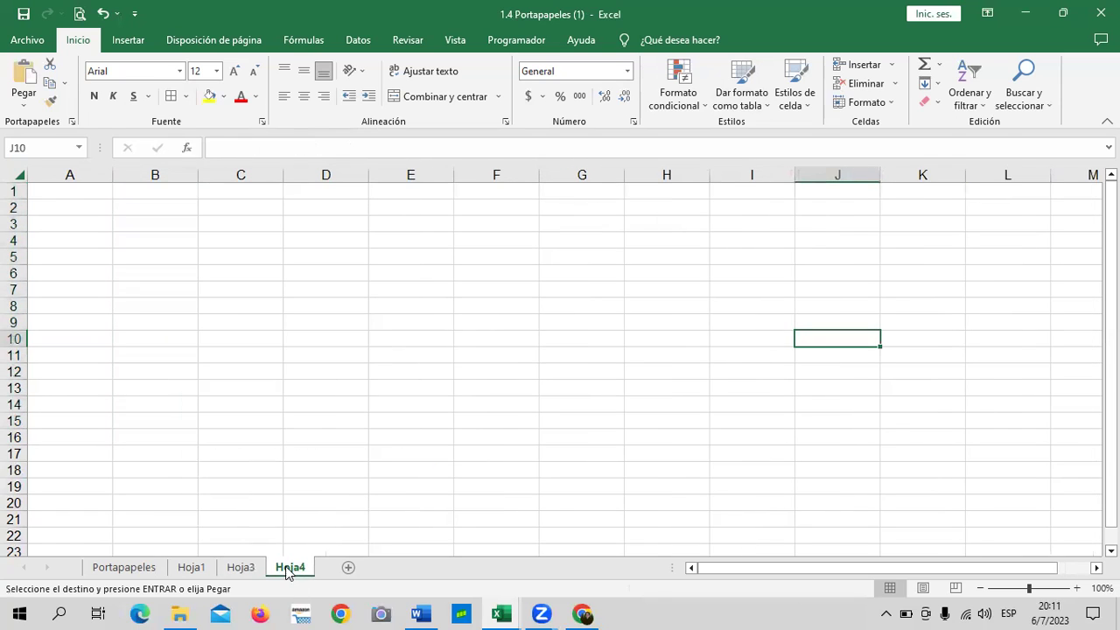
pyautogui.rightClick(215, 193)
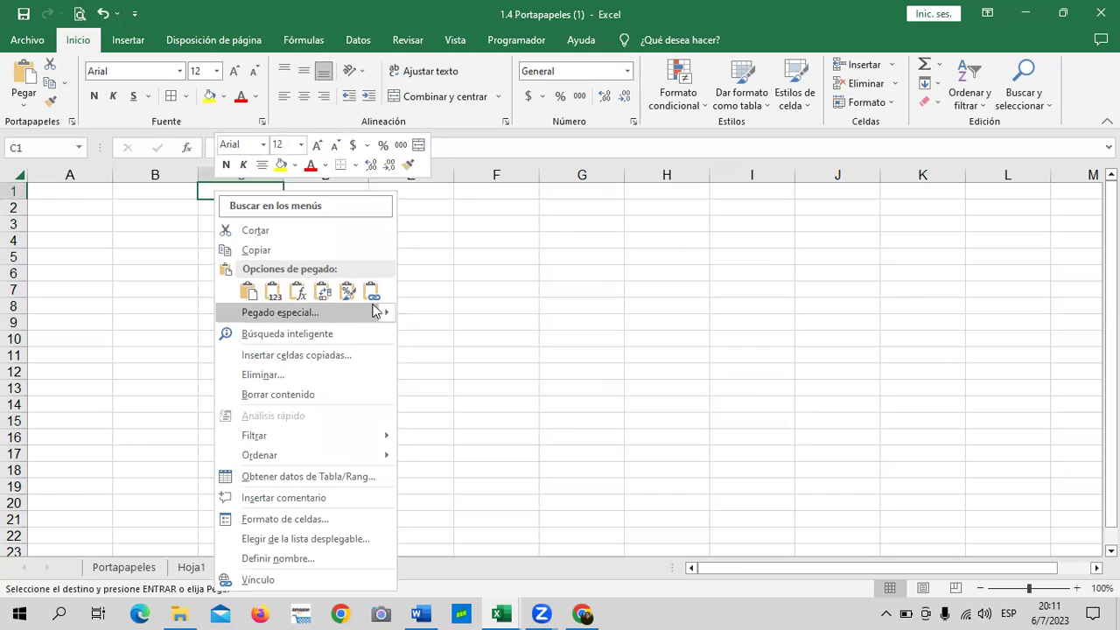
pyautogui.moveTo(389, 311)
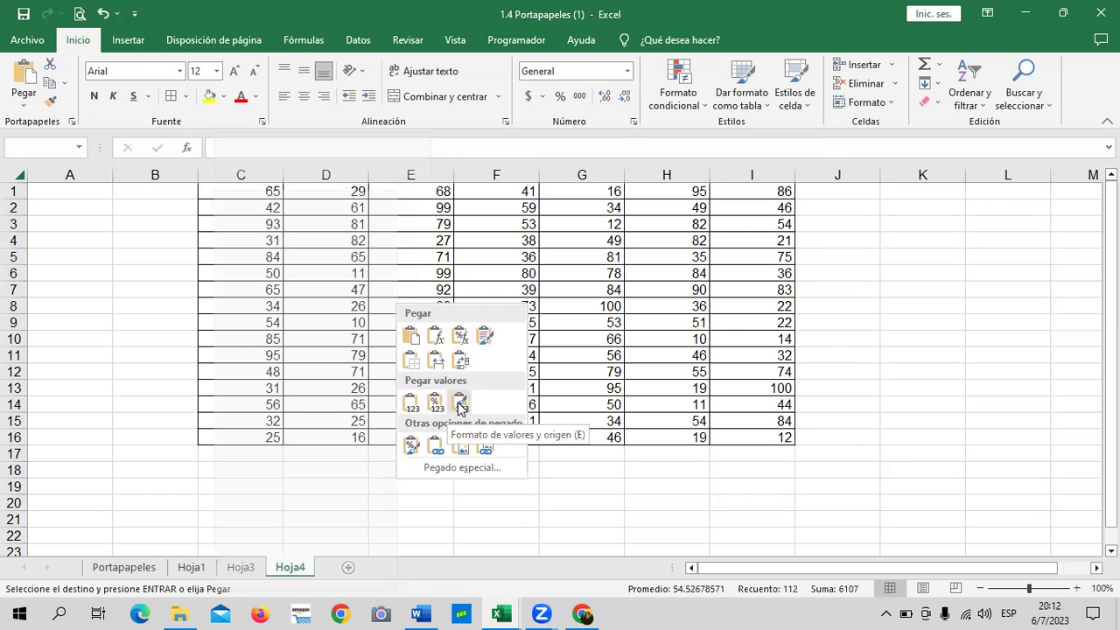
pyautogui.click(460, 404)
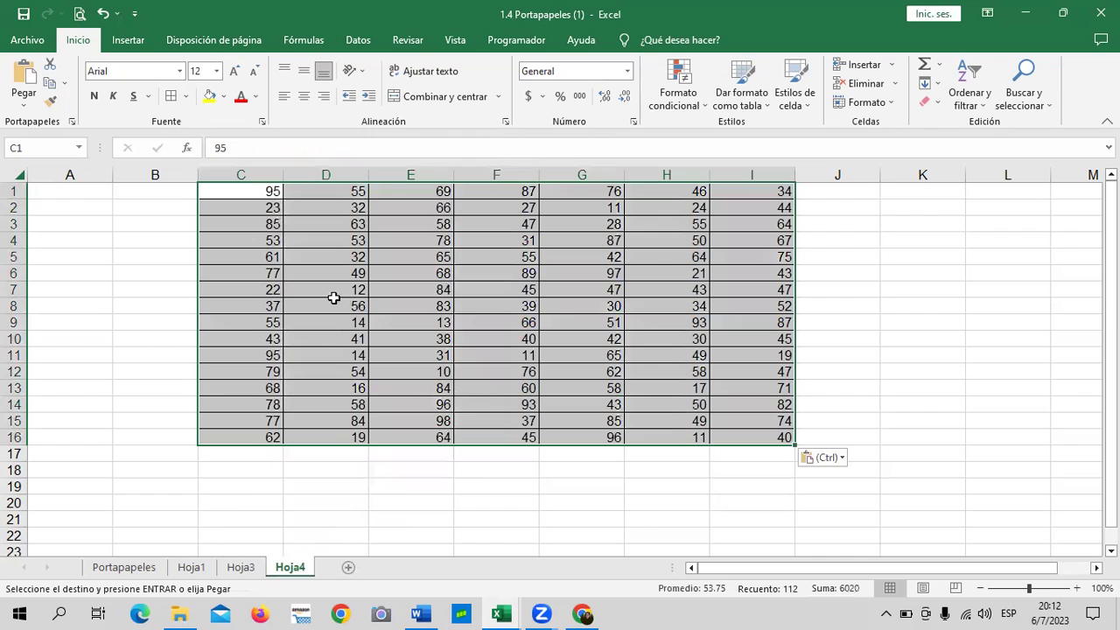
pyautogui.click(244, 239)
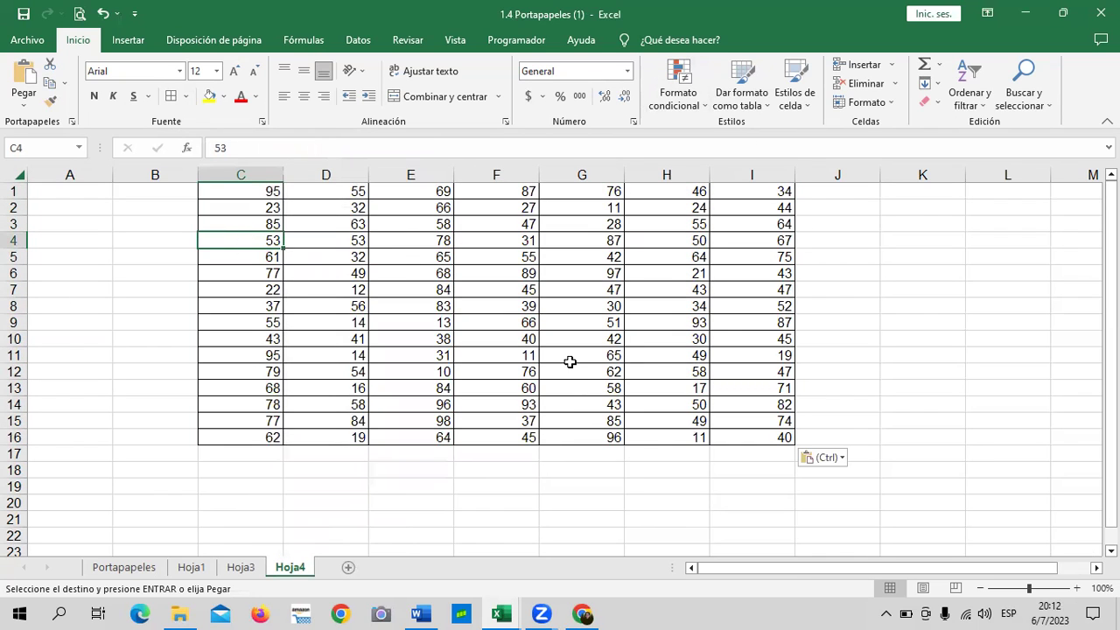
pyautogui.click(251, 192)
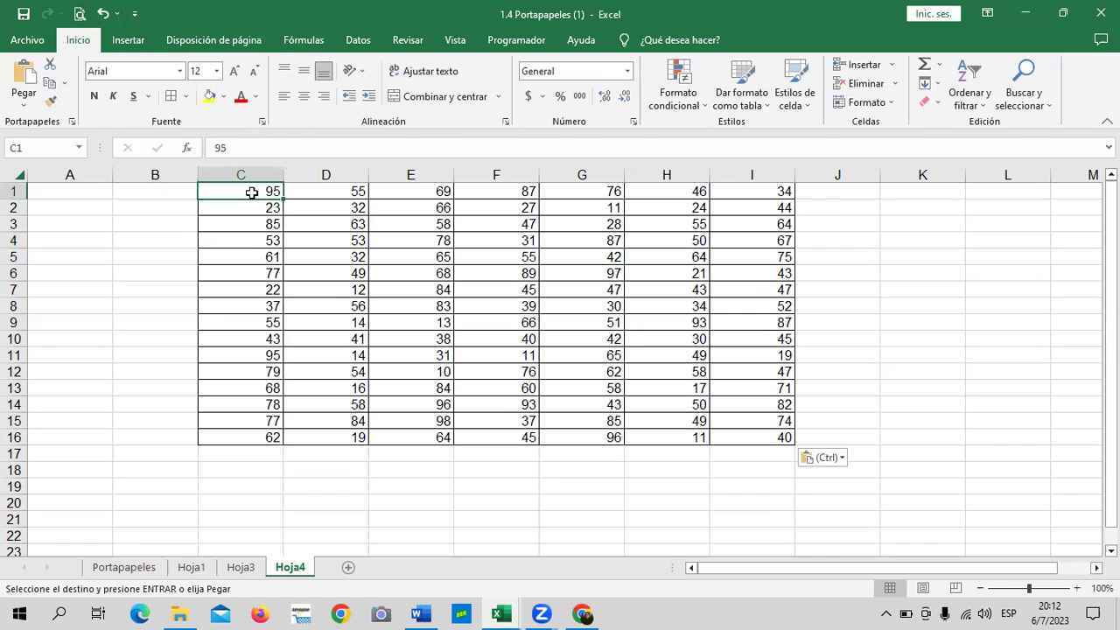
pyautogui.click(273, 273)
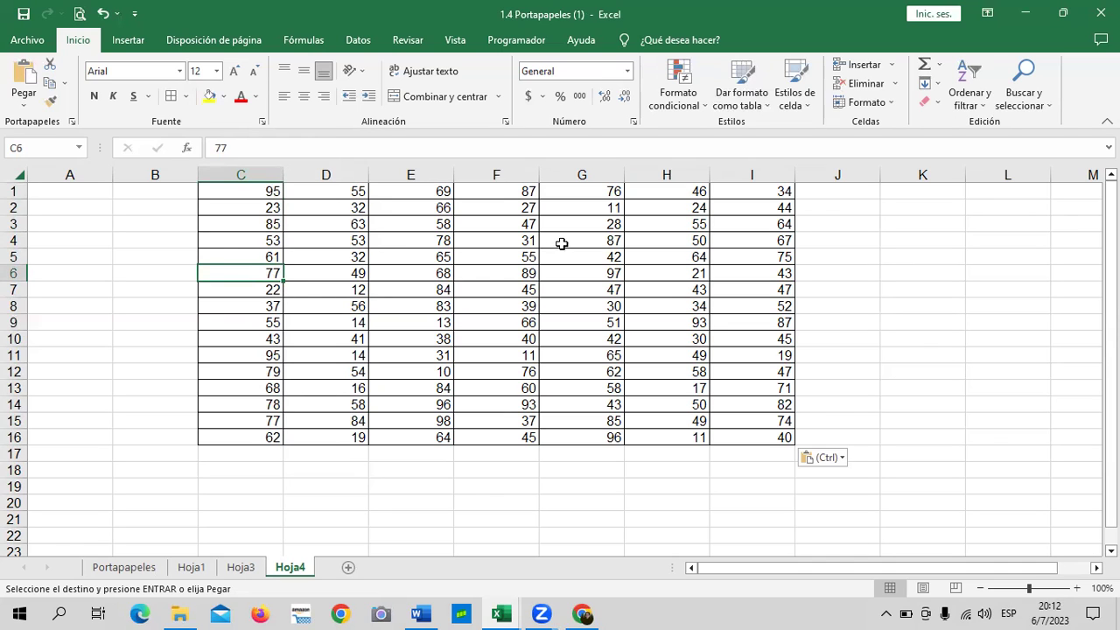
pyautogui.click(274, 190)
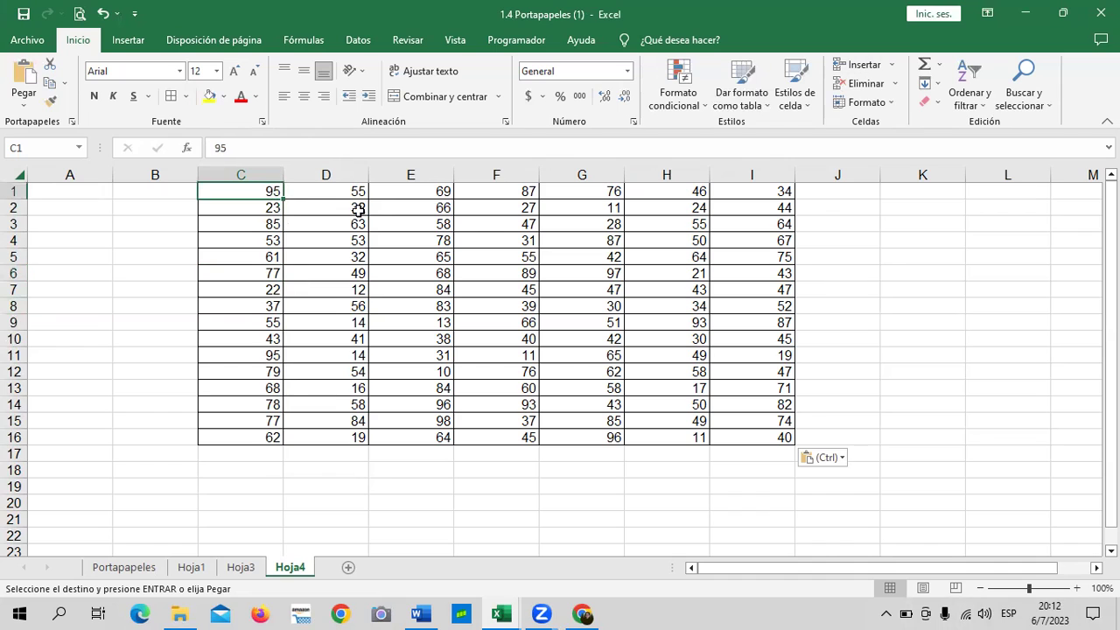
pyautogui.click(494, 193)
pyautogui.click(749, 352)
pyautogui.click(759, 436)
pyautogui.click(751, 371)
pyautogui.moveTo(740, 289); pyautogui.dragTo(740, 275)
pyautogui.click(743, 204)
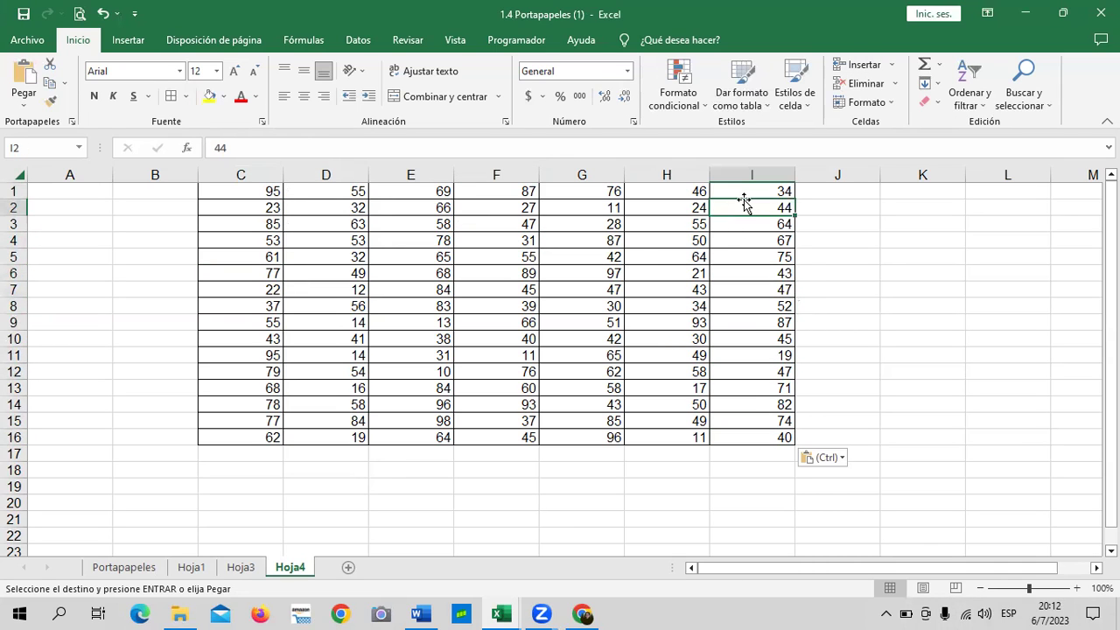
pyautogui.click(657, 189)
pyautogui.click(571, 189)
pyautogui.click(458, 198)
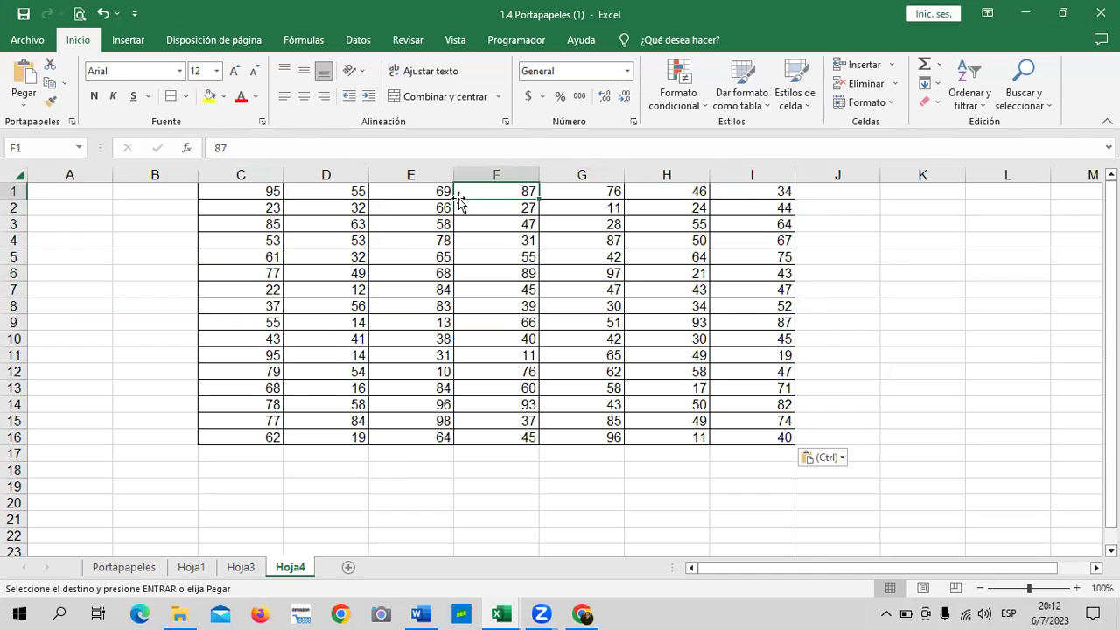
pyautogui.click(397, 193)
pyautogui.click(386, 289)
pyautogui.click(501, 338)
pyautogui.click(580, 336)
pyautogui.click(675, 286)
pyautogui.click(661, 400)
pyautogui.click(656, 437)
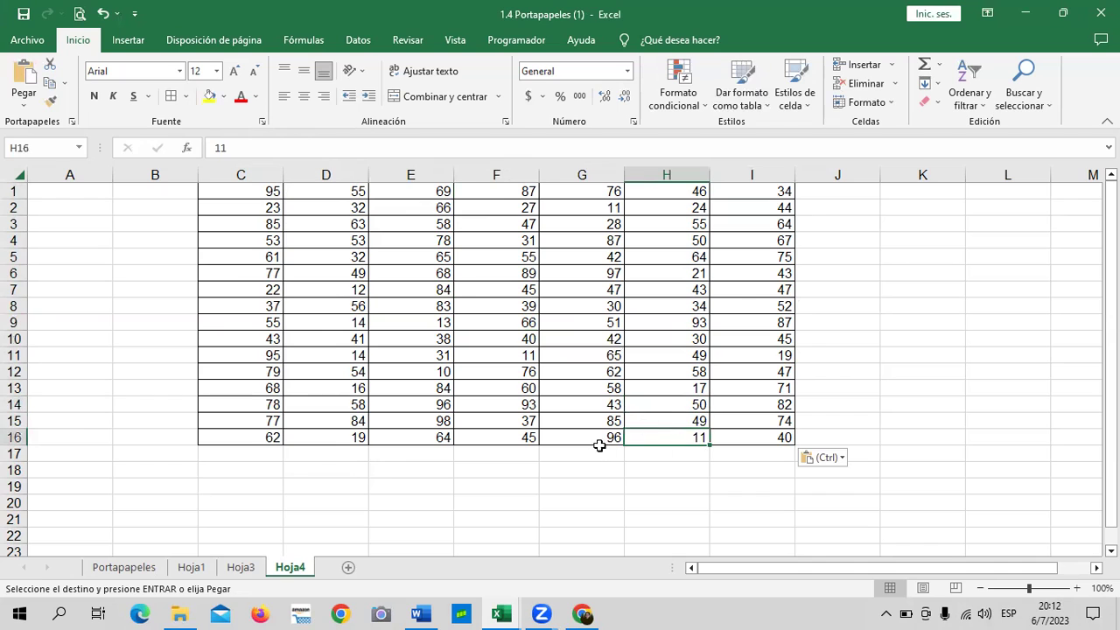
pyautogui.click(490, 439)
pyautogui.click(400, 441)
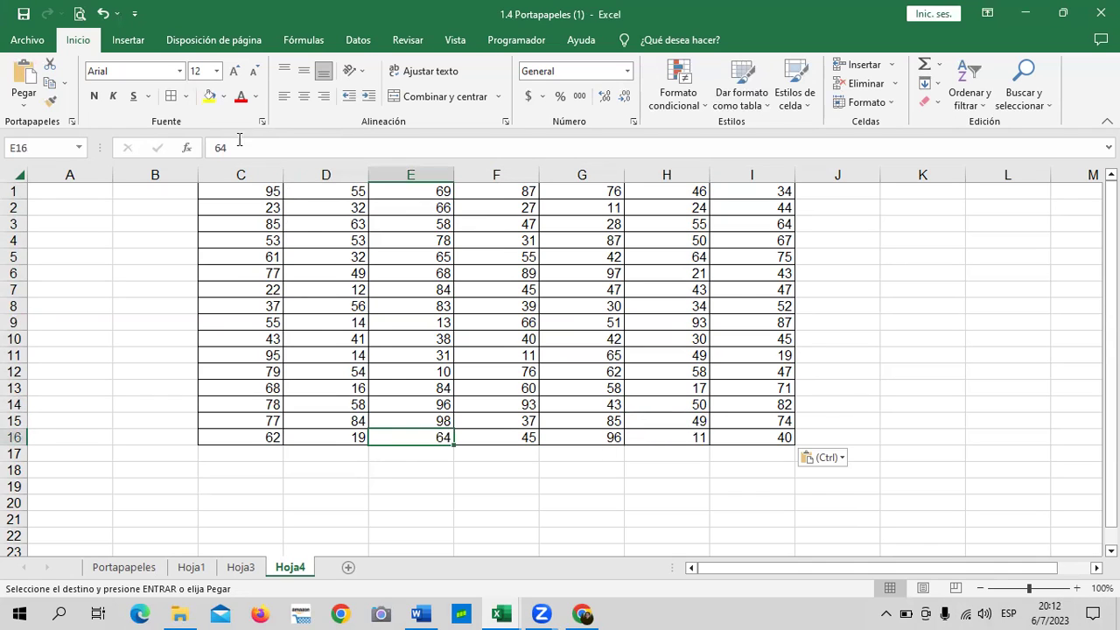
pyautogui.click(225, 217)
pyautogui.click(237, 371)
pyautogui.click(245, 439)
pyautogui.click(334, 439)
pyautogui.click(347, 317)
pyautogui.click(343, 270)
pyautogui.click(261, 209)
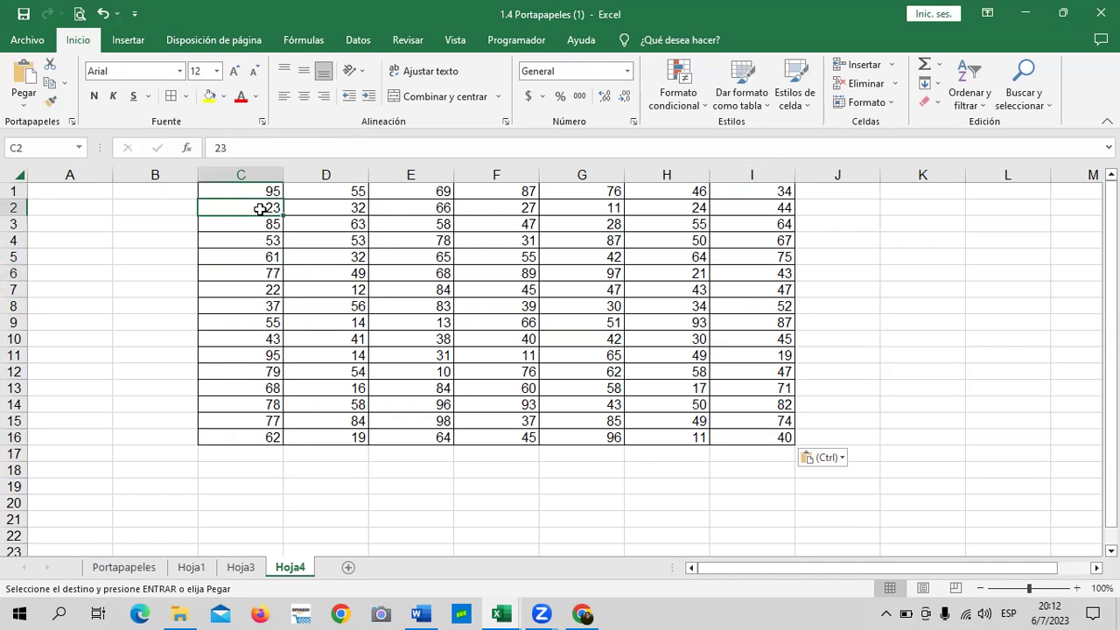
pyautogui.click(497, 221)
pyautogui.click(520, 349)
pyautogui.click(609, 274)
pyautogui.click(680, 222)
pyautogui.click(671, 390)
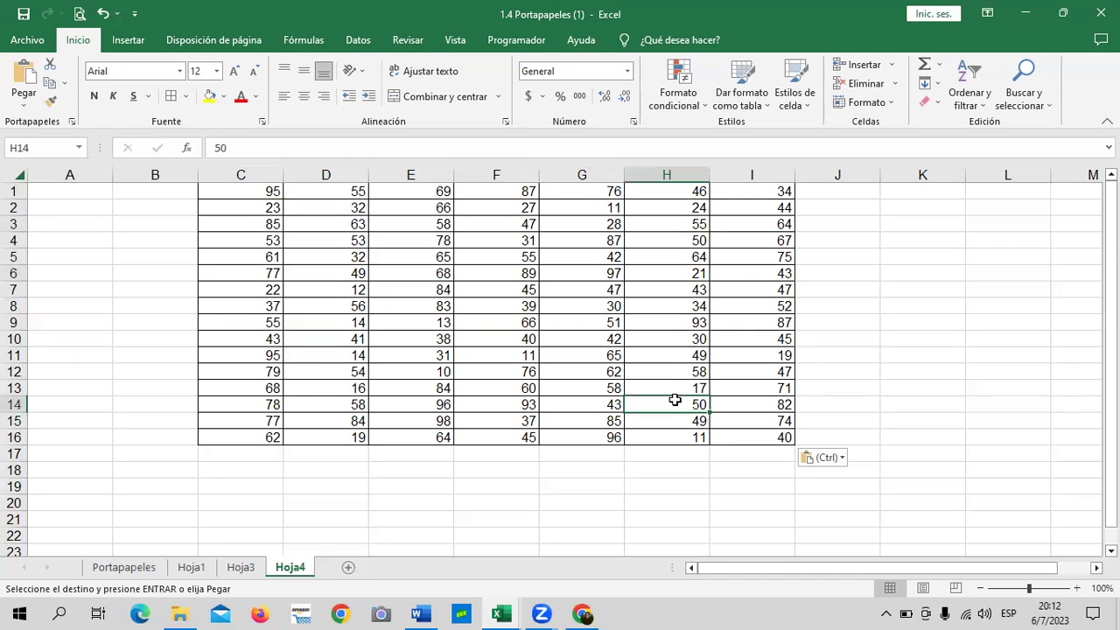
pyautogui.click(757, 421)
pyautogui.click(757, 436)
pyautogui.click(735, 348)
pyautogui.click(742, 259)
pyautogui.click(506, 206)
pyautogui.click(380, 194)
pyautogui.click(306, 197)
pyautogui.moveTo(259, 225); pyautogui.dragTo(251, 309)
pyautogui.click(237, 374)
pyautogui.click(324, 390)
pyautogui.click(477, 401)
pyautogui.click(661, 374)
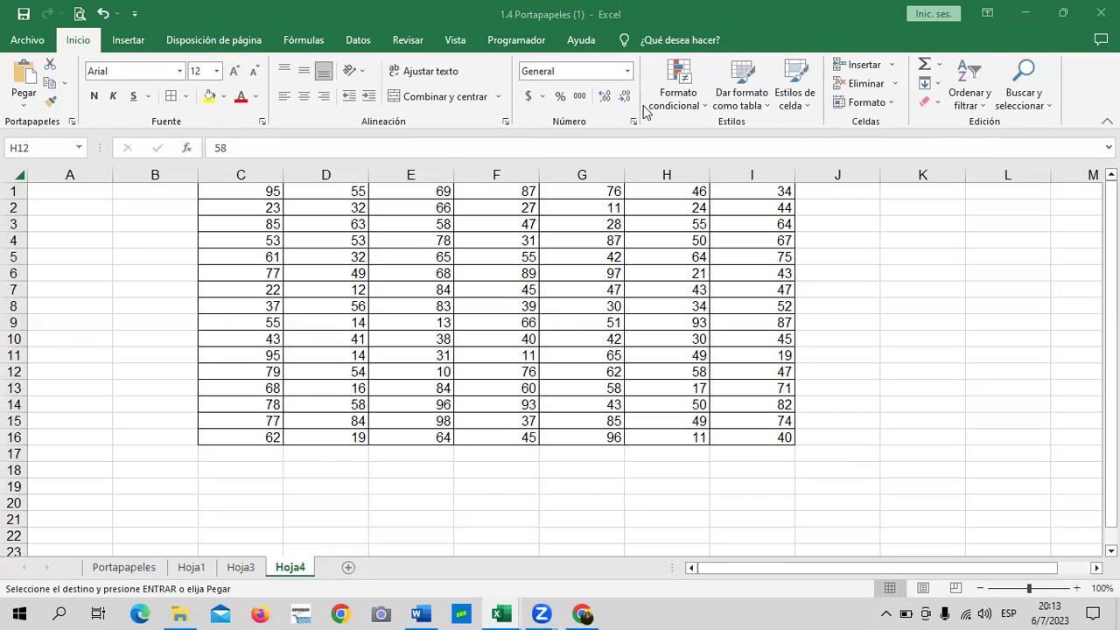
# Cycle through the Portapapeles, Hoja1, Hoja3 and Hoja4 tabs, then switch to 1.4 Portapapeles (2).
pyautogui.click(530, 259)
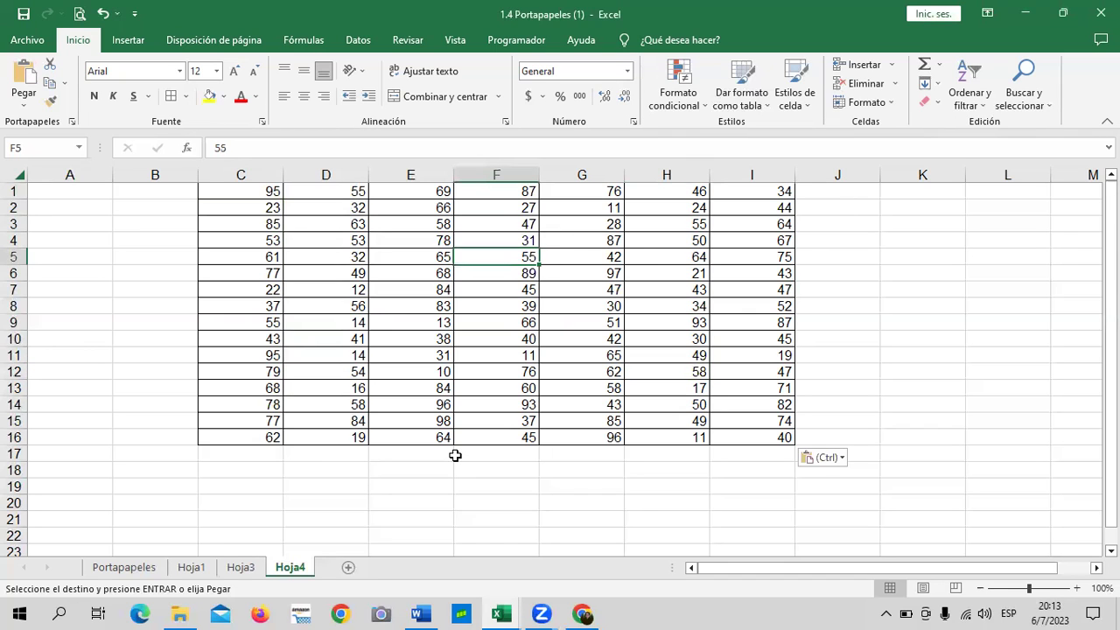
pyautogui.click(123, 567)
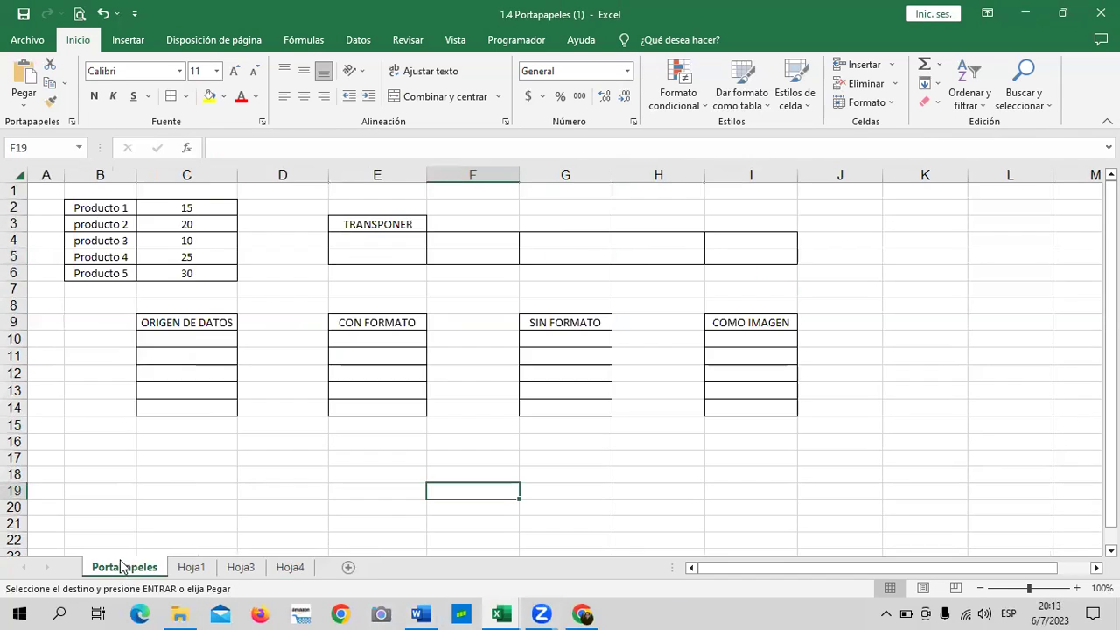
pyautogui.click(191, 567)
pyautogui.click(242, 567)
pyautogui.click(288, 567)
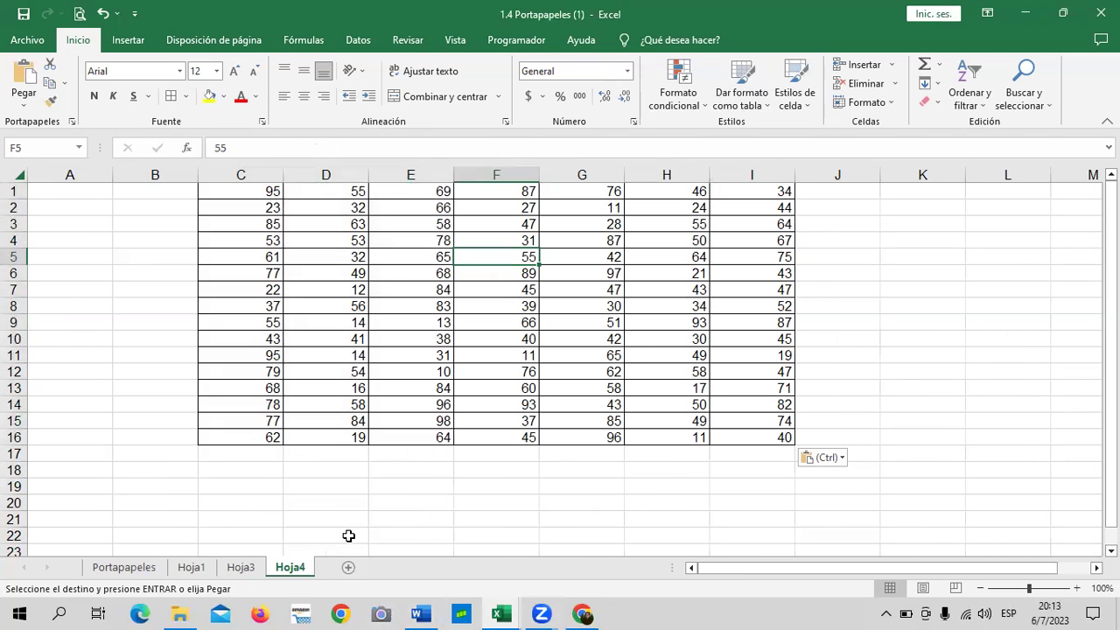
pyautogui.click(192, 567)
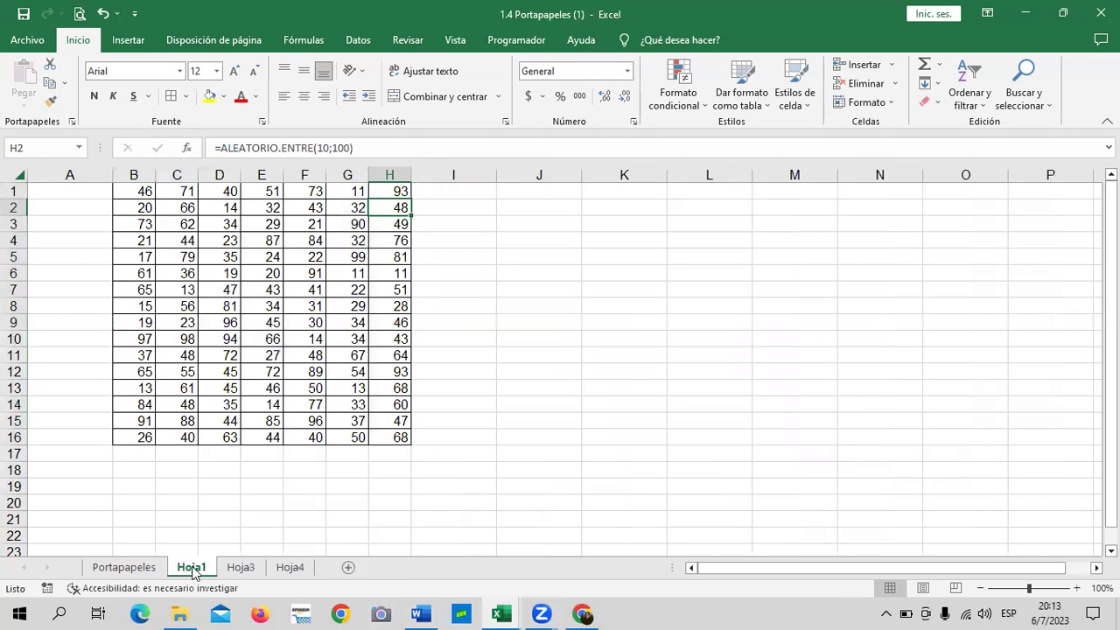
pyautogui.click(242, 569)
pyautogui.click(289, 569)
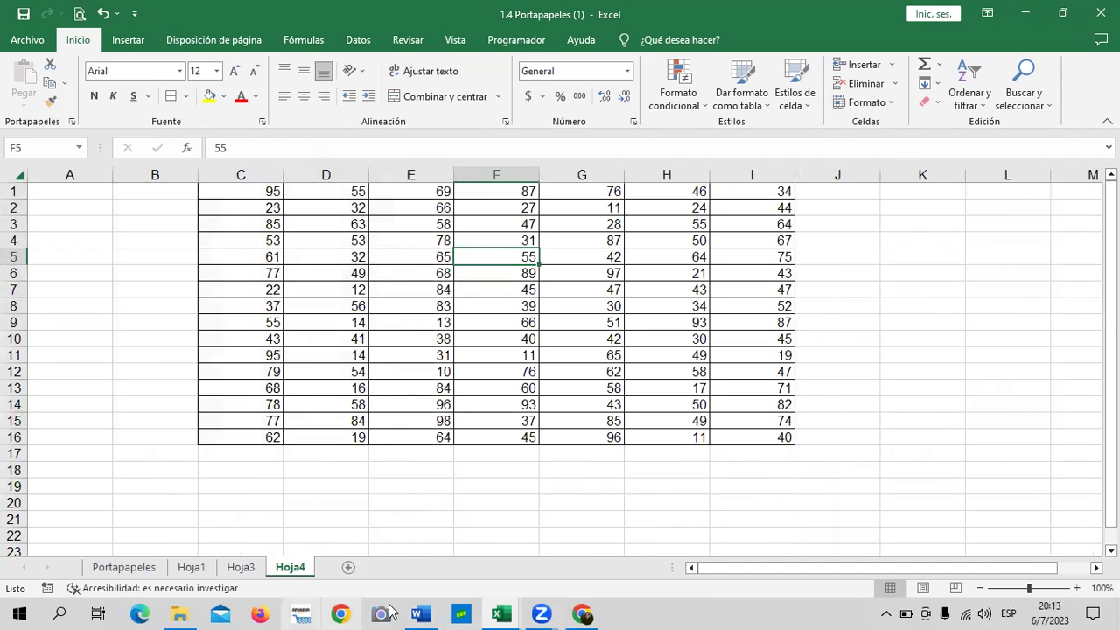
pyautogui.moveTo(495, 612)
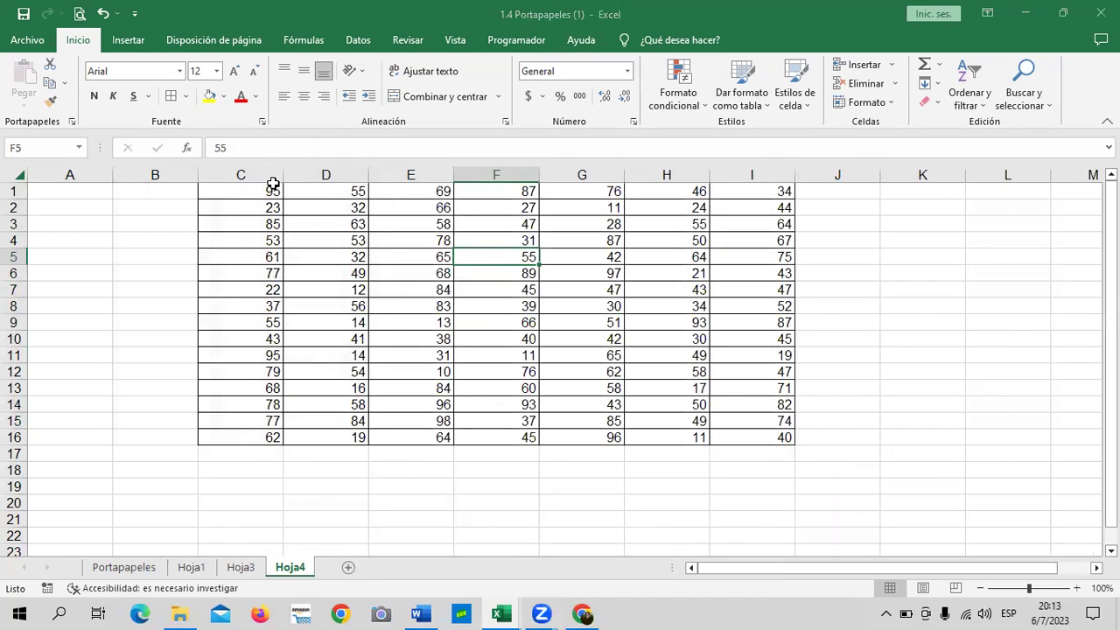
pyautogui.hotkey('alt', 'Tab')
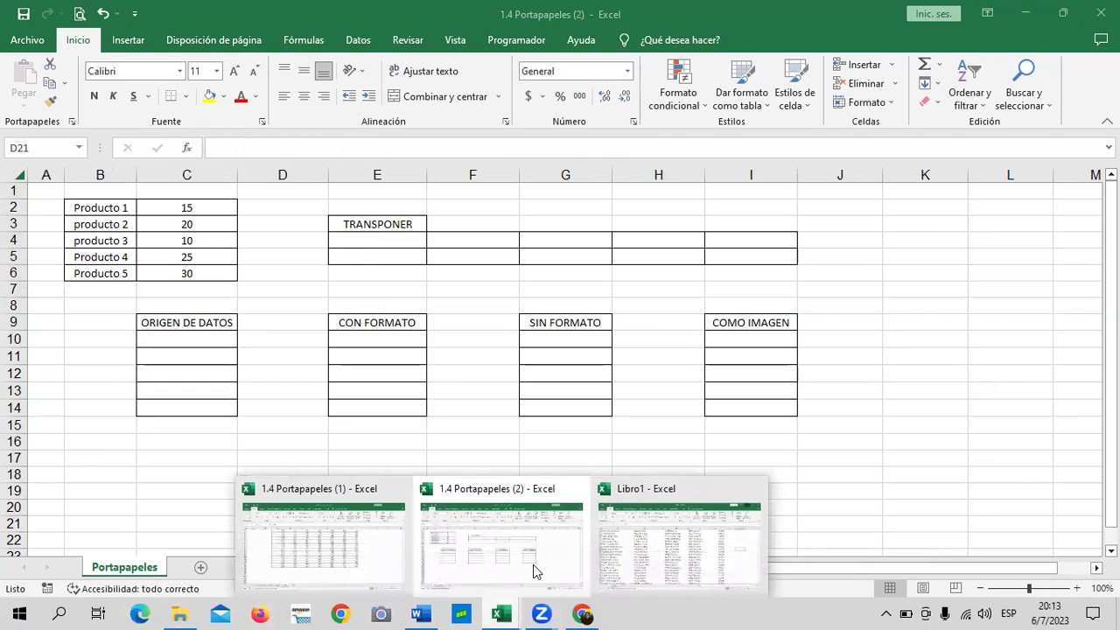
# Switch to the Libro1 workbook and show the Filtros sales list from the top, selecting B9.
pyautogui.click(708, 548)
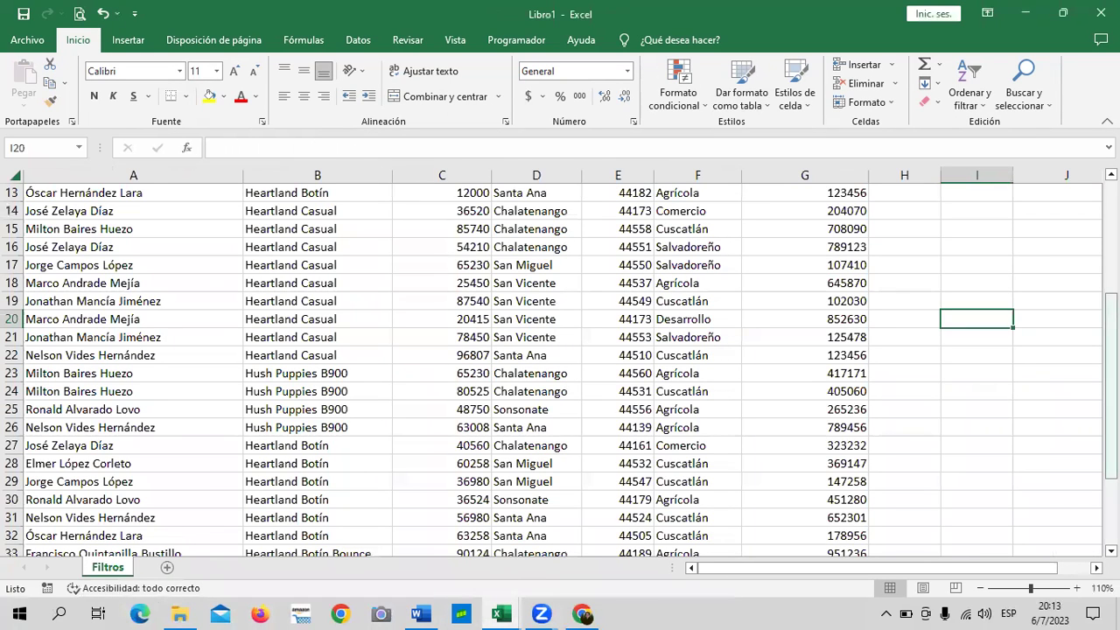
pyautogui.moveTo(1110, 388); pyautogui.dragTo(1110, 272)
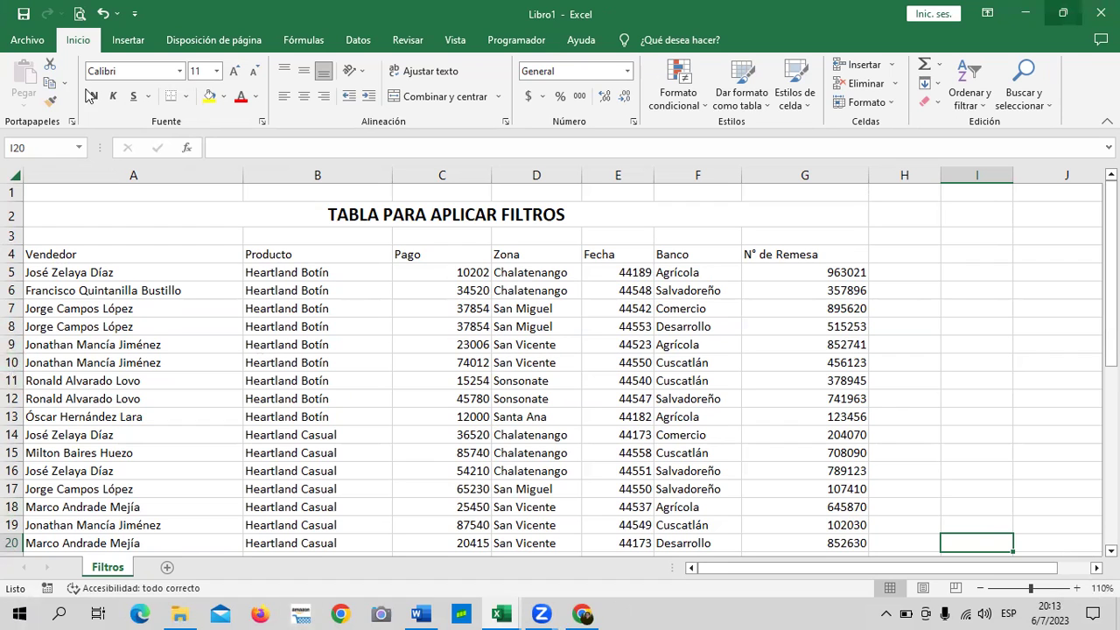
pyautogui.scroll(-5, 470, 379)
pyautogui.scroll(-4, 458, 390)
pyautogui.scroll(5, 458, 392)
pyautogui.scroll(4, 455, 388)
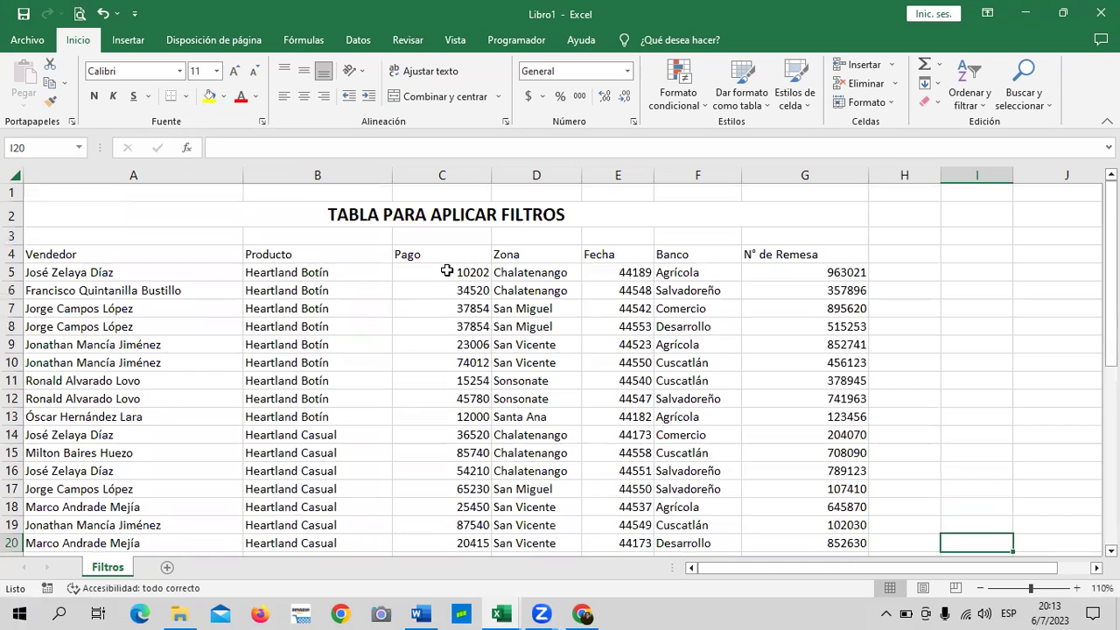
pyautogui.click(296, 346)
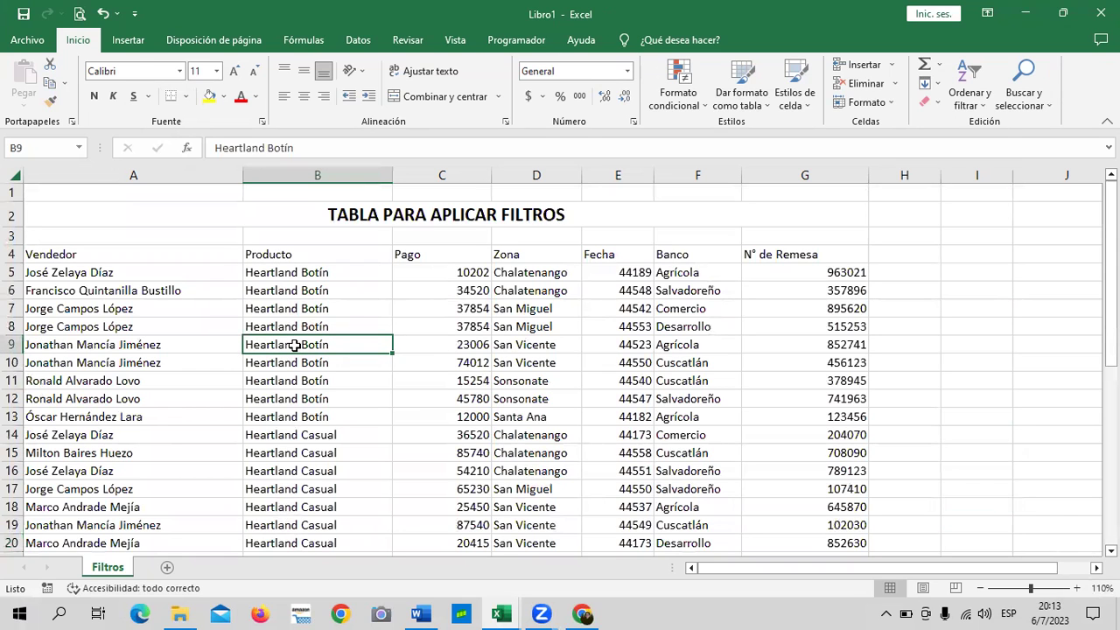
# Insert a table over $A$4:$G$36 with headers, creating Tabla3 with filter buttons.
pyautogui.click(127, 41)
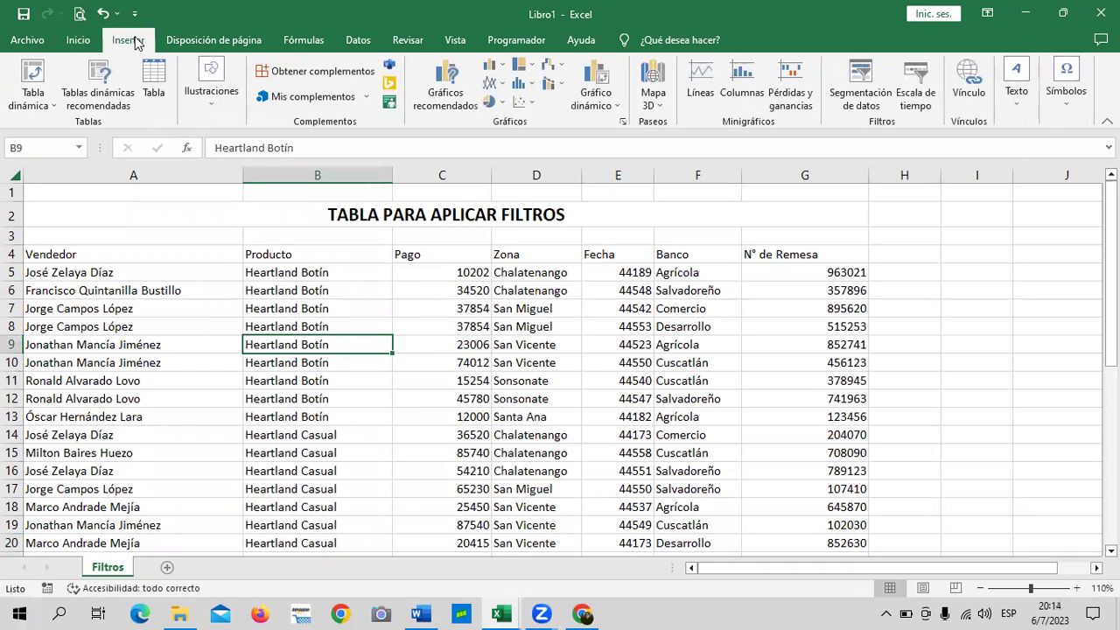
pyautogui.click(155, 78)
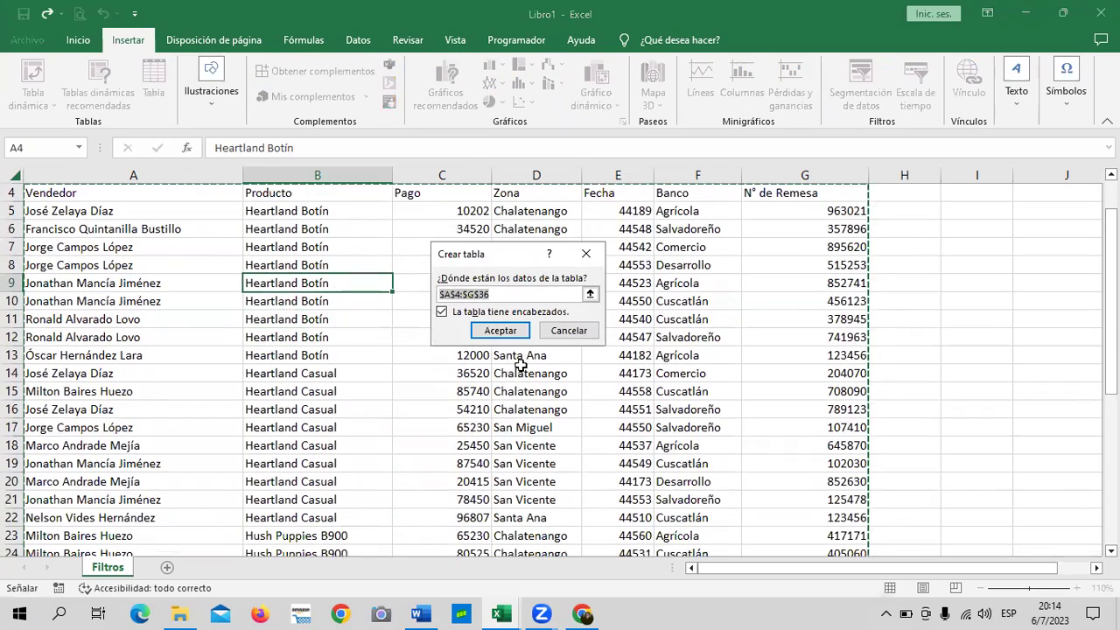
pyautogui.click(511, 333)
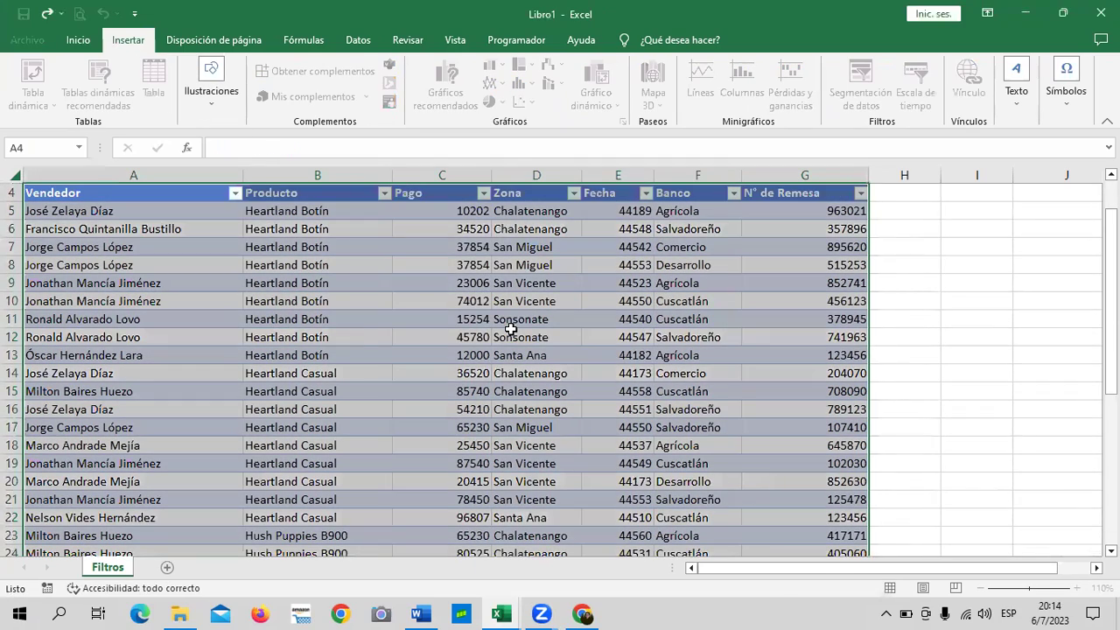
pyautogui.scroll(-2, 510, 328)
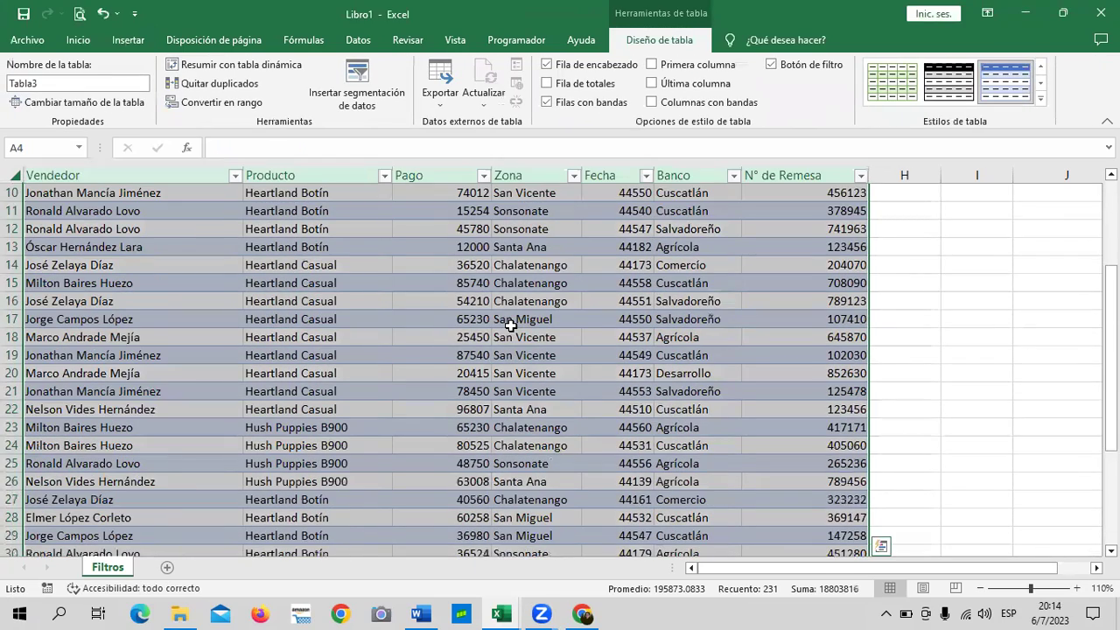
pyautogui.scroll(-4, 511, 325)
pyautogui.scroll(-2, 511, 325)
pyautogui.scroll(4, 511, 325)
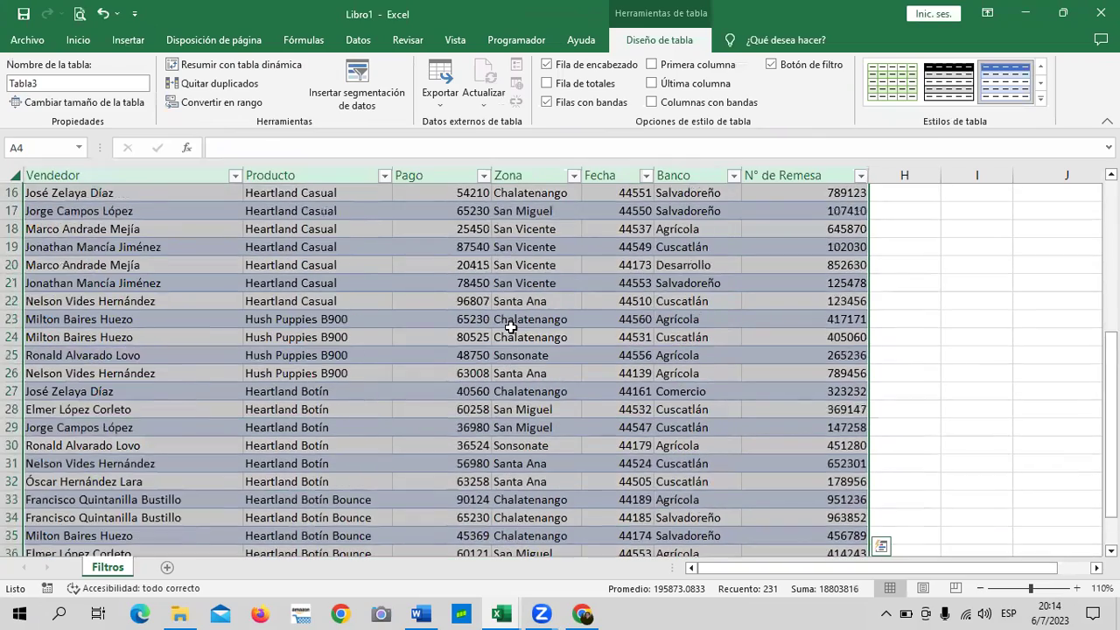
pyautogui.scroll(4, 511, 326)
pyautogui.scroll(2, 510, 326)
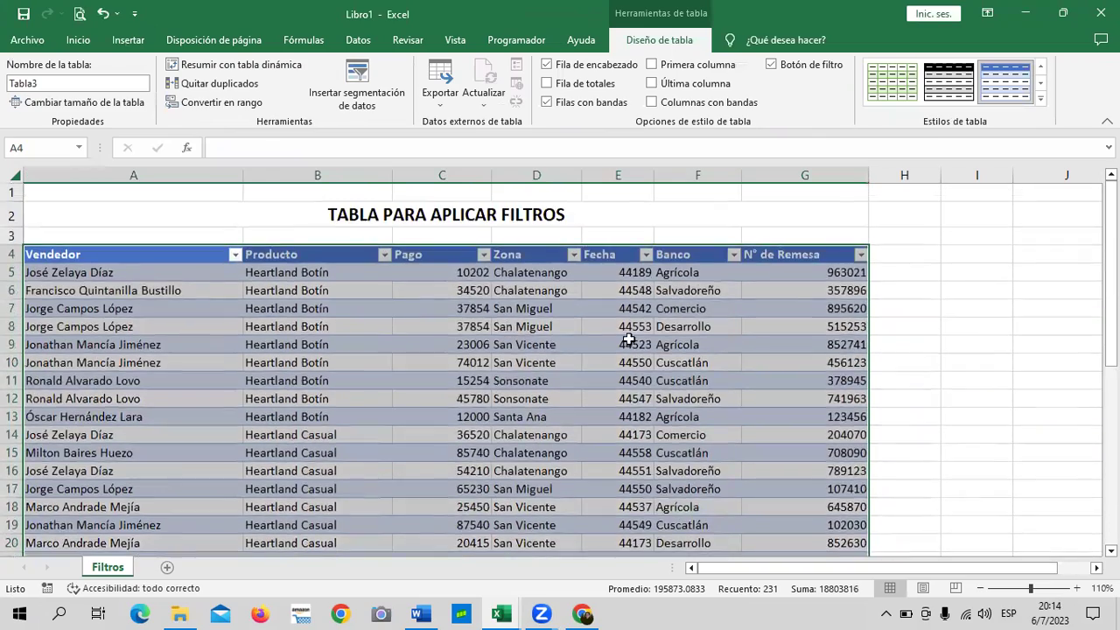
pyautogui.click(628, 340)
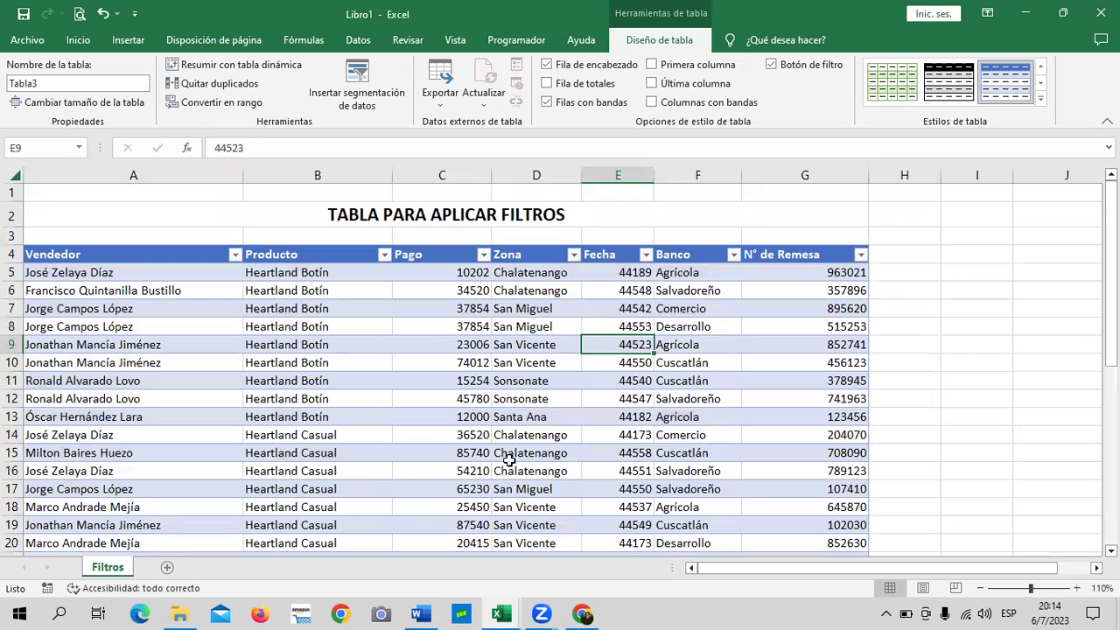
# Apply dollar Contabilidad format to the Pago values C5:C36, e.g. $ 90,124.00.
pyautogui.moveTo(432, 272); pyautogui.dragTo(450, 600)
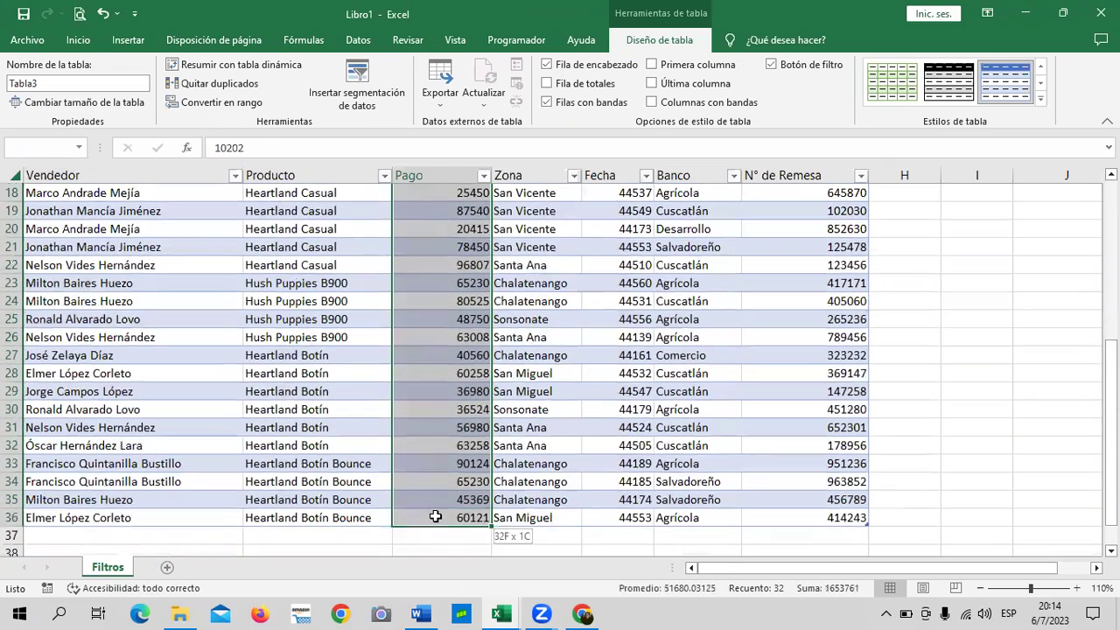
pyautogui.moveTo(449, 600); pyautogui.dragTo(437, 517)
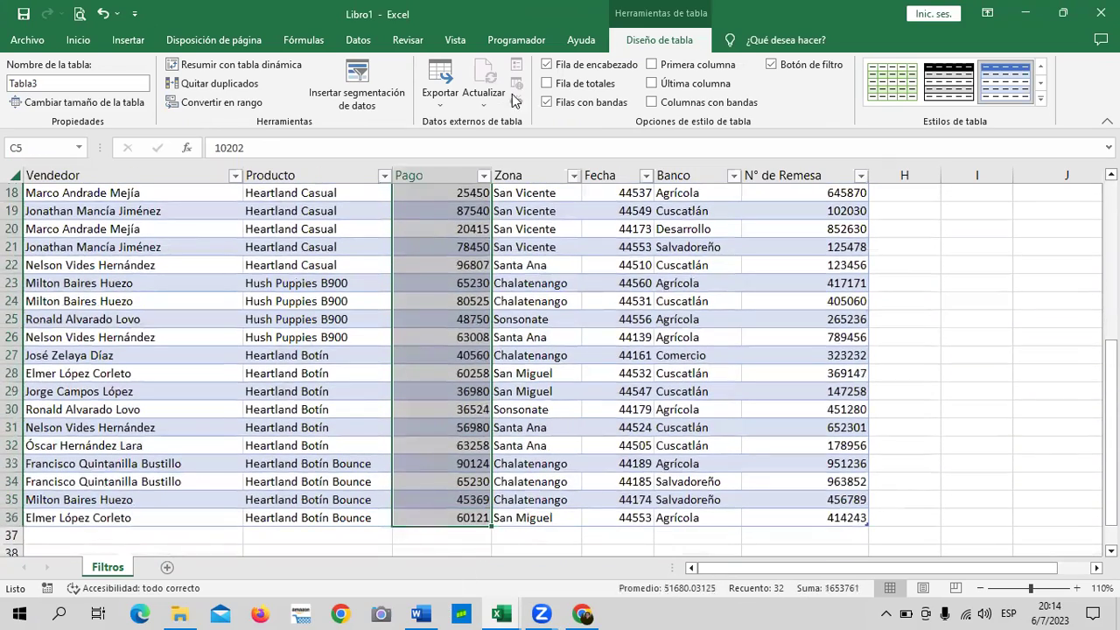
pyautogui.click(78, 40)
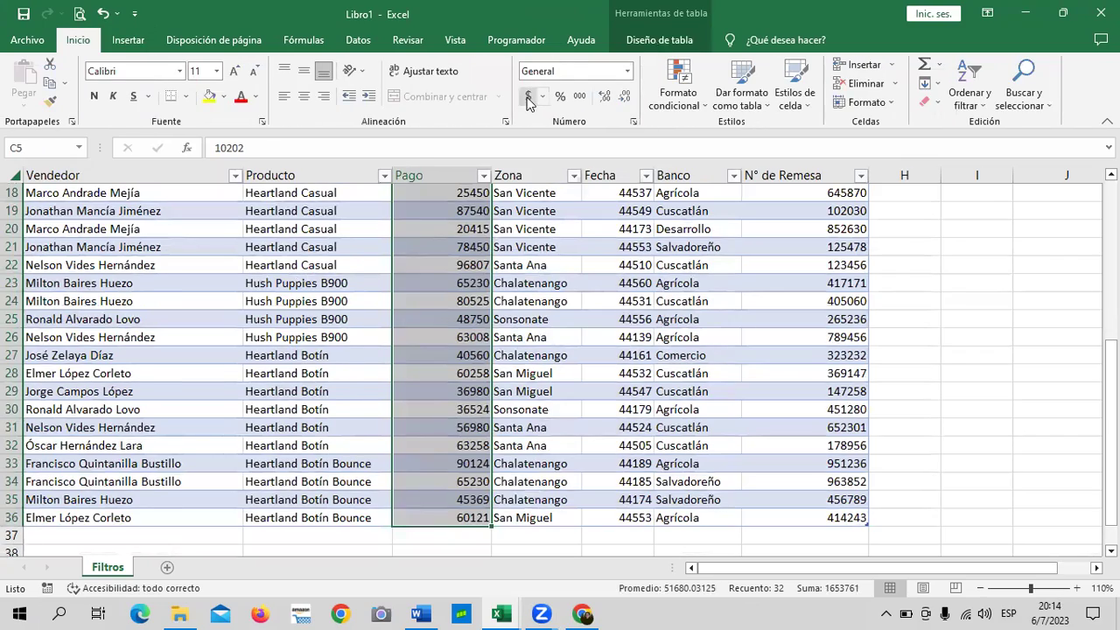
pyautogui.click(528, 97)
pyautogui.click(448, 393)
pyautogui.scroll(-4, 456, 393)
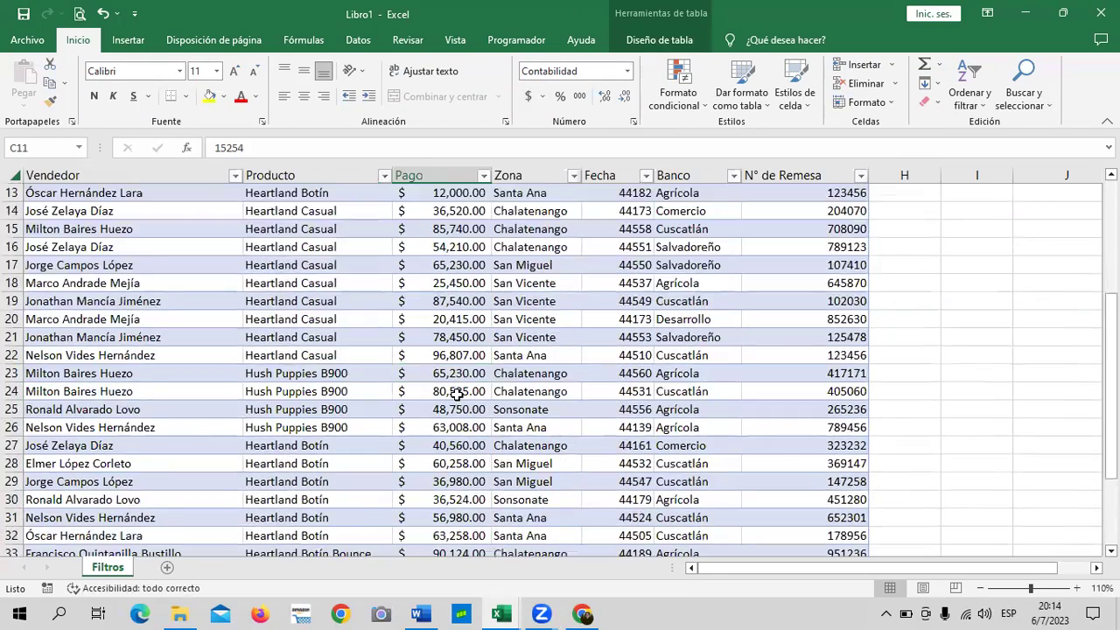
pyautogui.scroll(-4, 457, 394)
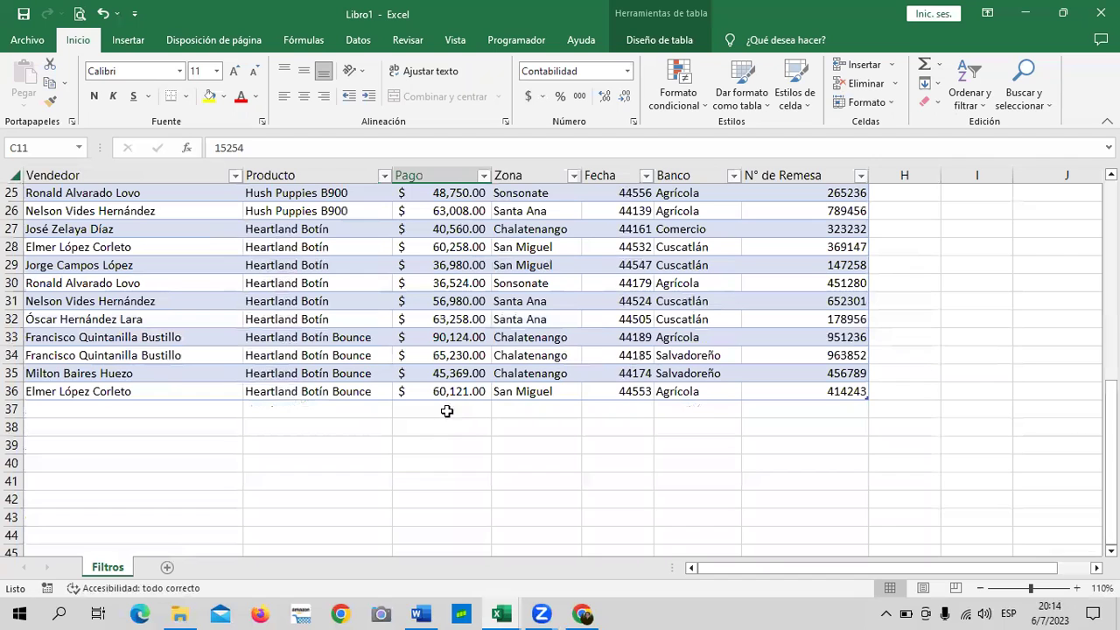
pyautogui.click(437, 337)
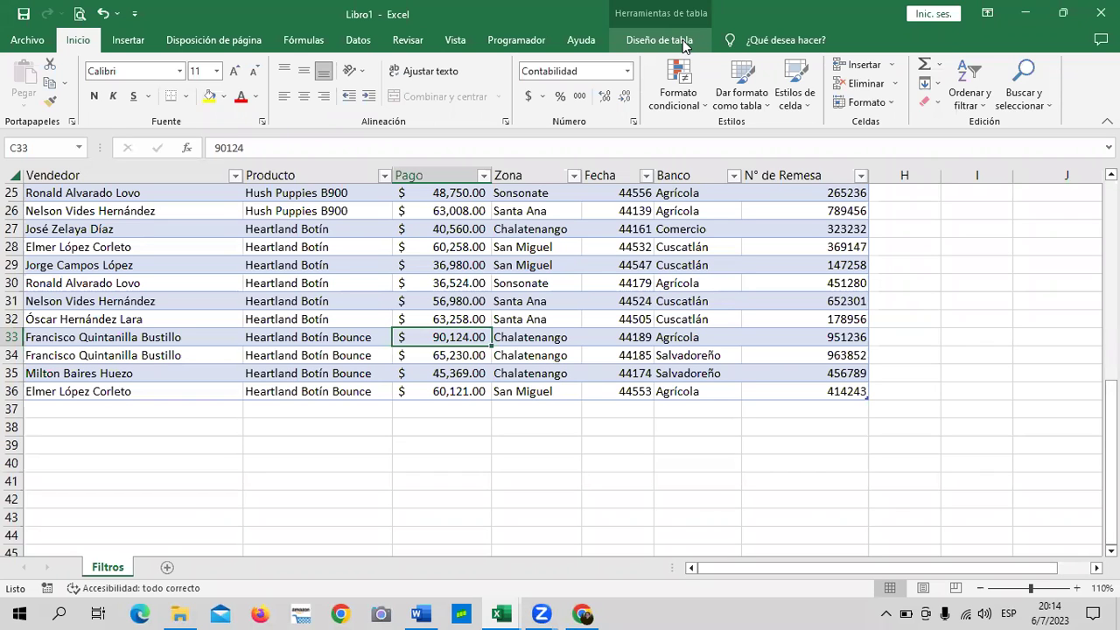
# Add a Total row to Tabla3 and look over its cells and summary function list.
pyautogui.click(684, 46)
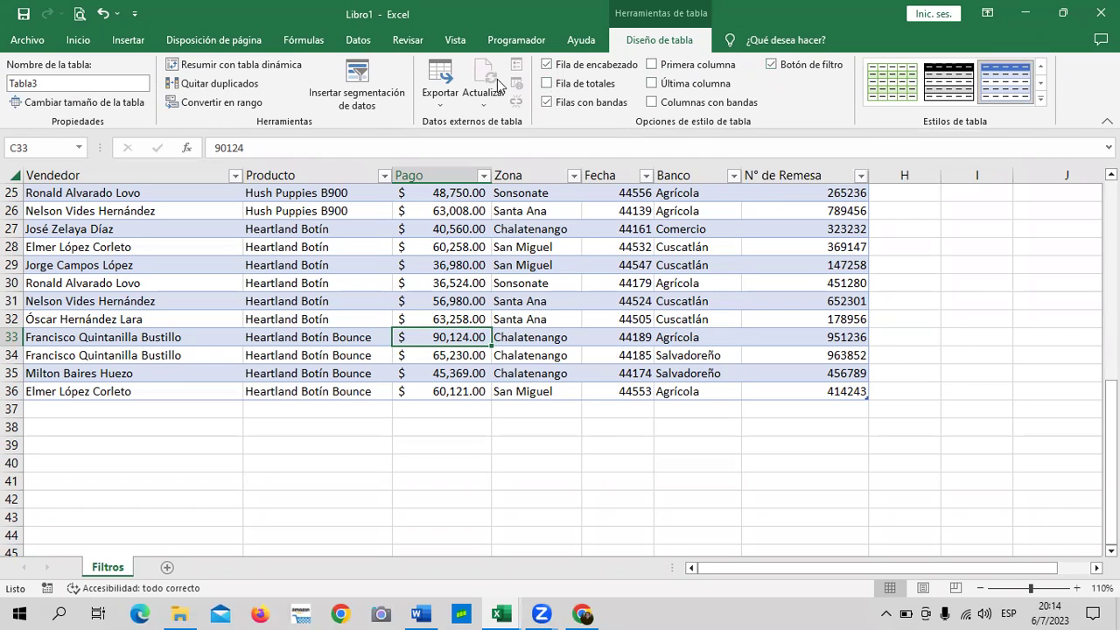
pyautogui.click(548, 83)
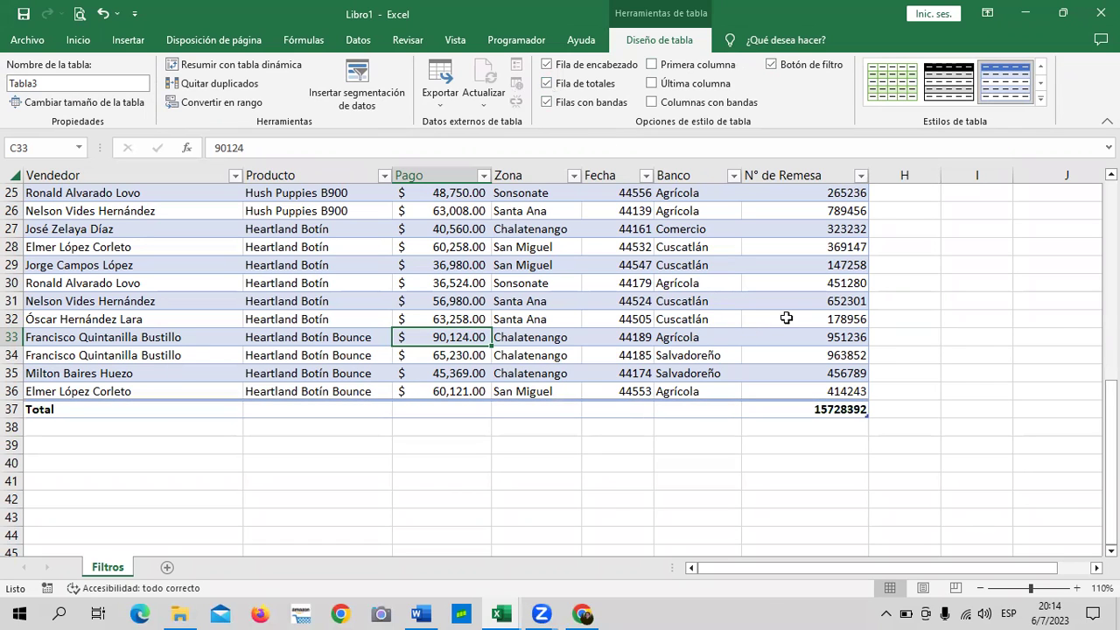
pyautogui.click(442, 409)
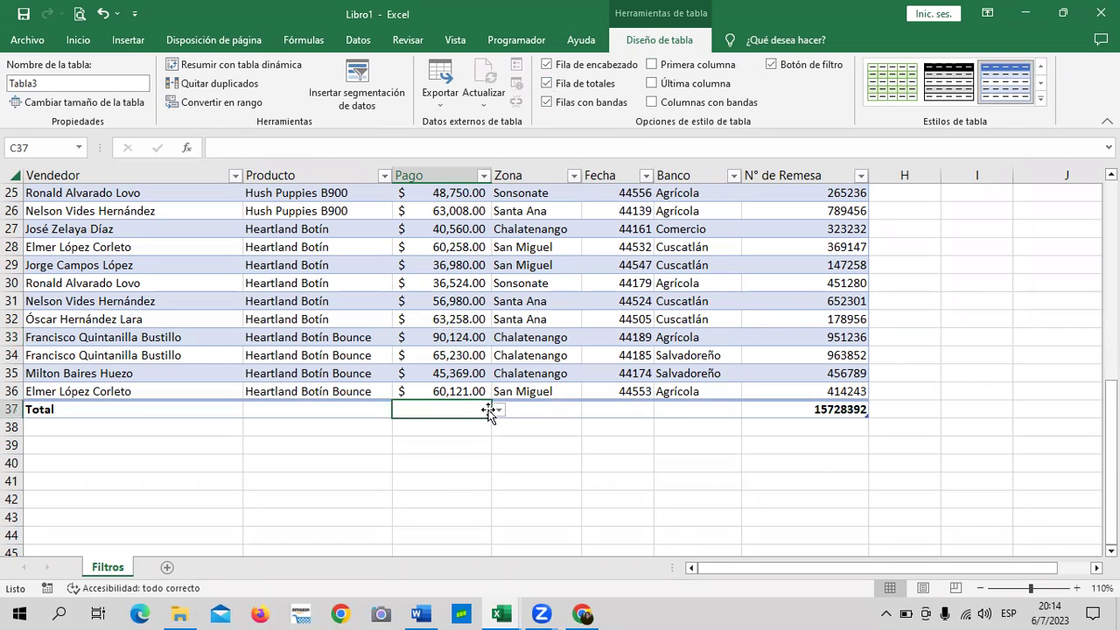
pyautogui.click(547, 409)
pyautogui.click(641, 408)
pyautogui.click(699, 408)
pyautogui.click(756, 409)
pyautogui.click(678, 411)
pyautogui.click(631, 411)
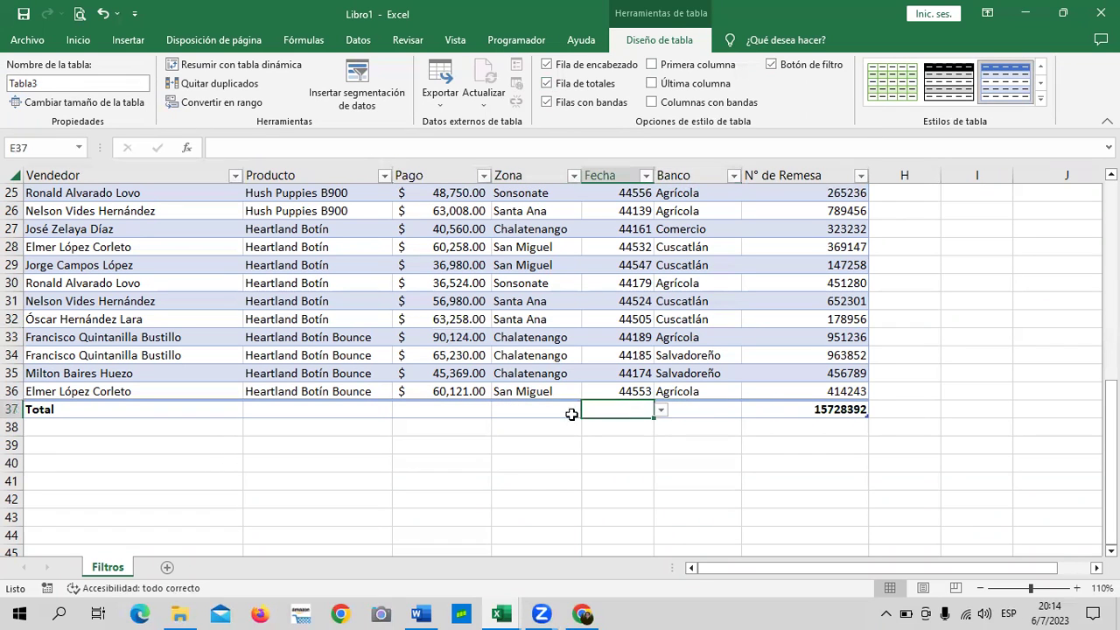
pyautogui.click(553, 411)
pyautogui.click(469, 411)
pyautogui.click(361, 411)
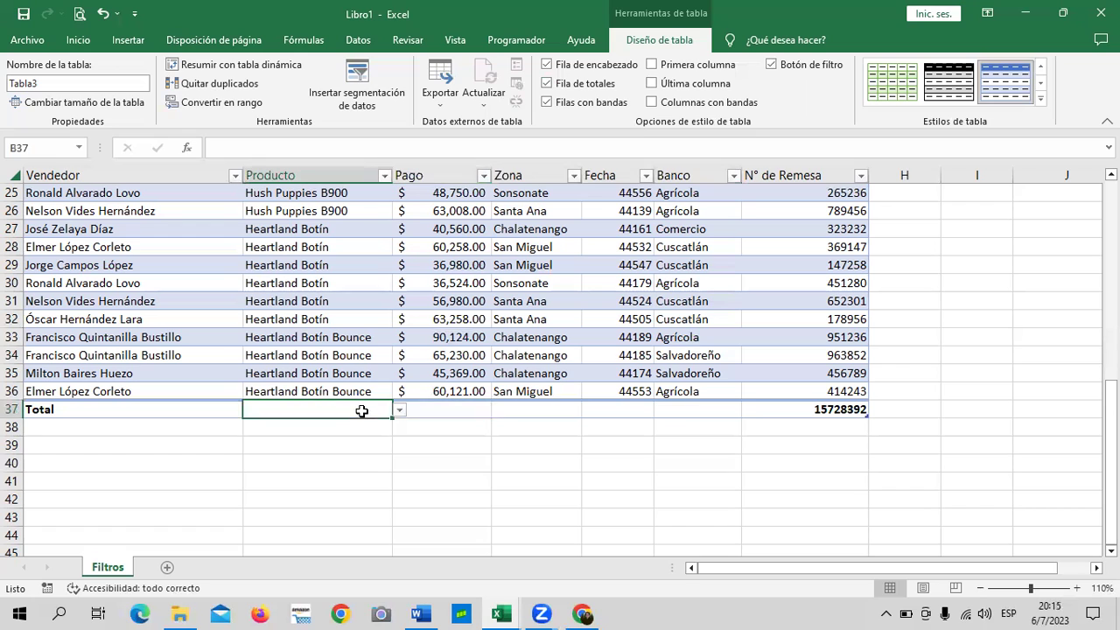
pyautogui.click(400, 411)
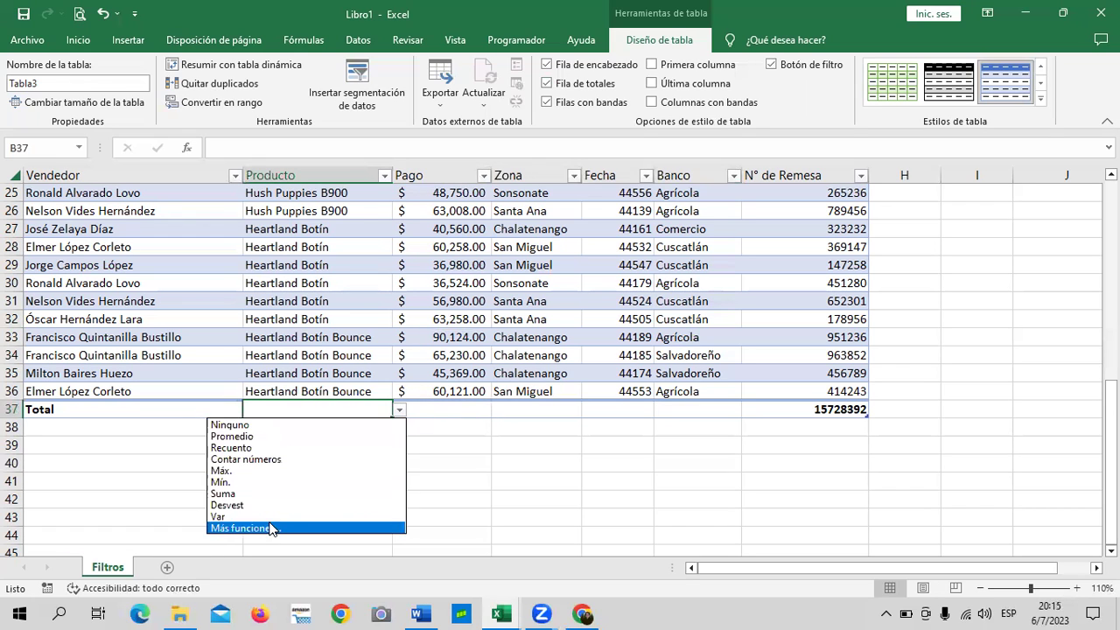
pyautogui.click(505, 473)
# Set the Pago total to Suma, giving $ 1,653,761.00.
pyautogui.click(452, 409)
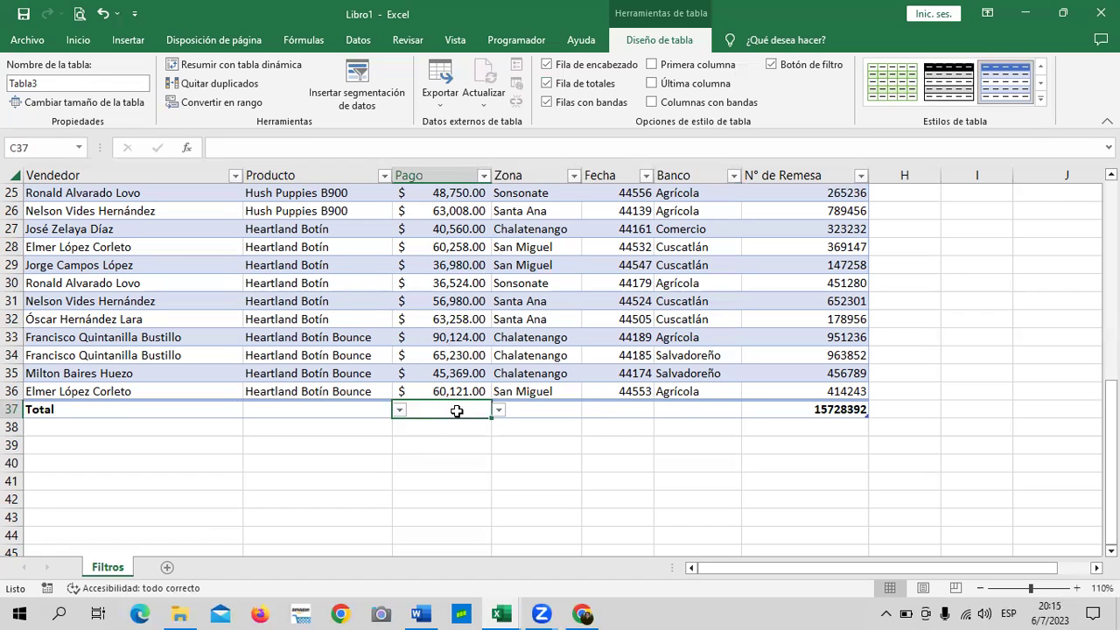
pyautogui.click(500, 411)
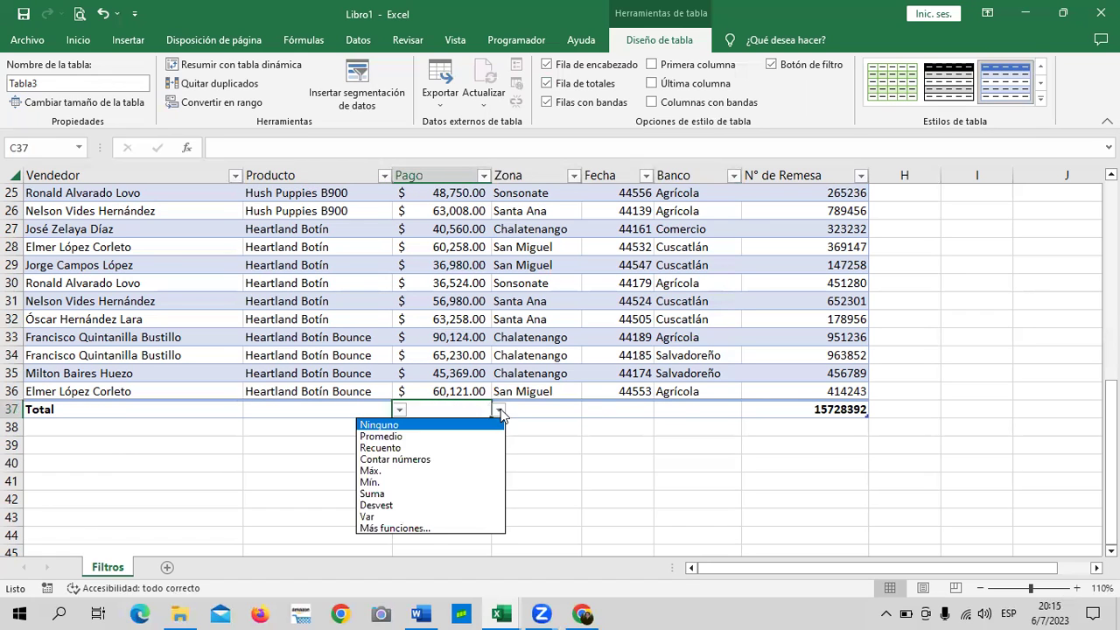
pyautogui.click(424, 490)
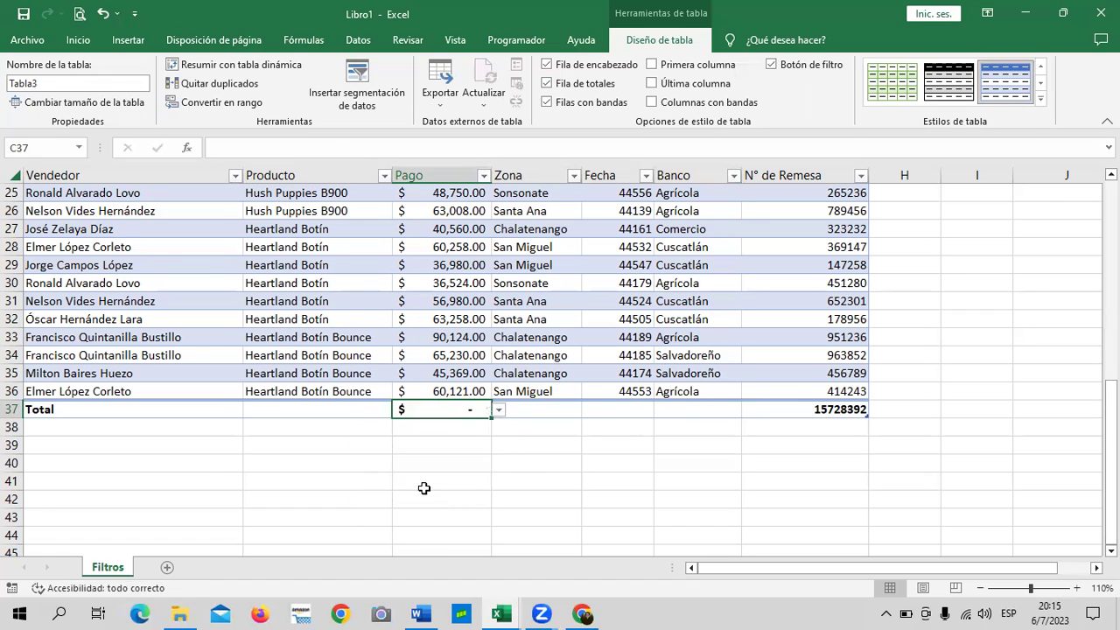
pyautogui.click(501, 411)
pyautogui.click(416, 486)
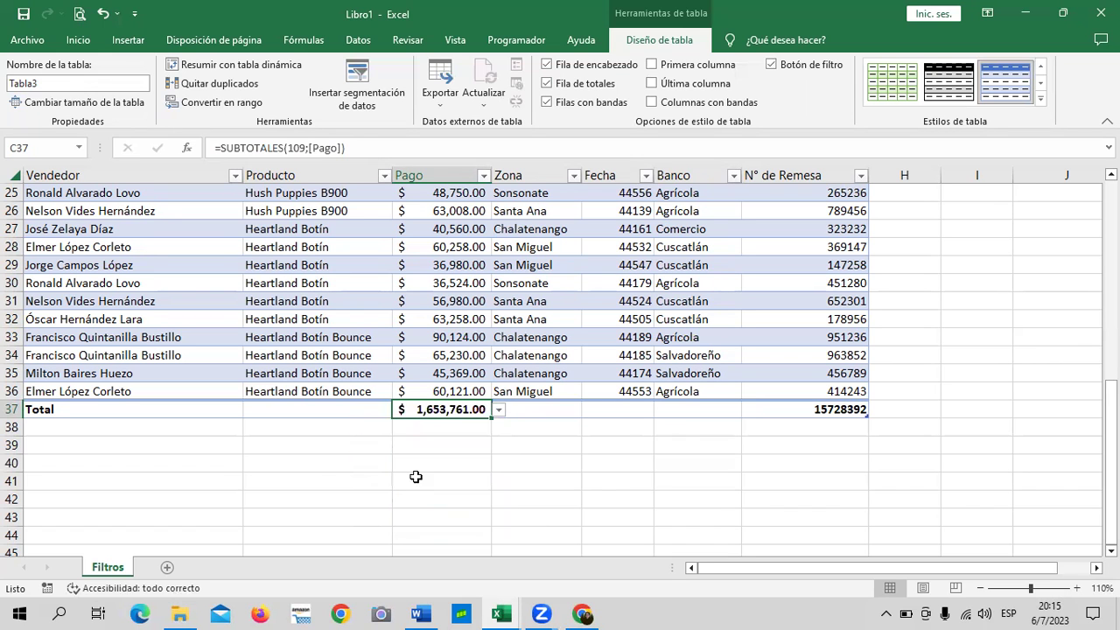
pyautogui.click(607, 475)
pyautogui.scroll(2, 607, 475)
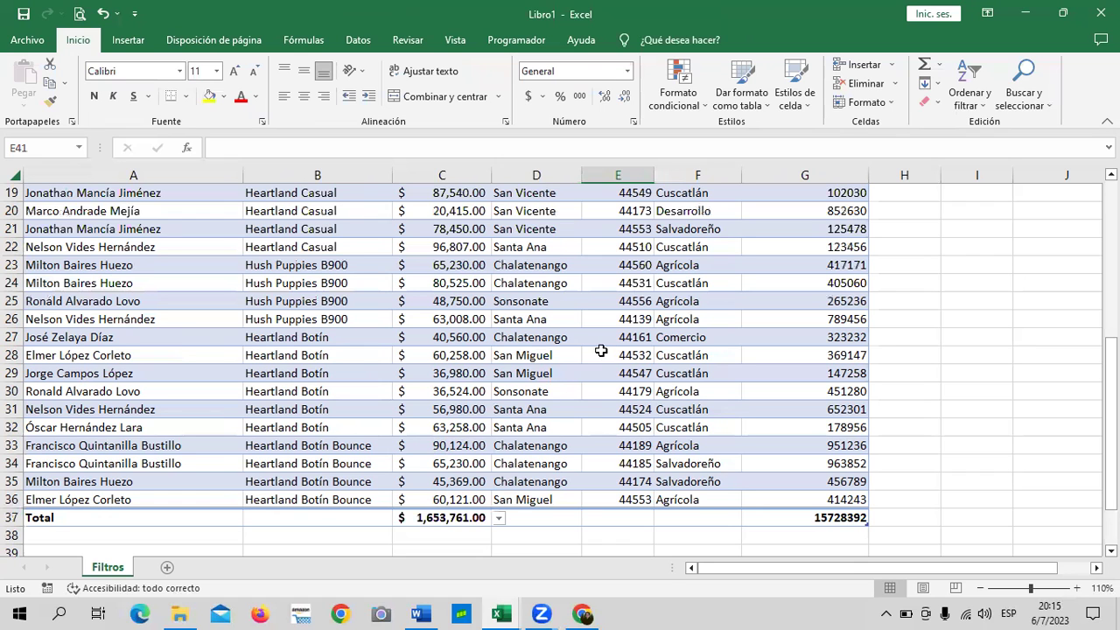
pyautogui.scroll(4, 457, 428)
pyautogui.scroll(2, 455, 427)
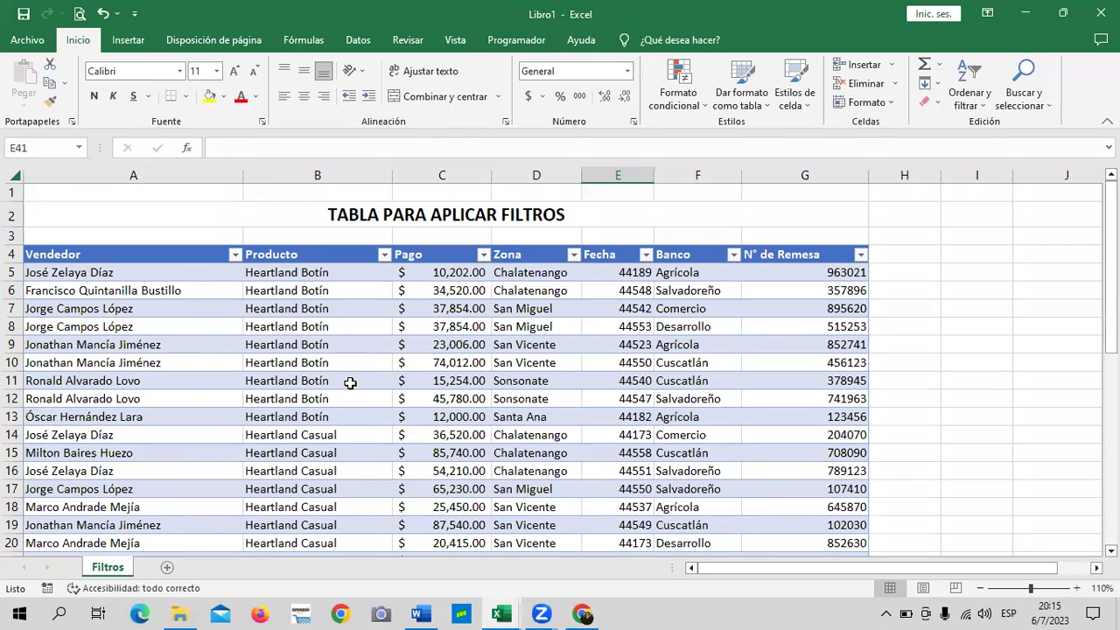
pyautogui.scroll(-2, 350, 381)
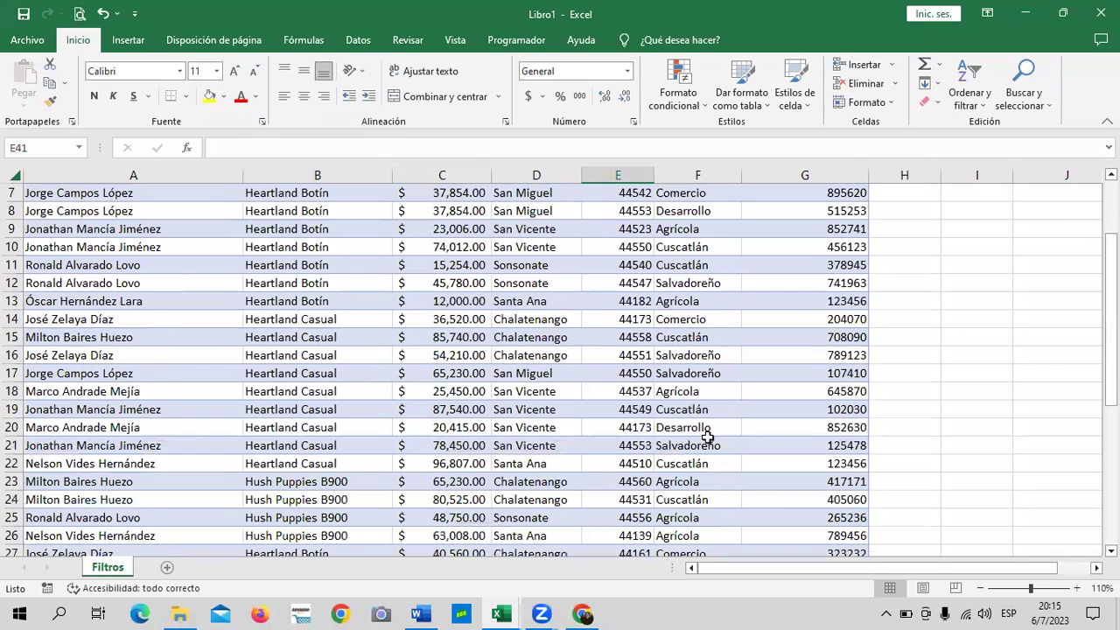
pyautogui.scroll(2, 707, 433)
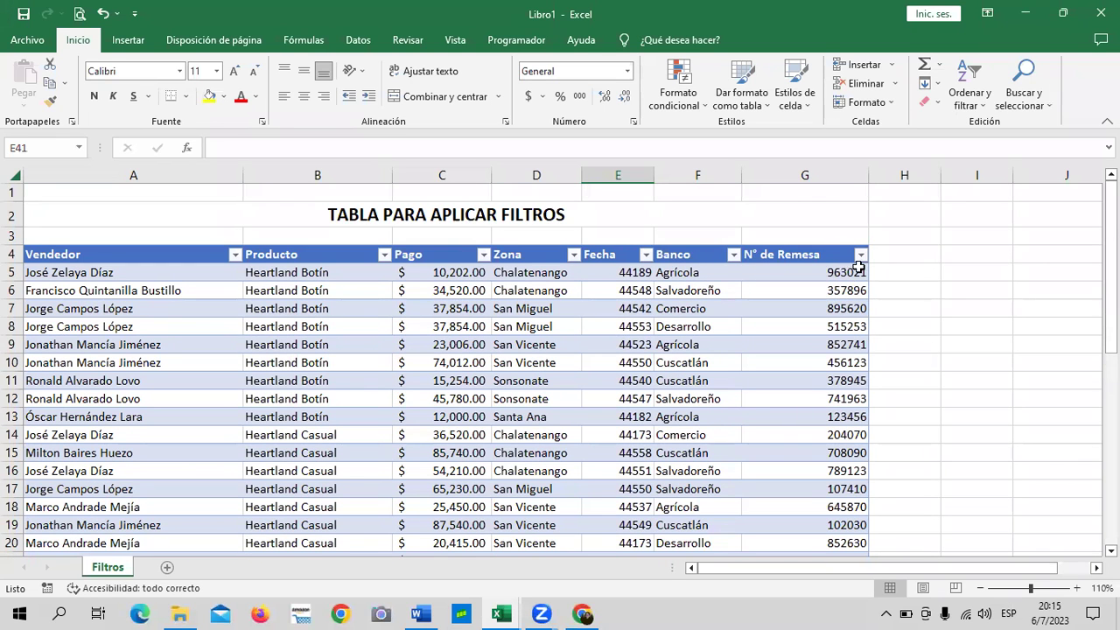
pyautogui.scroll(-3, 582, 321)
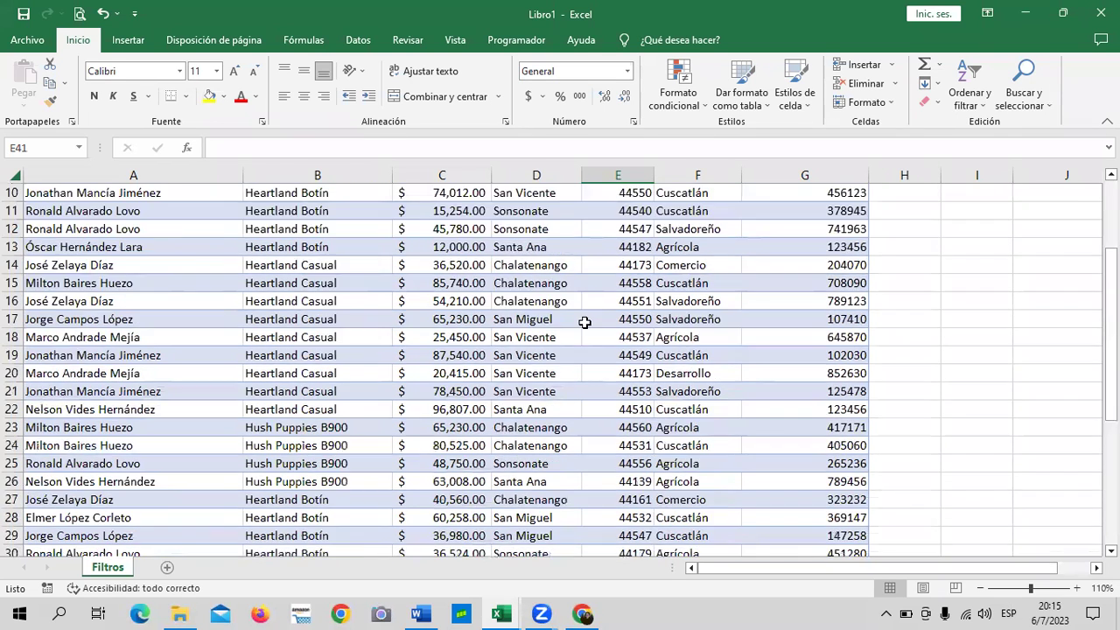
pyautogui.scroll(-3, 584, 323)
pyautogui.scroll(4, 578, 319)
pyautogui.scroll(2, 571, 313)
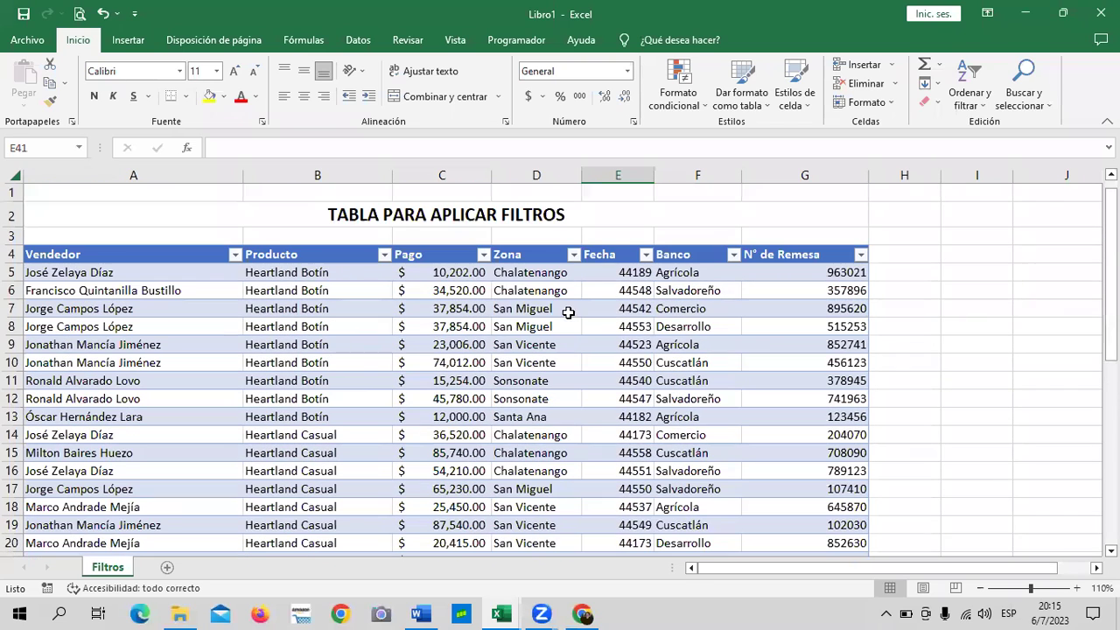
# Select all the date values in the Fecha column E.
pyautogui.click(596, 246)
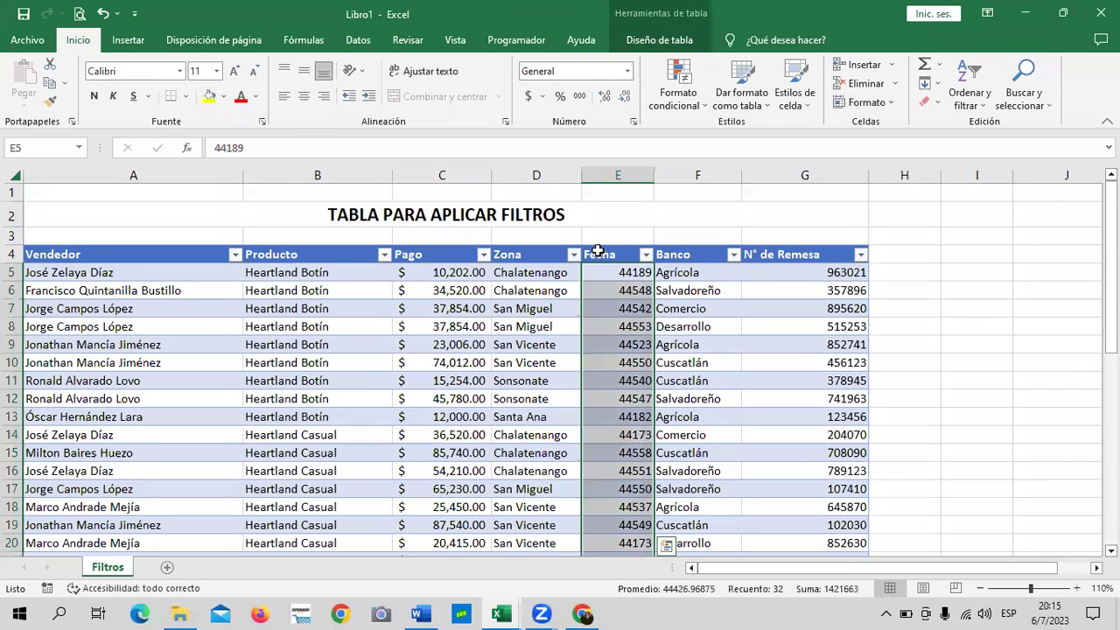
pyautogui.click(779, 358)
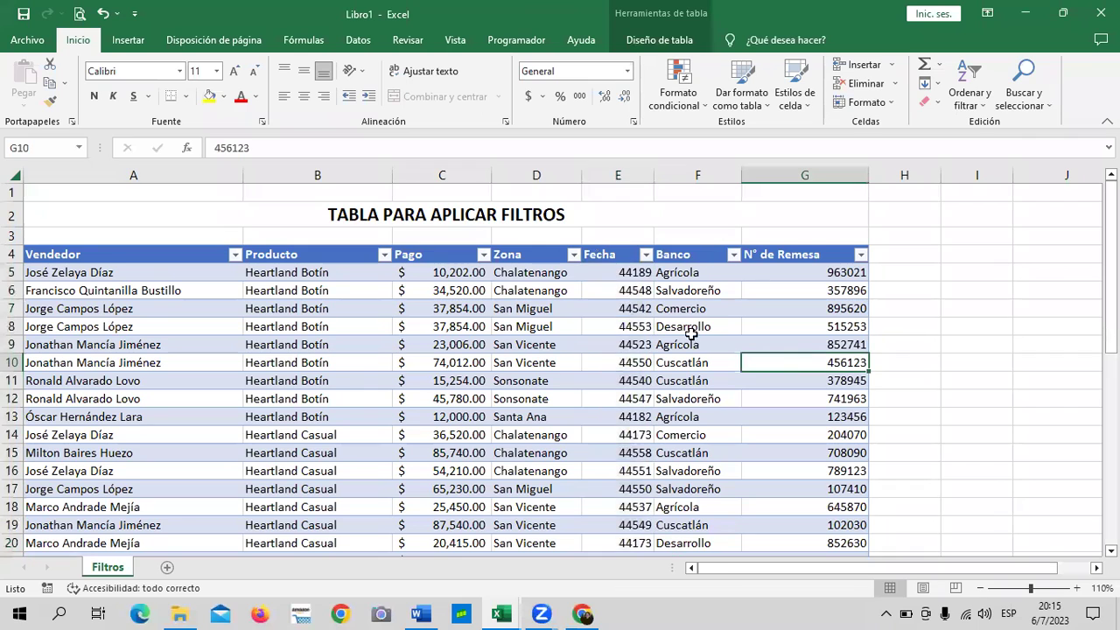
pyautogui.moveTo(614, 270); pyautogui.dragTo(629, 421)
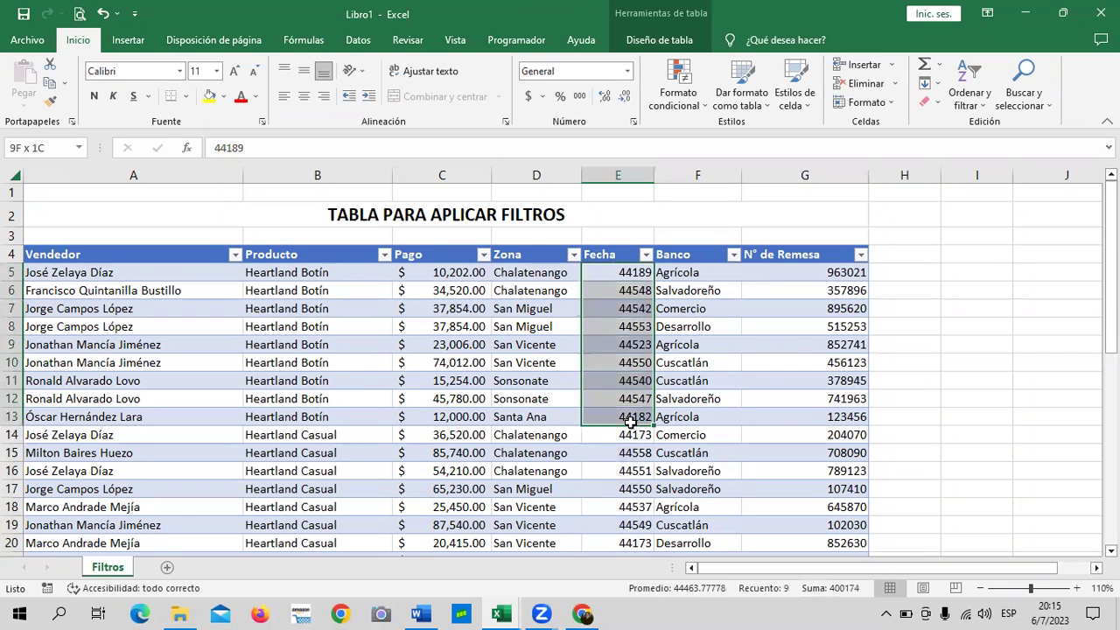
pyautogui.click(612, 253)
pyautogui.click(743, 376)
pyautogui.moveTo(620, 270)
pyautogui.mouseDown()
pyautogui.moveTo(620, 577)
pyautogui.moveTo(618, 497)
pyautogui.mouseUp()
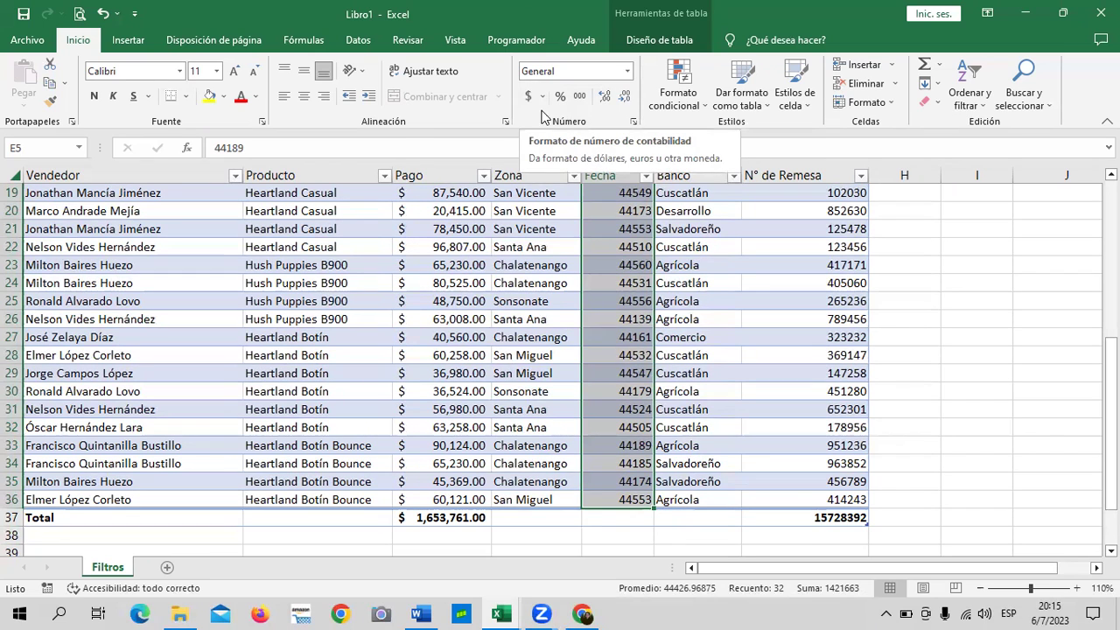
pyautogui.click(720, 316)
pyautogui.scroll(4, 617, 282)
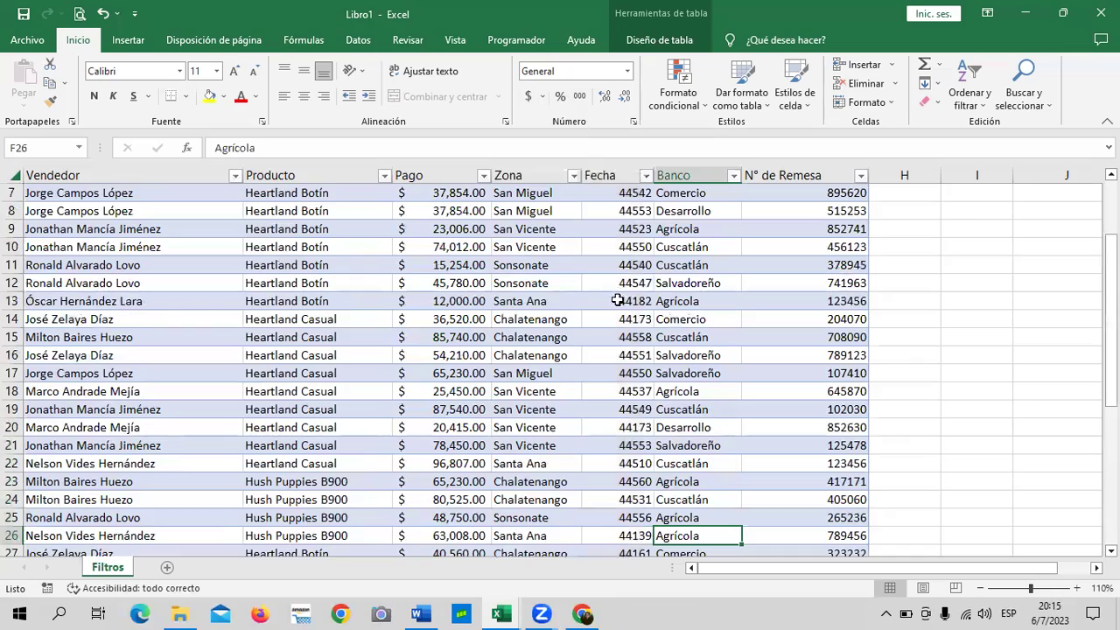
pyautogui.scroll(2, 618, 282)
pyautogui.moveTo(618, 272); pyautogui.dragTo(618, 517)
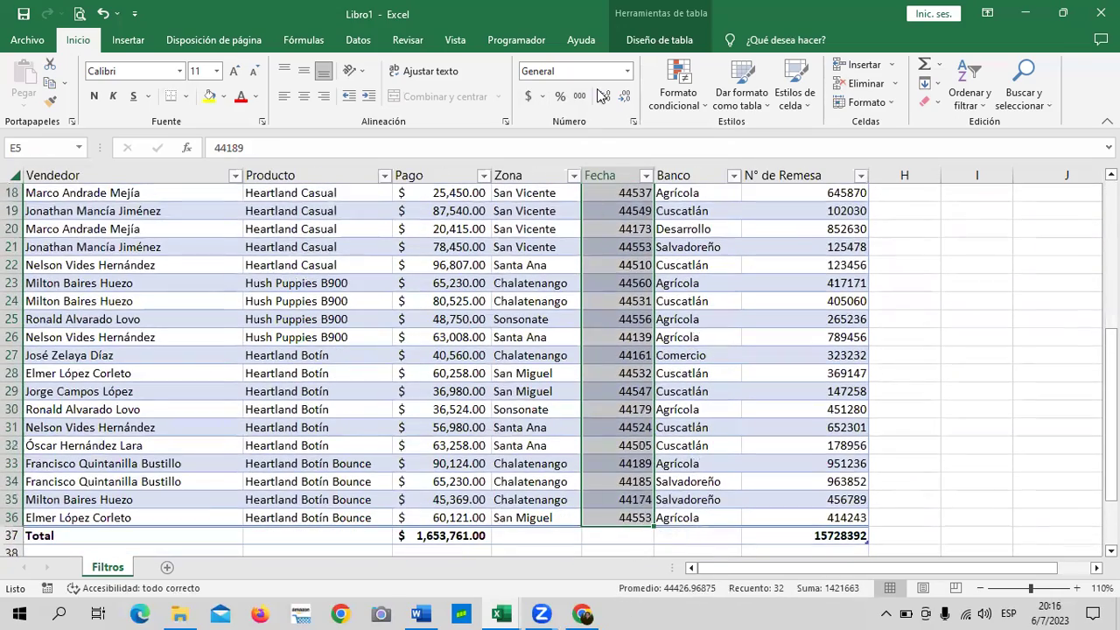
# Format the dates as Fecha corta (e.g. 24/12/2020) and widen column E.
pyautogui.click(627, 72)
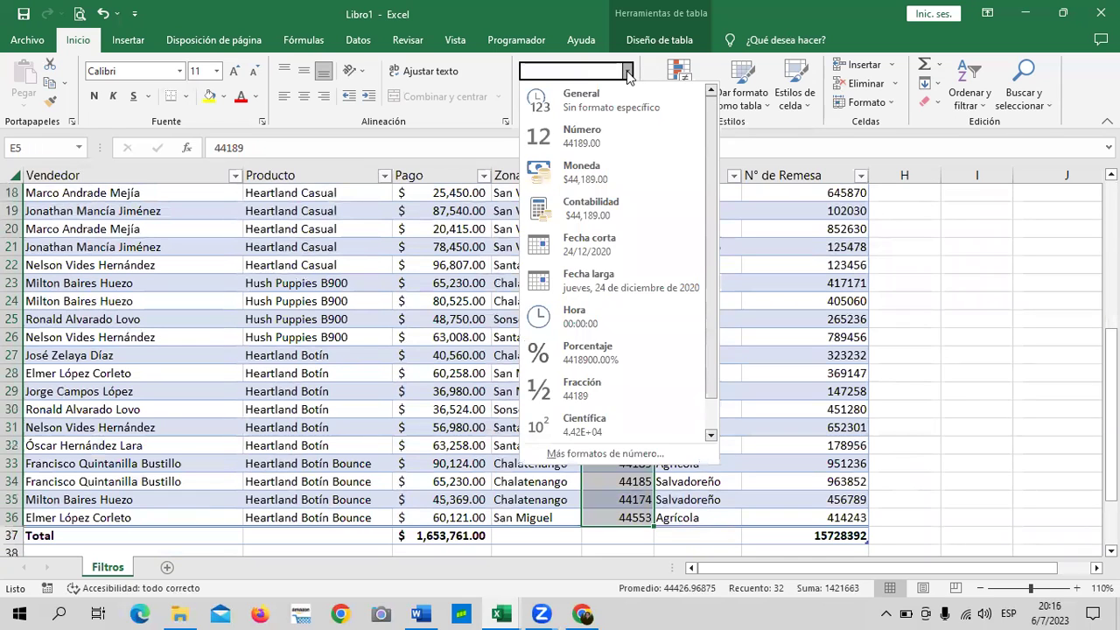
pyautogui.moveTo(711, 149); pyautogui.dragTo(711, 180)
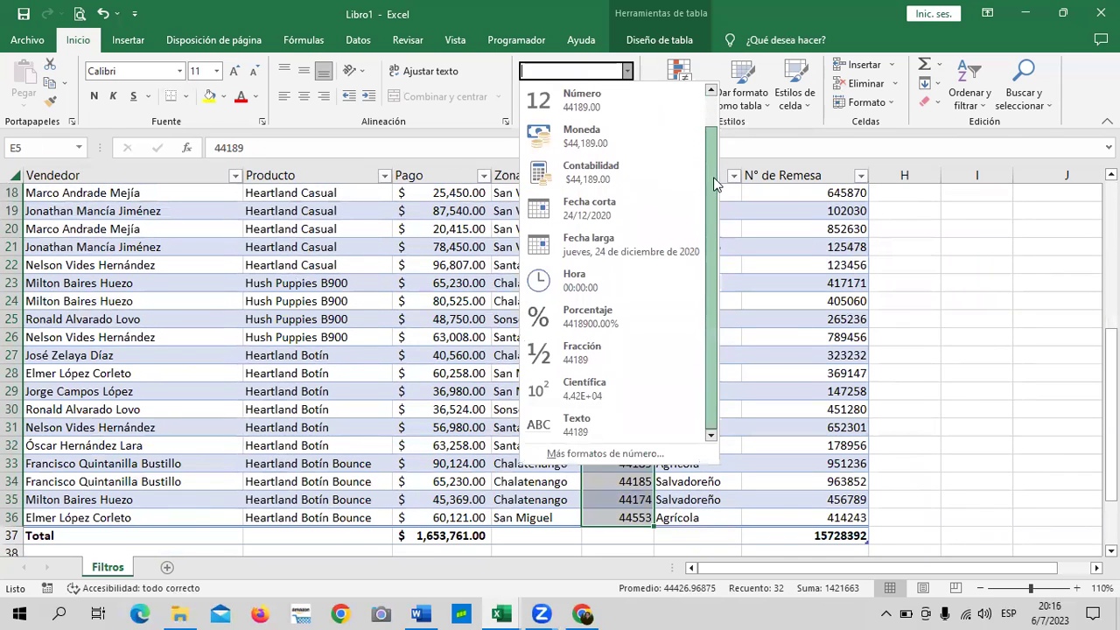
pyautogui.click(647, 216)
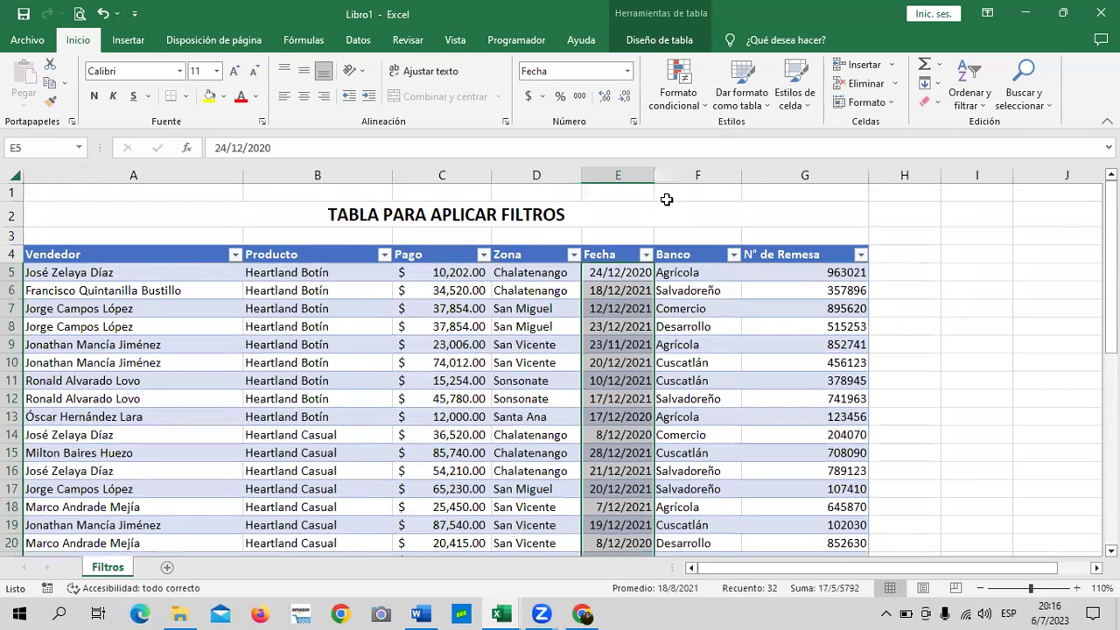
pyautogui.moveTo(654, 174); pyautogui.dragTo(669, 175)
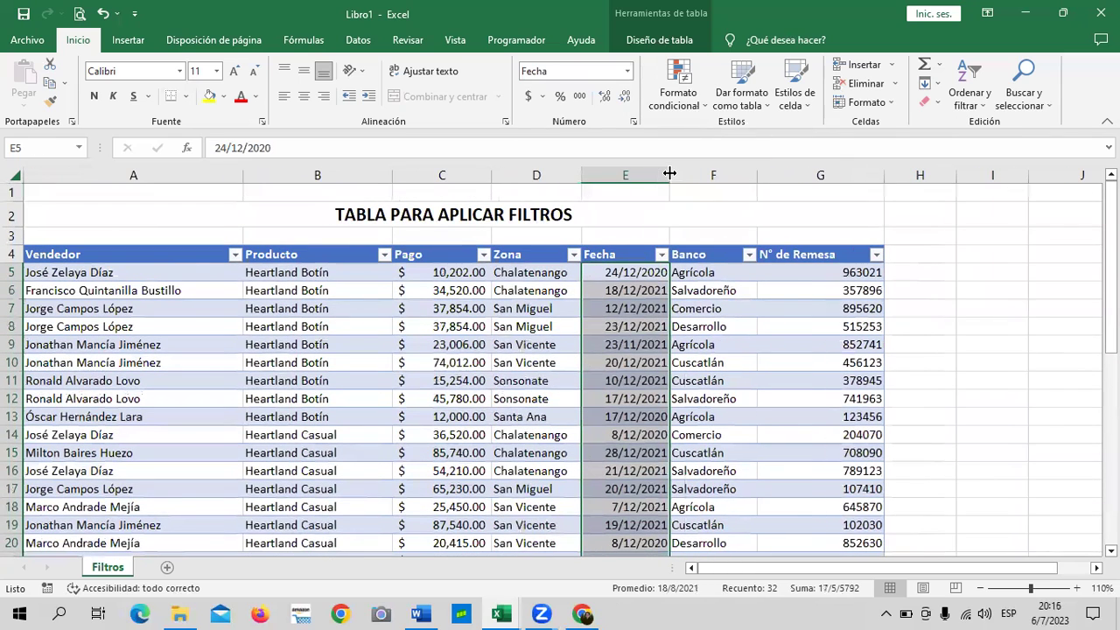
pyautogui.scroll(-3, 664, 328)
pyautogui.scroll(-2, 665, 328)
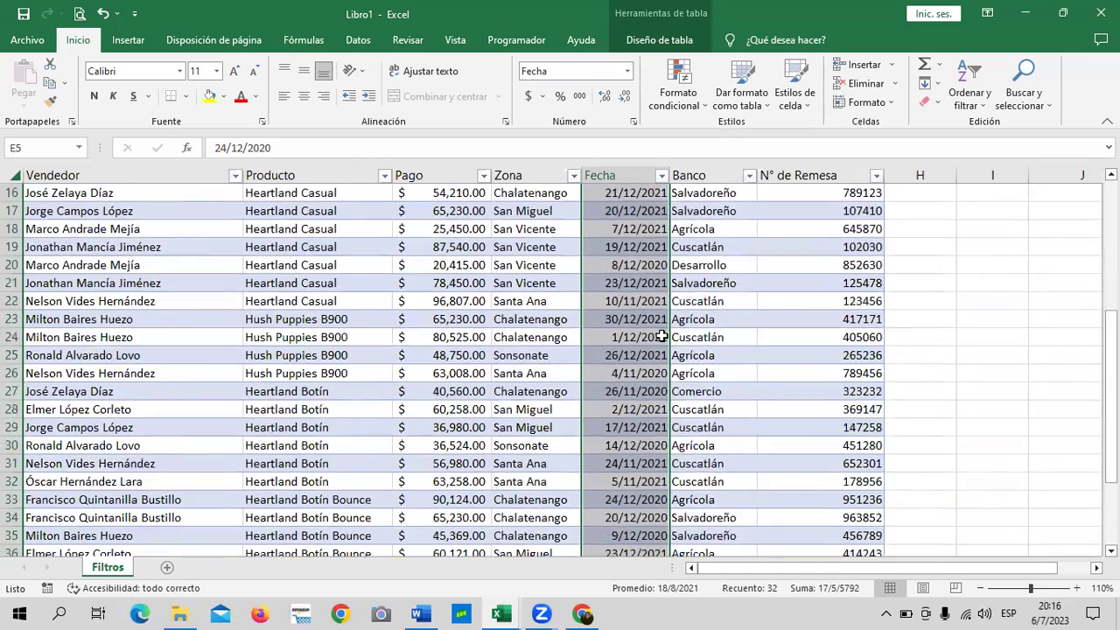
pyautogui.scroll(-3, 658, 341)
pyautogui.scroll(8, 649, 360)
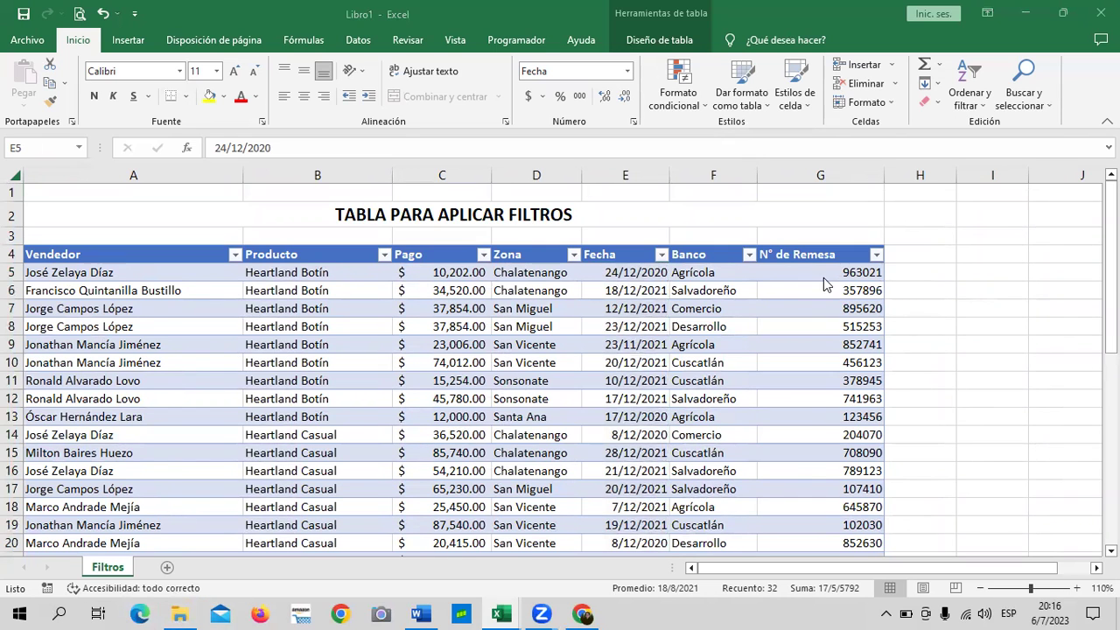
pyautogui.click(857, 274)
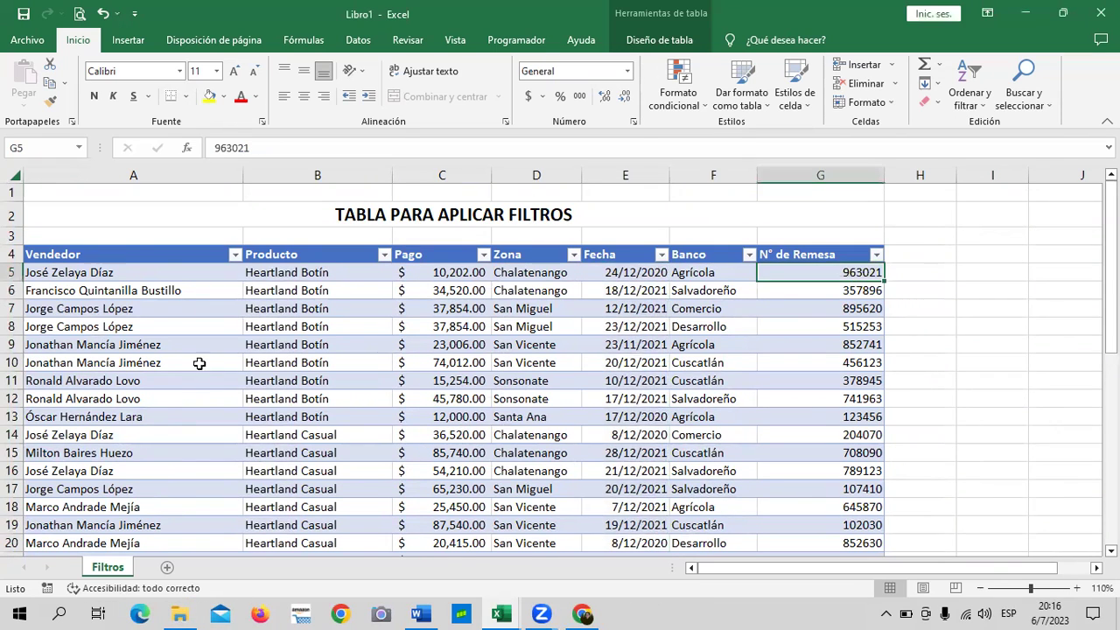
pyautogui.scroll(-4, 362, 393)
pyautogui.scroll(-3, 363, 393)
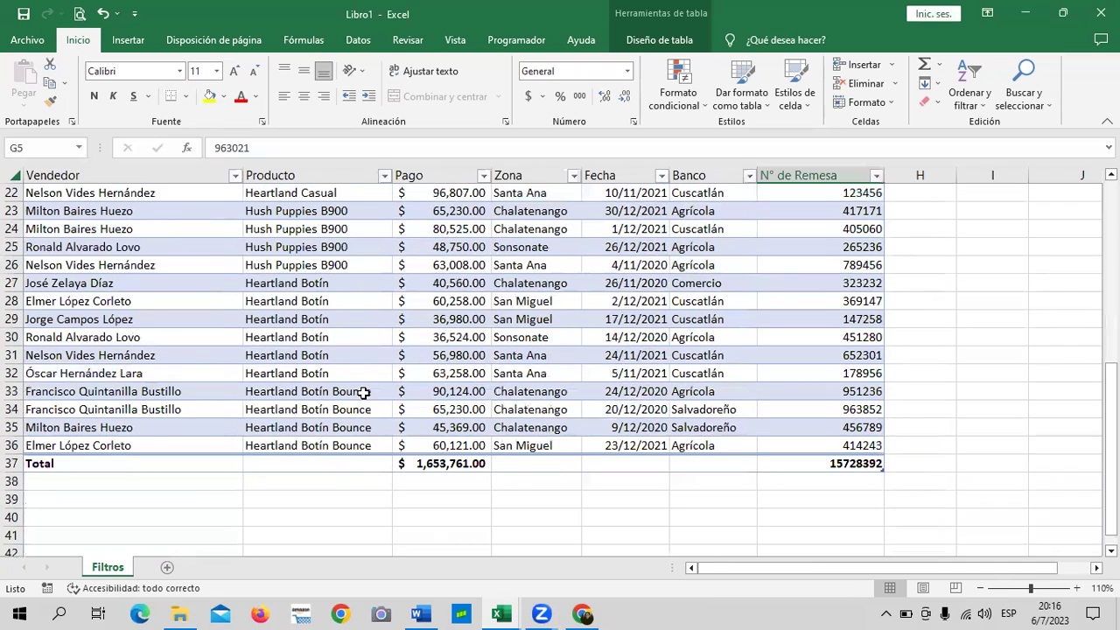
pyautogui.click(420, 464)
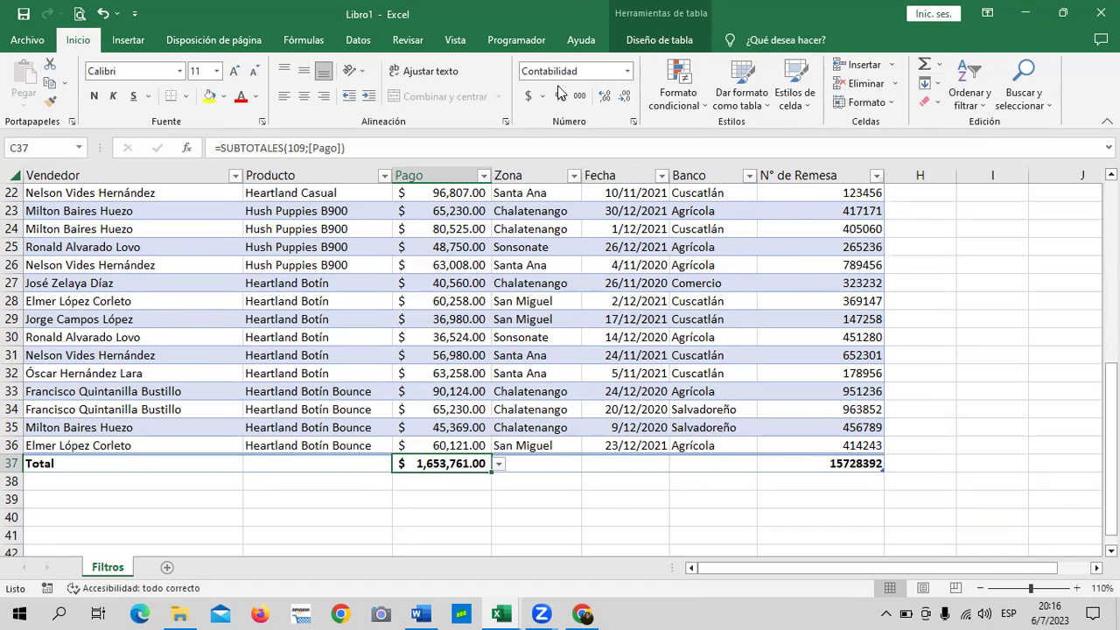
pyautogui.scroll(-9, 560, 91)
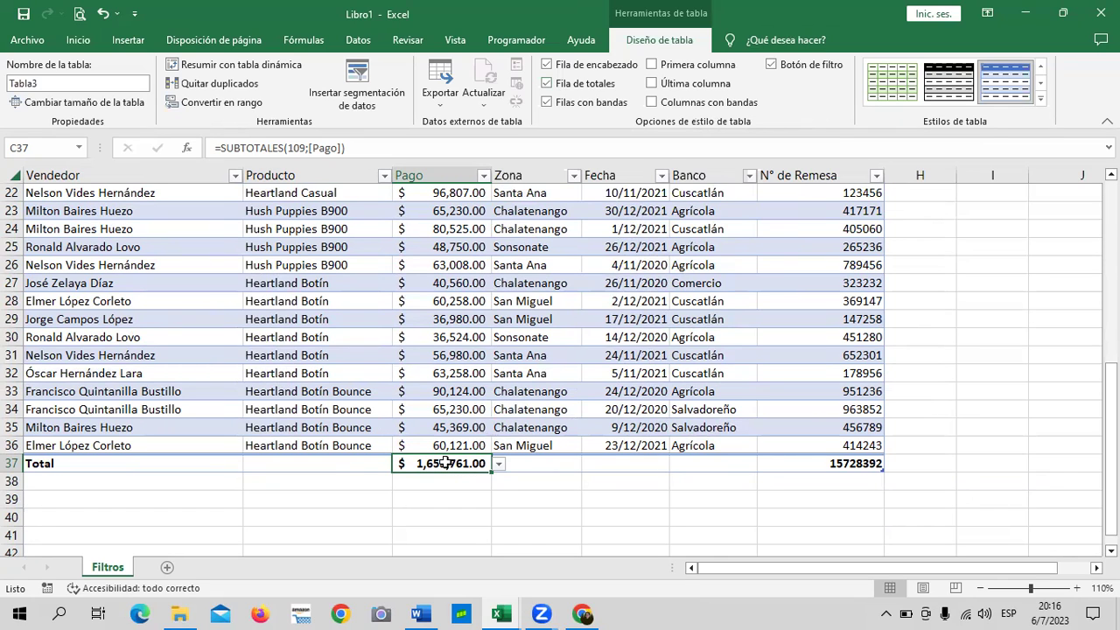
pyautogui.click(626, 518)
pyautogui.click(441, 464)
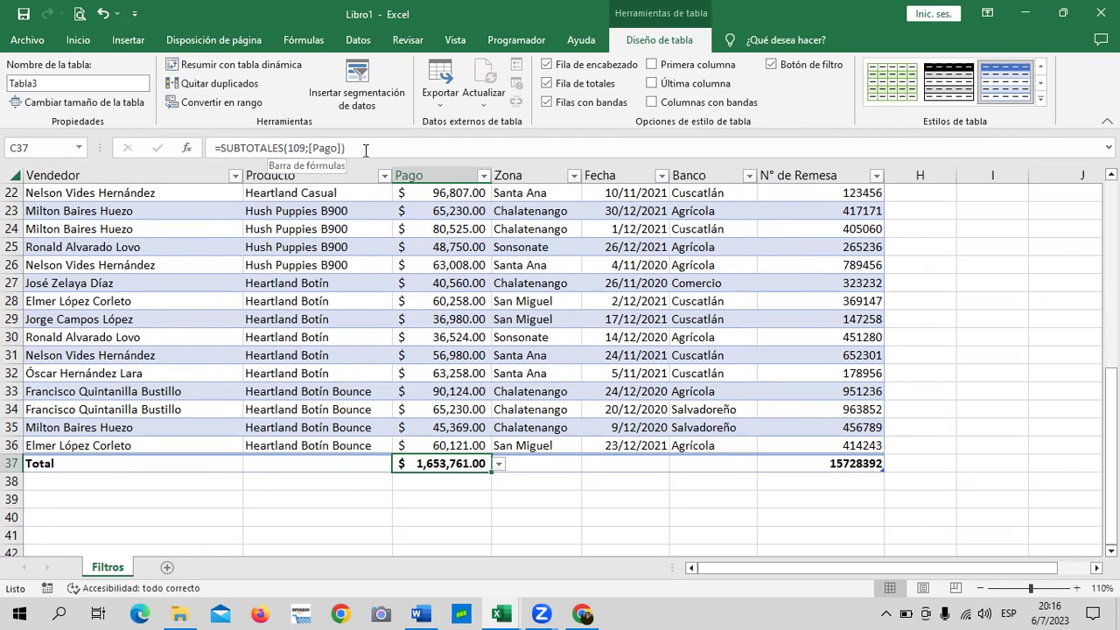
pyautogui.scroll(5, 481, 336)
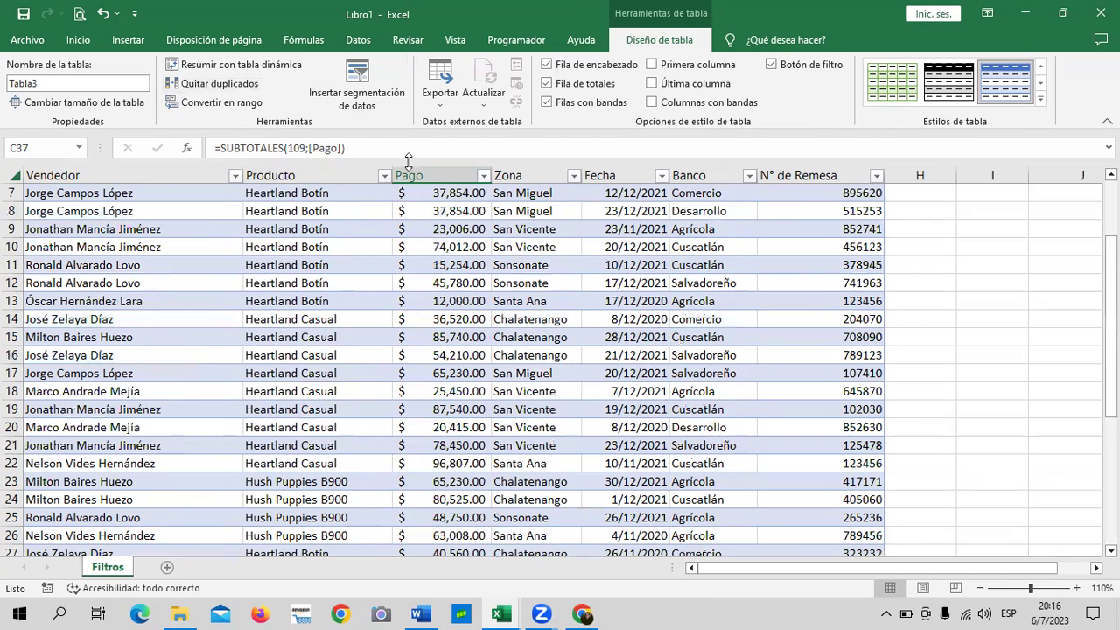
pyautogui.scroll(-4, 409, 254)
pyautogui.scroll(-3, 409, 254)
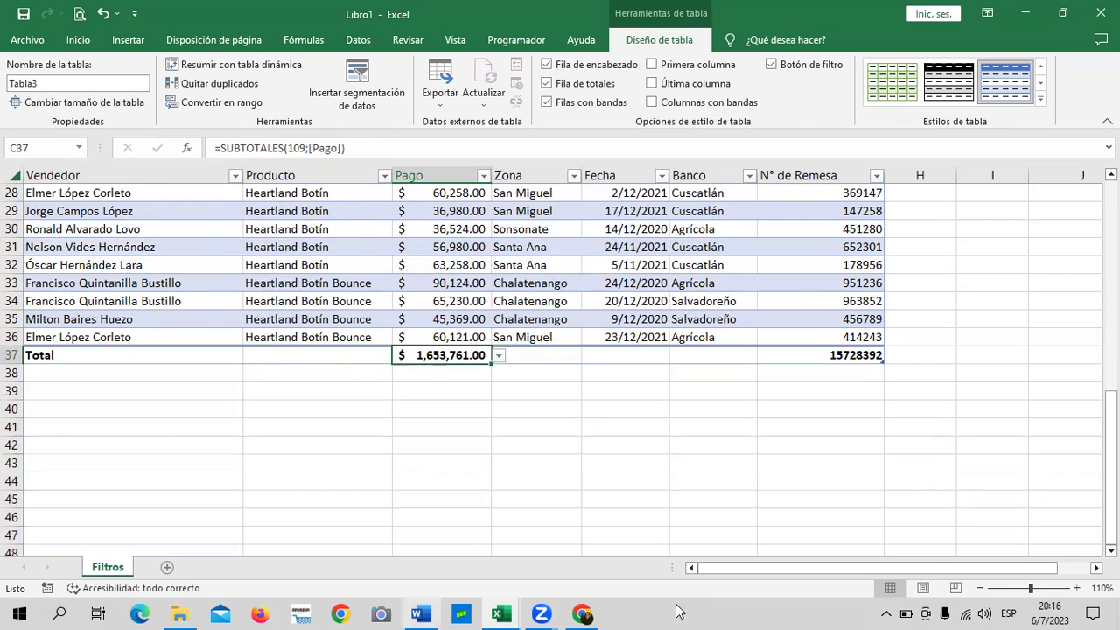
pyautogui.scroll(9, 178, 291)
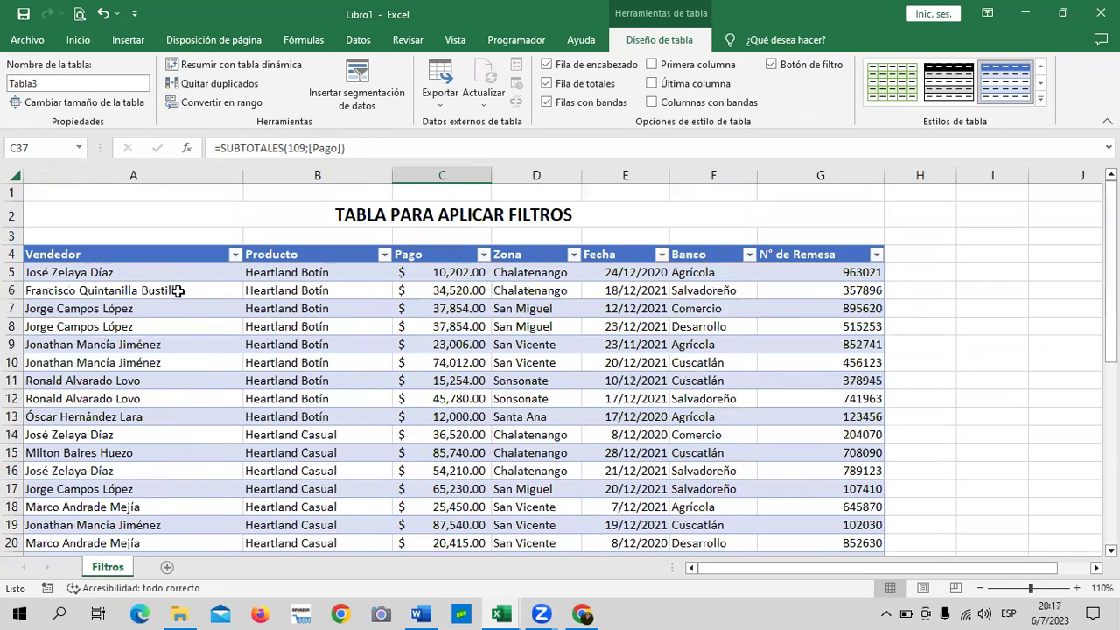
# Look through the Vendedor, Producto and Zona filter lists without changing any filter.
pyautogui.click(234, 254)
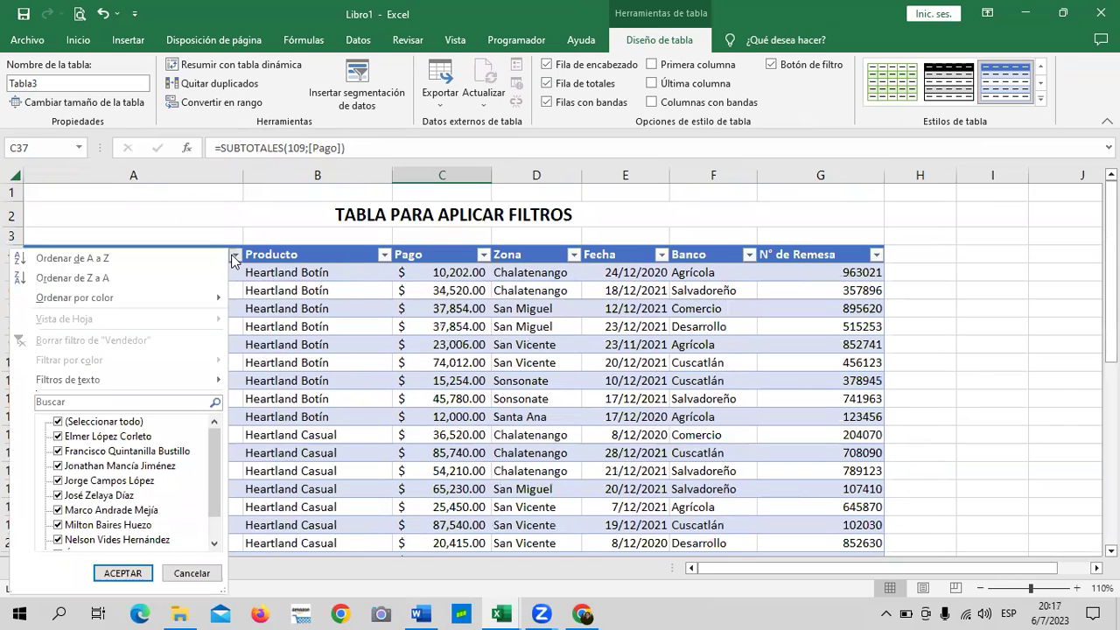
pyautogui.click(235, 257)
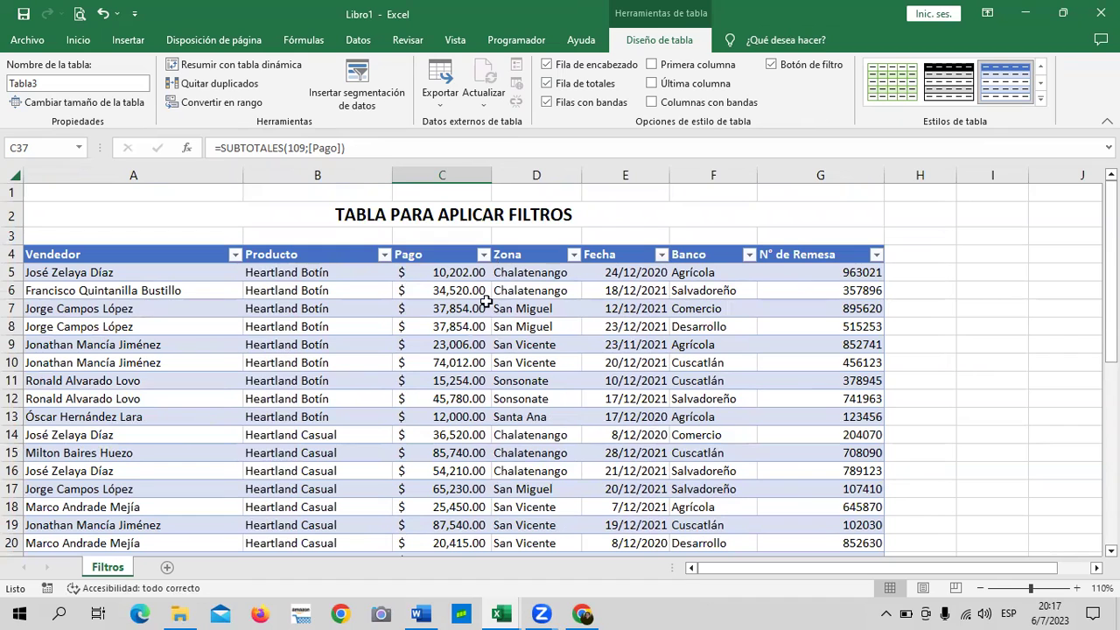
pyautogui.click(383, 255)
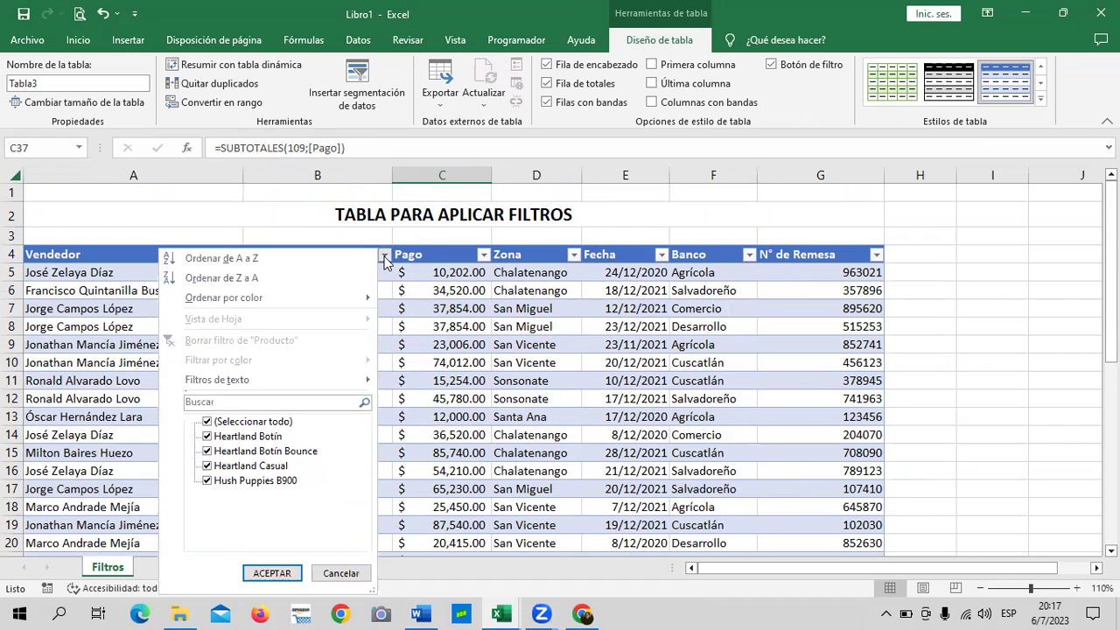
pyautogui.click(384, 256)
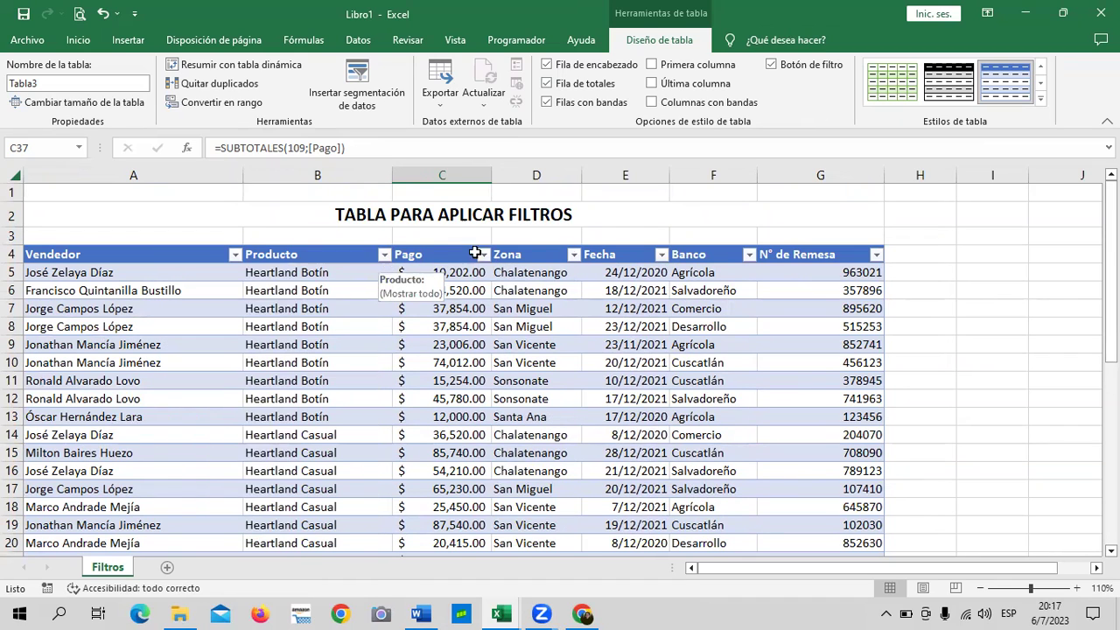
pyautogui.click(573, 255)
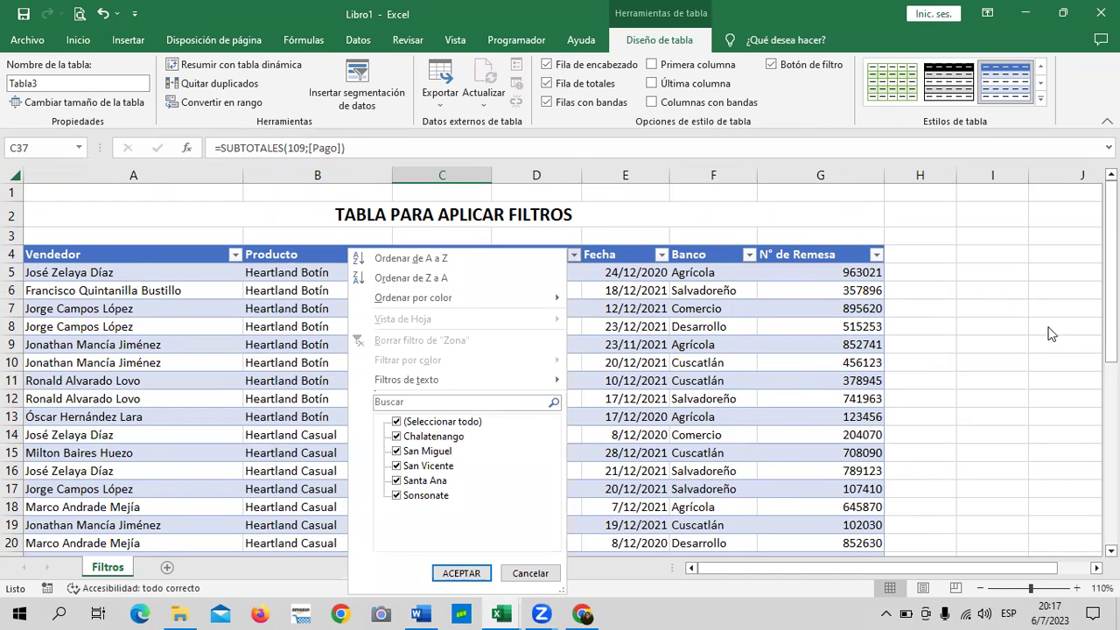
pyautogui.moveTo(1111, 262); pyautogui.dragTo(1111, 259)
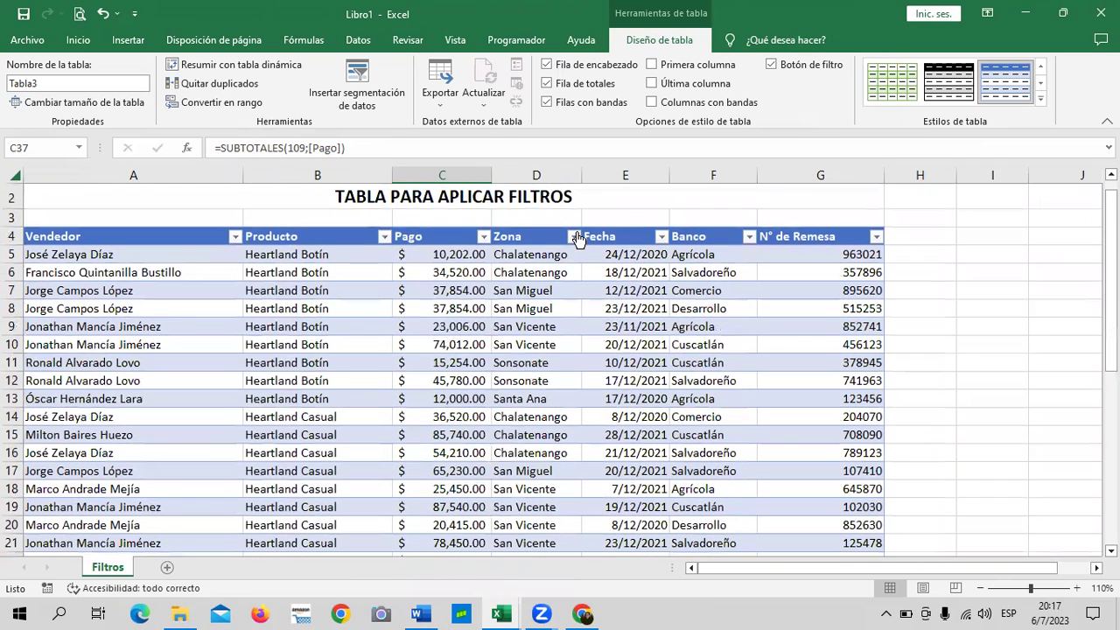
pyautogui.click(574, 237)
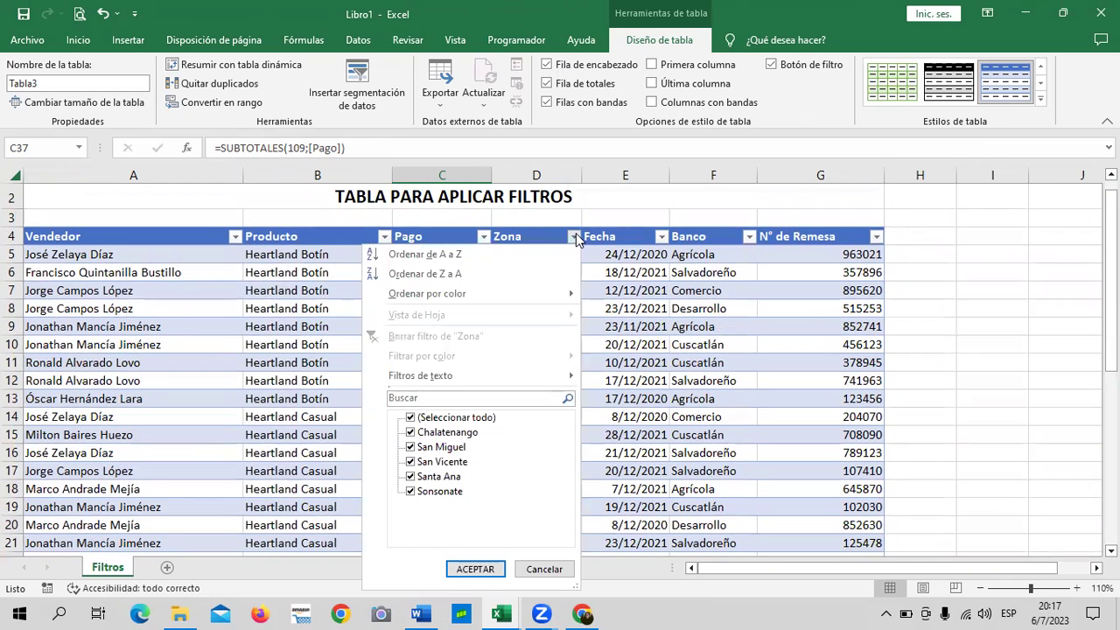
pyautogui.click(1065, 317)
# Select a Chalatenango cell in the Zona column and bring up the Zona filter list.
pyautogui.scroll(-3, 595, 419)
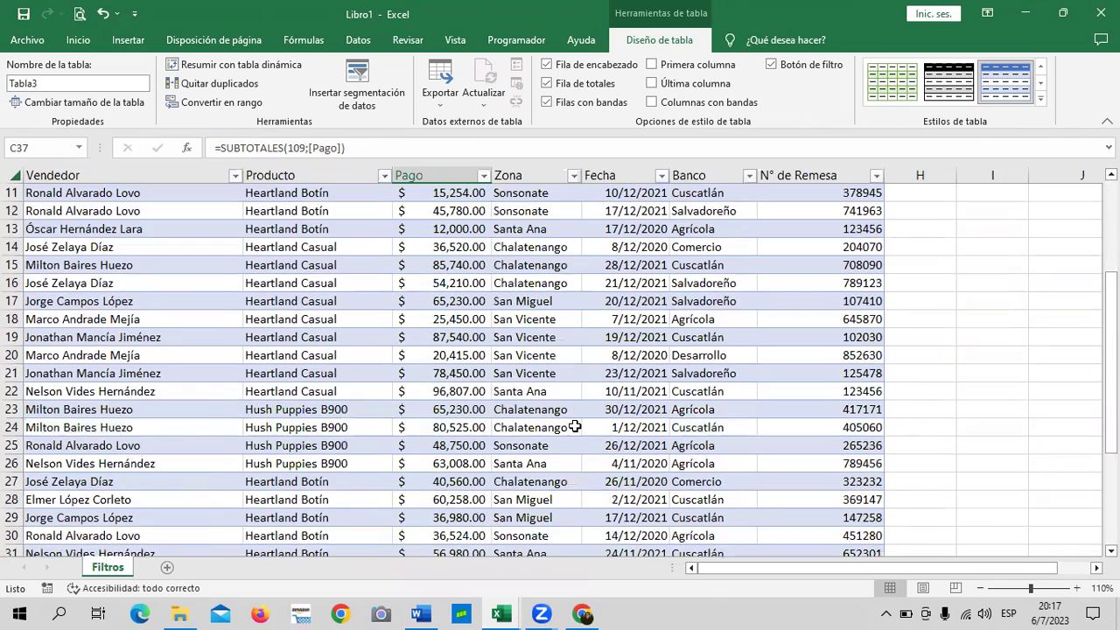
pyautogui.scroll(-5, 572, 427)
pyautogui.scroll(-1, 571, 426)
pyautogui.scroll(3, 569, 427)
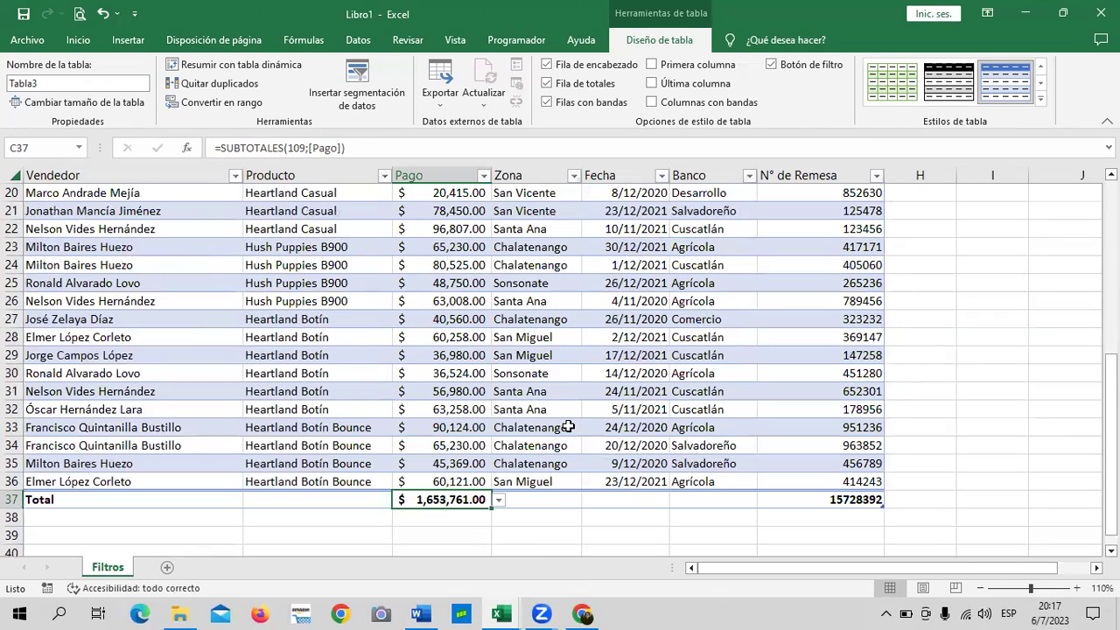
pyautogui.scroll(2, 568, 427)
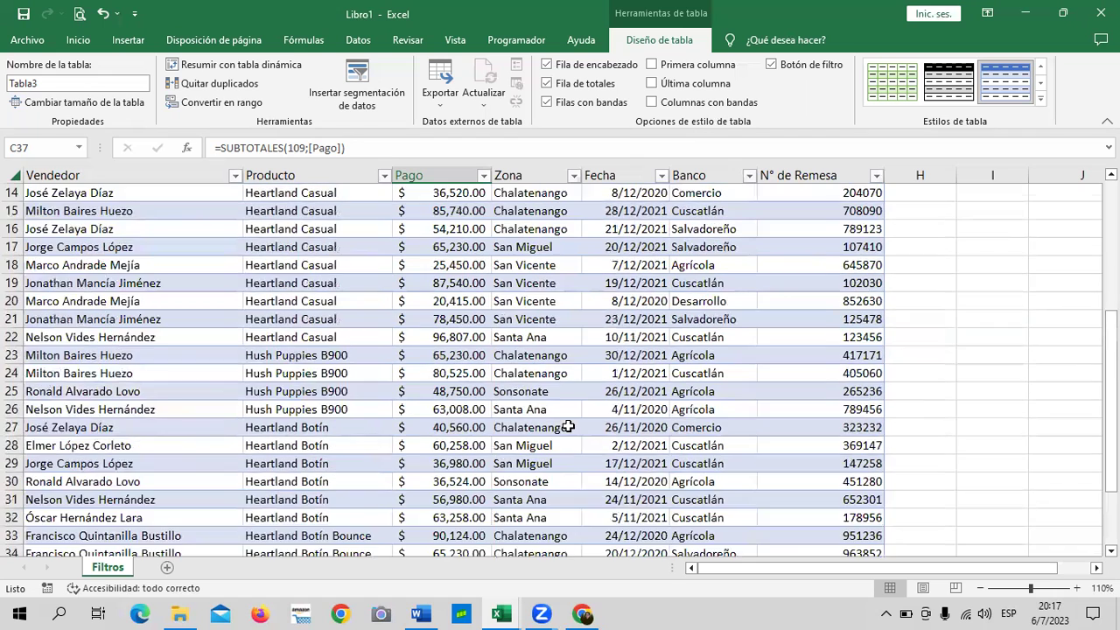
pyautogui.scroll(-3, 569, 427)
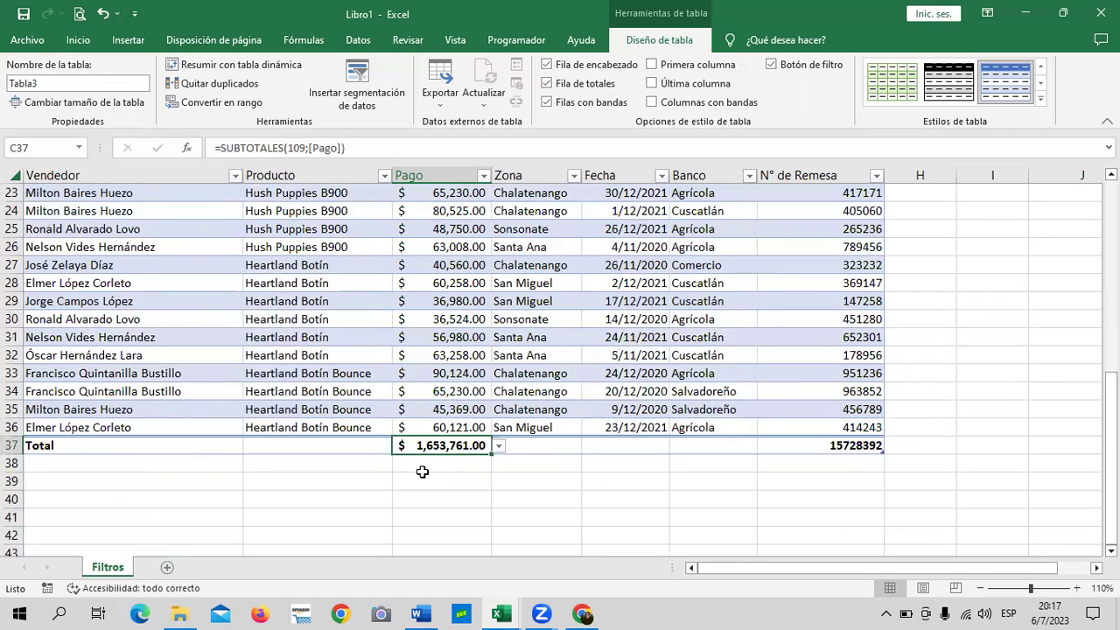
pyautogui.scroll(6, 530, 400)
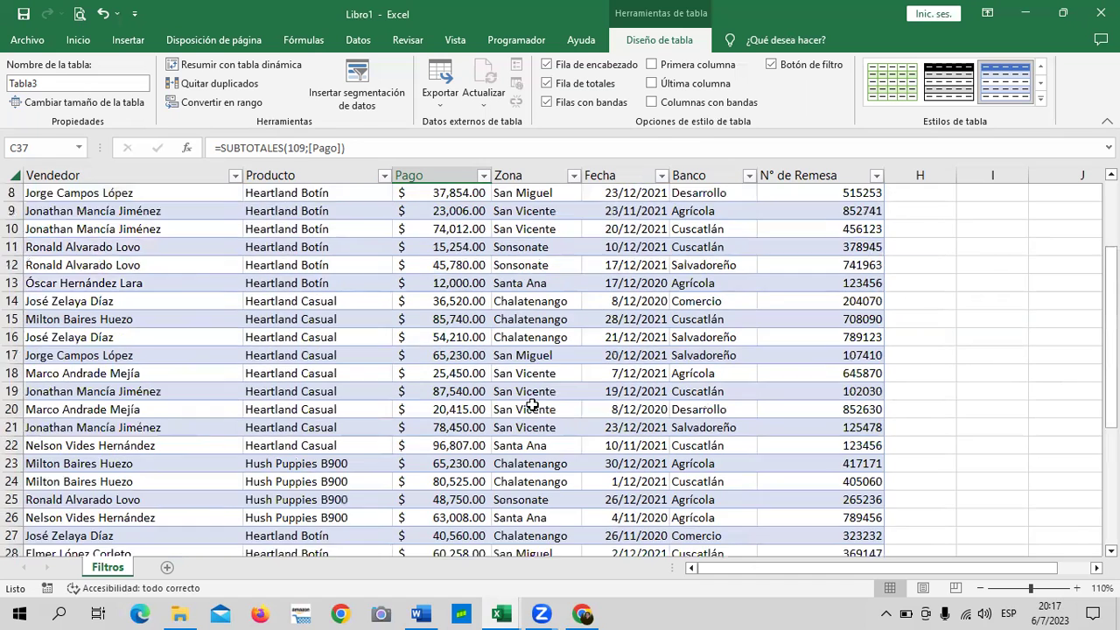
pyautogui.scroll(2, 567, 329)
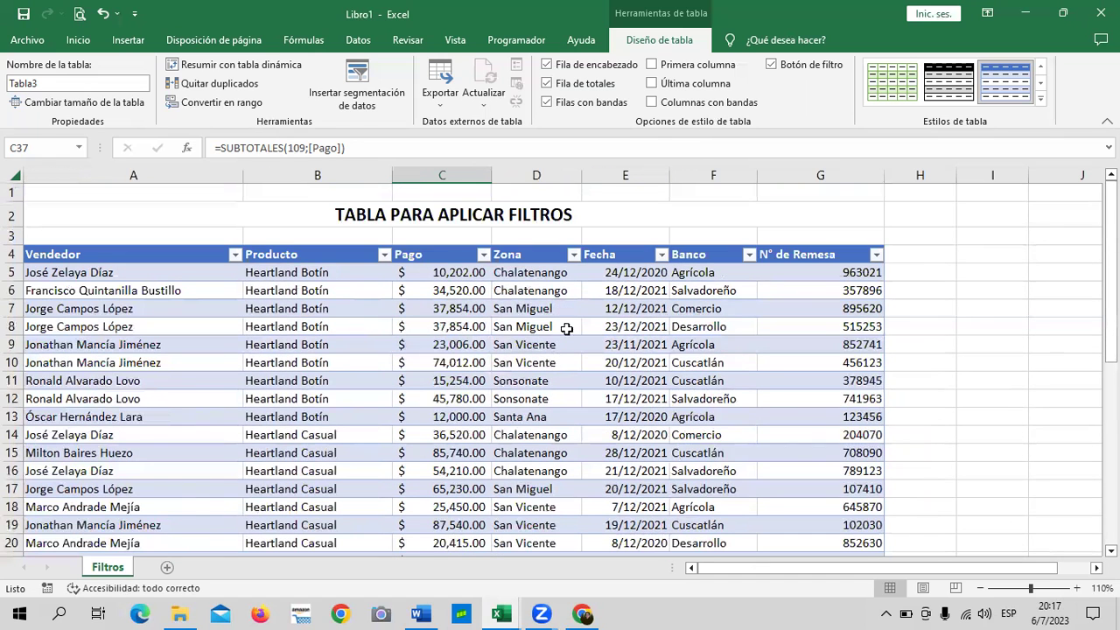
pyautogui.click(528, 472)
pyautogui.click(573, 254)
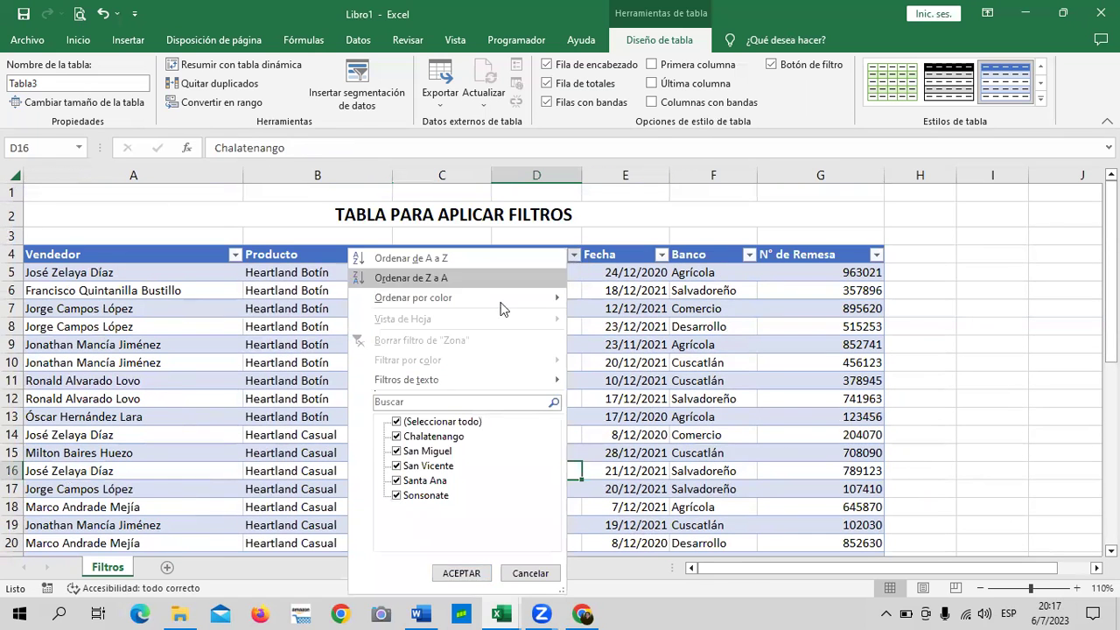
# Filter Zona to Chalatenango only and select the $608,230.00 Pago total in C37.
pyautogui.click(572, 257)
pyautogui.click(573, 255)
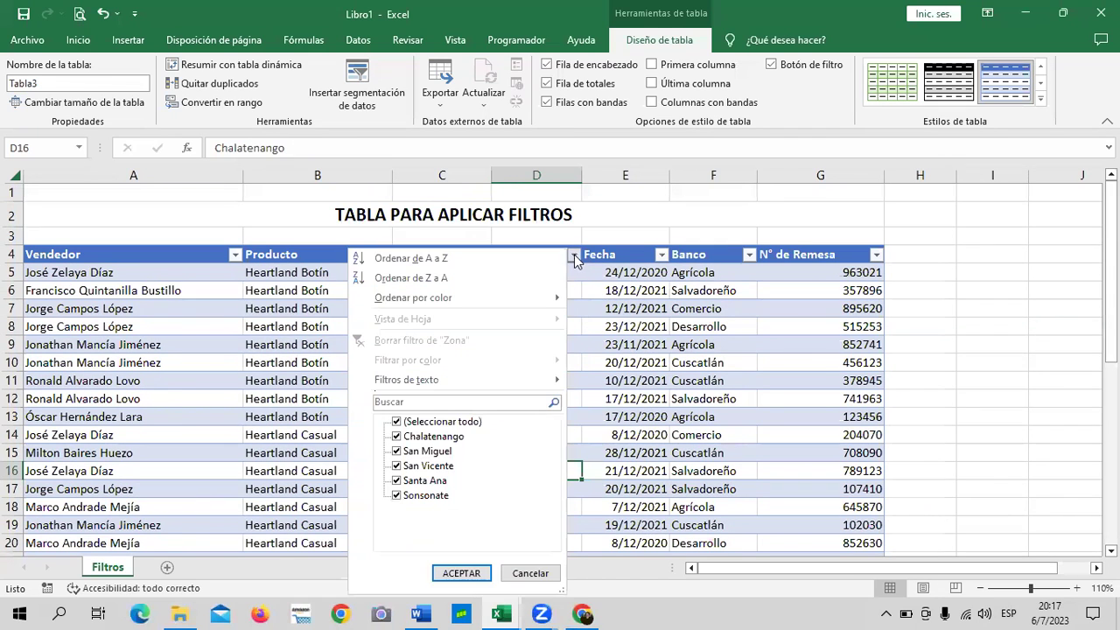
pyautogui.click(454, 421)
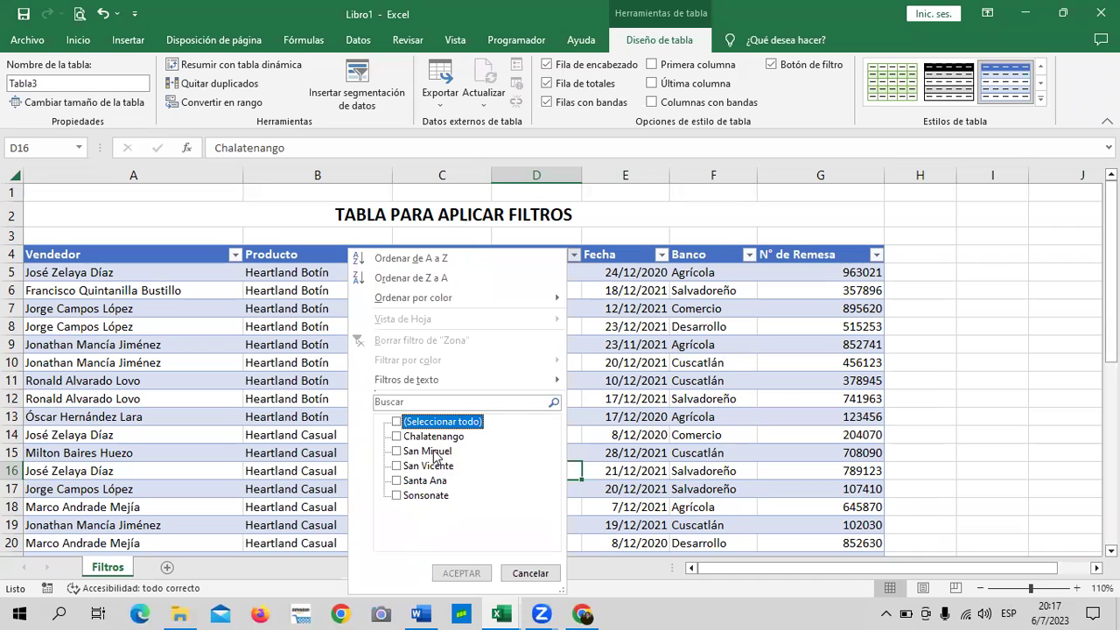
pyautogui.click(397, 437)
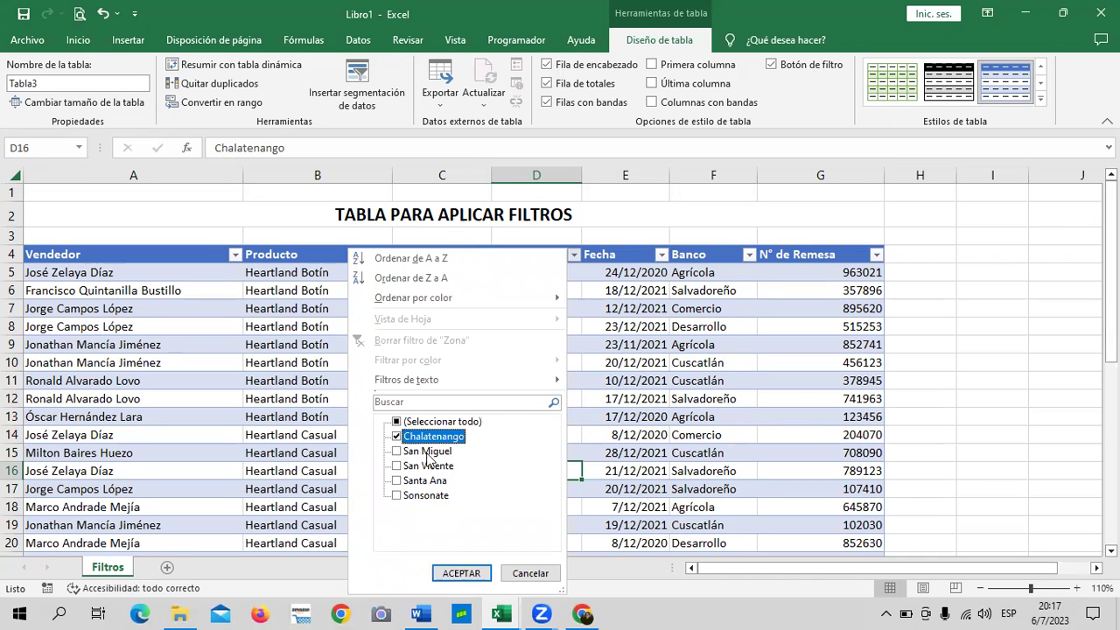
pyautogui.click(462, 574)
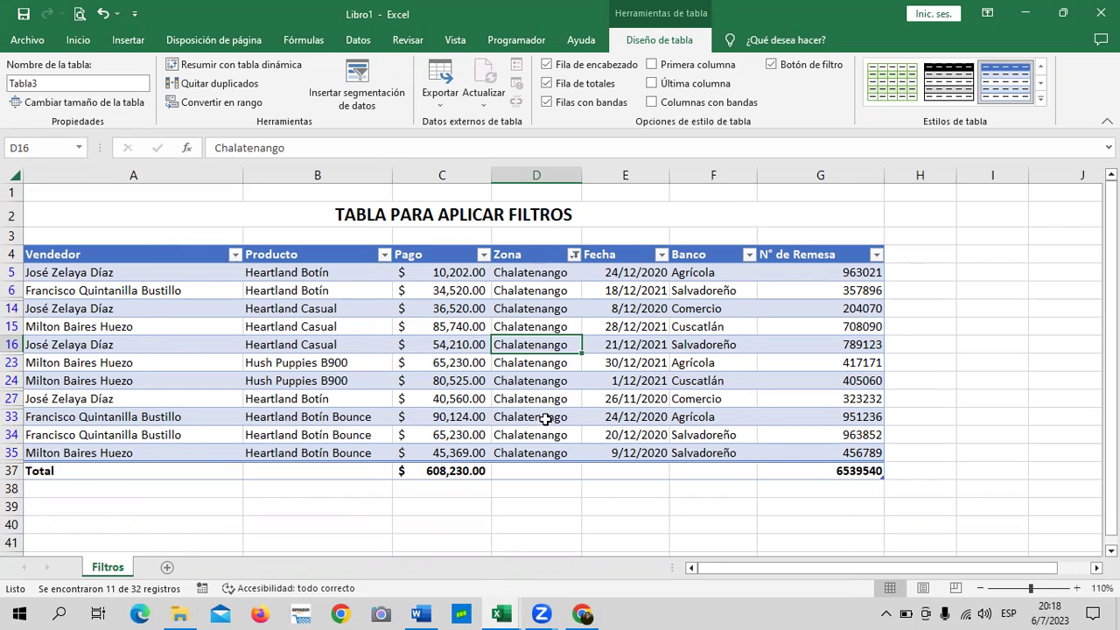
pyautogui.click(406, 472)
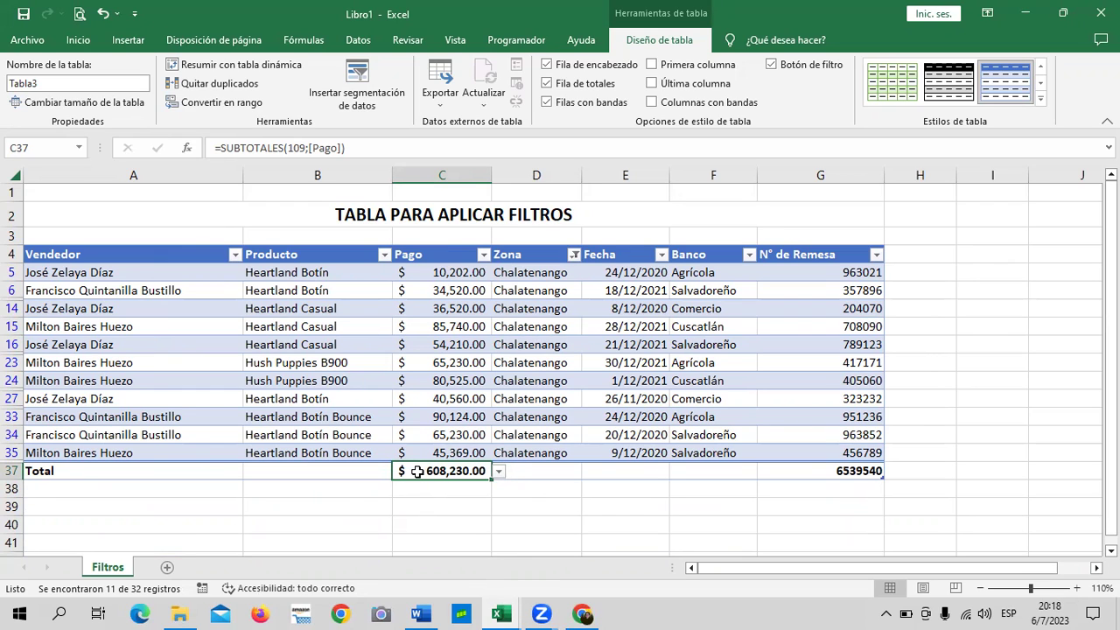
# Copy the filtered Pago total from C37, then add a new Hoja3 sheet and widen column C.
pyautogui.rightClick(424, 469)
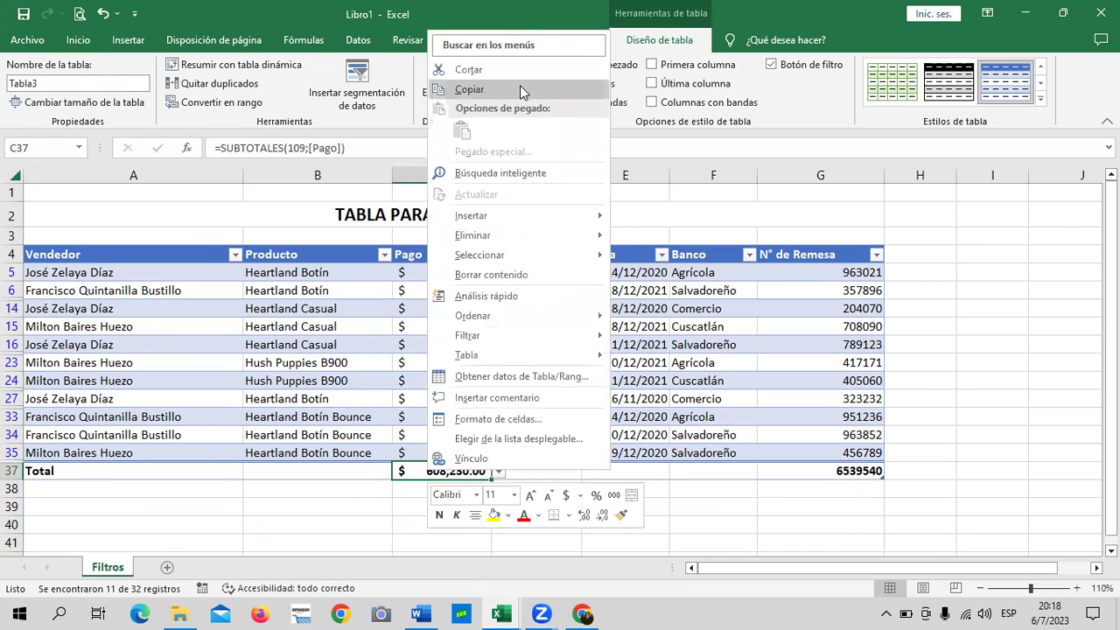
pyautogui.click(522, 90)
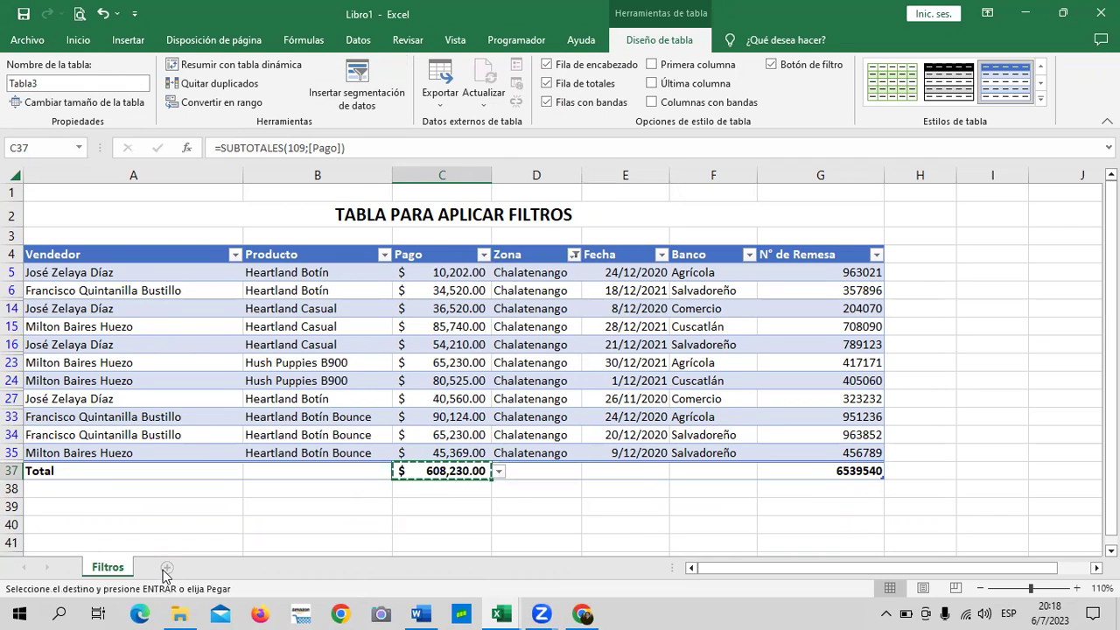
pyautogui.click(166, 567)
pyautogui.moveTo(219, 175); pyautogui.dragTo(239, 186)
# Shade C2:D12 with the green Énfasis6 cell style and give every cell a border.
pyautogui.moveTo(272, 194); pyautogui.dragTo(313, 370)
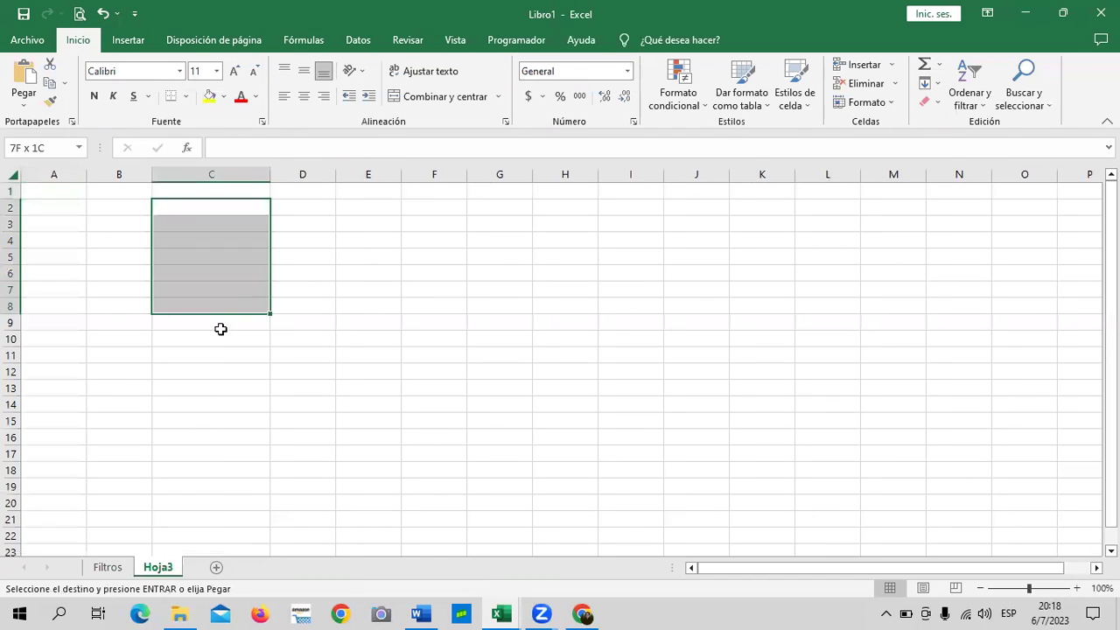
pyautogui.click(805, 101)
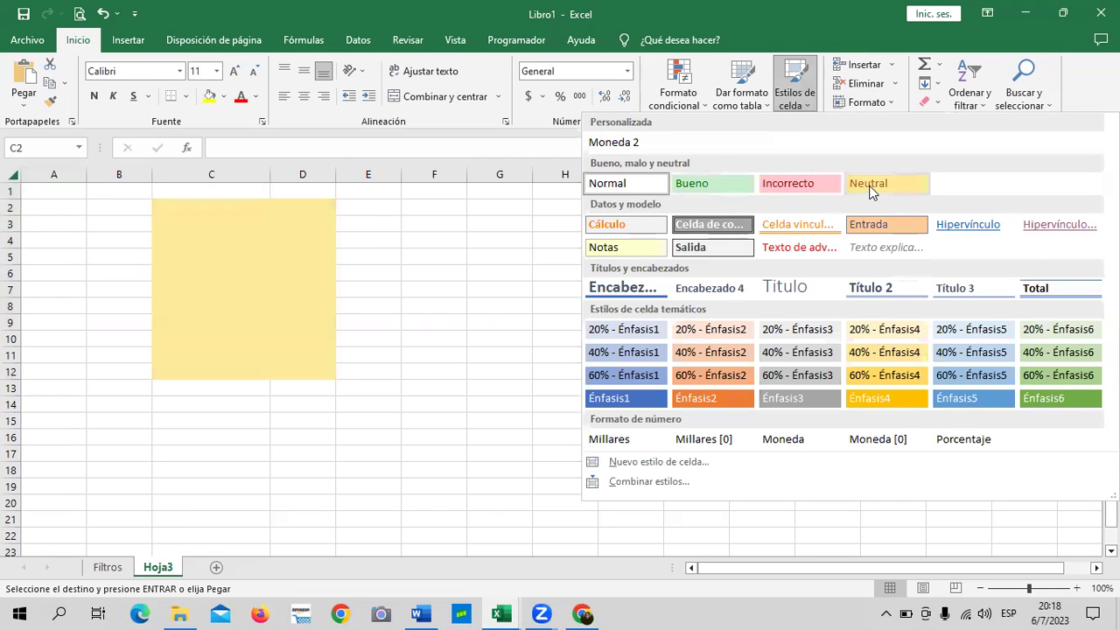
pyautogui.click(1046, 395)
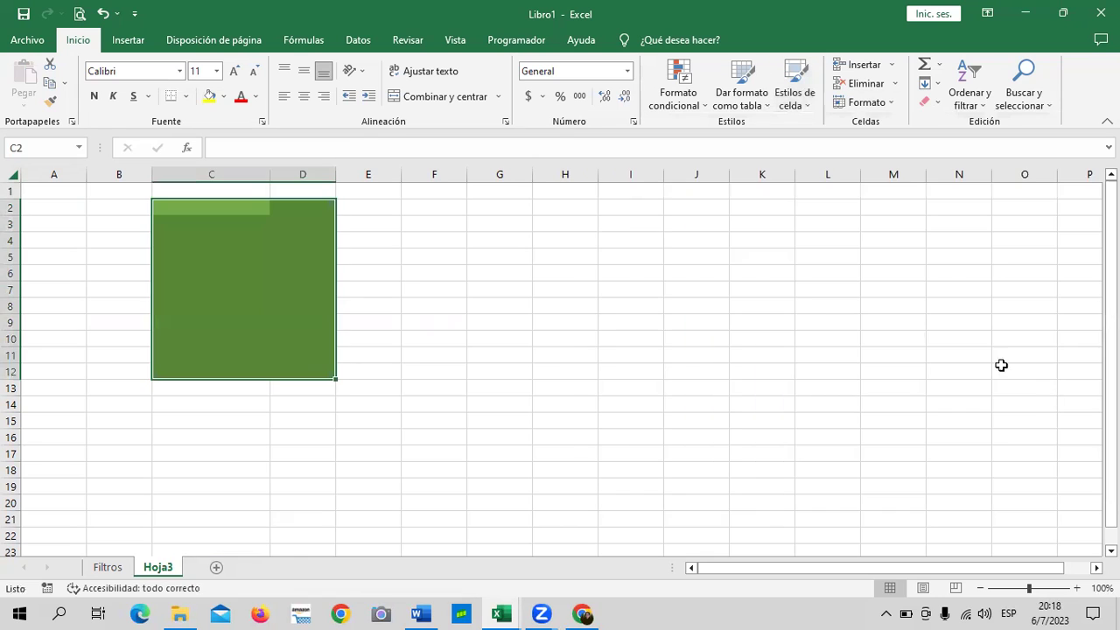
pyautogui.click(186, 96)
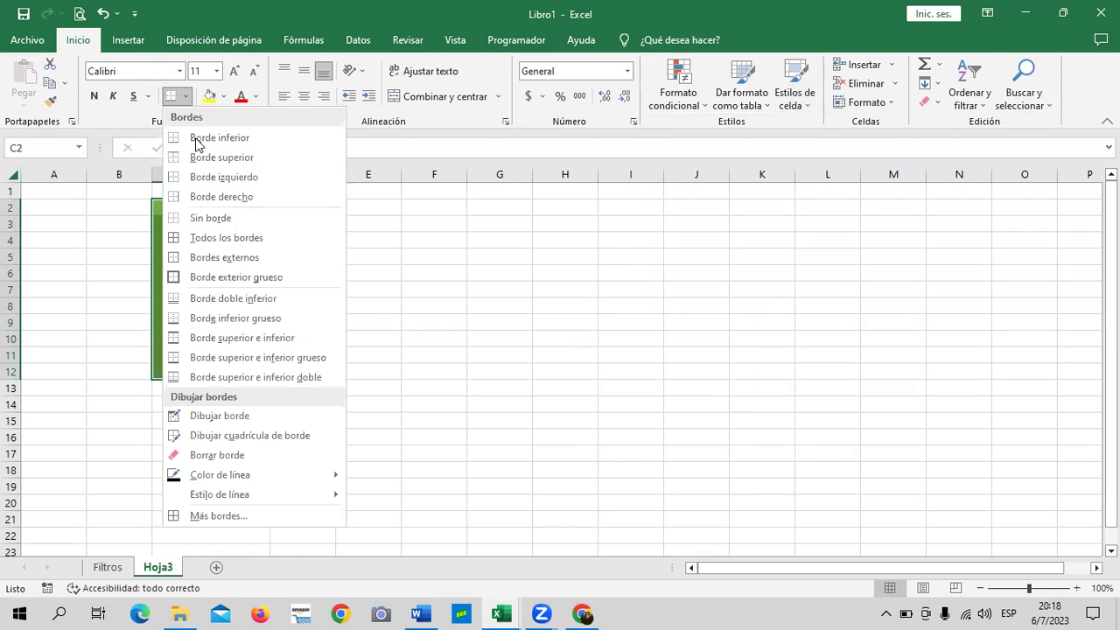
pyautogui.click(232, 243)
pyautogui.click(499, 273)
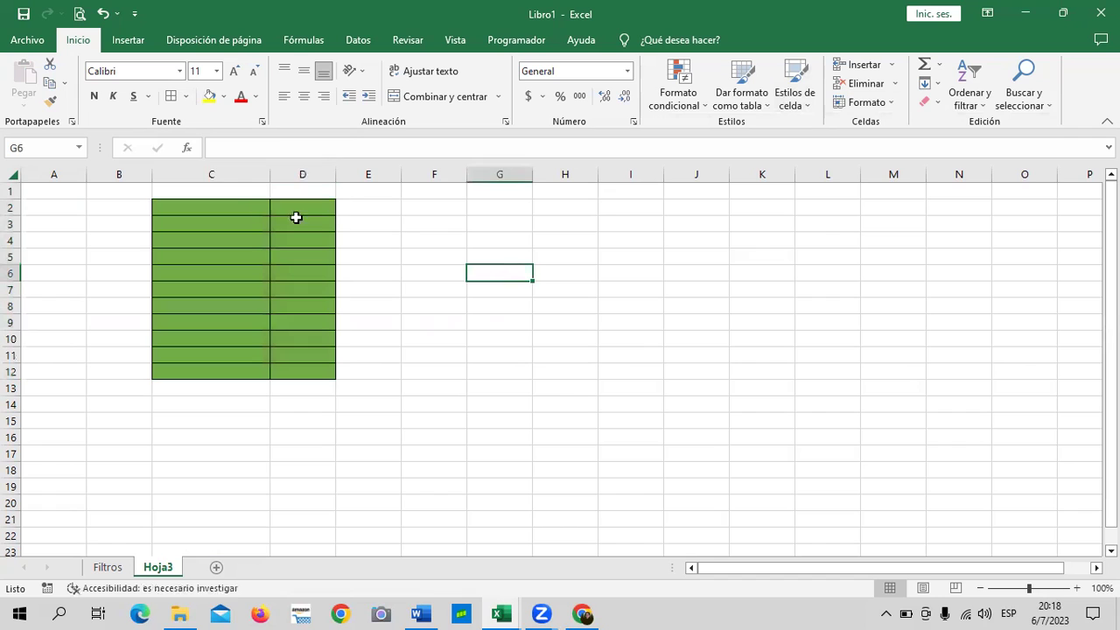
# Enter the headers ZONA in C2 and VENTAS in D2.
pyautogui.click(233, 204)
pyautogui.write('zona')
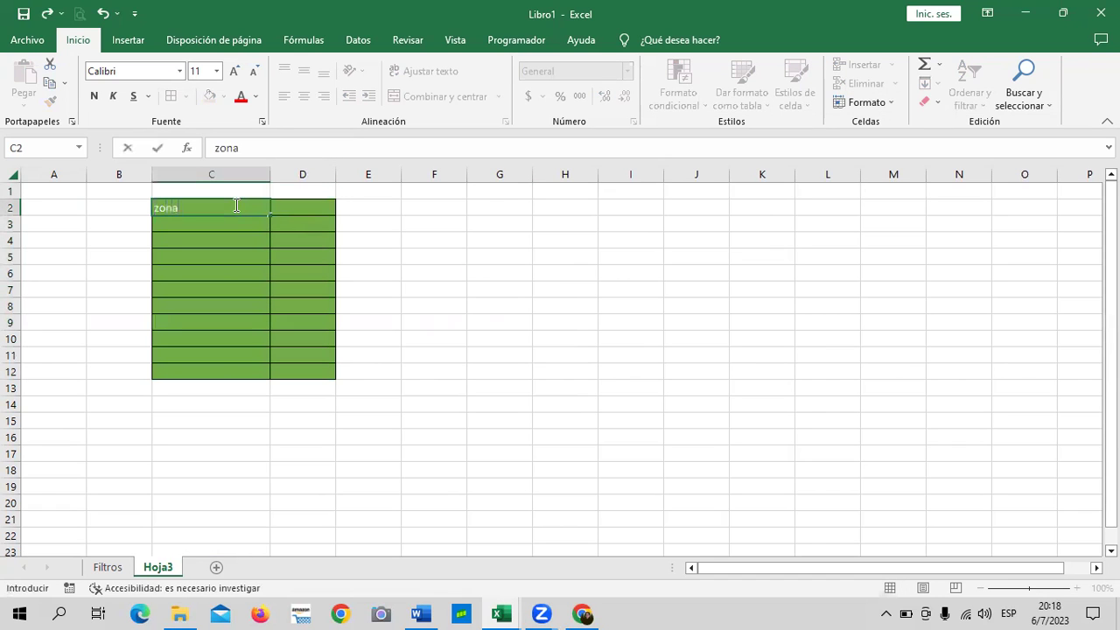
pyautogui.press('BackSpace')
pyautogui.press('capslock')
pyautogui.press('Tab')
pyautogui.write('V')
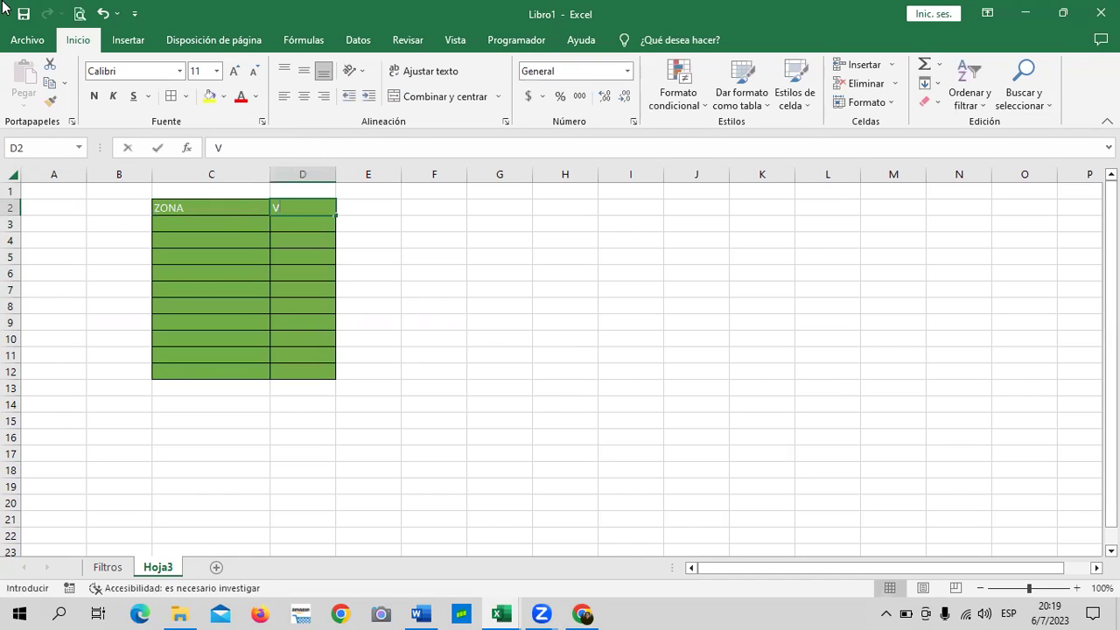
pyautogui.write('ENTAS')
pyautogui.press('Return')
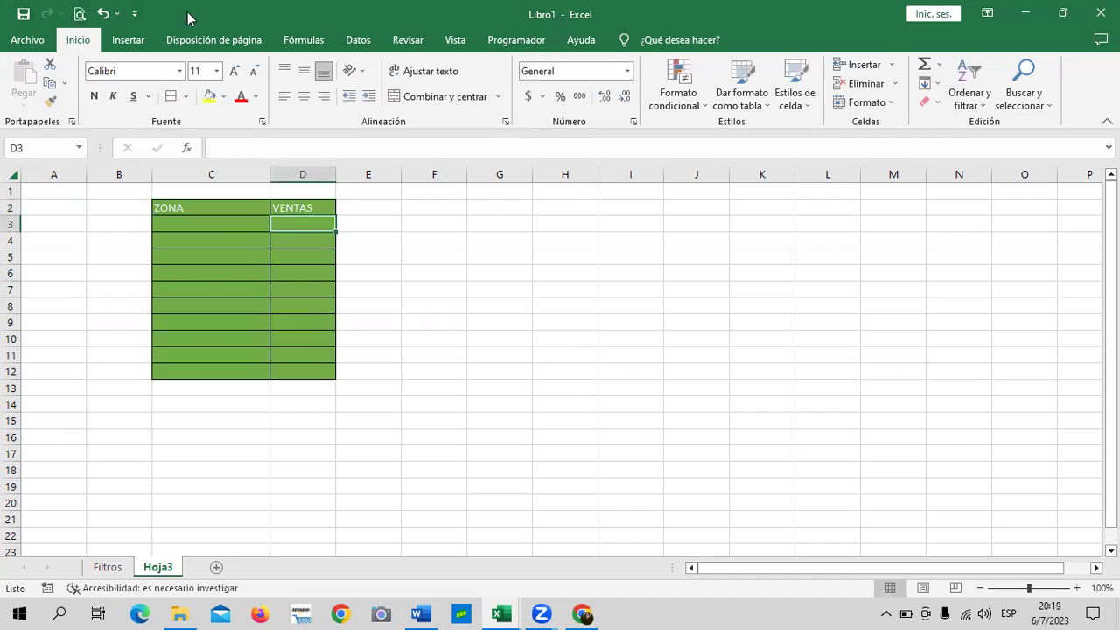
# Set C2:D12 to 14-point text, widen column D, and centre the ZONA and VENTAS headers.
pyautogui.moveTo(215, 208); pyautogui.dragTo(330, 374)
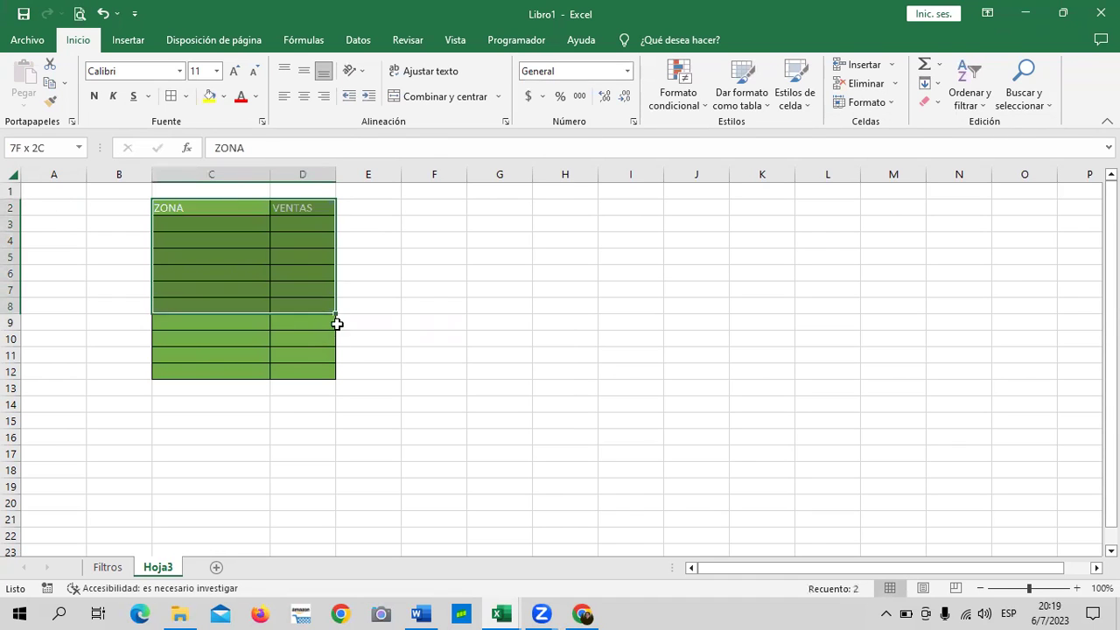
pyautogui.click(234, 72)
pyautogui.click(234, 72)
pyautogui.moveTo(336, 174); pyautogui.dragTo(375, 166)
pyautogui.click(482, 288)
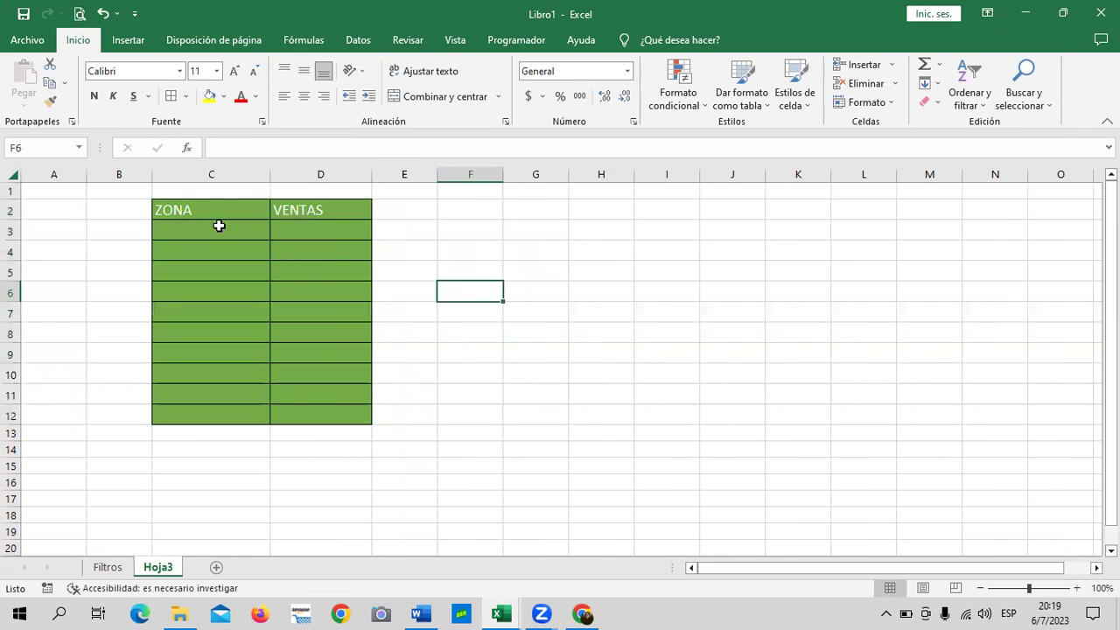
pyautogui.moveTo(230, 210); pyautogui.dragTo(282, 208)
pyautogui.click(304, 97)
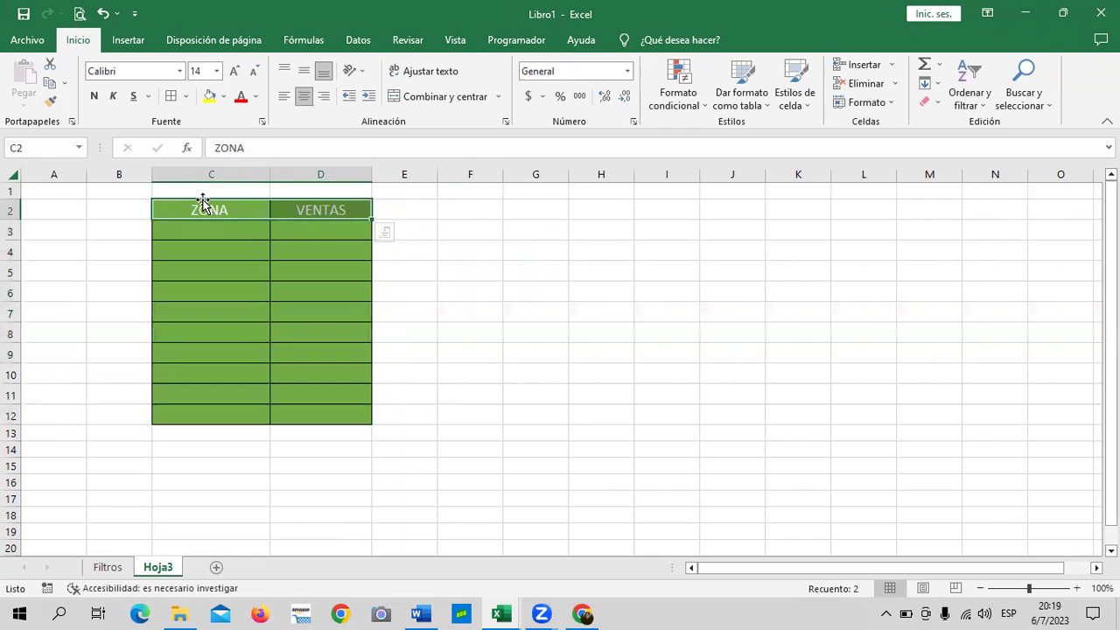
# Enter CHALATENANGO in C3 as the first zone.
pyautogui.click(184, 226)
pyautogui.write('CHALATENANGO')
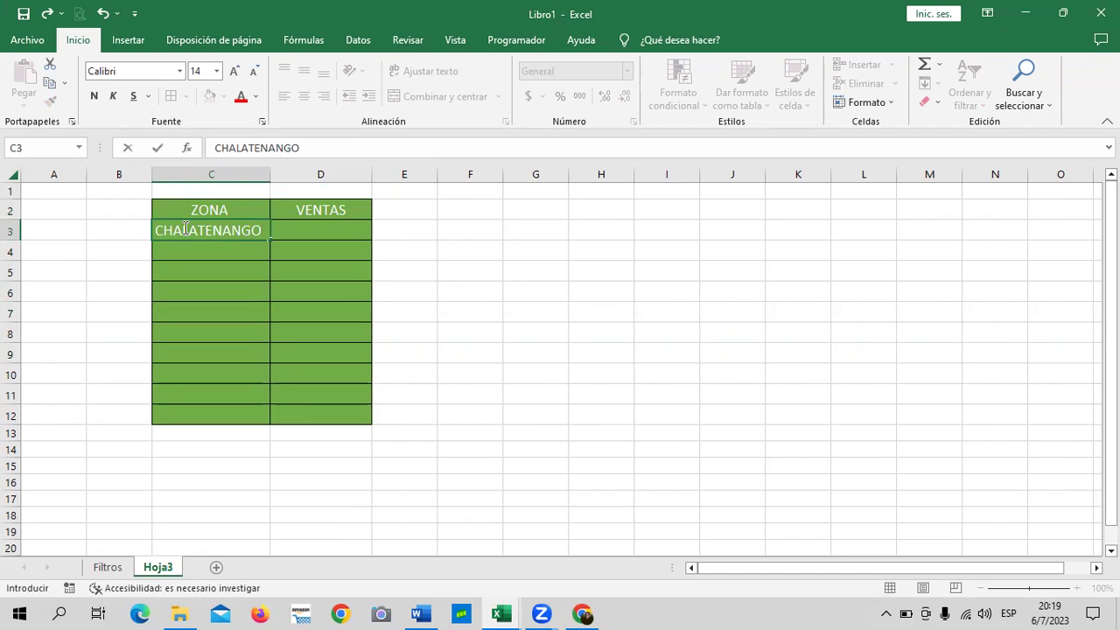
pyautogui.press('Return')
pyautogui.click(323, 227)
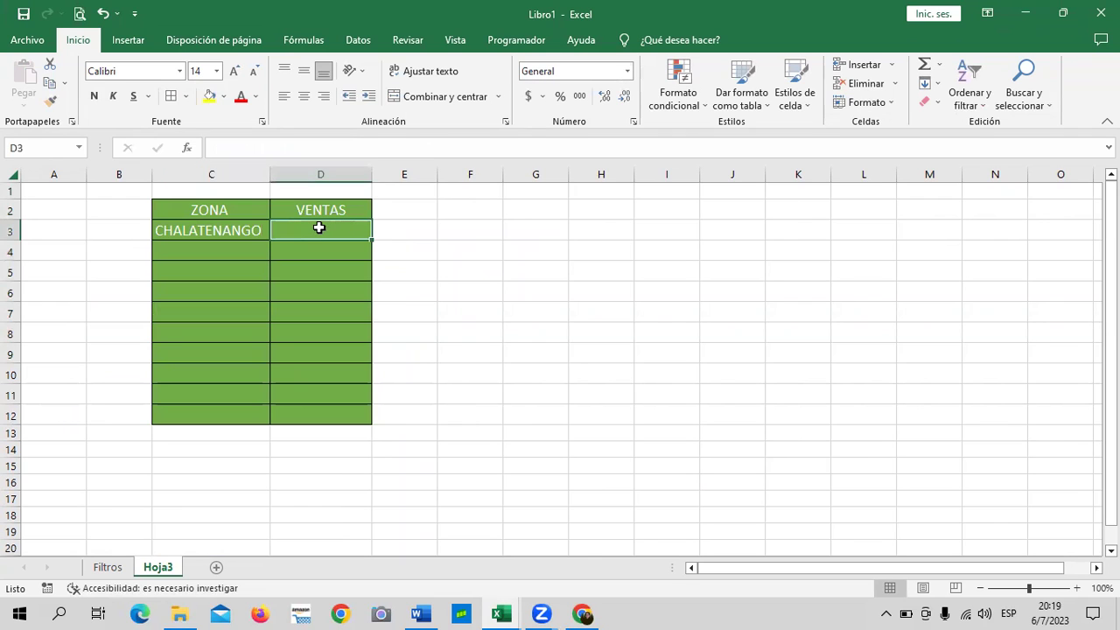
# Copy the $608,230.00 Pago total from C37 on Filtros and return to Hoja3.
pyautogui.rightClick(318, 231)
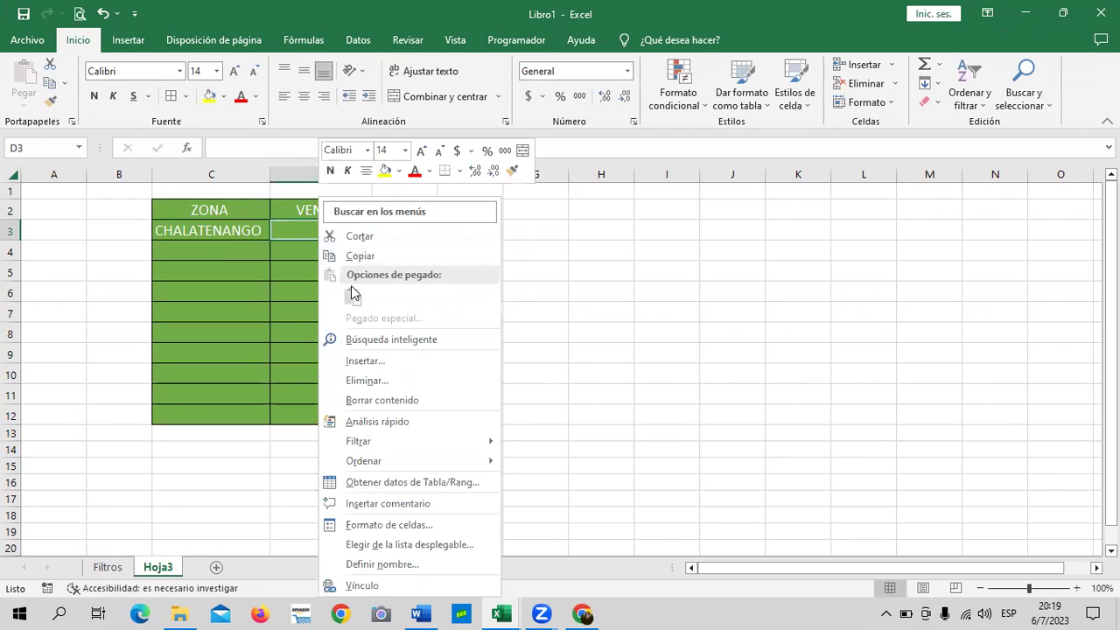
pyautogui.click(358, 256)
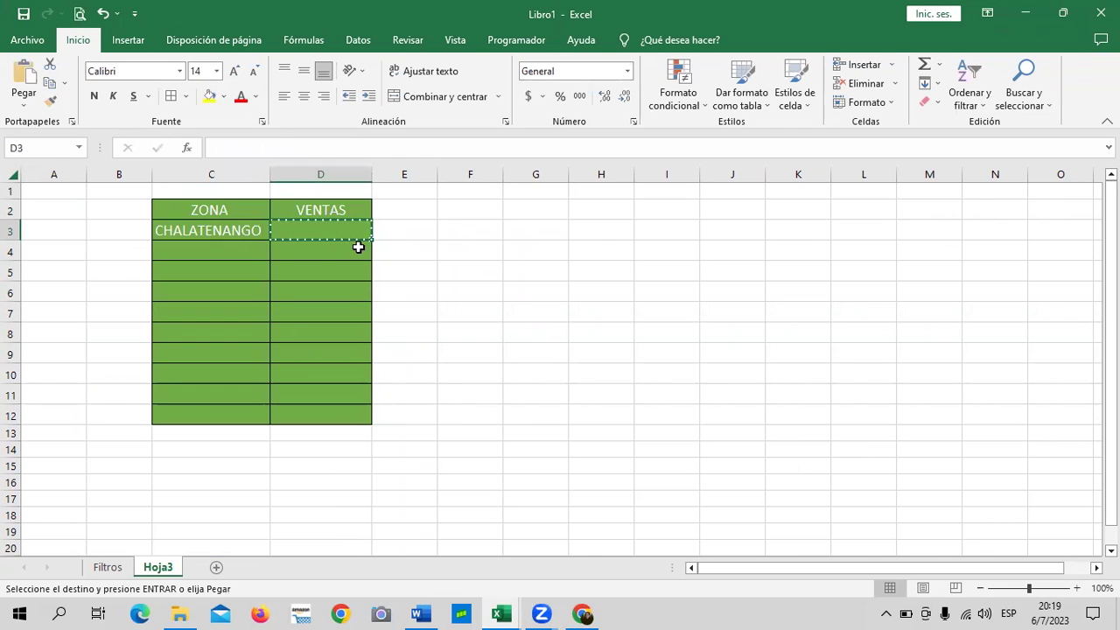
pyautogui.click(108, 567)
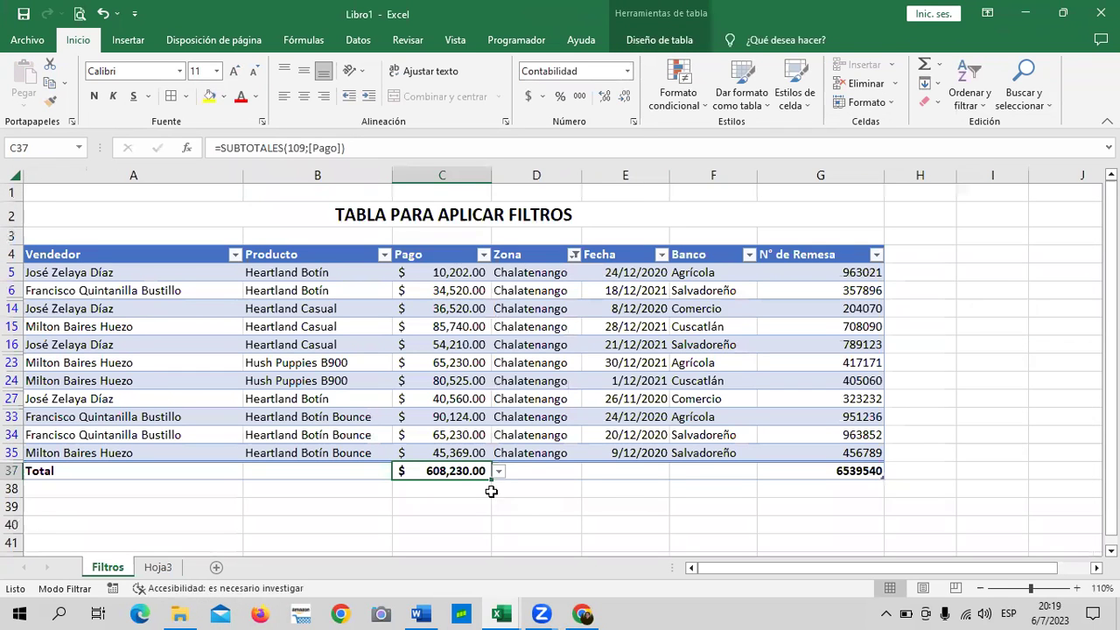
pyautogui.rightClick(464, 476)
pyautogui.click(525, 94)
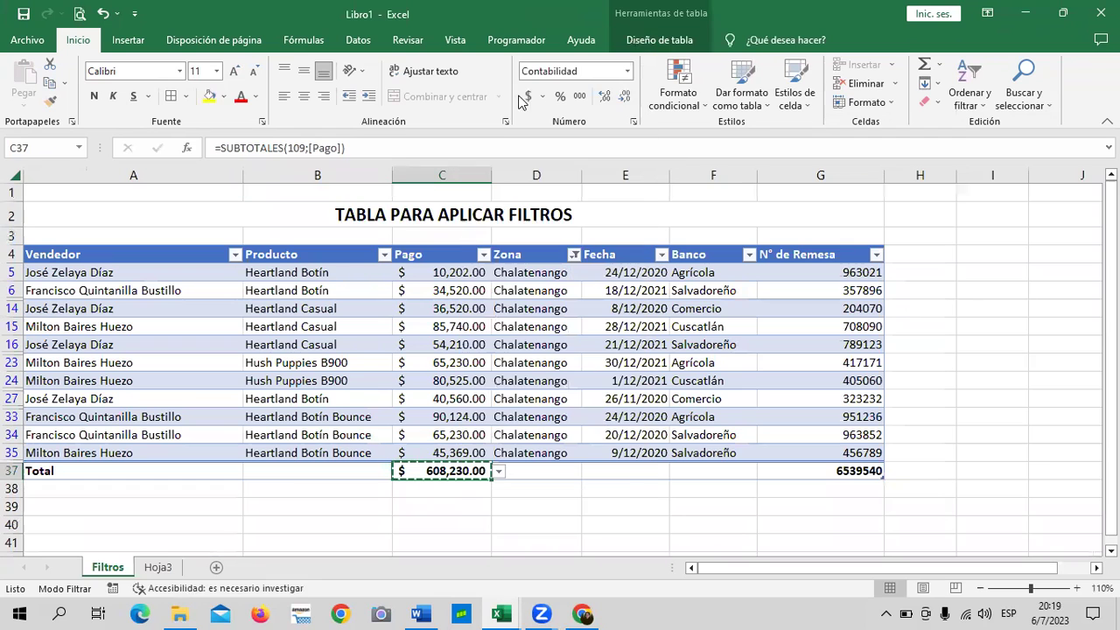
pyautogui.click(158, 567)
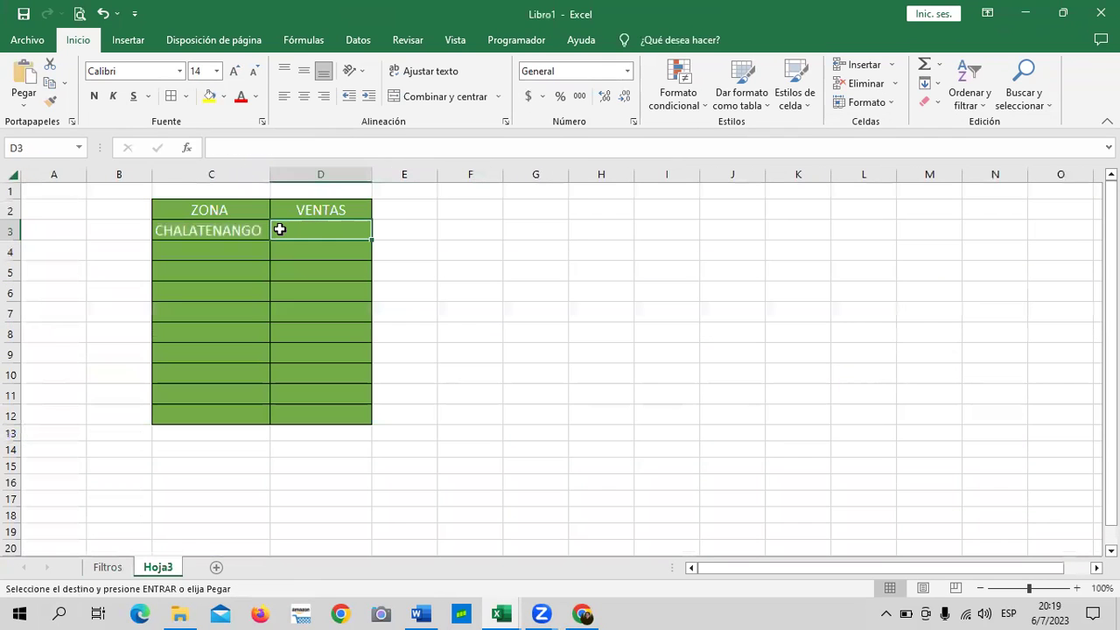
# Paste the Pago total formula into D3 and give it the green Énfasis6 style.
pyautogui.rightClick(279, 230)
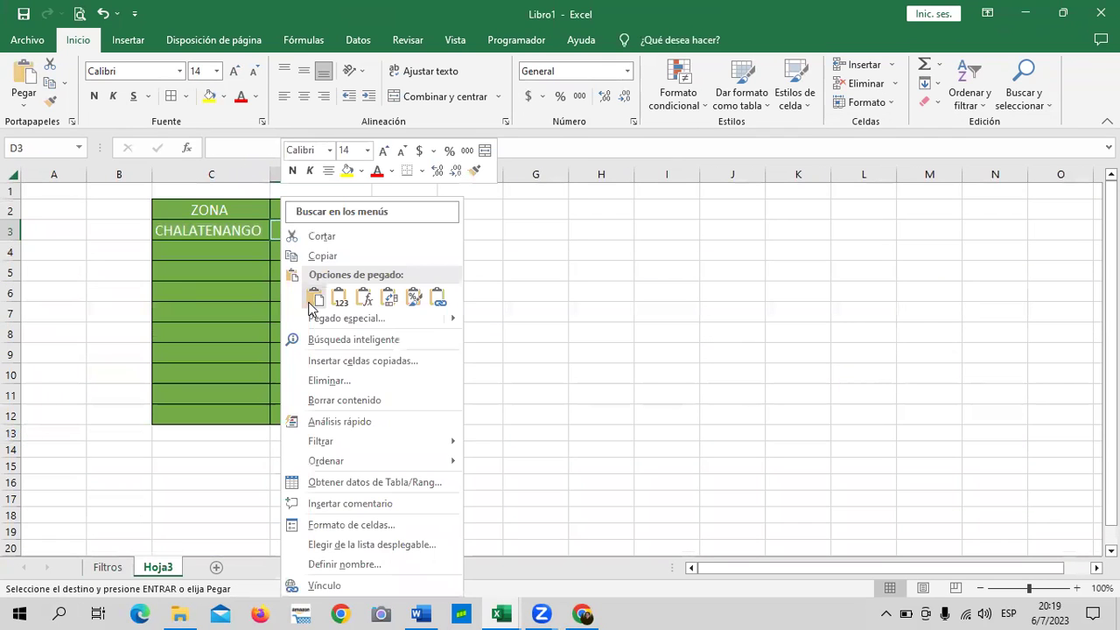
pyautogui.click(311, 299)
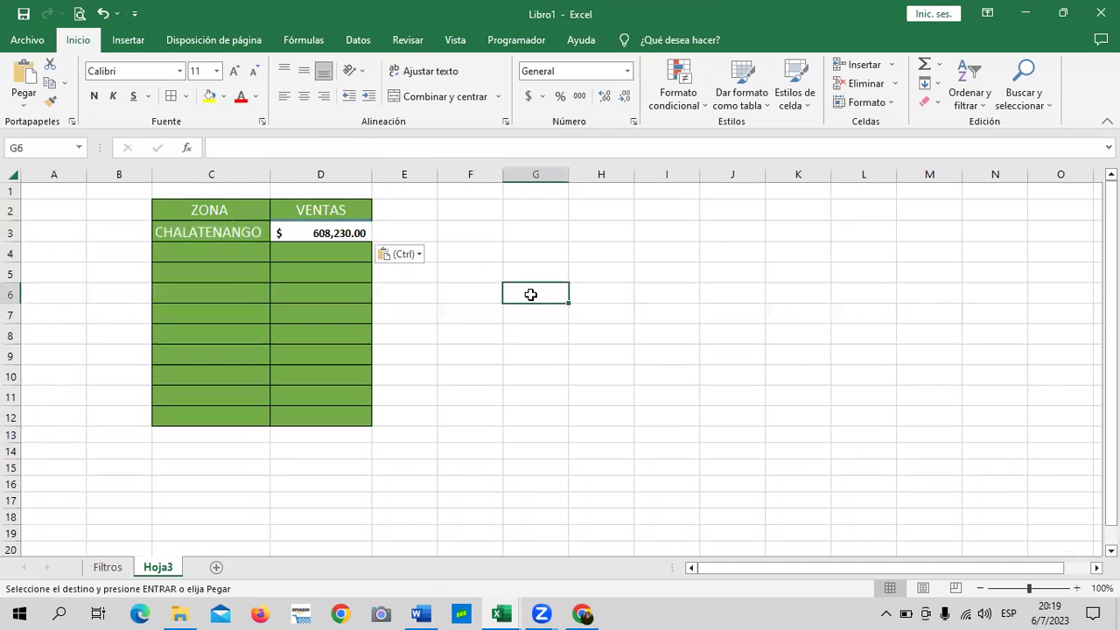
pyautogui.click(796, 98)
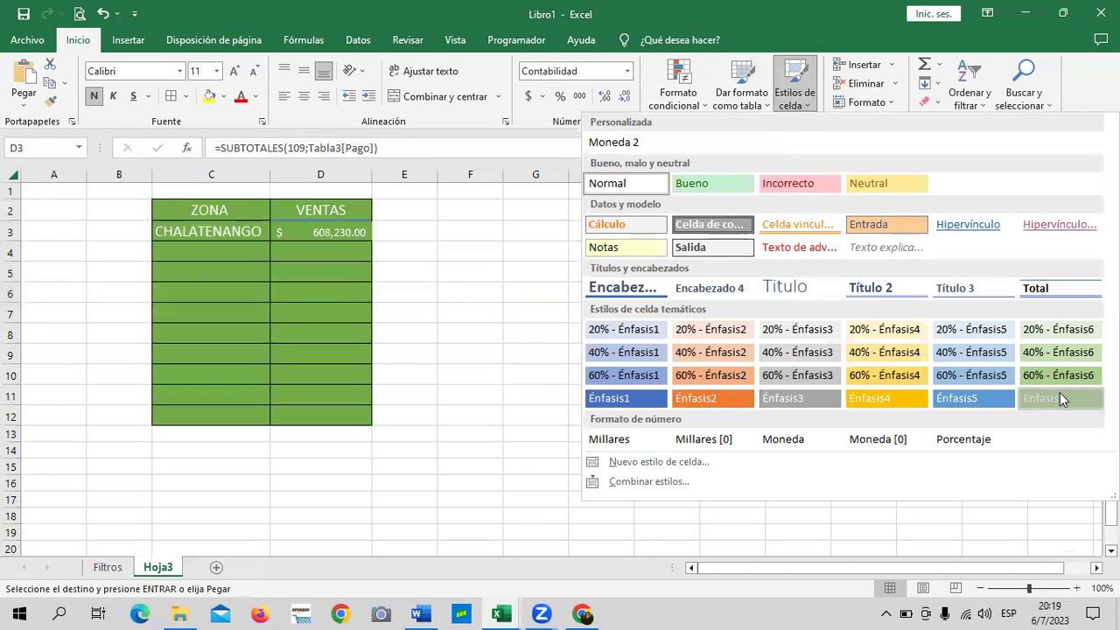
pyautogui.click(1059, 394)
pyautogui.click(657, 377)
# Enlarge the VENTAS cells D3:D12 to 14-point text.
pyautogui.moveTo(348, 233)
pyautogui.mouseDown()
pyautogui.moveTo(341, 428)
pyautogui.moveTo(341, 417)
pyautogui.mouseUp()
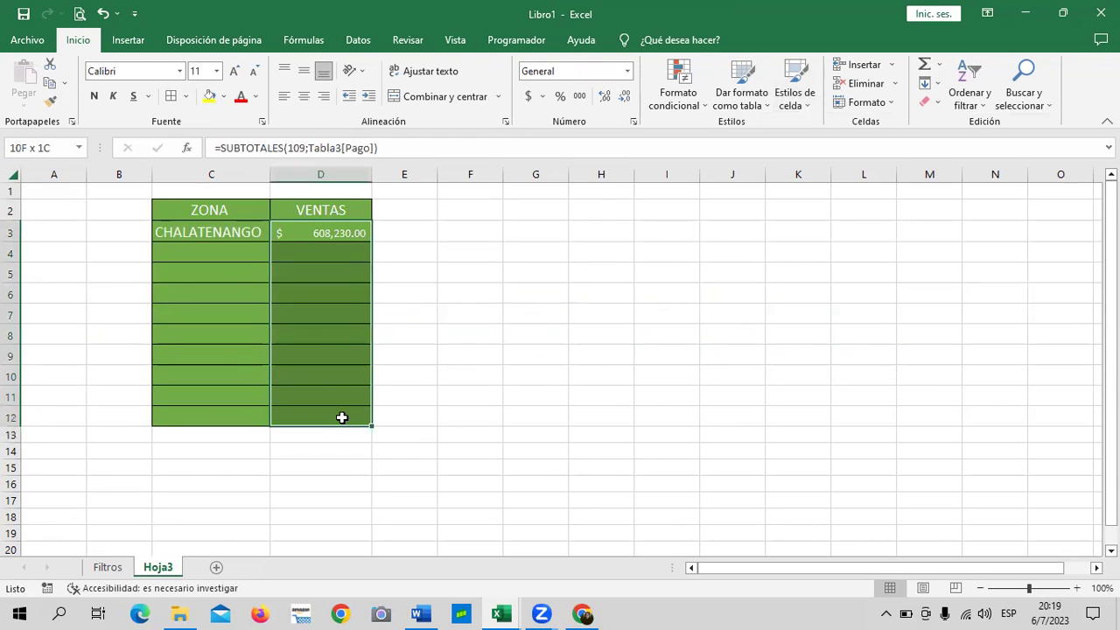
pyautogui.click(233, 74)
pyautogui.click(233, 74)
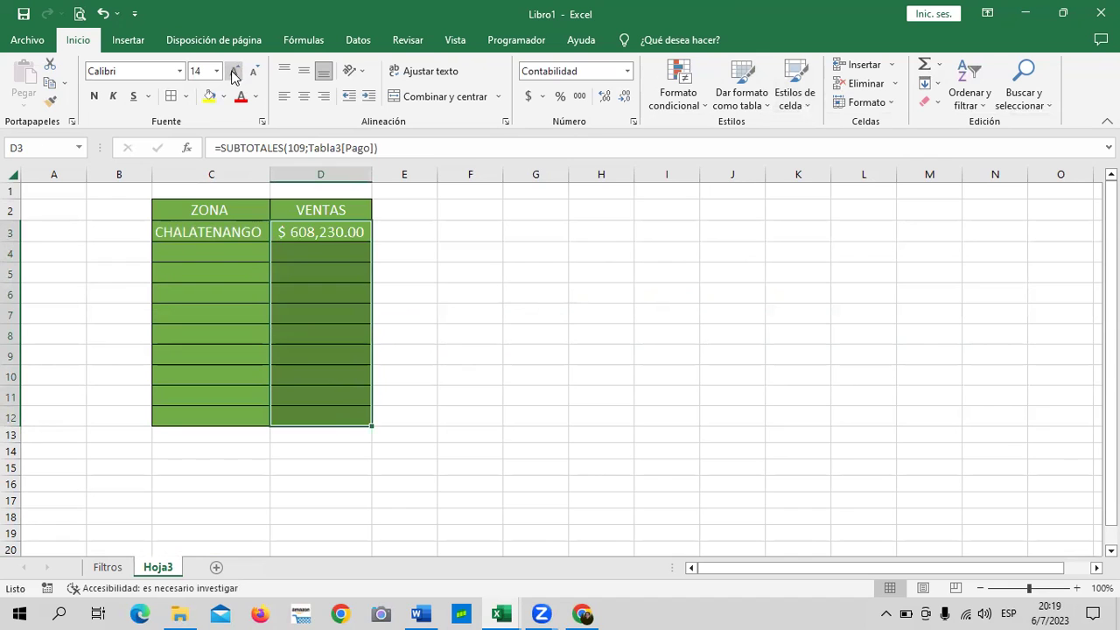
pyautogui.click(565, 329)
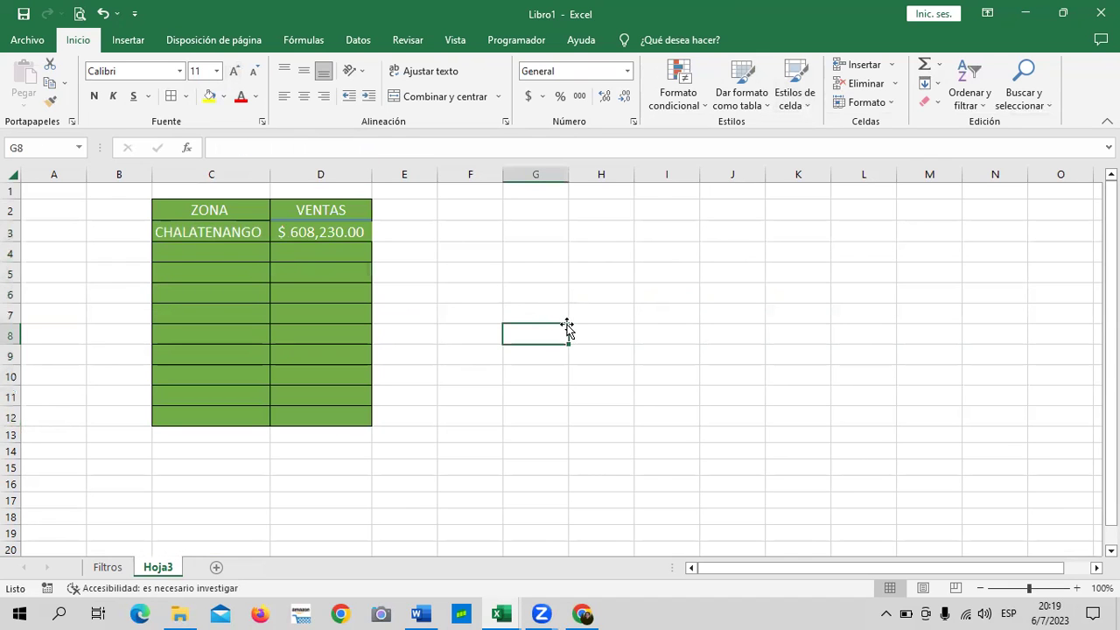
pyautogui.click(107, 567)
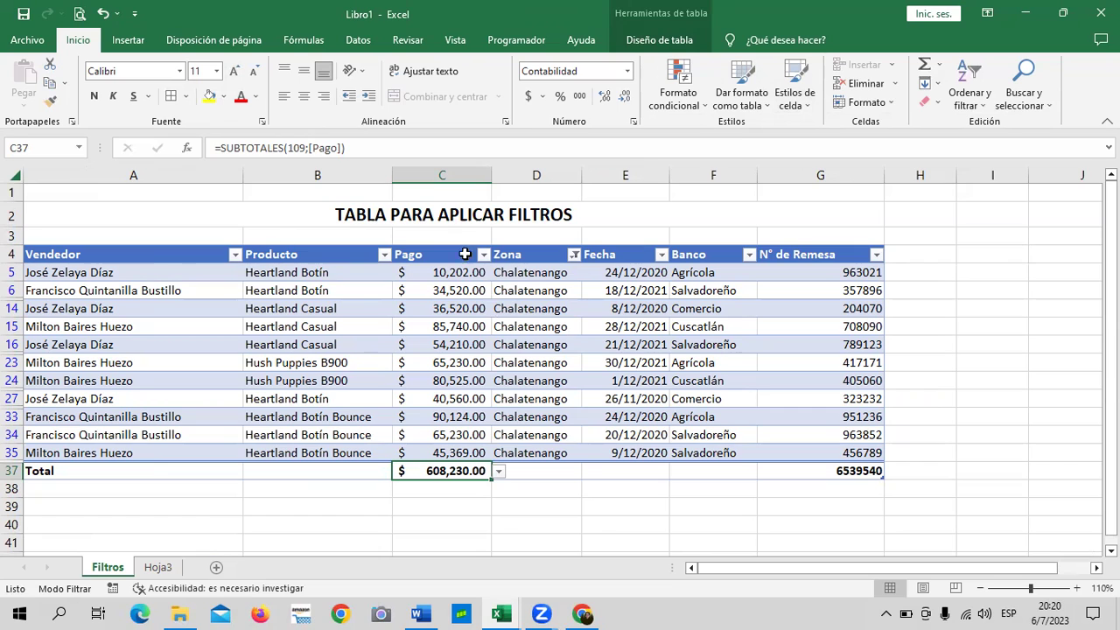
# Filter Tabla3 to San Miguel only and copy its $298,297.00 Pago total from C37.
pyautogui.click(574, 255)
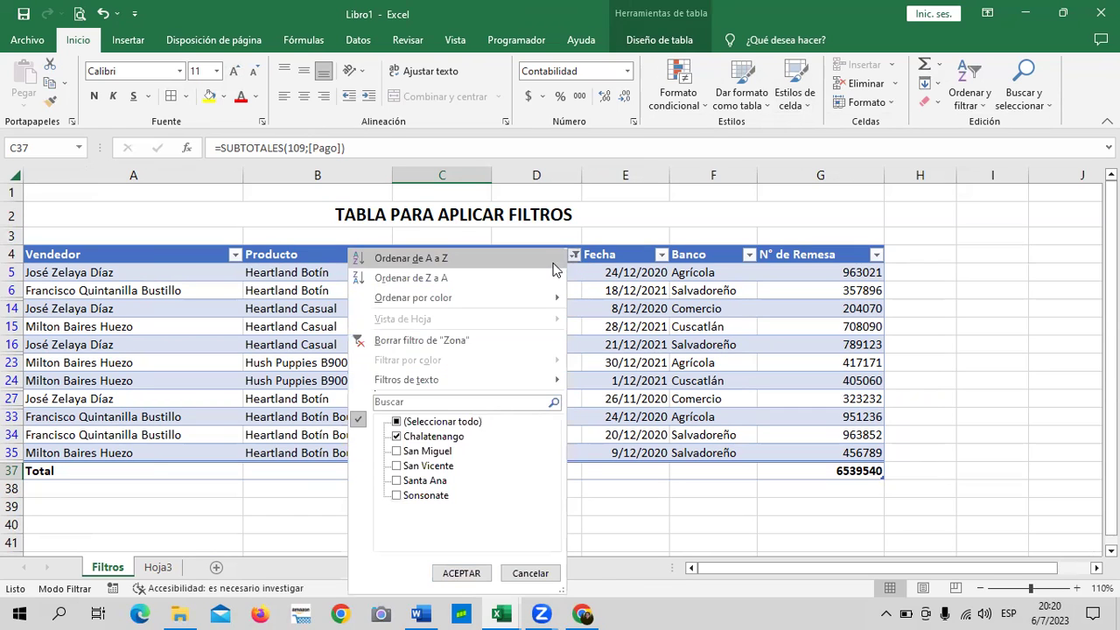
pyautogui.click(446, 423)
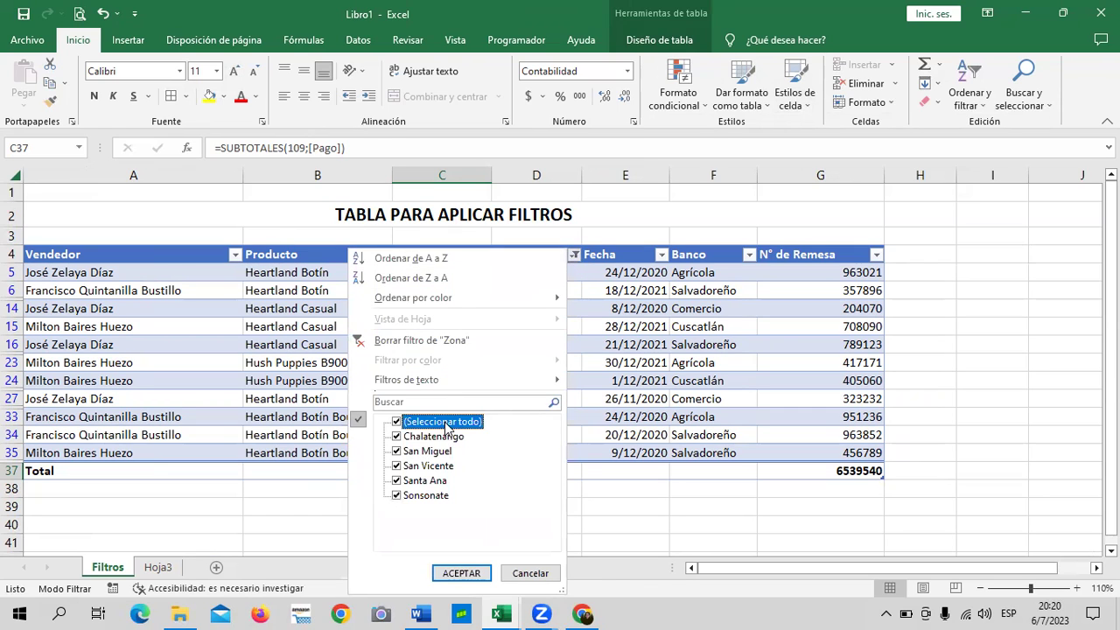
pyautogui.click(396, 437)
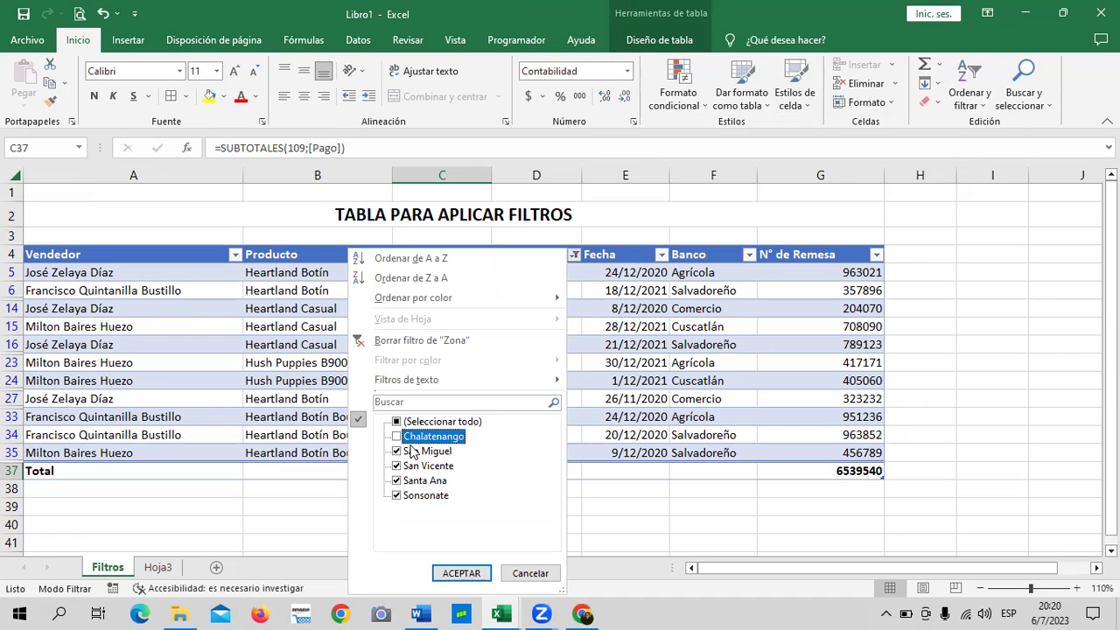
pyautogui.click(398, 421)
pyautogui.click(397, 422)
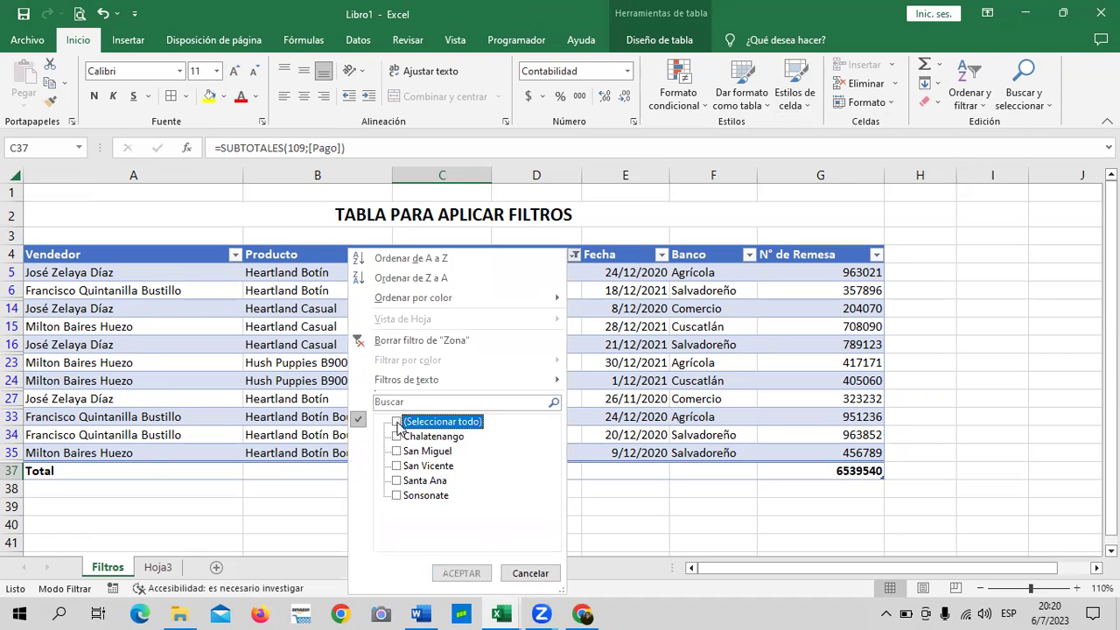
pyautogui.click(396, 451)
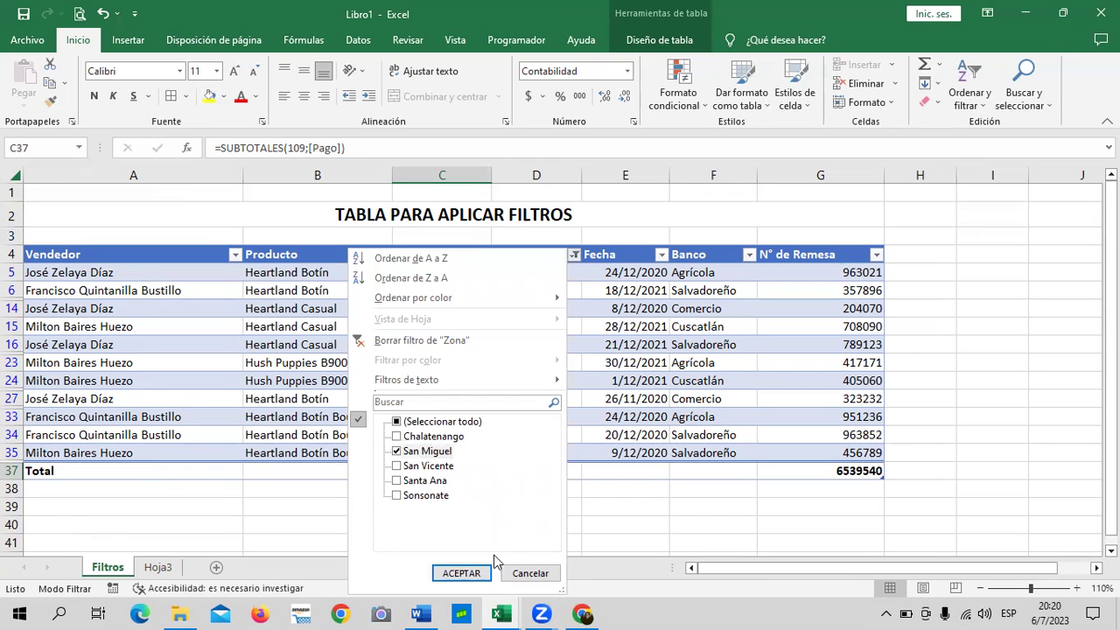
pyautogui.click(460, 573)
pyautogui.click(524, 477)
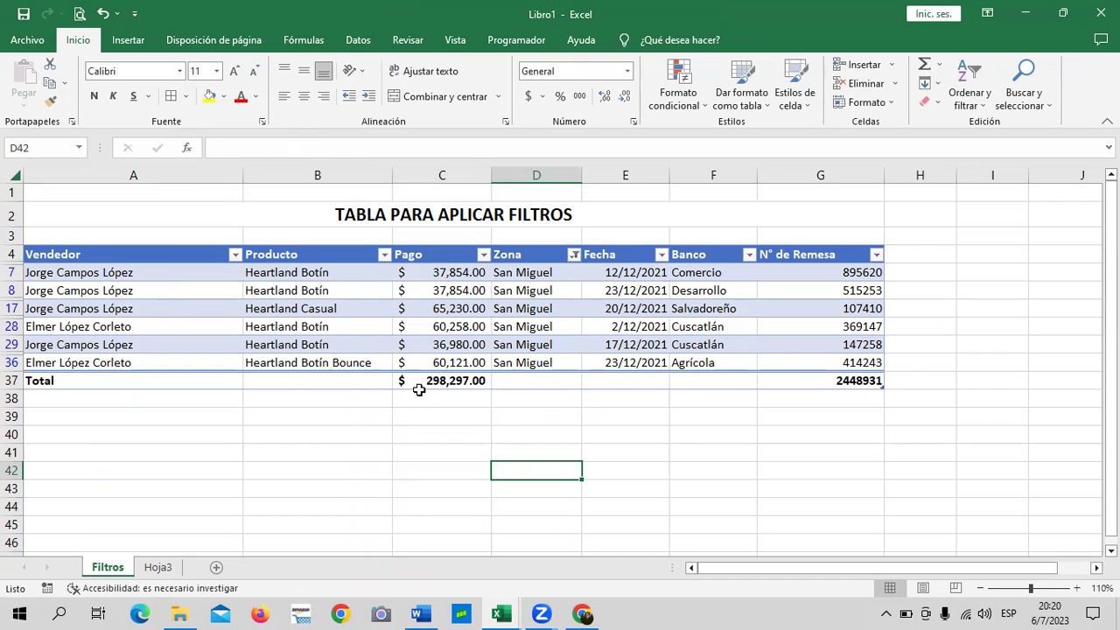
pyautogui.rightClick(426, 382)
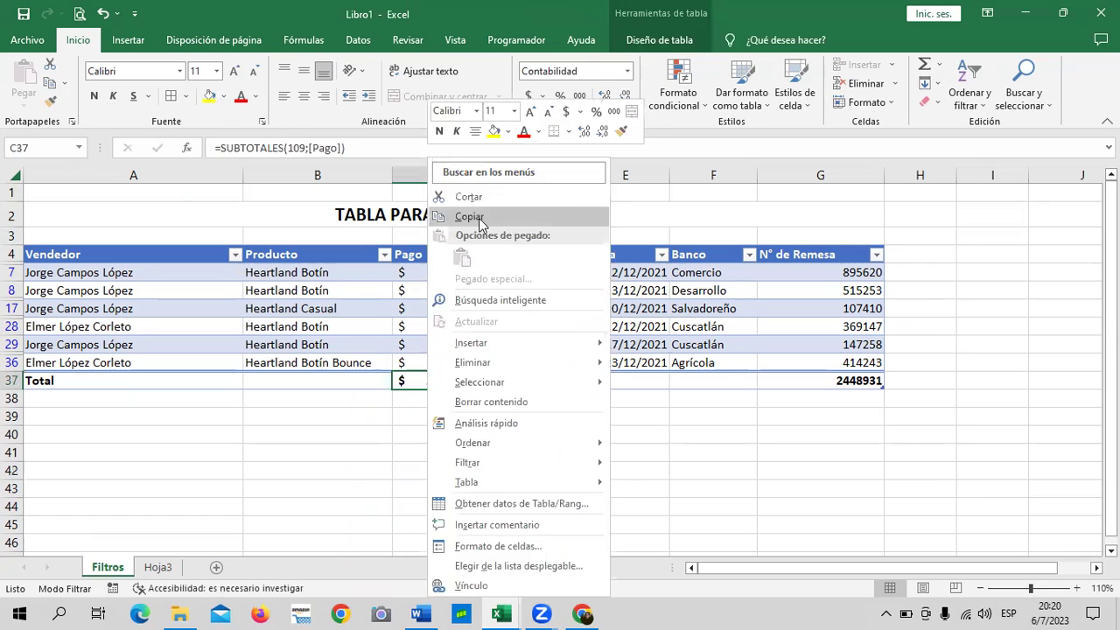
pyautogui.click(480, 222)
# Paste the San Miguel Pago total into D4 on Hoja3.
pyautogui.click(158, 567)
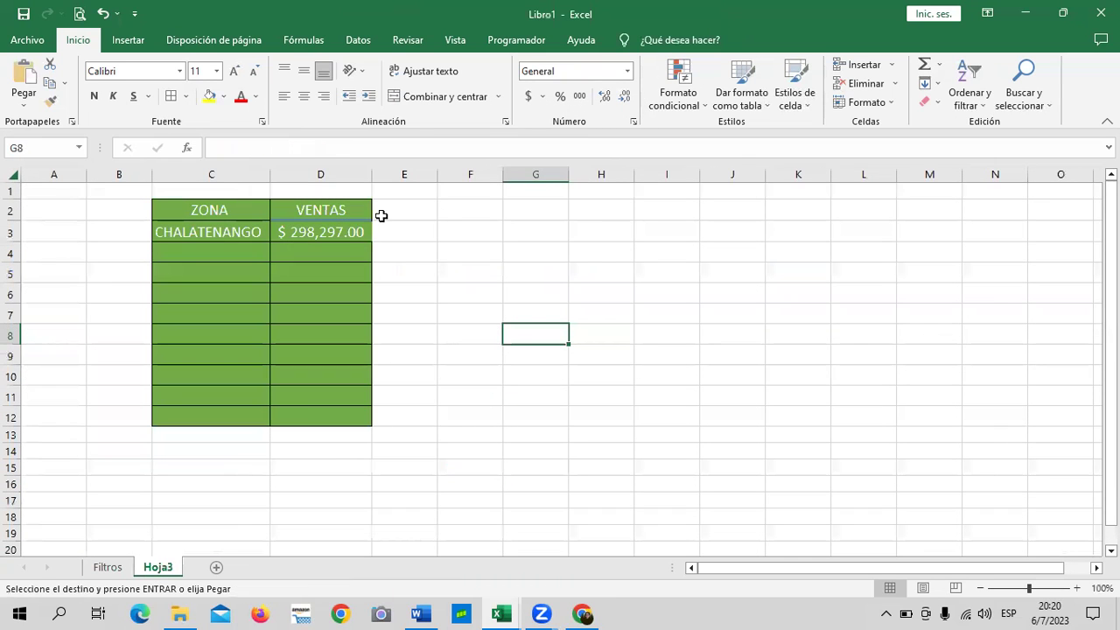
pyautogui.click(340, 249)
pyautogui.rightClick(340, 249)
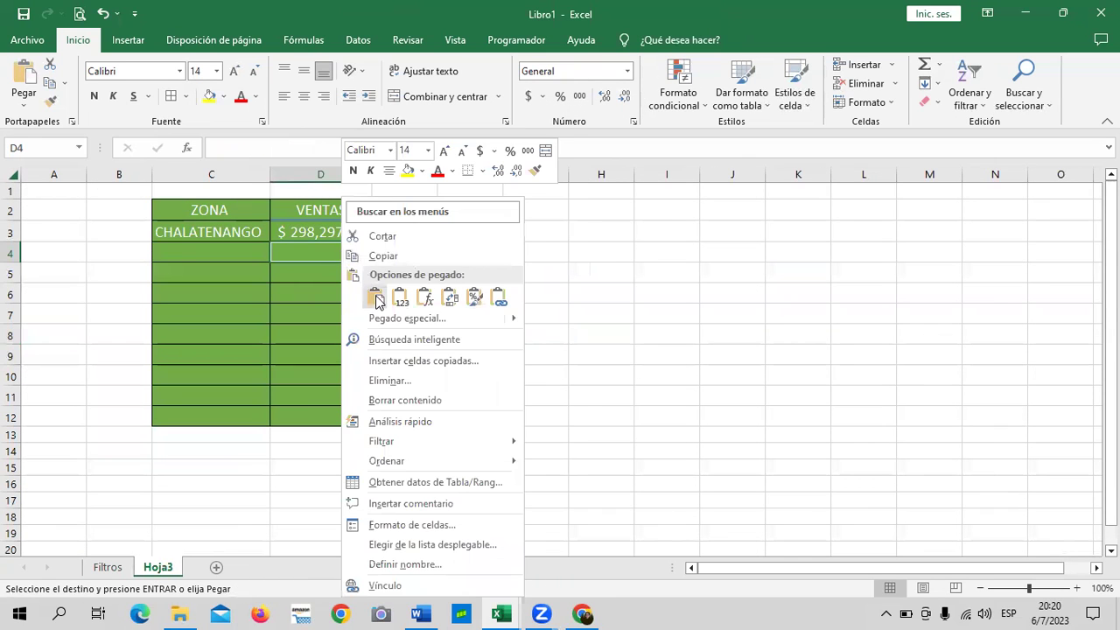
pyautogui.click(377, 298)
pyautogui.moveTo(455, 417); pyautogui.dragTo(450, 398)
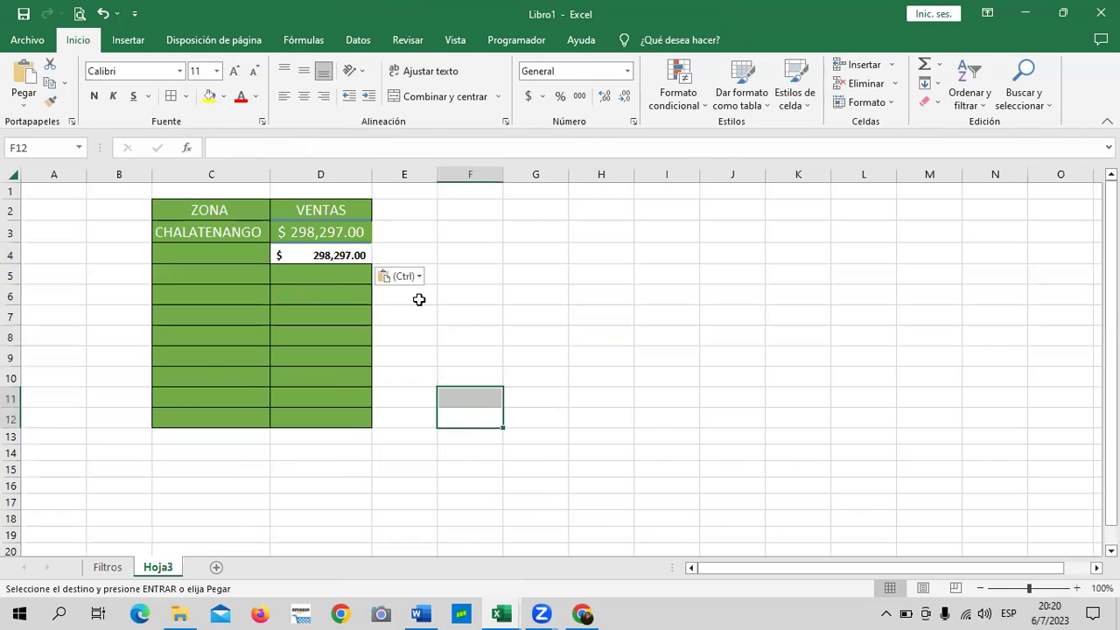
pyautogui.click(345, 234)
pyautogui.click(325, 253)
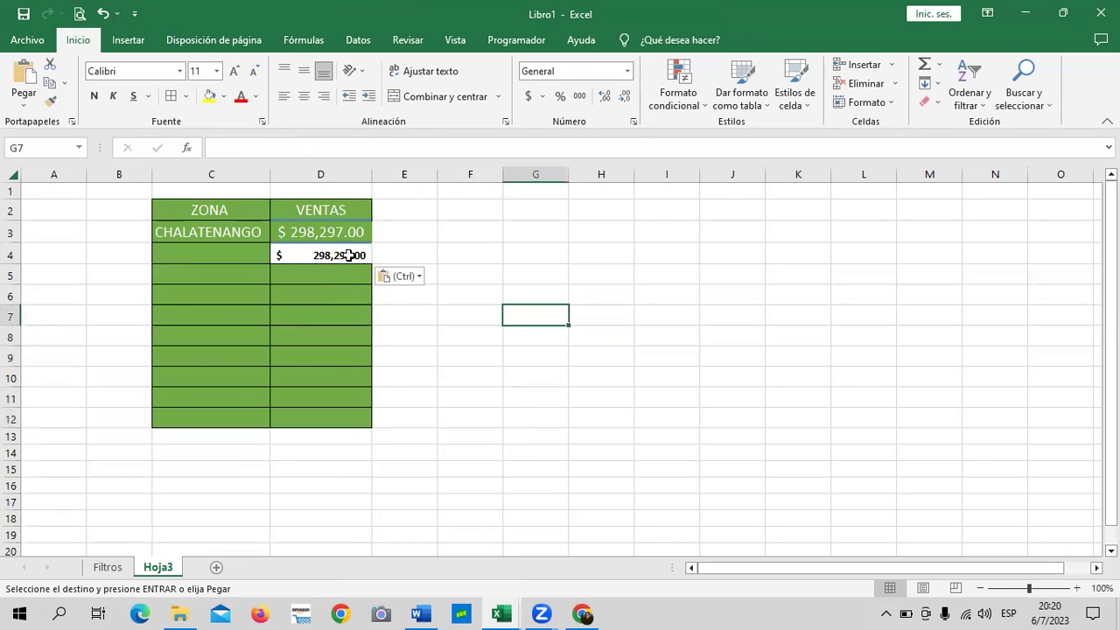
# Enlarge the D4 total's text to 14 points.
pyautogui.click(349, 254)
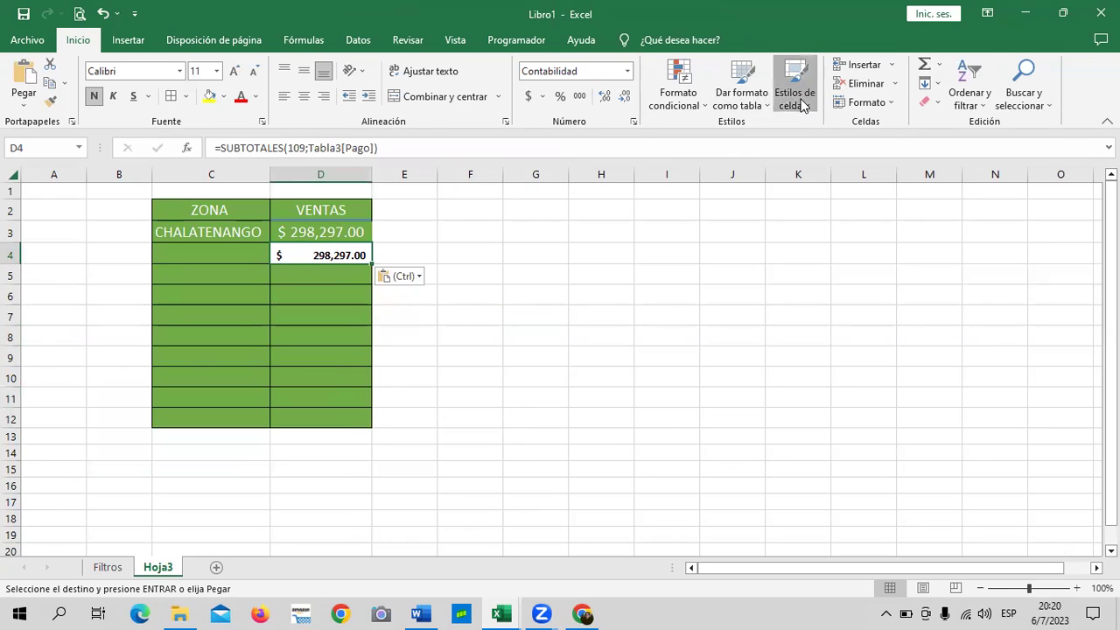
pyautogui.click(801, 105)
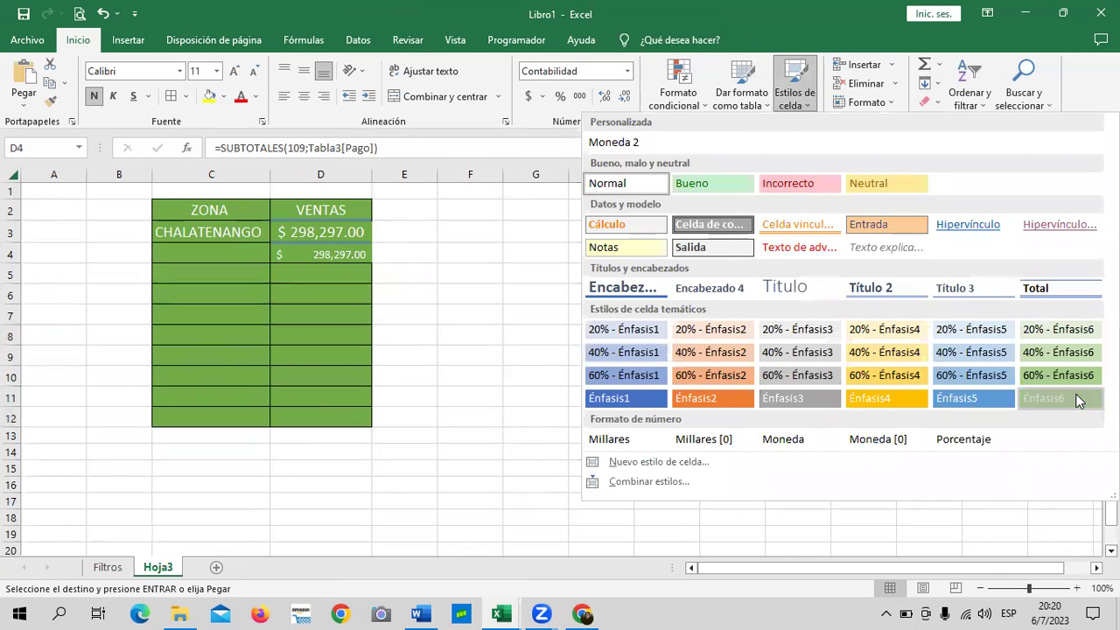
pyautogui.press('Escape')
pyautogui.click(235, 72)
pyautogui.click(234, 71)
# Label the second row SAN MIGUEL in C4 and confirm D3 and D4 hold SUBTOTALES formulas.
pyautogui.click(175, 249)
pyautogui.write('SA')
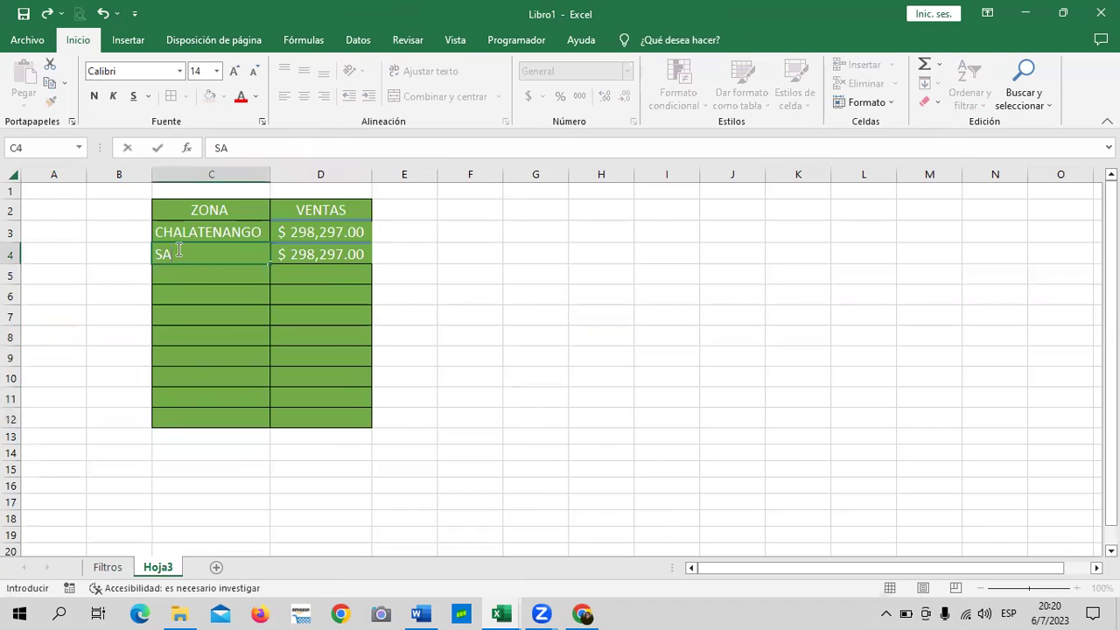
pyautogui.write('N MIGUEL')
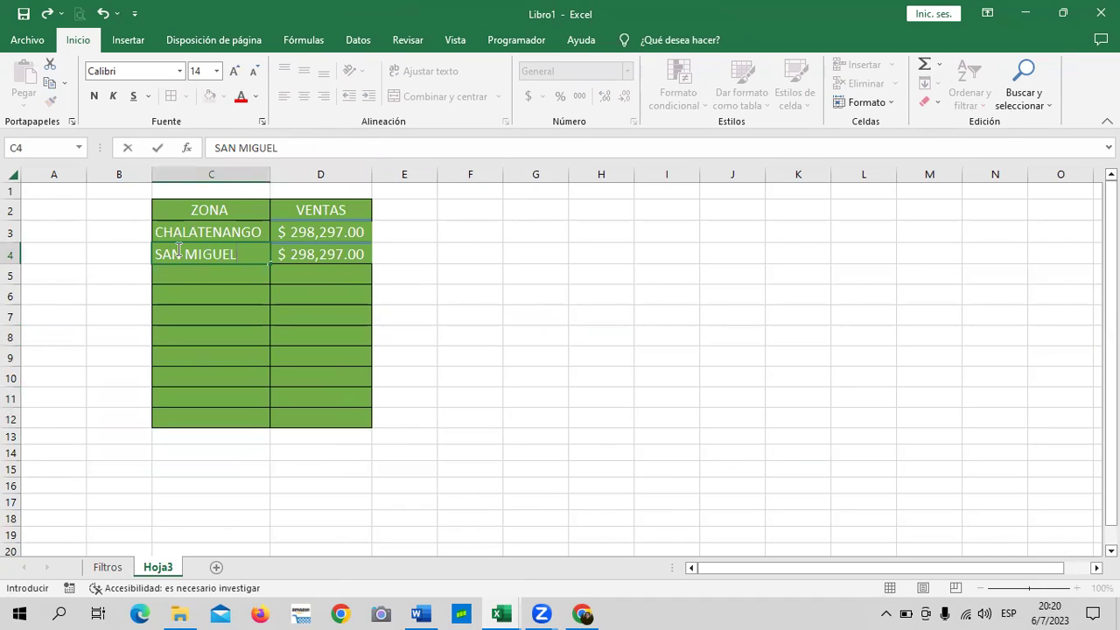
pyautogui.press('Return')
pyautogui.click(482, 312)
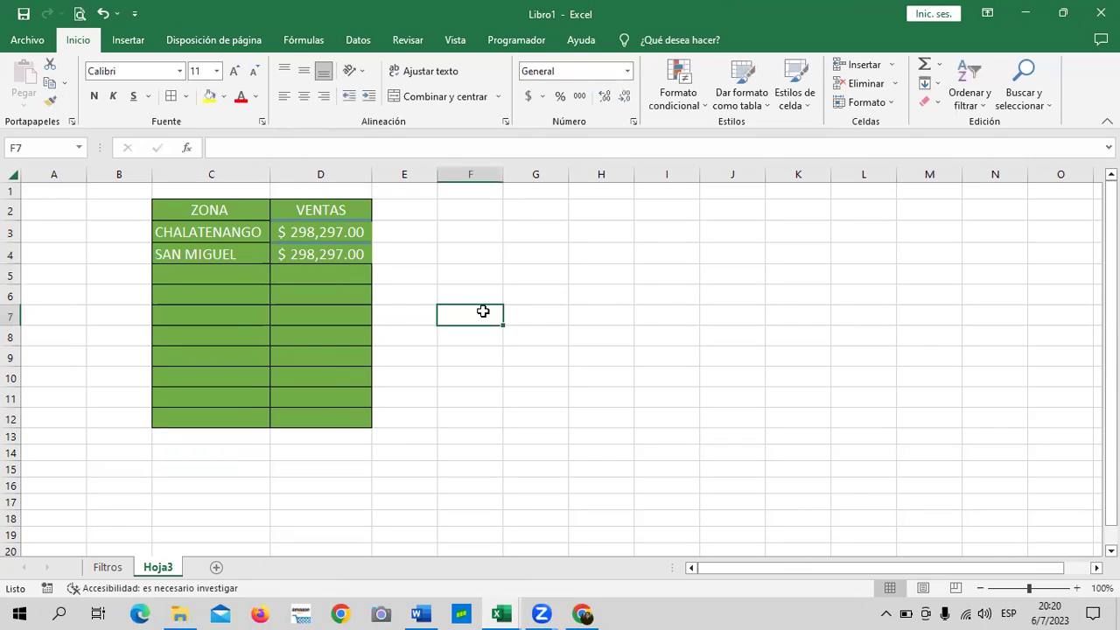
pyautogui.click(351, 237)
pyautogui.click(343, 256)
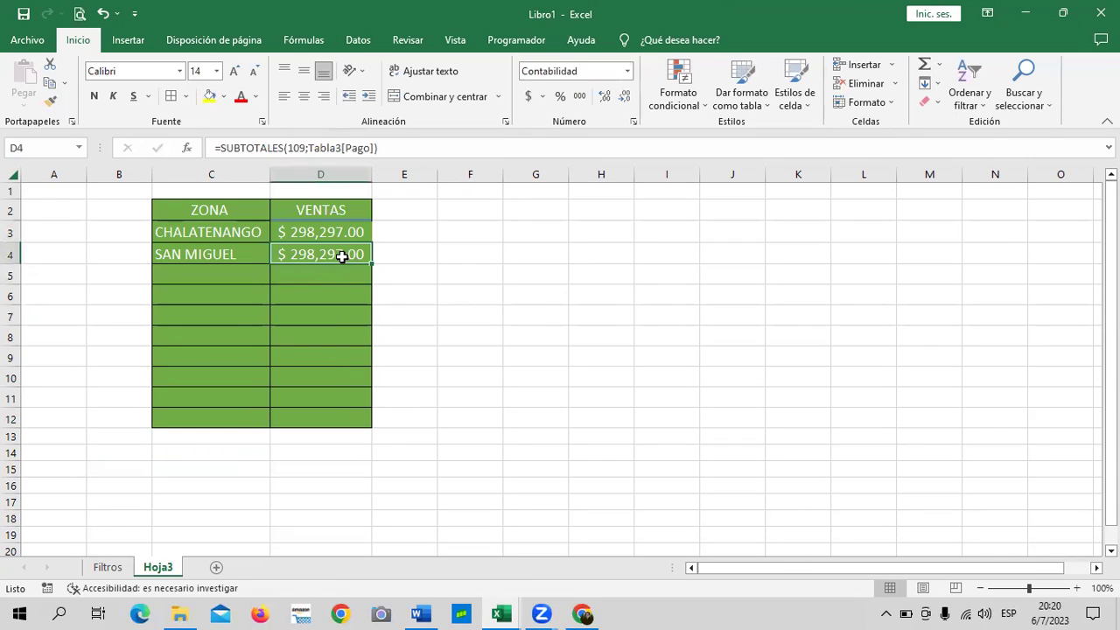
# Filter the Filtros table's Zona column back to Chalatenango only.
pyautogui.click(115, 568)
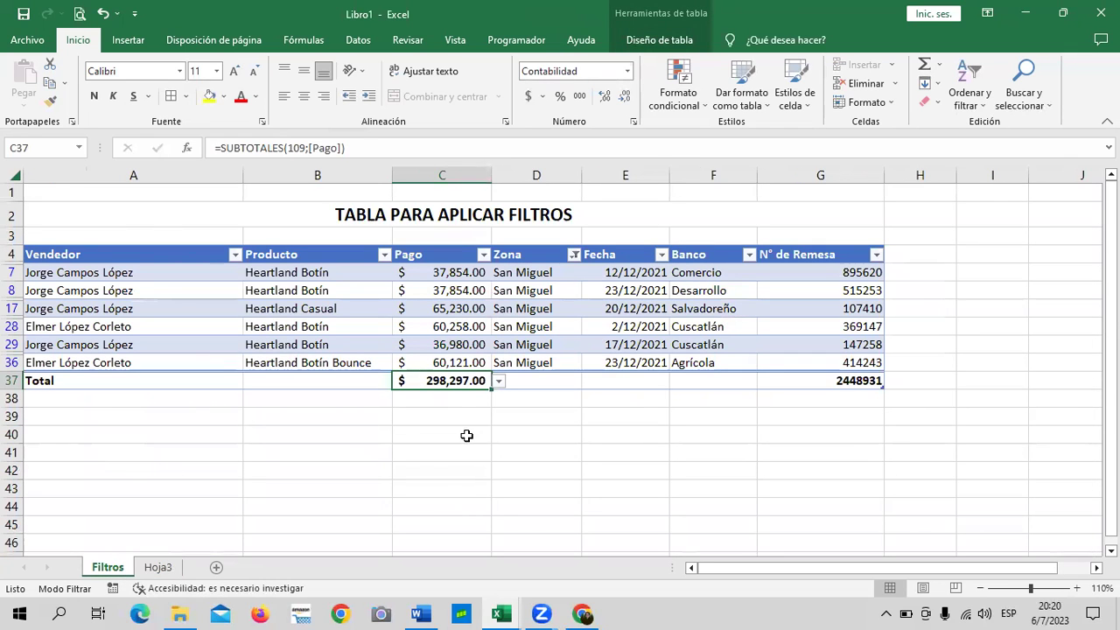
pyautogui.click(154, 568)
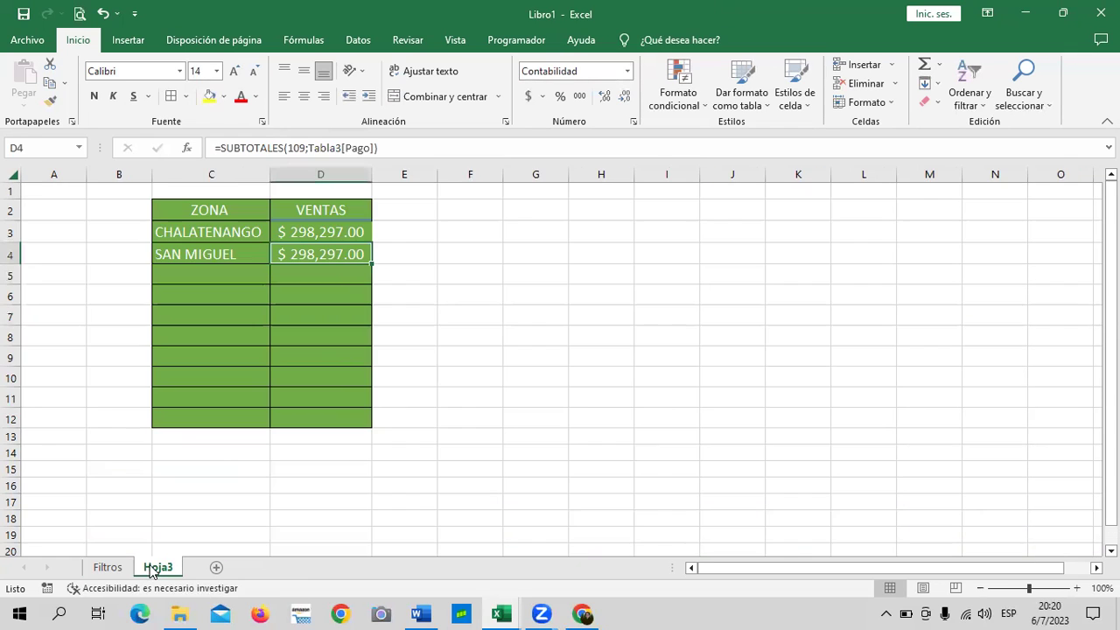
pyautogui.click(108, 567)
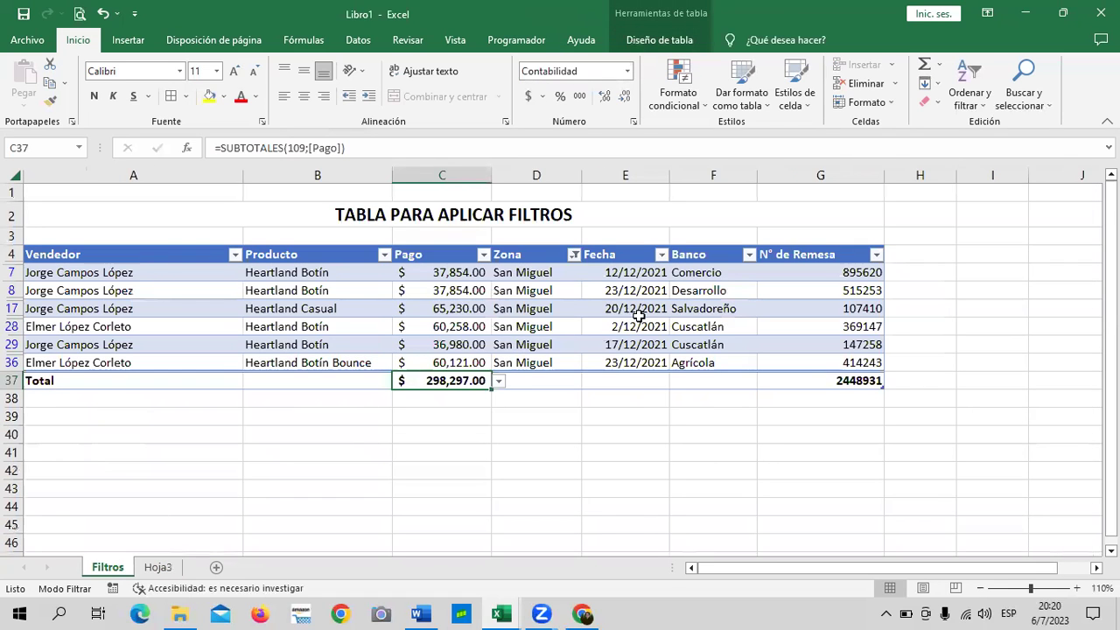
pyautogui.click(574, 255)
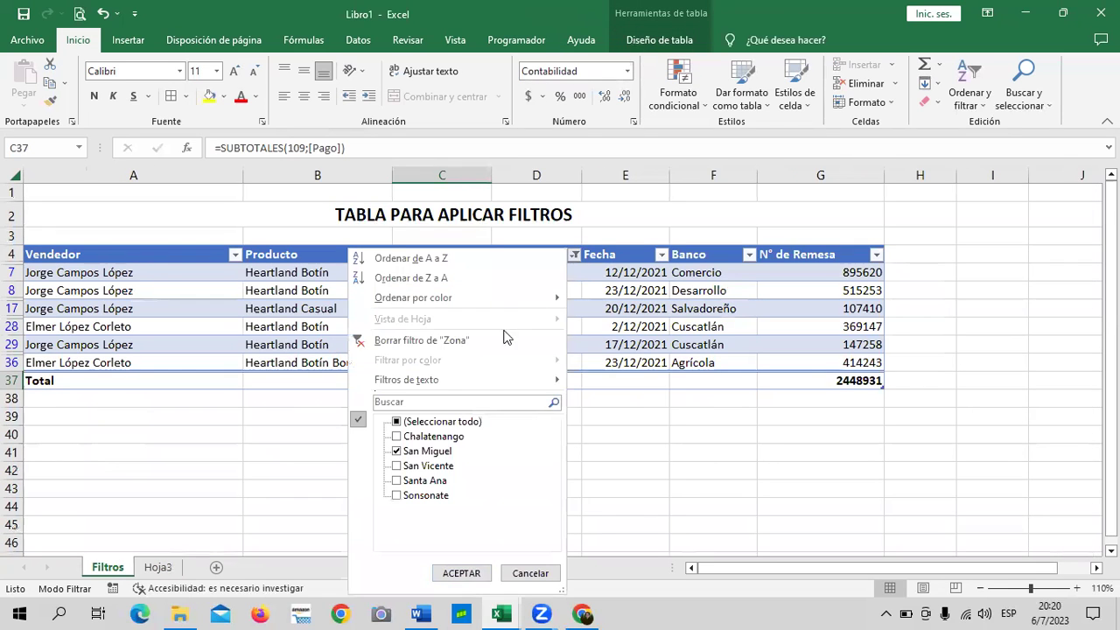
pyautogui.click(455, 423)
pyautogui.click(454, 422)
pyautogui.click(447, 437)
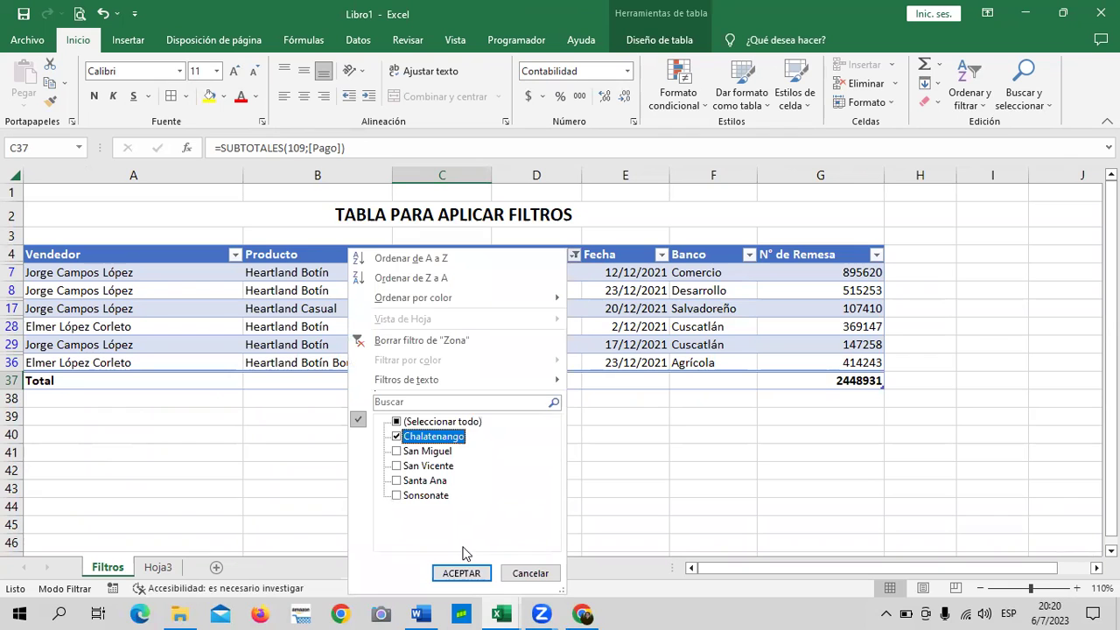
pyautogui.click(461, 572)
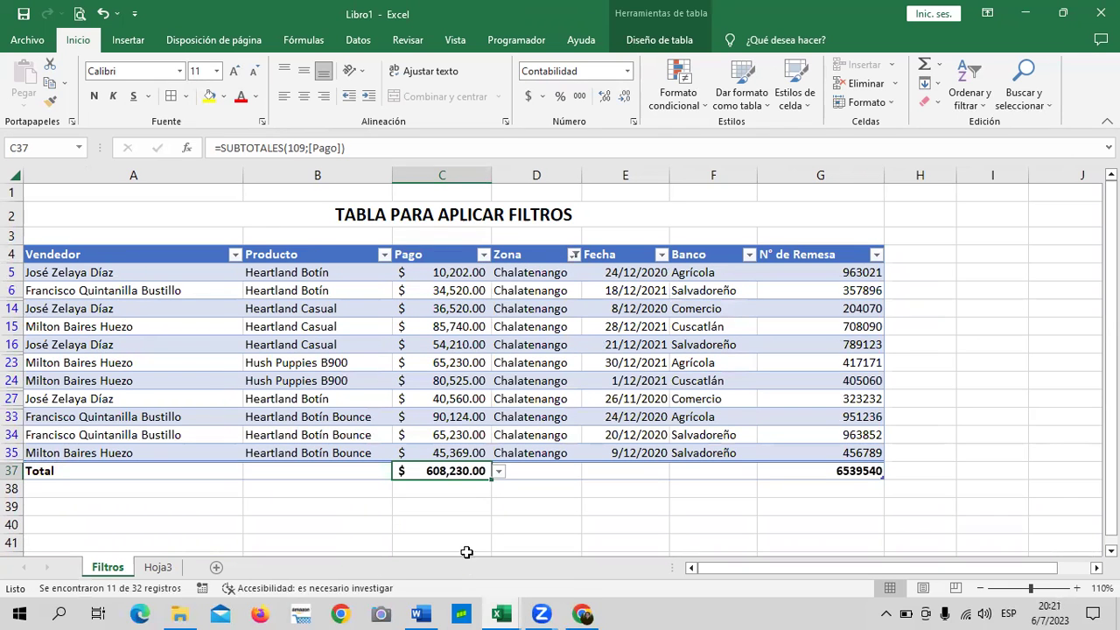
# Compare Hoja3's D3 and D4 VENTAS totals, now showing $608,230.00.
pyautogui.click(157, 567)
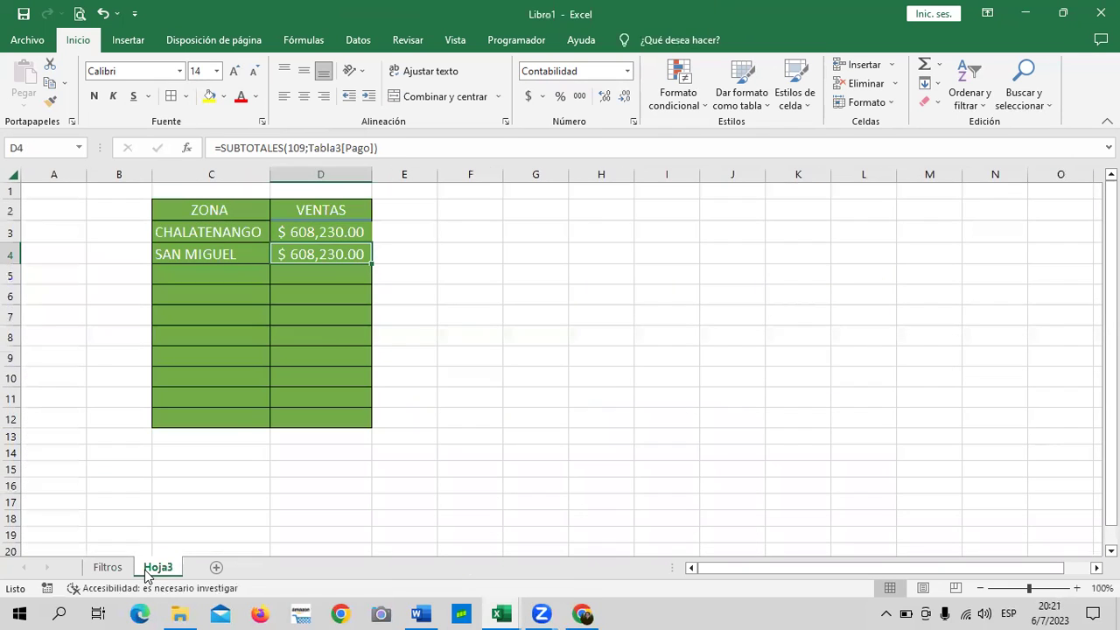
pyautogui.click(353, 233)
pyautogui.click(350, 254)
pyautogui.click(347, 232)
pyautogui.click(350, 254)
pyautogui.click(108, 567)
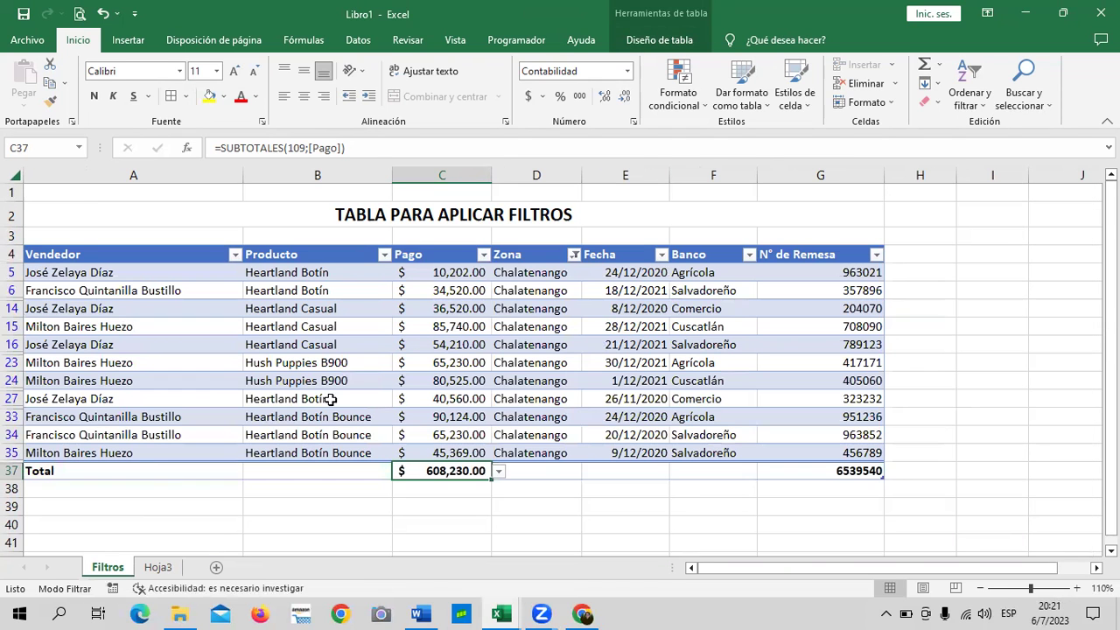
# Clear the Zona filter by selecting all zones again.
pyautogui.click(573, 253)
pyautogui.click(444, 423)
pyautogui.click(461, 573)
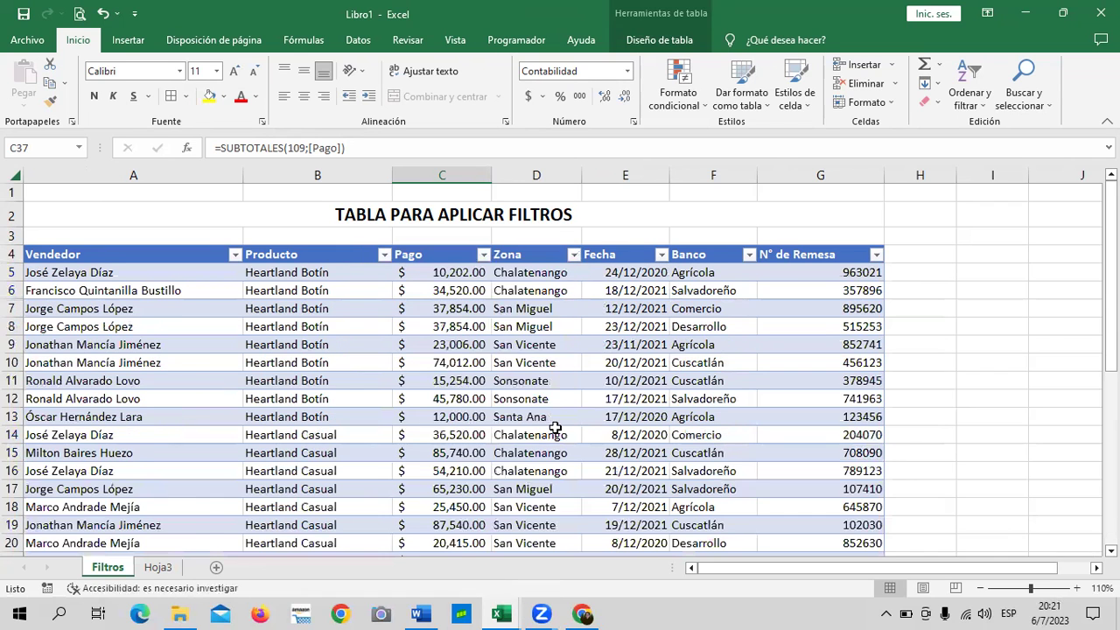
pyautogui.scroll(-4, 554, 428)
pyautogui.scroll(-5, 555, 428)
pyautogui.scroll(-2, 554, 428)
pyautogui.scroll(3, 549, 431)
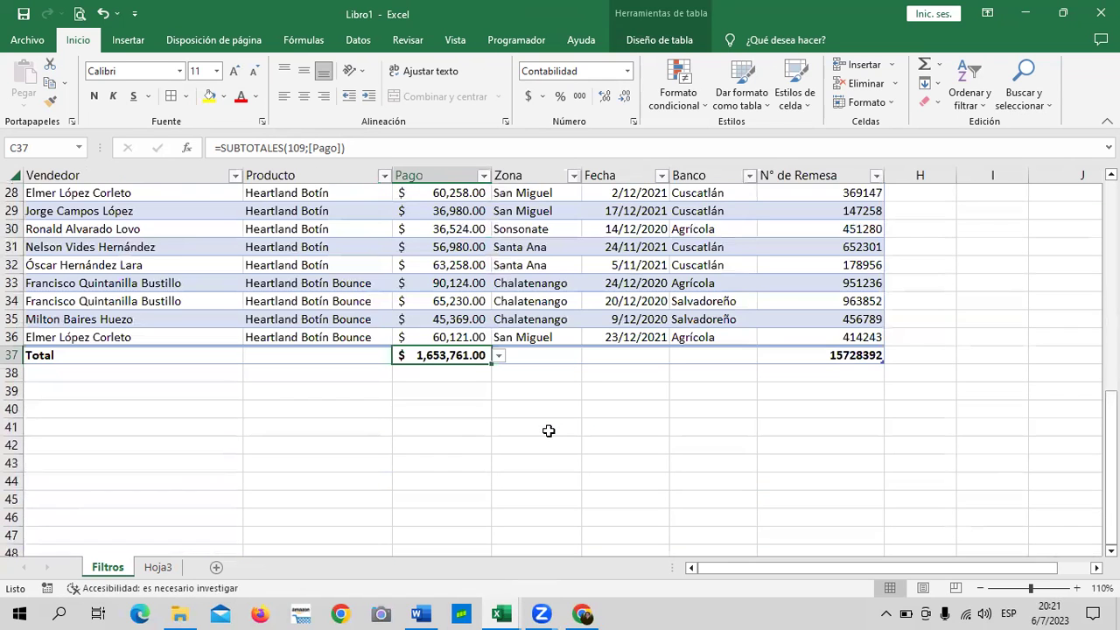
# Widen column D on Hoja3 so both $1,653,761.00 totals display fully.
pyautogui.click(170, 566)
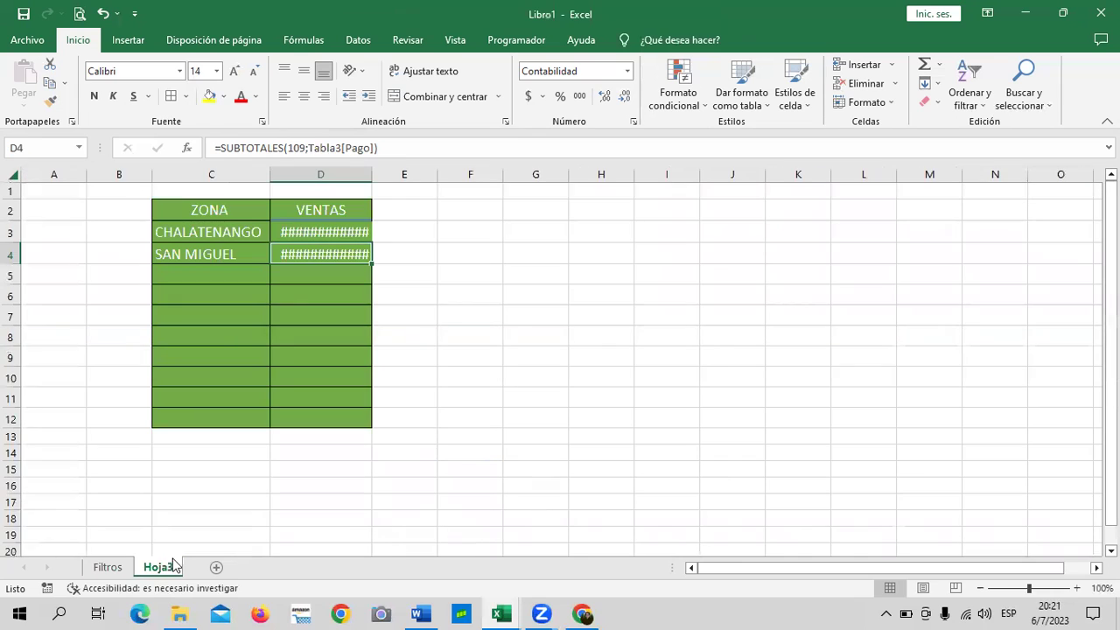
pyautogui.click(476, 377)
pyautogui.click(329, 232)
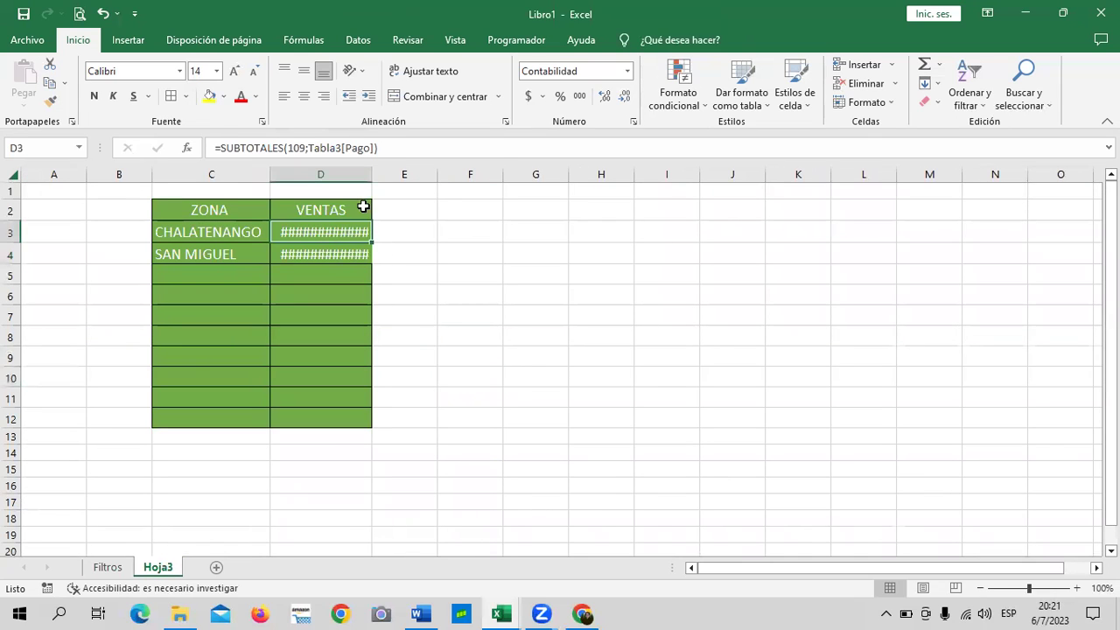
pyautogui.click(345, 253)
pyautogui.moveTo(380, 178); pyautogui.dragTo(394, 179)
pyautogui.click(492, 351)
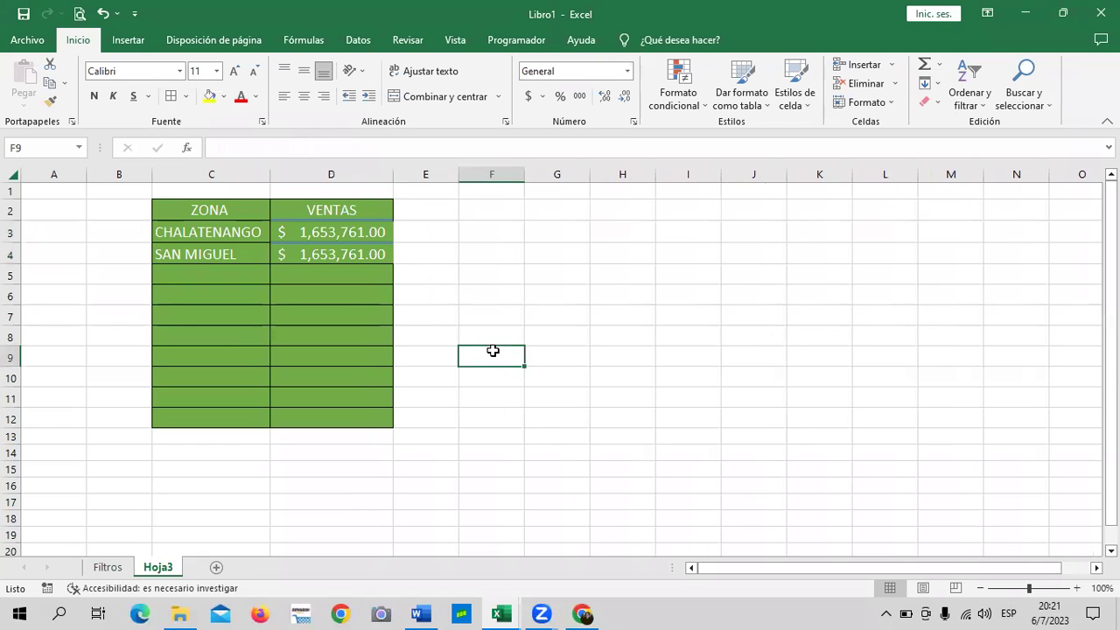
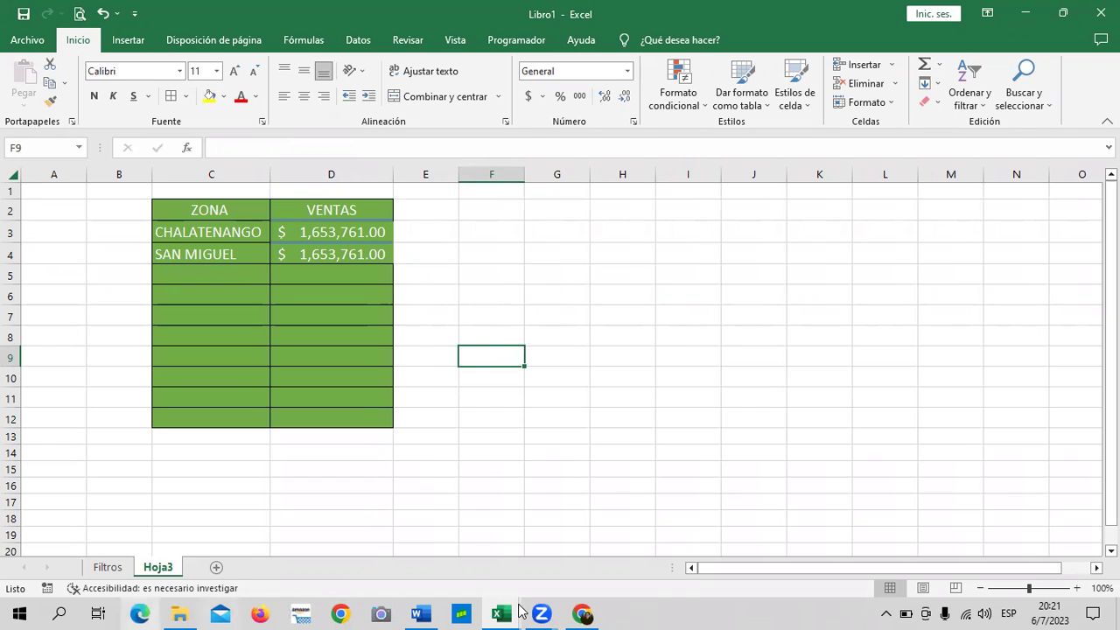
# Inspect the SUBTOTALES formulas in the CHALATENANGO and SAN MIGUEL VENTAS cells, glancing at Filtros.
pyautogui.click(374, 230)
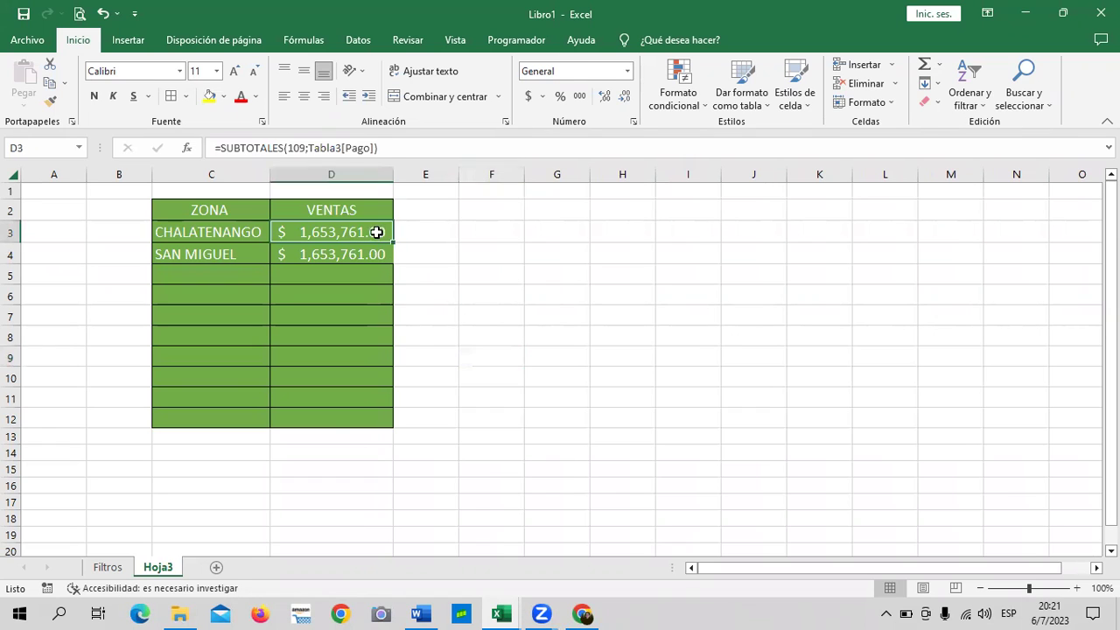
pyautogui.click(361, 256)
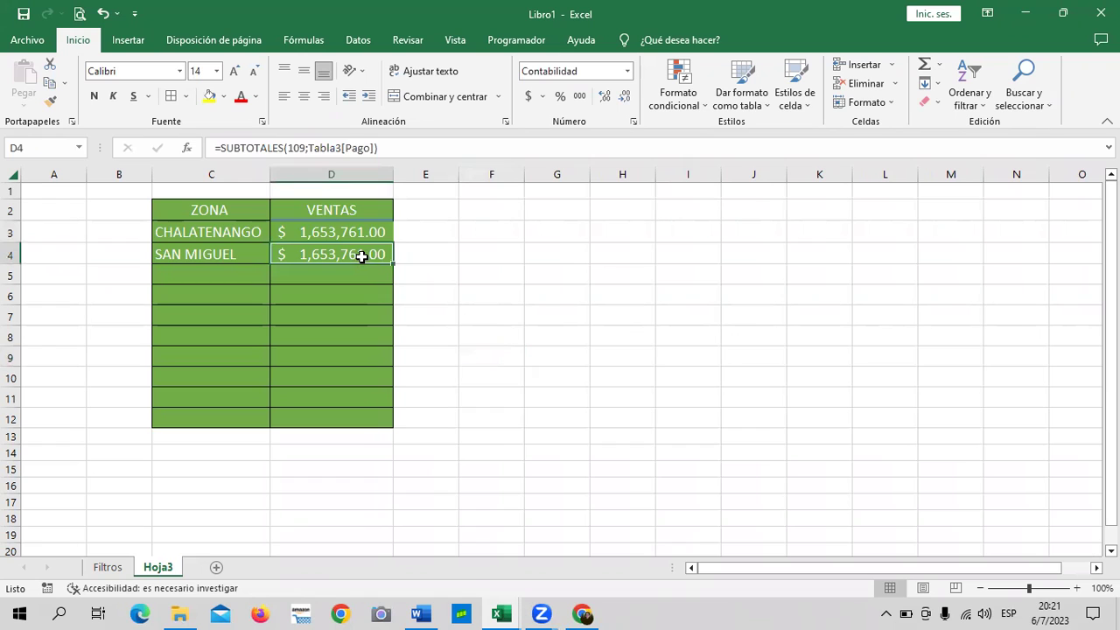
pyautogui.click(353, 229)
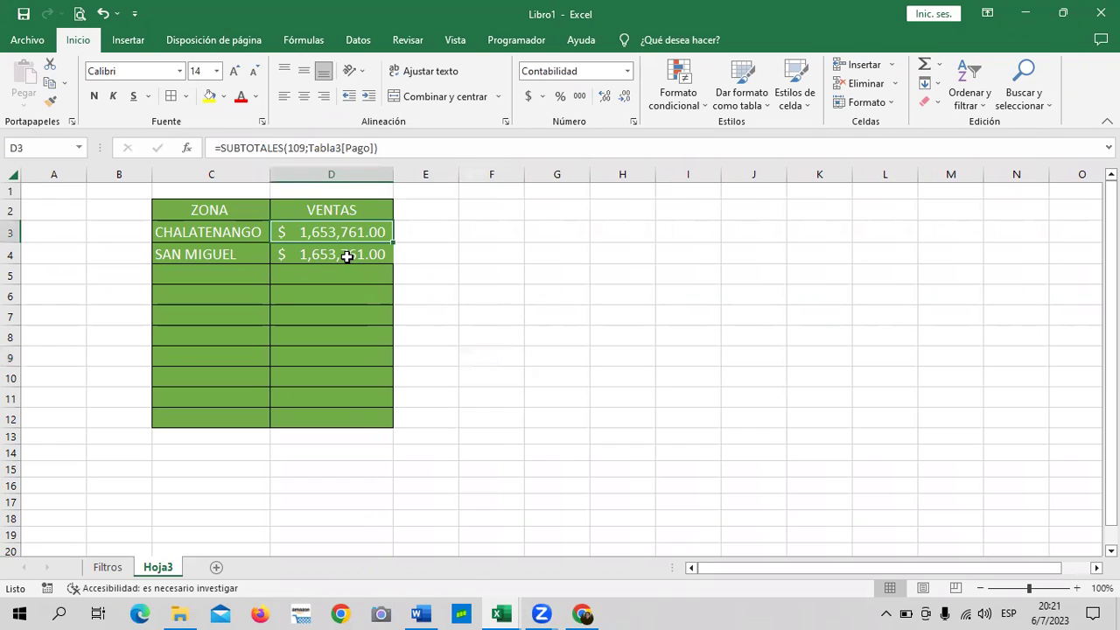
pyautogui.click(347, 255)
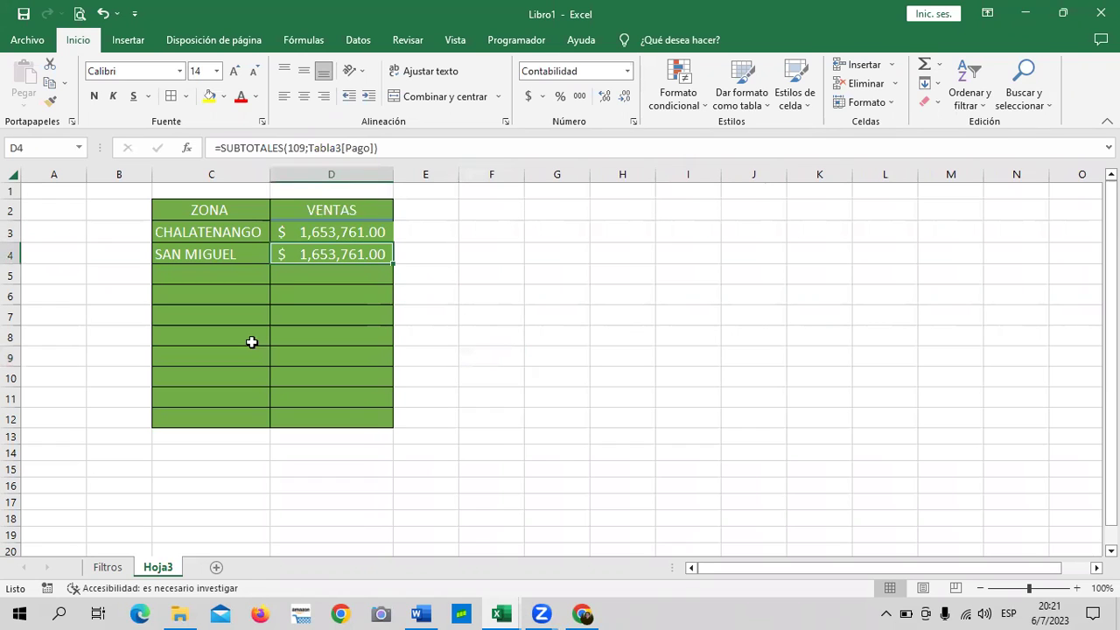
pyautogui.click(108, 567)
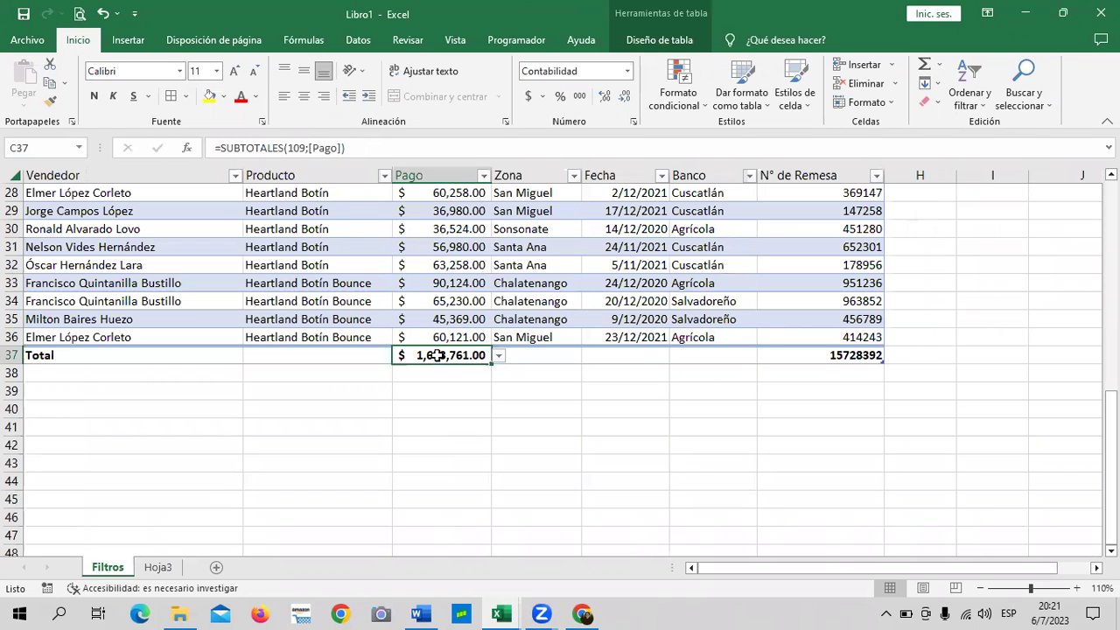
pyautogui.scroll(3, 437, 354)
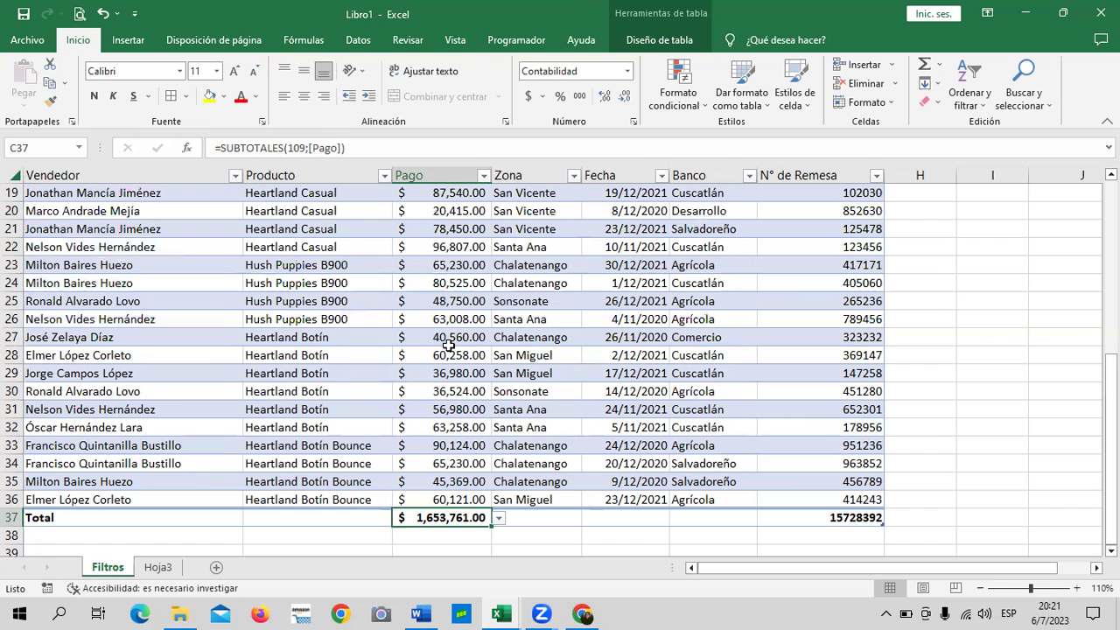
pyautogui.click(170, 566)
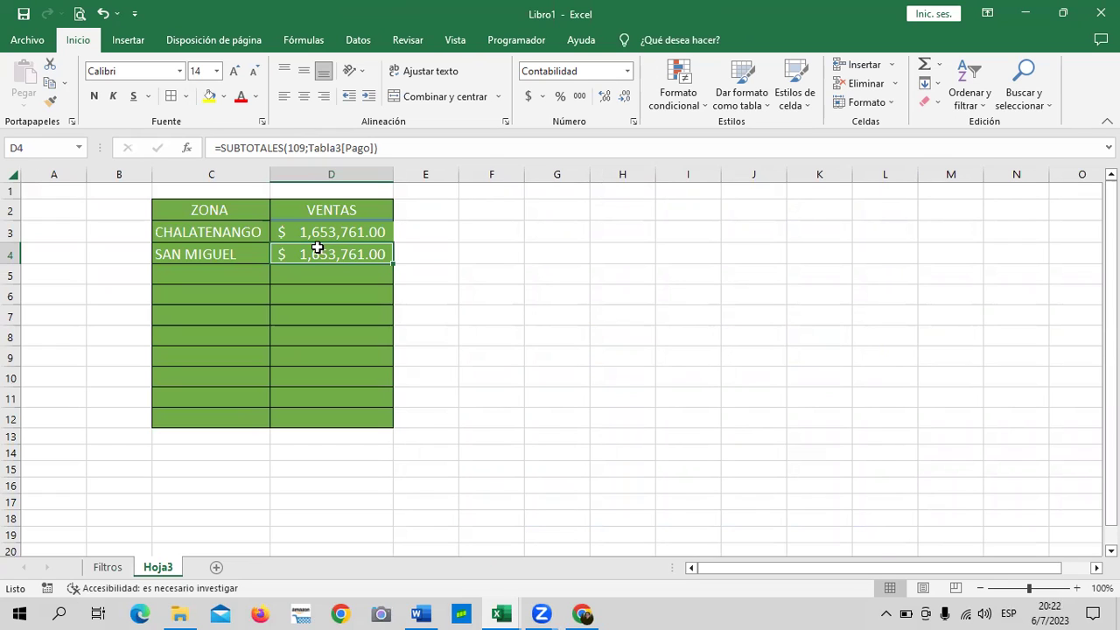
# Delete the VENTAS formulas in D3:D4 for CHALATENANGO and SAN MIGUEL.
pyautogui.click(468, 253)
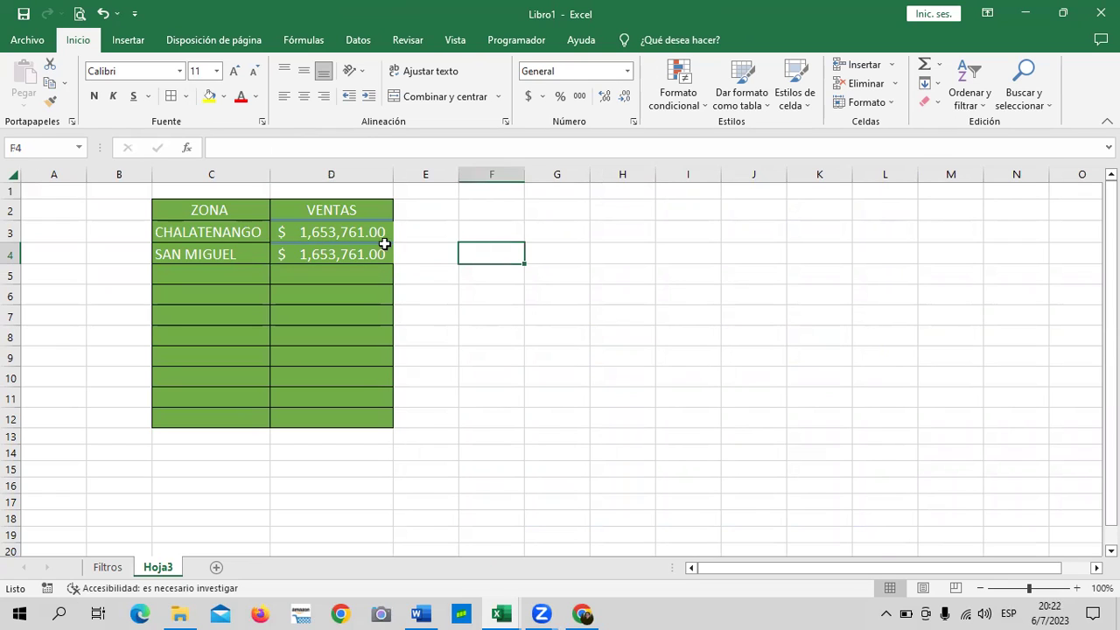
pyautogui.click(359, 235)
pyautogui.click(349, 257)
pyautogui.click(501, 259)
pyautogui.moveTo(367, 231); pyautogui.dragTo(365, 256)
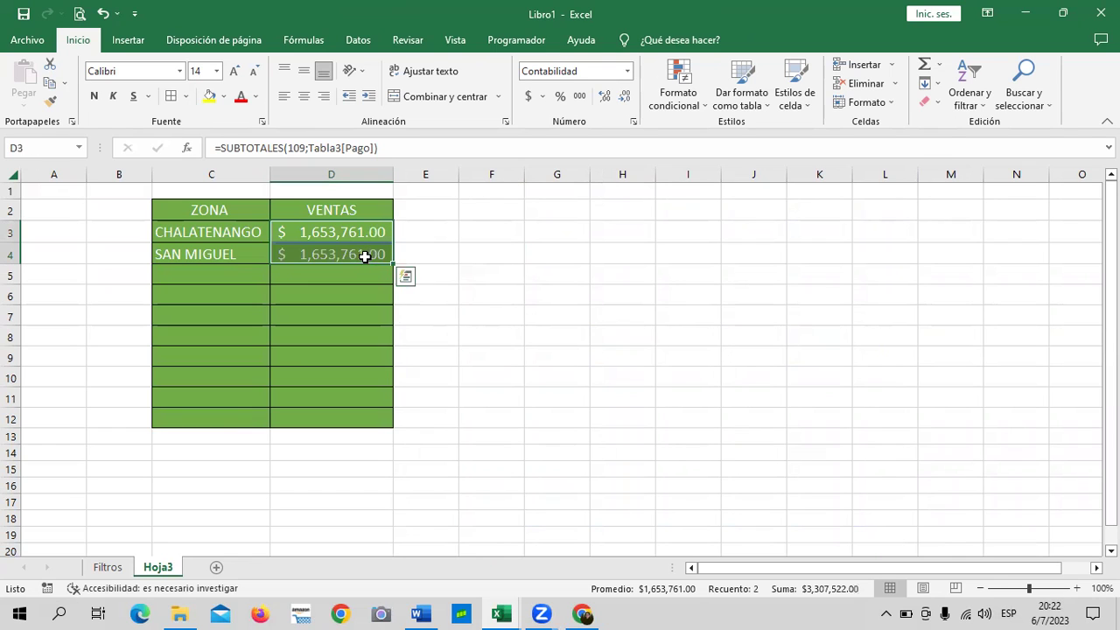
pyautogui.press('Delete')
pyautogui.click(499, 267)
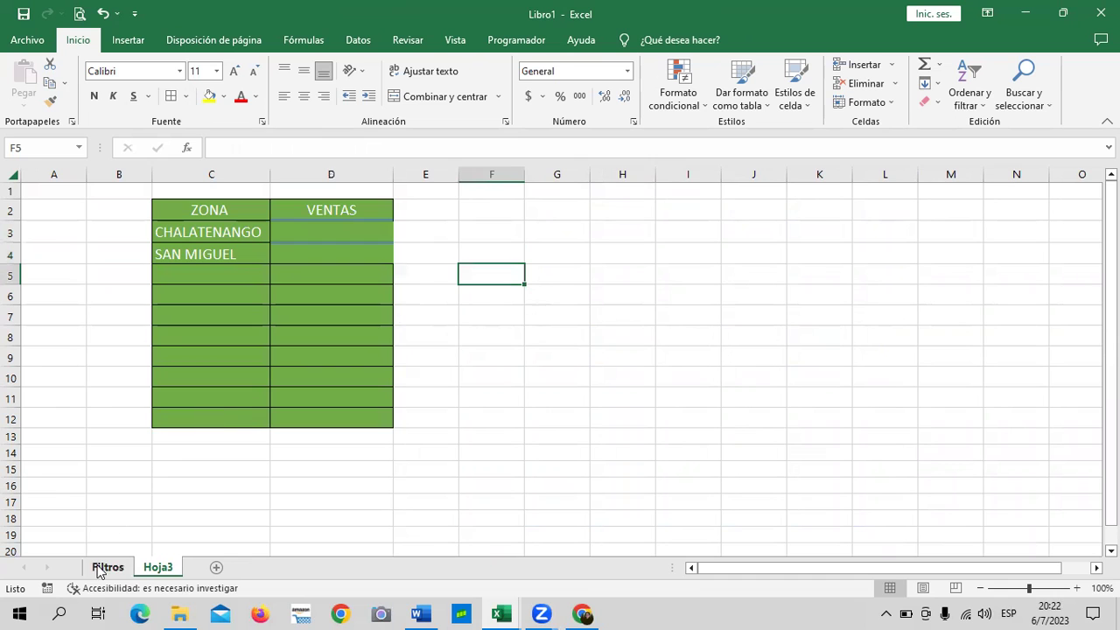
# Filter the Filtros Zona column to Chalatenango only and copy its Pago total.
pyautogui.click(105, 566)
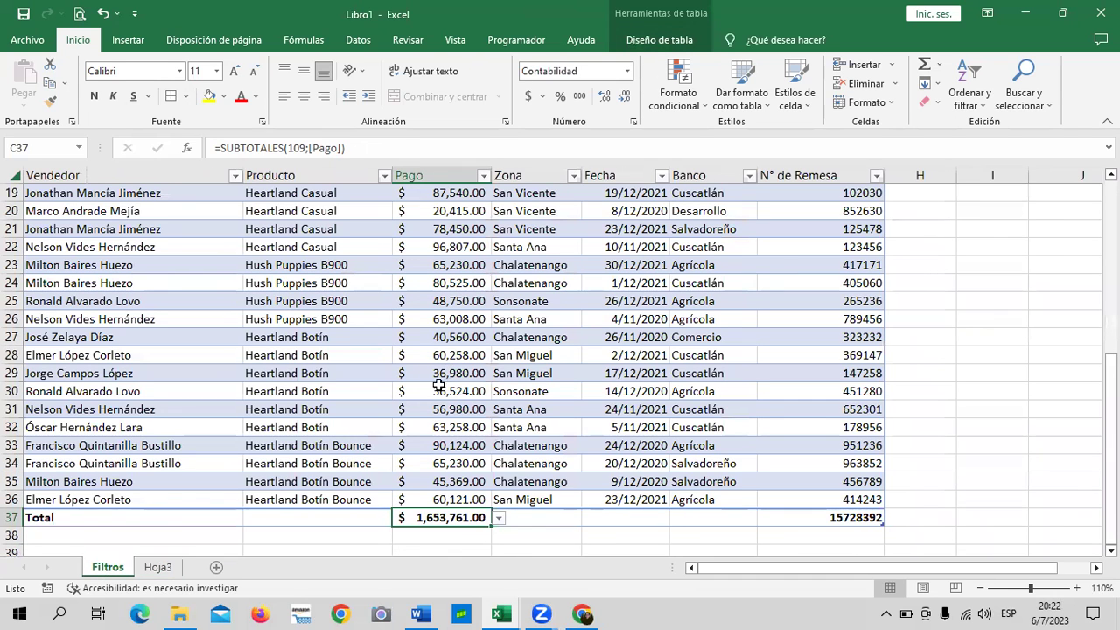
pyautogui.click(574, 177)
pyautogui.click(472, 358)
pyautogui.click(455, 371)
pyautogui.click(477, 508)
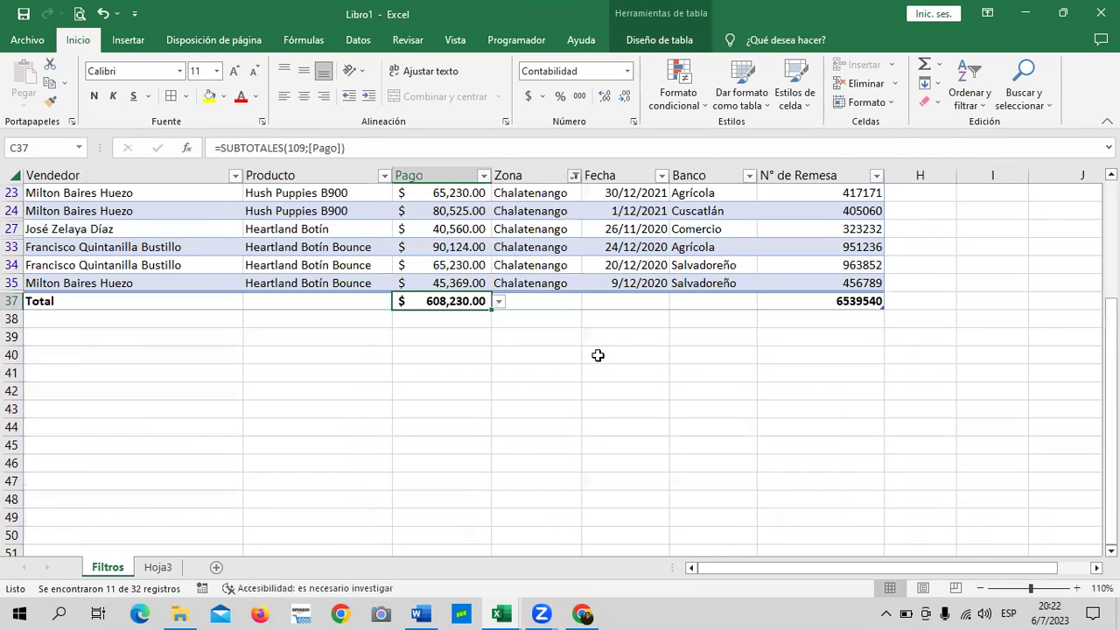
pyautogui.rightClick(451, 300)
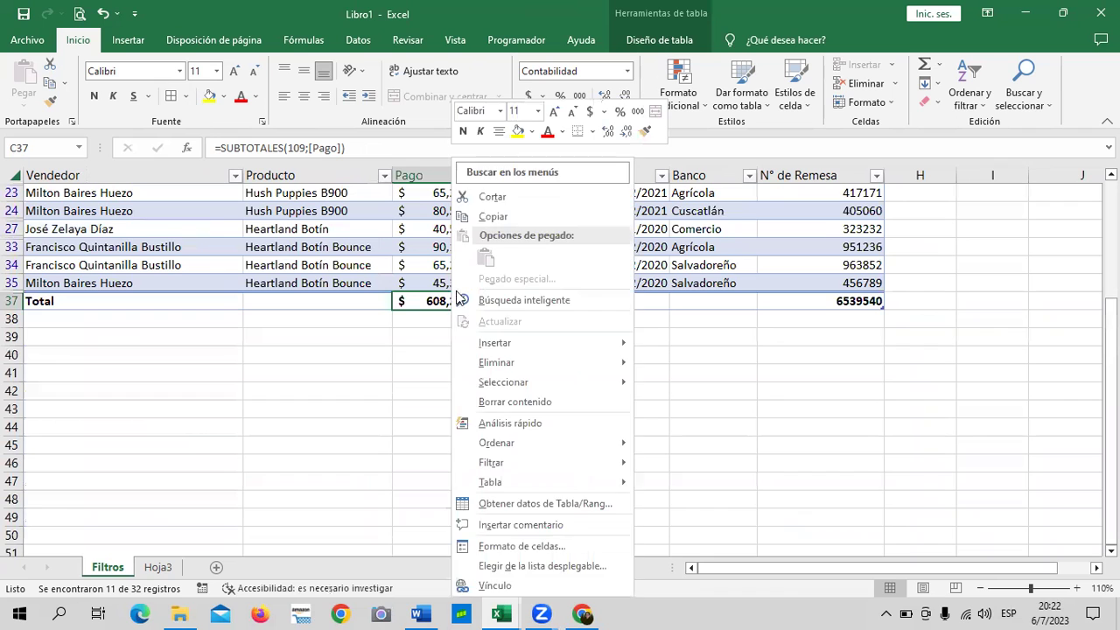
pyautogui.click(500, 219)
# Paste 608,230.00 into Hoja3's CHALATENANGO VENTAS cell D3 as a value.
pyautogui.click(165, 568)
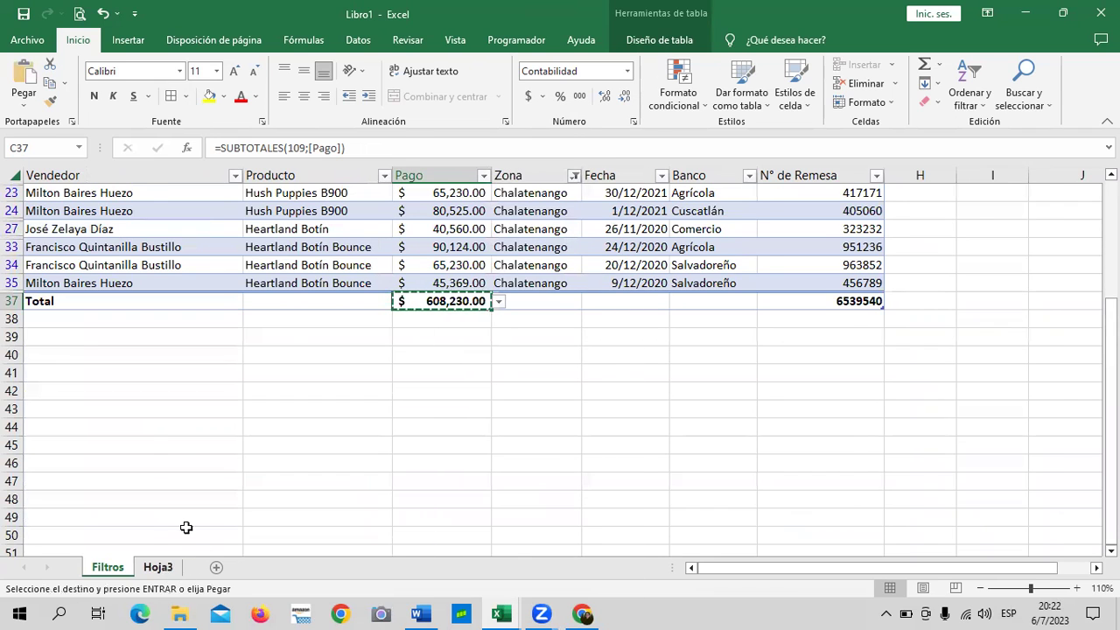
pyautogui.rightClick(323, 235)
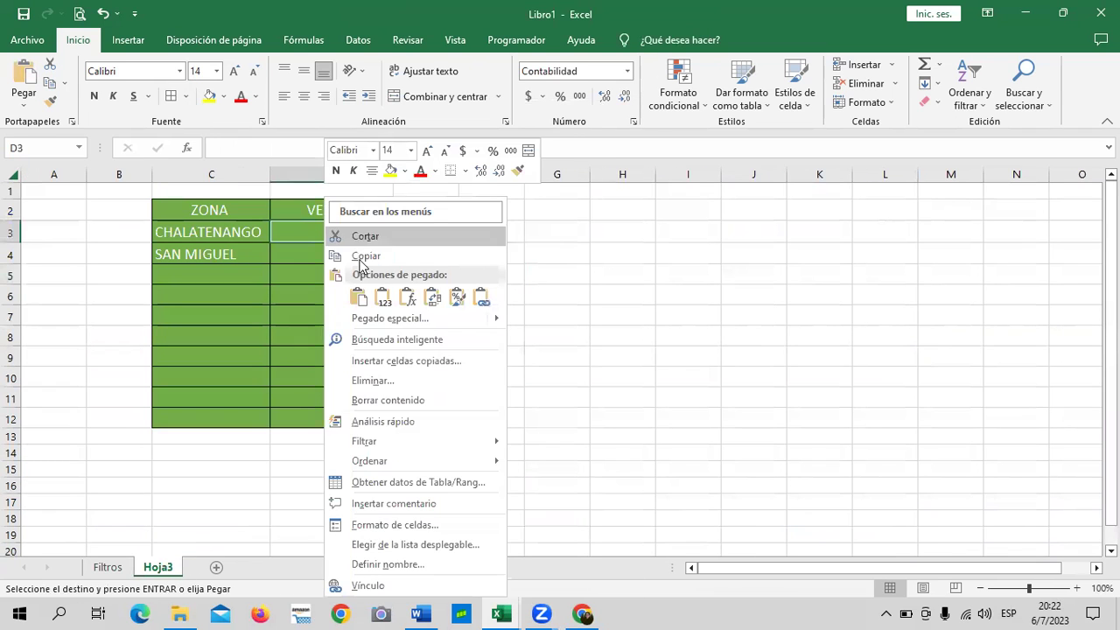
pyautogui.click(381, 298)
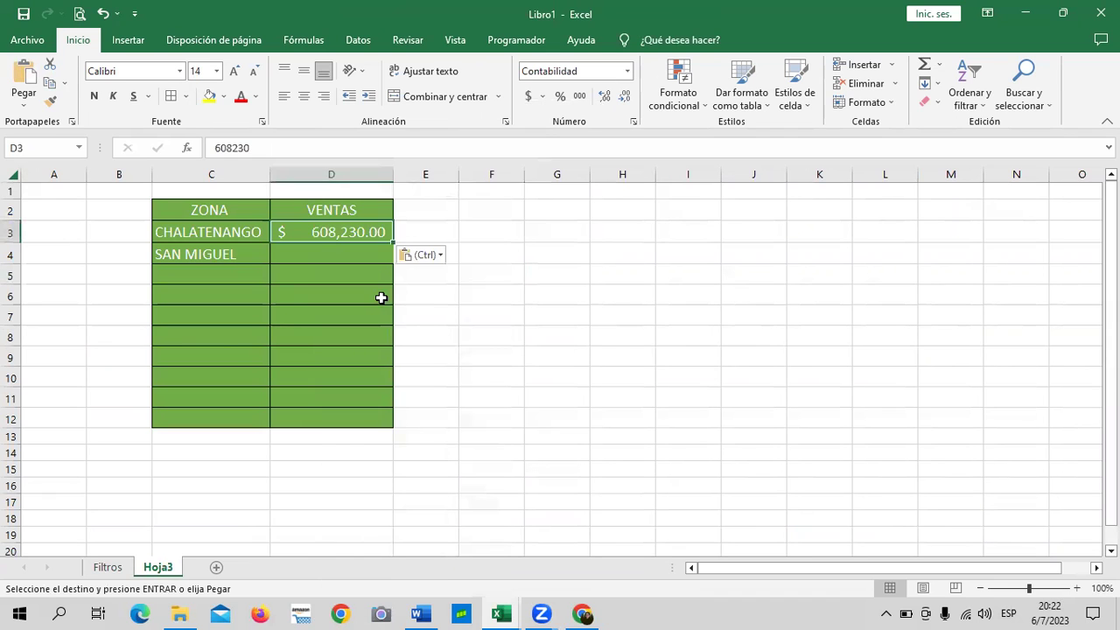
pyautogui.click(749, 308)
pyautogui.click(323, 234)
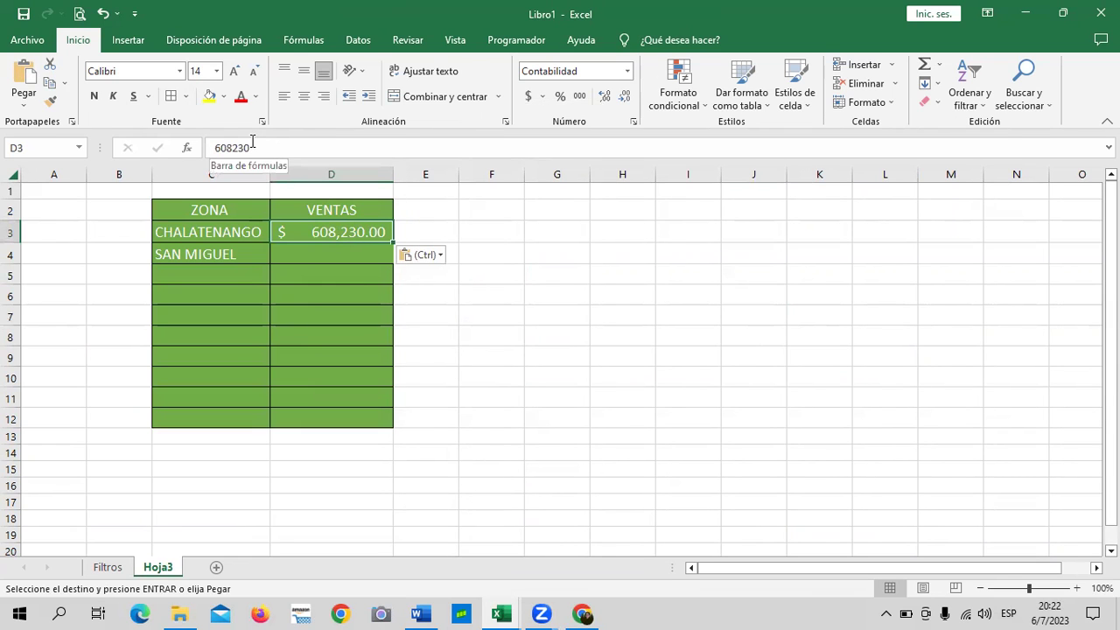
# Check the Filtros sheet again and select SAN MIGUEL's VENTAS cell D4 on Hoja3.
pyautogui.click(108, 567)
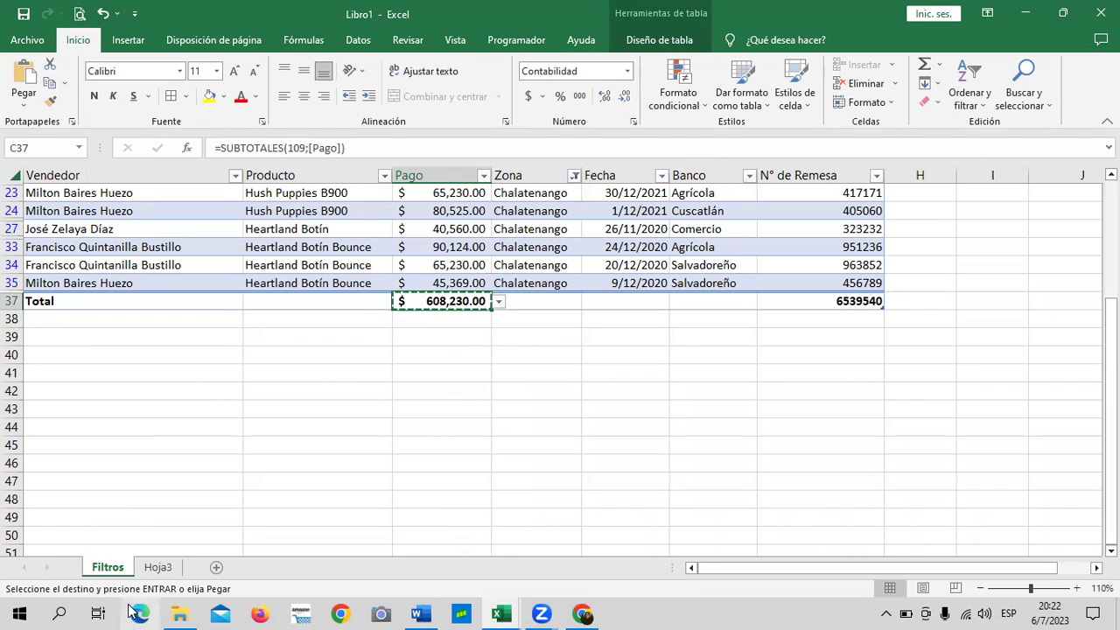
pyautogui.click(158, 567)
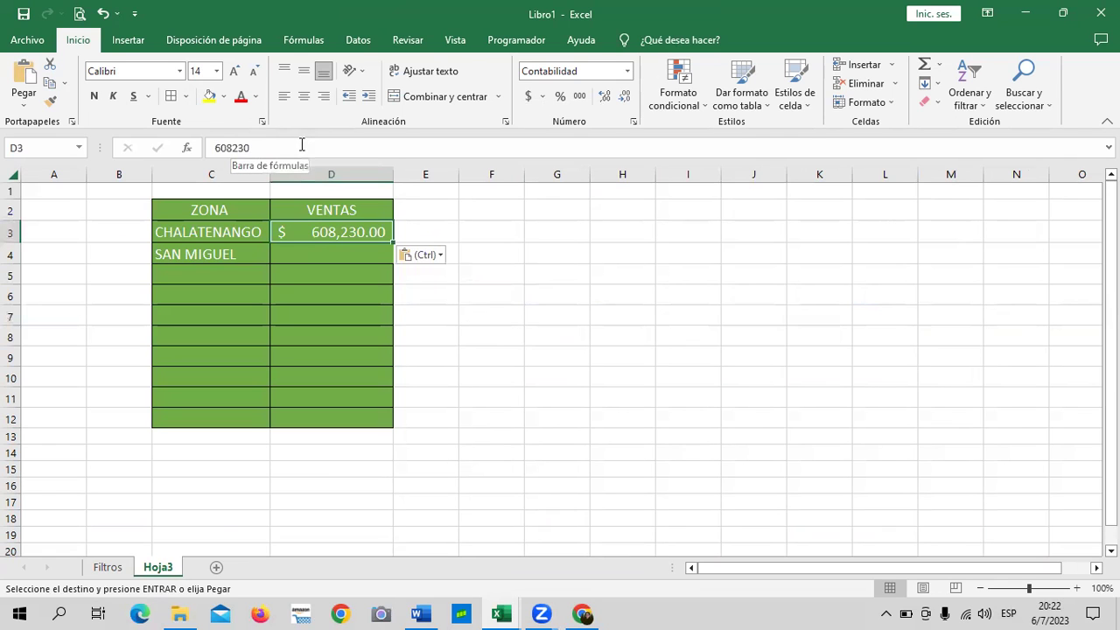
pyautogui.click(320, 253)
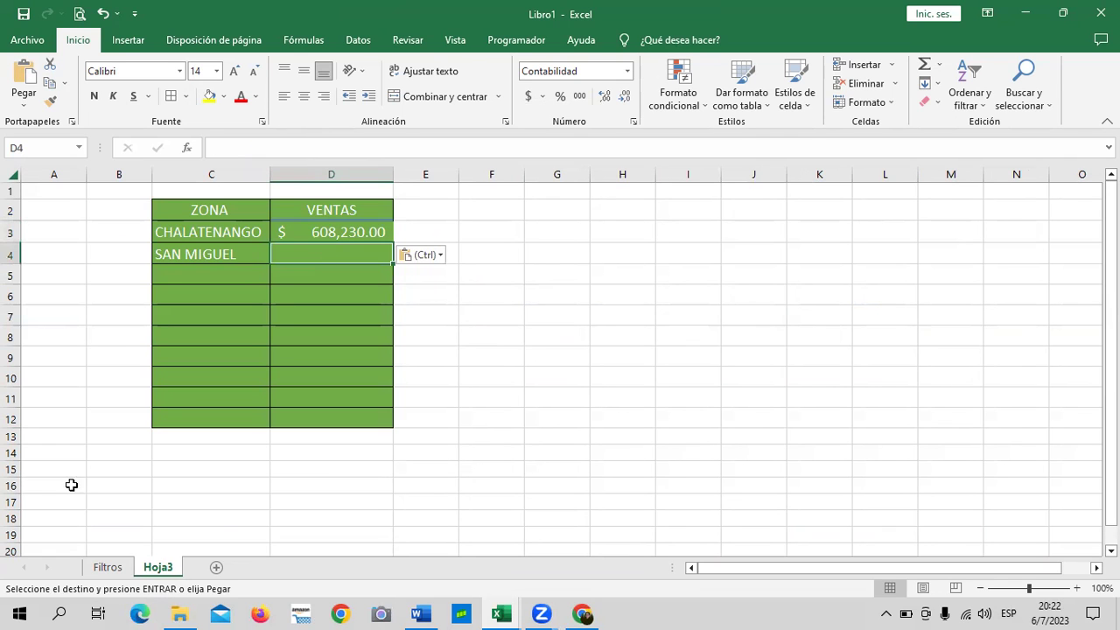
pyautogui.click(100, 568)
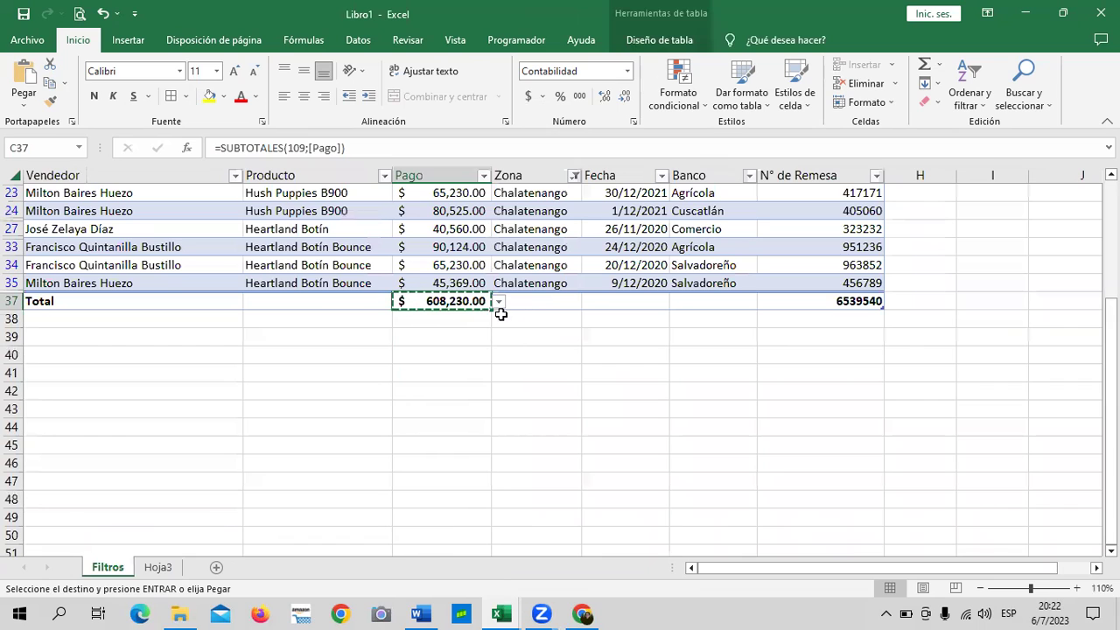
# Filter the Zona column to San Miguel only and copy its Pago total of 298,297.00.
pyautogui.press('Escape')
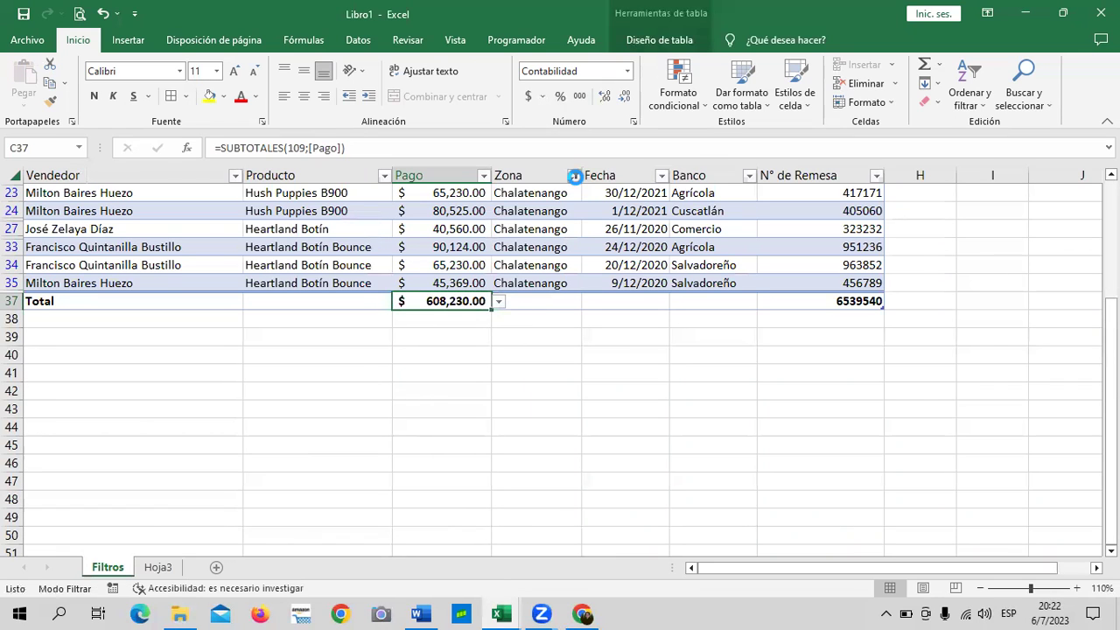
pyautogui.click(574, 176)
pyautogui.click(460, 359)
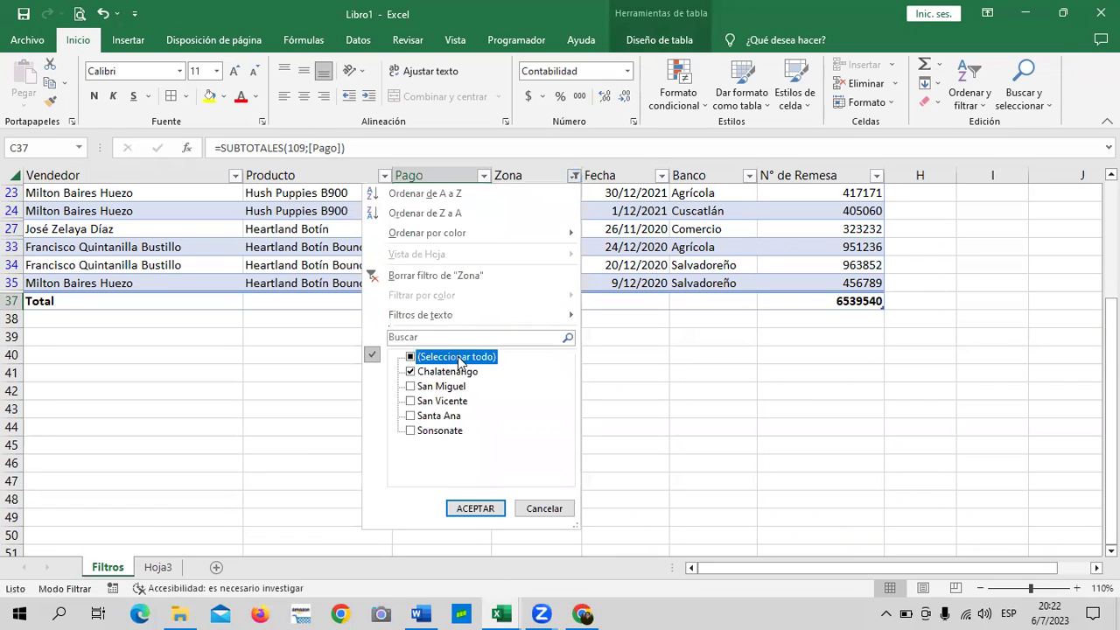
pyautogui.click(421, 357)
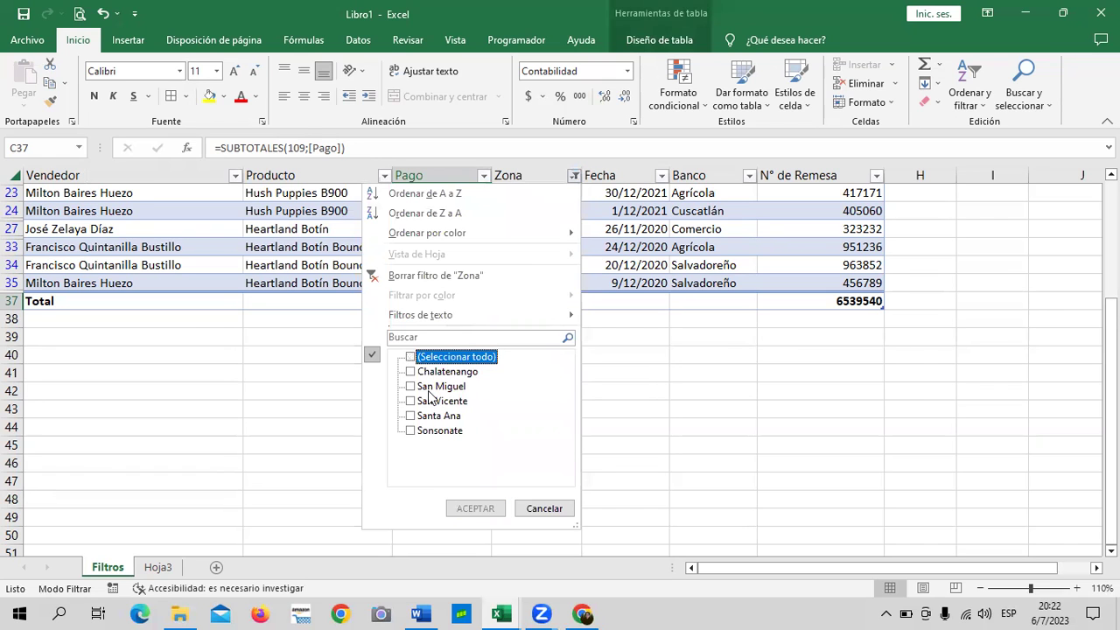
pyautogui.click(429, 387)
pyautogui.click(478, 506)
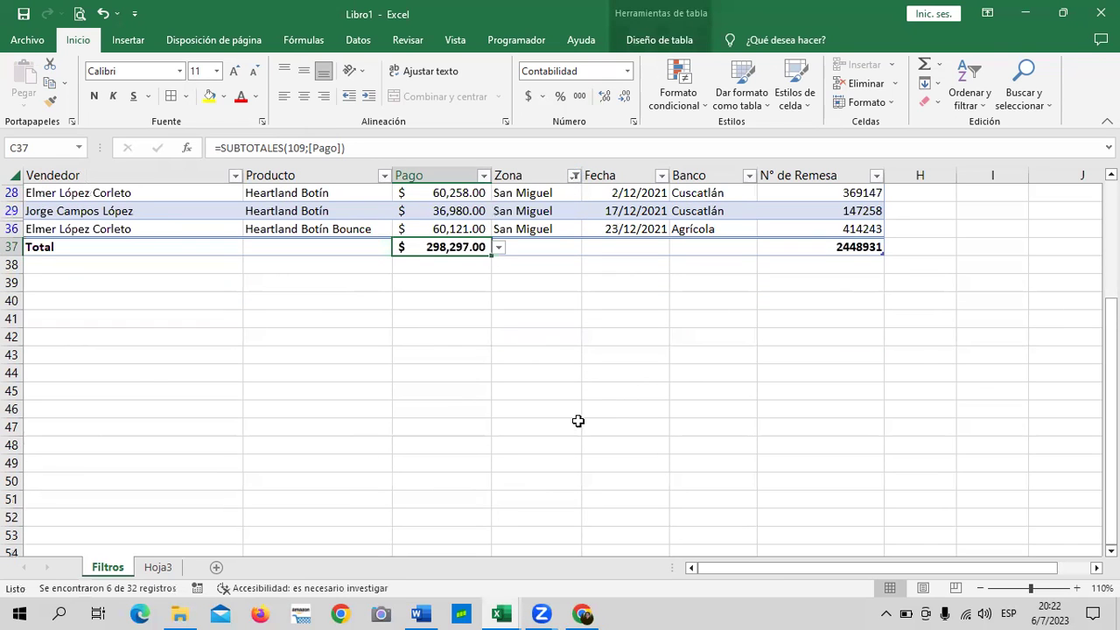
pyautogui.rightClick(434, 251)
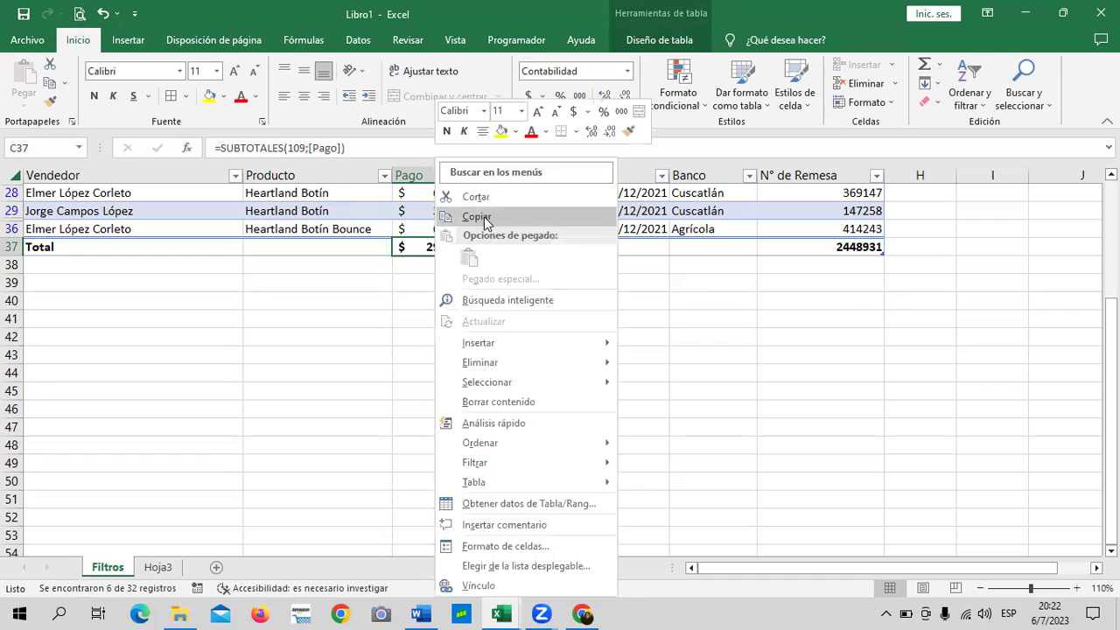
pyautogui.click(475, 216)
# Paste 298,297.00 as a value into SAN MIGUEL's VENTAS cell D4 on Hoja3.
pyautogui.click(166, 565)
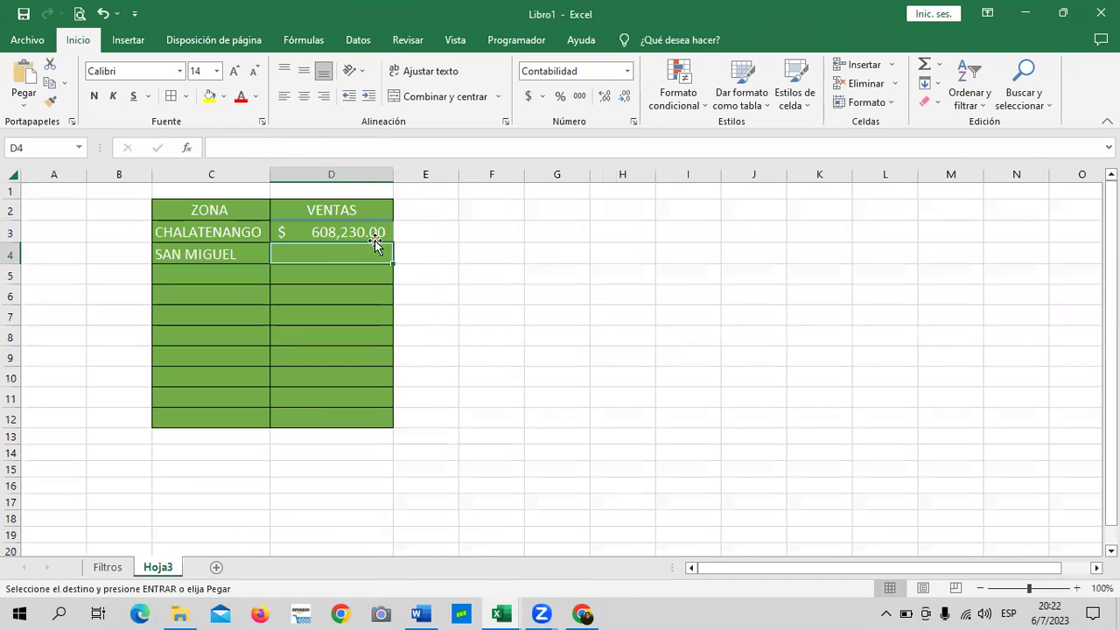
pyautogui.rightClick(353, 250)
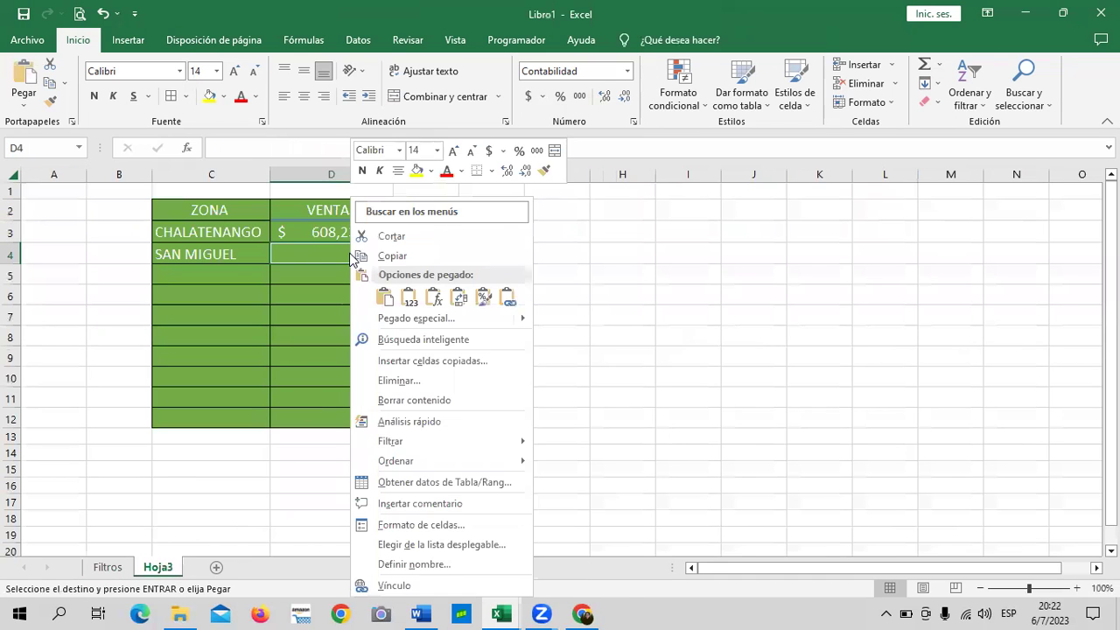
pyautogui.click(408, 299)
pyautogui.click(569, 319)
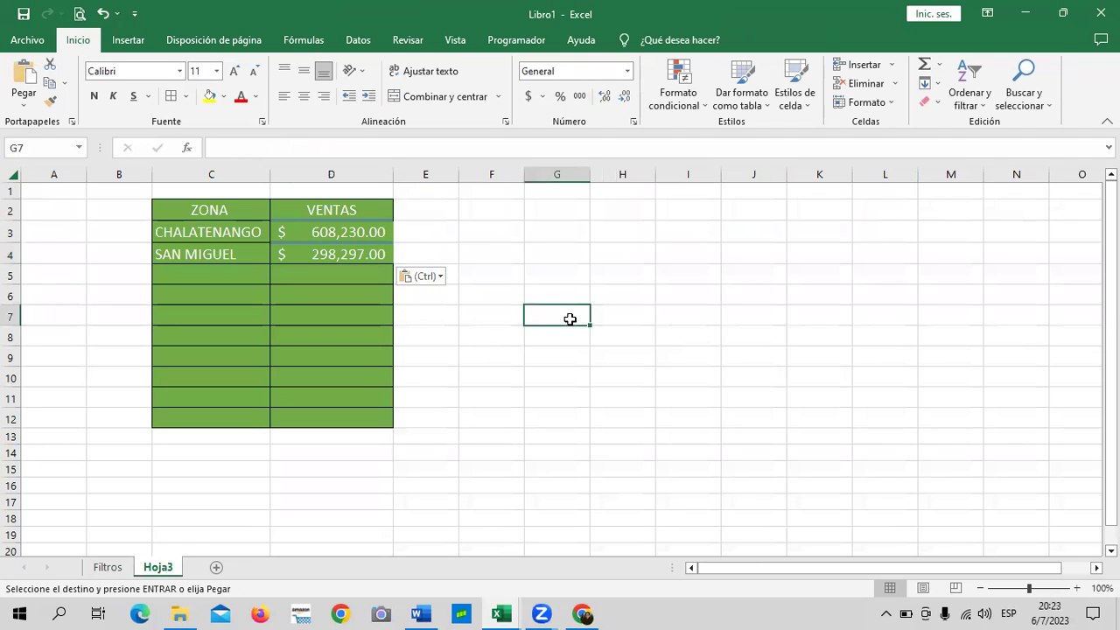
pyautogui.click(101, 567)
# Select all zones in the Zona filter so every Filtros row shows again.
pyautogui.press('Escape')
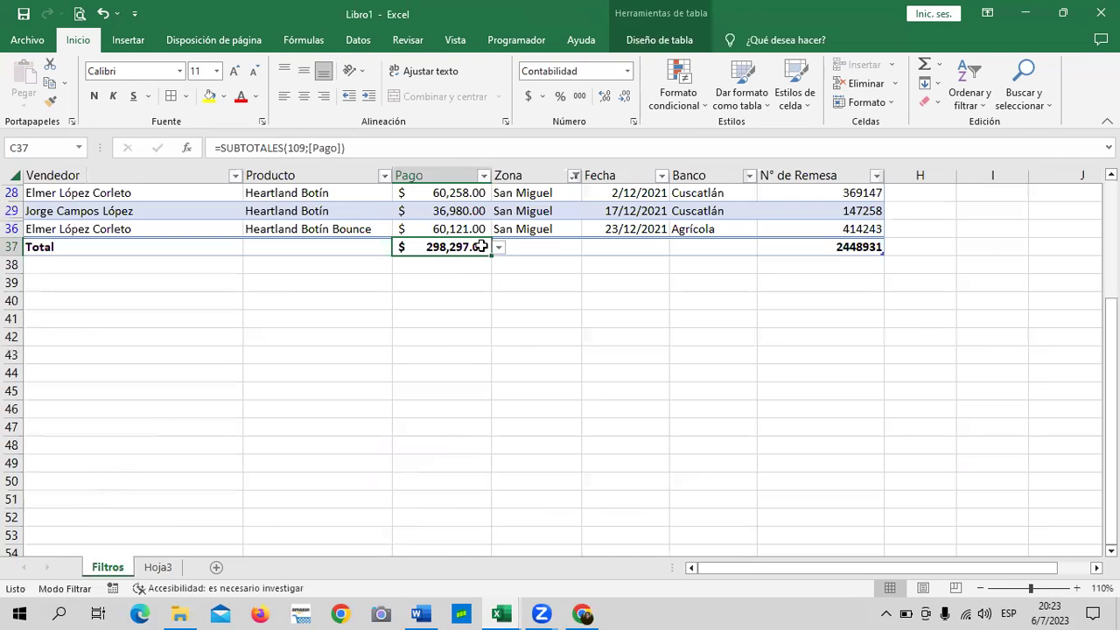
pyautogui.scroll(3, 647, 255)
pyautogui.click(573, 254)
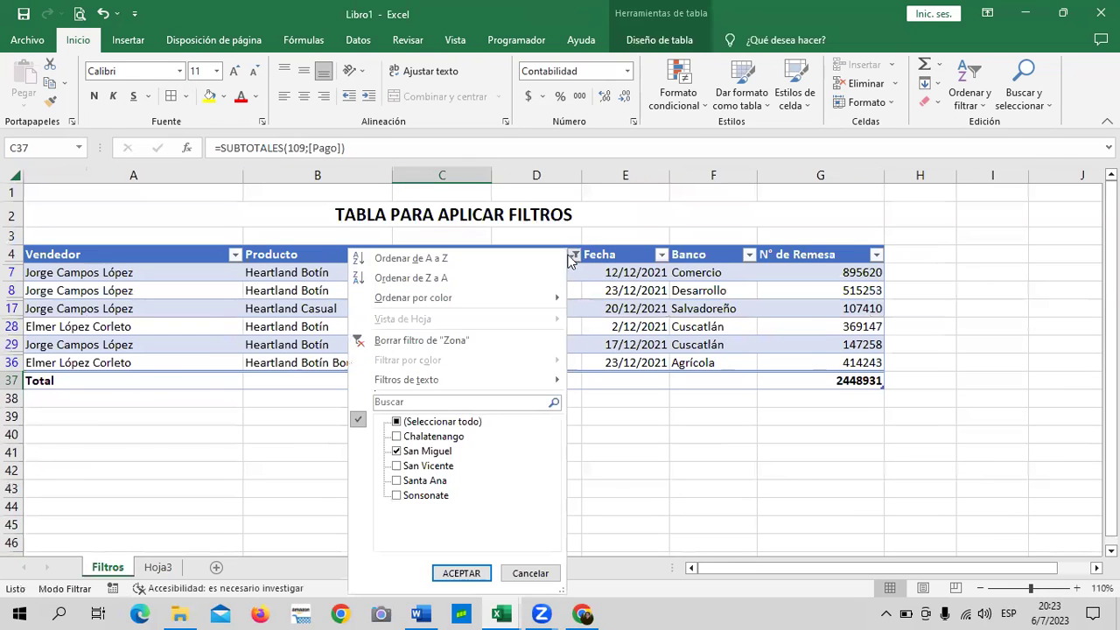
pyautogui.click(420, 422)
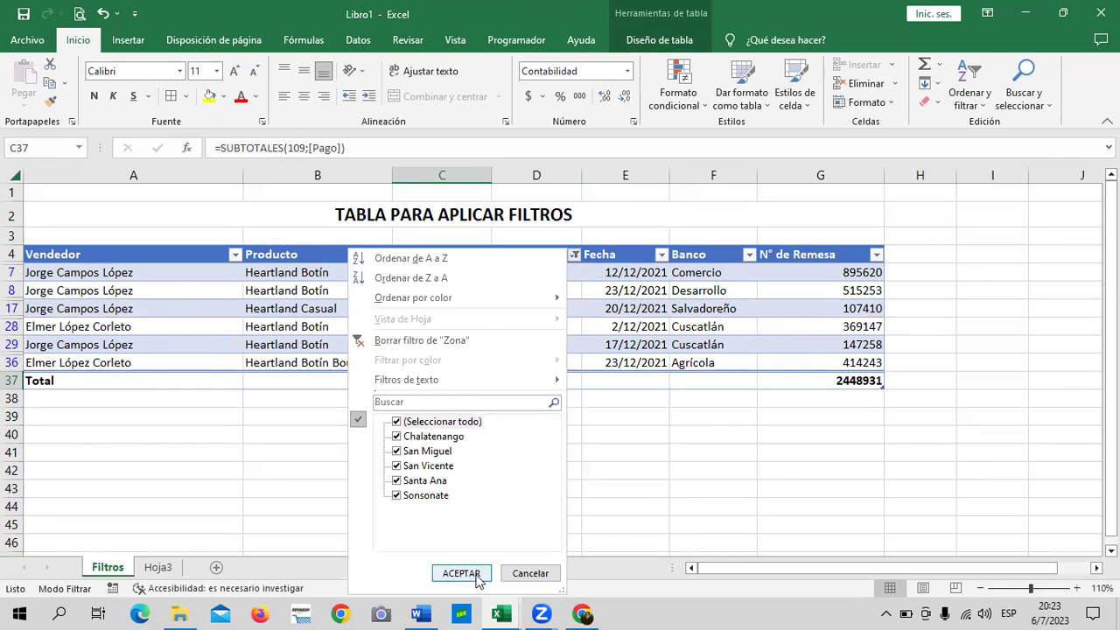
pyautogui.click(461, 572)
pyautogui.scroll(-7, 565, 350)
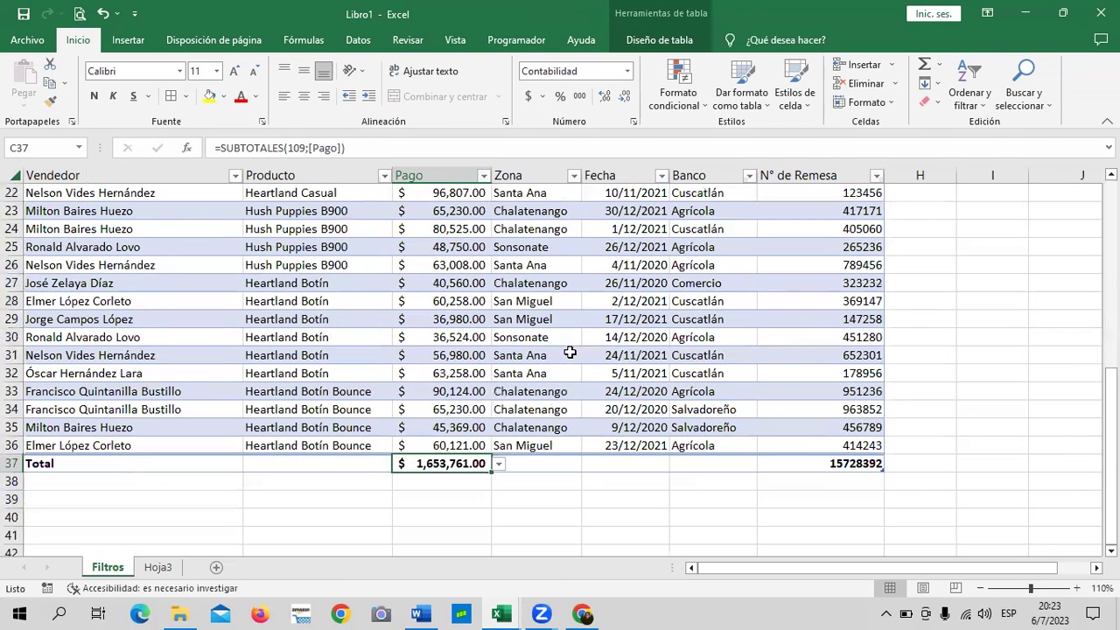
# Review the CHALATENANGO and SAN MIGUEL VENTAS values on Hoja3.
pyautogui.click(161, 566)
pyautogui.click(356, 234)
pyautogui.click(356, 254)
pyautogui.click(355, 237)
pyautogui.click(355, 253)
pyautogui.click(359, 231)
pyautogui.click(345, 255)
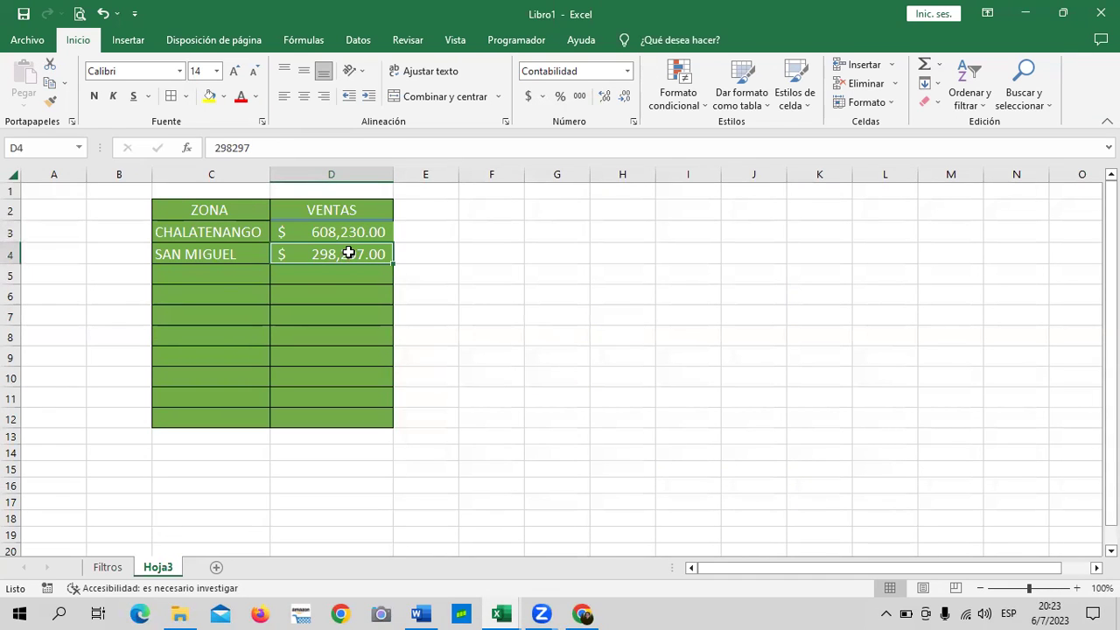
pyautogui.click(317, 234)
pyautogui.click(318, 256)
pyautogui.click(370, 233)
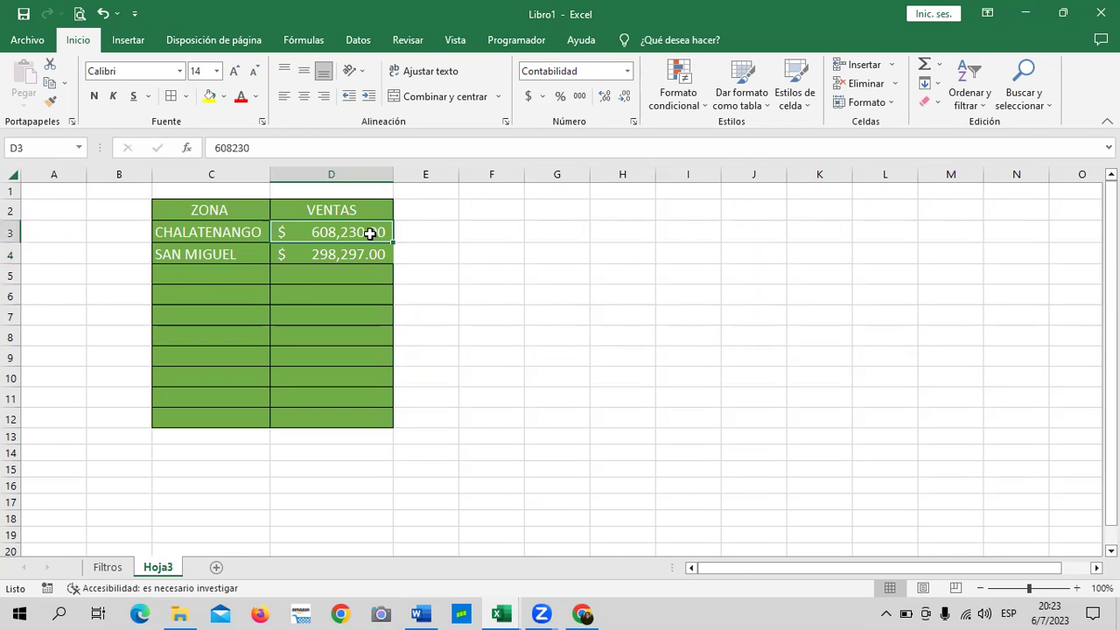
pyautogui.click(343, 253)
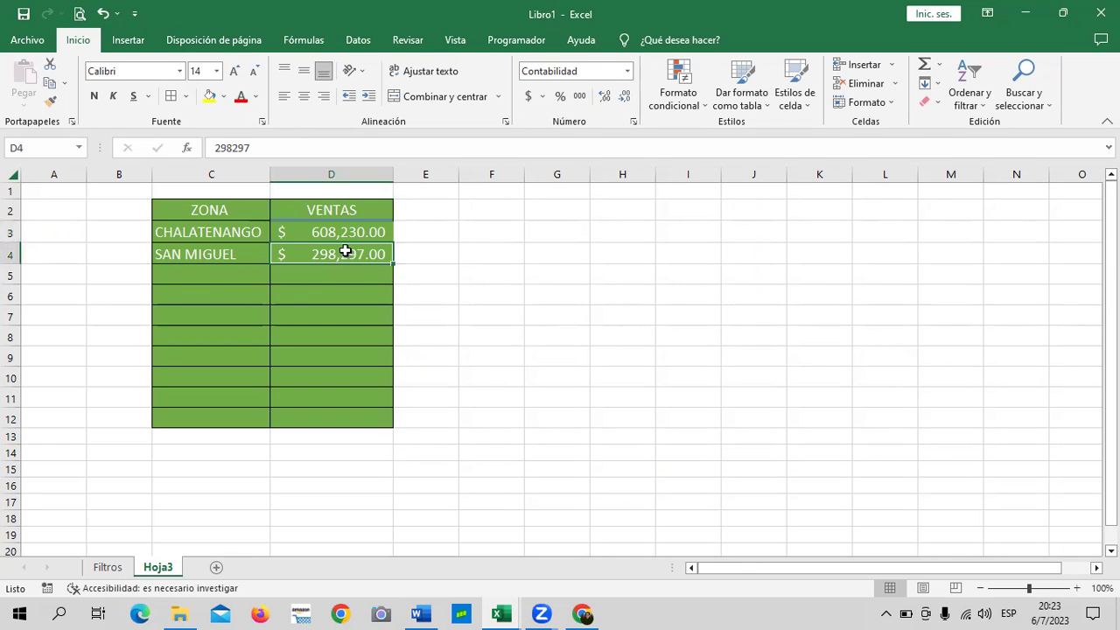
pyautogui.click(102, 570)
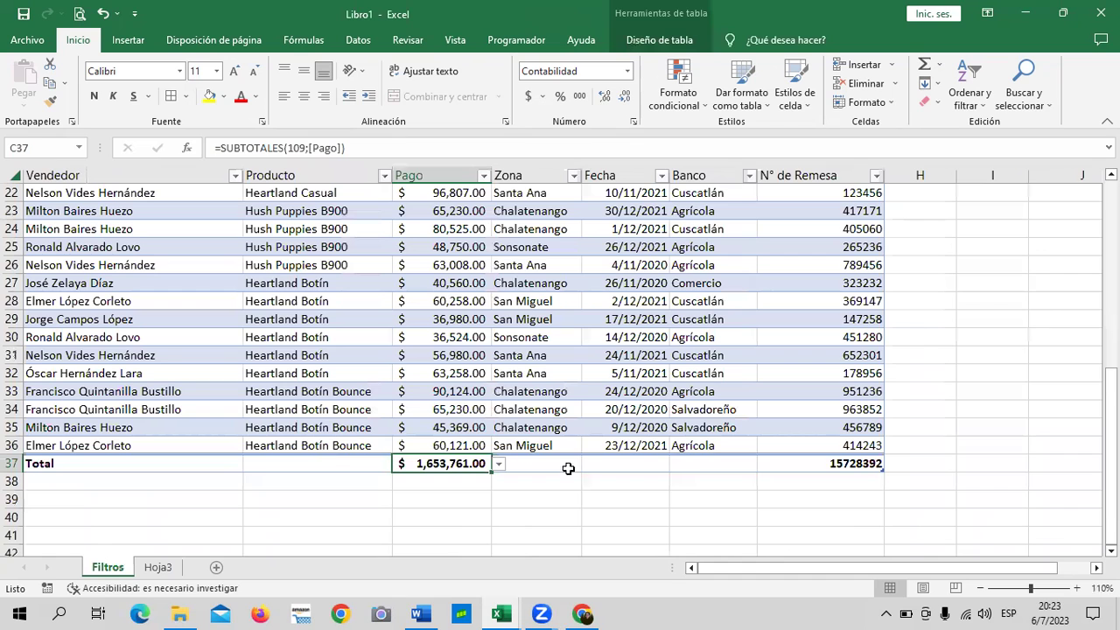
pyautogui.scroll(3, 459, 418)
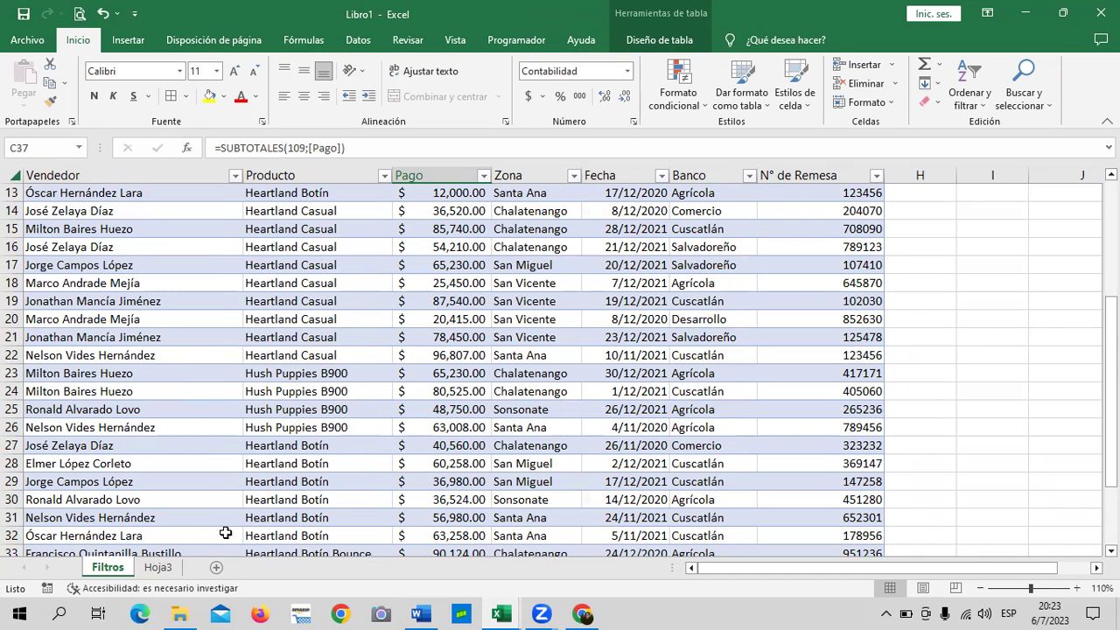
# Filter the Filtros table's Zona column to San Vicente only.
pyautogui.click(158, 567)
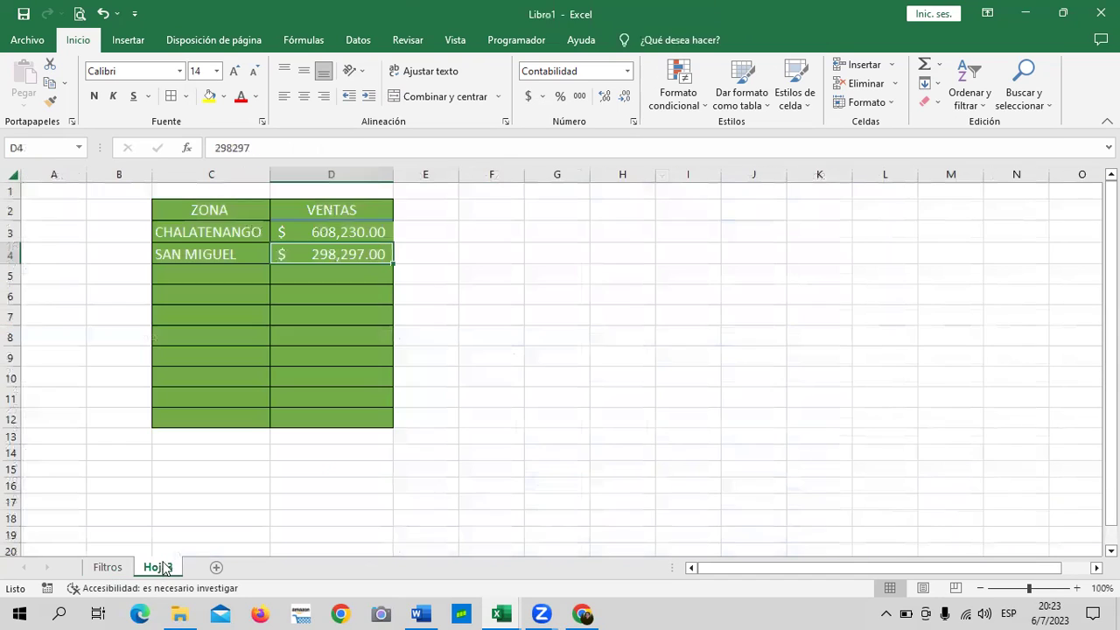
pyautogui.click(520, 333)
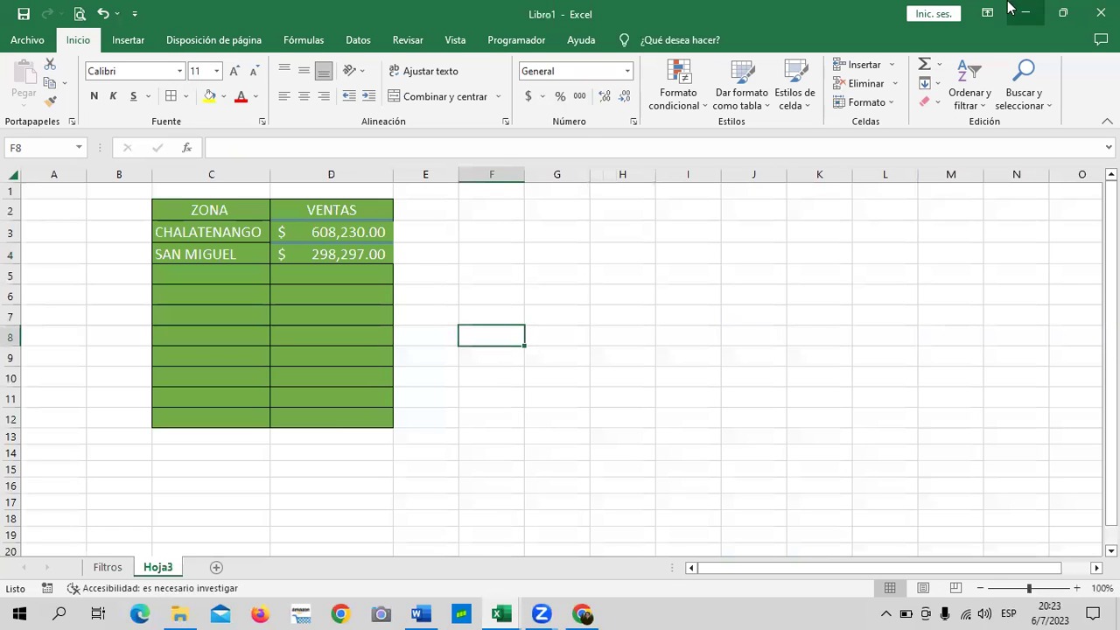
pyautogui.click(123, 566)
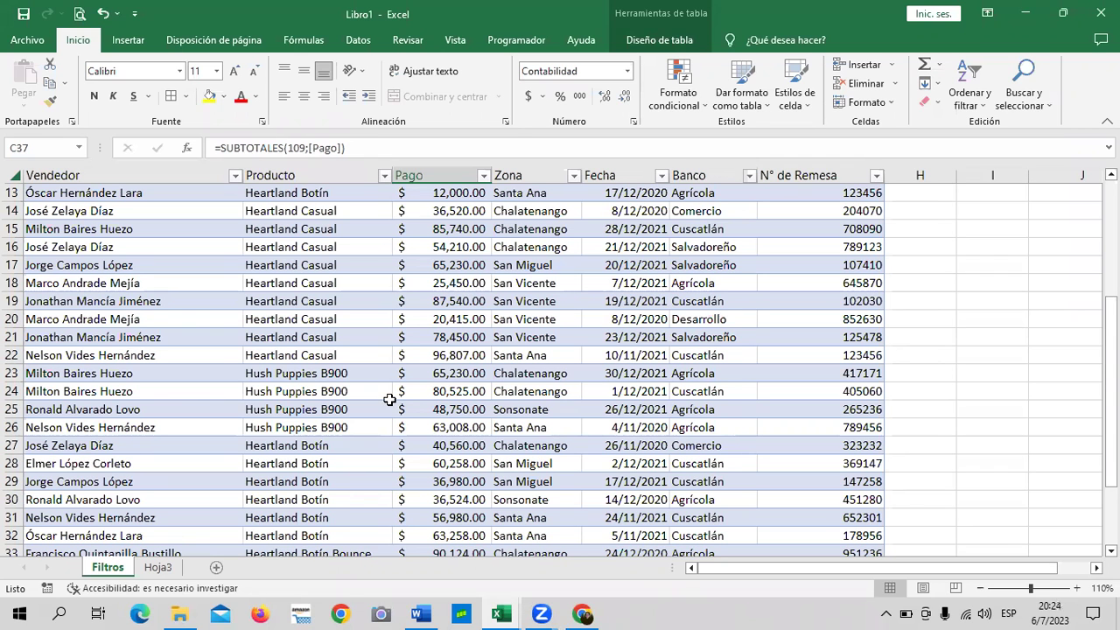
pyautogui.scroll(-2, 389, 402)
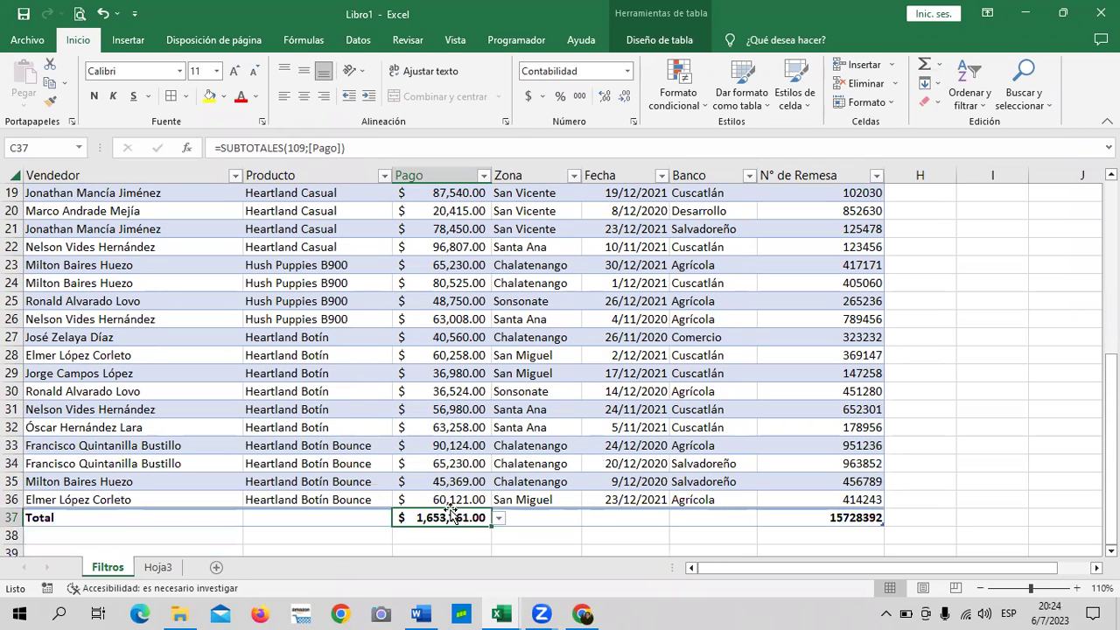
pyautogui.scroll(3, 513, 430)
pyautogui.scroll(3, 525, 434)
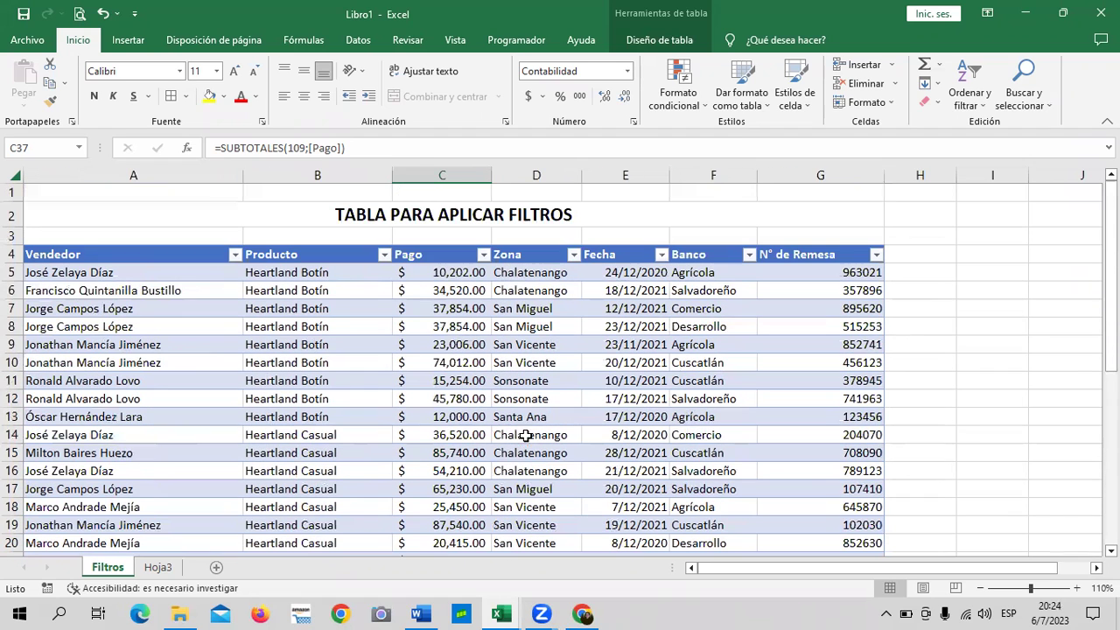
pyautogui.click(573, 256)
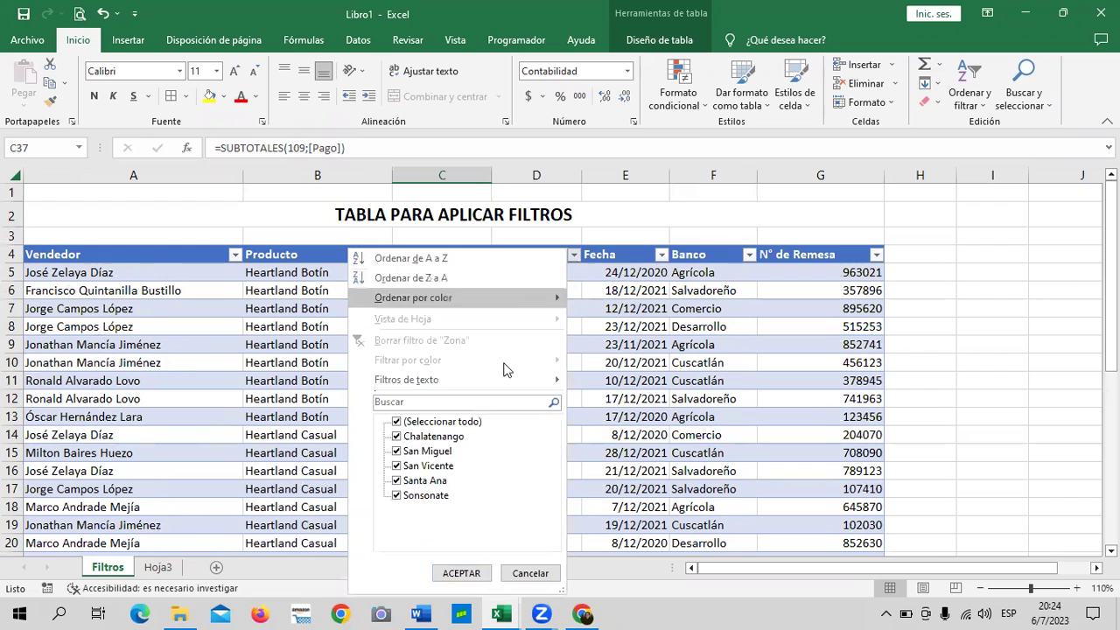
pyautogui.click(461, 422)
pyautogui.click(446, 467)
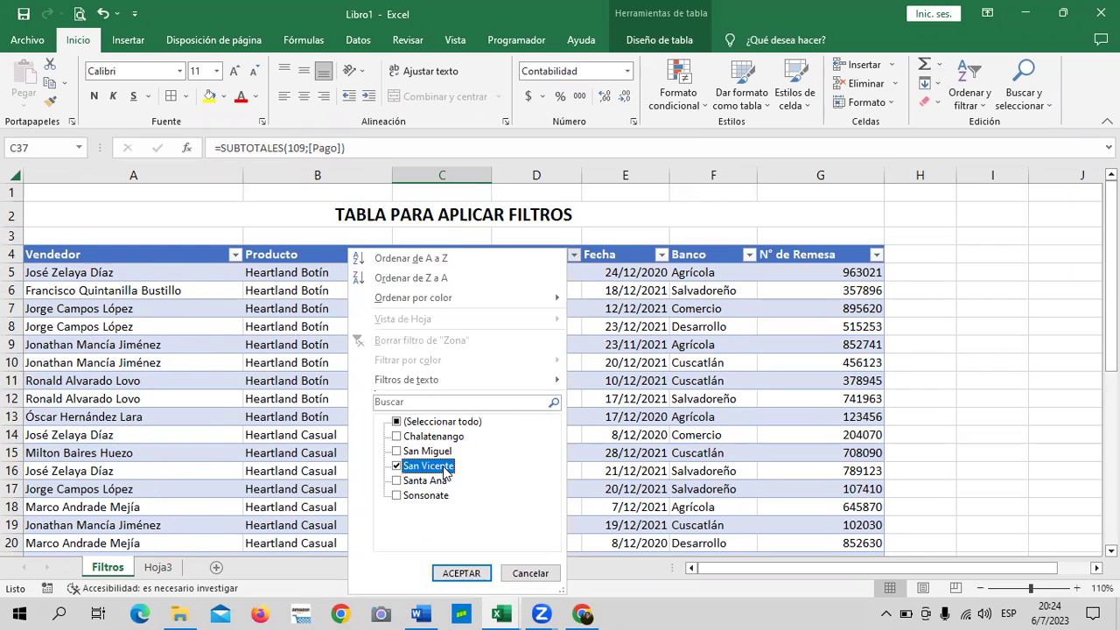
pyautogui.click(461, 572)
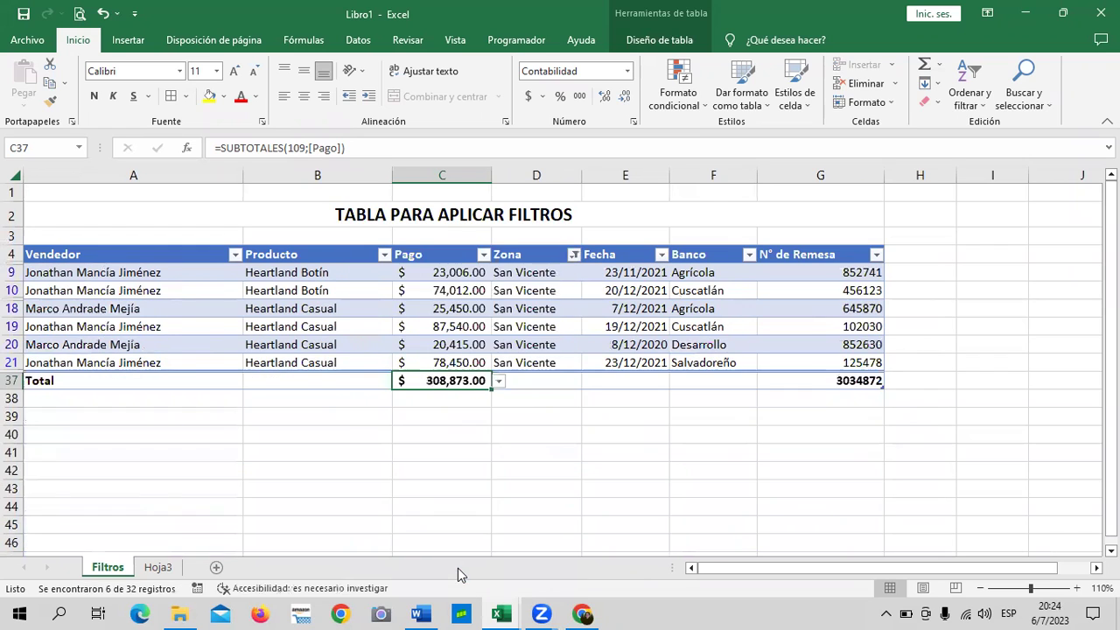
# Copy the San Vicente Pago total of 308,873.00.
pyautogui.click(618, 452)
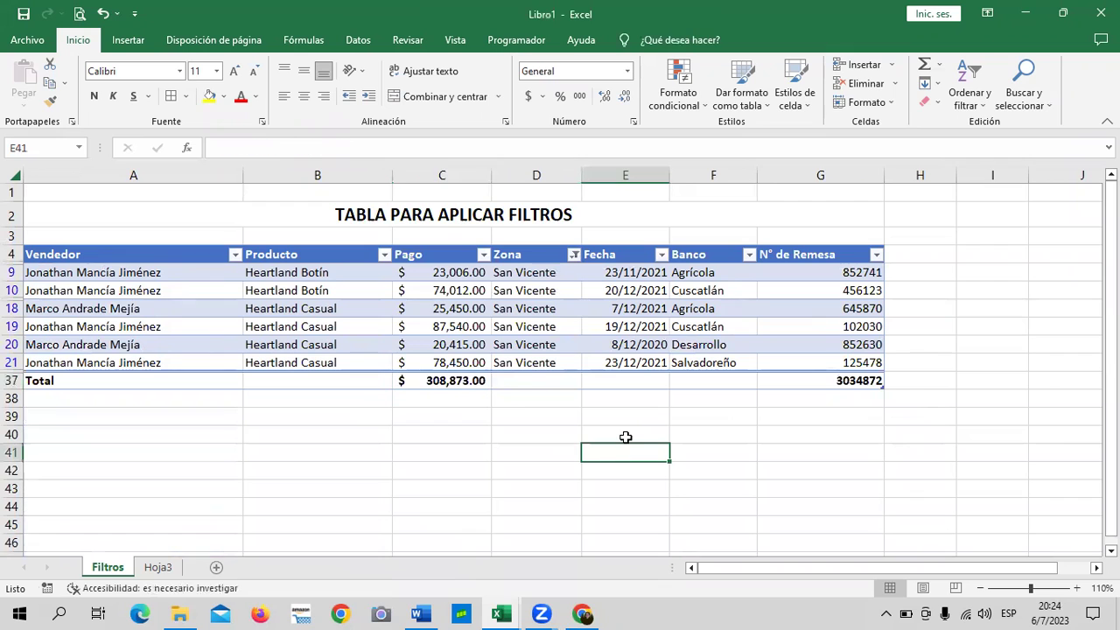
pyautogui.rightClick(419, 381)
pyautogui.press('Escape')
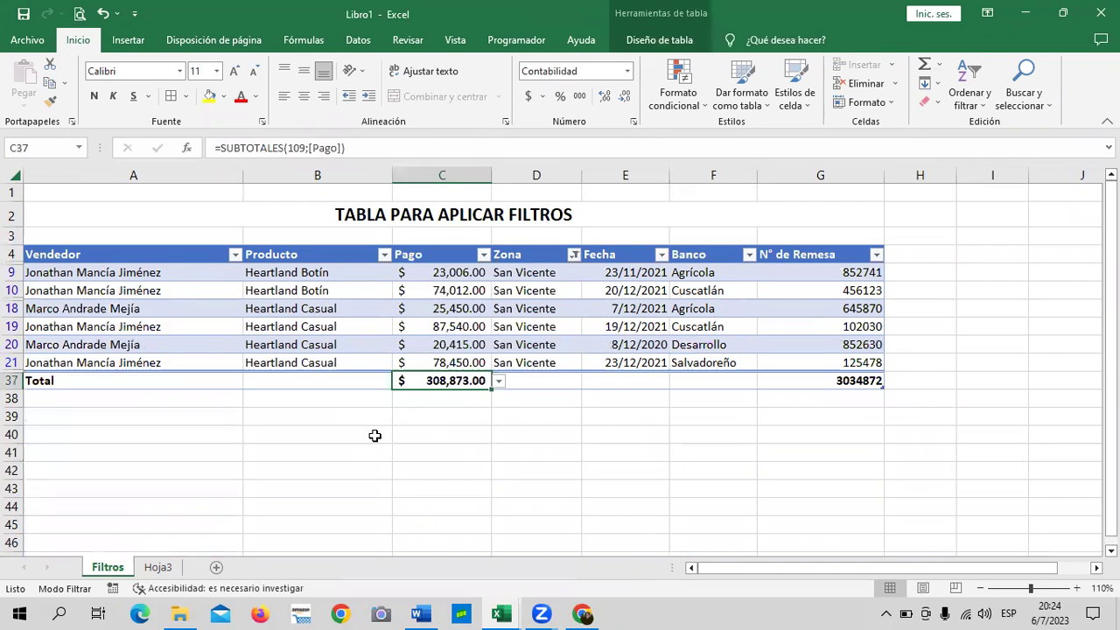
pyautogui.rightClick(419, 382)
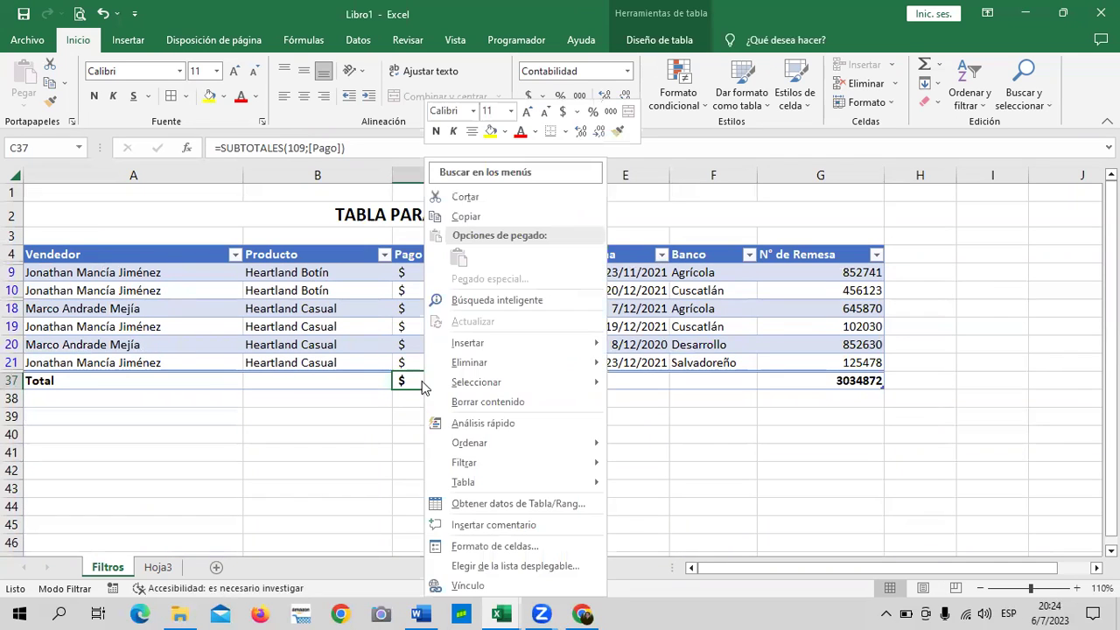
pyautogui.click(470, 217)
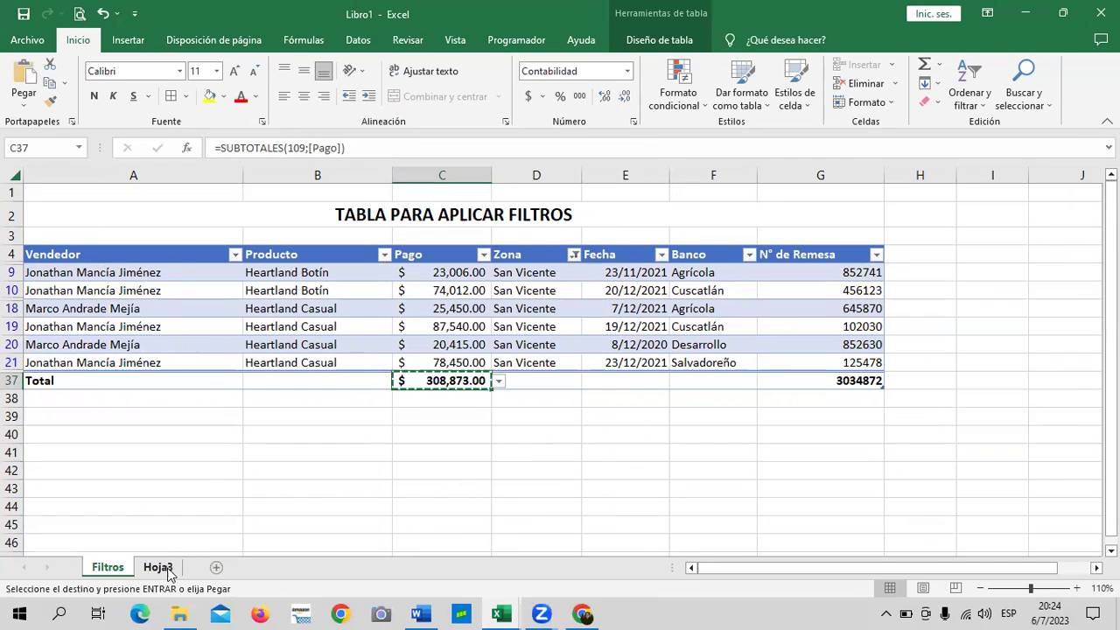
# Paste 308,873.00 as a value into D5 and give D5:D12 Accounting format.
pyautogui.click(159, 567)
pyautogui.rightClick(326, 270)
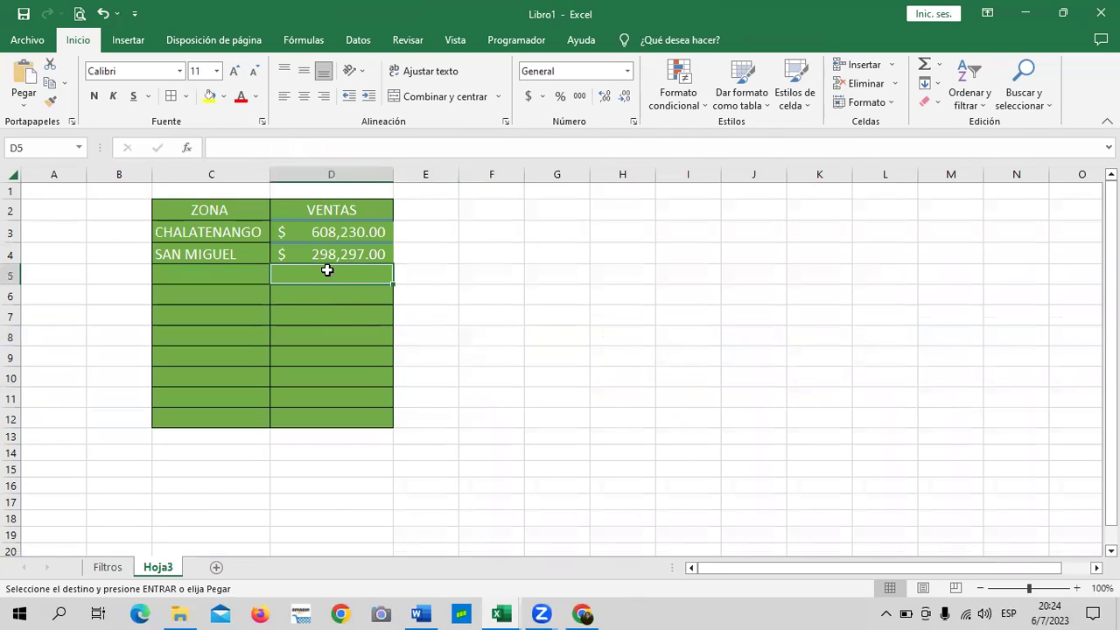
pyautogui.click(388, 300)
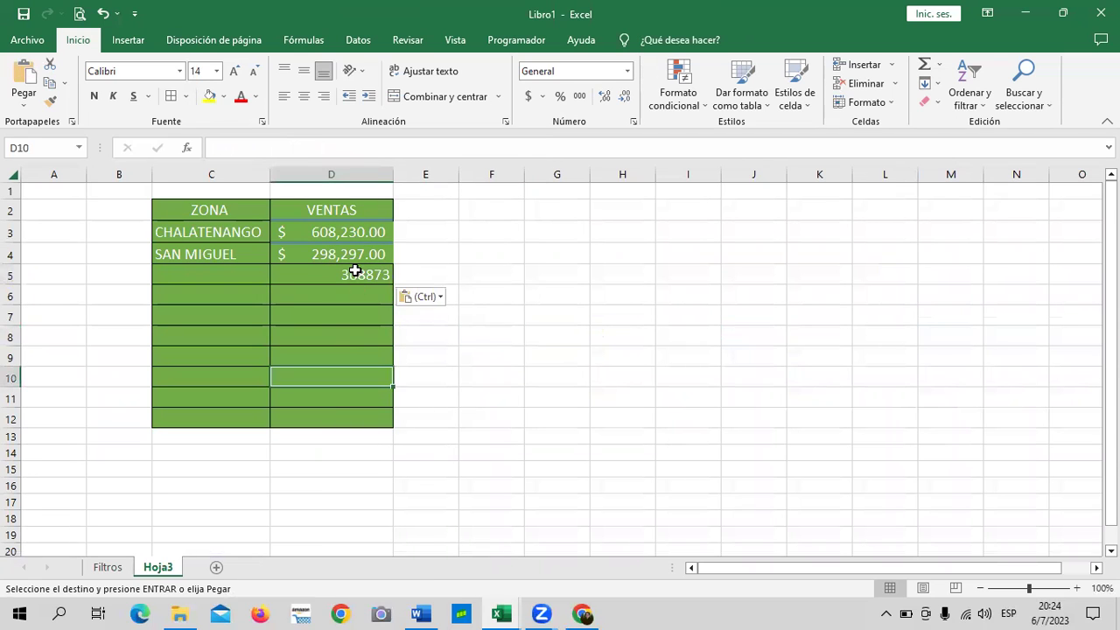
pyautogui.moveTo(356, 273); pyautogui.dragTo(348, 417)
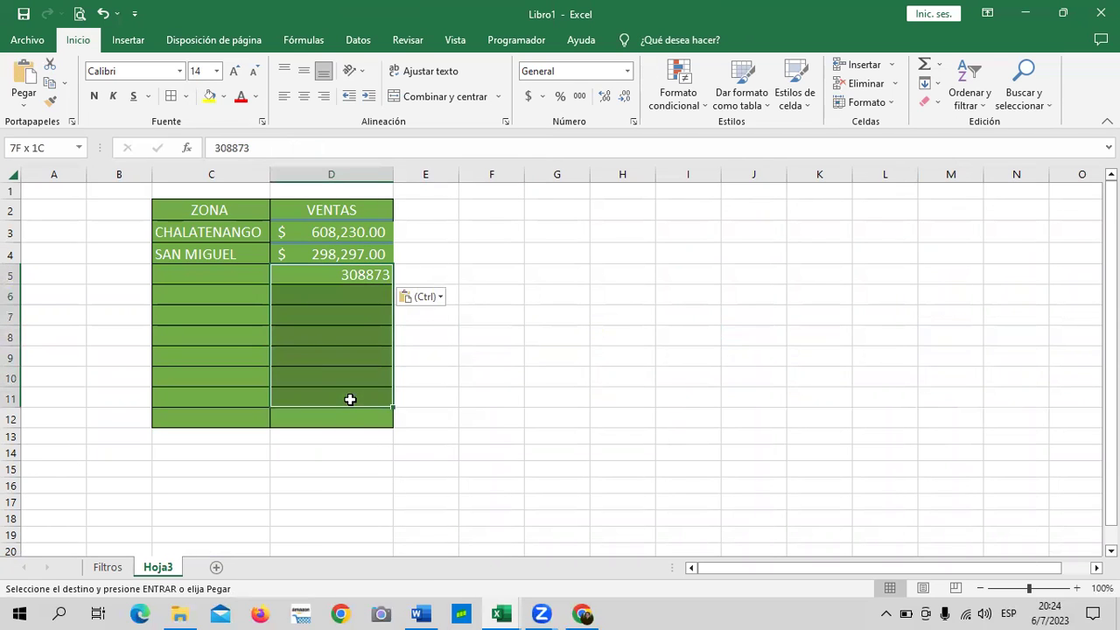
pyautogui.click(528, 96)
pyautogui.click(488, 359)
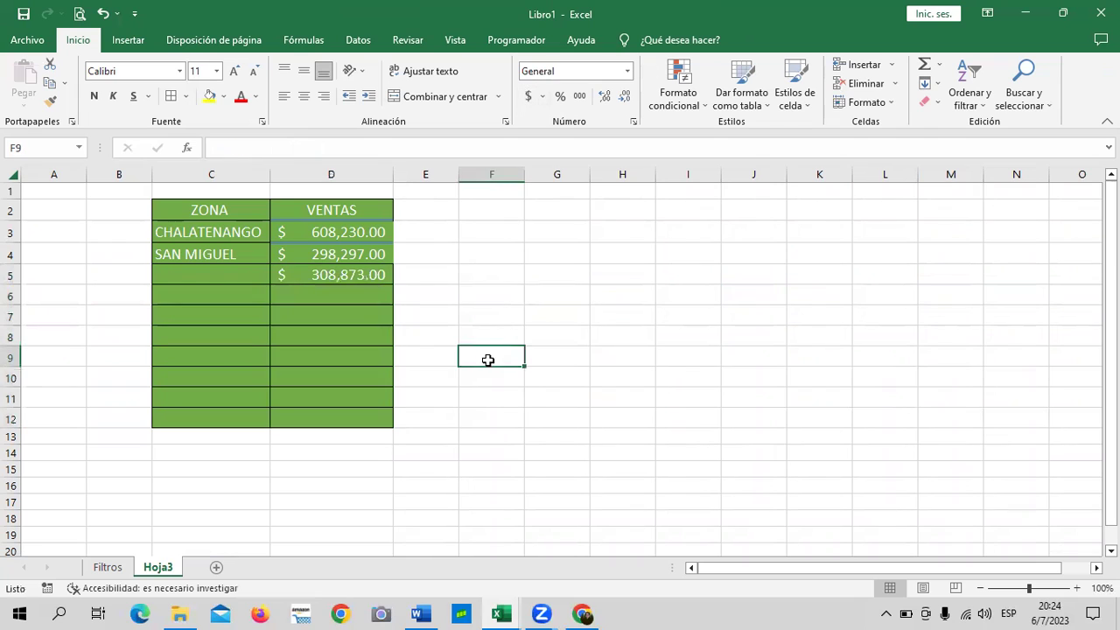
# Enter SAN VICENTE as the zone name in C5 and review the three sales values.
pyautogui.click(172, 270)
pyautogui.write('SAN ')
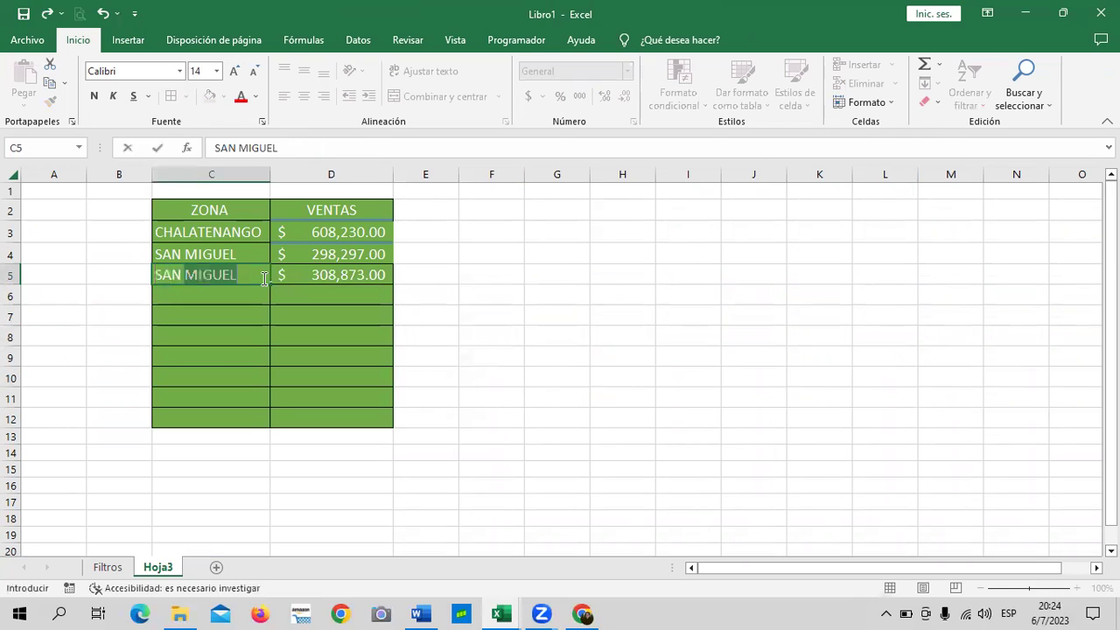
pyautogui.write('VIC')
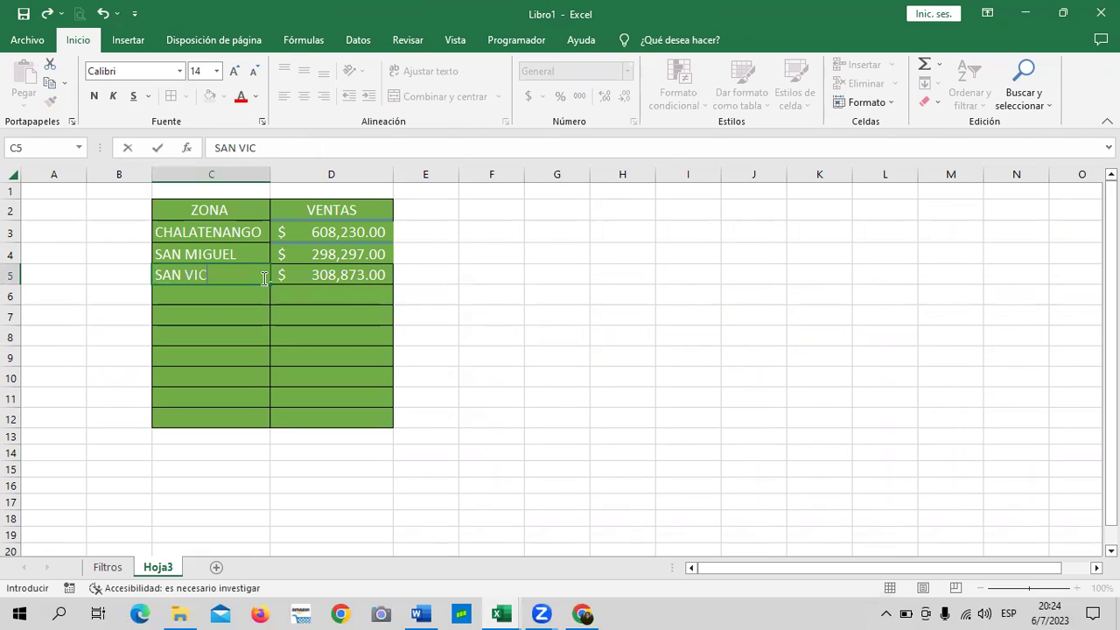
pyautogui.press('Return')
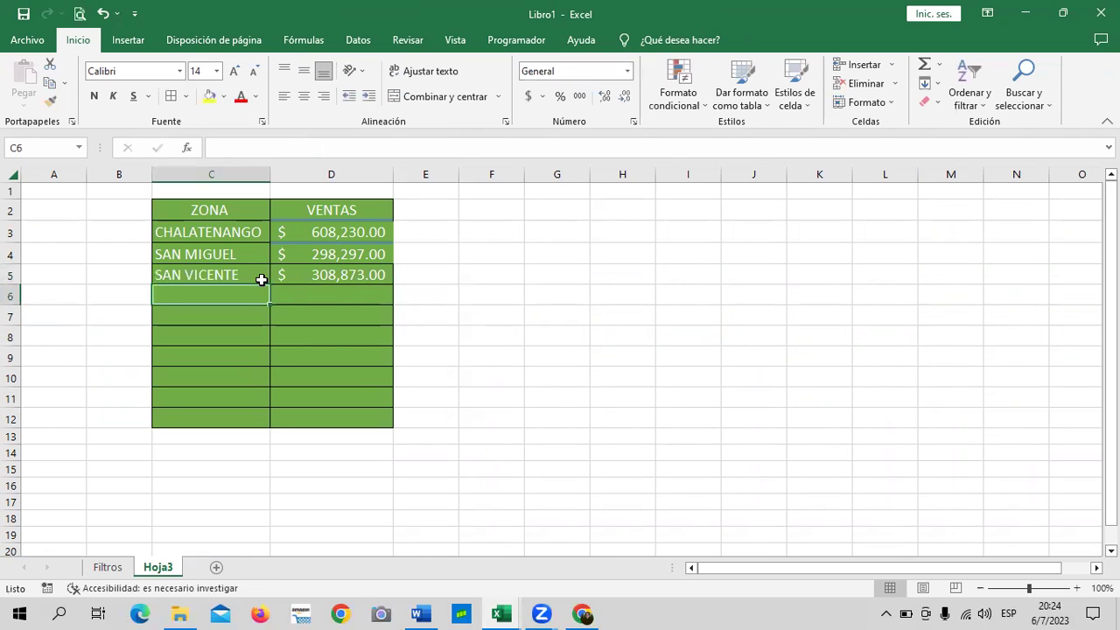
pyautogui.click(534, 292)
pyautogui.click(355, 271)
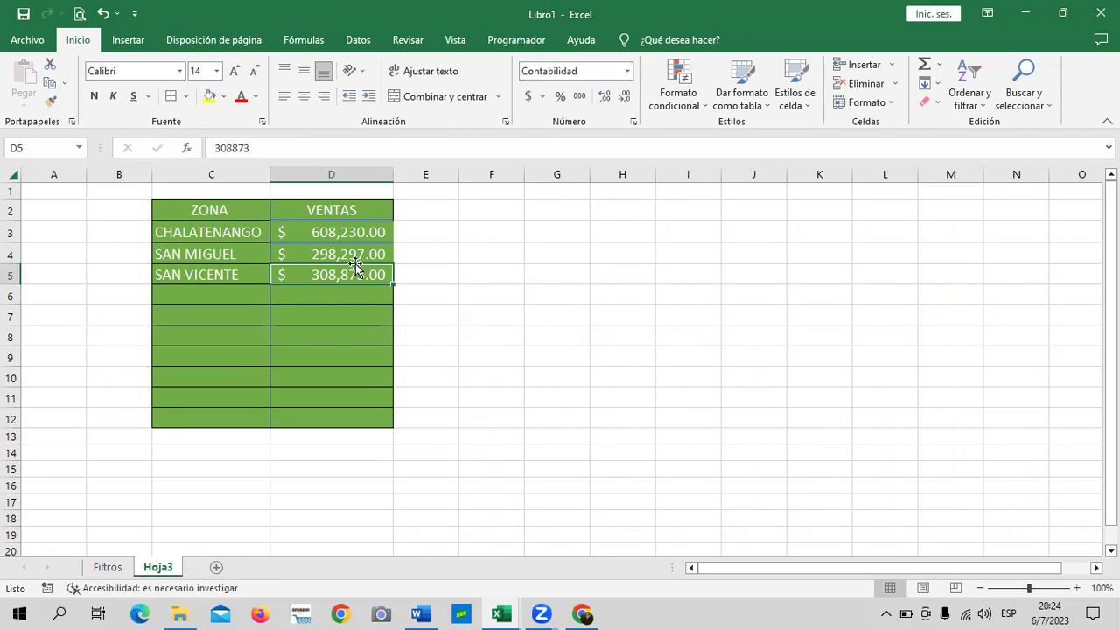
pyautogui.click(351, 233)
pyautogui.click(341, 251)
pyautogui.click(333, 272)
pyautogui.click(108, 567)
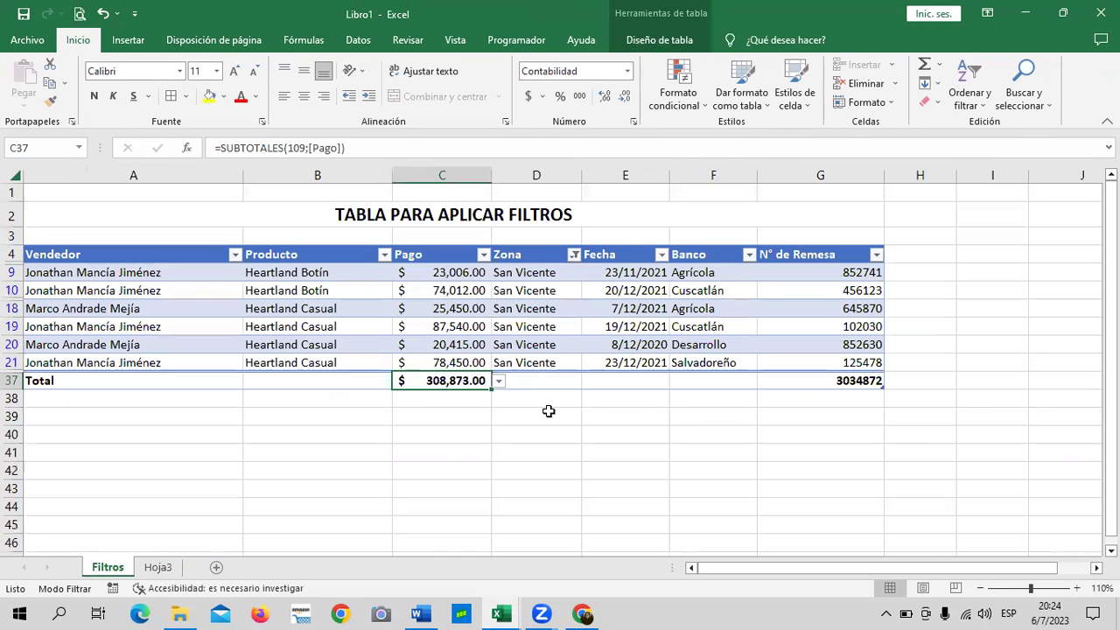
# Select all zones in the Zona filter so every Filtros row reappears.
pyautogui.click(573, 255)
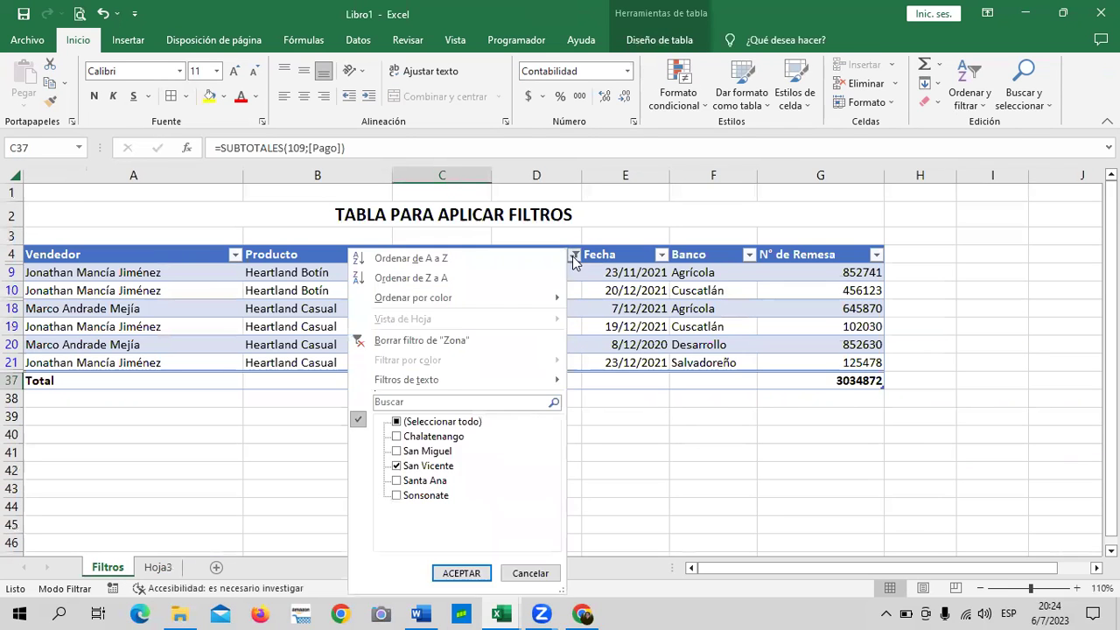
pyautogui.click(445, 422)
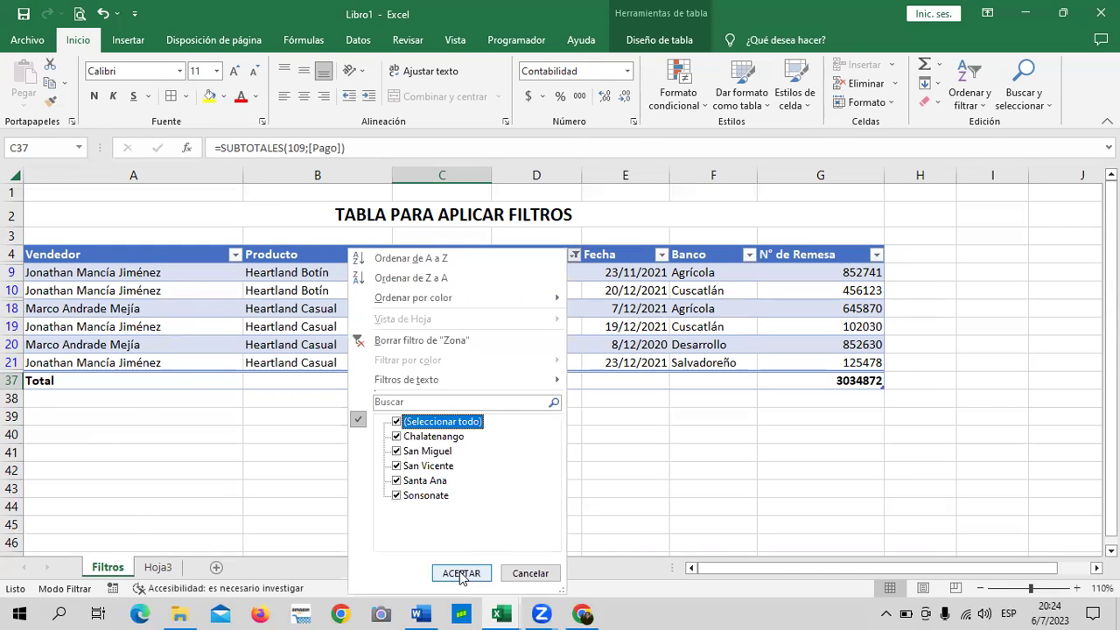
pyautogui.click(462, 572)
pyautogui.scroll(-9, 567, 381)
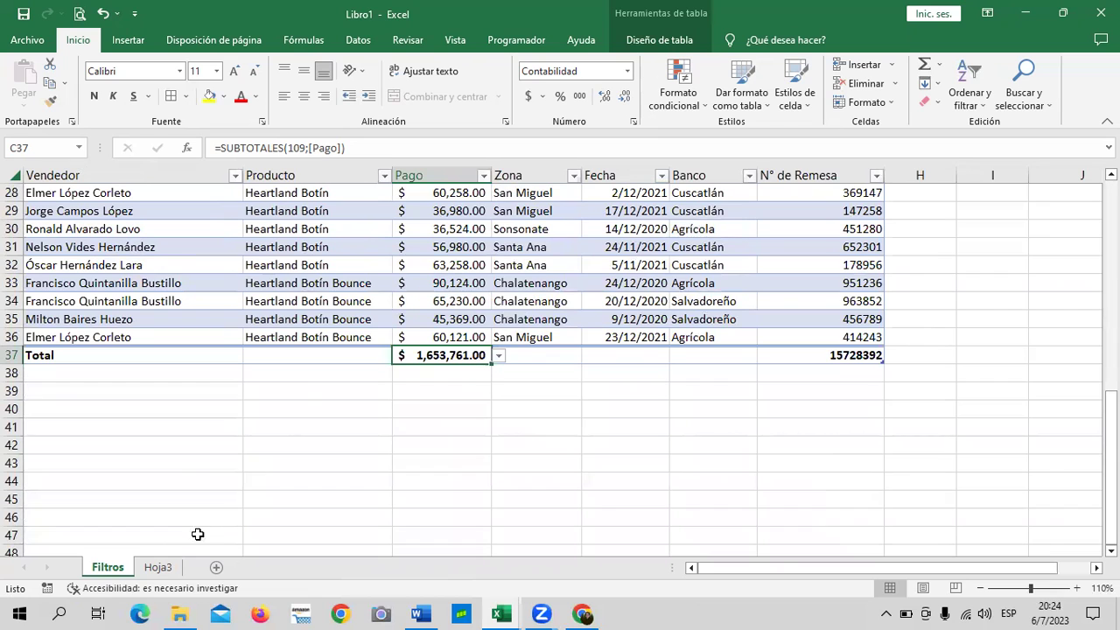
# Review the CHALATENANGO, SAN MIGUEL and SAN VICENTE labels and sales figures on Hoja3.
pyautogui.click(158, 567)
pyautogui.click(589, 355)
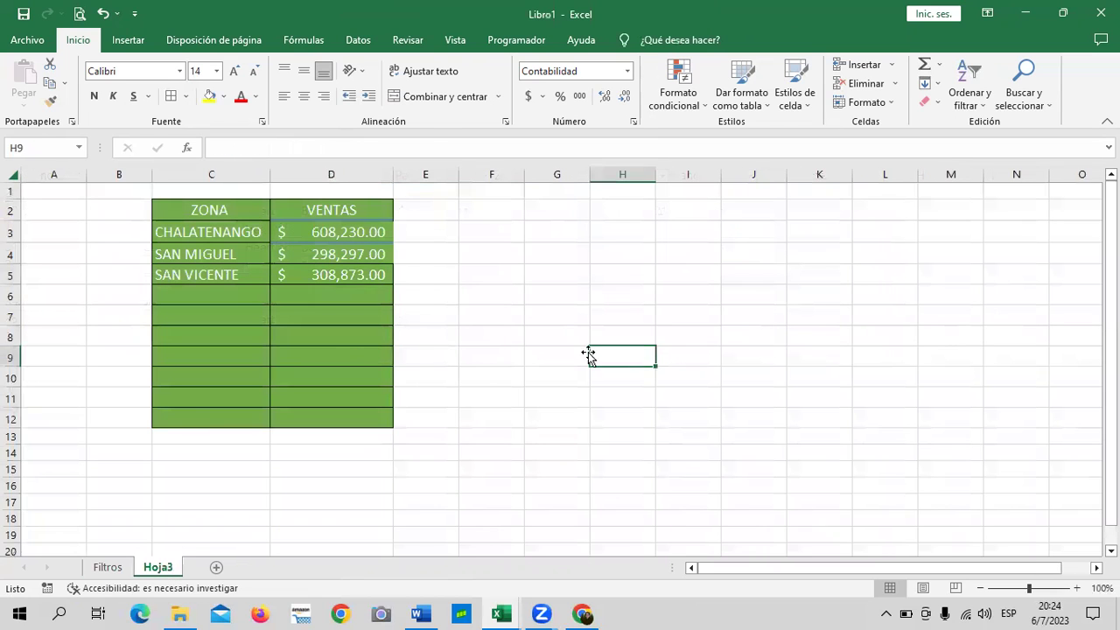
pyautogui.click(345, 276)
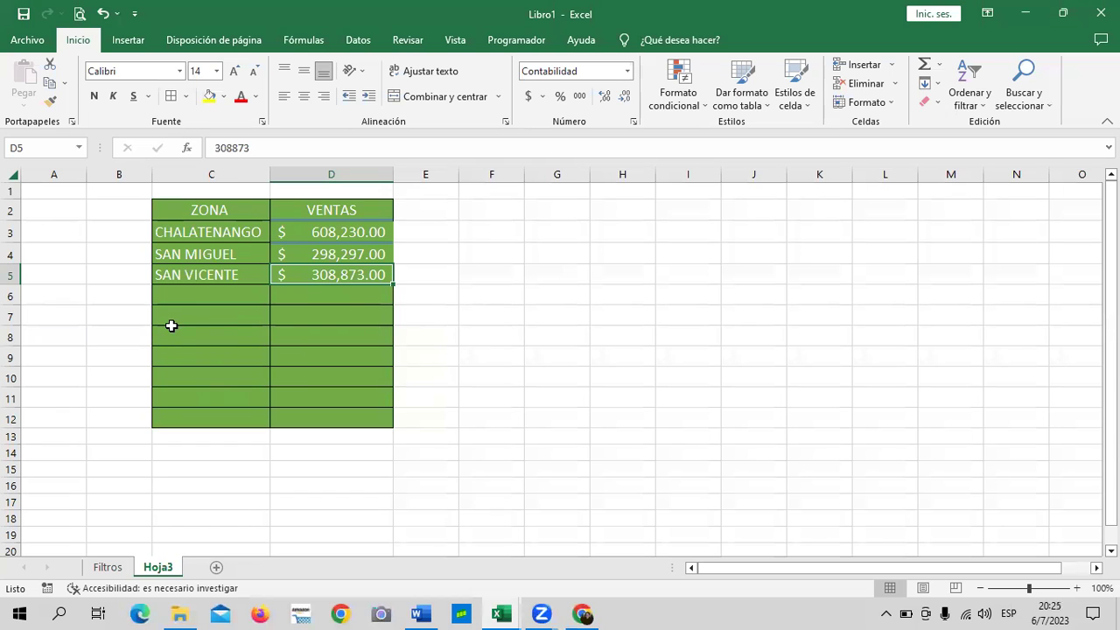
pyautogui.click(245, 233)
pyautogui.click(224, 252)
pyautogui.click(220, 277)
pyautogui.click(316, 271)
pyautogui.click(319, 252)
pyautogui.click(317, 233)
pyautogui.click(315, 255)
pyautogui.click(312, 276)
pyautogui.click(592, 253)
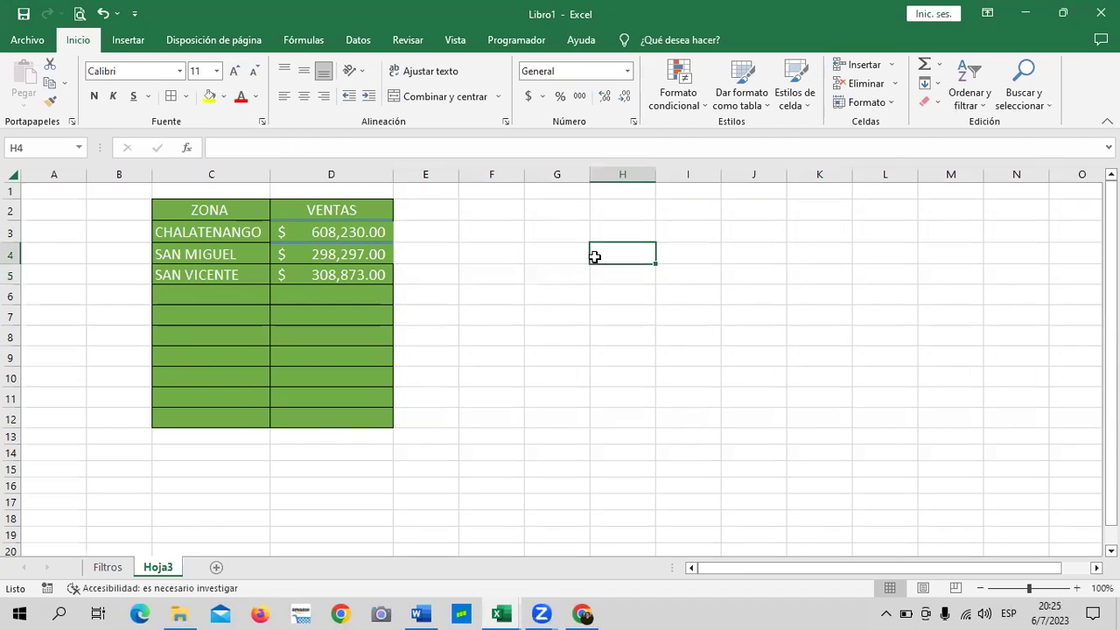
pyautogui.moveTo(503, 612)
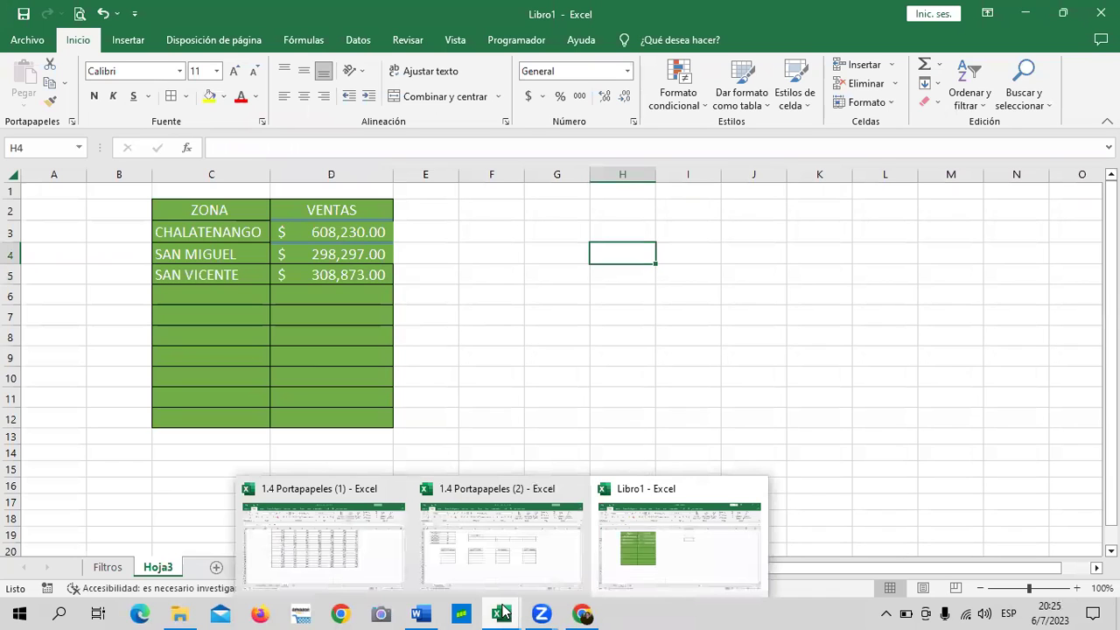
# Copy the Producto list B2:C6 on the Portapapeles sheet of 1.4 Portapapeles (1).
pyautogui.click(341, 573)
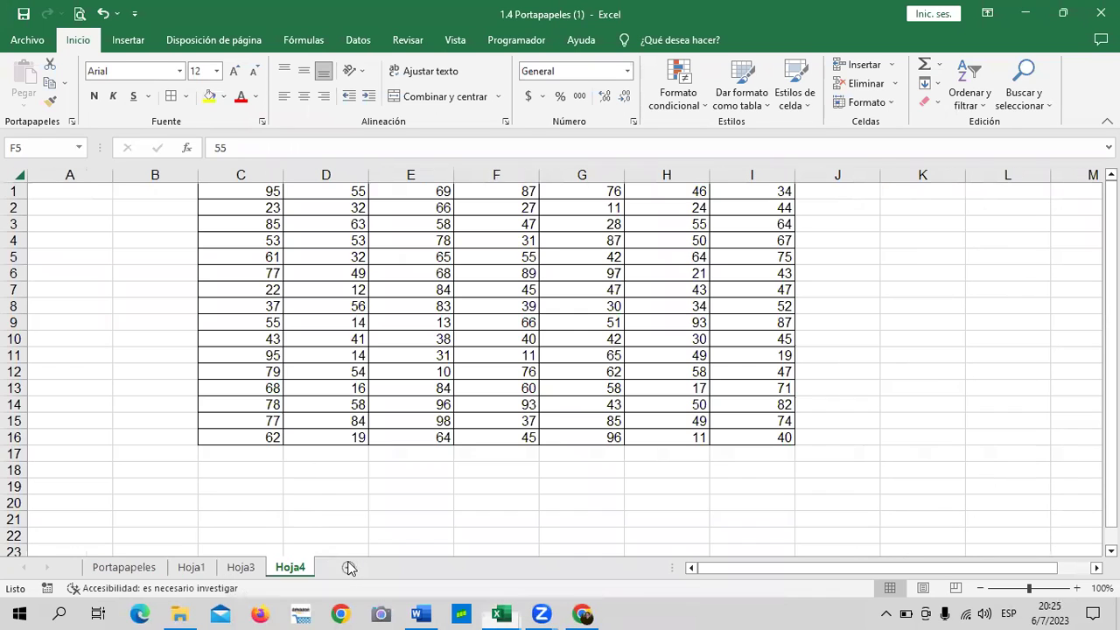
pyautogui.click(122, 569)
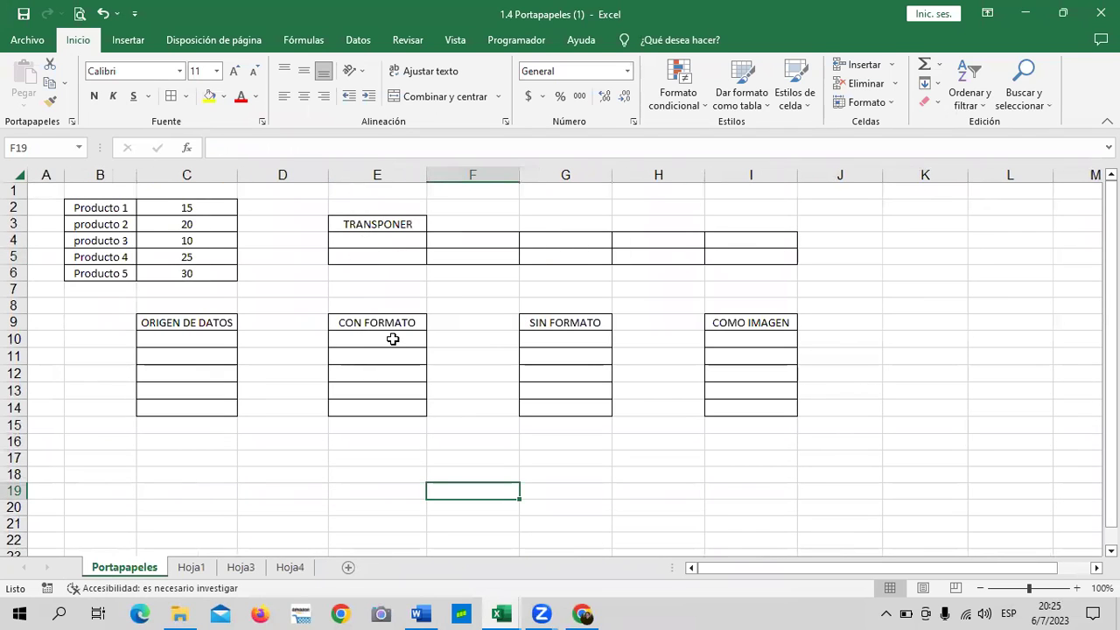
pyautogui.click(607, 485)
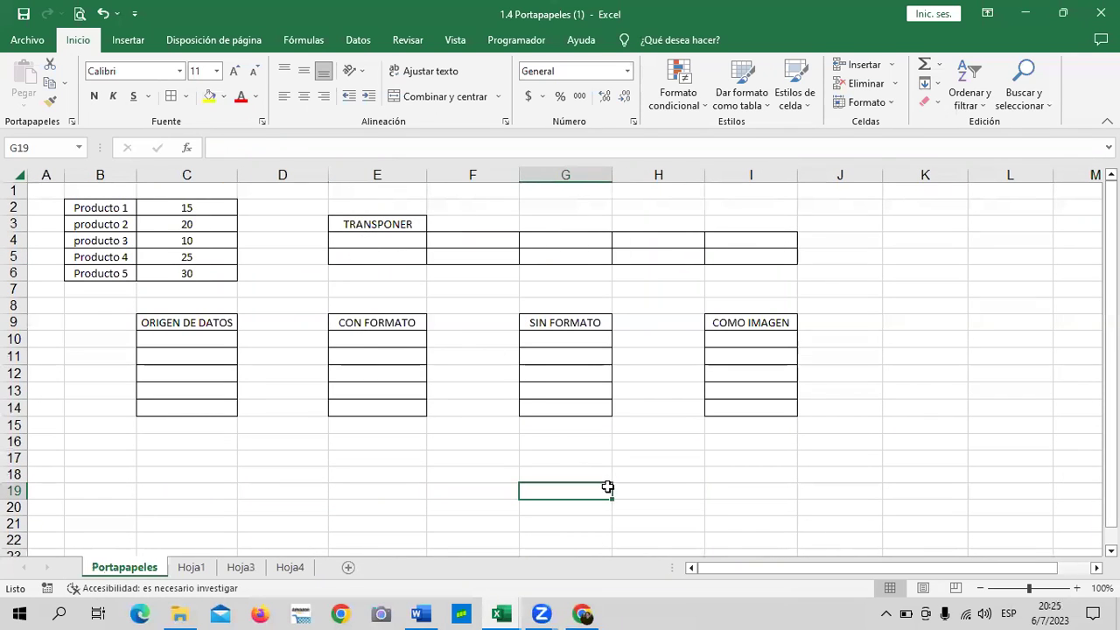
pyautogui.moveTo(116, 207); pyautogui.dragTo(204, 273)
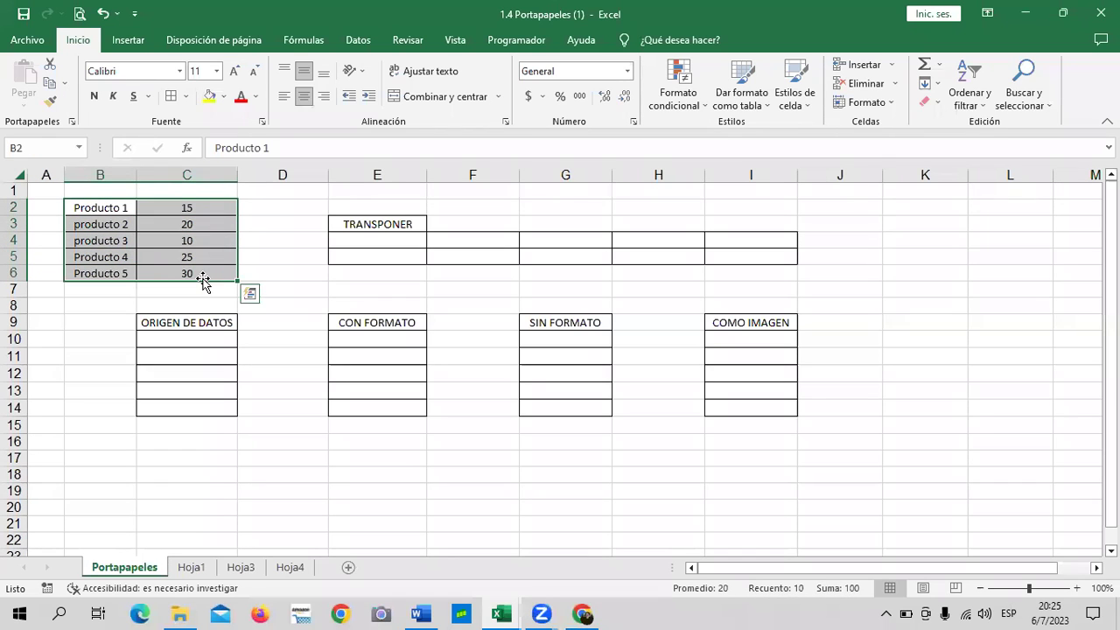
pyautogui.rightClick(192, 241)
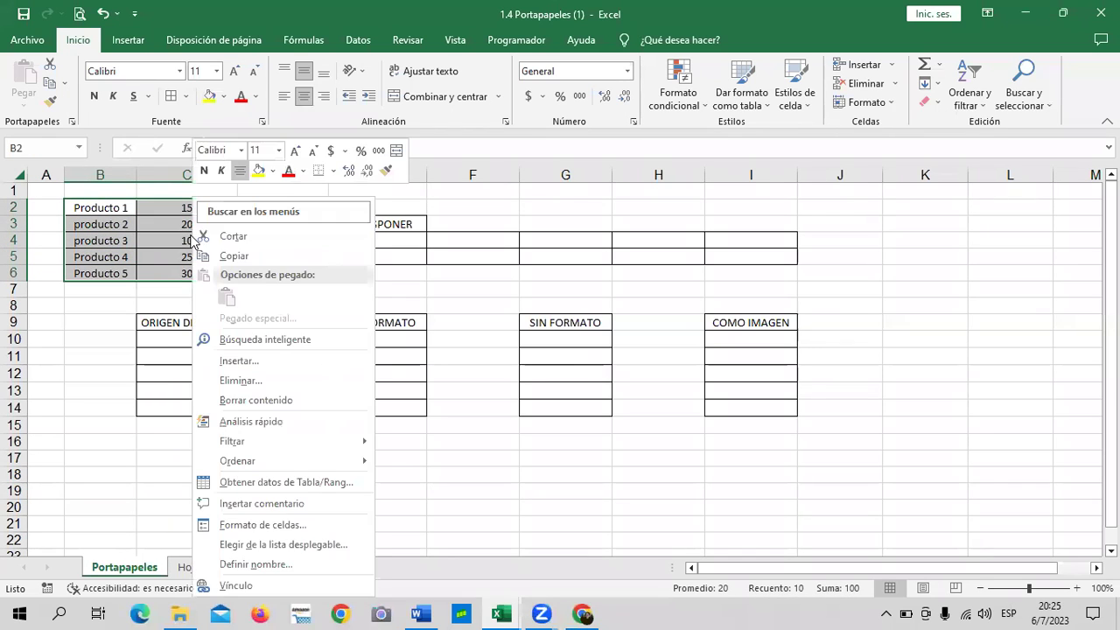
pyautogui.click(254, 264)
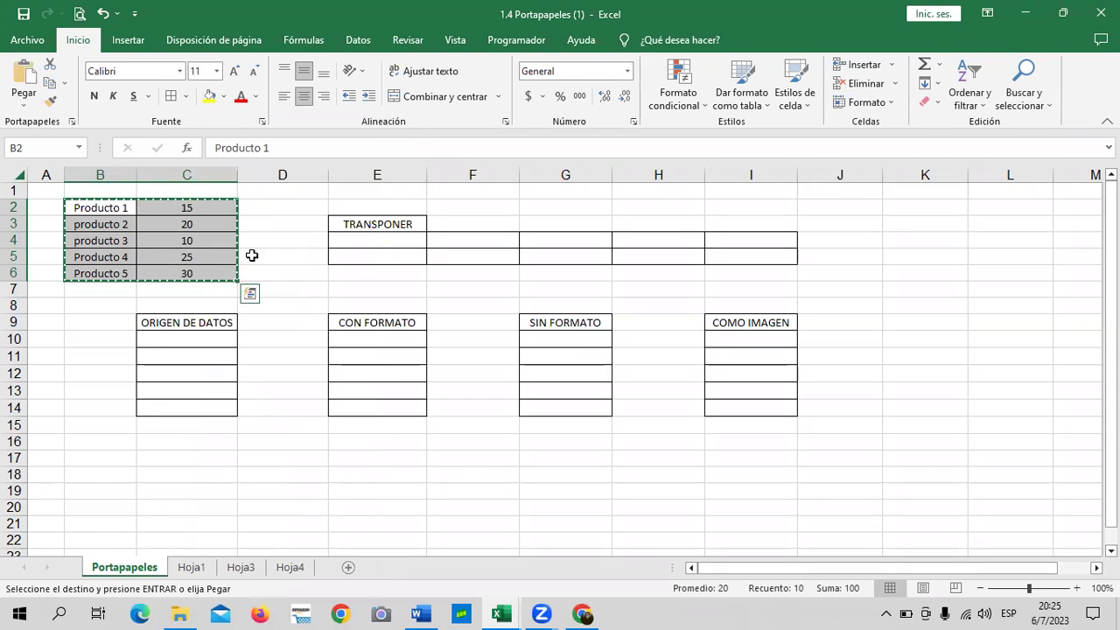
# Paste the product list transposed into E4 under TRANSPONER.
pyautogui.click(348, 240)
pyautogui.rightClick(348, 241)
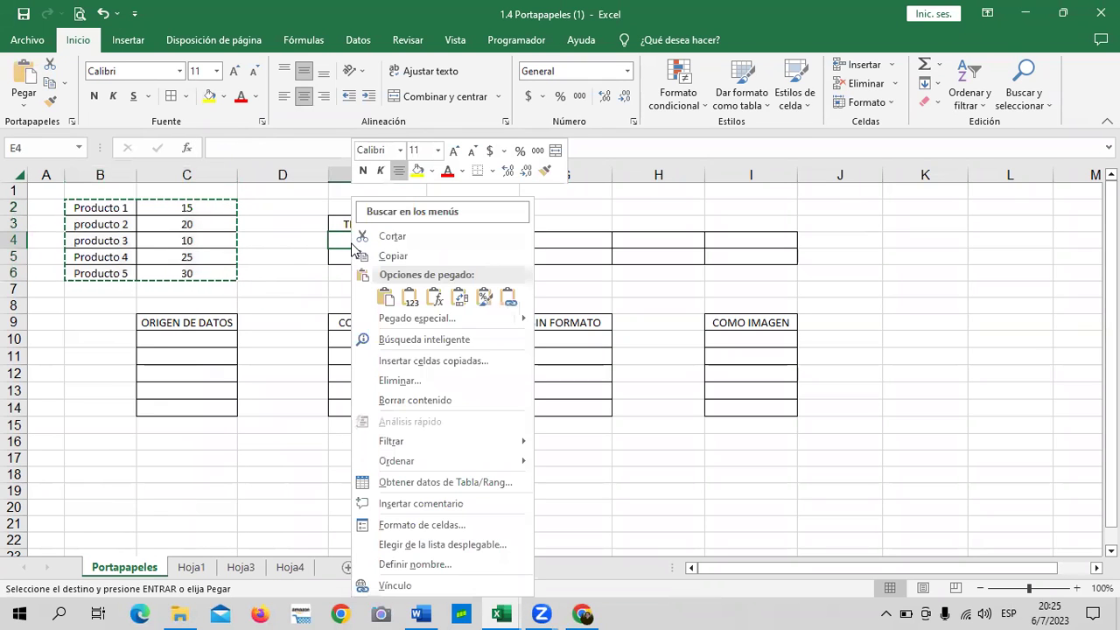
pyautogui.click(458, 300)
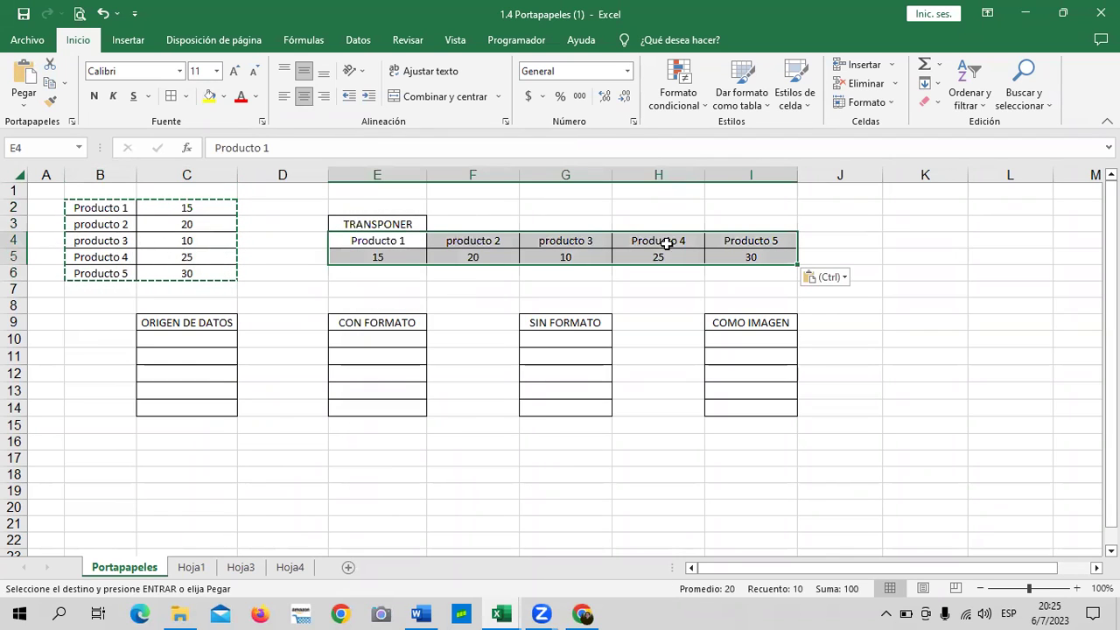
pyautogui.press('Escape')
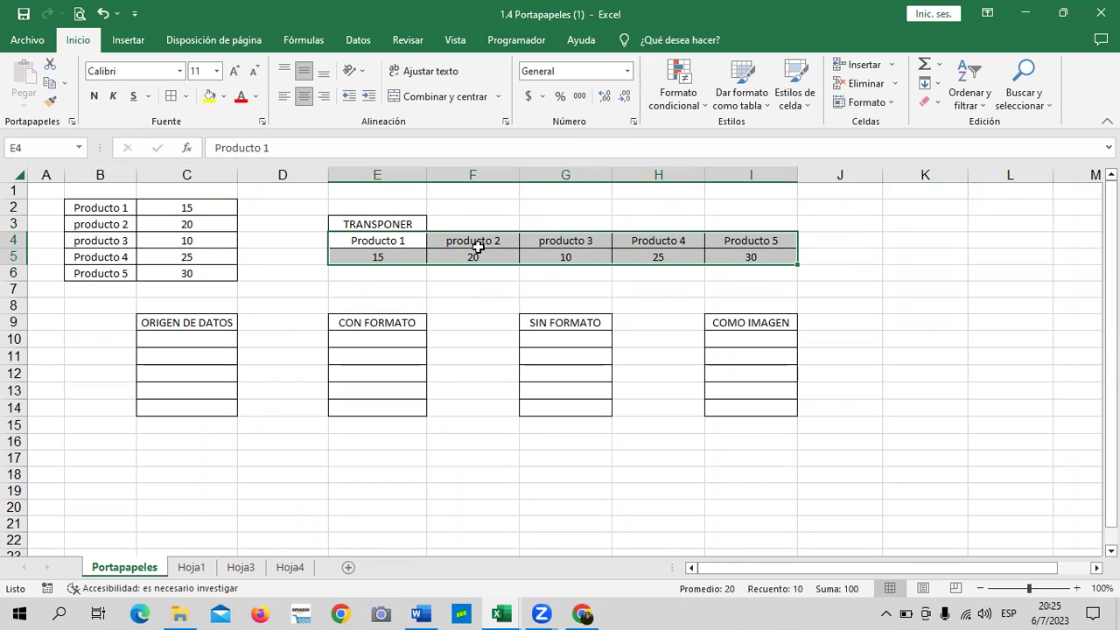
pyautogui.moveTo(130, 213); pyautogui.dragTo(215, 274)
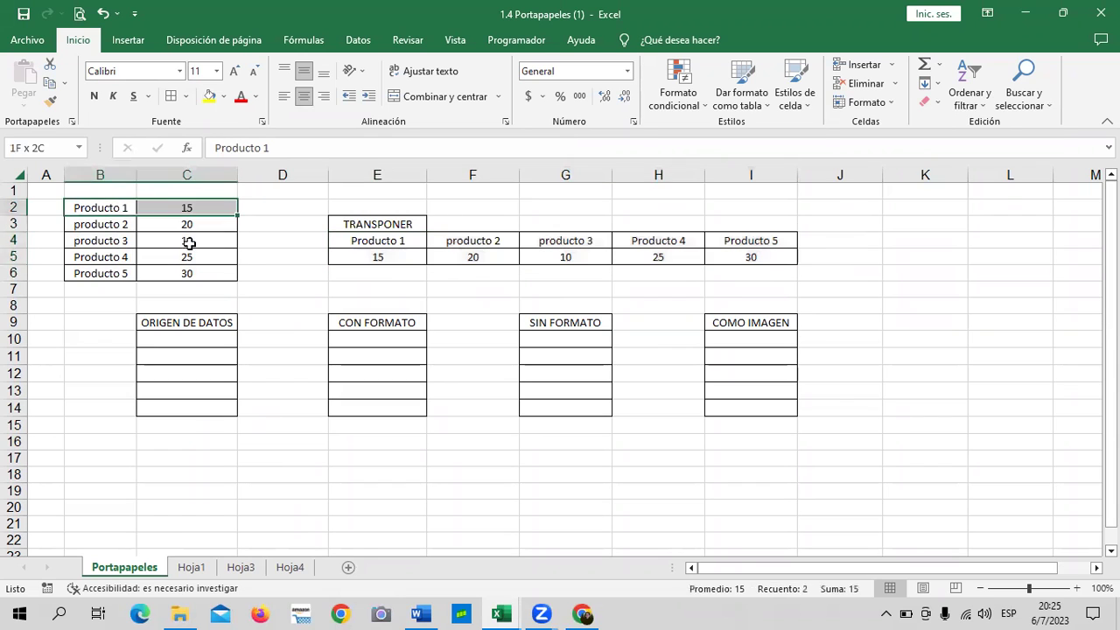
pyautogui.click(253, 243)
pyautogui.moveTo(128, 207); pyautogui.dragTo(220, 272)
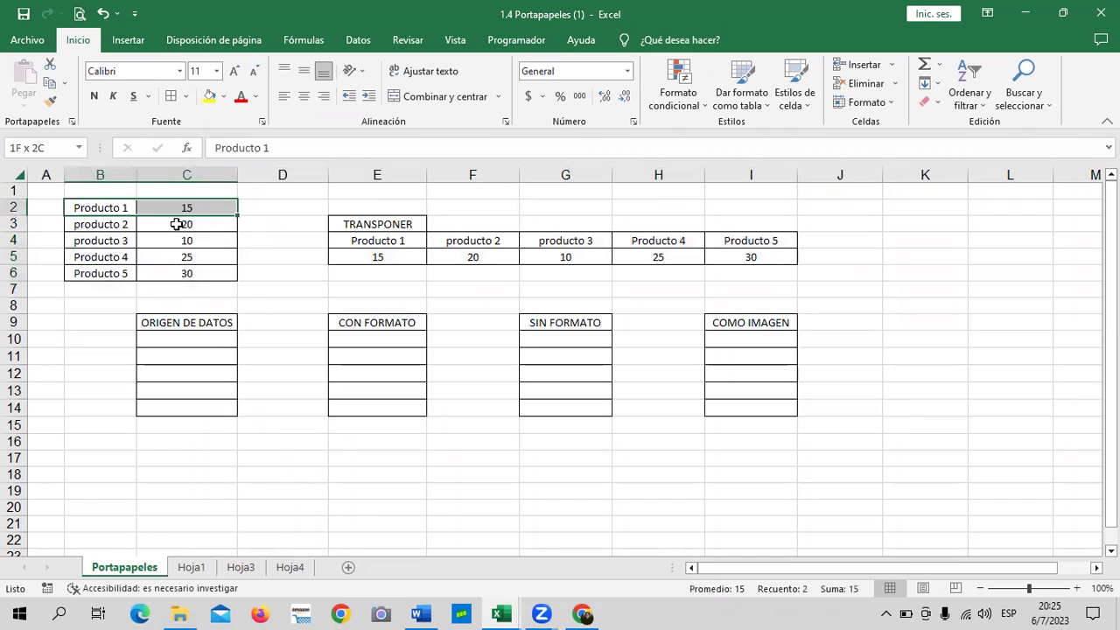
pyautogui.rightClick(189, 226)
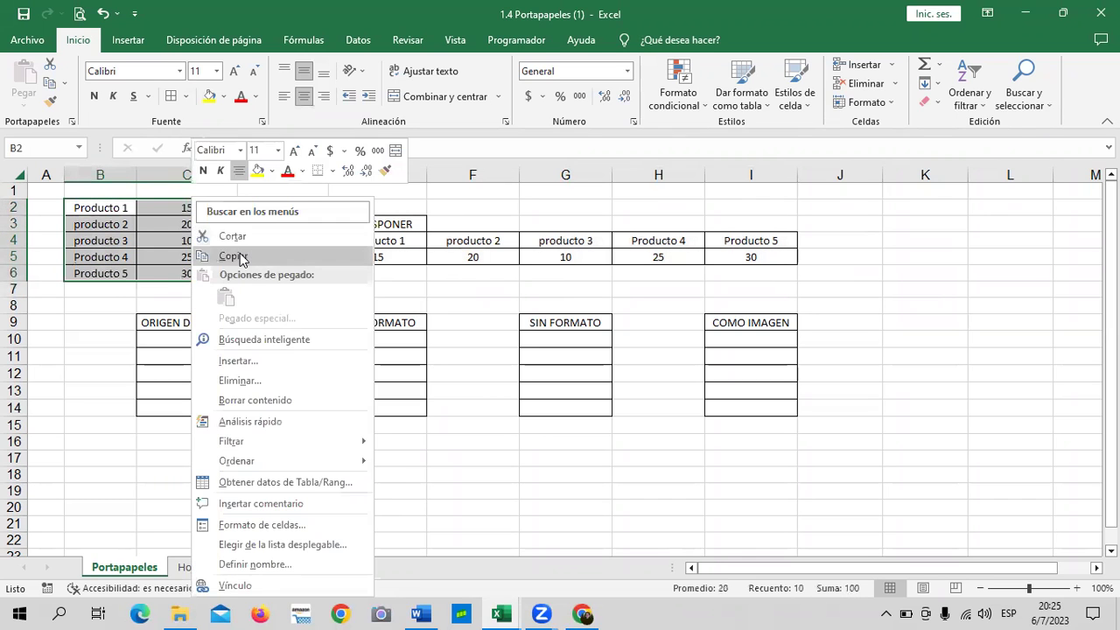
pyautogui.click(233, 255)
pyautogui.rightClick(187, 476)
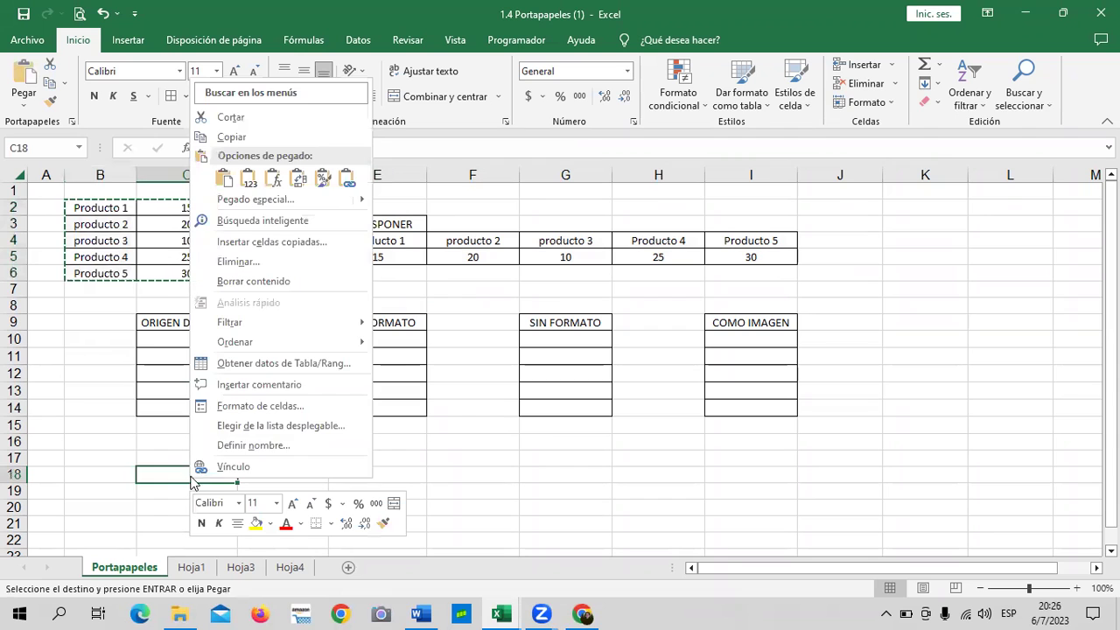
pyautogui.click(225, 179)
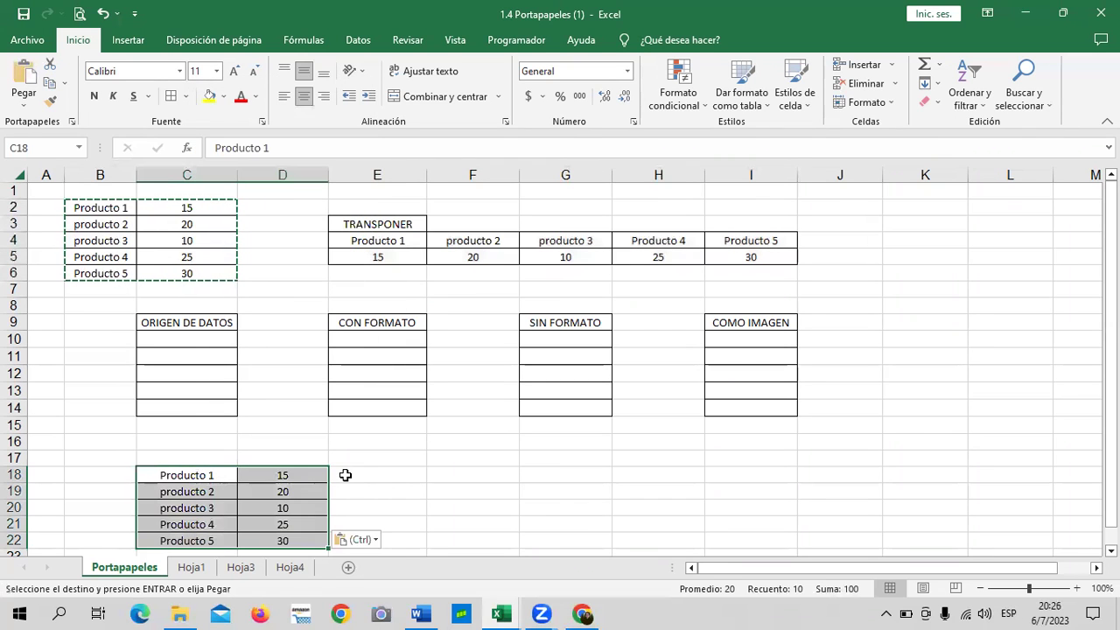
pyautogui.press('Escape')
pyautogui.click(414, 471)
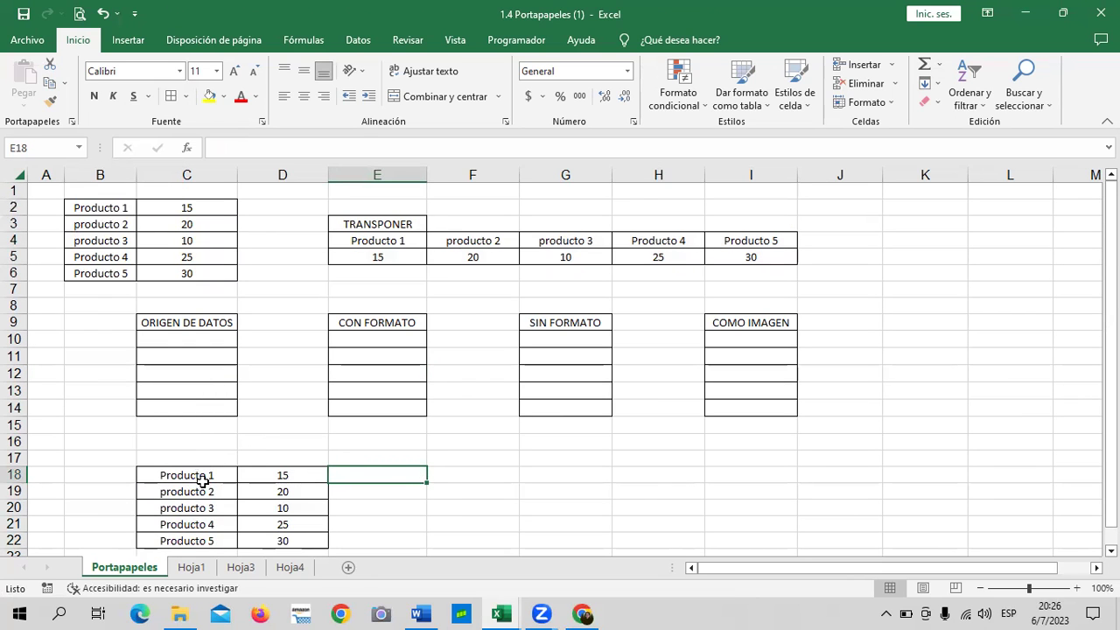
pyautogui.scroll(-1, 202, 480)
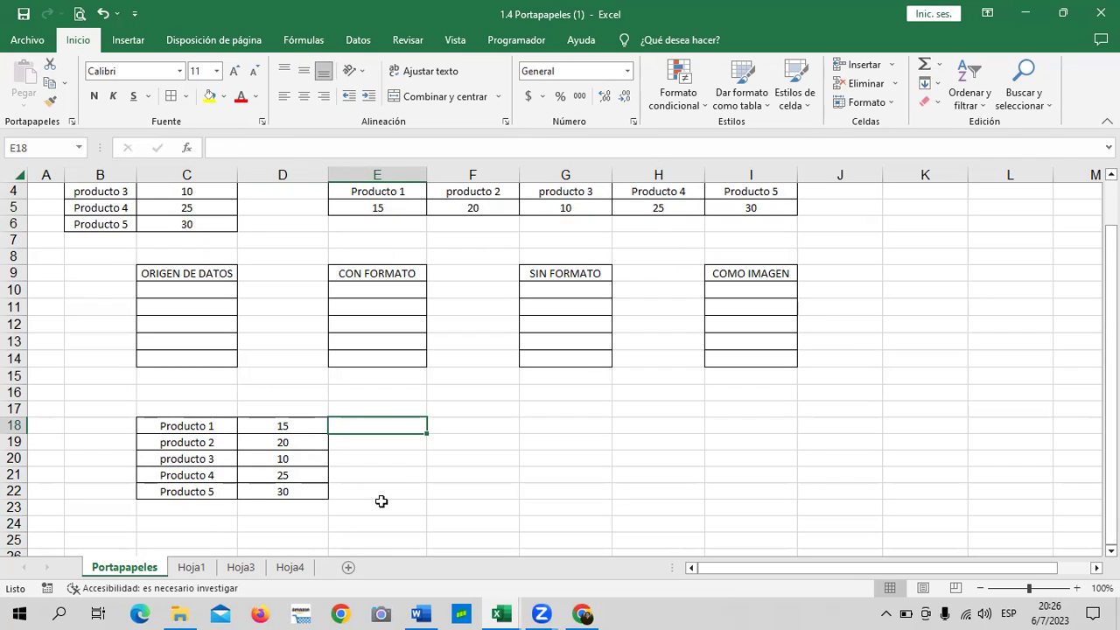
pyautogui.click(420, 502)
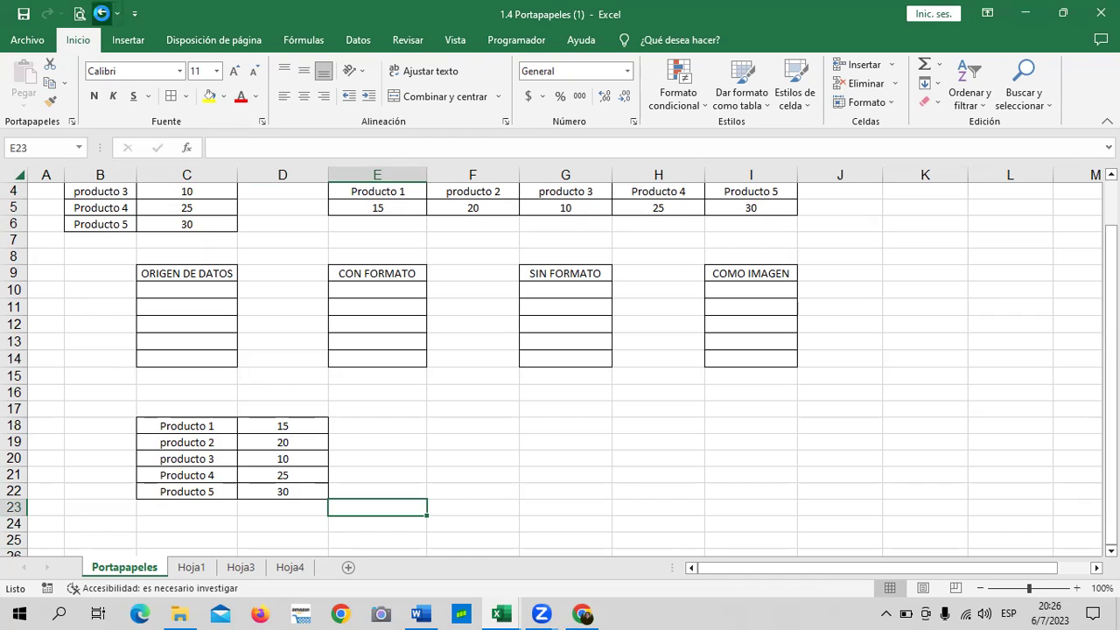
pyautogui.click(103, 14)
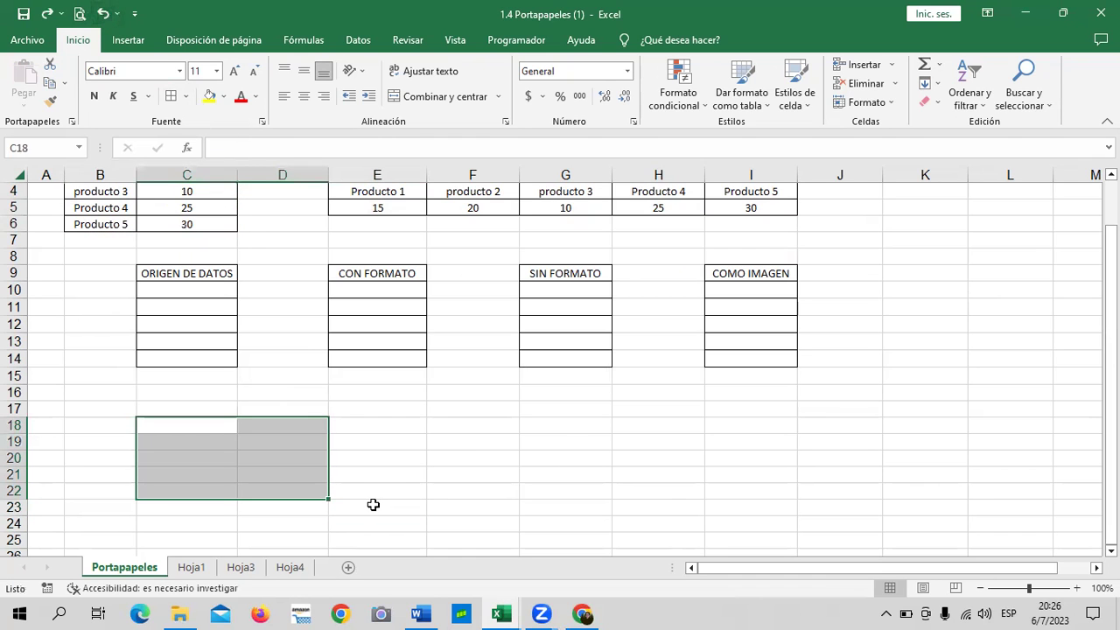
pyautogui.click(405, 473)
pyautogui.scroll(1, 420, 455)
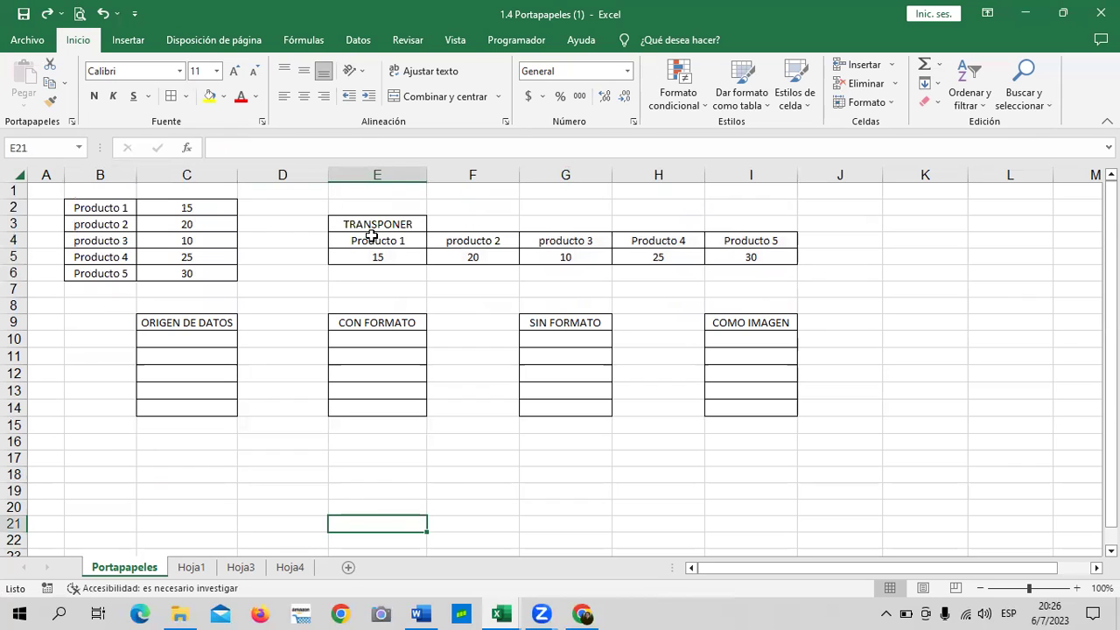
pyautogui.moveTo(368, 241)
pyautogui.mouseDown()
pyautogui.moveTo(763, 242)
pyautogui.moveTo(751, 259)
pyautogui.mouseUp()
pyautogui.rightClick(591, 242)
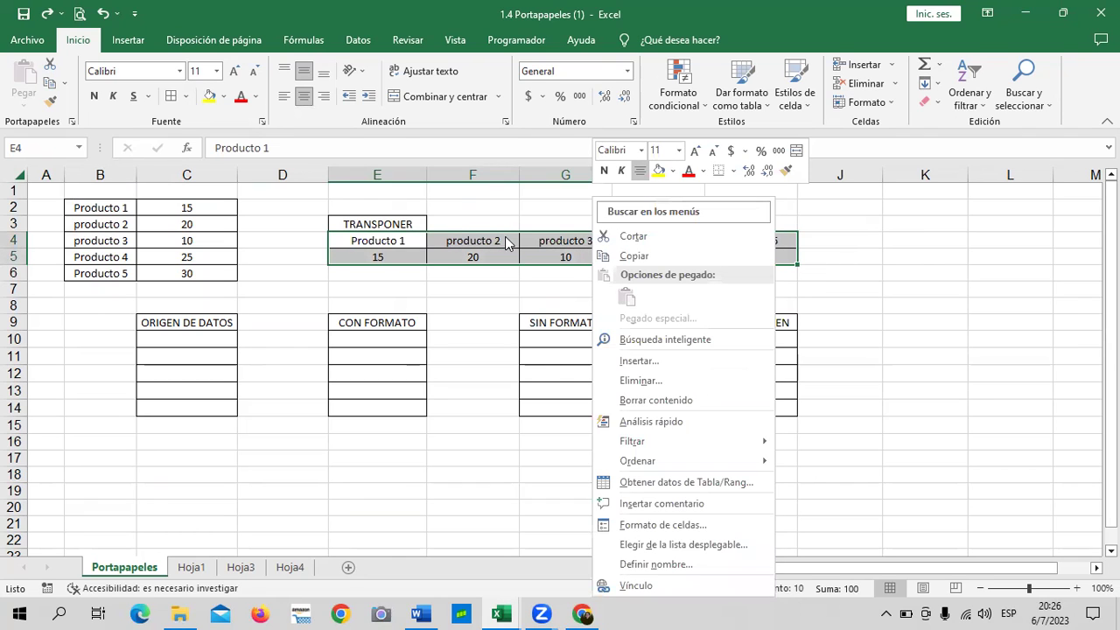
pyautogui.click(664, 255)
pyautogui.scroll(-3, 372, 447)
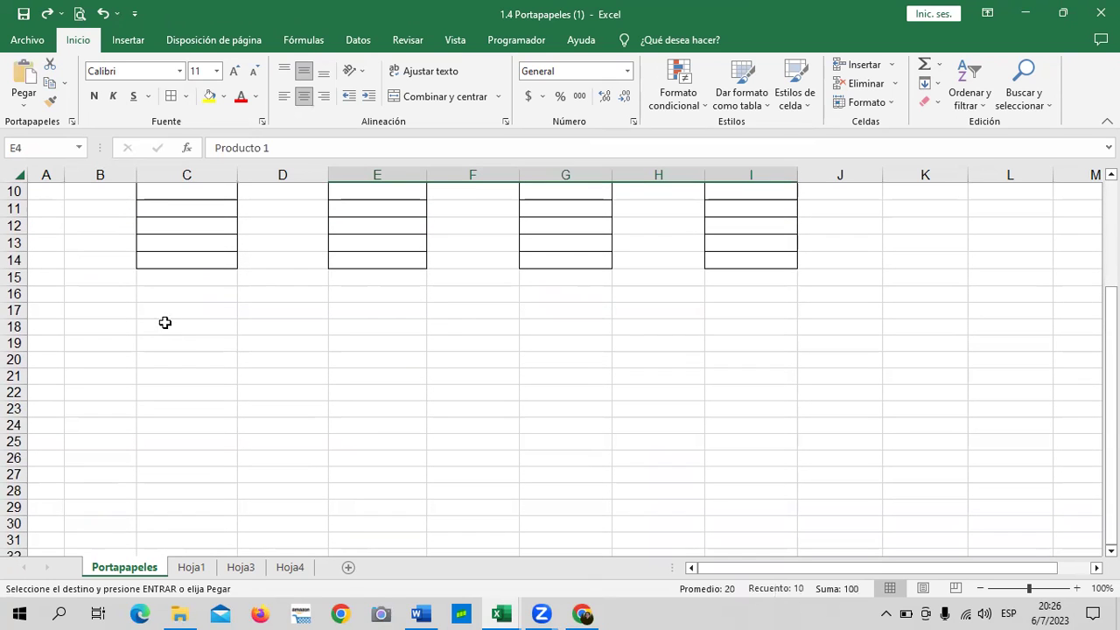
pyautogui.click(181, 327)
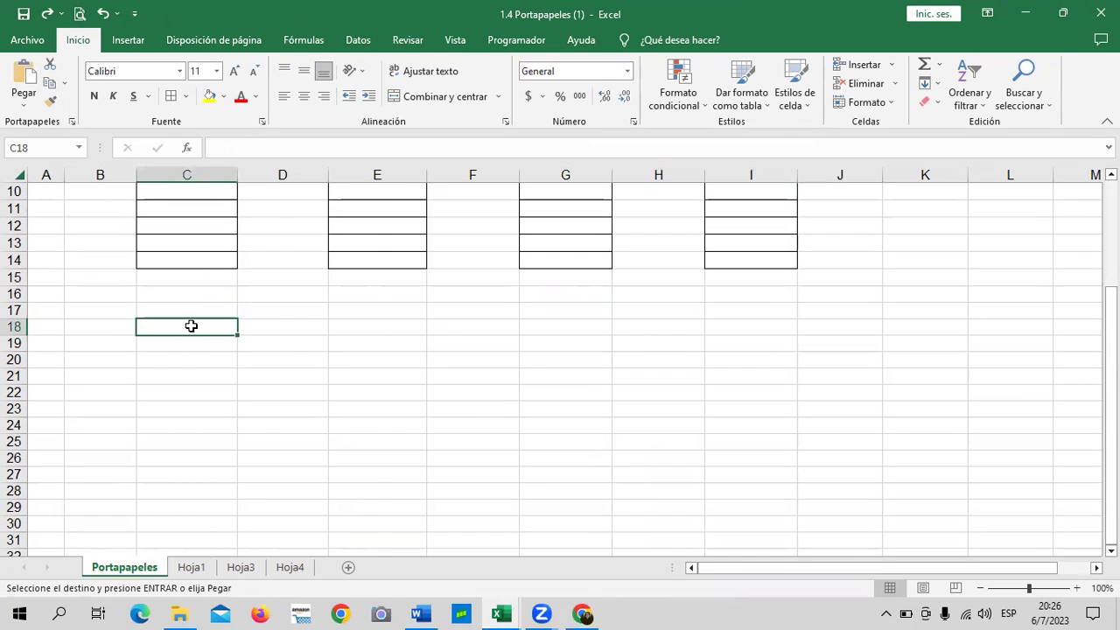
pyautogui.rightClick(190, 325)
pyautogui.moveTo(263, 317)
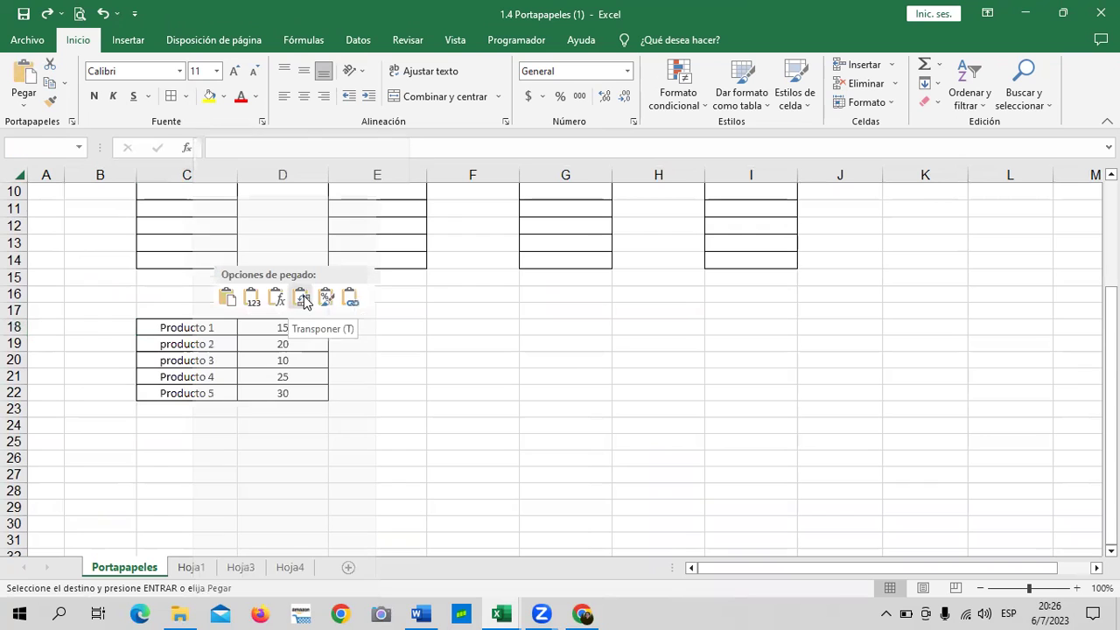
pyautogui.click(302, 298)
pyautogui.click(504, 418)
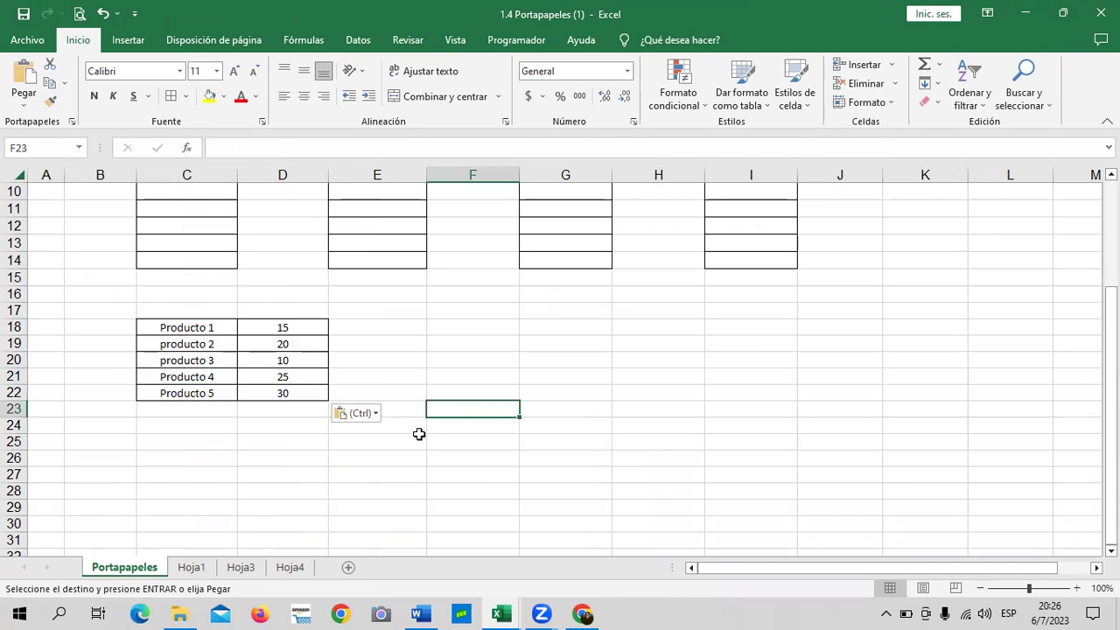
pyautogui.scroll(3, 416, 433)
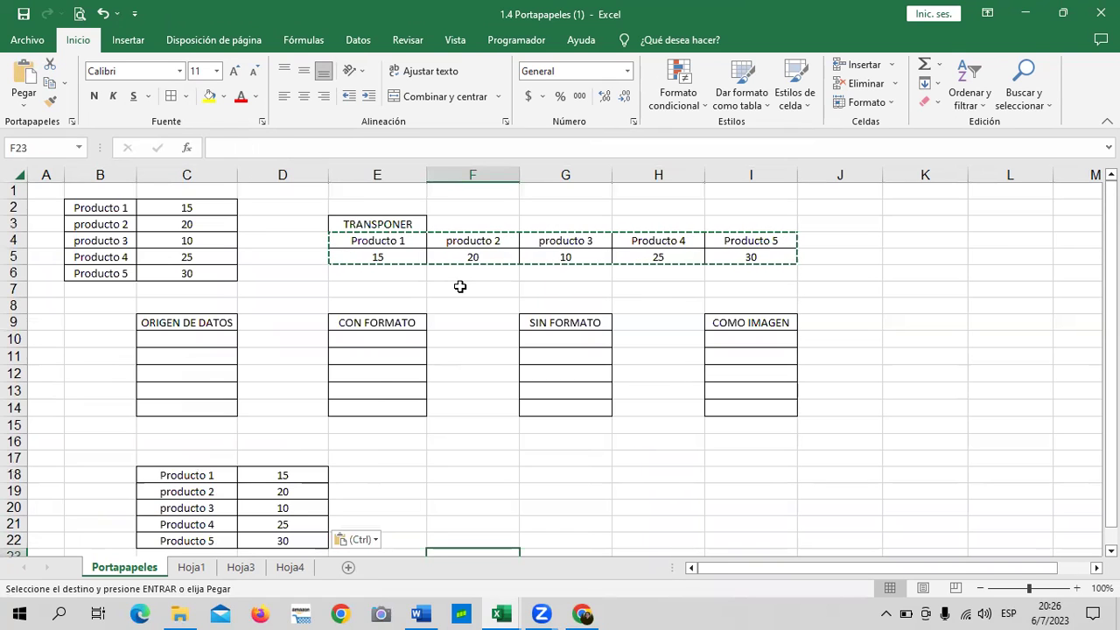
pyautogui.scroll(-2, 459, 286)
pyautogui.scroll(-2, 459, 286)
pyautogui.scroll(4, 459, 288)
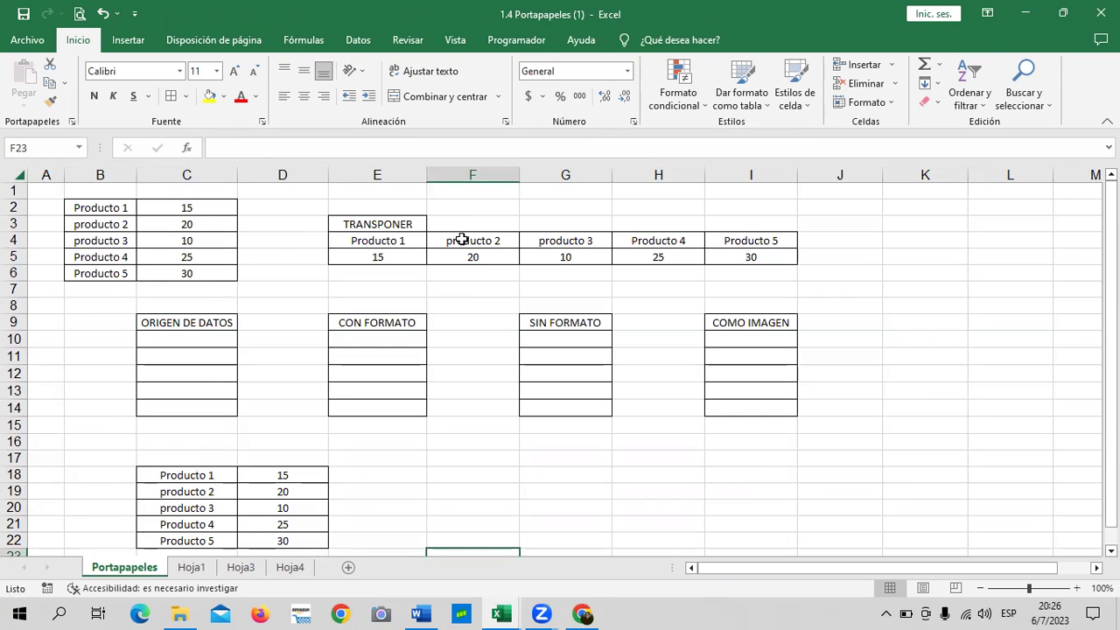
pyautogui.click(210, 224)
pyautogui.click(495, 254)
pyautogui.scroll(-3, 332, 350)
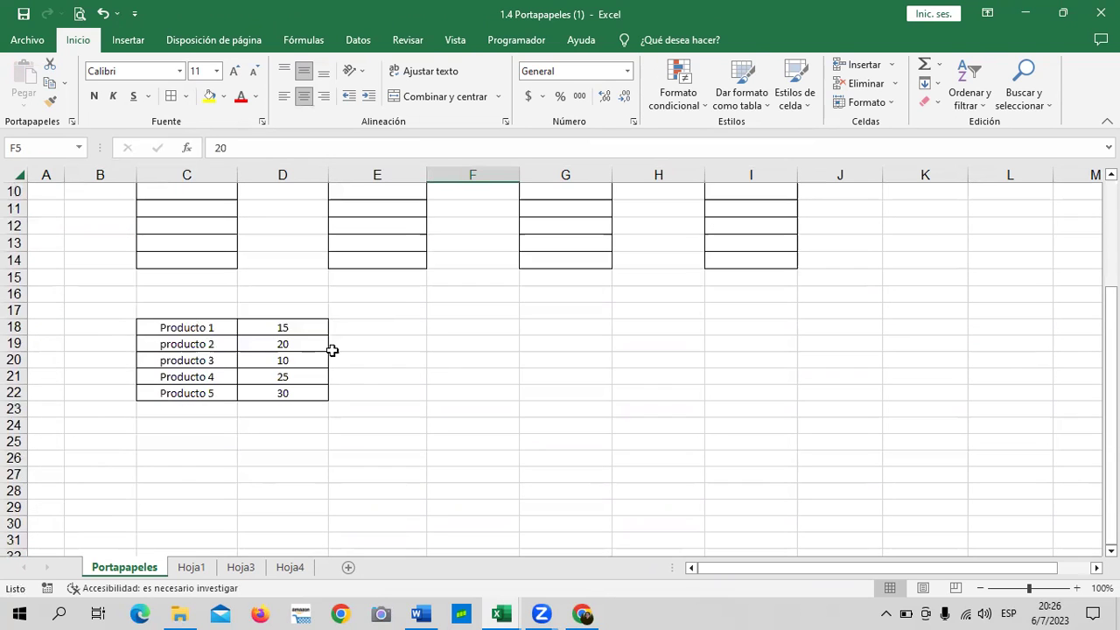
pyautogui.moveTo(199, 329); pyautogui.dragTo(315, 393)
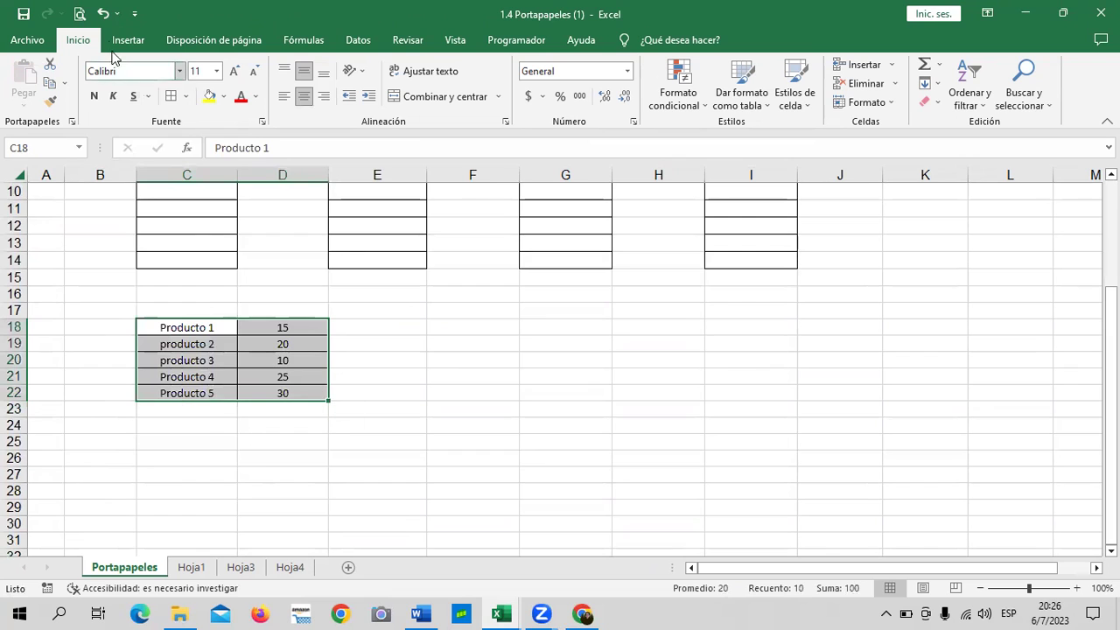
pyautogui.click(103, 13)
pyautogui.click(473, 387)
pyautogui.scroll(3, 490, 396)
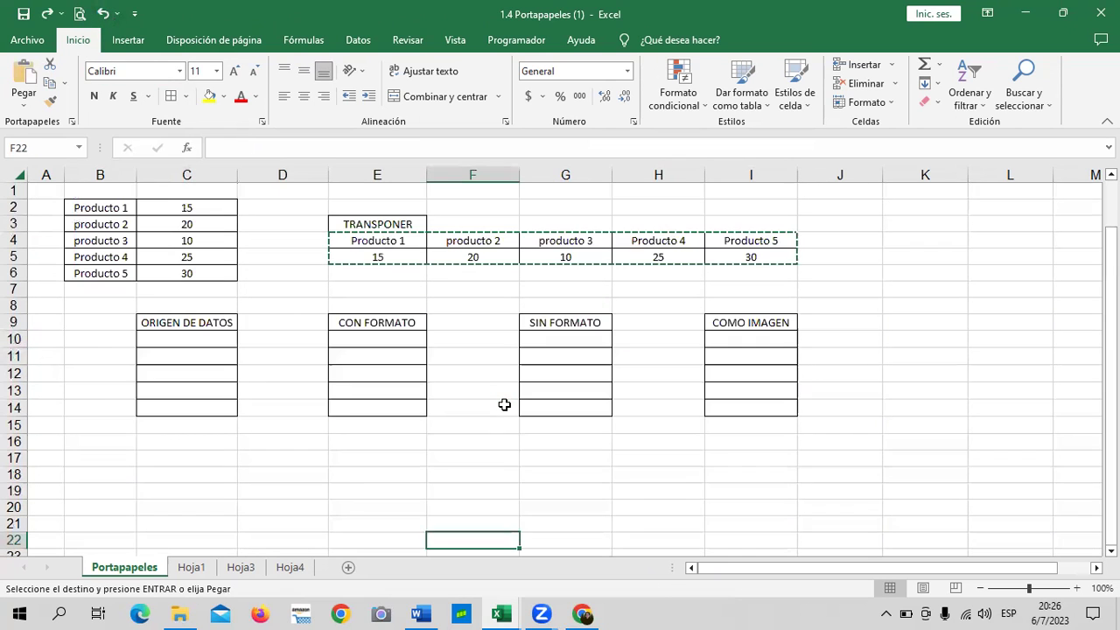
pyautogui.press('Escape')
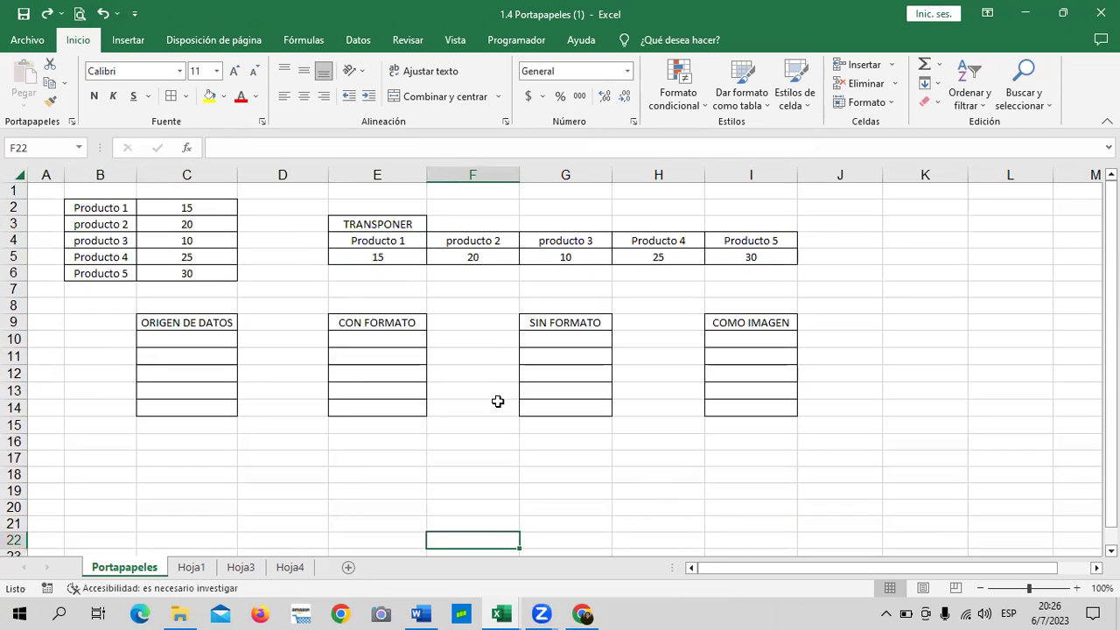
pyautogui.click(776, 333)
pyautogui.click(909, 326)
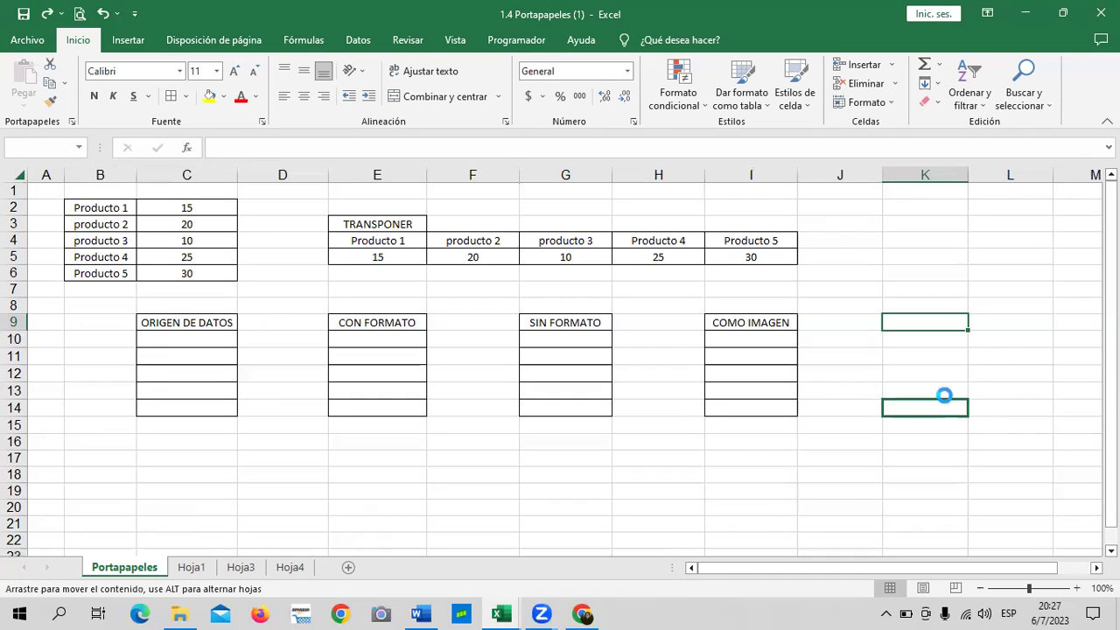
# Apply All Borders to K9:K14 to form a new box.
pyautogui.click(1016, 357)
pyautogui.moveTo(934, 322); pyautogui.dragTo(930, 408)
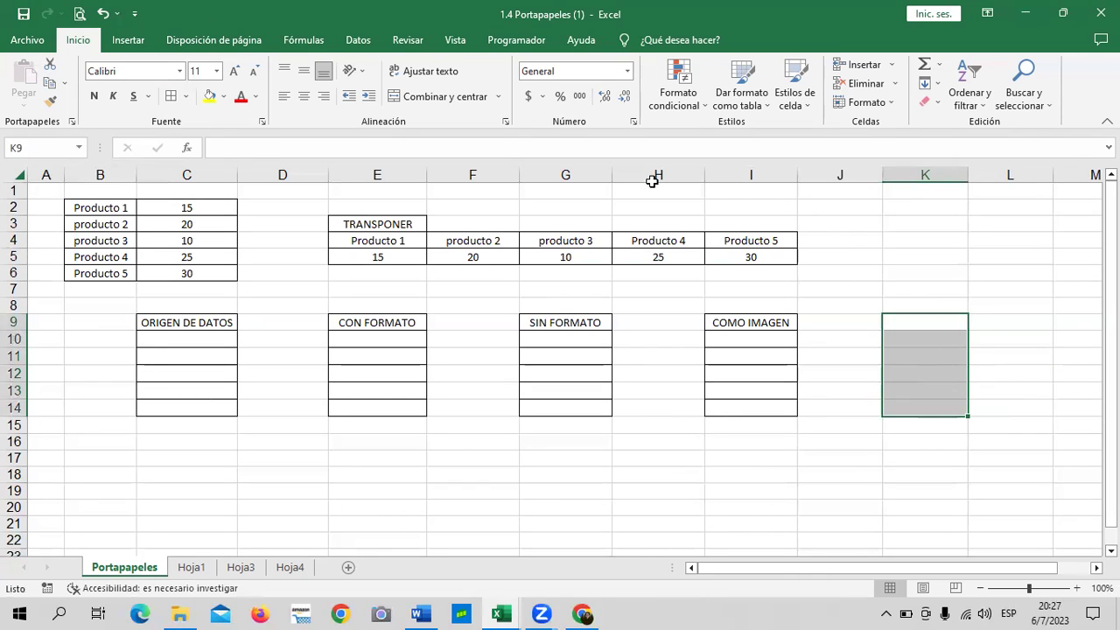
pyautogui.click(171, 96)
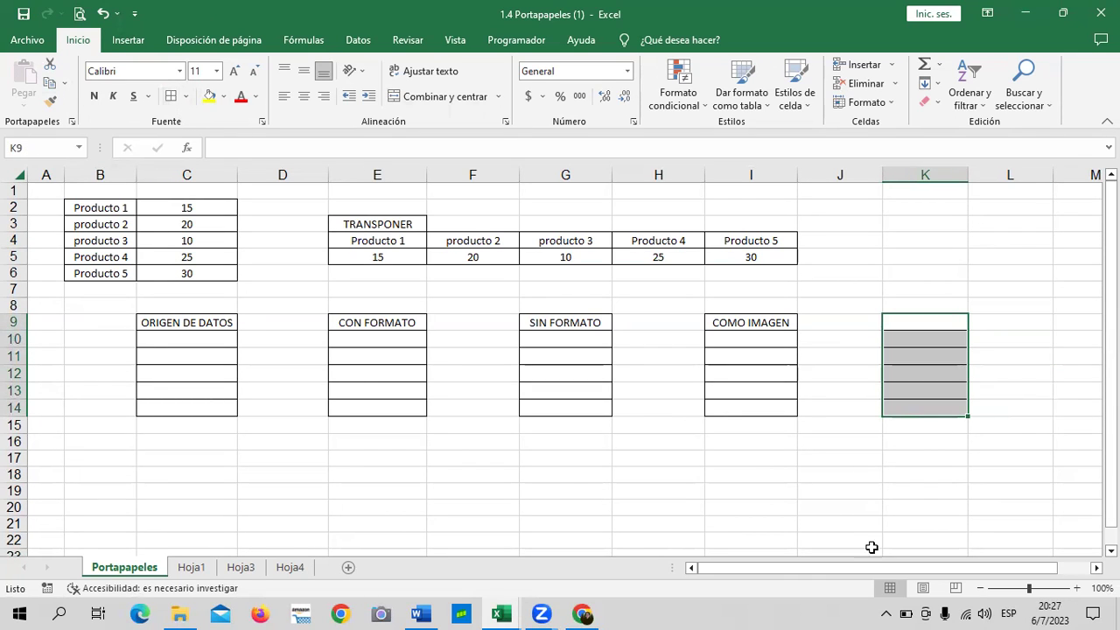
pyautogui.click(896, 523)
# Enter the heading IMAGEN VINCULADA in K9.
pyautogui.click(931, 318)
pyautogui.write('IM')
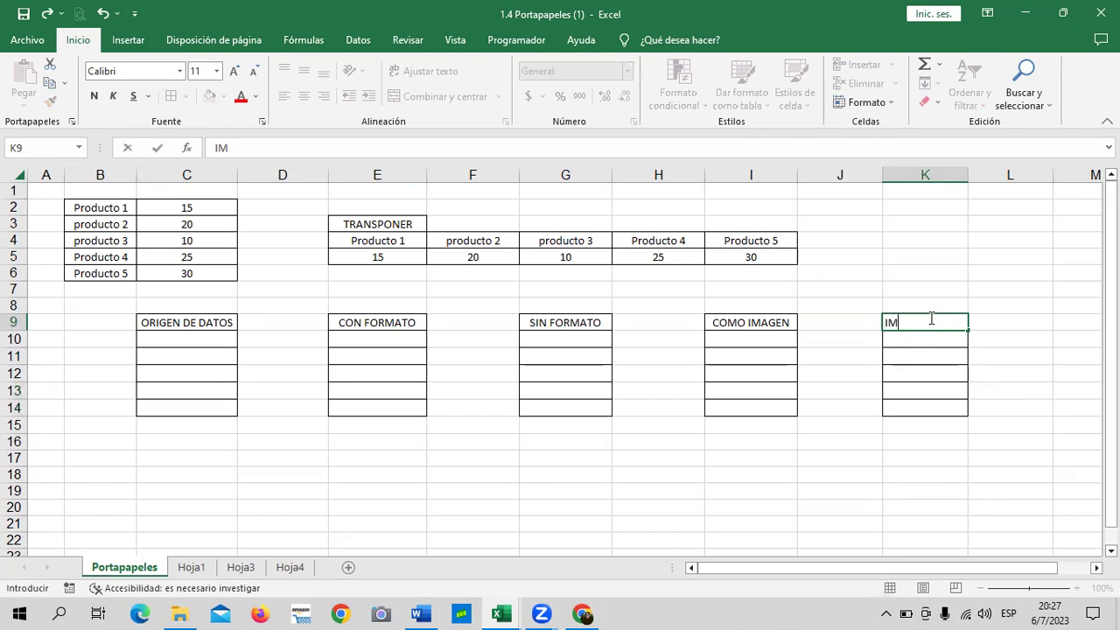
pyautogui.write('AGEN VINCULAFA')
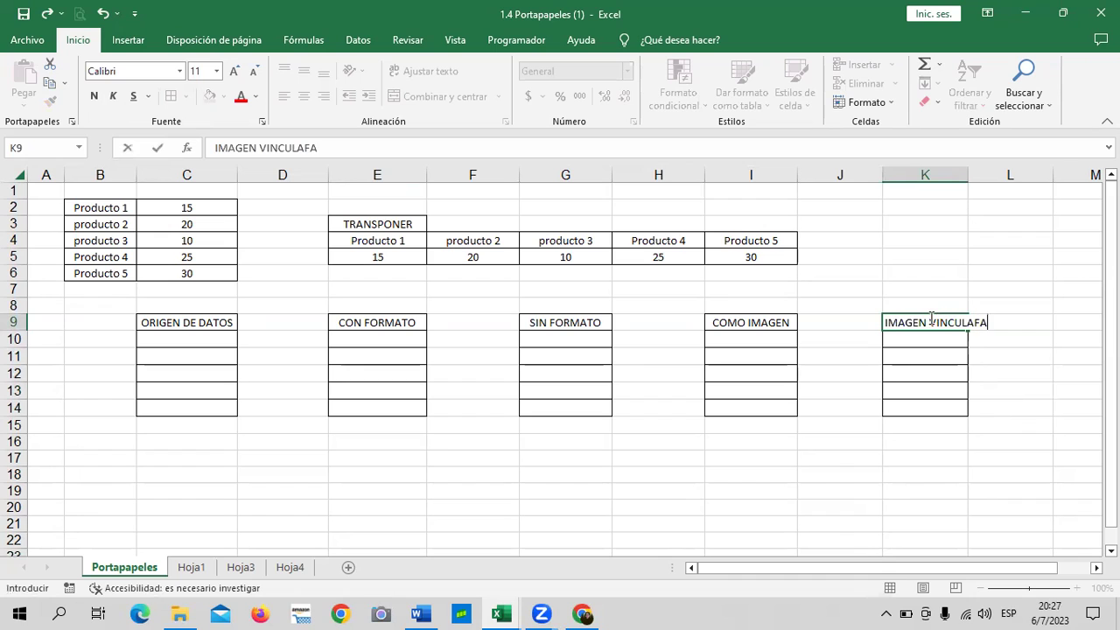
pyautogui.press('BackSpace')
pyautogui.press('BackSpace')
pyautogui.write('D')
pyautogui.press('Return')
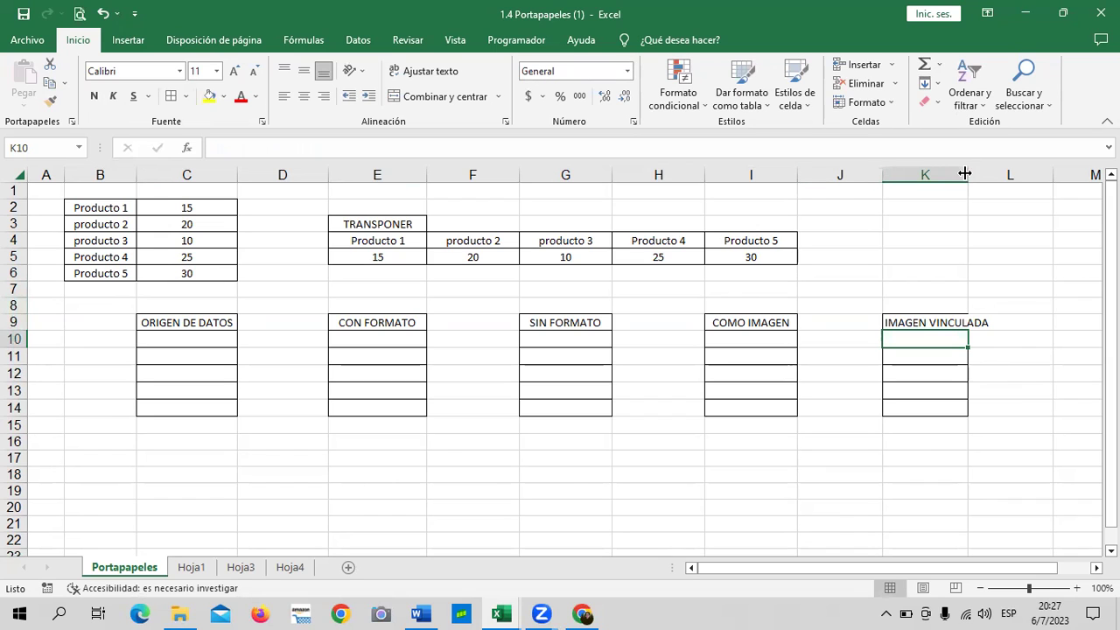
# Widen column K to fit the IMAGEN VINCULADA heading and centre it.
pyautogui.moveTo(969, 174); pyautogui.dragTo(1007, 168)
pyautogui.click(971, 452)
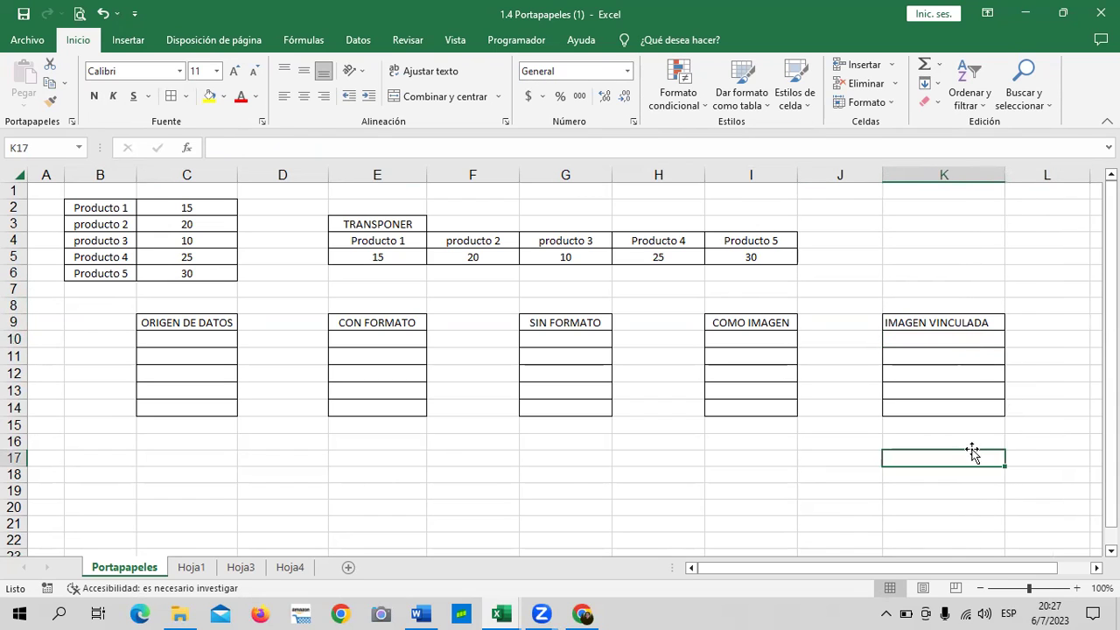
pyautogui.click(976, 322)
pyautogui.click(302, 96)
pyautogui.click(1063, 478)
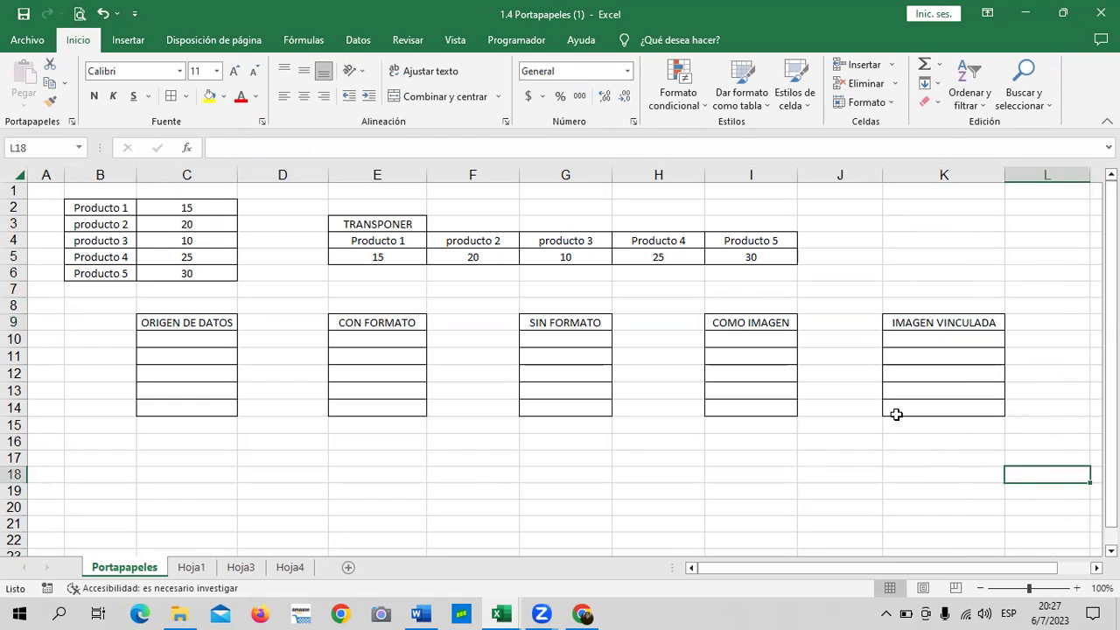
pyautogui.click(815, 472)
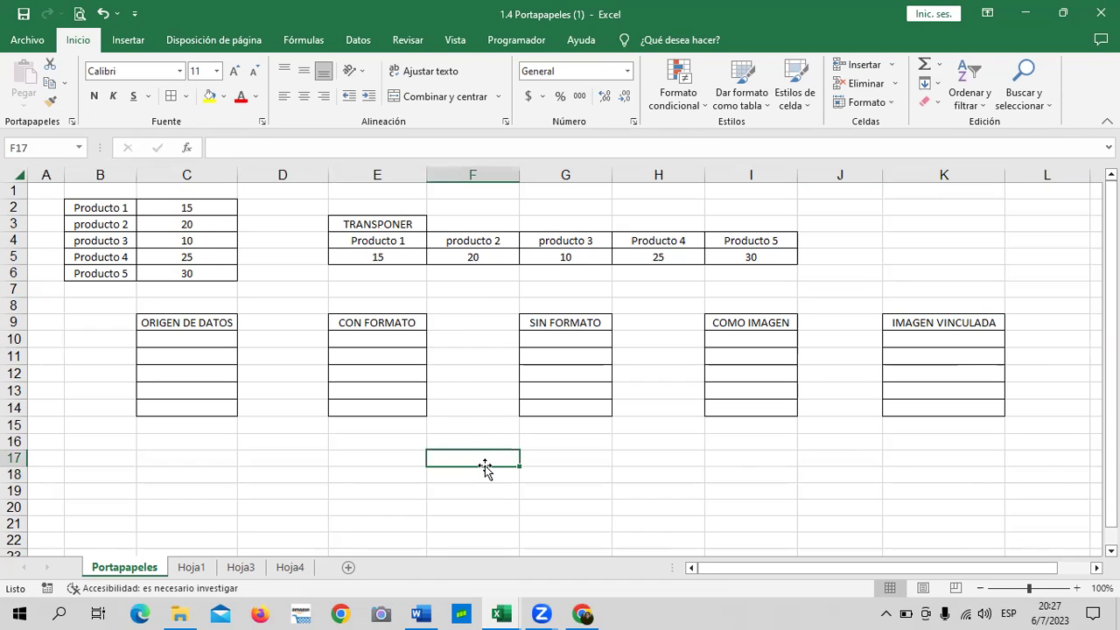
pyautogui.moveTo(102, 207)
pyautogui.mouseDown()
pyautogui.moveTo(186, 245)
pyautogui.moveTo(201, 273)
pyautogui.mouseUp()
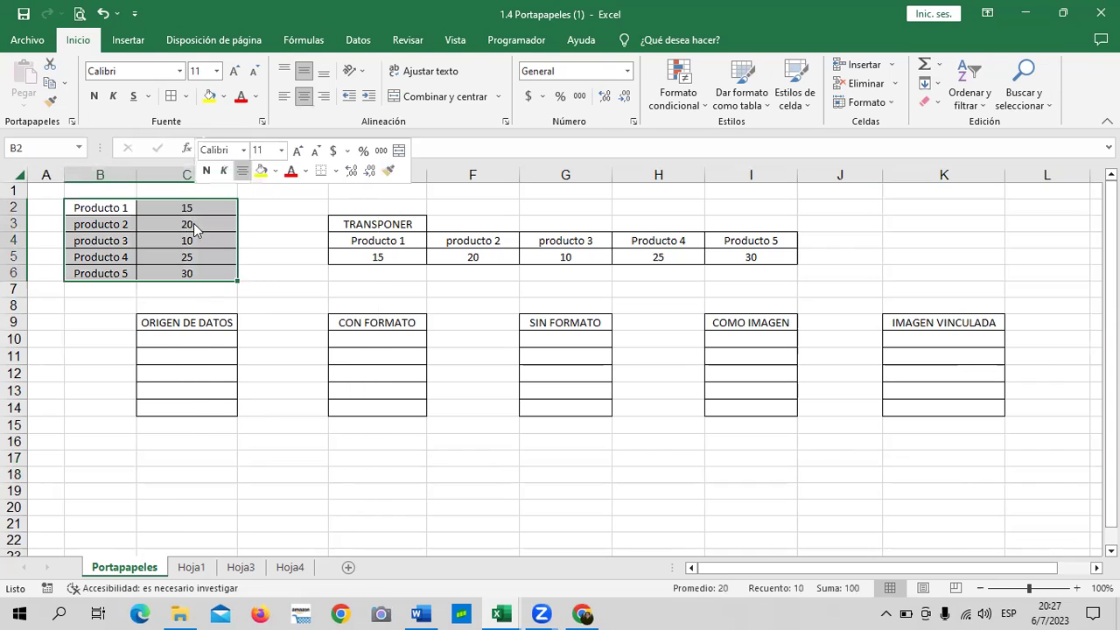
# Copy B2:C6 and paste it at K10 as a linked picture over the IMAGEN VINCULADA box.
pyautogui.rightClick(195, 218)
pyautogui.click(235, 256)
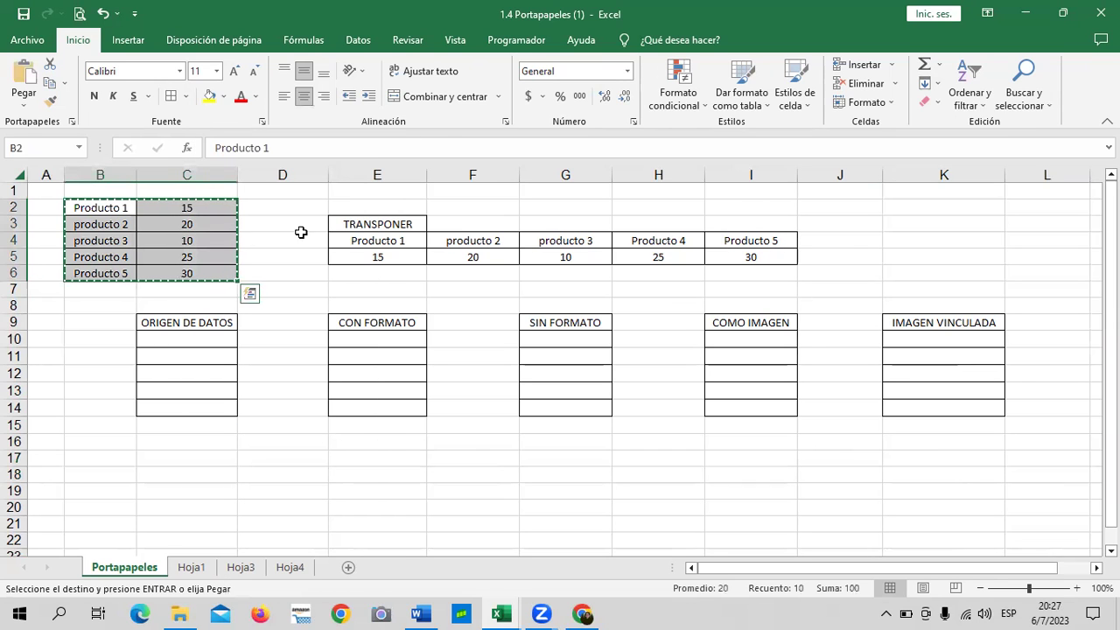
pyautogui.click(925, 342)
pyautogui.rightClick(925, 343)
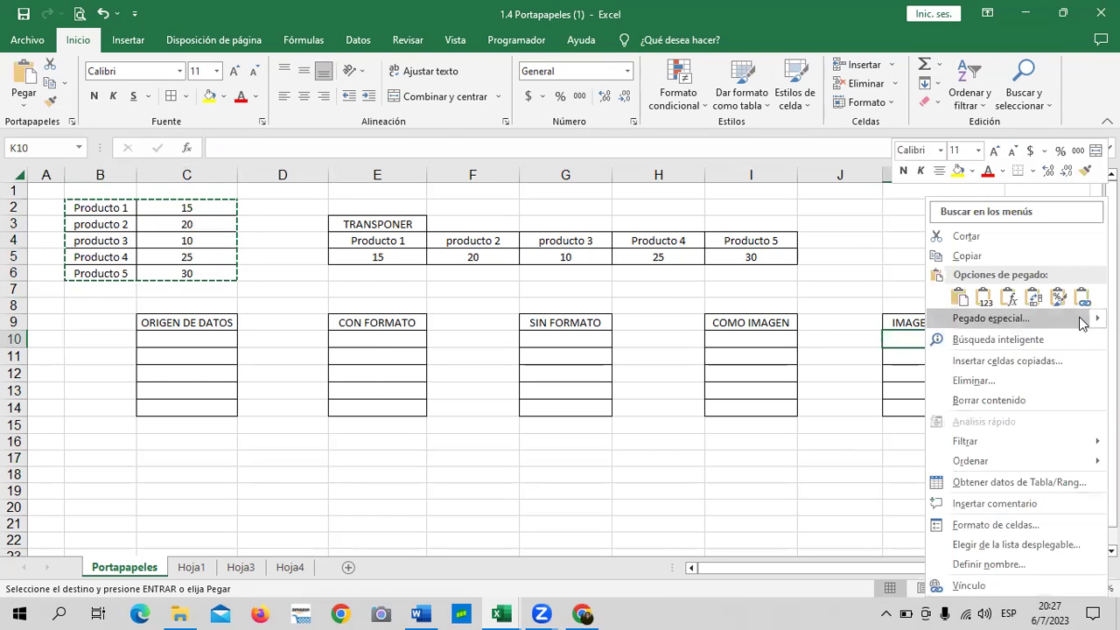
pyautogui.moveTo(1080, 322)
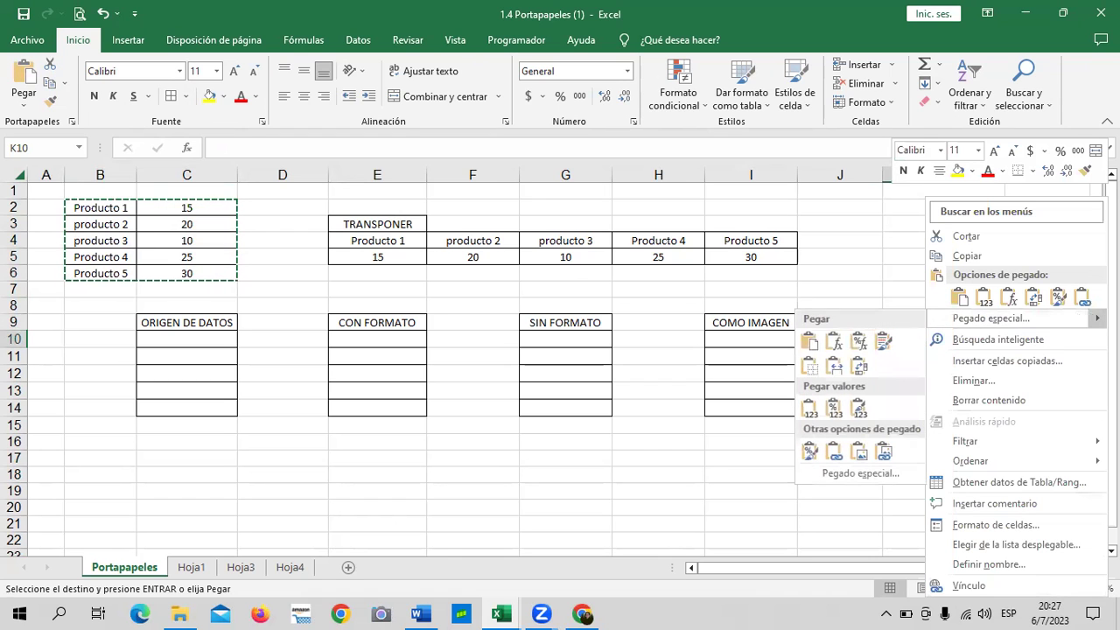
pyautogui.click(884, 454)
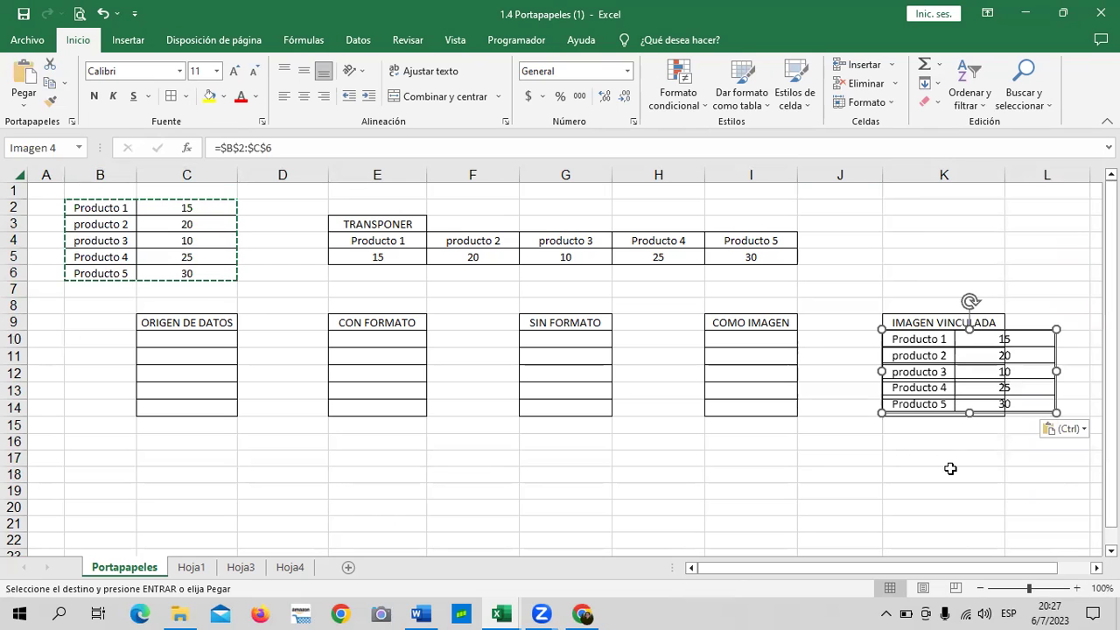
pyautogui.moveTo(946, 378); pyautogui.dragTo(928, 374)
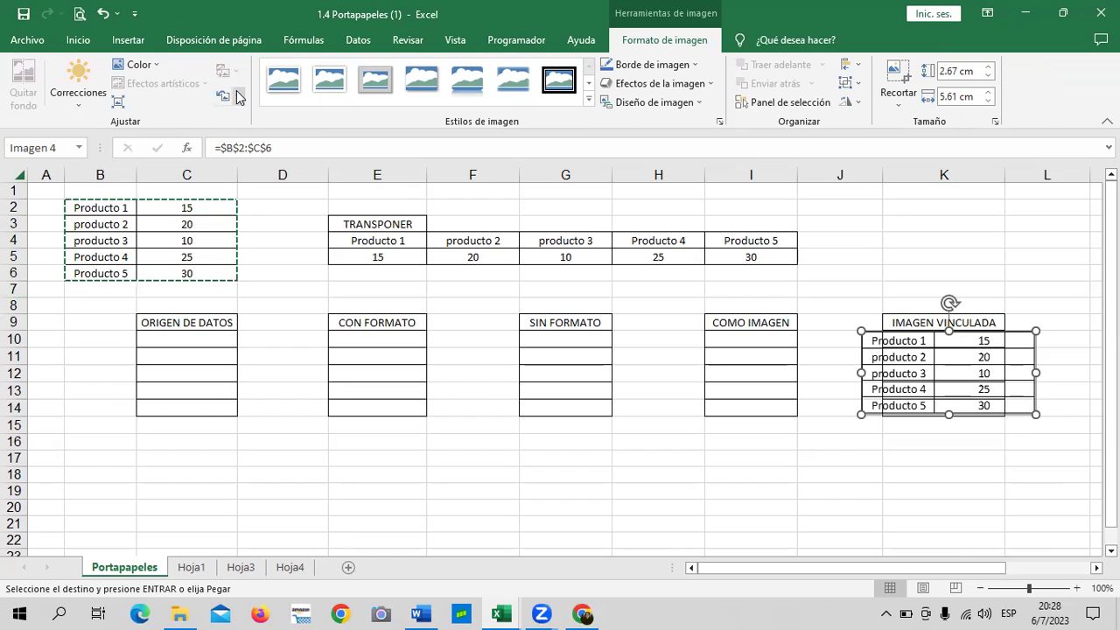
pyautogui.press('Escape')
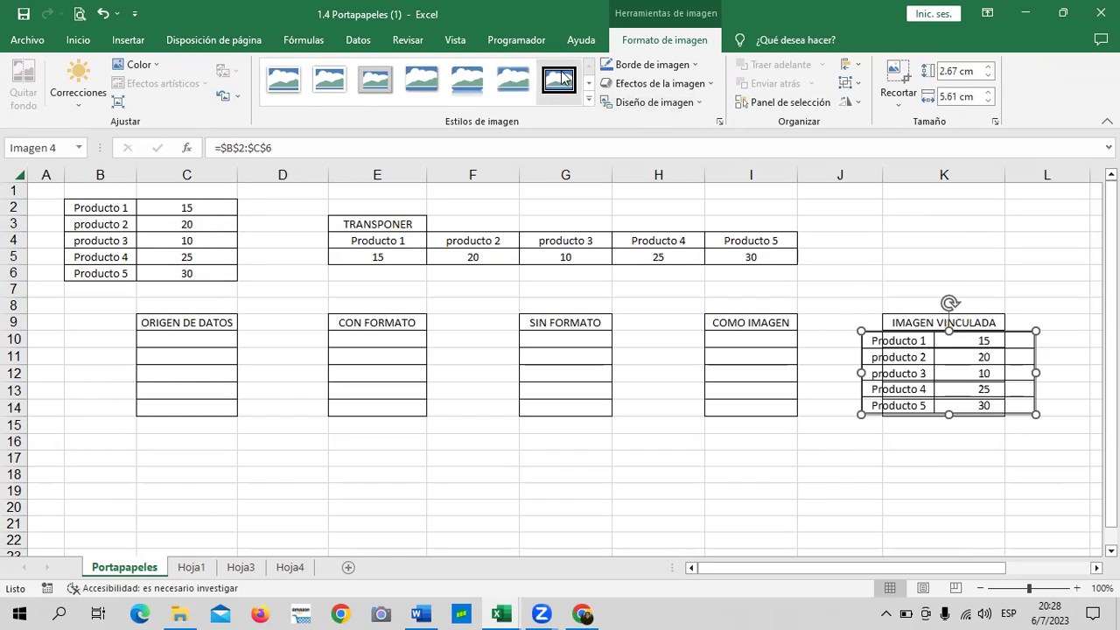
pyautogui.click(589, 99)
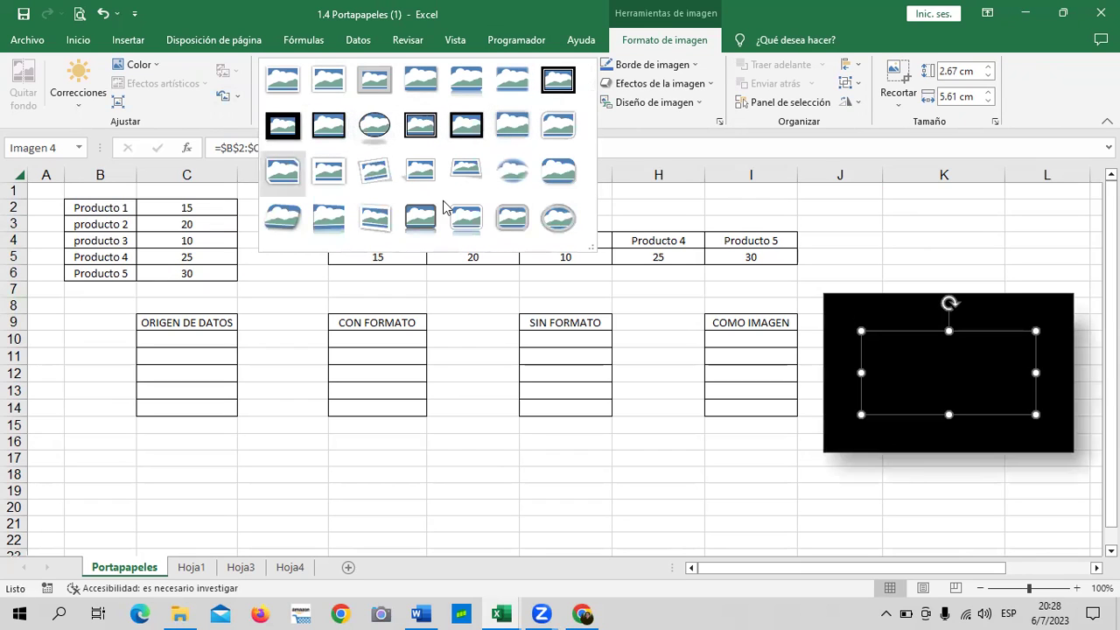
# Move the linked picture down and stretch it to about 3.97 cm tall.
pyautogui.click(877, 213)
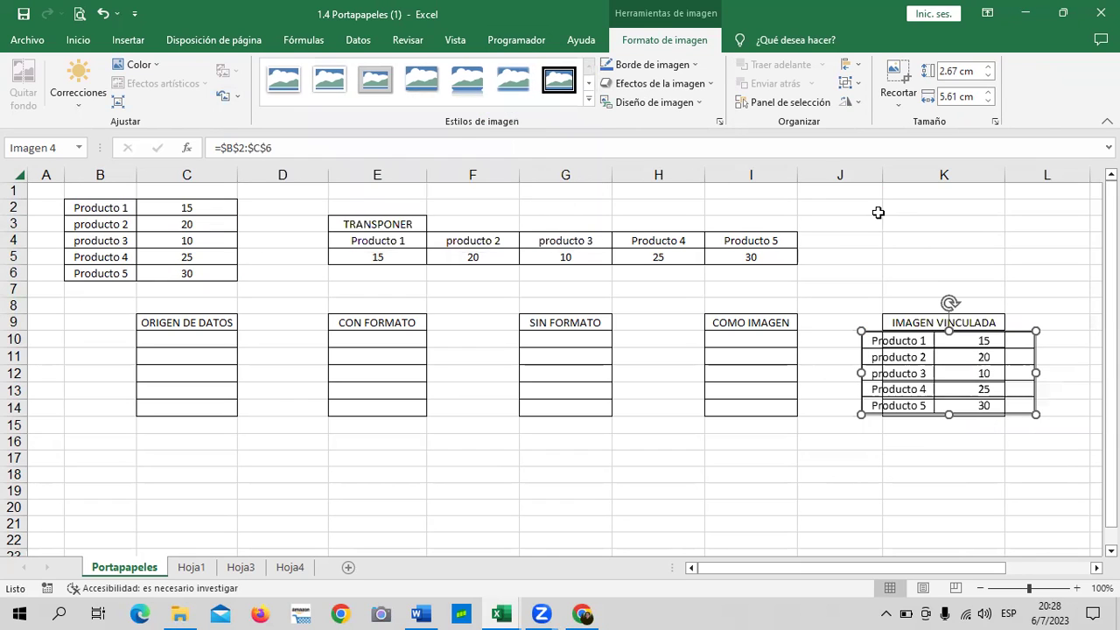
pyautogui.moveTo(950, 378); pyautogui.dragTo(950, 458)
pyautogui.moveTo(953, 398)
pyautogui.mouseDown()
pyautogui.moveTo(899, 477)
pyautogui.moveTo(936, 481)
pyautogui.mouseUp()
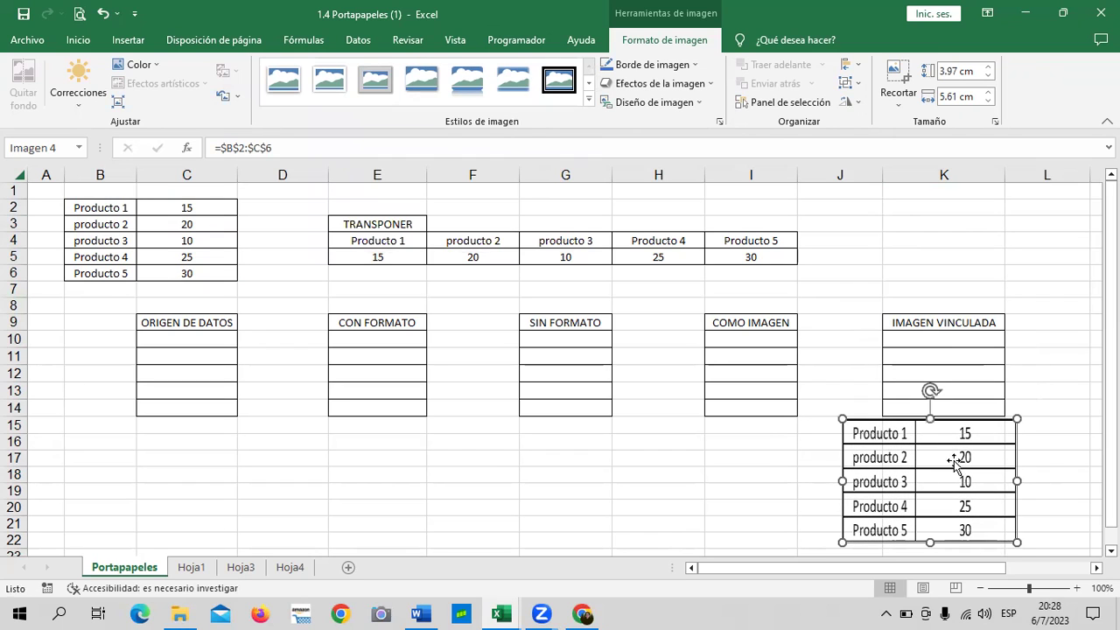
pyautogui.moveTo(953, 469); pyautogui.dragTo(953, 487)
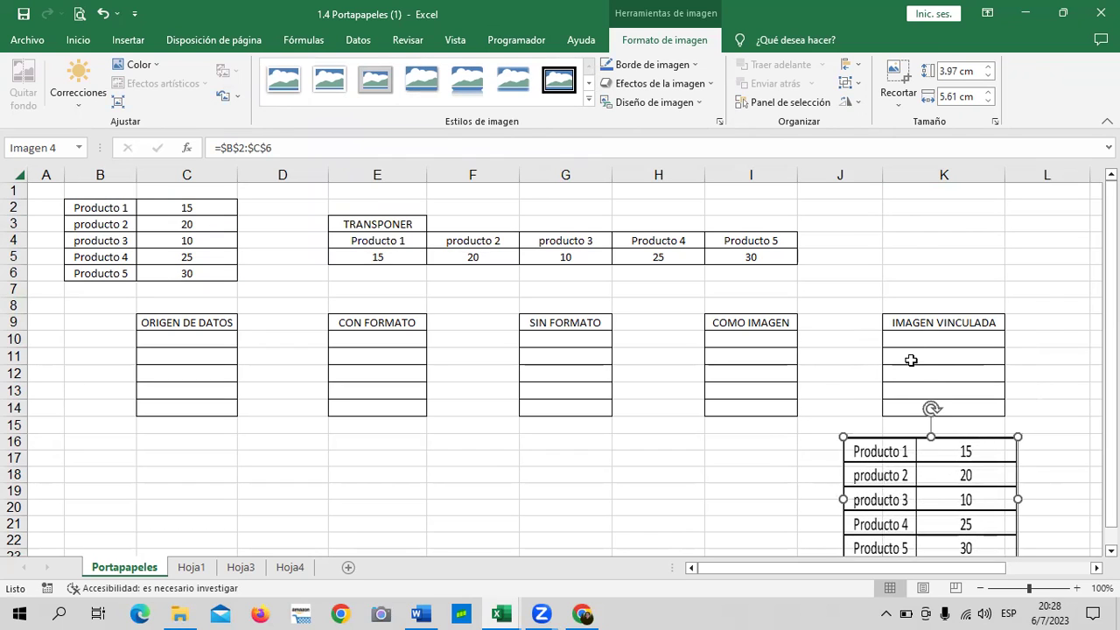
pyautogui.scroll(-1, 910, 359)
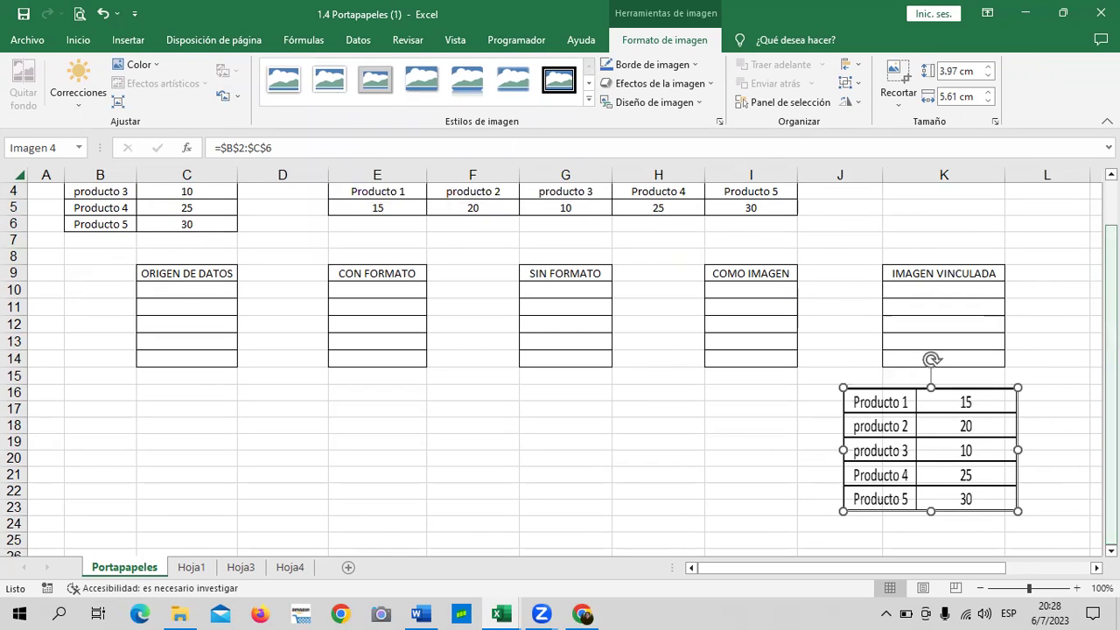
pyautogui.click(1085, 407)
# Shrink the linked picture and position it just below row 14, under IMAGEN VINCULADA.
pyautogui.moveTo(1001, 464); pyautogui.dragTo(919, 468)
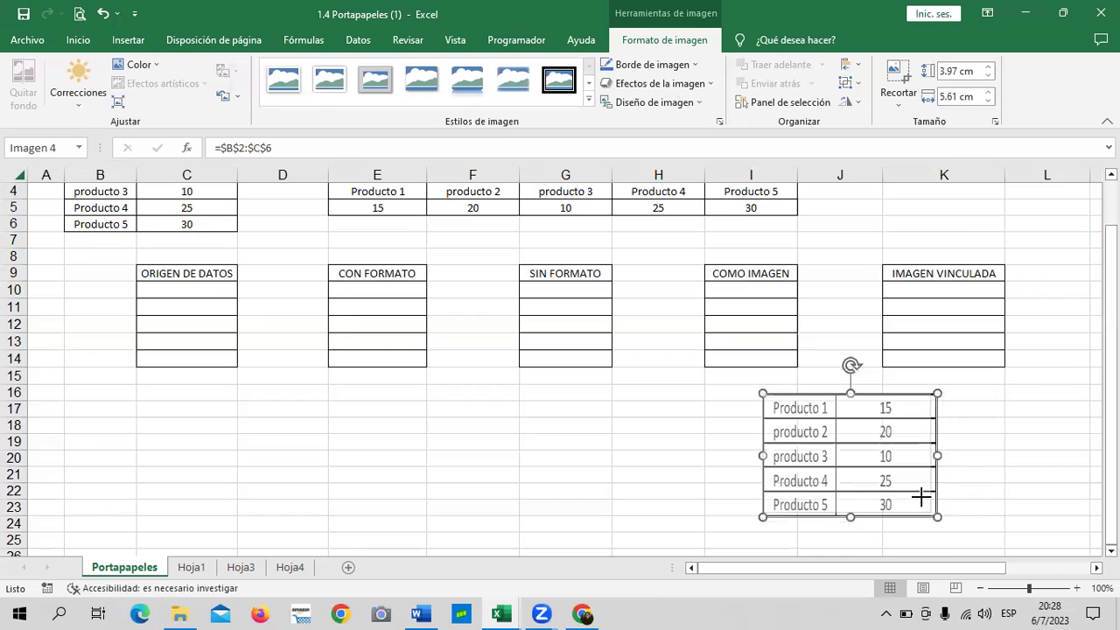
pyautogui.moveTo(921, 497); pyautogui.dragTo(901, 492)
pyautogui.moveTo(870, 443); pyautogui.dragTo(980, 437)
pyautogui.moveTo(941, 487); pyautogui.dragTo(943, 494)
pyautogui.click(1046, 408)
pyautogui.click(935, 427)
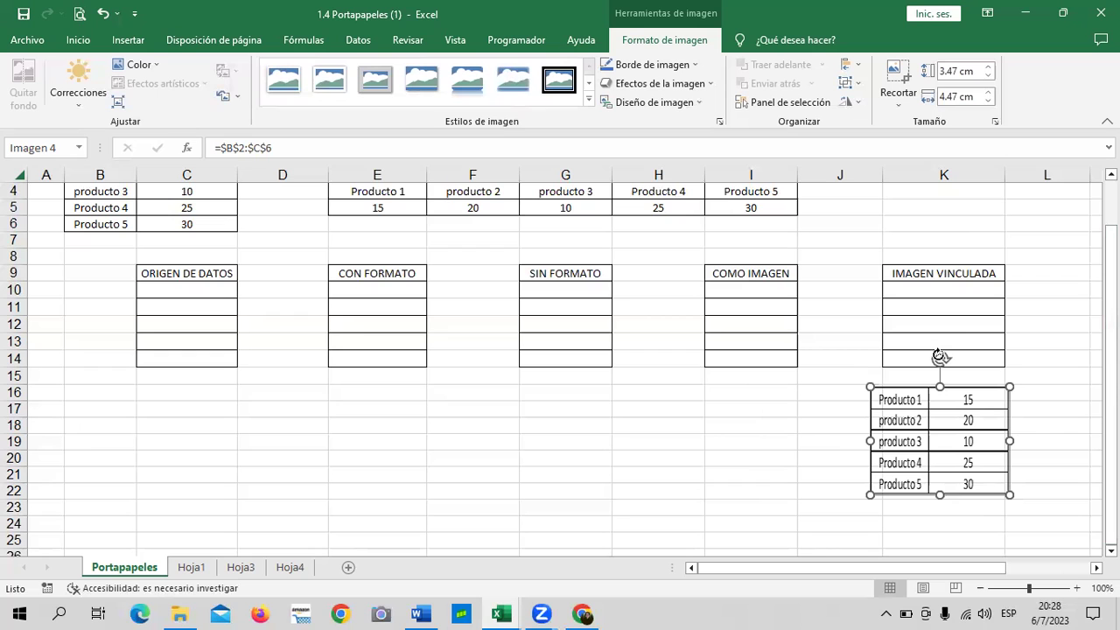
pyautogui.click(1061, 412)
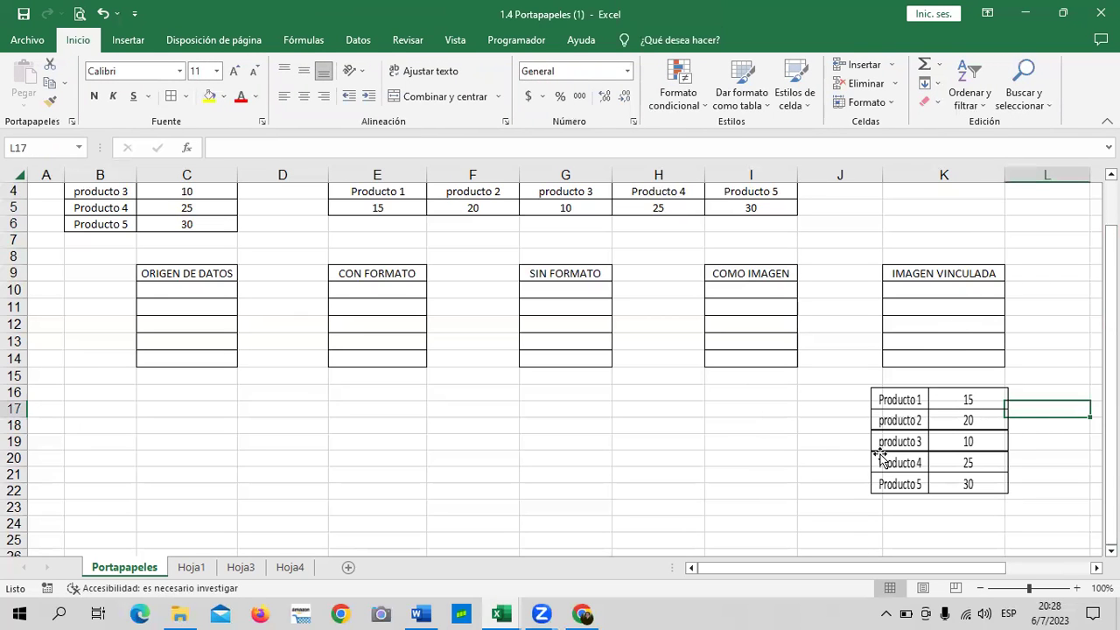
pyautogui.scroll(1, 762, 495)
pyautogui.click(939, 500)
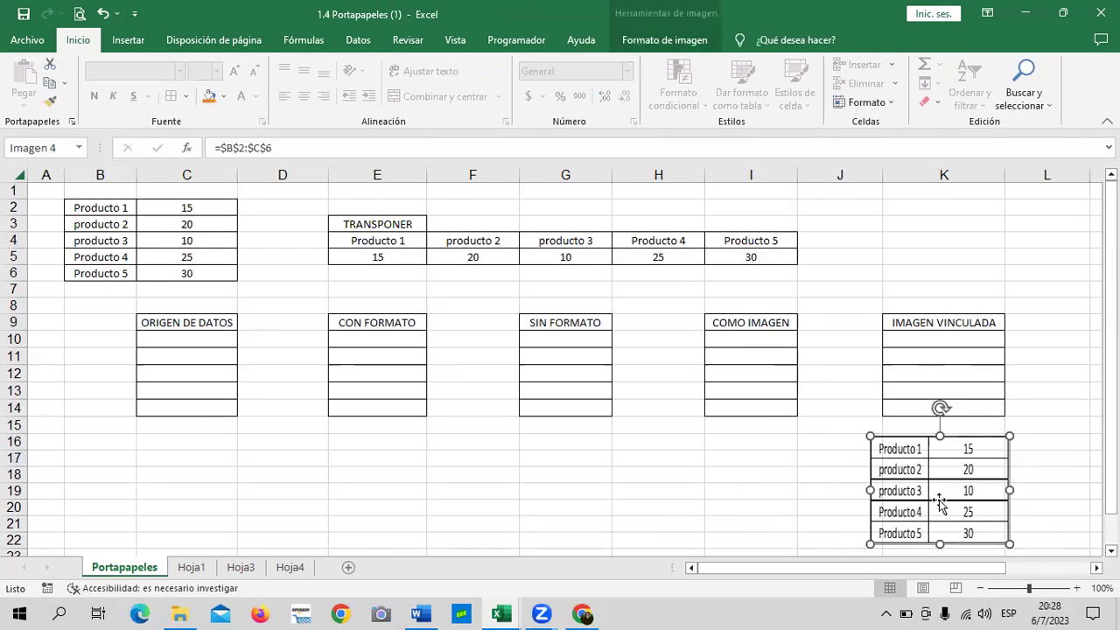
pyautogui.moveTo(939, 501); pyautogui.dragTo(948, 488)
# Change C2 to 50 and drag the linked picture left, below the source table.
pyautogui.click(207, 206)
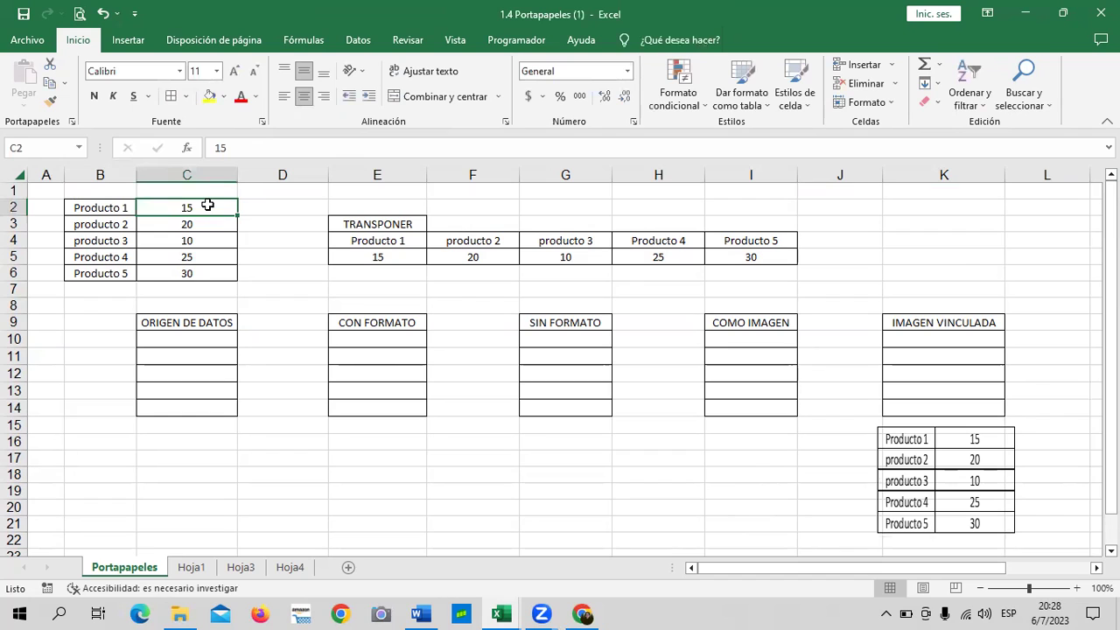
pyautogui.write('50')
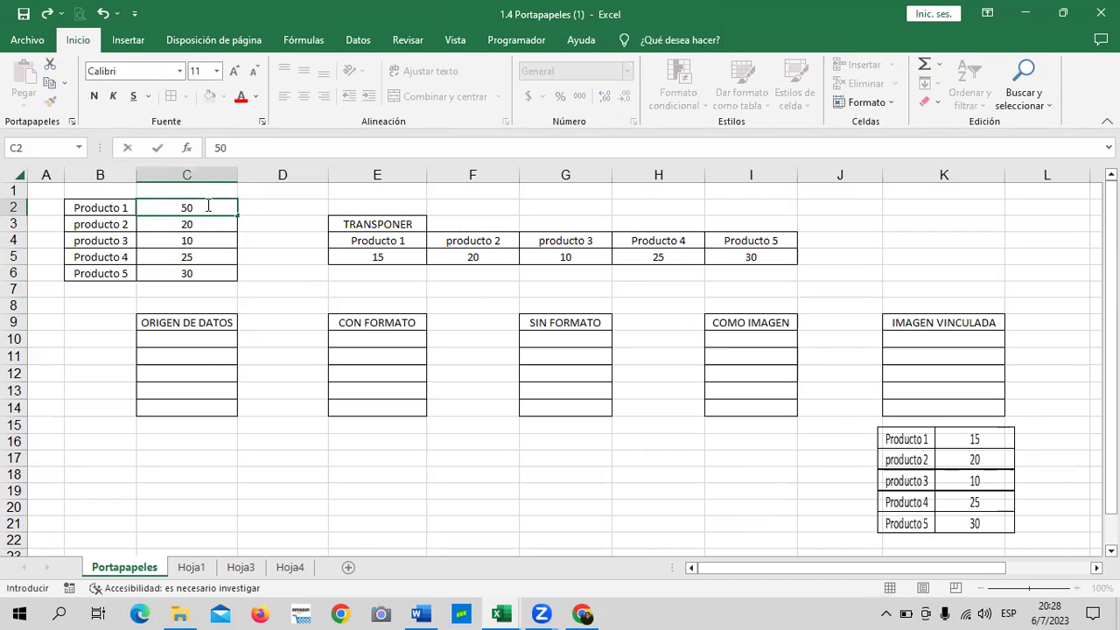
pyautogui.press('Return')
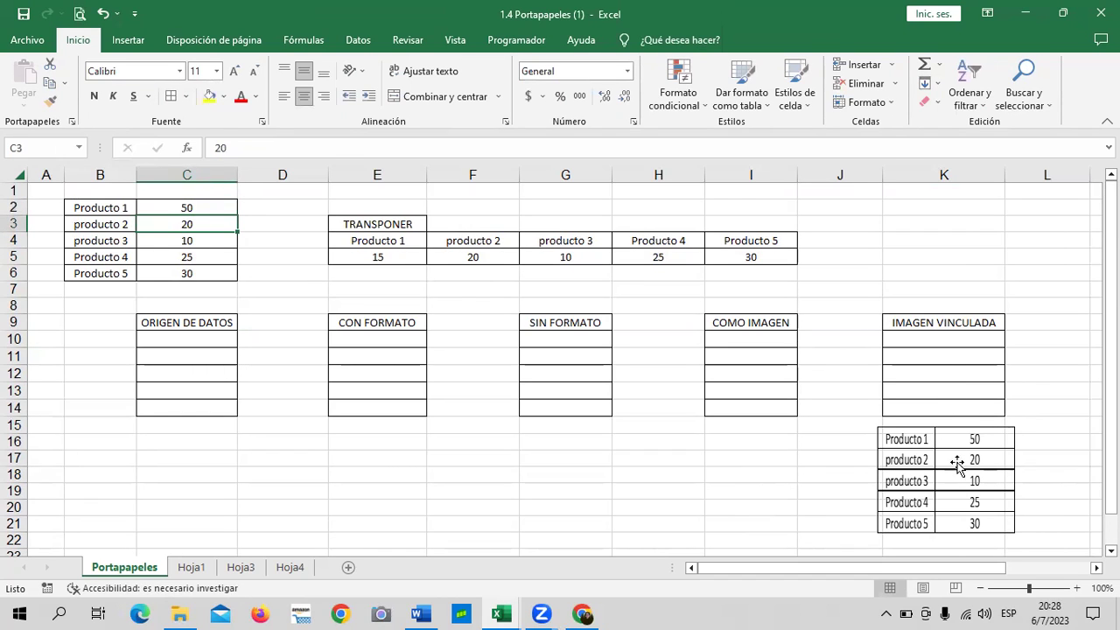
pyautogui.moveTo(954, 460)
pyautogui.mouseDown()
pyautogui.moveTo(172, 497)
pyautogui.moveTo(300, 449)
pyautogui.mouseUp()
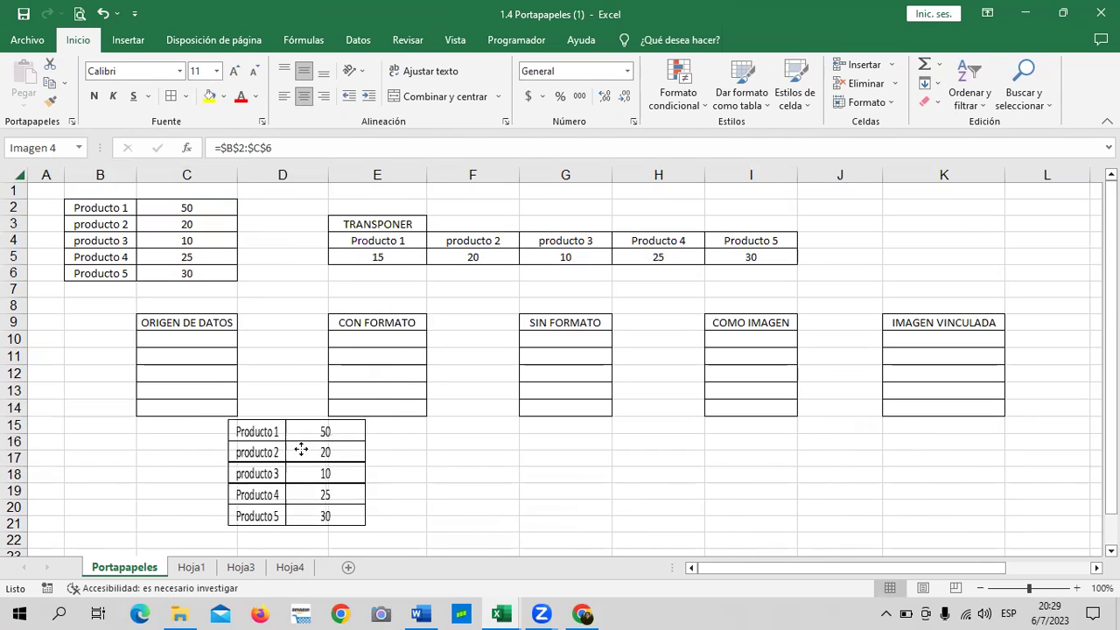
pyautogui.moveTo(300, 449); pyautogui.dragTo(289, 458)
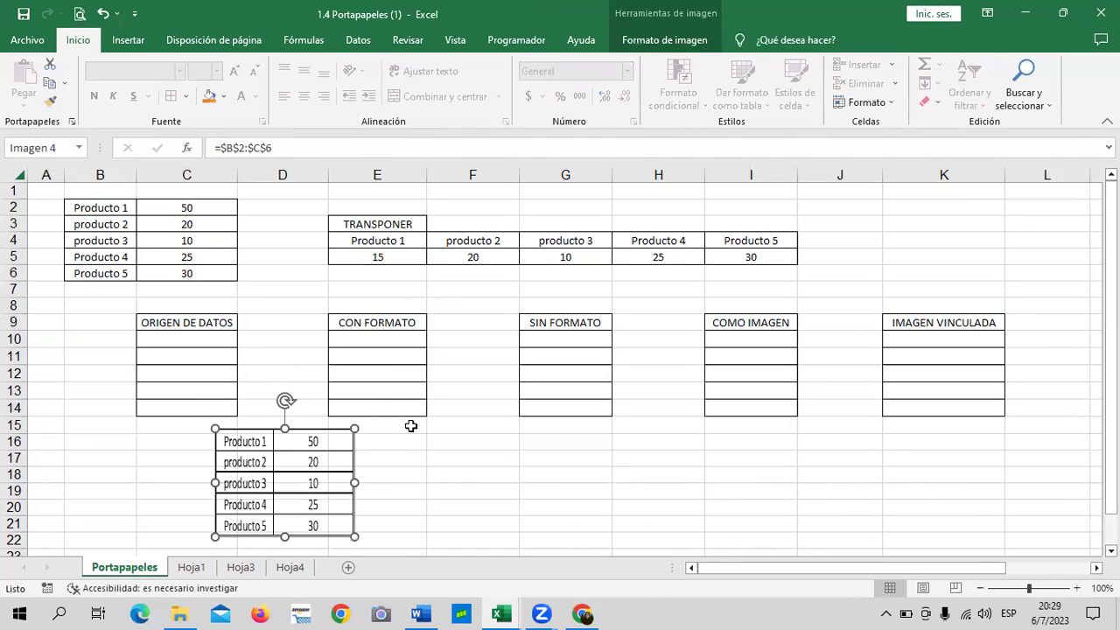
# Enter 100, 150, 200 and 250 into C3:C6.
pyautogui.click(198, 225)
pyautogui.write('100')
pyautogui.press('Return')
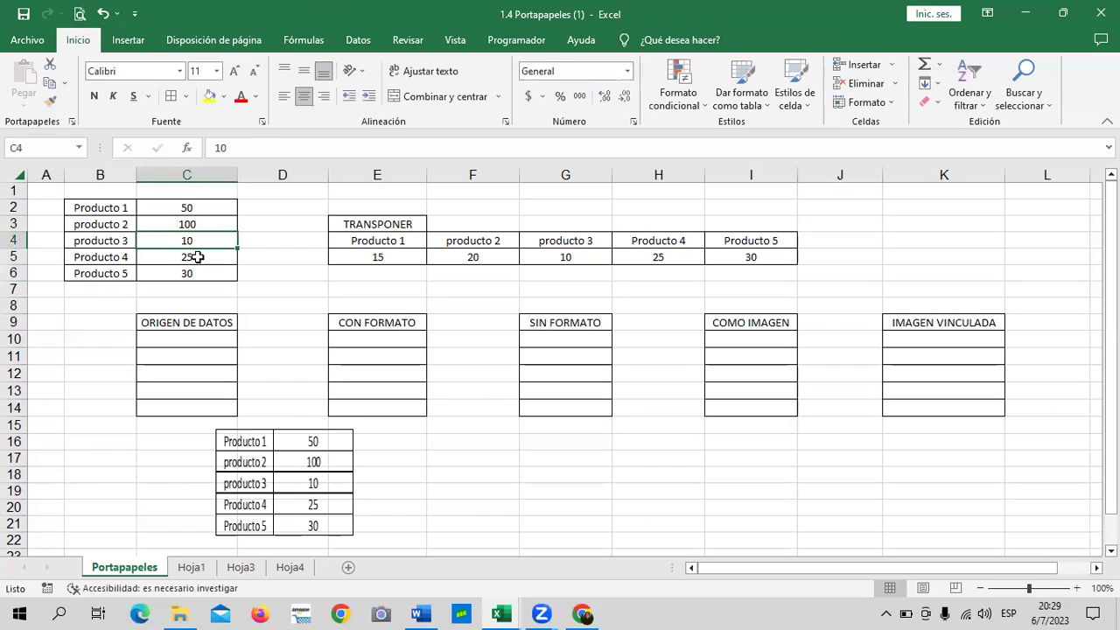
pyautogui.click(197, 253)
pyautogui.click(200, 238)
pyautogui.write('150')
pyautogui.press('Return')
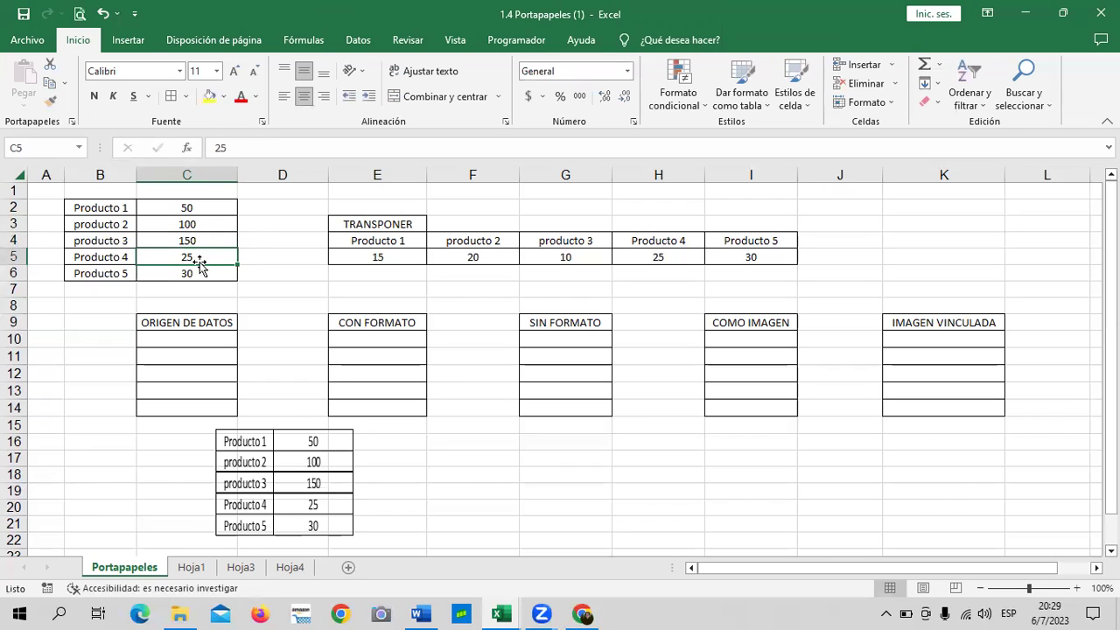
pyautogui.write('200')
pyautogui.press('Return')
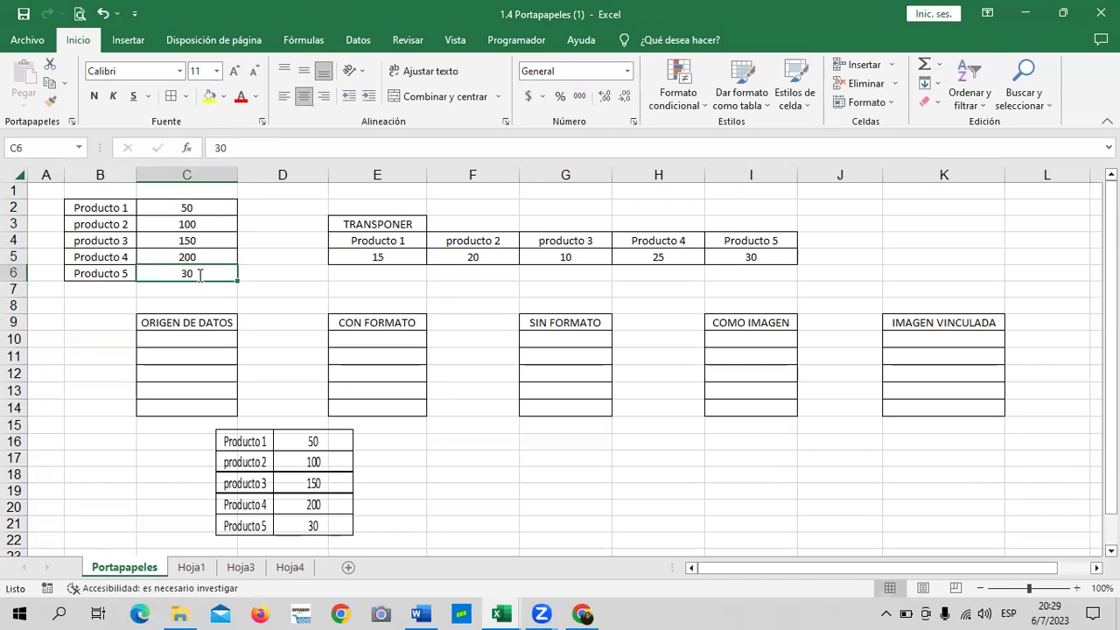
pyautogui.write('250')
pyautogui.press('Return')
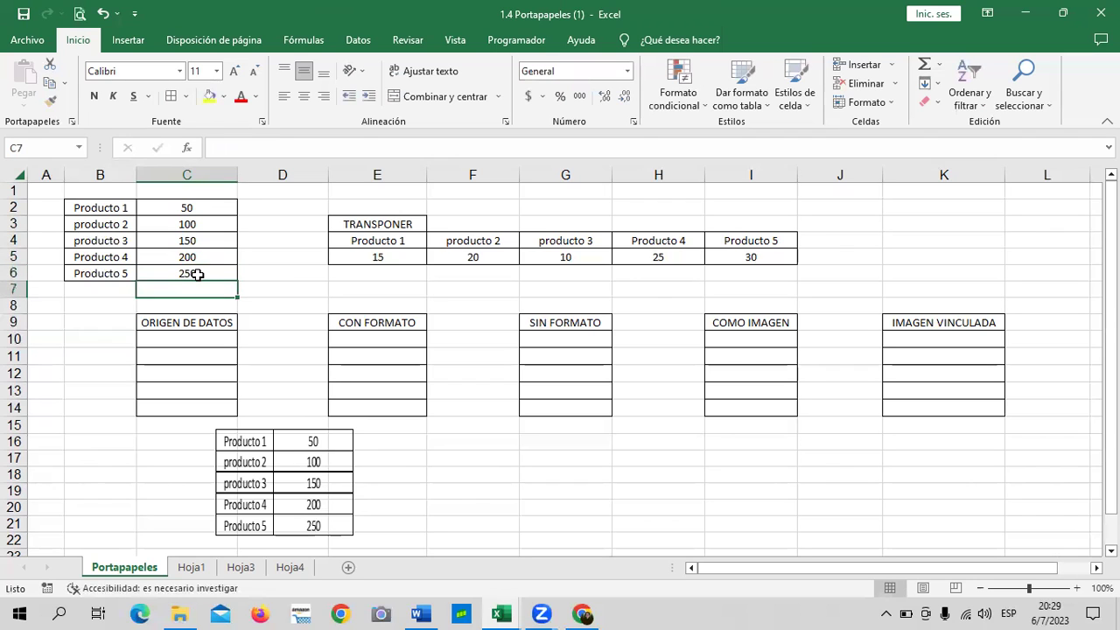
# Place the linked picture beneath the CON FORMATO box.
pyautogui.click(441, 493)
pyautogui.moveTo(260, 473); pyautogui.dragTo(374, 469)
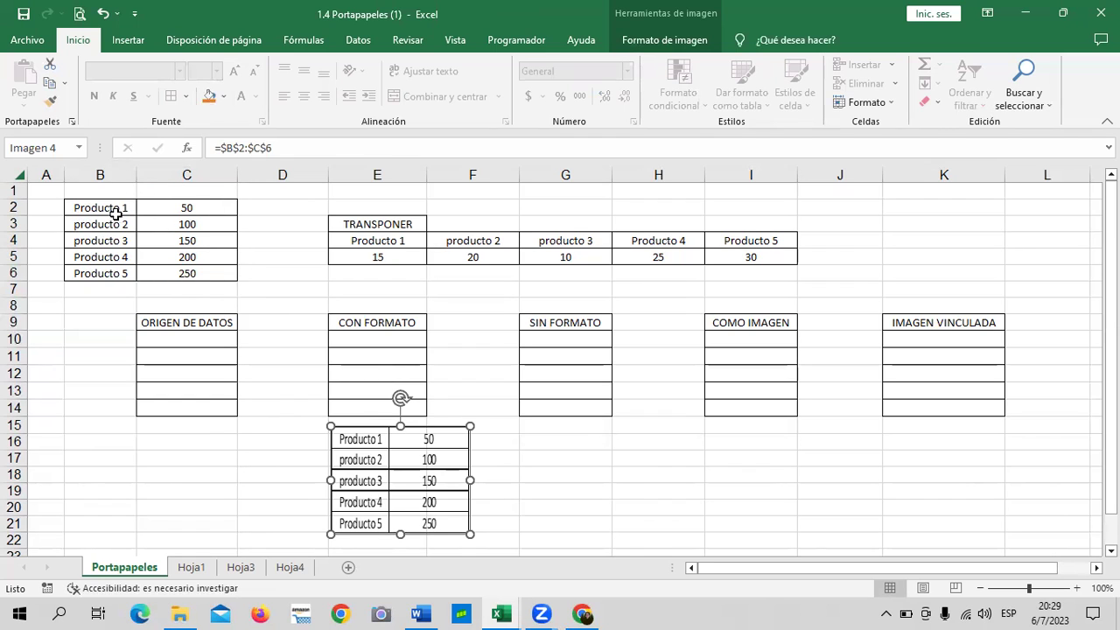
pyautogui.click(565, 503)
pyautogui.click(419, 479)
pyautogui.click(575, 453)
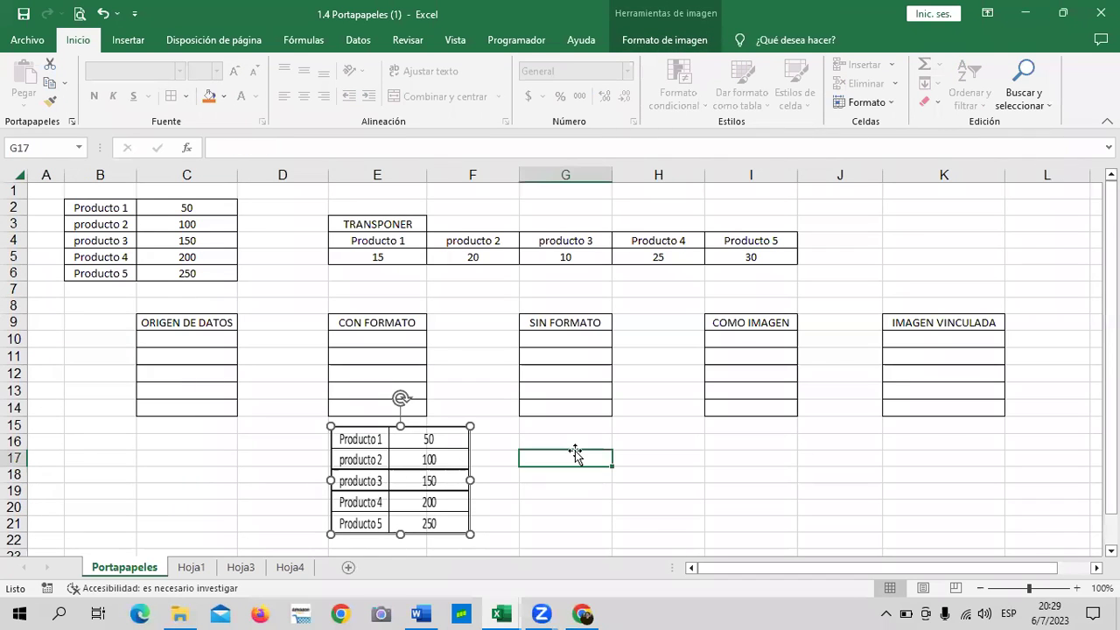
# Drag the linked picture from CON FORMATO to below the SIN FORMATO table.
pyautogui.click(423, 446)
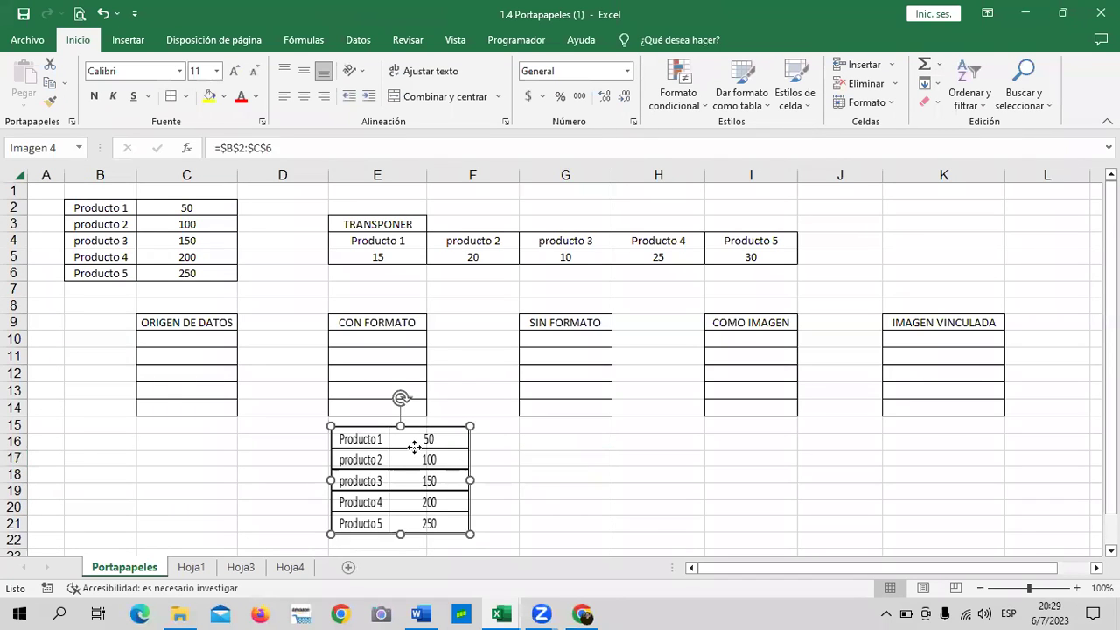
pyautogui.rightClick(416, 445)
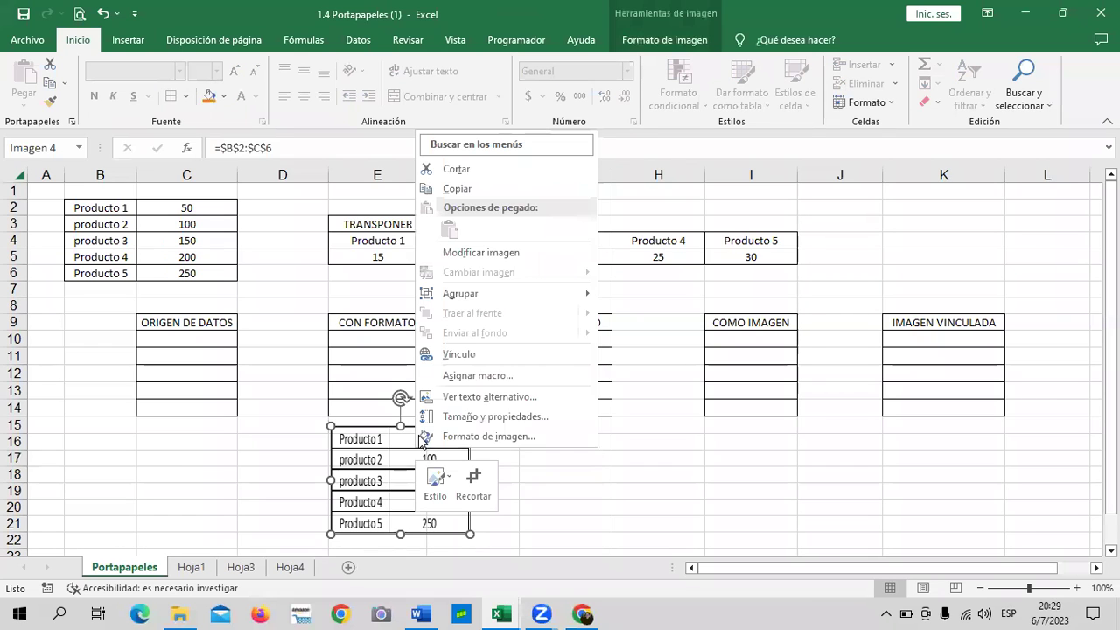
pyautogui.click(456, 189)
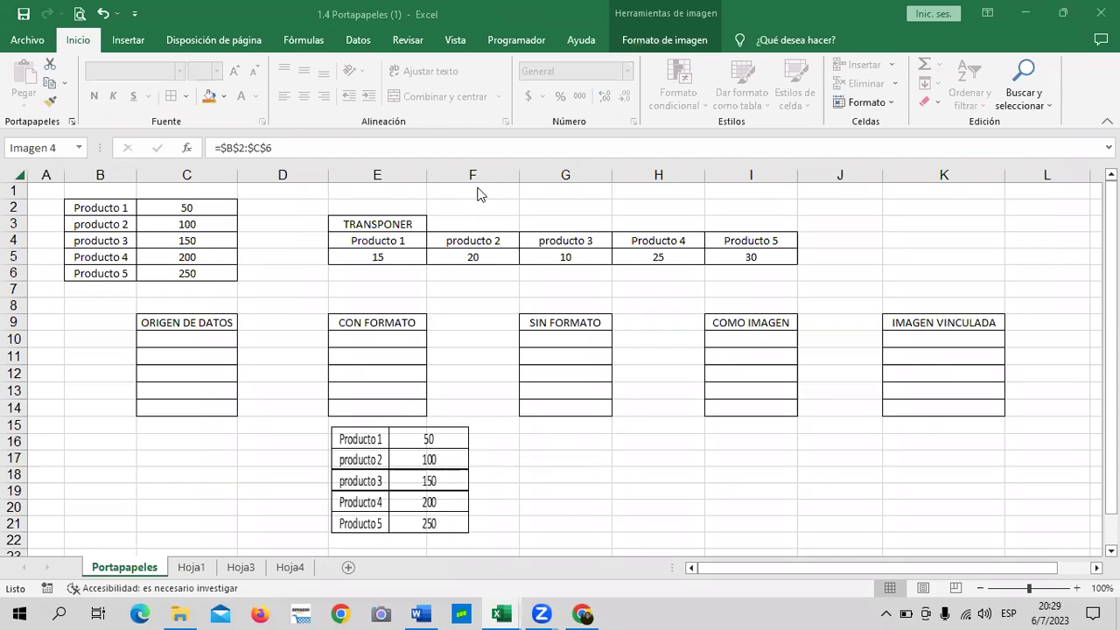
pyautogui.click(388, 465)
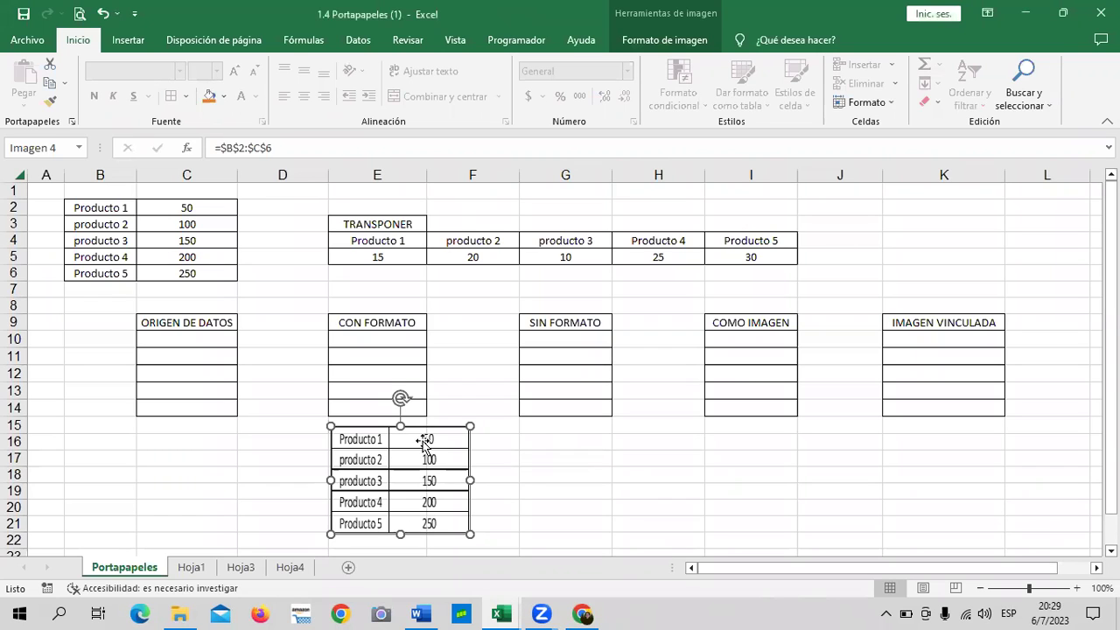
pyautogui.moveTo(422, 441); pyautogui.dragTo(615, 495)
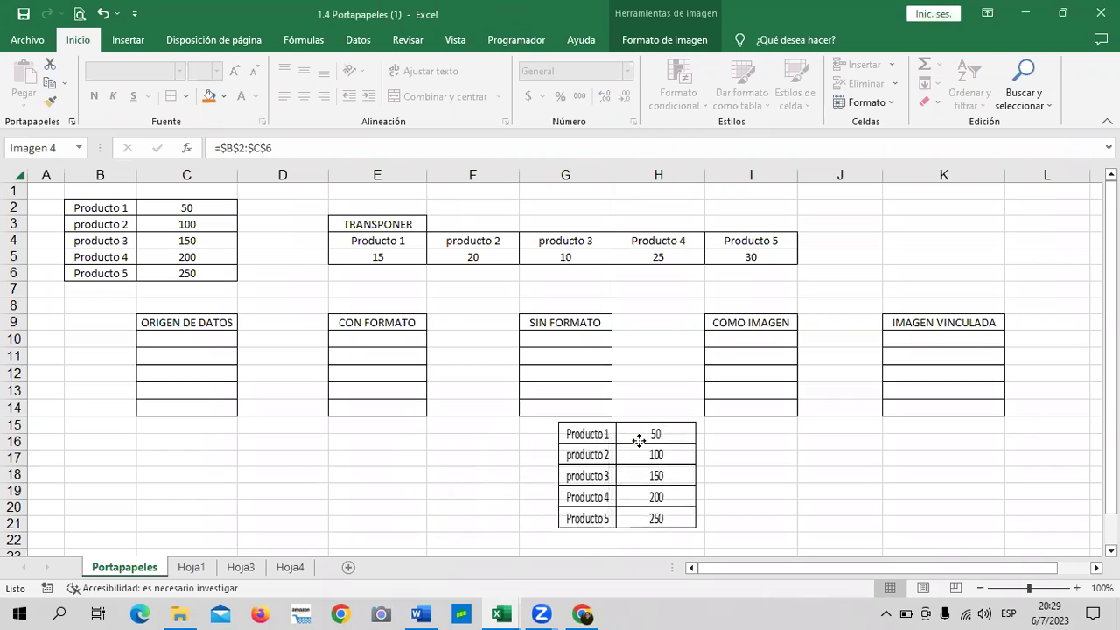
pyautogui.doubleClick(627, 523)
pyautogui.click(712, 487)
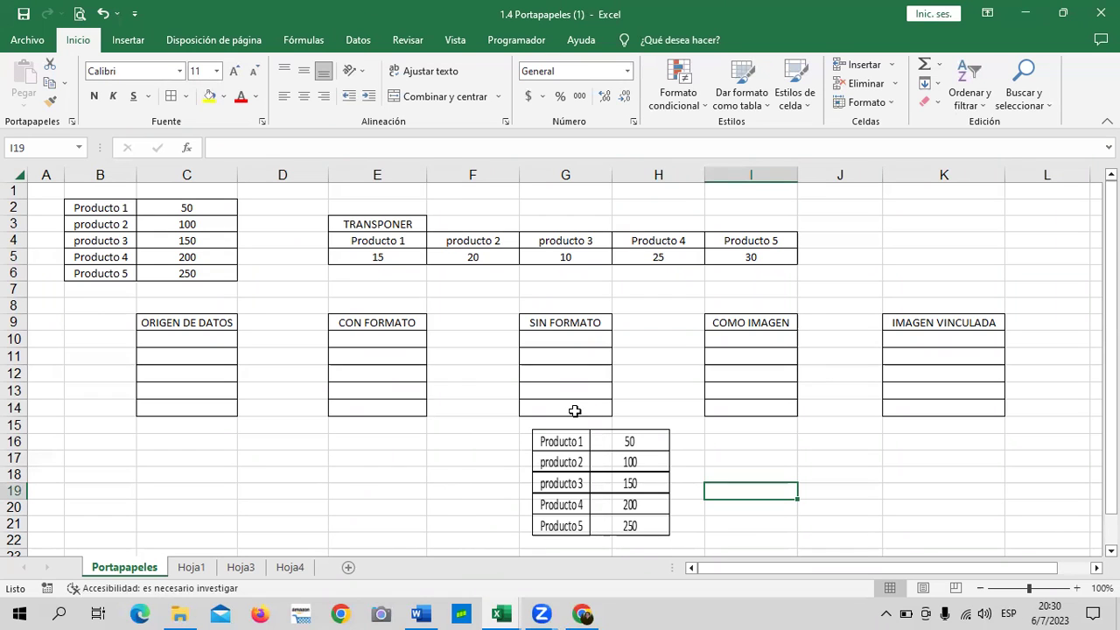
pyautogui.click(792, 453)
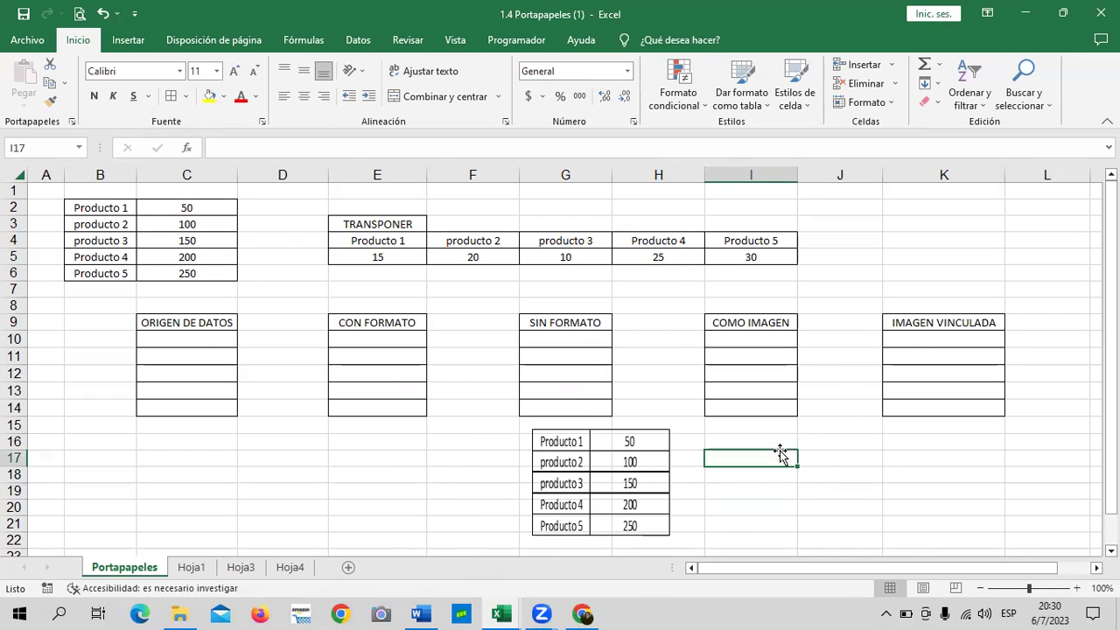
pyautogui.click(607, 439)
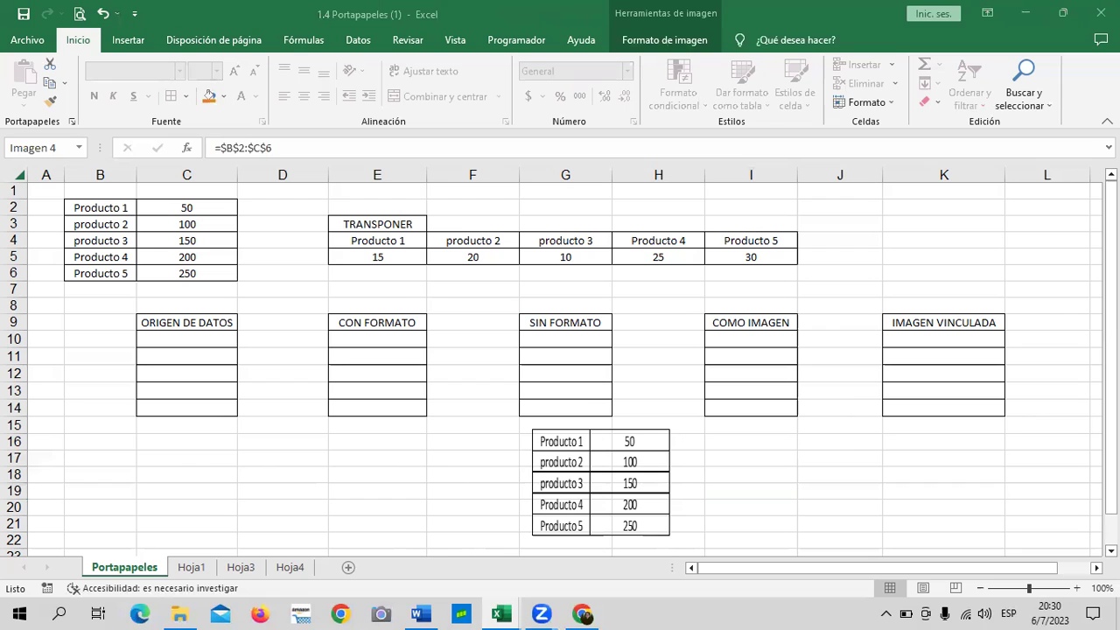
# Copy the source table B2:C6 and switch to the Libro1 workbook.
pyautogui.moveTo(112, 206); pyautogui.dragTo(190, 271)
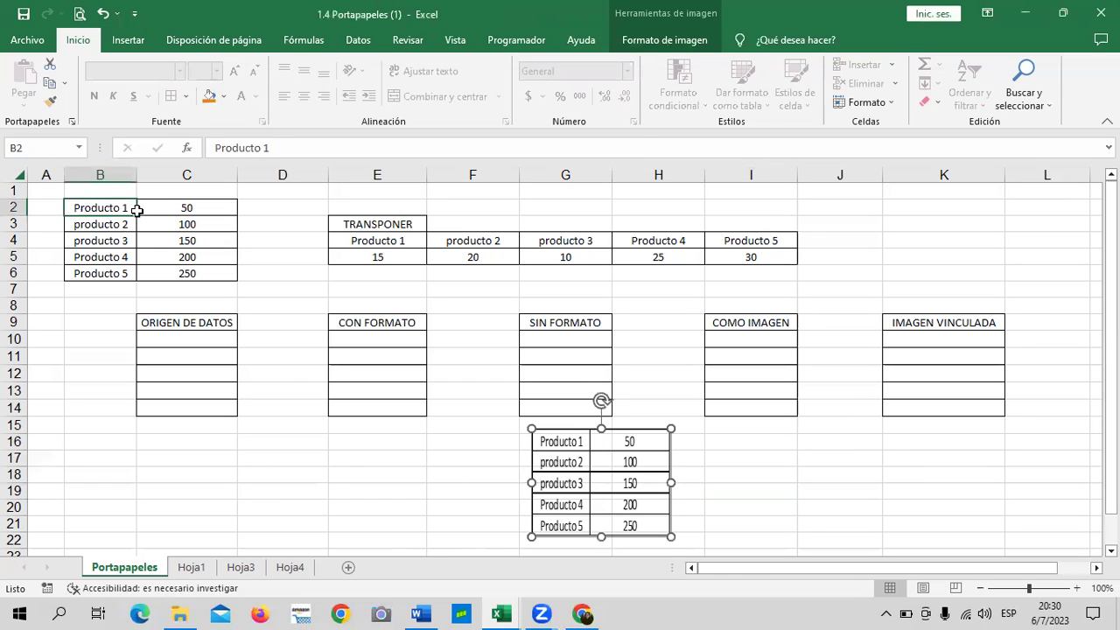
pyautogui.rightClick(192, 200)
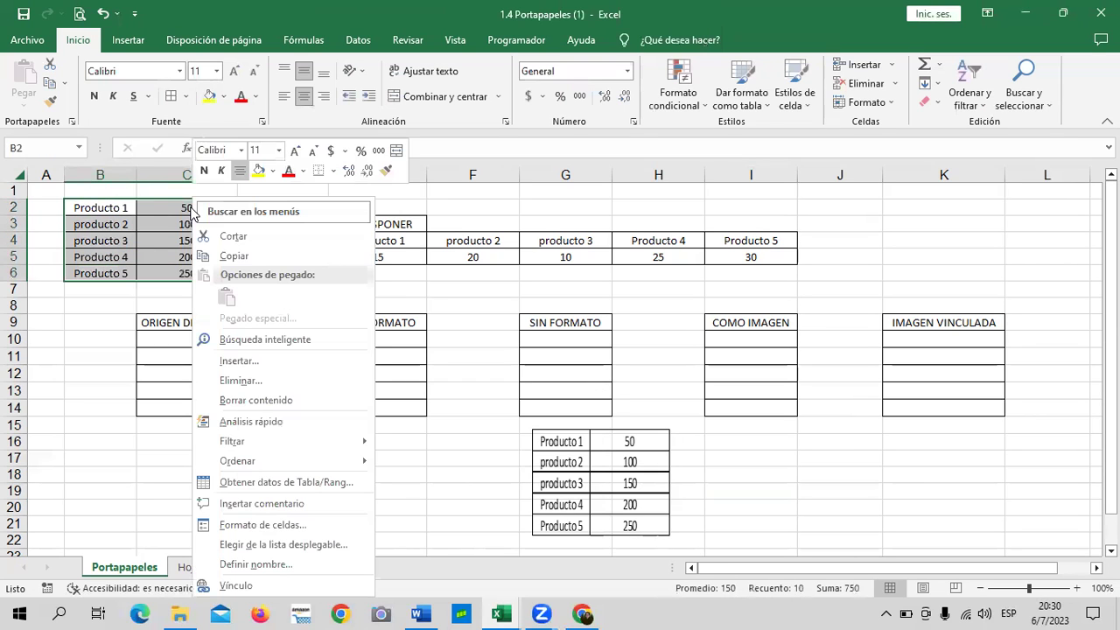
pyautogui.click(266, 258)
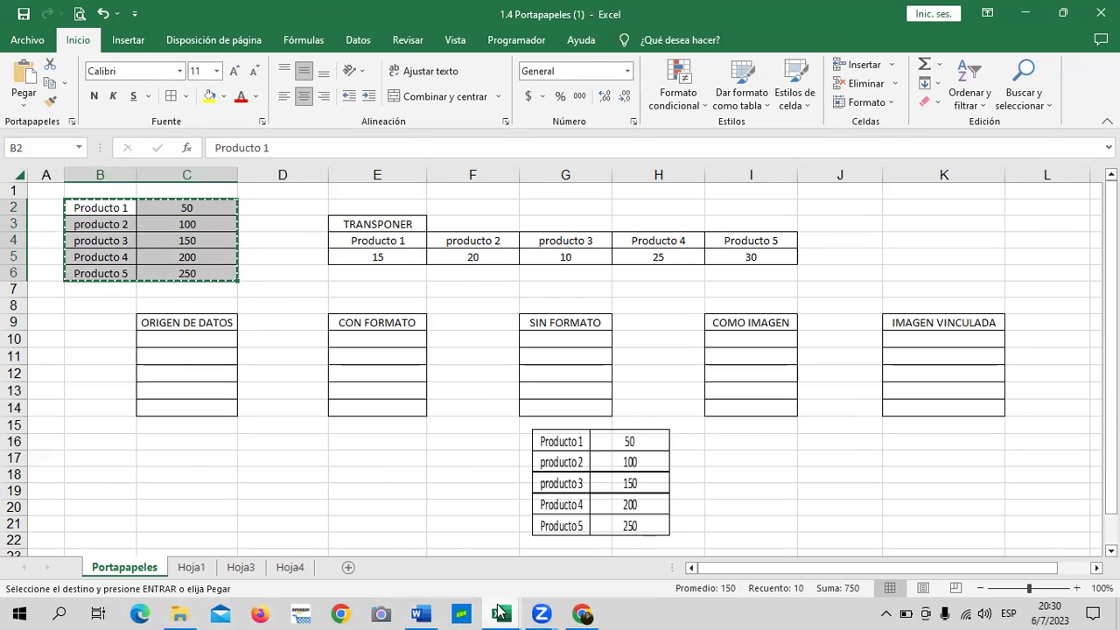
pyautogui.moveTo(499, 612)
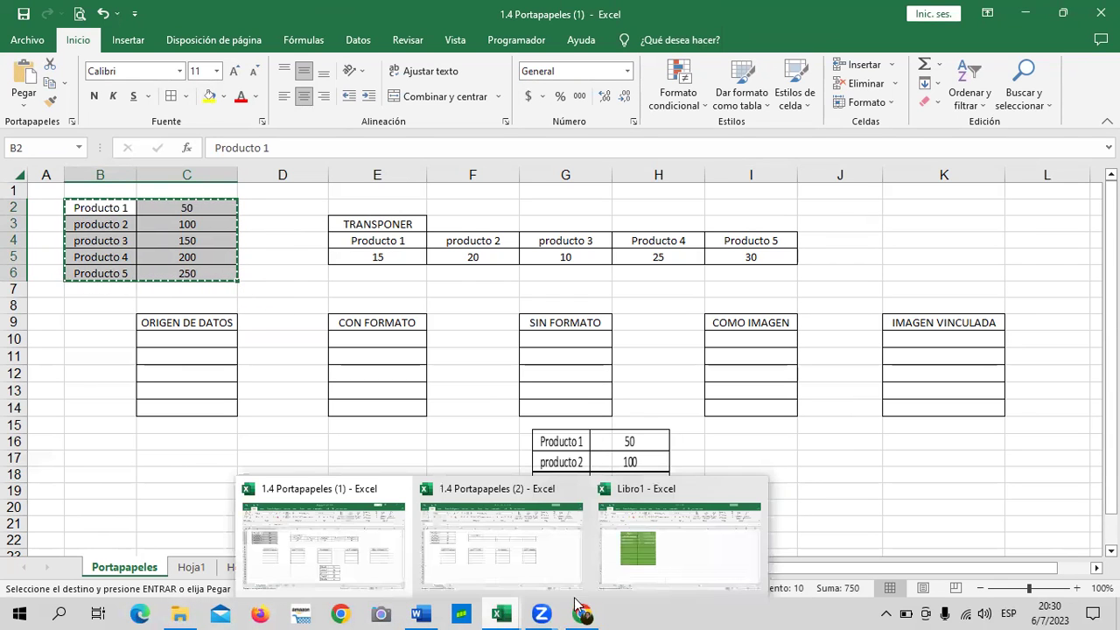
pyautogui.click(719, 555)
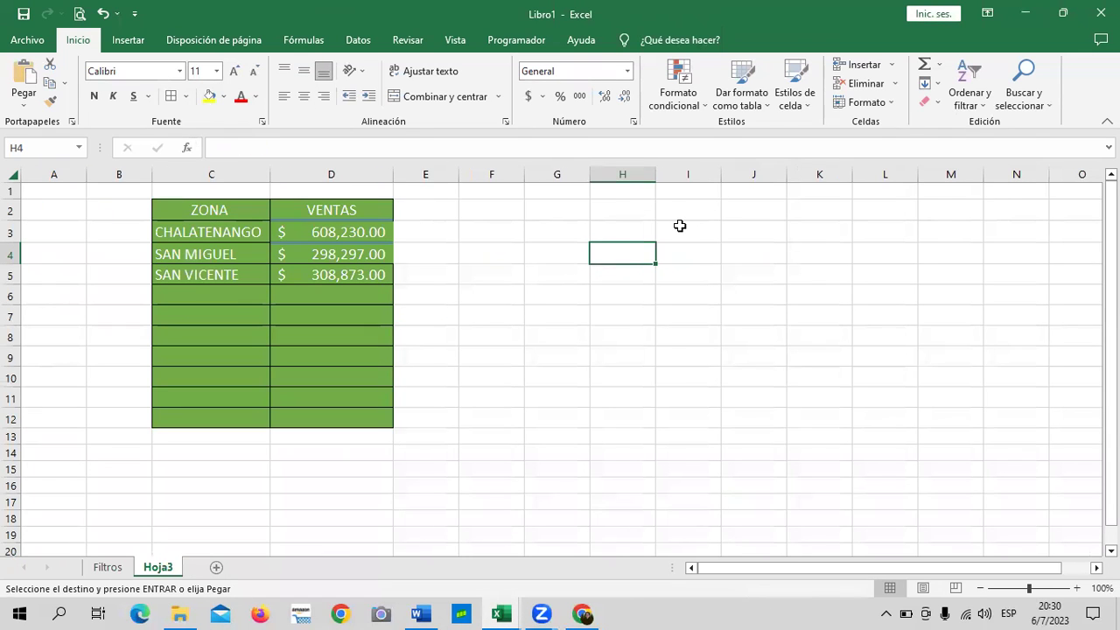
# Paste it at I3 of Hoja3 as a linked picture and resize it to 5.4 × 6.27 cm.
pyautogui.click(680, 235)
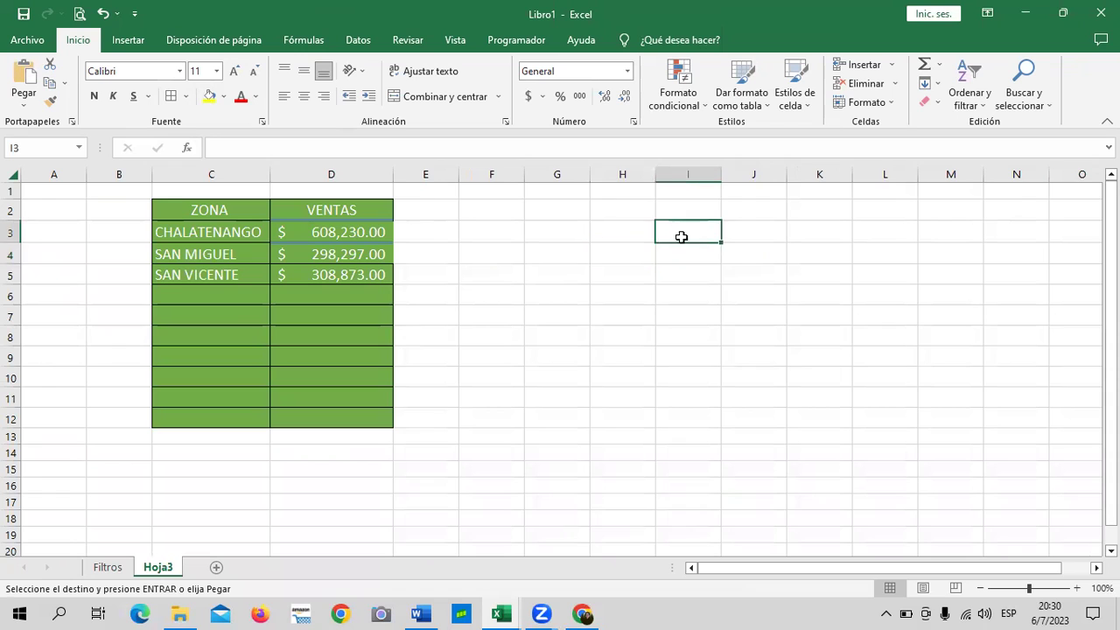
pyautogui.rightClick(686, 236)
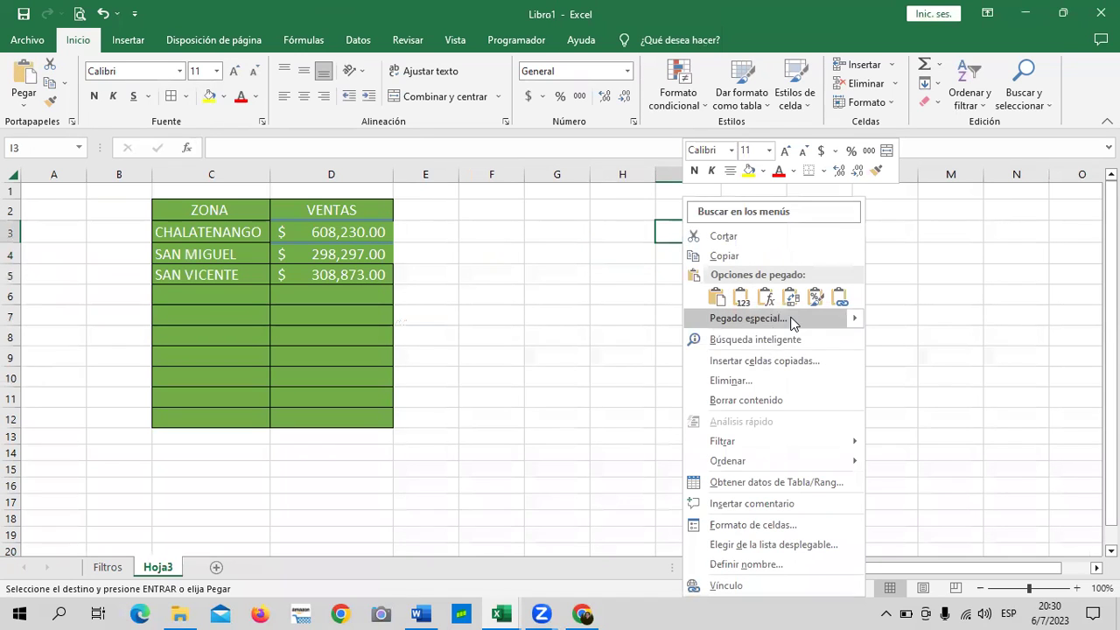
pyautogui.moveTo(852, 319)
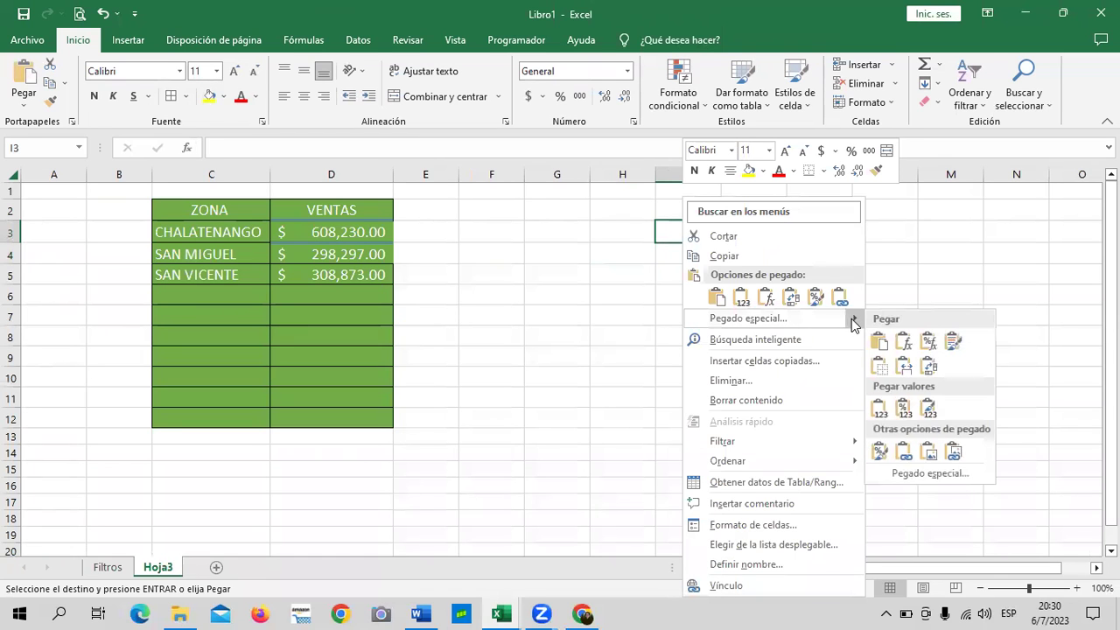
pyautogui.click(954, 462)
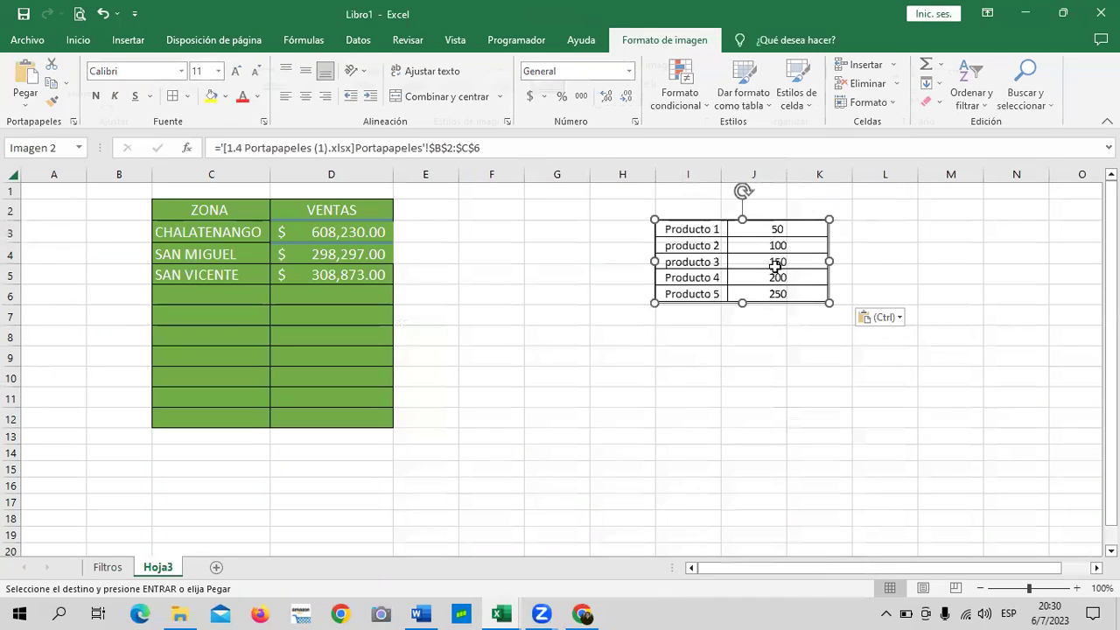
pyautogui.click(750, 291)
pyautogui.moveTo(742, 302); pyautogui.dragTo(742, 387)
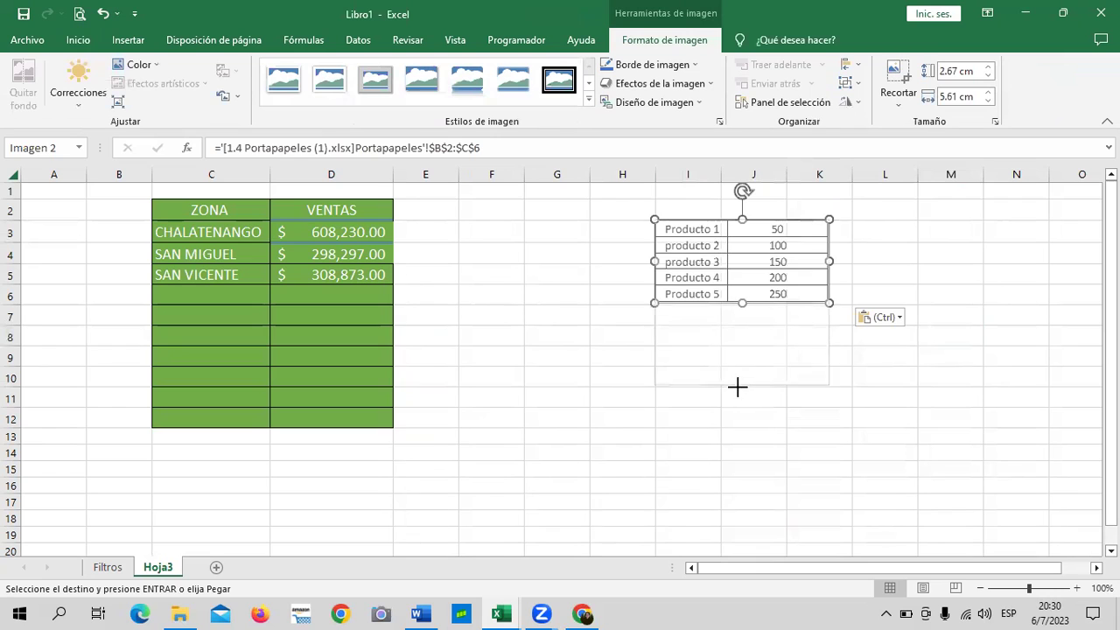
pyautogui.moveTo(829, 304); pyautogui.dragTo(848, 303)
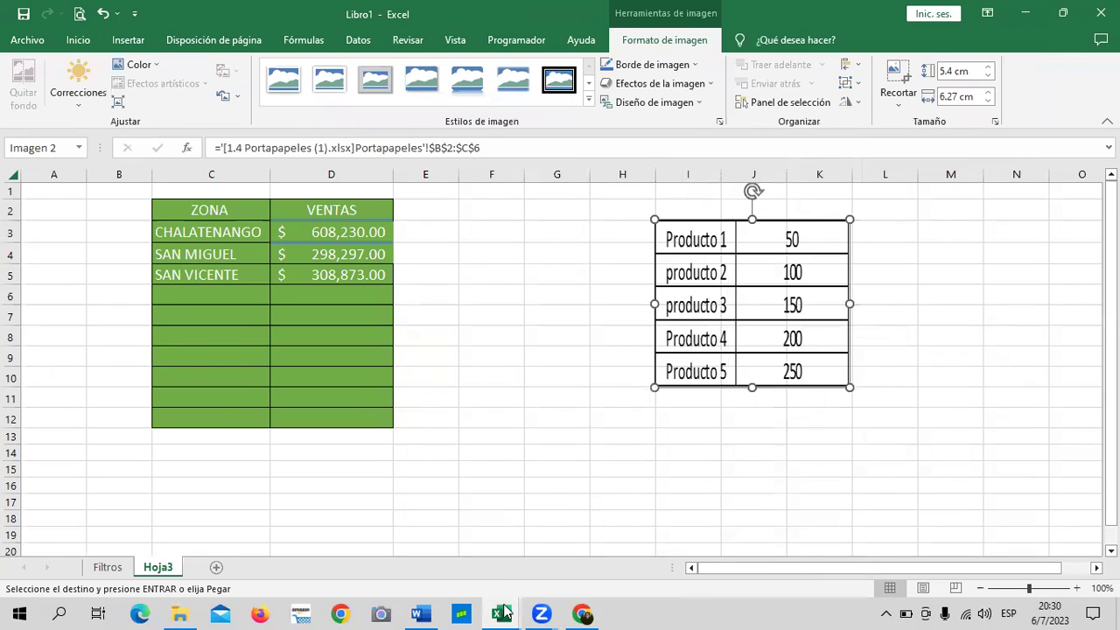
pyautogui.click(500, 614)
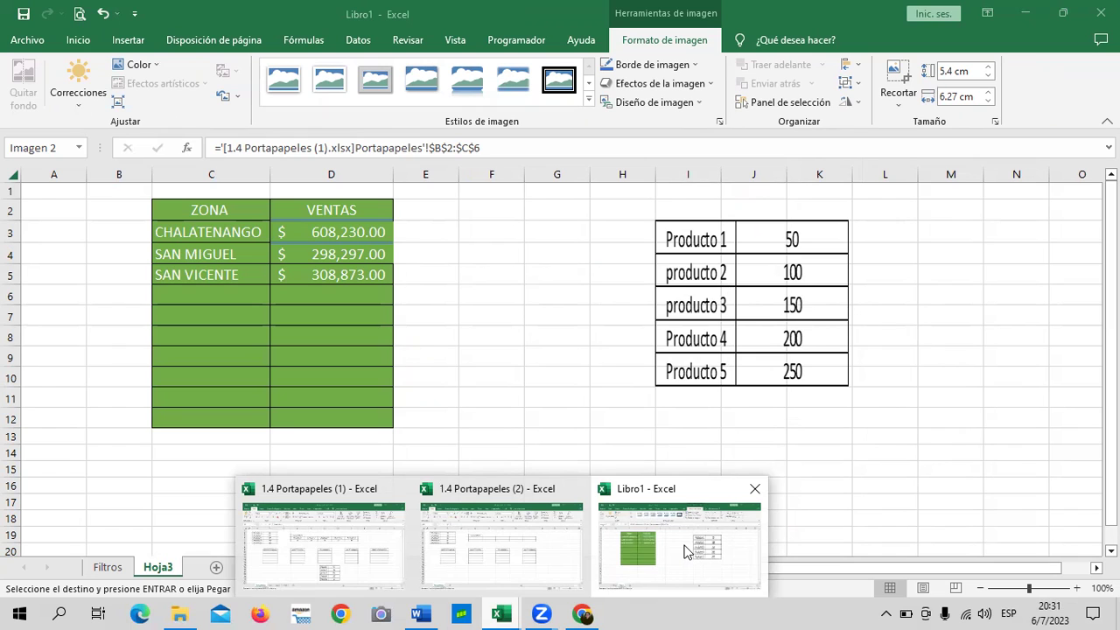
# Return to 1.4 Portapapeles (1), cancel the pending copy, and set C2 to 75.
pyautogui.click(346, 551)
pyautogui.press('Escape')
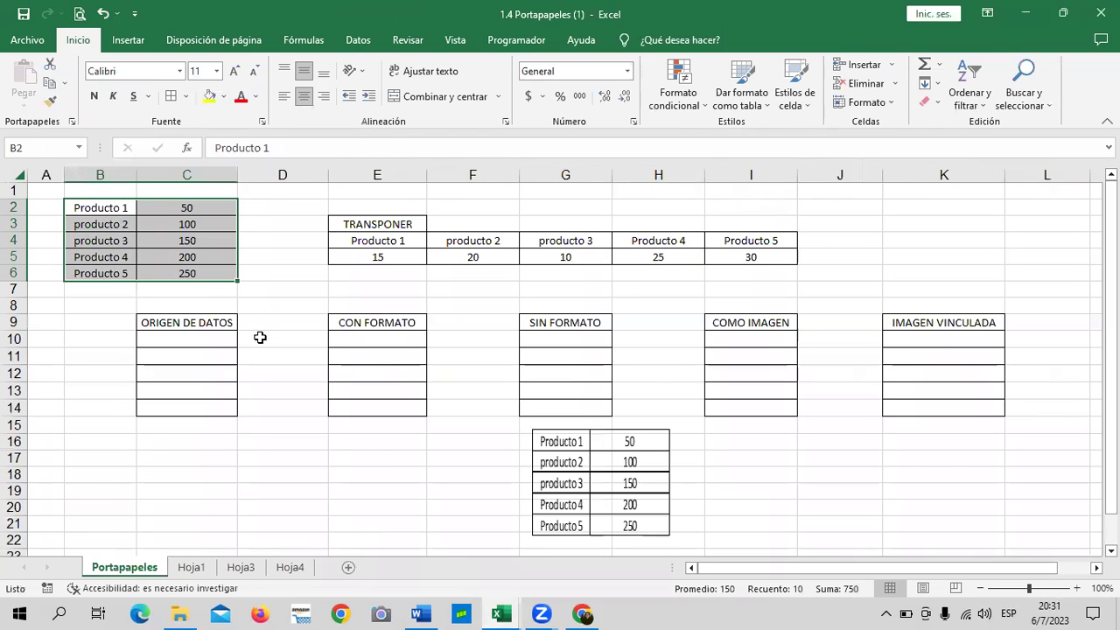
pyautogui.click(277, 489)
pyautogui.click(160, 206)
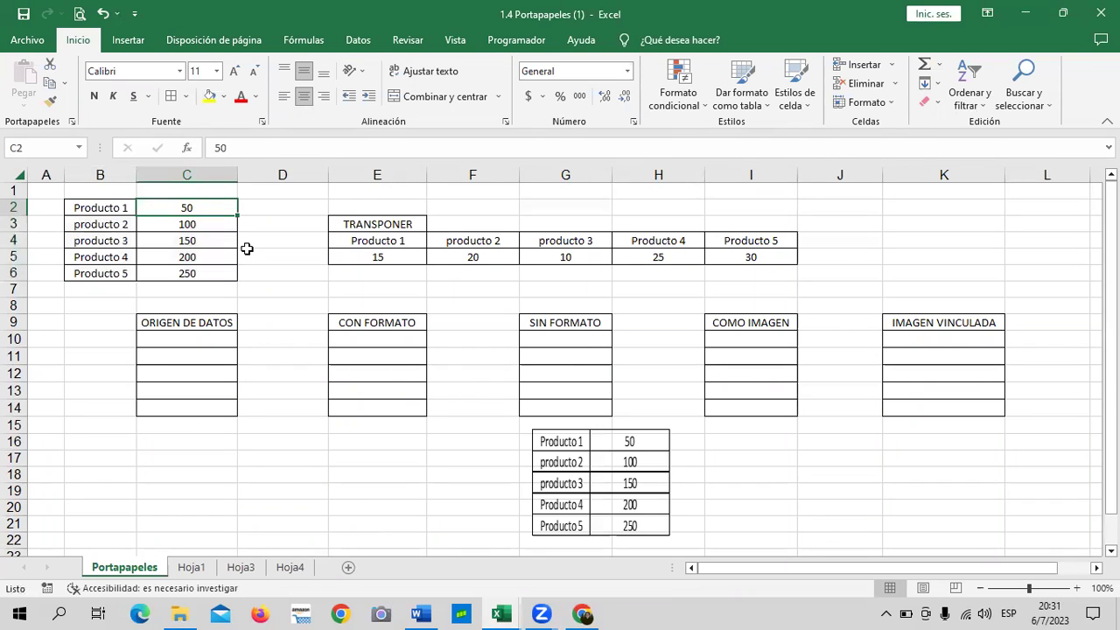
pyautogui.write('75')
pyautogui.press('Return')
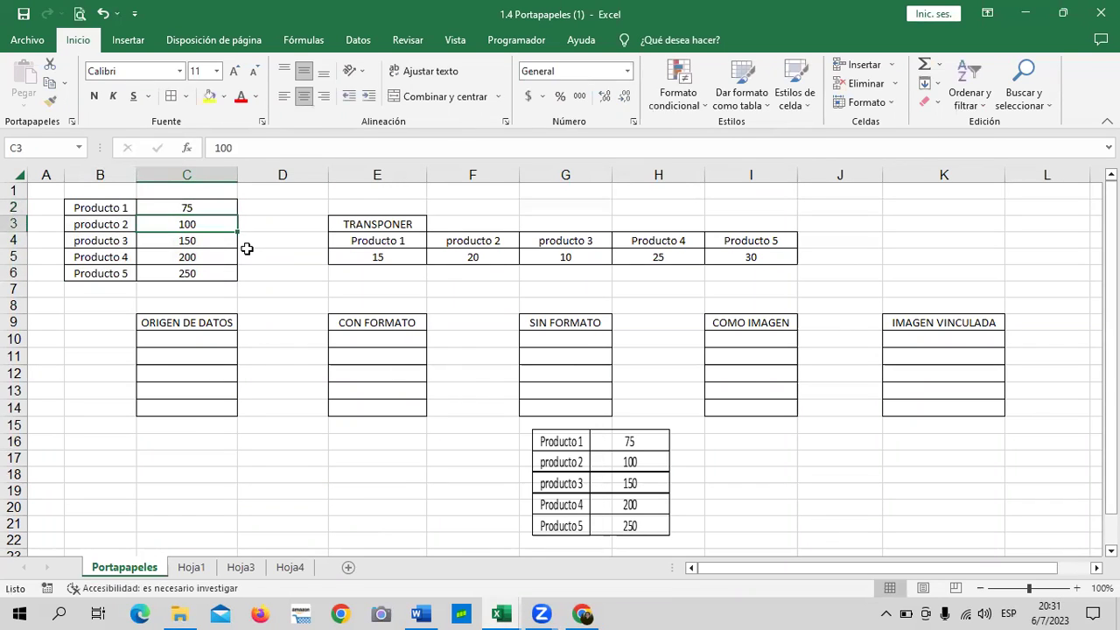
# Enter 50, 25, 10 and 5 into C3:C6.
pyautogui.write('50')
pyautogui.press('Return')
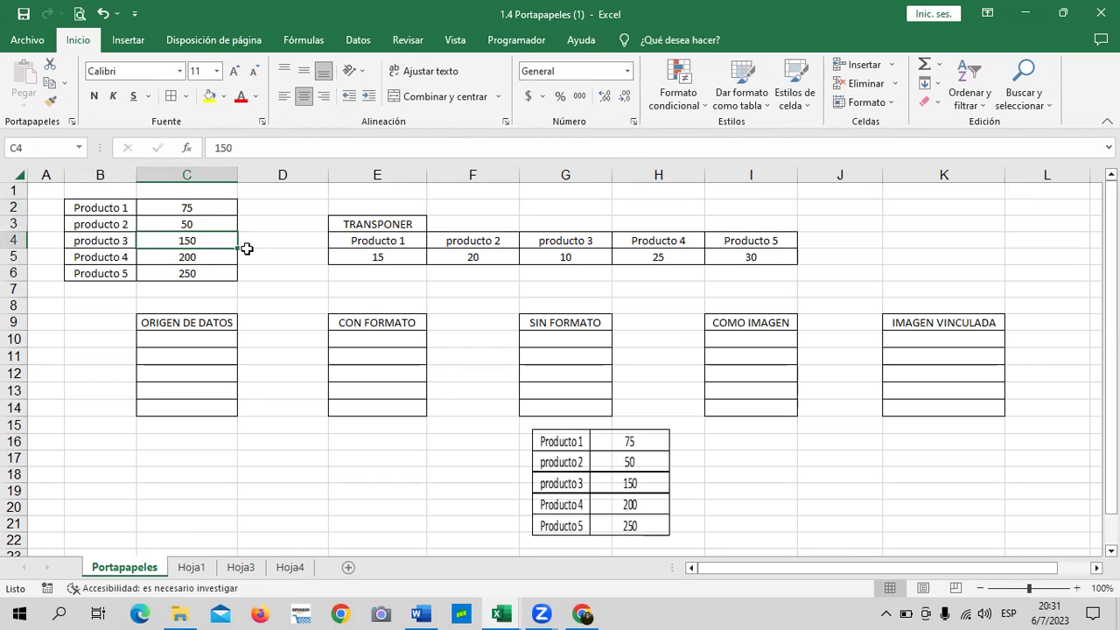
pyautogui.write('25')
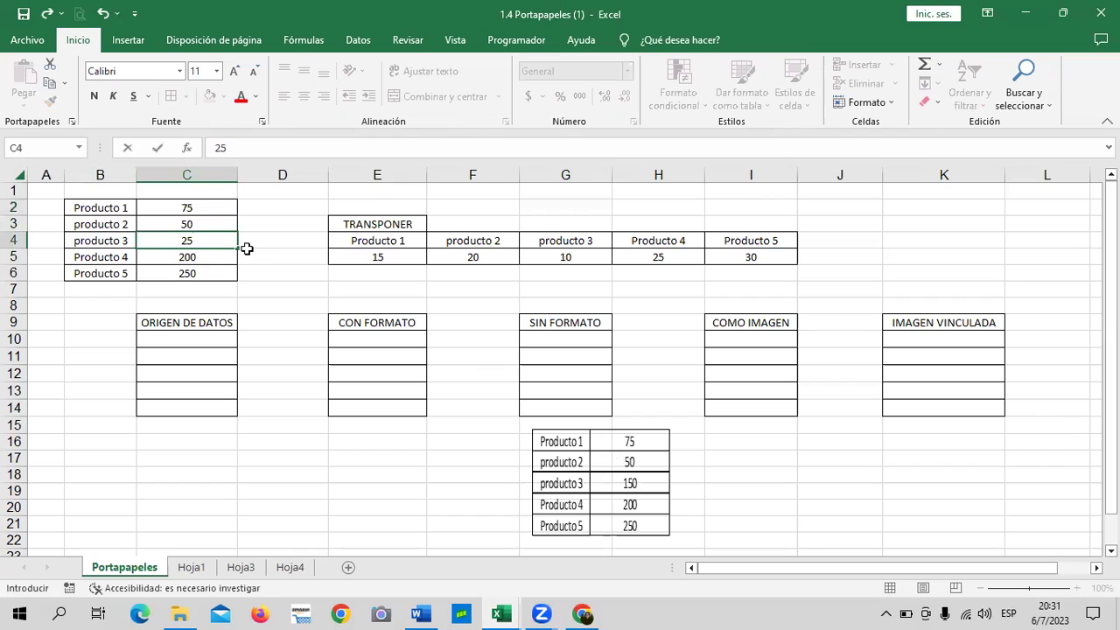
pyautogui.press('Return')
pyautogui.write('10')
pyautogui.press('Return')
pyautogui.write('5')
pyautogui.press('Return')
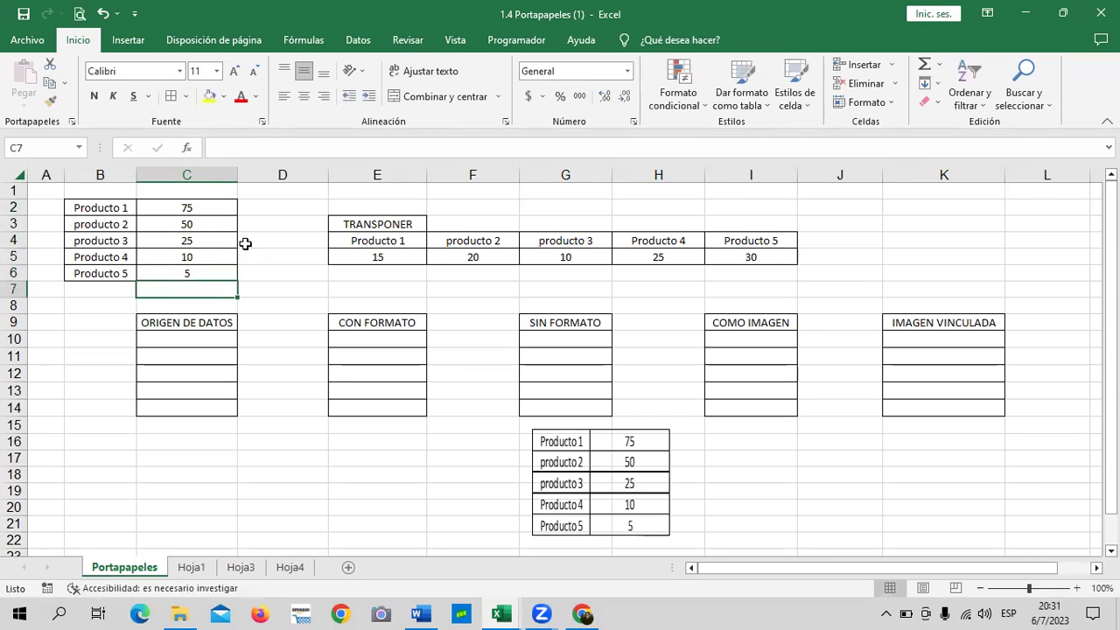
pyautogui.click(720, 457)
pyautogui.click(665, 473)
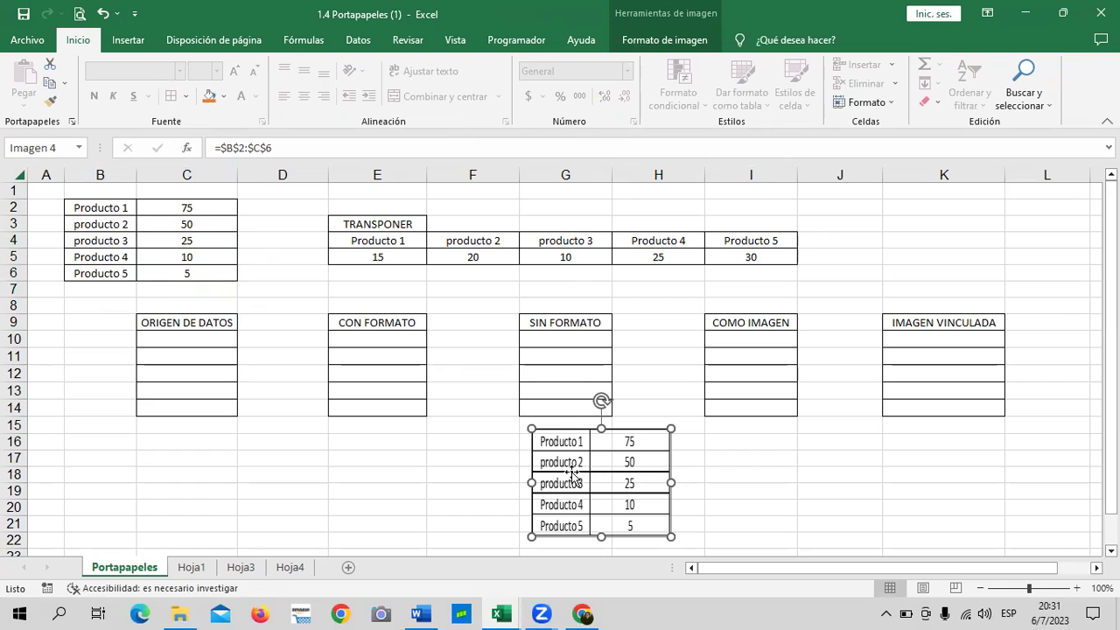
# Switch to Libro1 and check that Hoja3's linked picture shows 75, 50, 25, 10 and 5.
pyautogui.moveTo(510, 610)
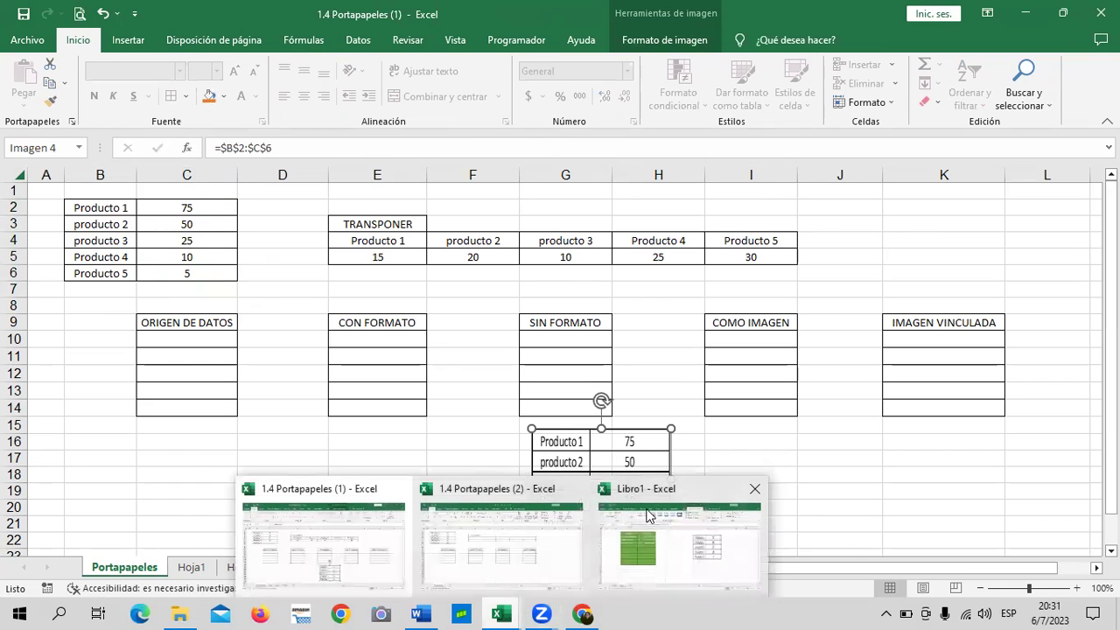
pyautogui.click(715, 560)
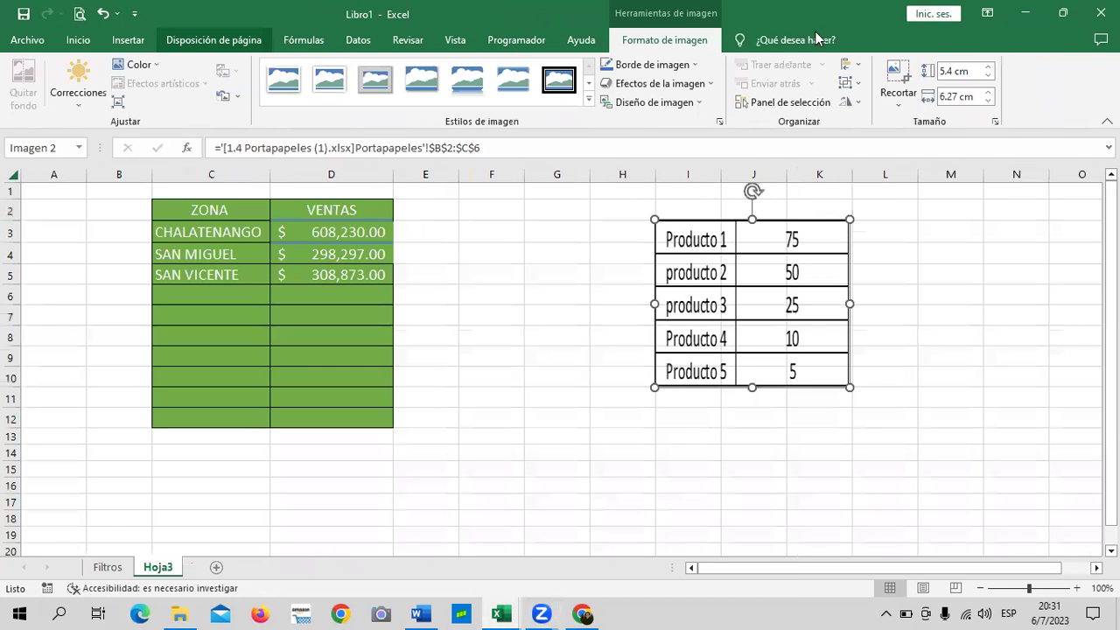
pyautogui.click(904, 276)
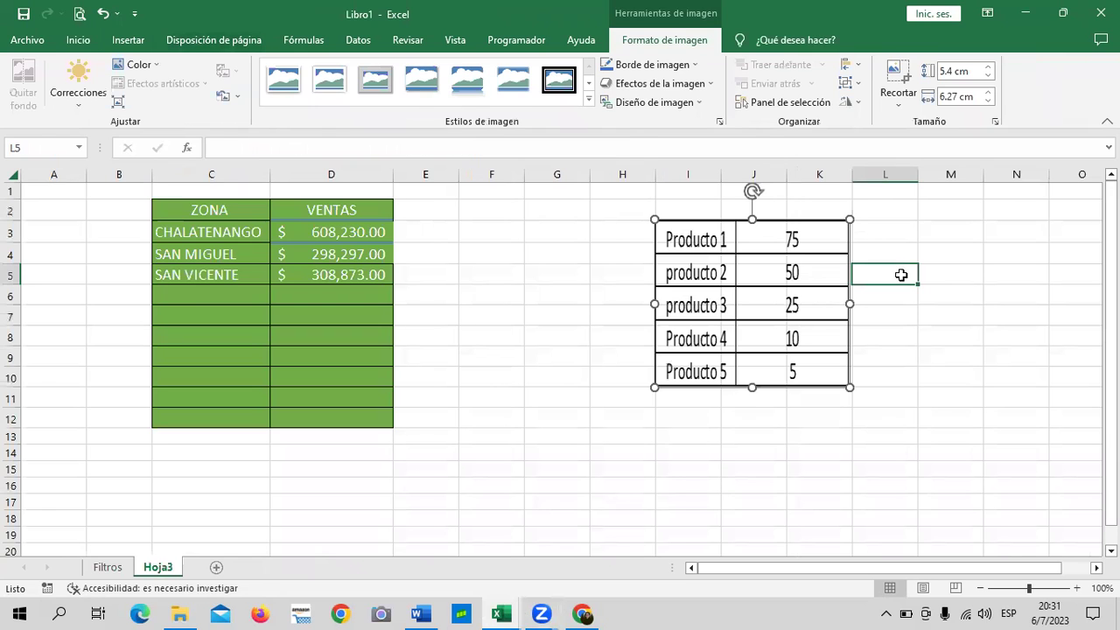
pyautogui.click(794, 256)
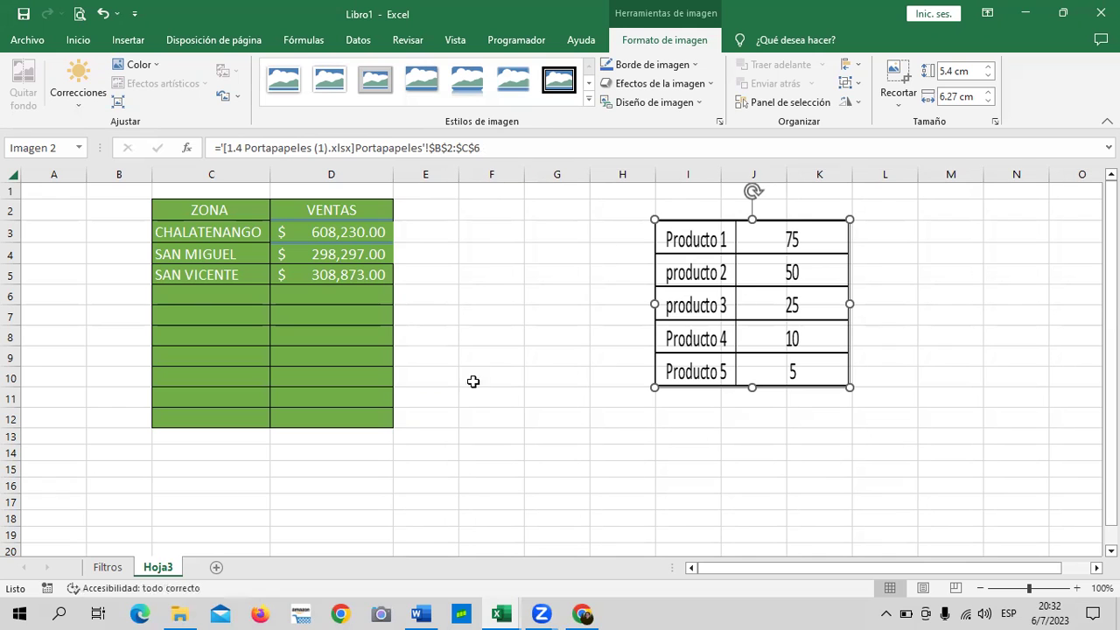
# Copy the Producto table B2:C6 in 1.4 Portapapeles (1), then bring up the Word document.
pyautogui.moveTo(504, 611)
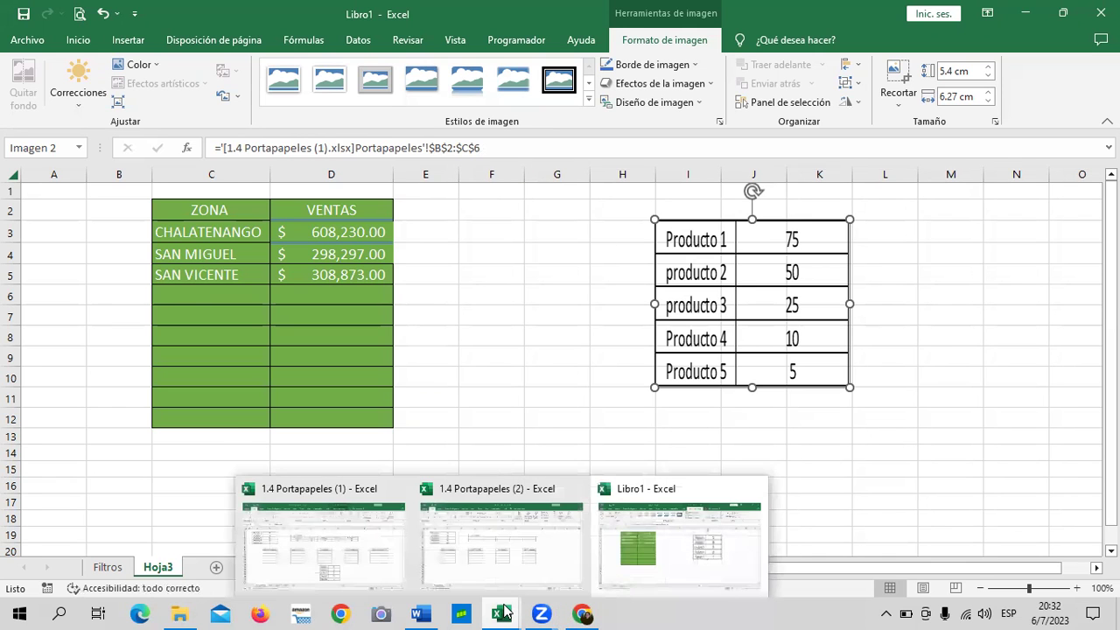
pyautogui.click(344, 525)
pyautogui.click(176, 221)
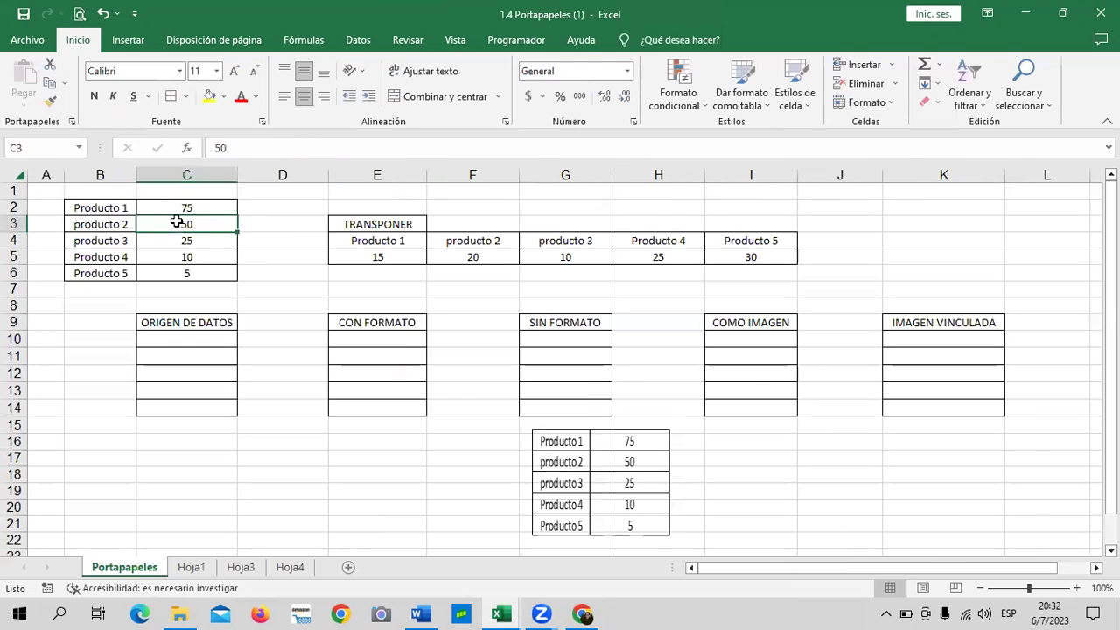
pyautogui.click(255, 283)
pyautogui.moveTo(114, 210); pyautogui.dragTo(208, 279)
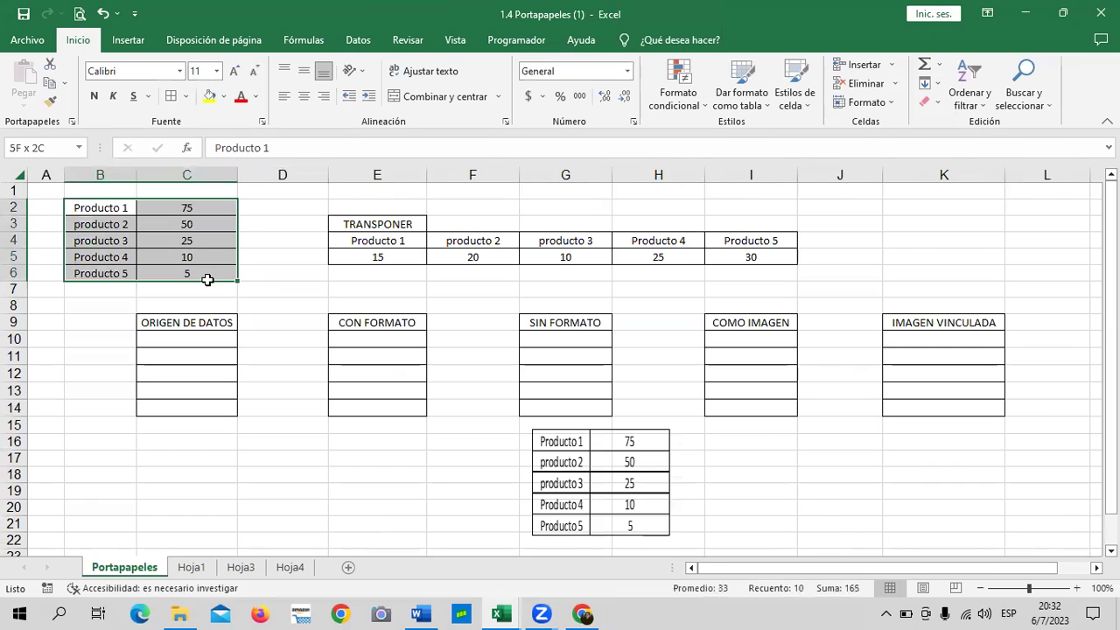
pyautogui.rightClick(189, 228)
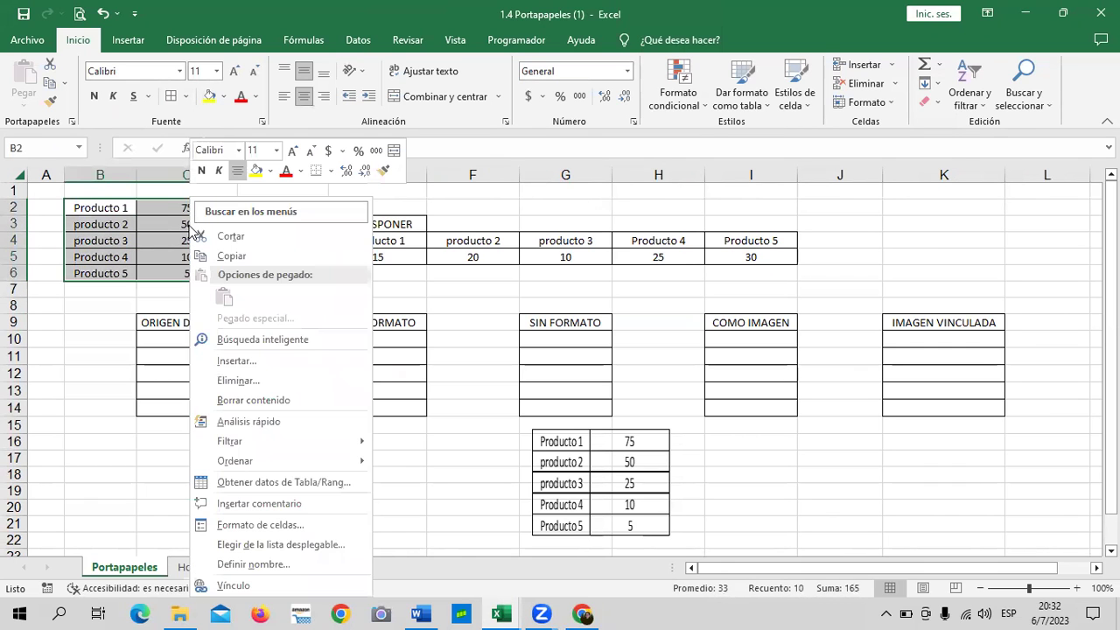
pyautogui.click(263, 256)
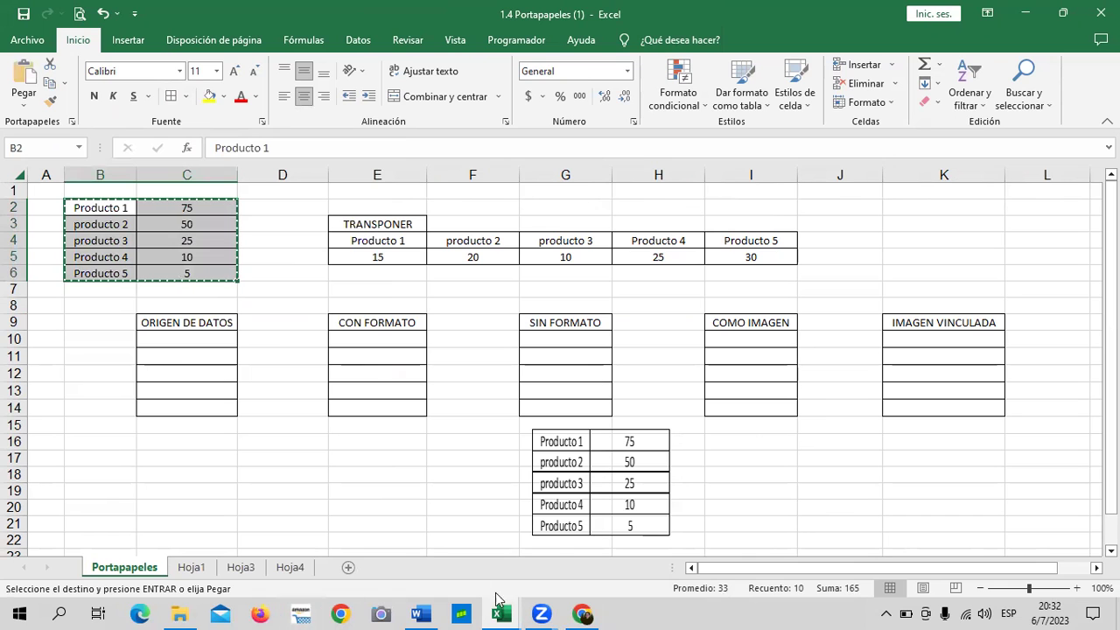
pyautogui.moveTo(422, 614)
pyautogui.click(415, 560)
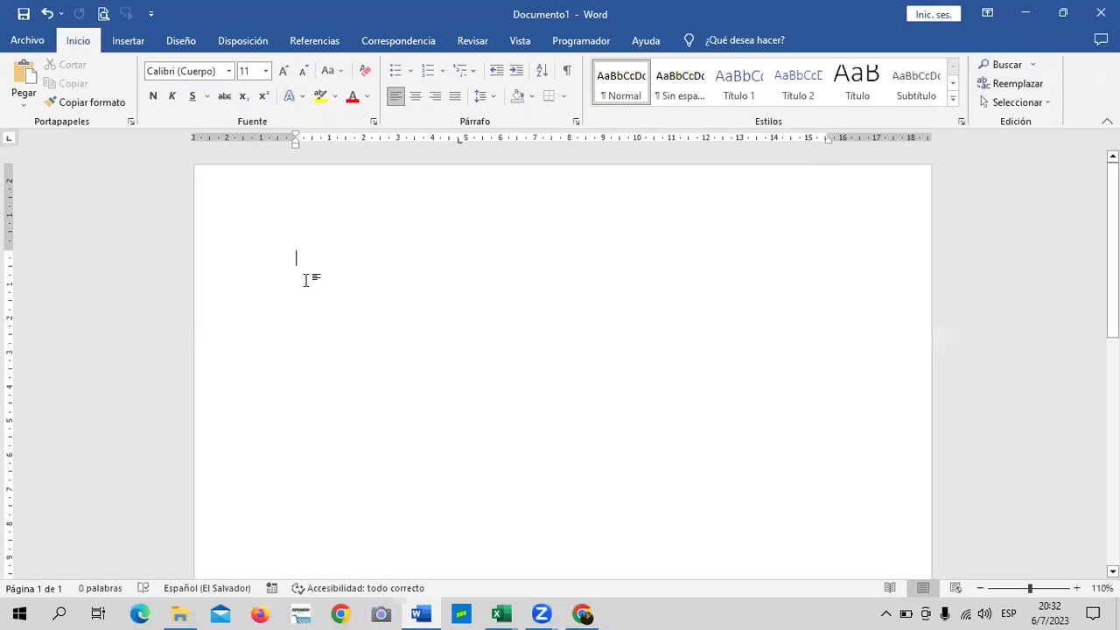
# Paste the table with 'Vincular y mantener formato de origen' and drag it larger.
pyautogui.rightClick(315, 269)
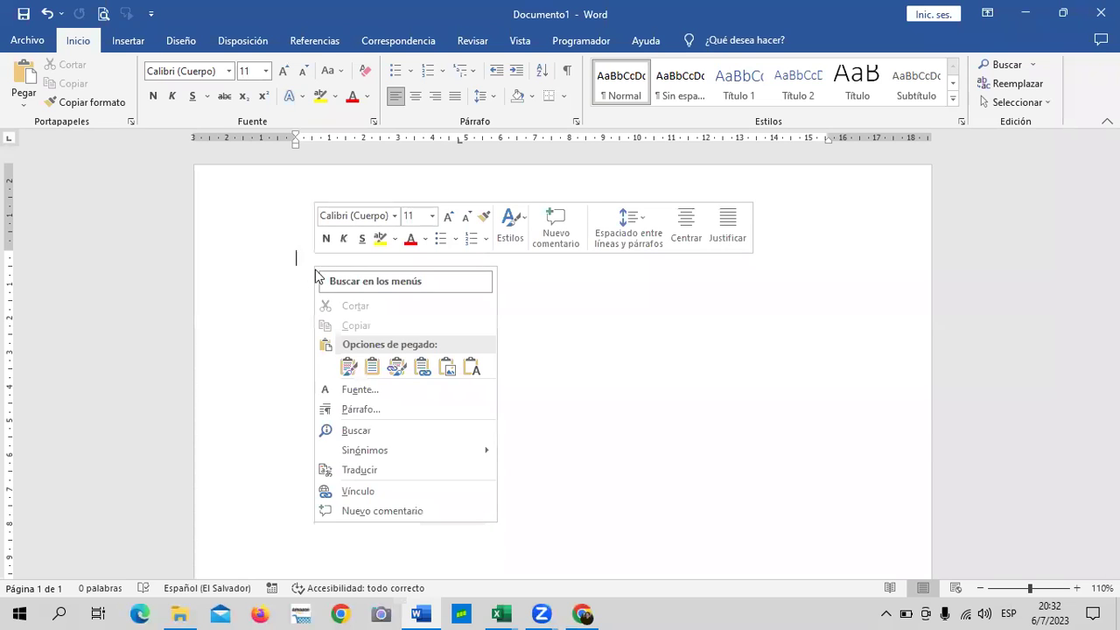
pyautogui.click(353, 369)
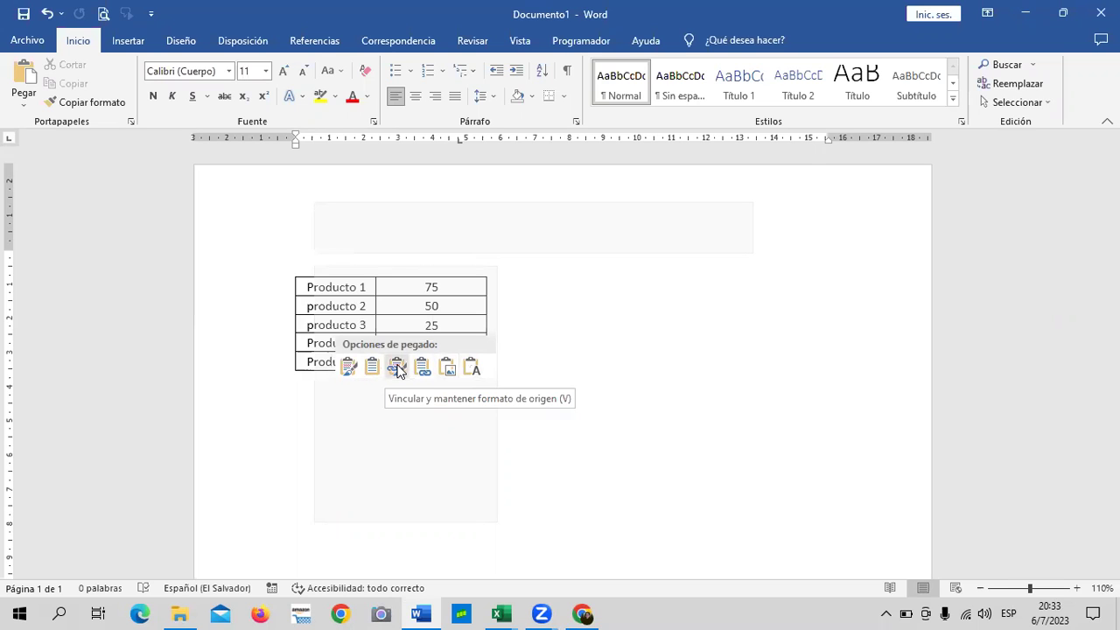
pyautogui.click(398, 367)
pyautogui.moveTo(584, 348)
pyautogui.mouseDown()
pyautogui.moveTo(457, 354)
pyautogui.moveTo(529, 407)
pyautogui.mouseUp()
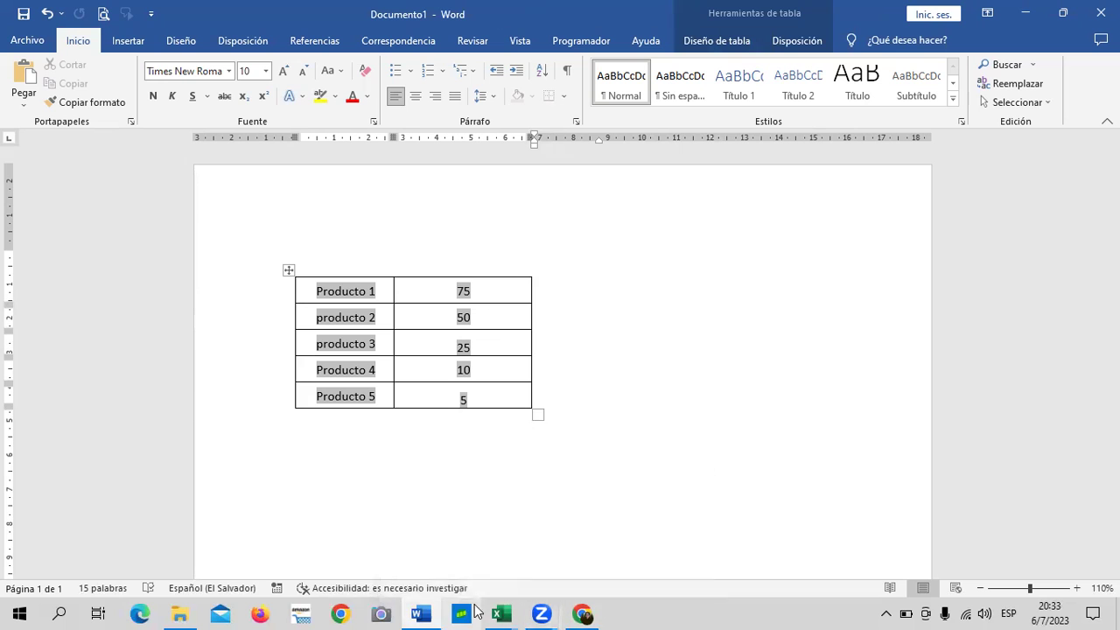
# Return to 1.4 Portapapeles (1), cancel the pending copy, and set Producto 1 in C2 to 25.
pyautogui.moveTo(510, 609)
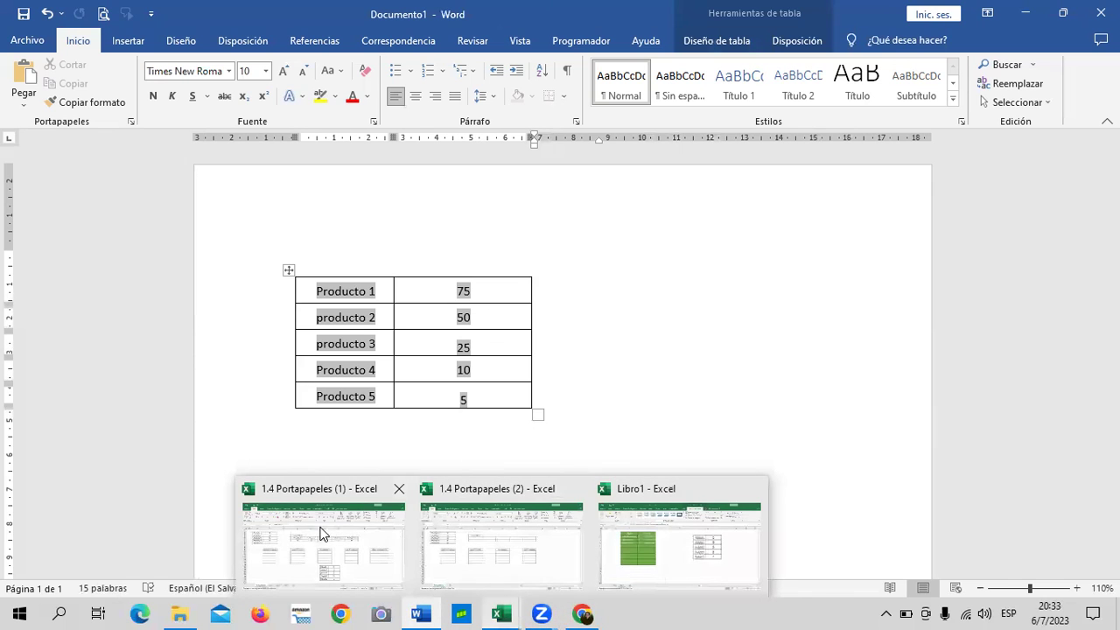
pyautogui.click(321, 528)
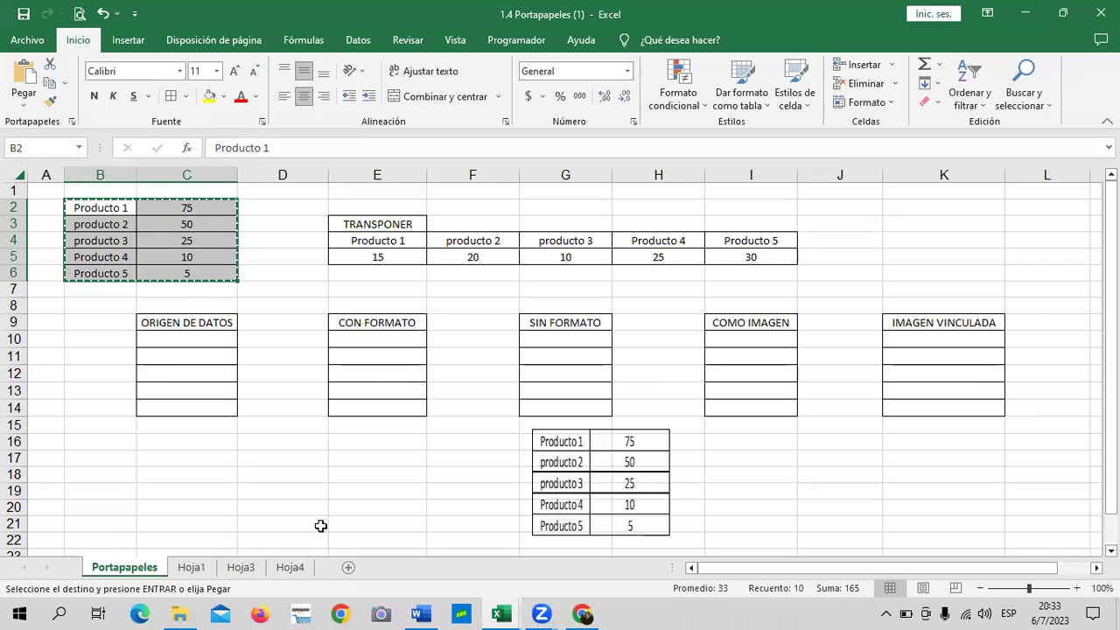
pyautogui.press('Escape')
pyautogui.click(332, 478)
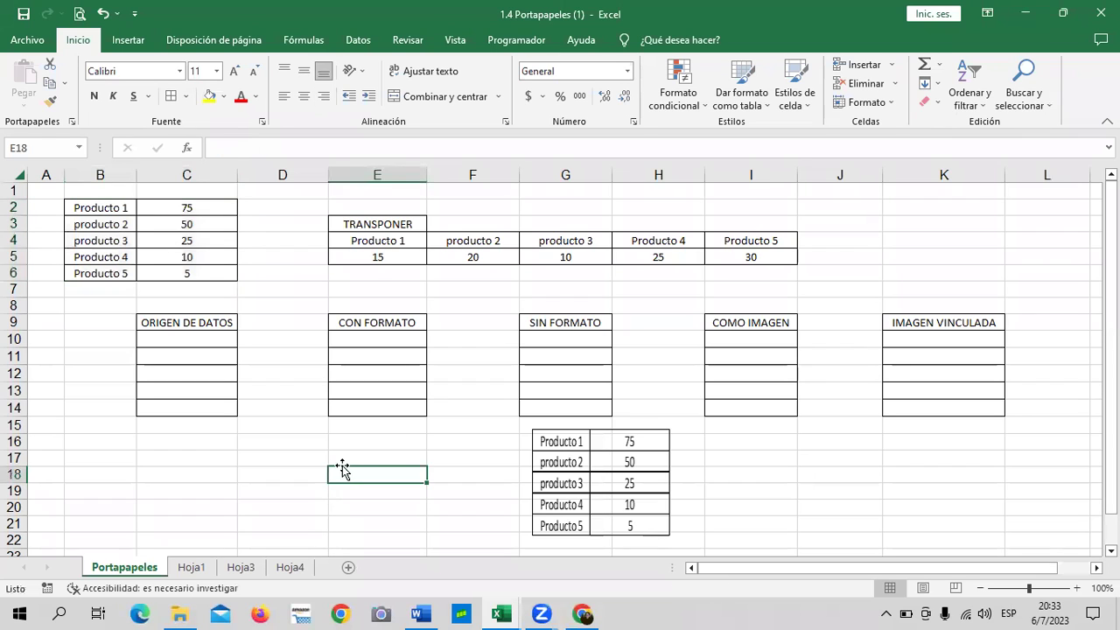
pyautogui.click(183, 212)
pyautogui.write('25')
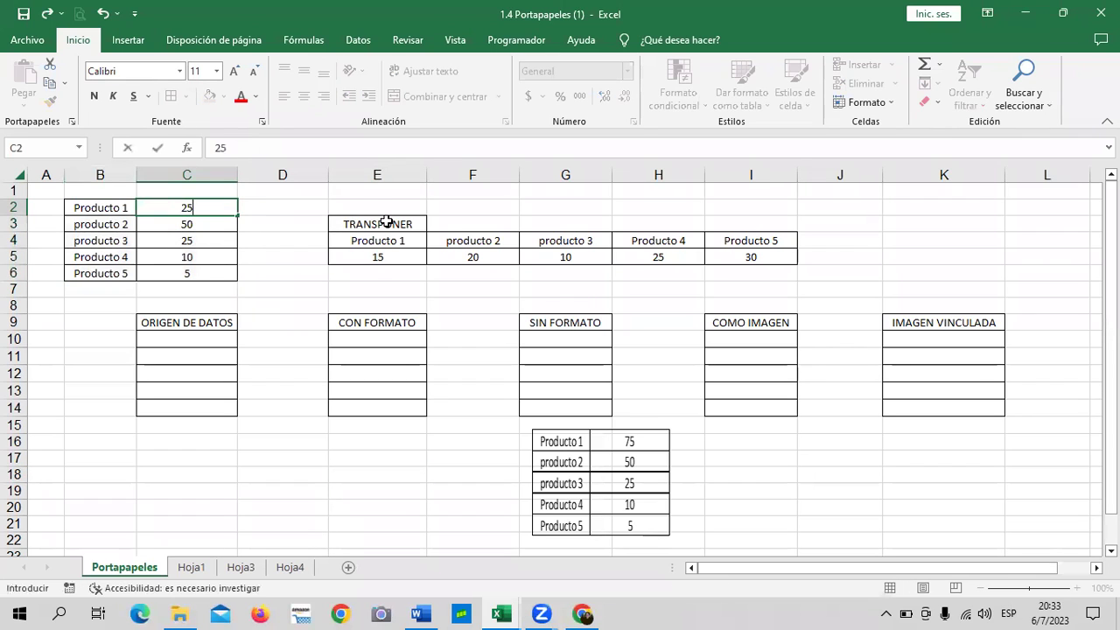
pyautogui.press('Return')
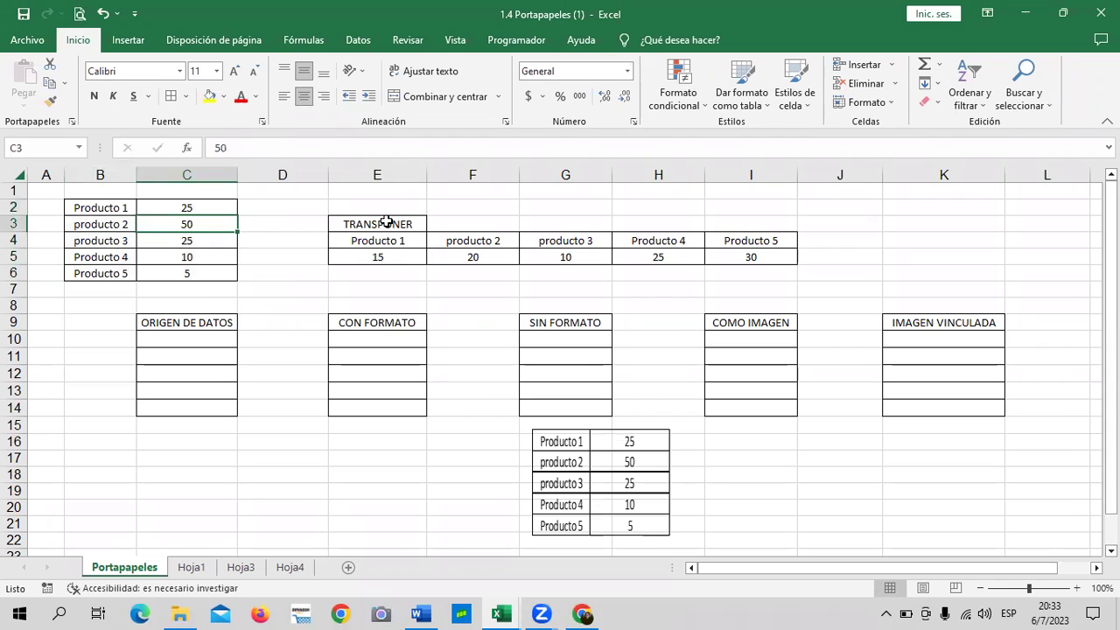
# Set Producto 3 in C4 to 75 and re-enter 10 in C5.
pyautogui.press('Return')
pyautogui.write('75')
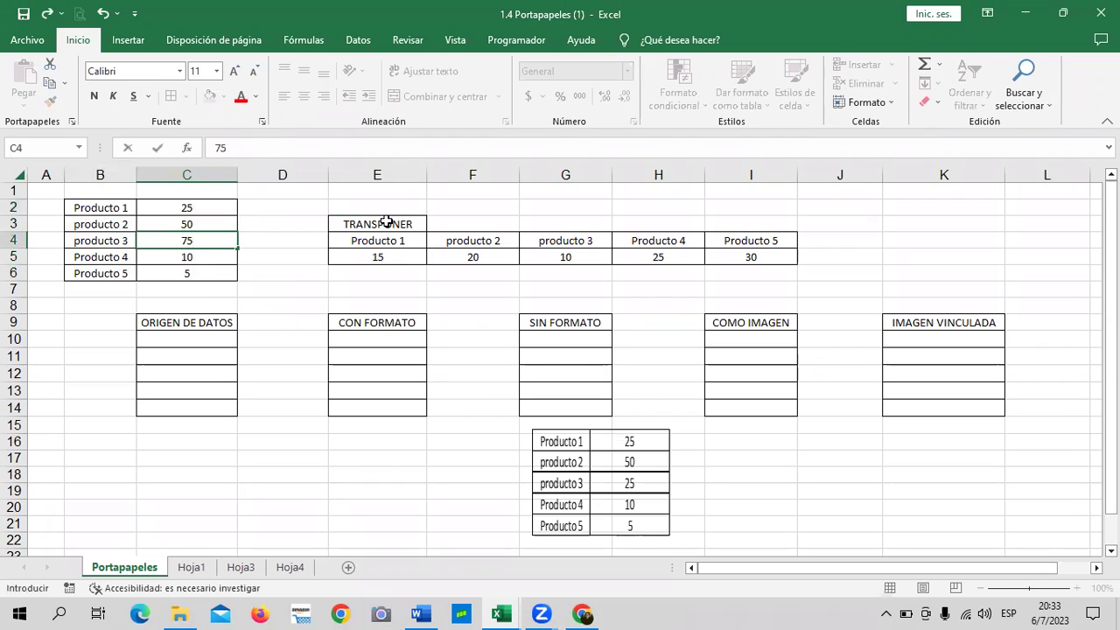
pyautogui.press('Return')
pyautogui.write('10')
pyautogui.press('Return')
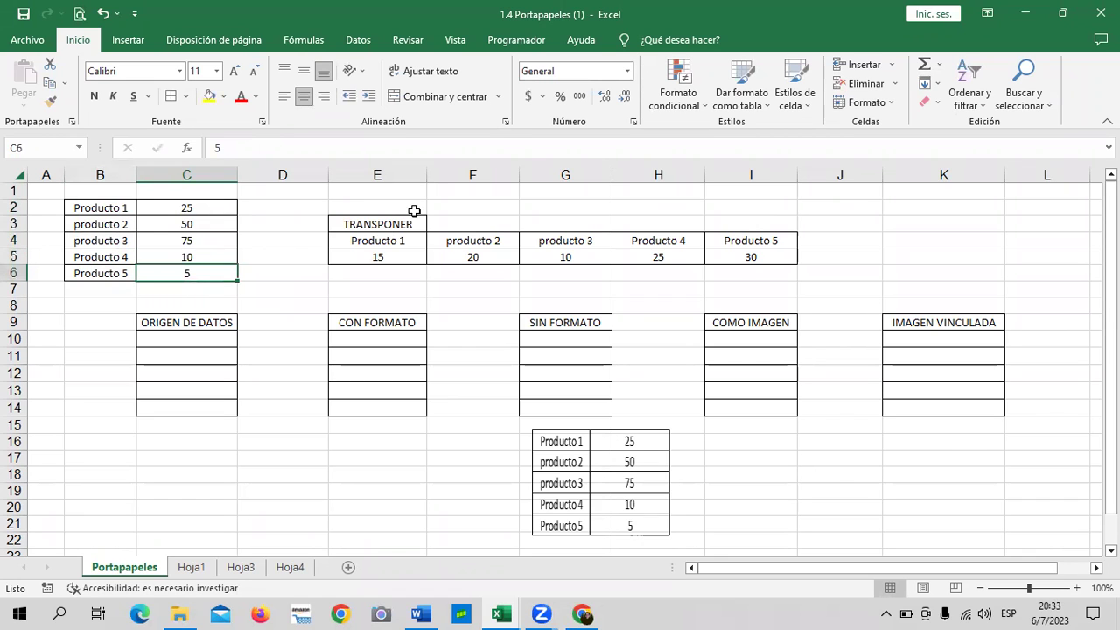
pyautogui.moveTo(187, 210); pyautogui.dragTo(187, 273)
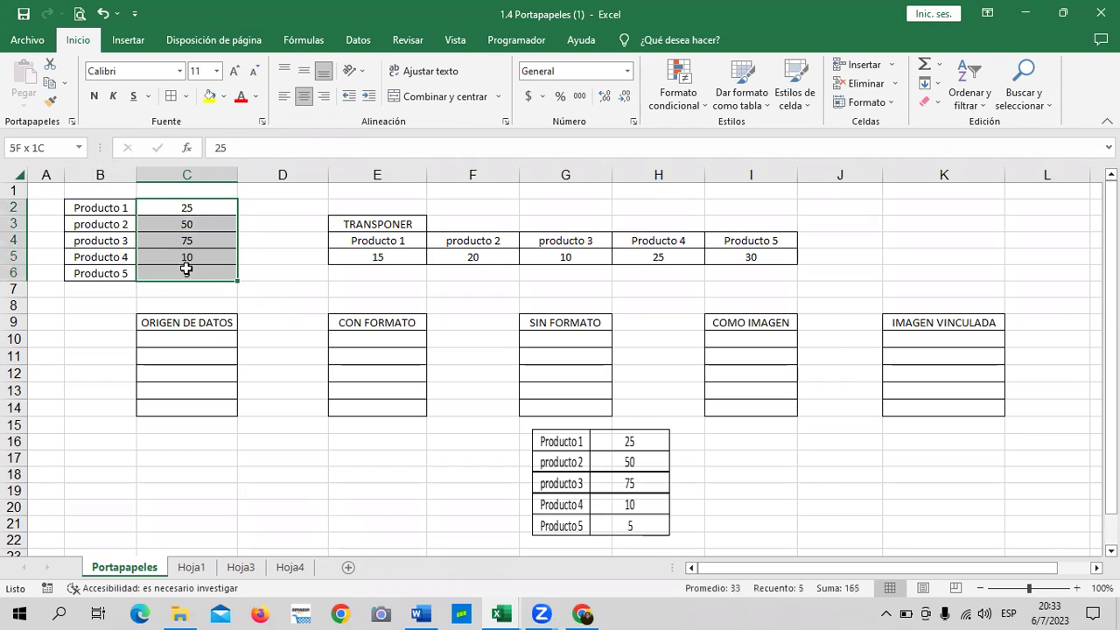
# Enlarge the C2:C6 values to size 12 and give them a light blue fill.
pyautogui.click(234, 72)
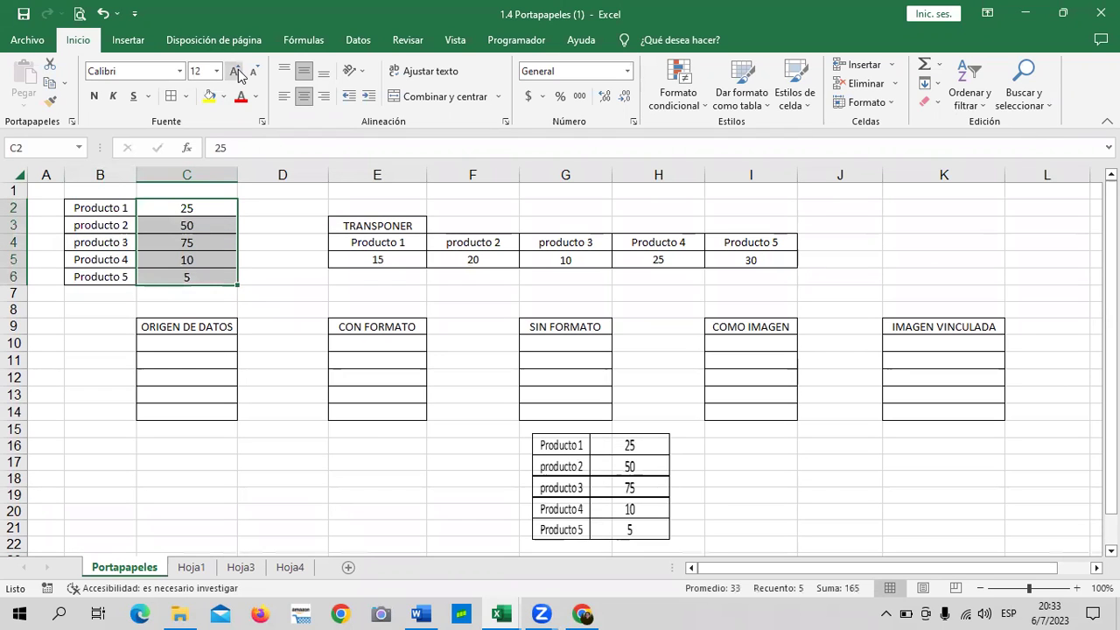
pyautogui.click(224, 97)
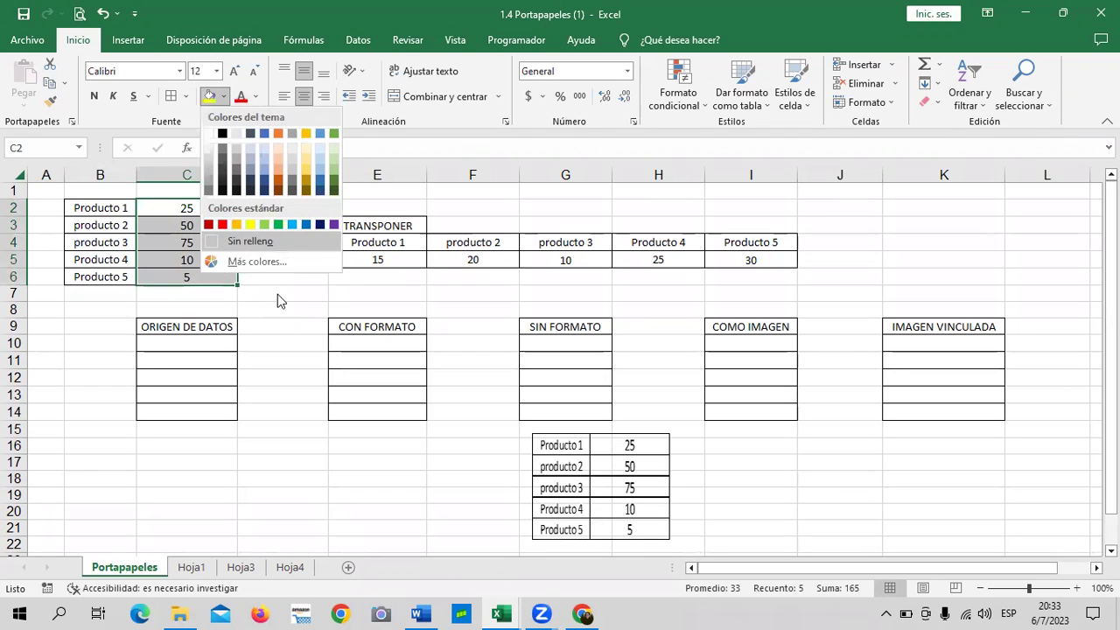
pyautogui.click(262, 167)
pyautogui.click(801, 460)
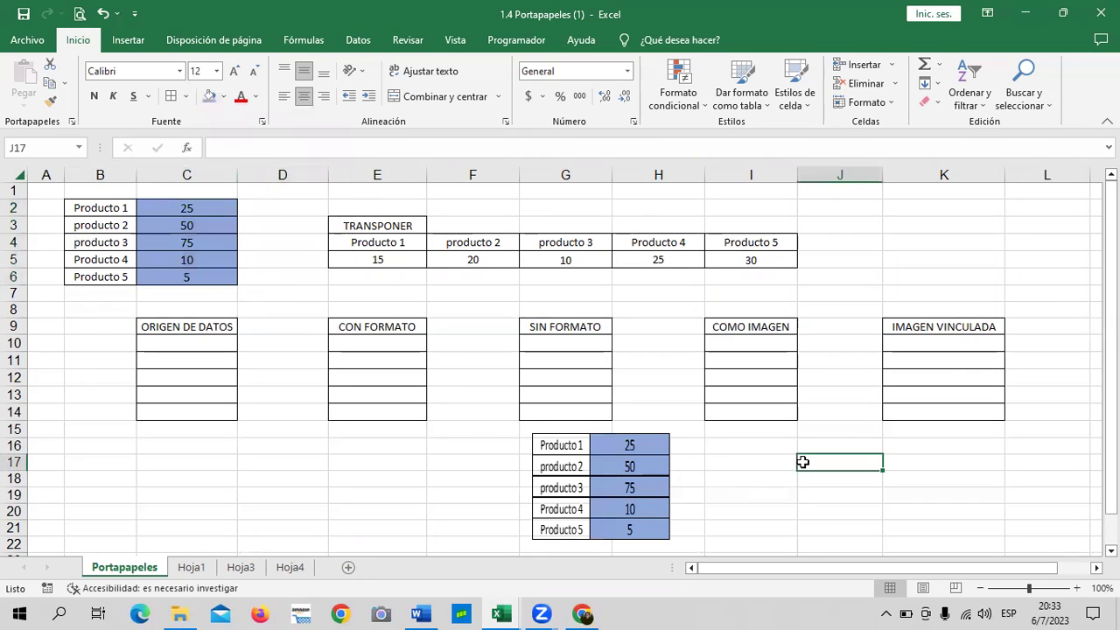
# Check the linked picture in Libro1's Hoja3, now showing Producto 1 as 25 and producto 3 as 75.
pyautogui.click(672, 488)
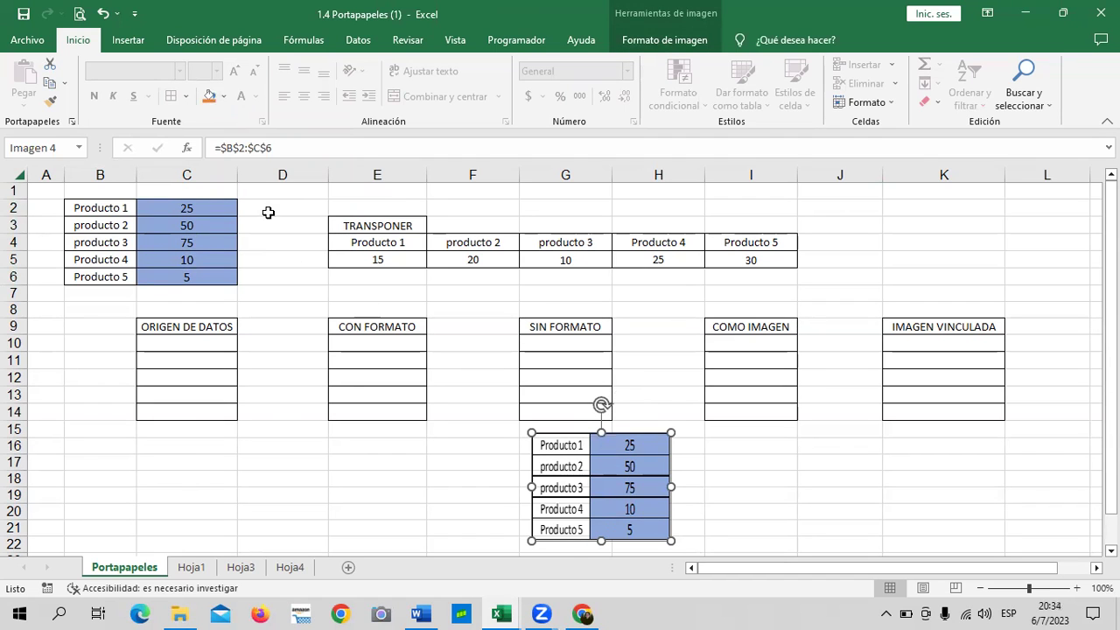
pyautogui.moveTo(501, 614)
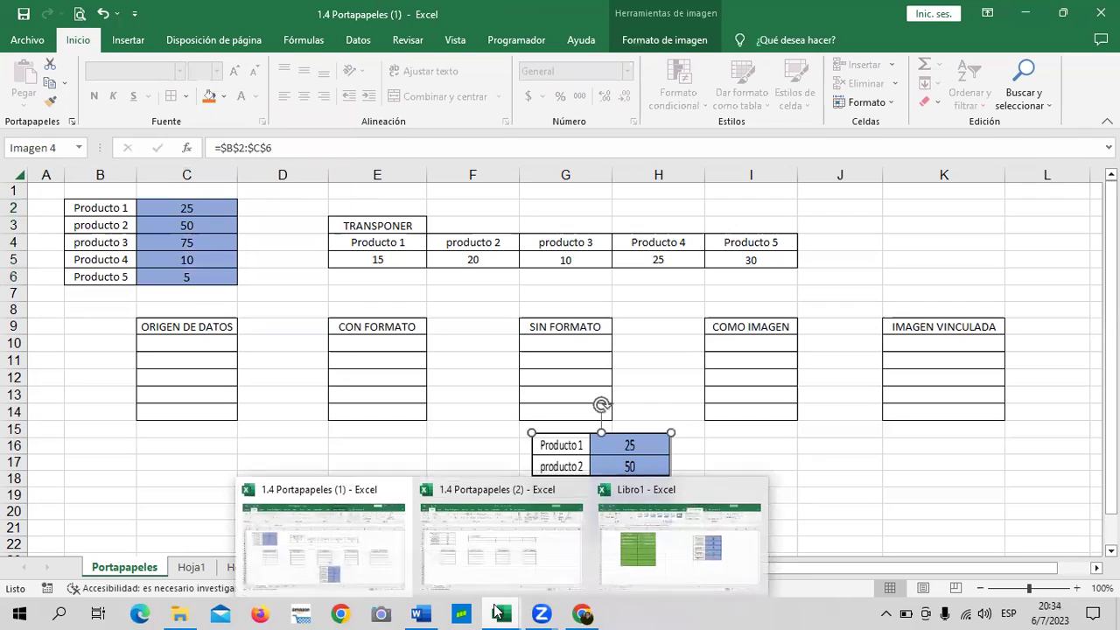
pyautogui.click(665, 562)
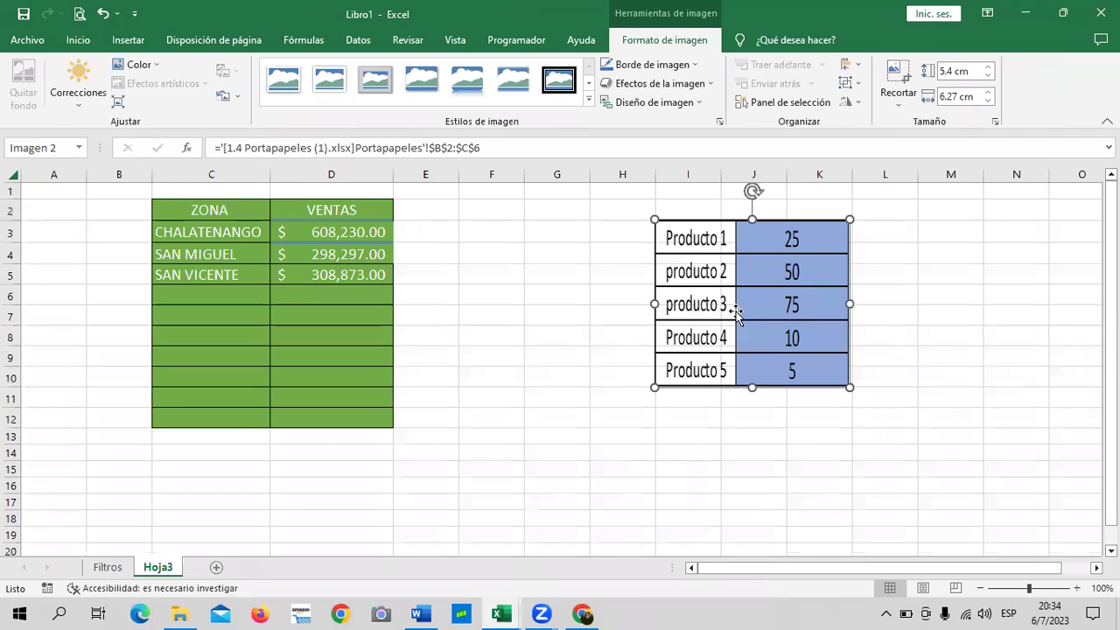
pyautogui.click(989, 342)
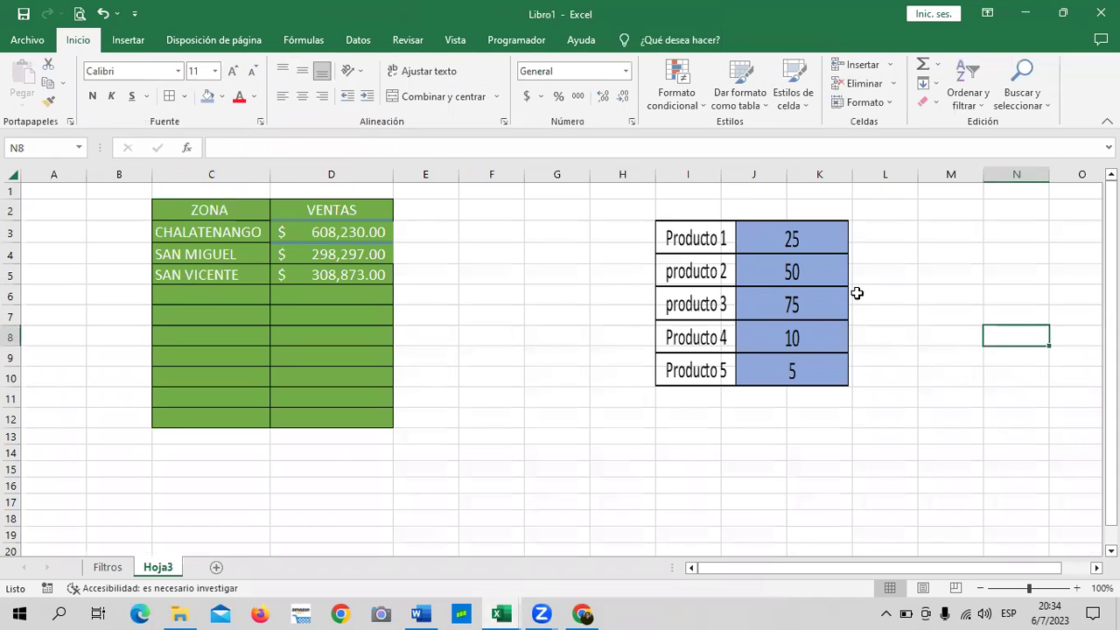
pyautogui.moveTo(845, 294); pyautogui.dragTo(843, 294)
pyautogui.click(927, 298)
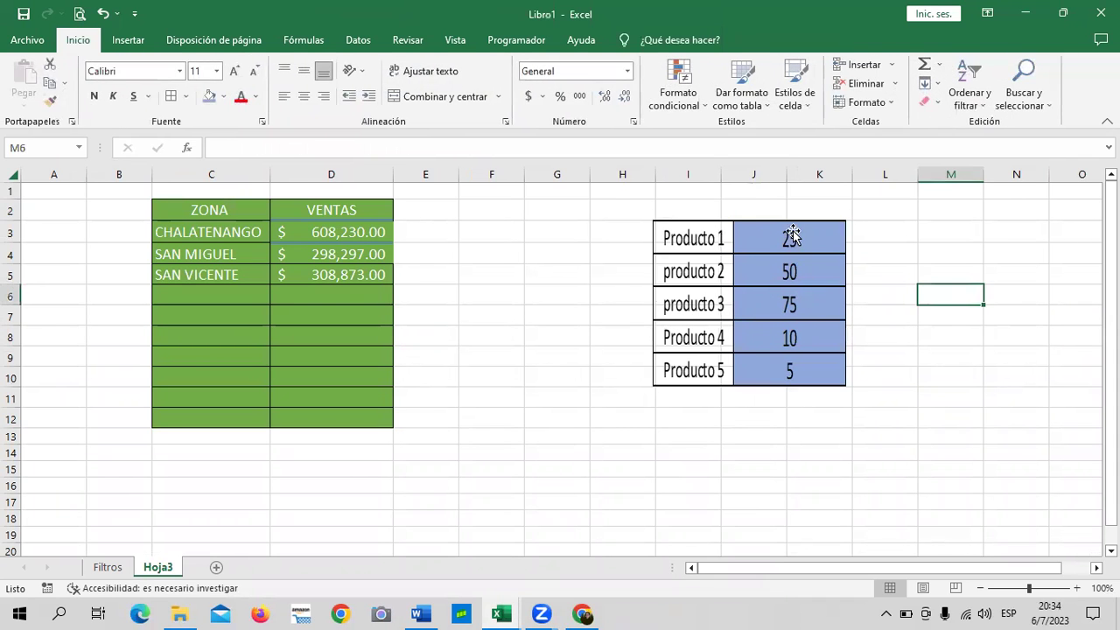
pyautogui.click(789, 278)
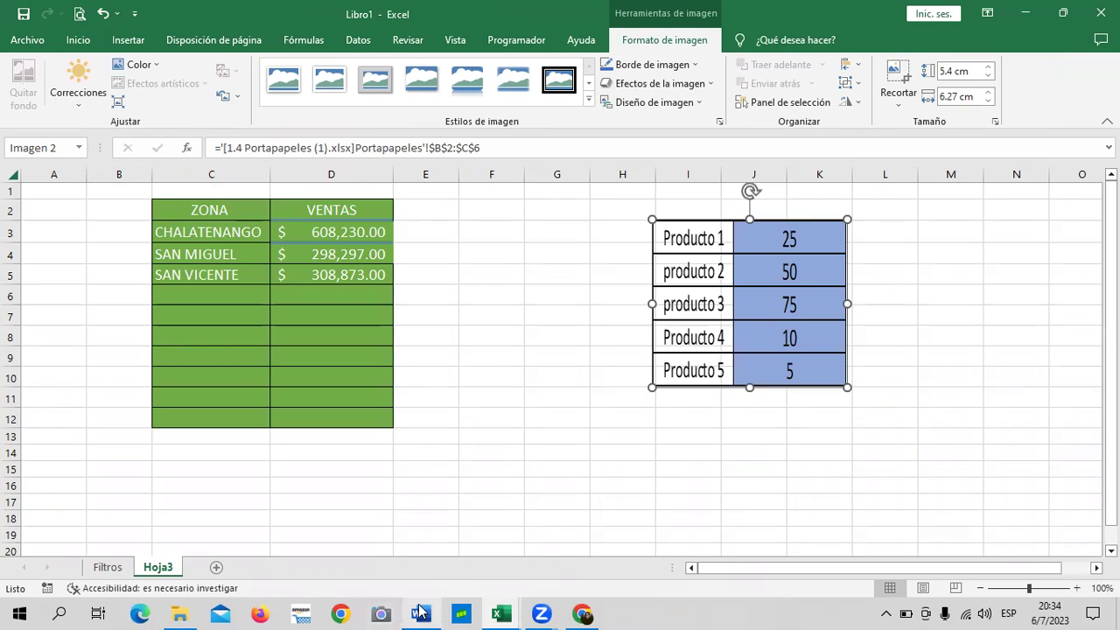
# Update the Word table with Actualizar vínculo so Producto 1 reads 25 and producto 3 reads 75.
pyautogui.moveTo(421, 612)
pyautogui.click(441, 539)
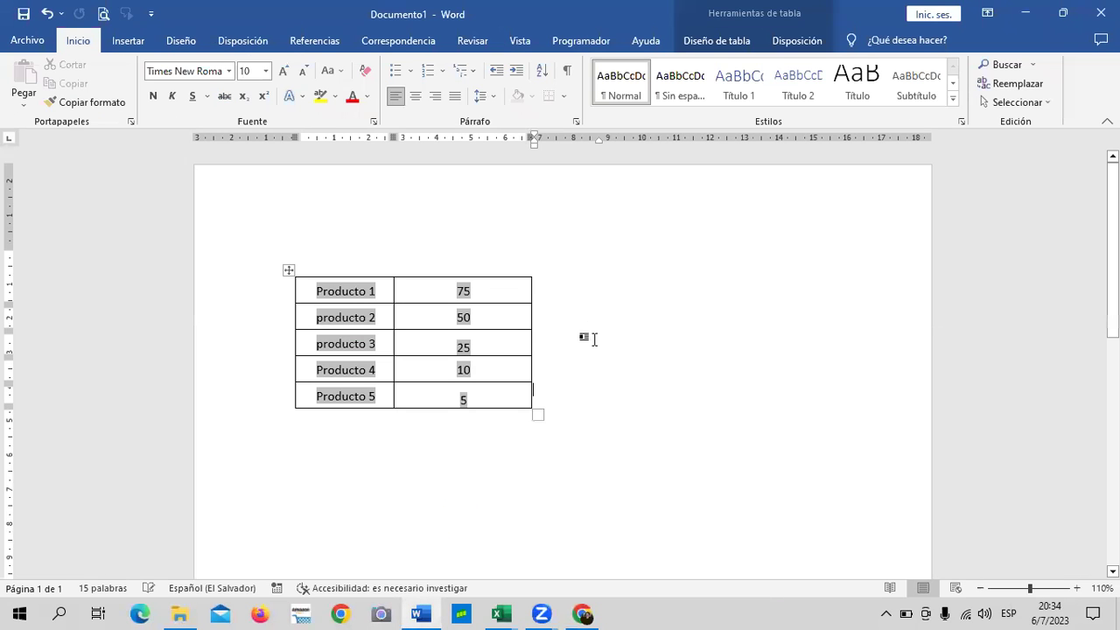
pyautogui.rightClick(495, 286)
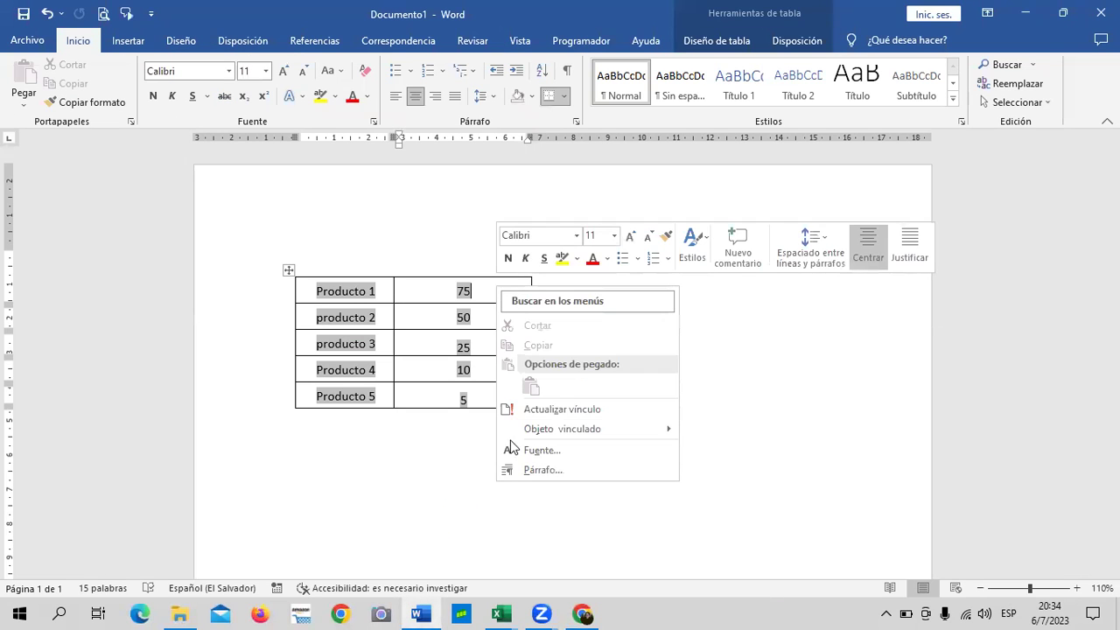
pyautogui.click(413, 501)
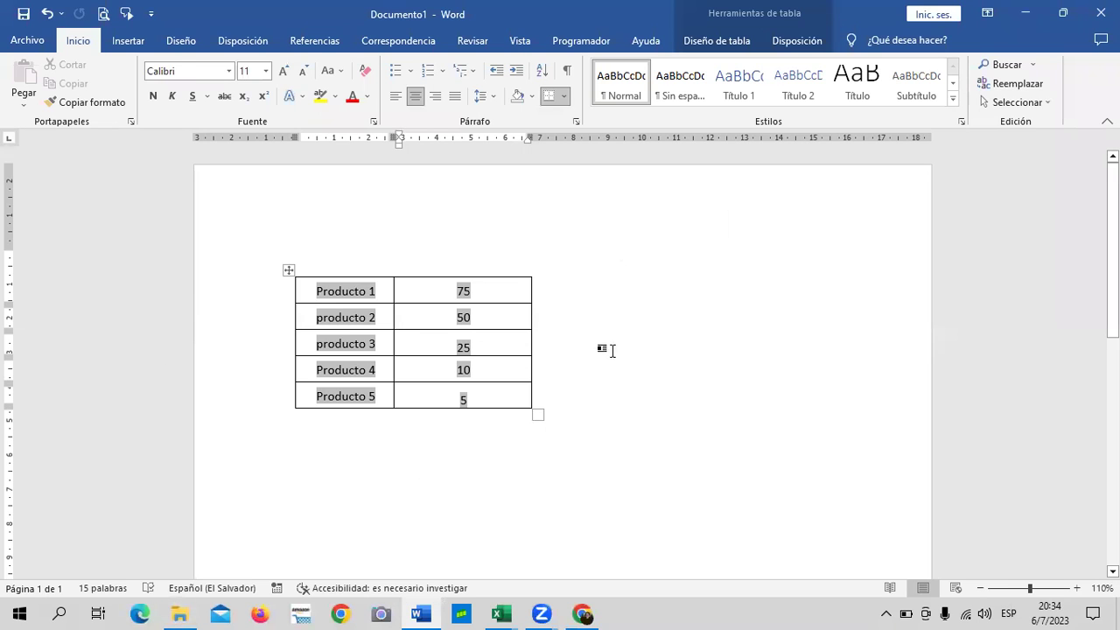
pyautogui.click(603, 350)
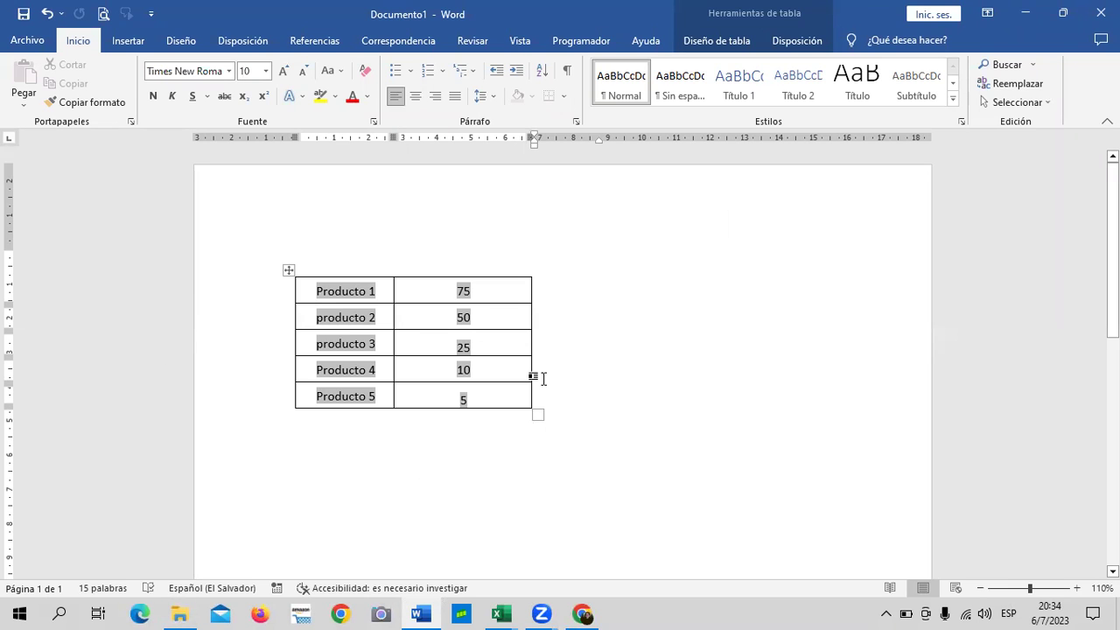
pyautogui.rightClick(486, 321)
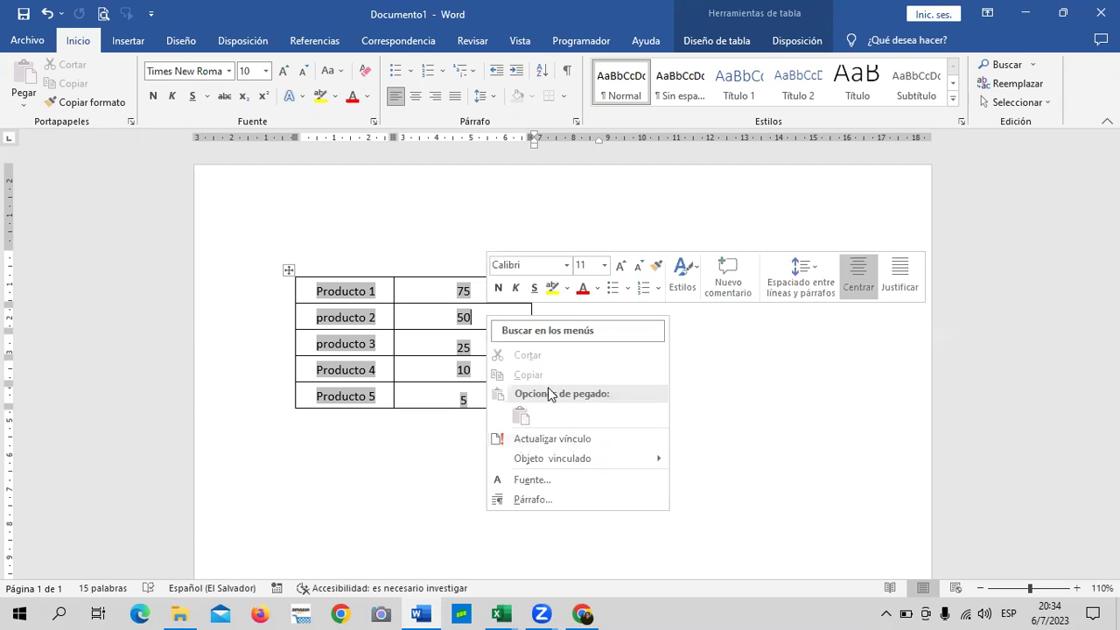
pyautogui.click(554, 439)
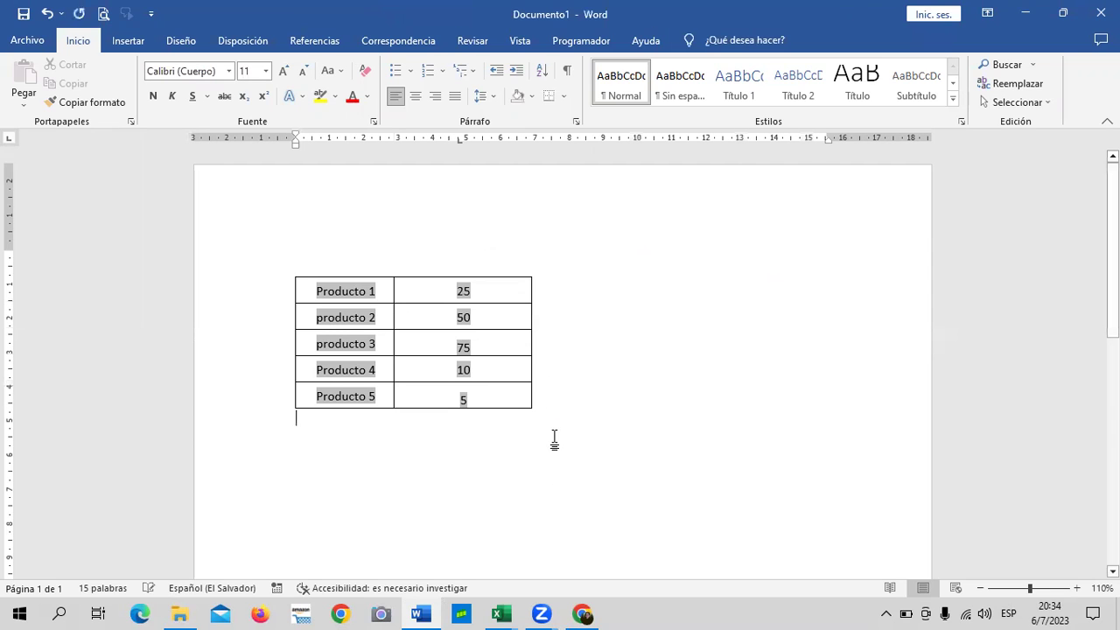
pyautogui.click(498, 291)
pyautogui.rightClick(495, 292)
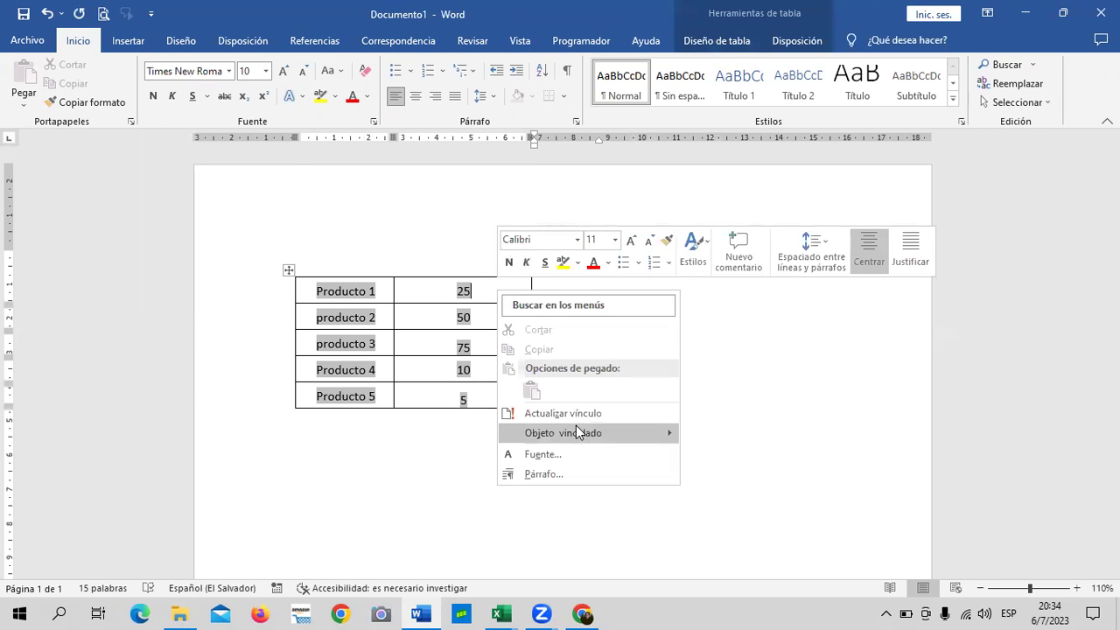
pyautogui.moveTo(584, 438)
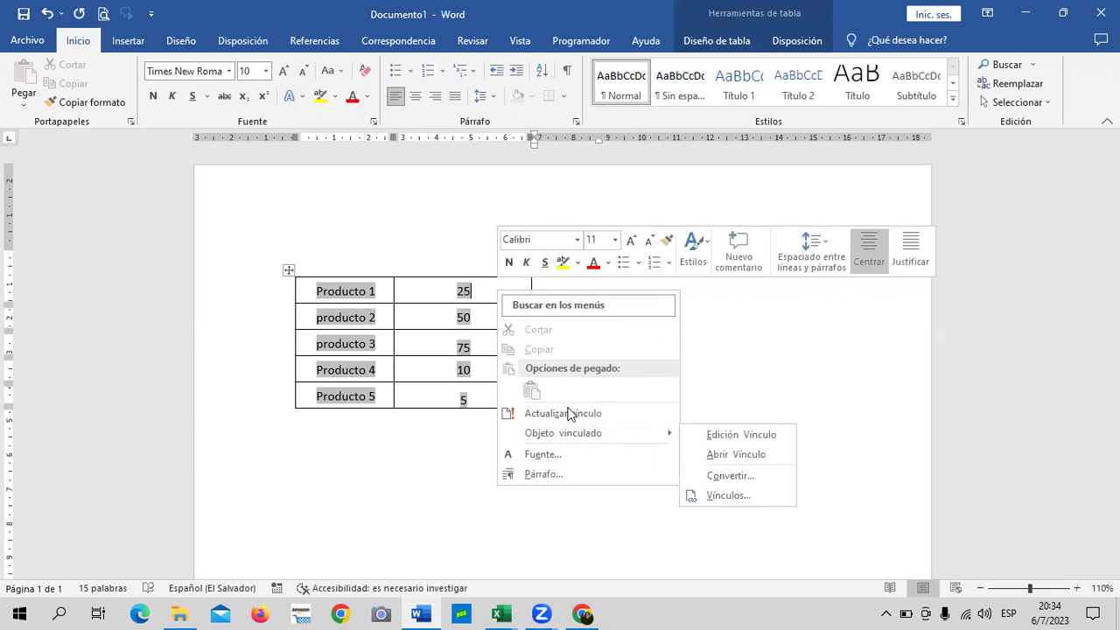
pyautogui.click(570, 413)
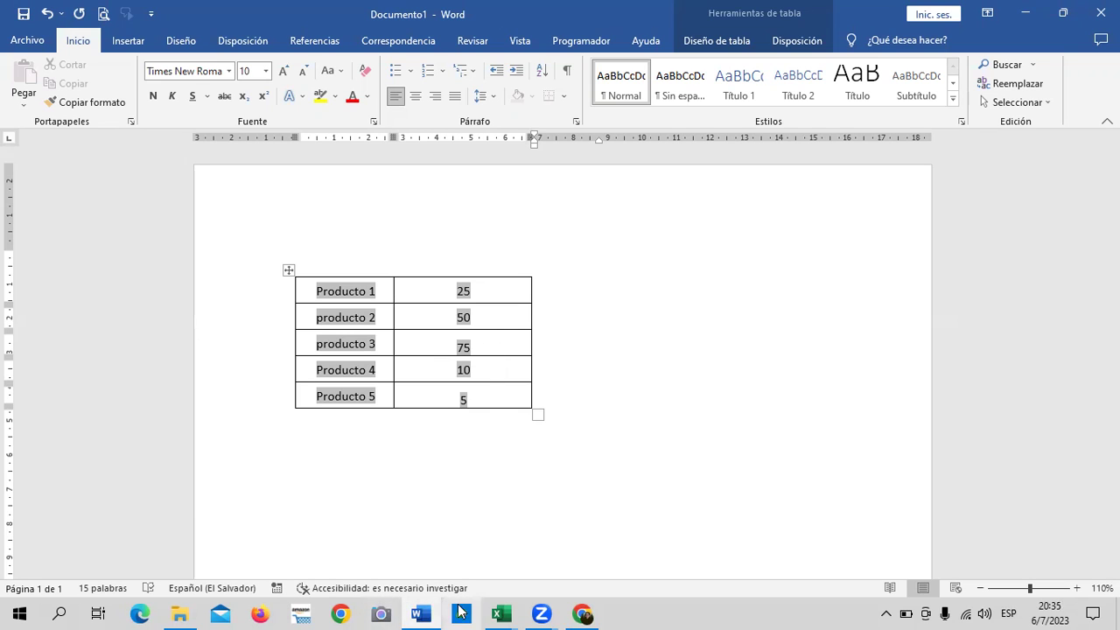
# Enter 100, 200, 300, 400 and 500 as the product values in C2:C6.
pyautogui.moveTo(506, 610)
pyautogui.click(387, 577)
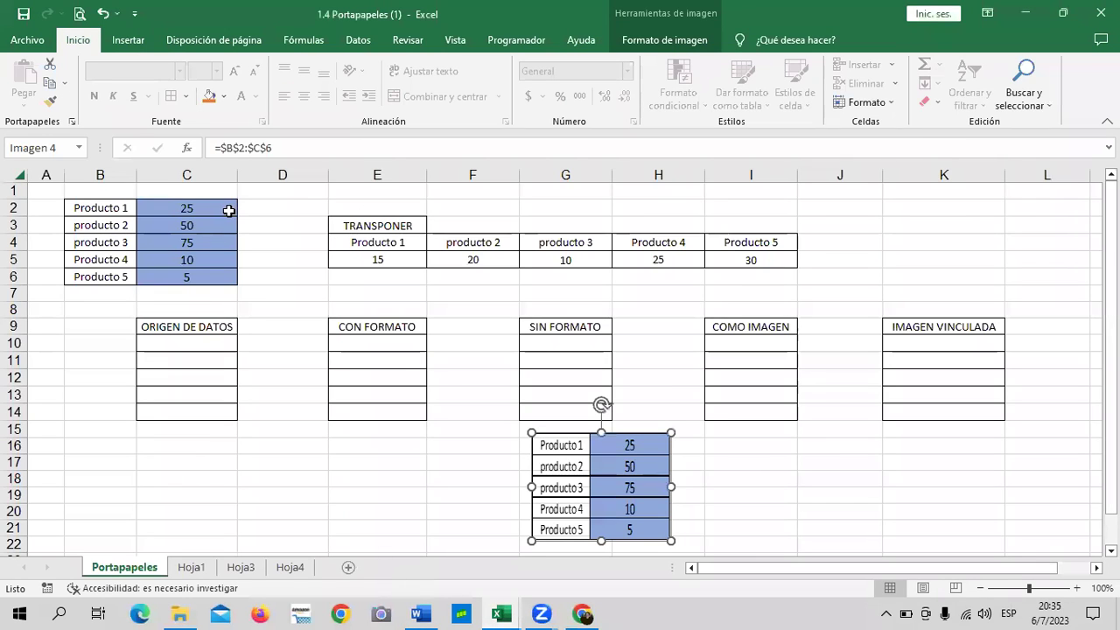
pyautogui.click(190, 211)
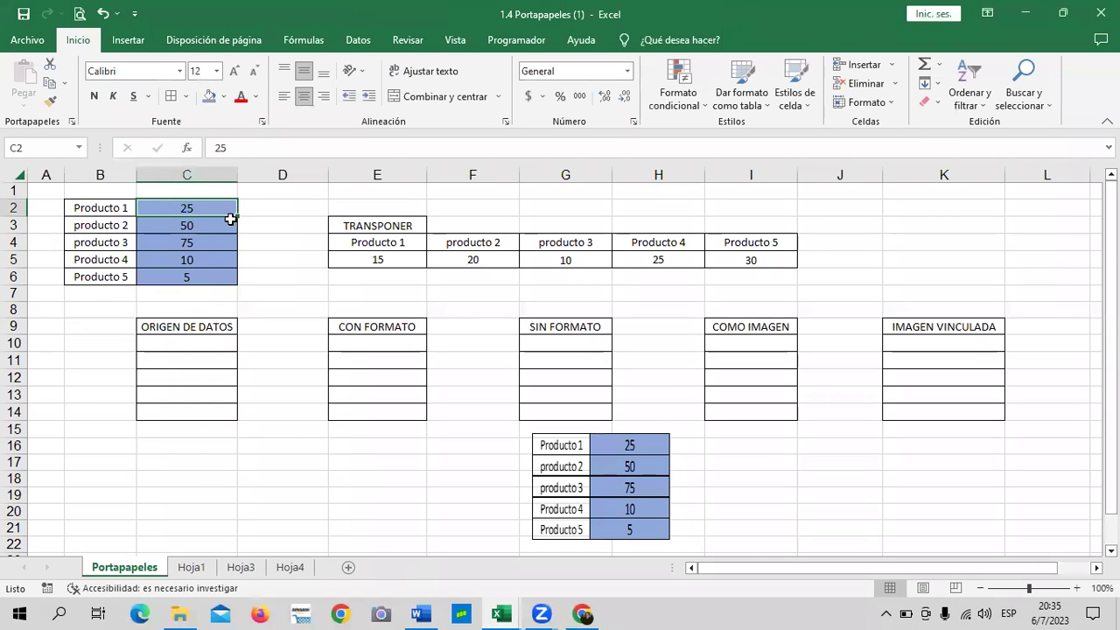
pyautogui.write('100')
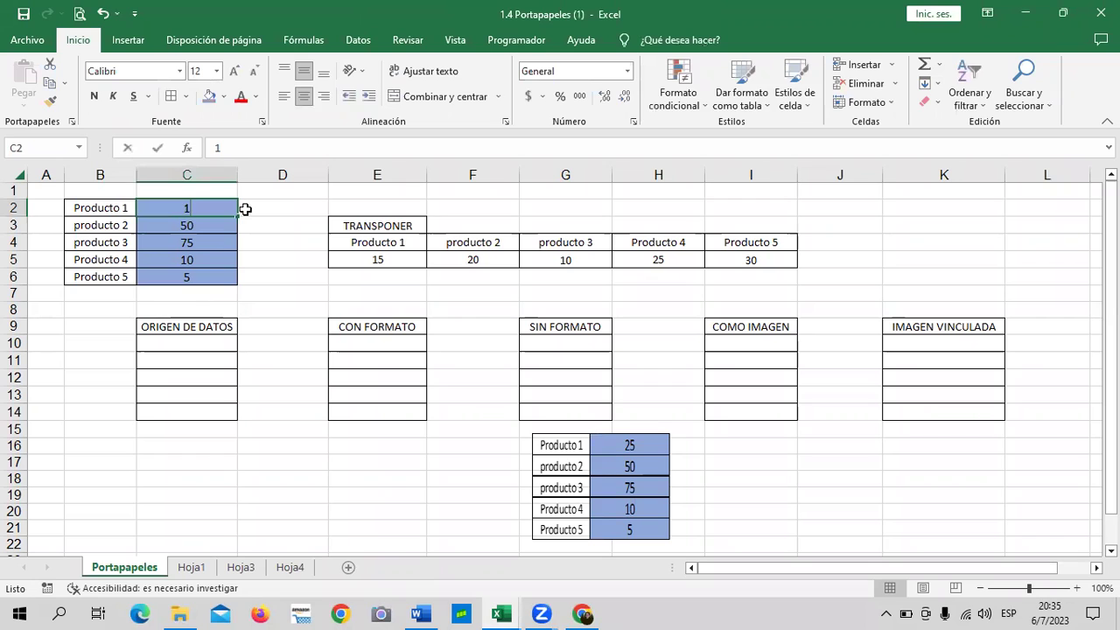
pyautogui.press('Return')
pyautogui.write('200')
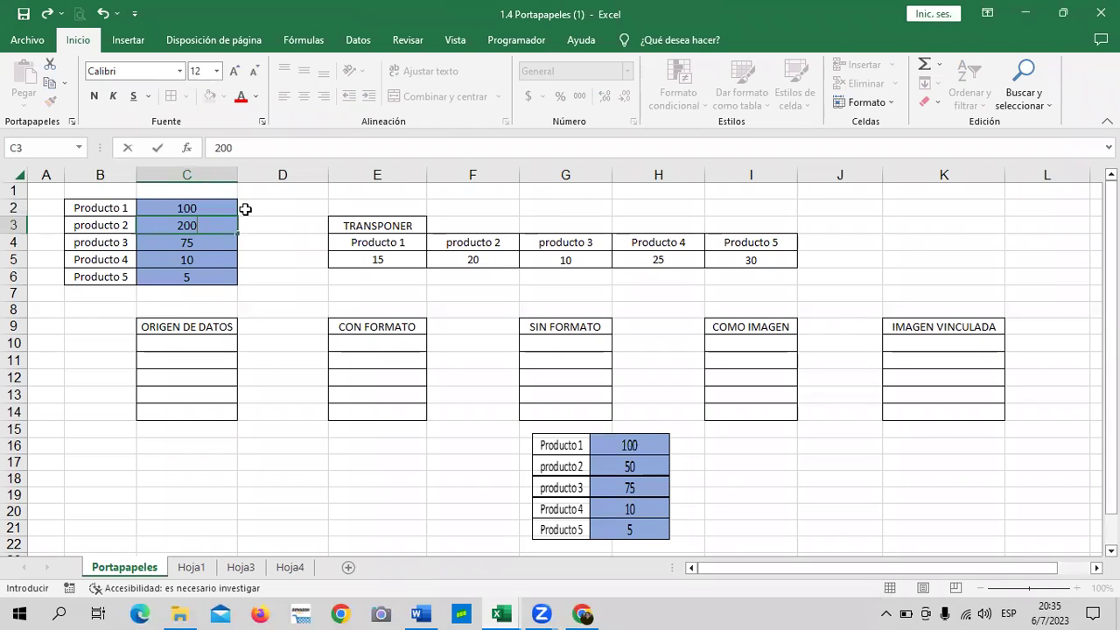
pyautogui.press('Return')
pyautogui.write('300')
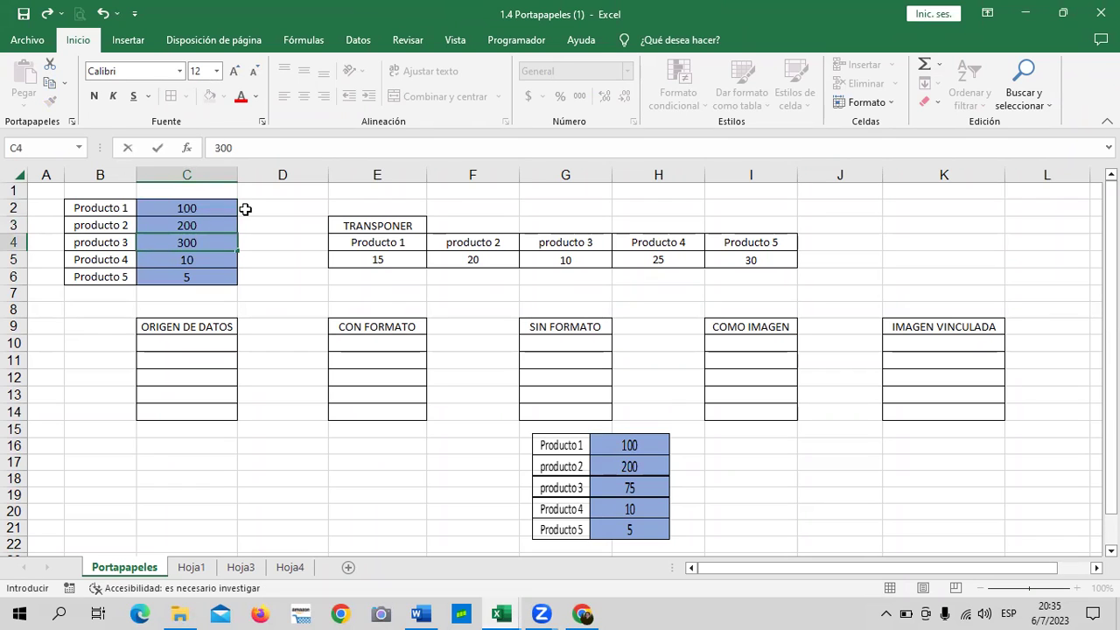
pyautogui.press('Return')
pyautogui.write('400')
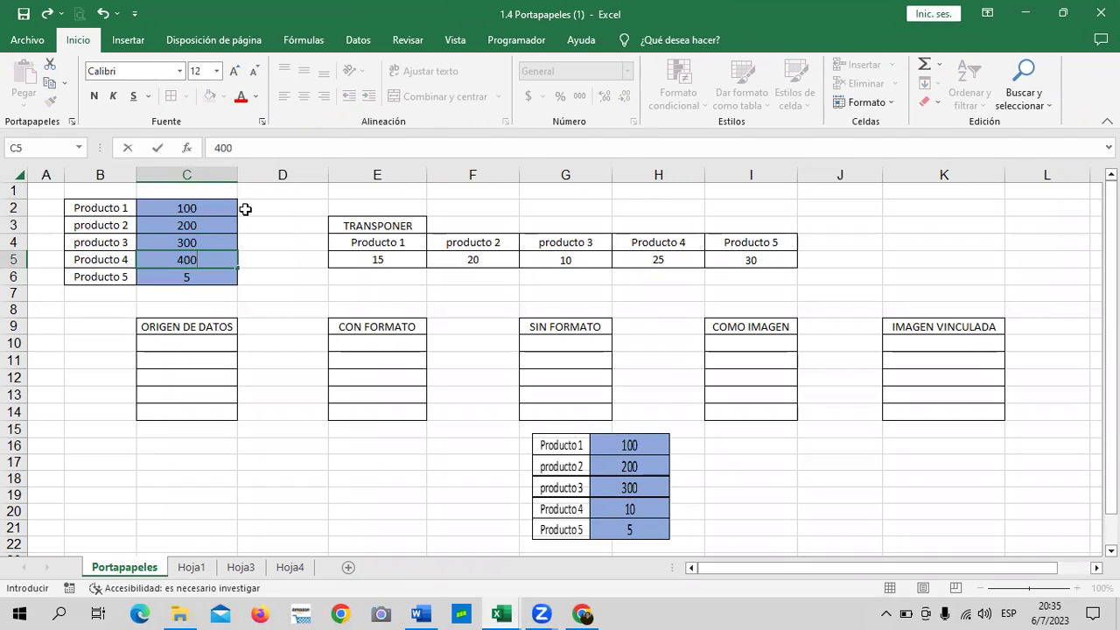
pyautogui.press('Return')
pyautogui.write('500')
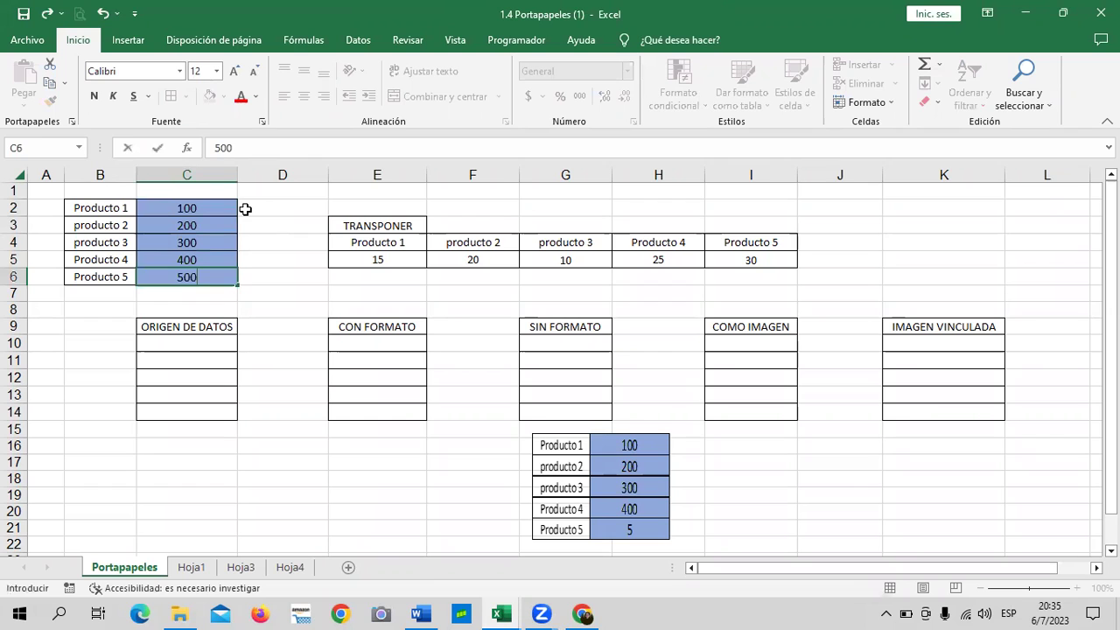
pyautogui.press('Return')
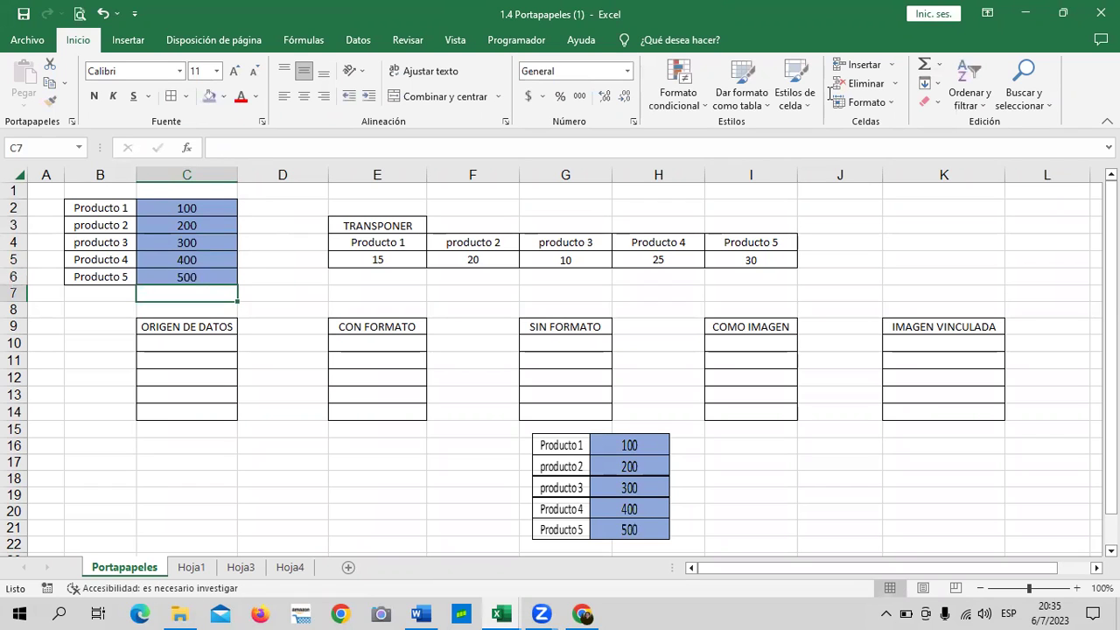
# Run Actualizar vínculo on the Word table so it shows 100, 200, 300, 400 and 500.
pyautogui.click(421, 542)
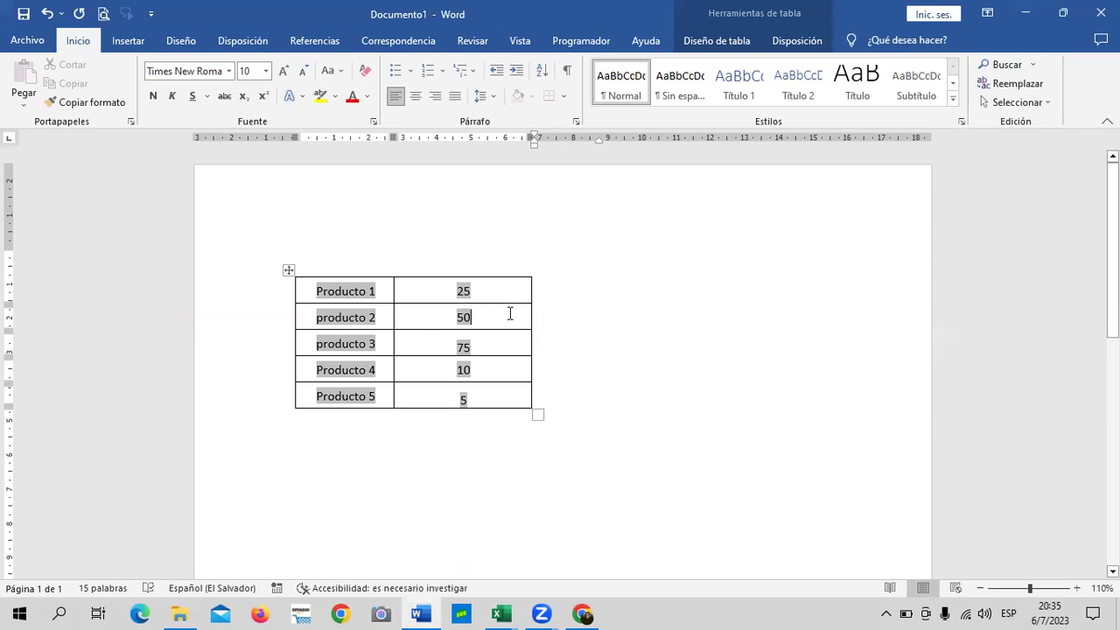
pyautogui.rightClick(509, 316)
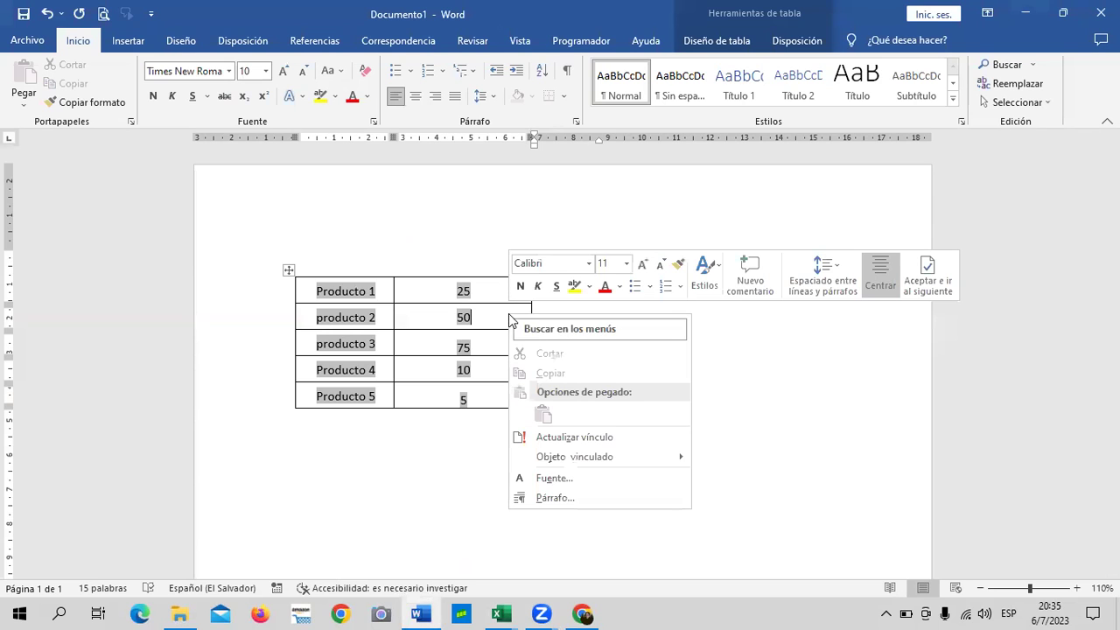
pyautogui.click(543, 416)
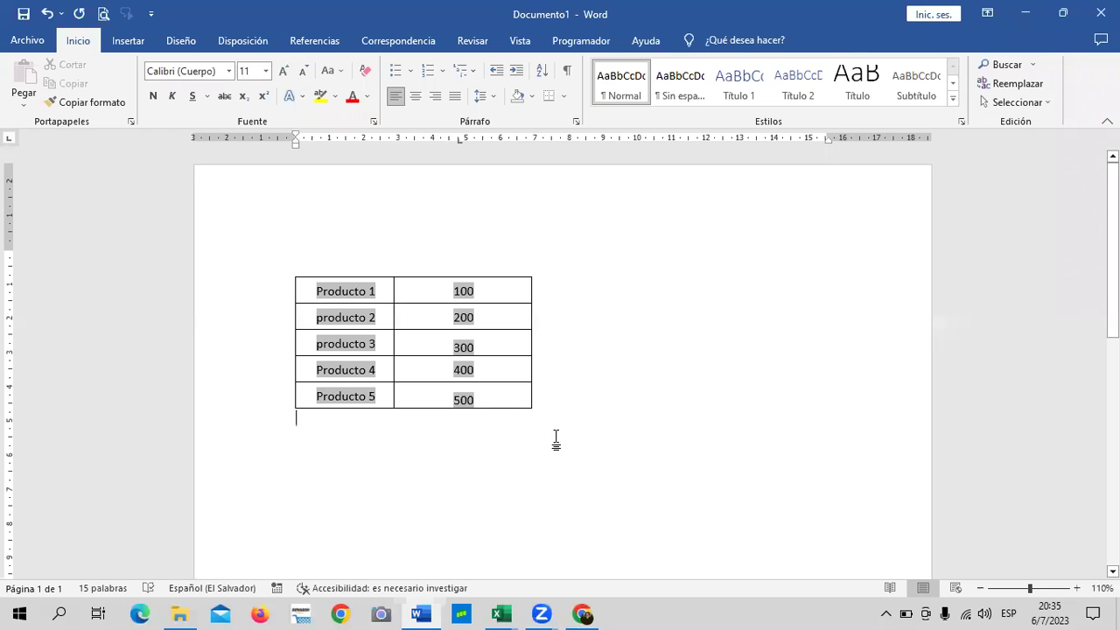
pyautogui.click(671, 305)
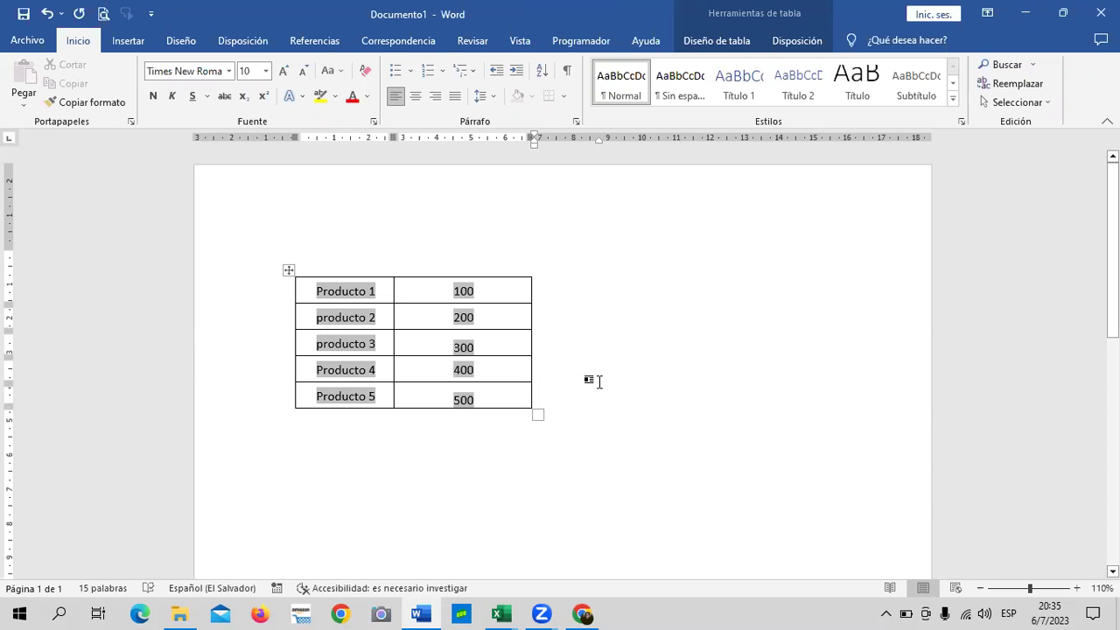
pyautogui.moveTo(501, 612)
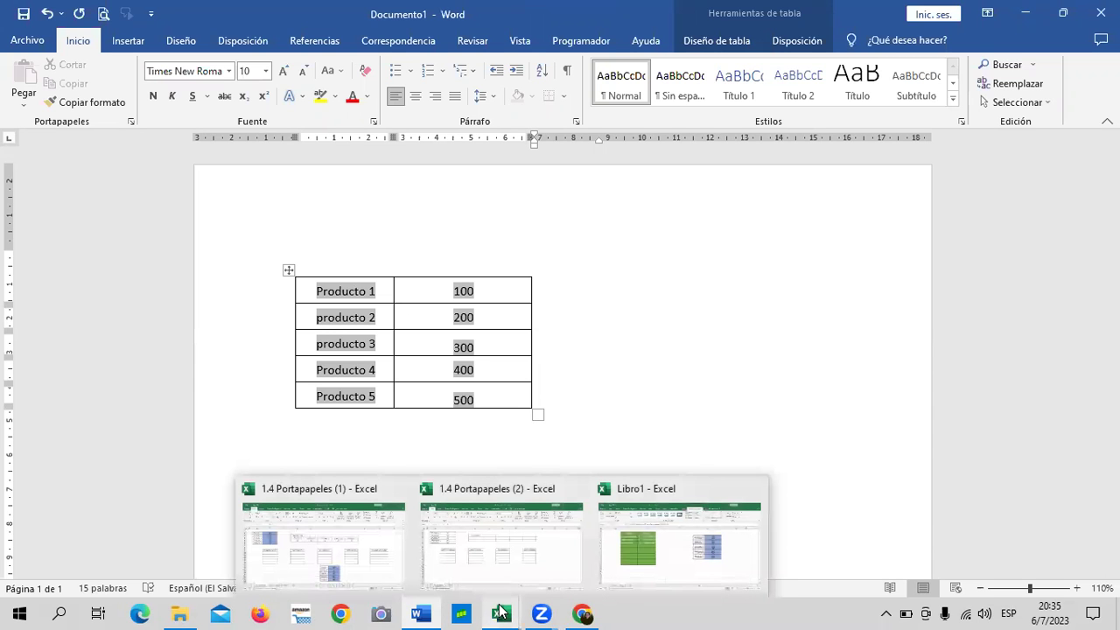
# On Hoja1, enter =ALEATORIO.ENTRE(30;70) in cell K3.
pyautogui.click(344, 527)
pyautogui.click(203, 568)
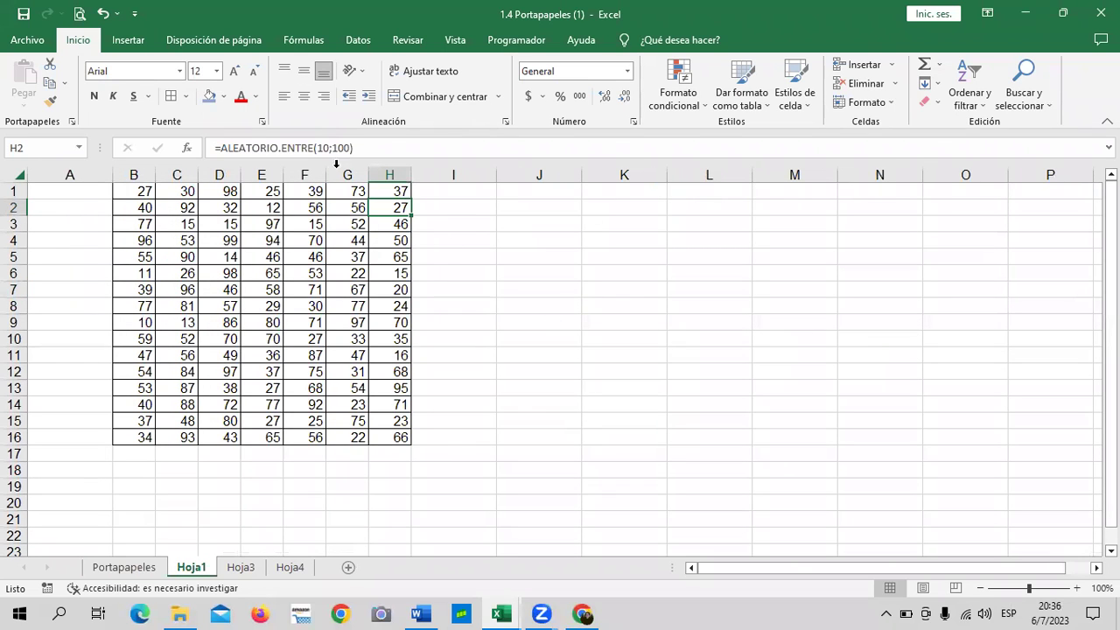
pyautogui.click(530, 304)
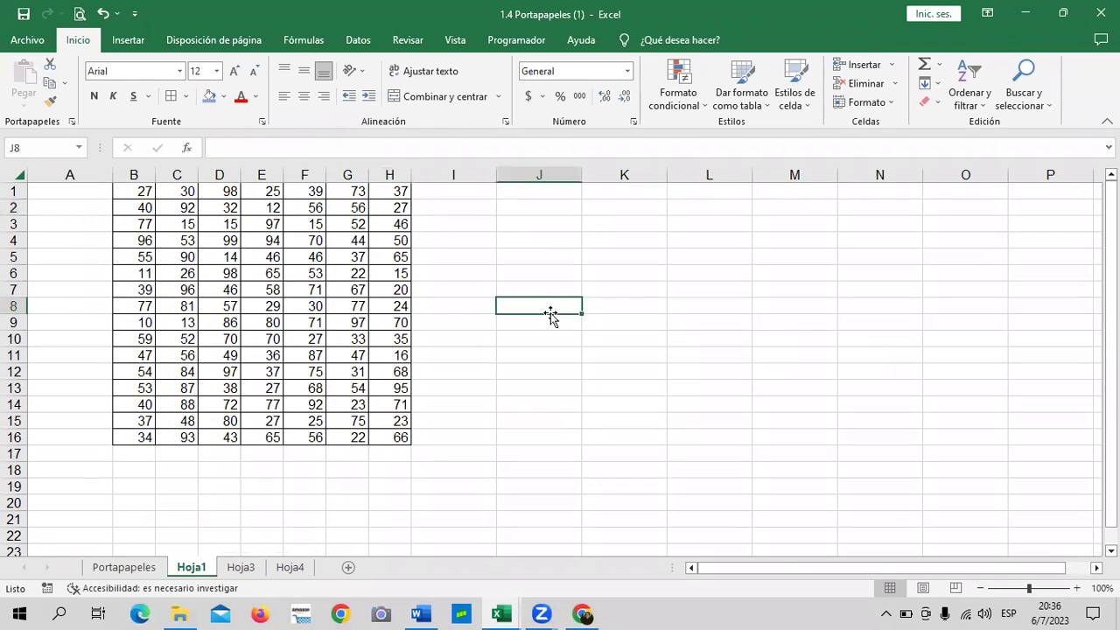
pyautogui.click(614, 221)
pyautogui.write('=')
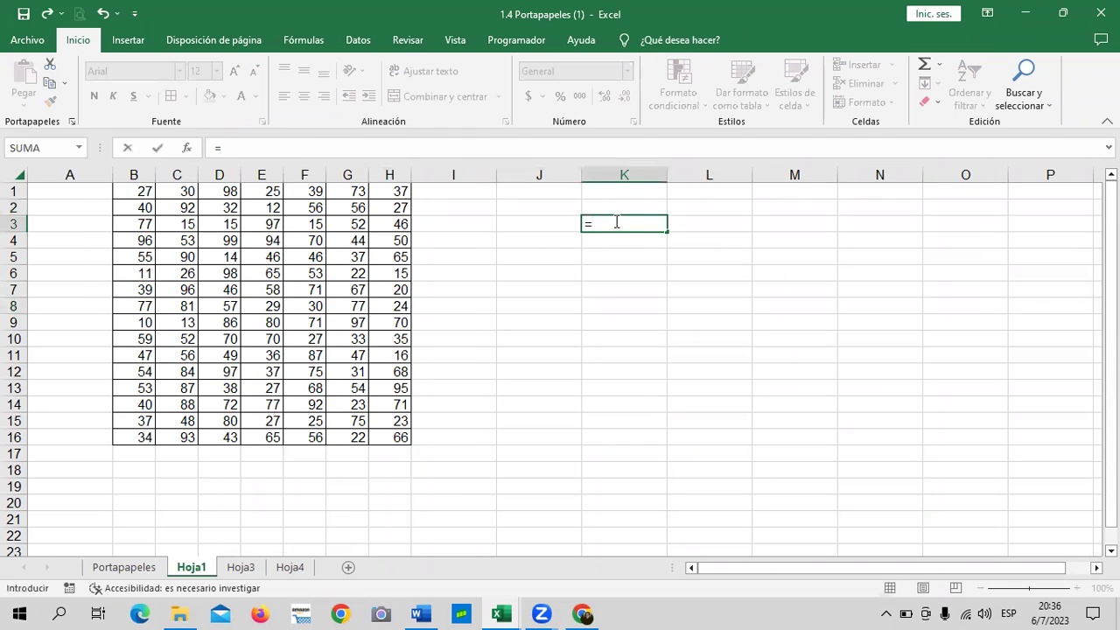
pyautogui.write('ALE')
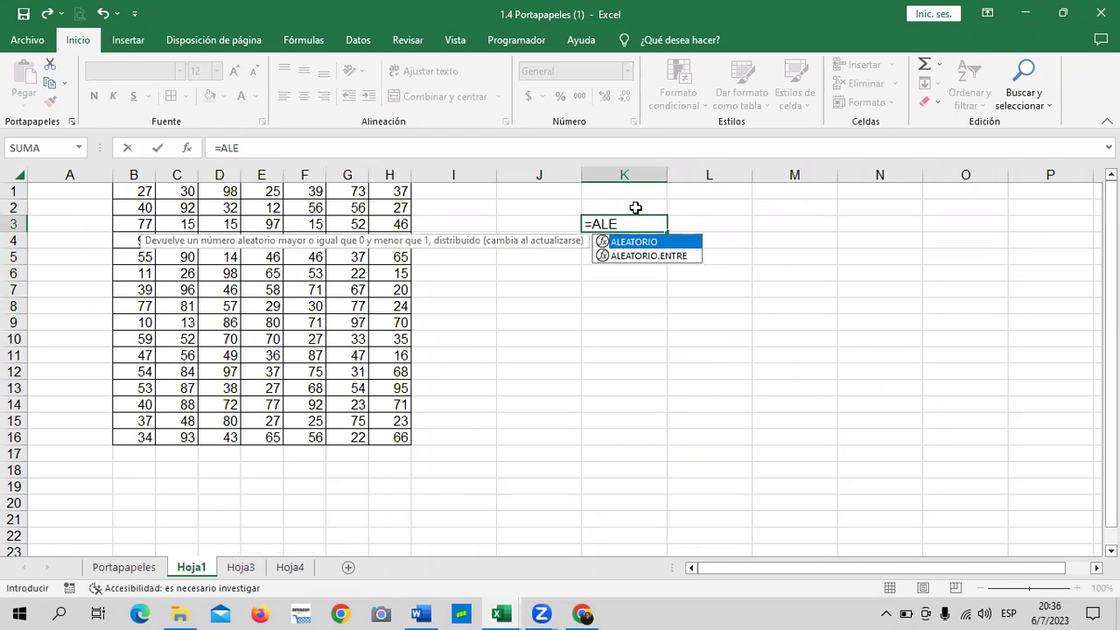
pyautogui.doubleClick(645, 256)
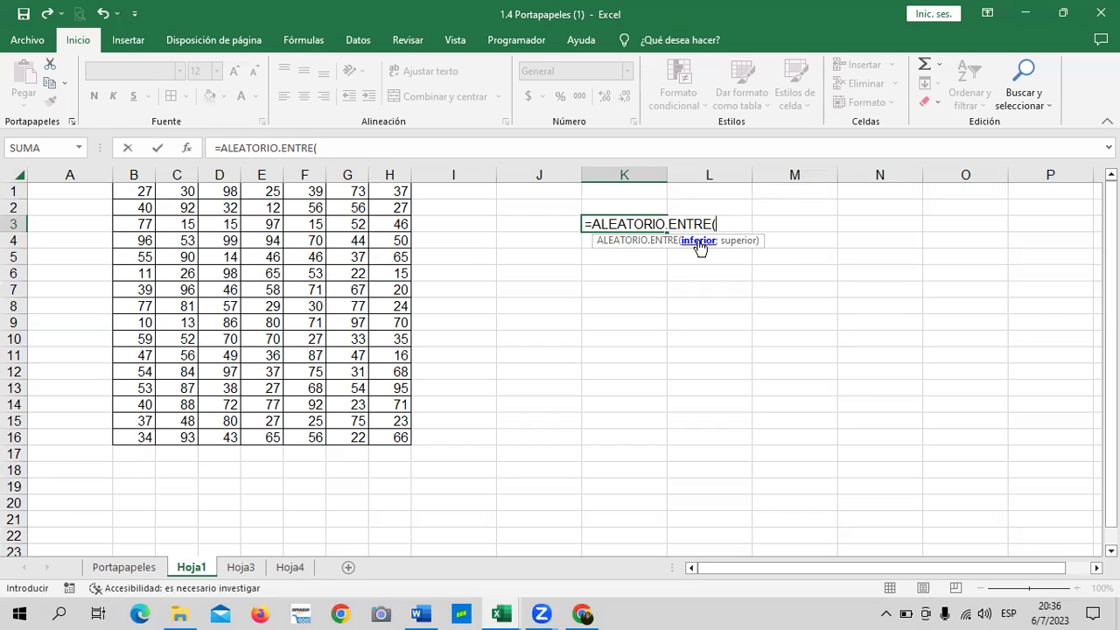
pyautogui.write('30;')
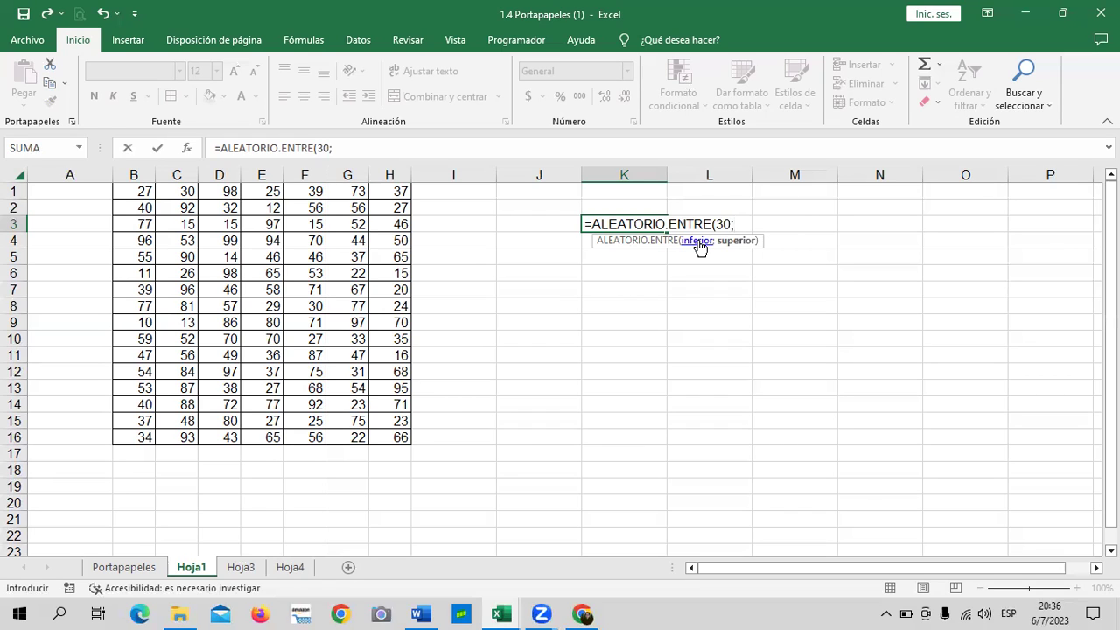
pyautogui.write('70)')
pyautogui.press('Return')
pyautogui.click(712, 234)
pyautogui.click(627, 222)
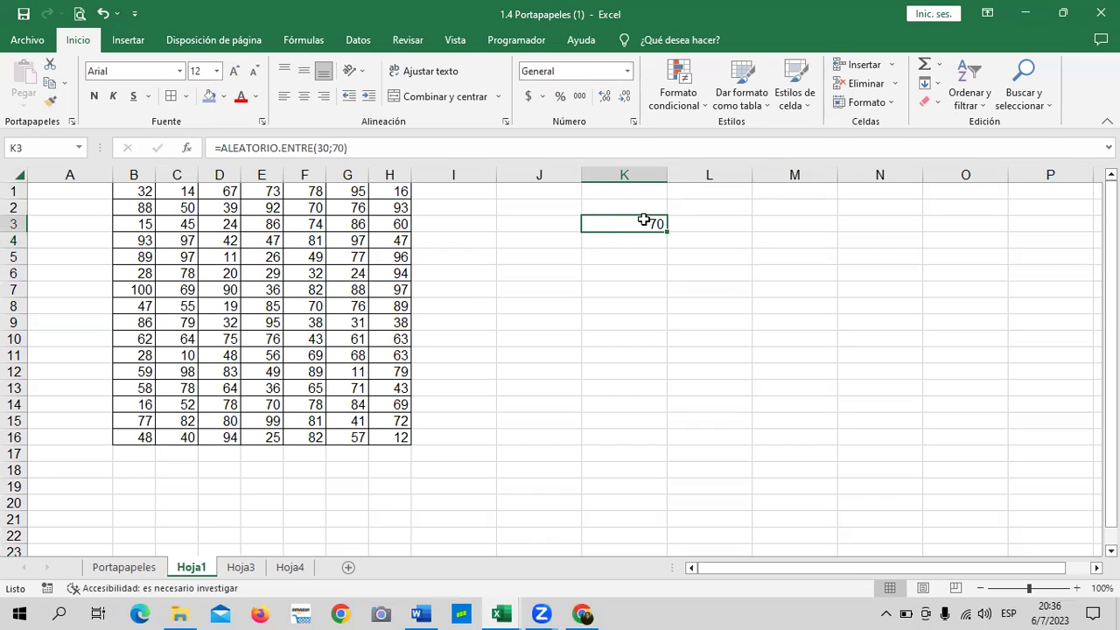
# Fill K3's random formula down to row 20 and across to column O.
pyautogui.moveTo(667, 232); pyautogui.dragTo(683, 424)
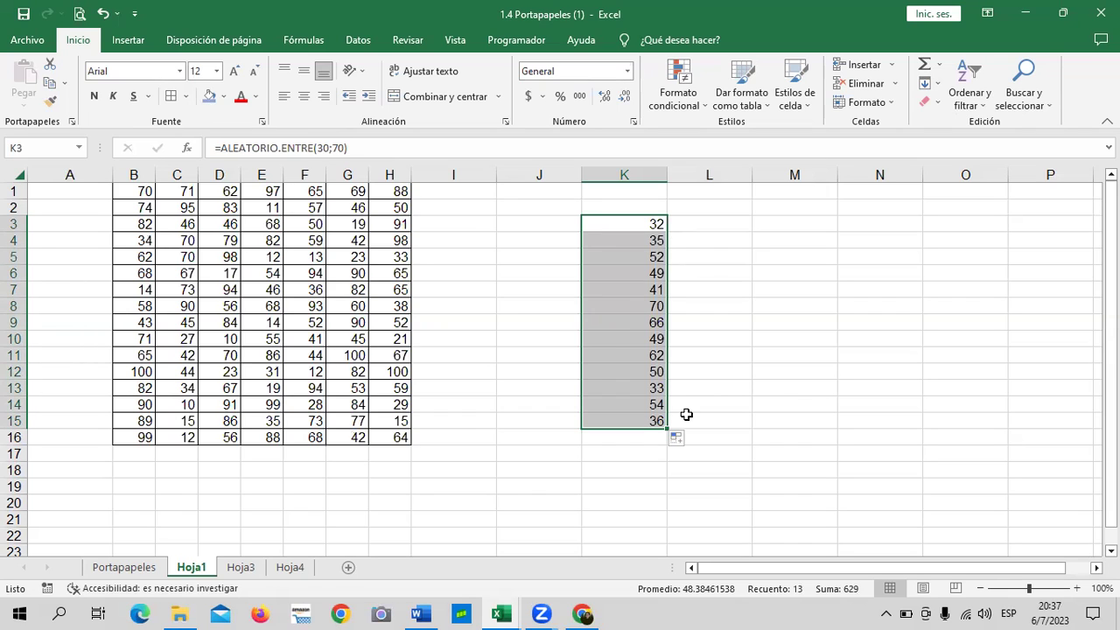
pyautogui.moveTo(666, 427)
pyautogui.mouseDown()
pyautogui.moveTo(974, 413)
pyautogui.moveTo(1028, 520)
pyautogui.moveTo(1008, 497)
pyautogui.mouseUp()
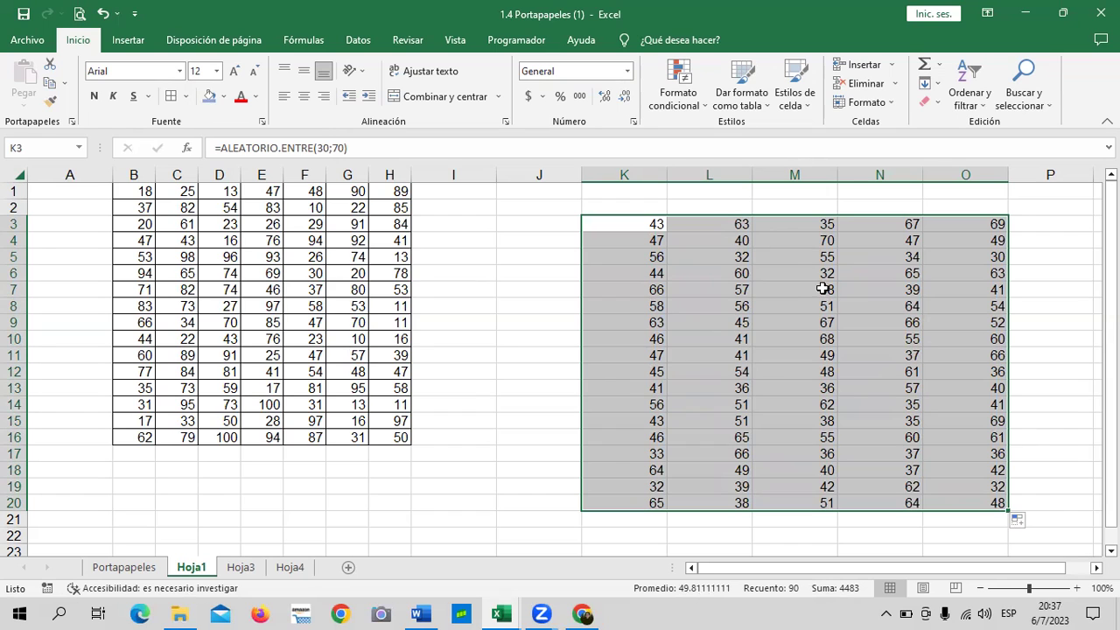
pyautogui.click(487, 336)
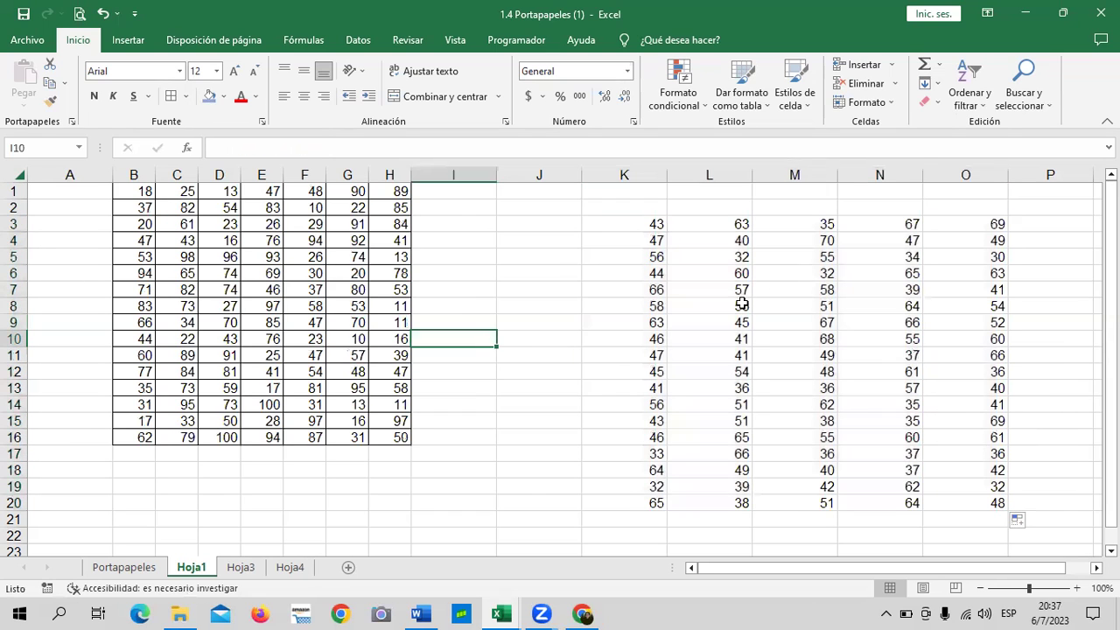
pyautogui.click(836, 261)
pyautogui.click(647, 227)
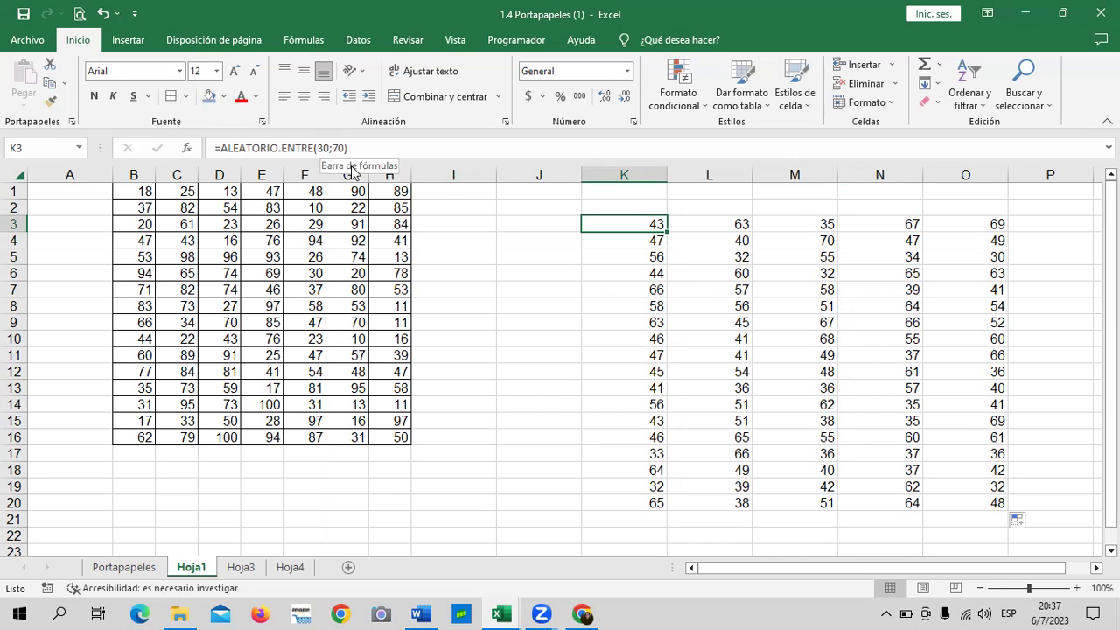
# Retype the 70) ending of K3's formula to recalculate all random numbers.
pyautogui.click(355, 148)
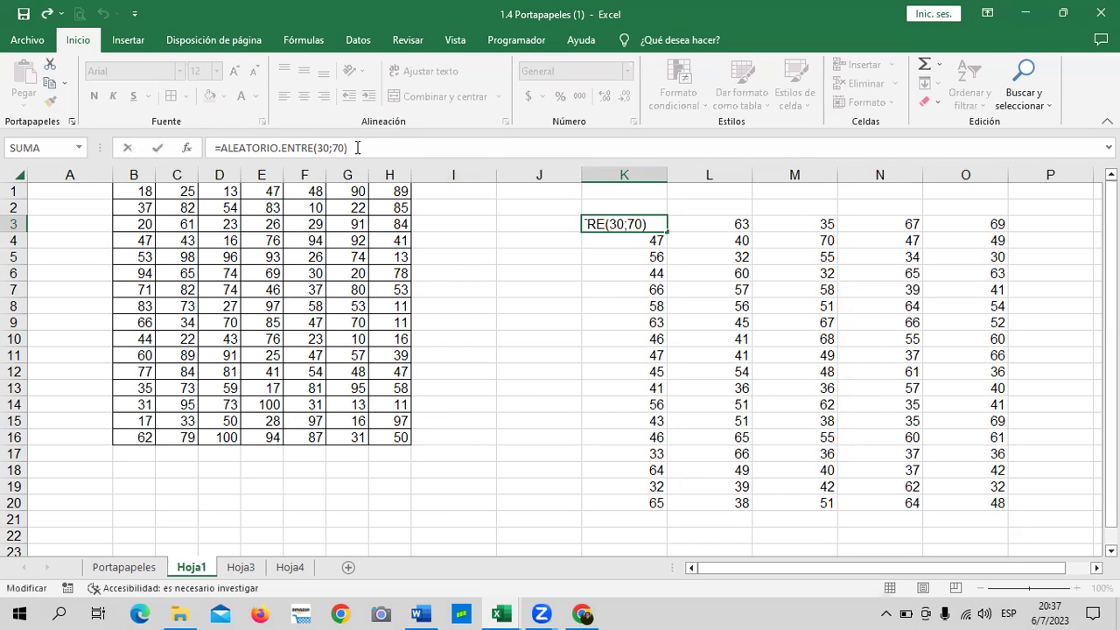
pyautogui.press('BackSpace')
pyautogui.press('BackSpace')
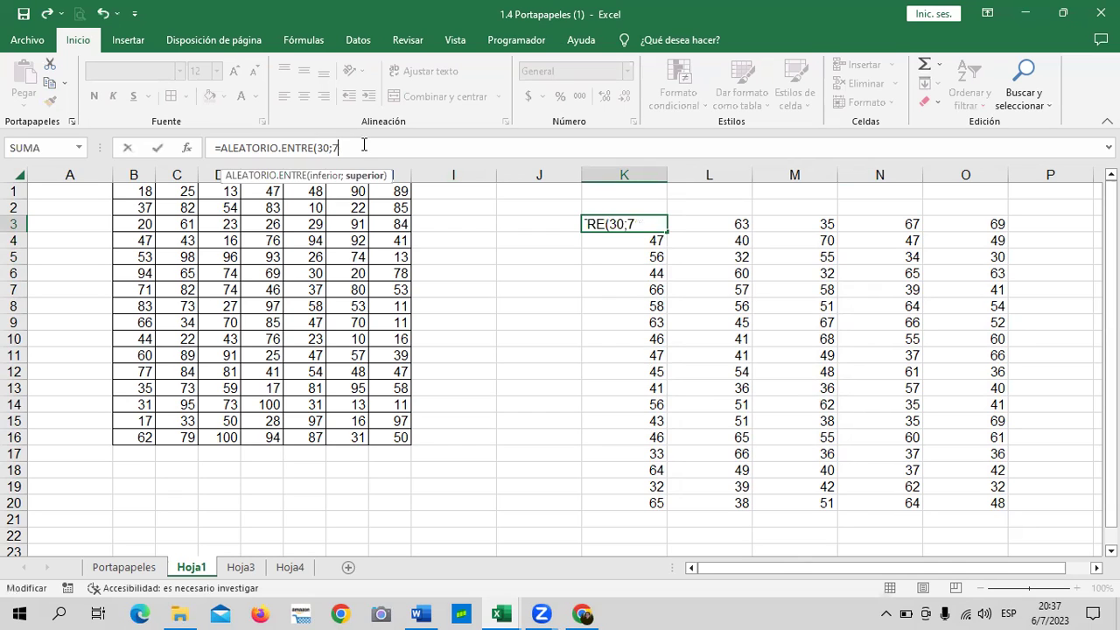
pyautogui.press('BackSpace')
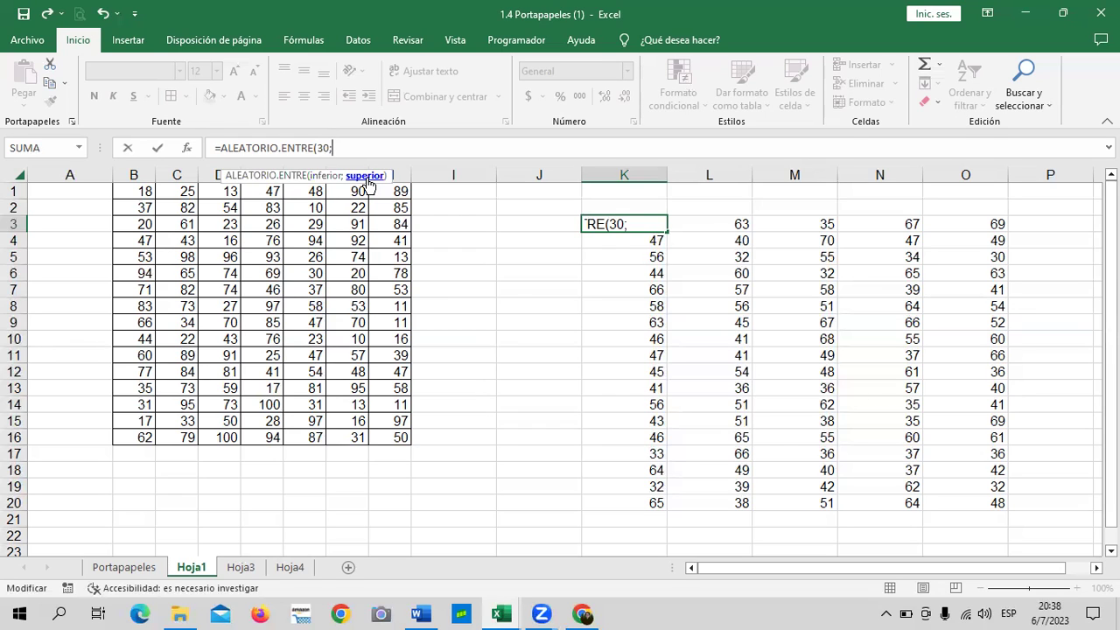
pyautogui.write('70')
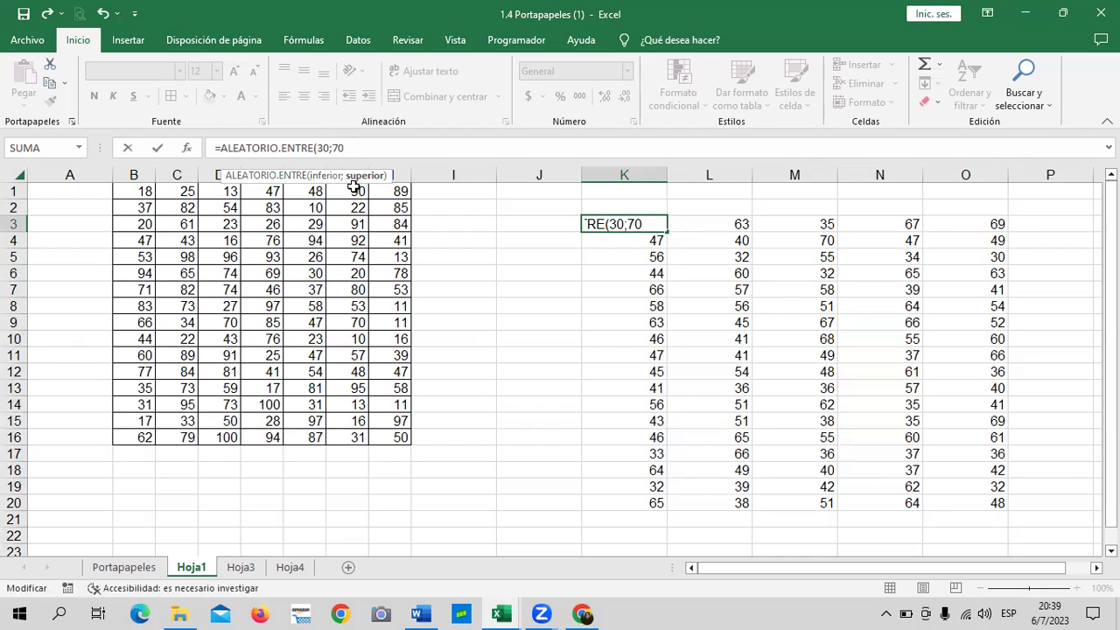
pyautogui.write(')')
pyautogui.press('Return')
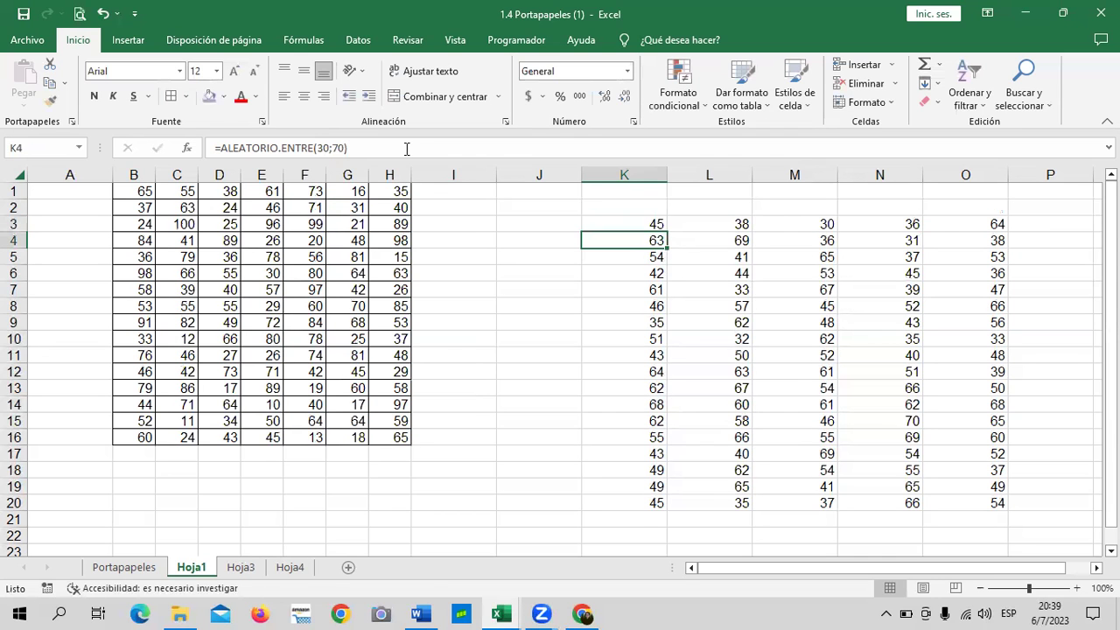
# Recommit the formulas in F6, F7, F8, K3 and K4 to regenerate the random numbers.
pyautogui.click(294, 273)
pyautogui.click(388, 147)
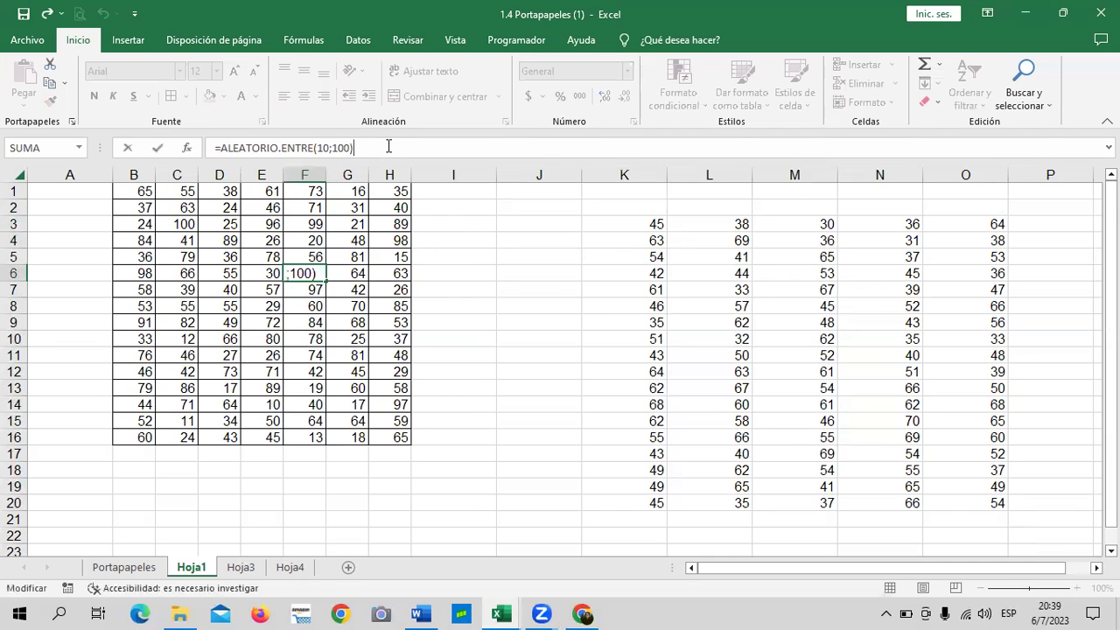
pyautogui.press('Return')
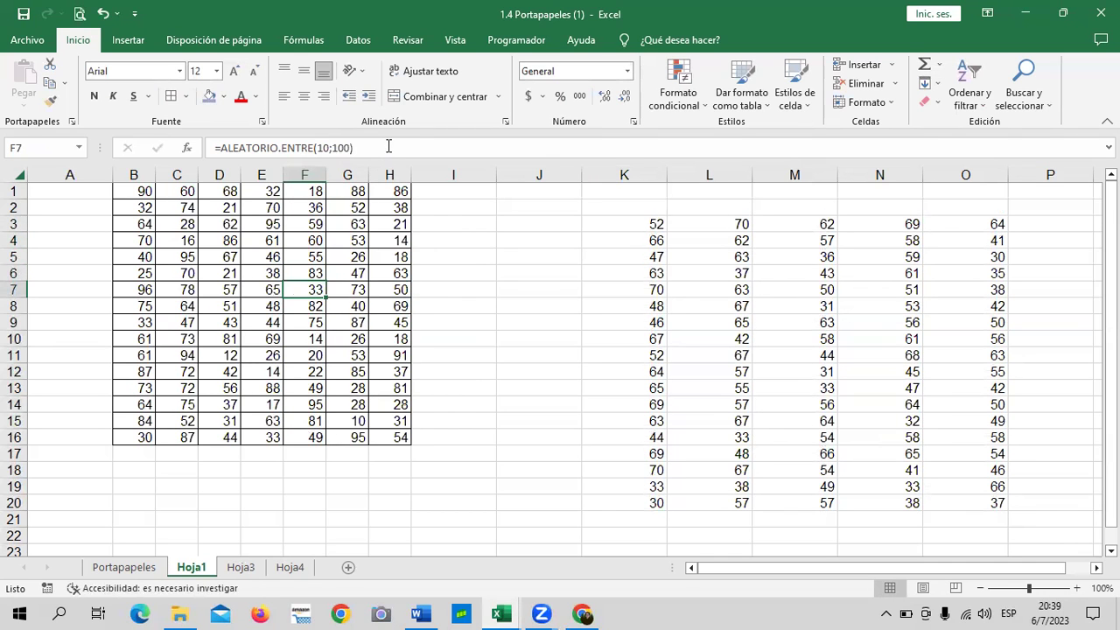
pyautogui.click(389, 147)
pyautogui.press('Return')
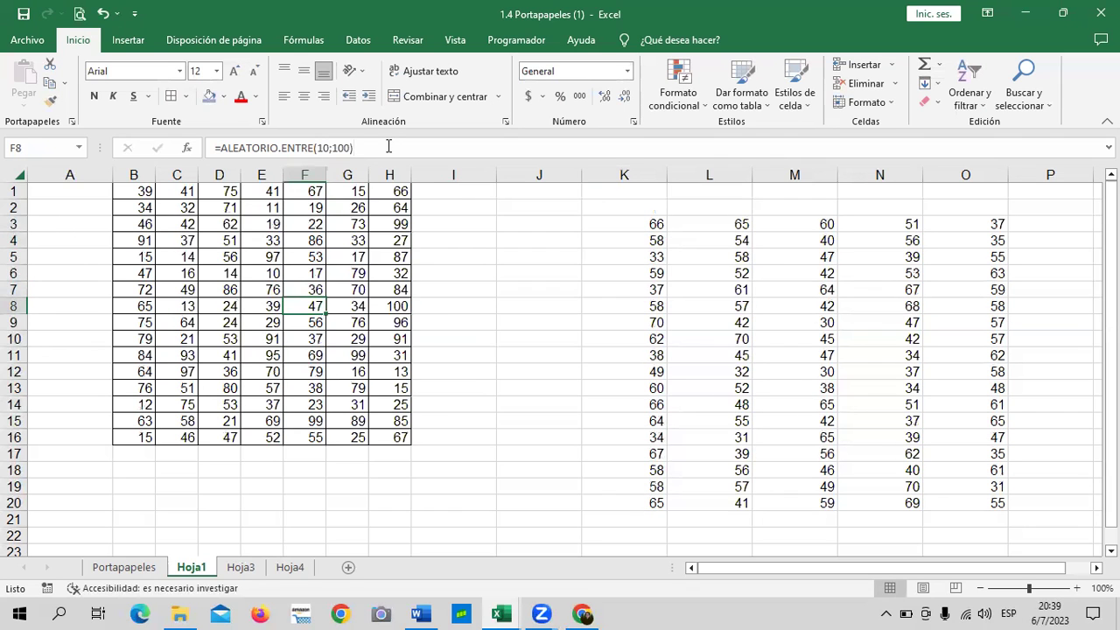
pyautogui.click(388, 147)
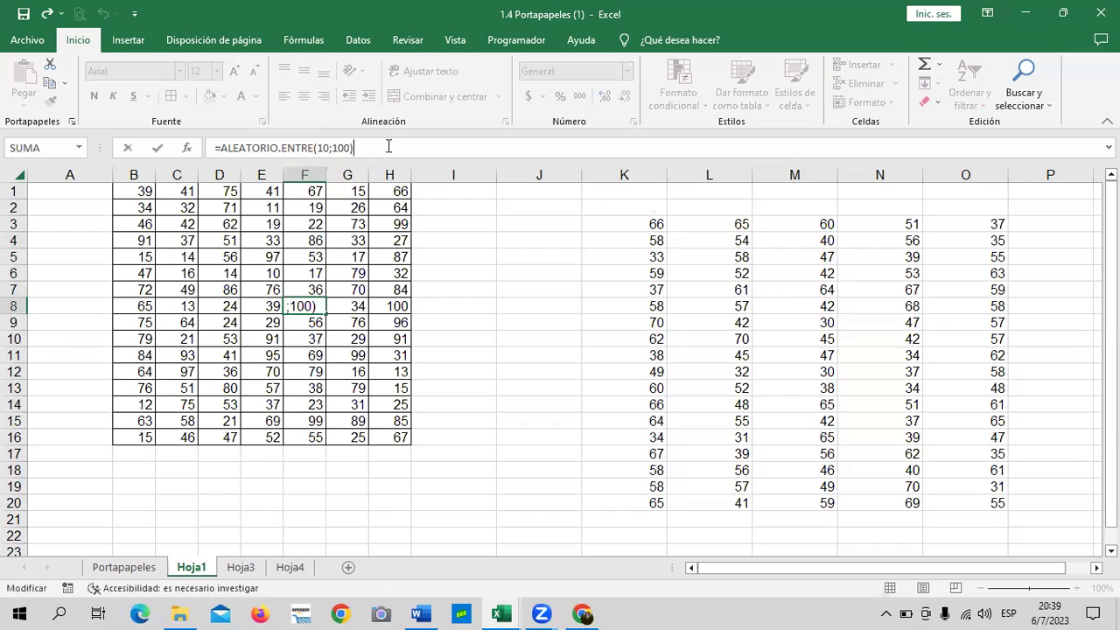
pyautogui.press('Return')
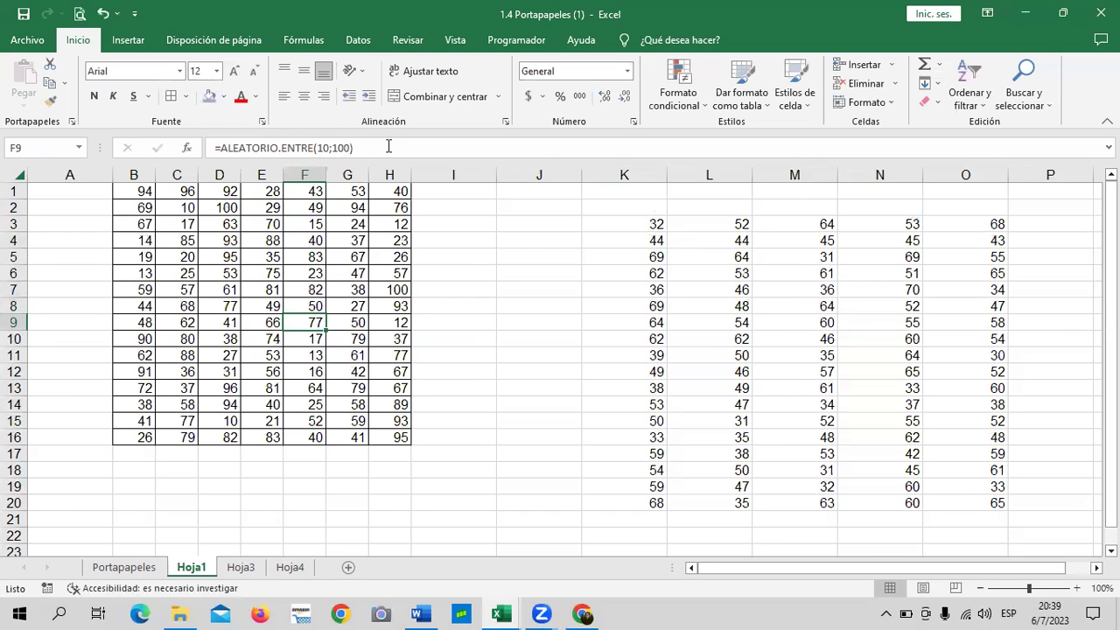
pyautogui.click(633, 224)
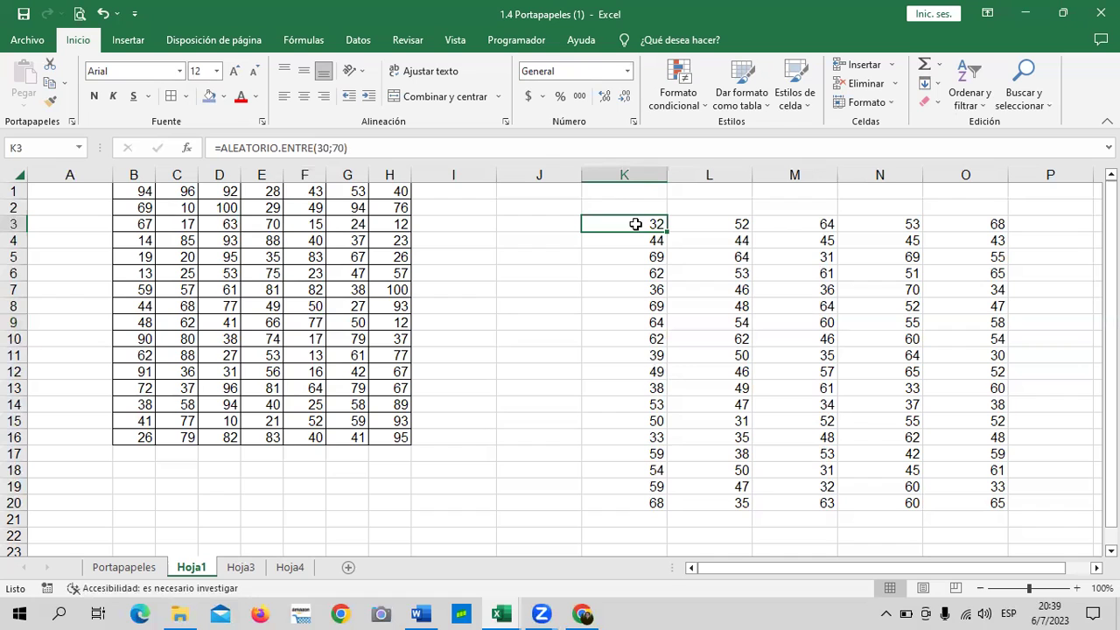
pyautogui.click(472, 144)
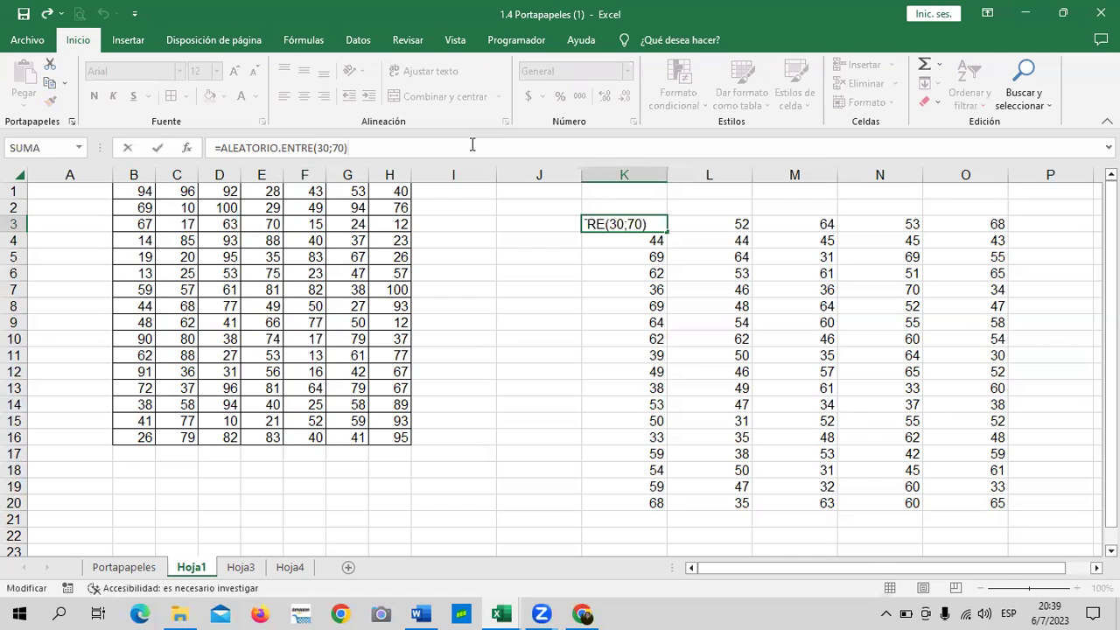
pyautogui.press('Return')
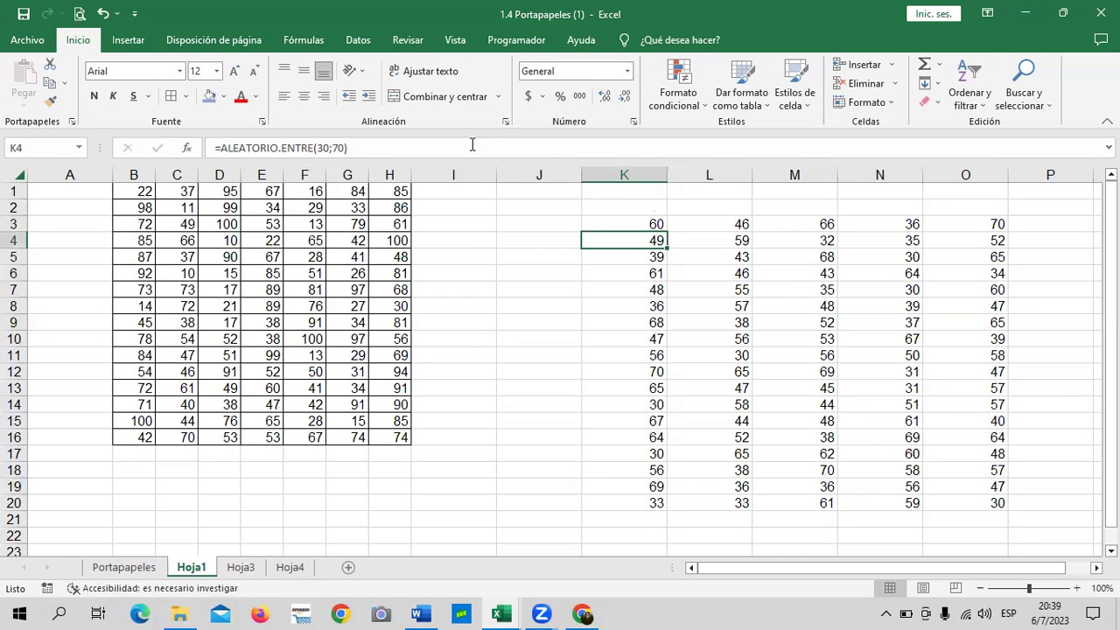
pyautogui.click(439, 145)
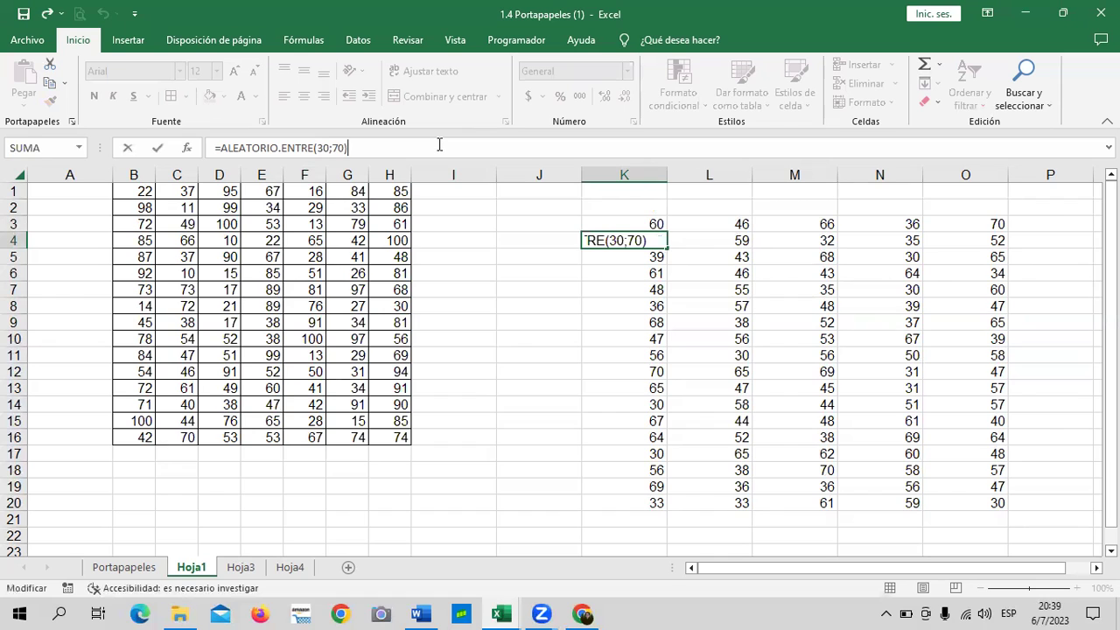
pyautogui.press('Return')
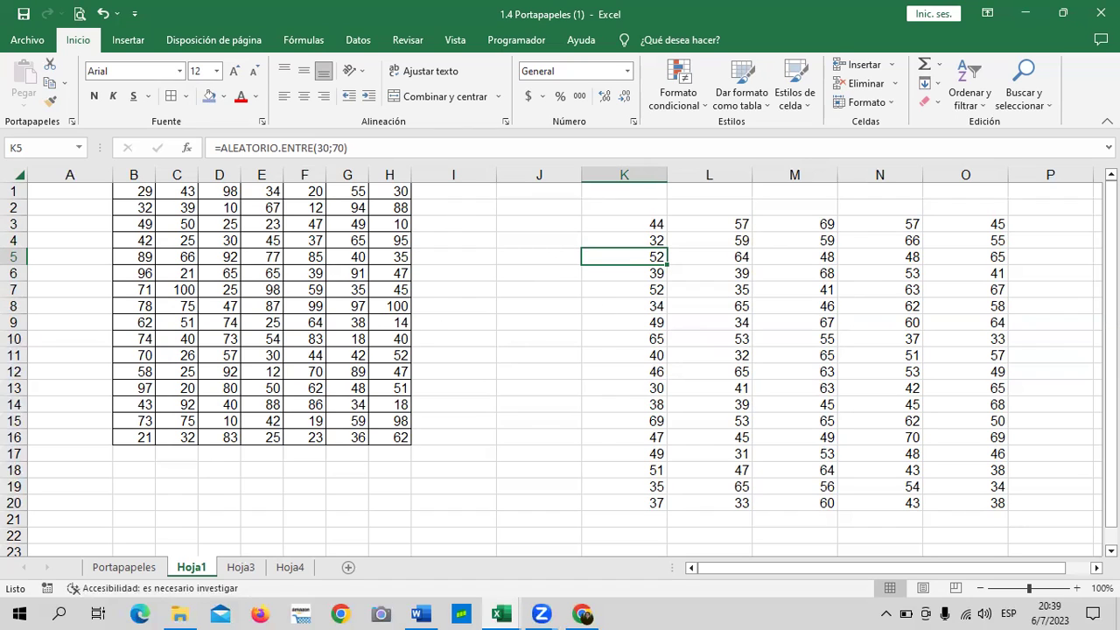
# Inspect the refreshed random values at O20, N16 and L7.
pyautogui.click(961, 506)
pyautogui.press('Return')
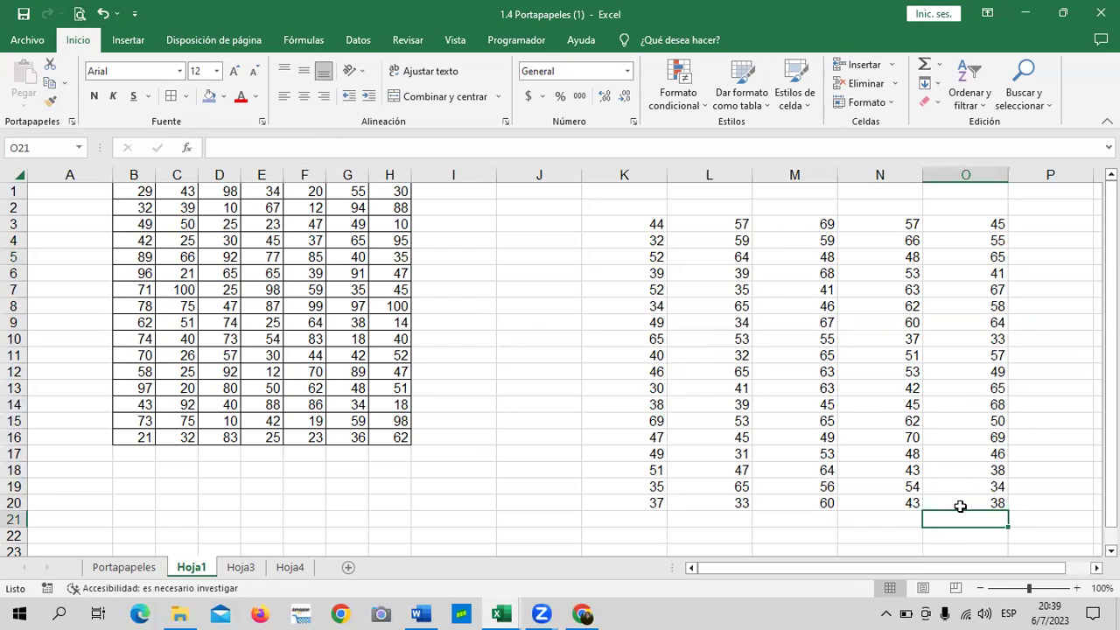
pyautogui.click(862, 428)
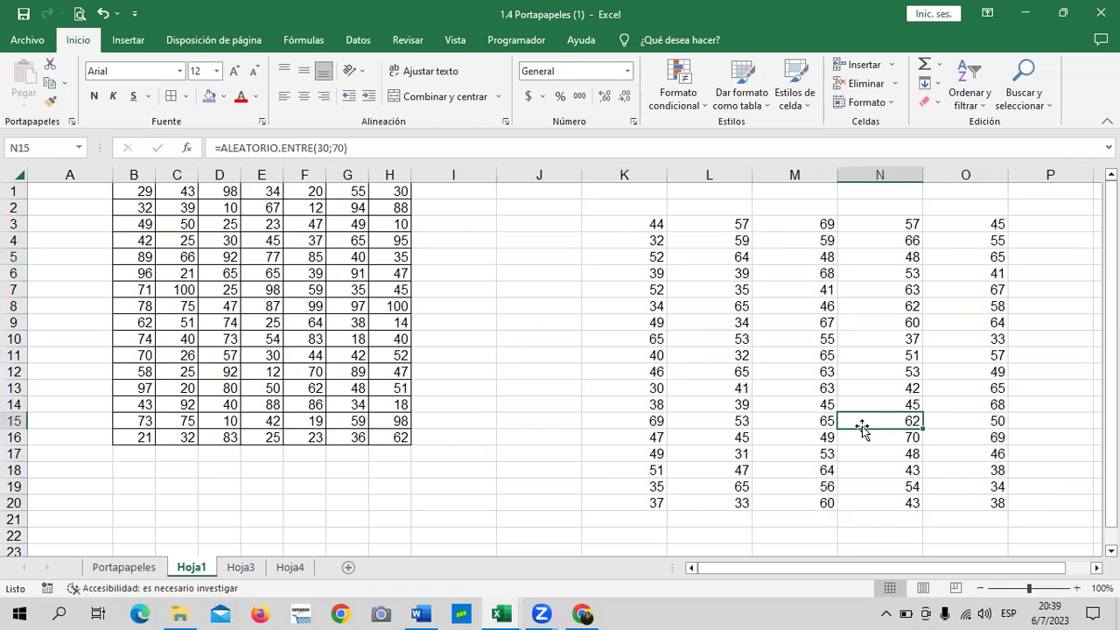
pyautogui.click(735, 274)
pyautogui.click(748, 286)
pyautogui.click(479, 357)
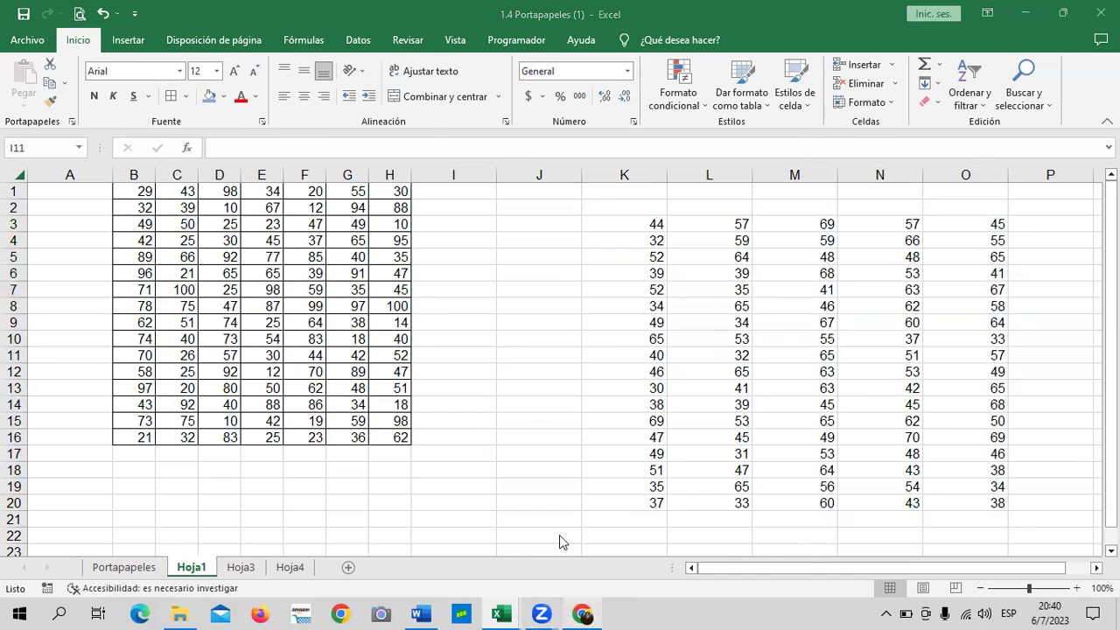
pyautogui.click(582, 613)
# Bring the Inglés Corporativo course page back in front of the Excel workbook.
pyautogui.moveTo(504, 612)
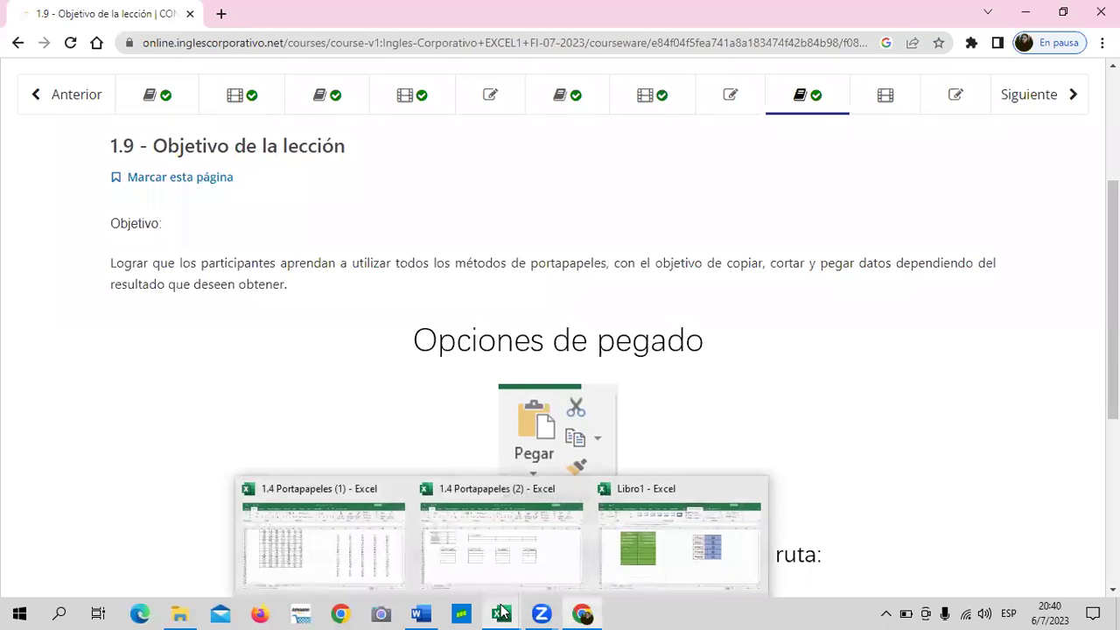
pyautogui.click(582, 613)
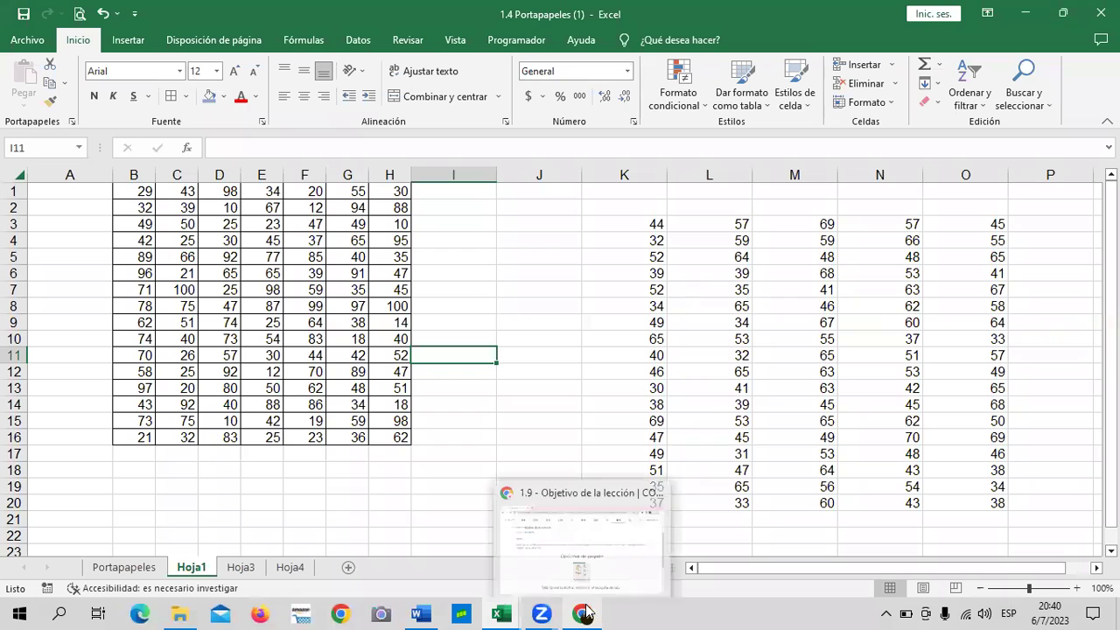
pyautogui.moveTo(544, 613)
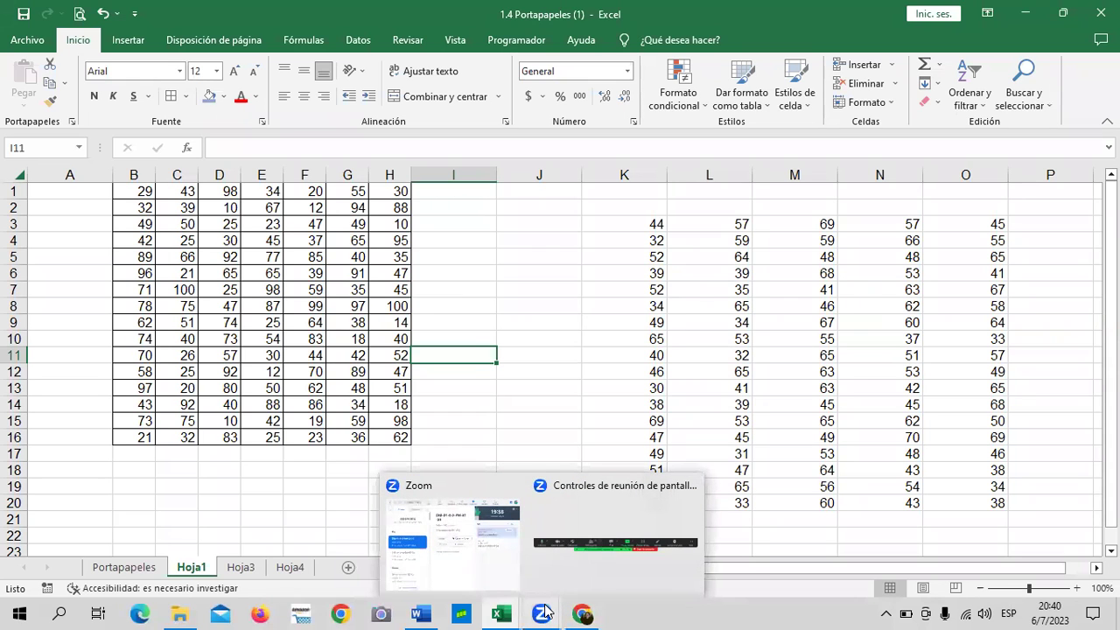
pyautogui.click(582, 613)
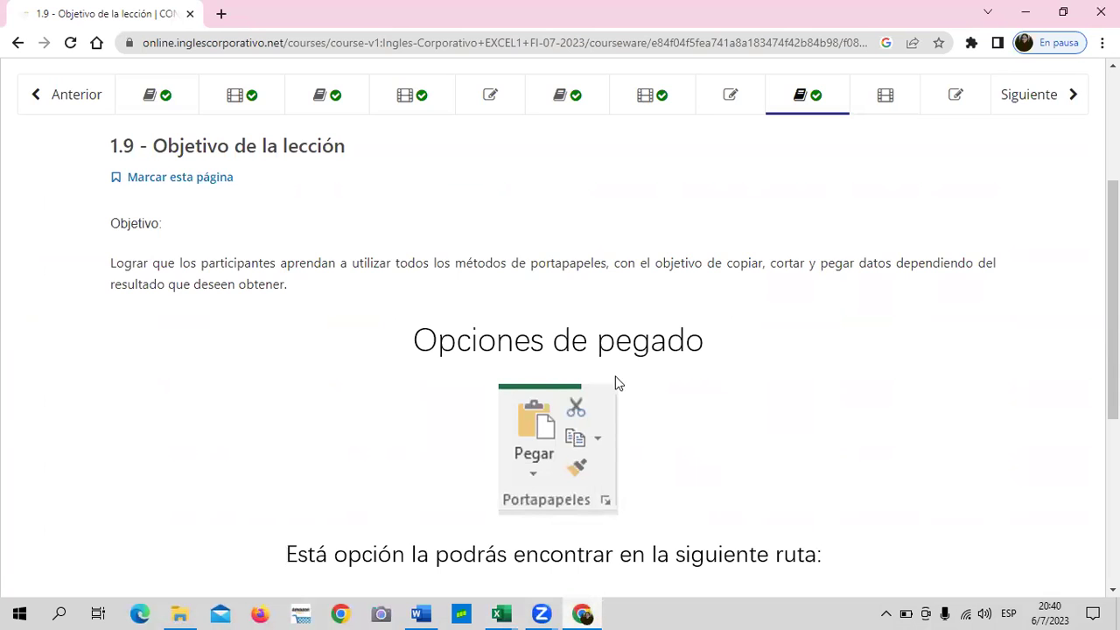
pyautogui.scroll(-3, 626, 376)
pyautogui.scroll(4, 627, 374)
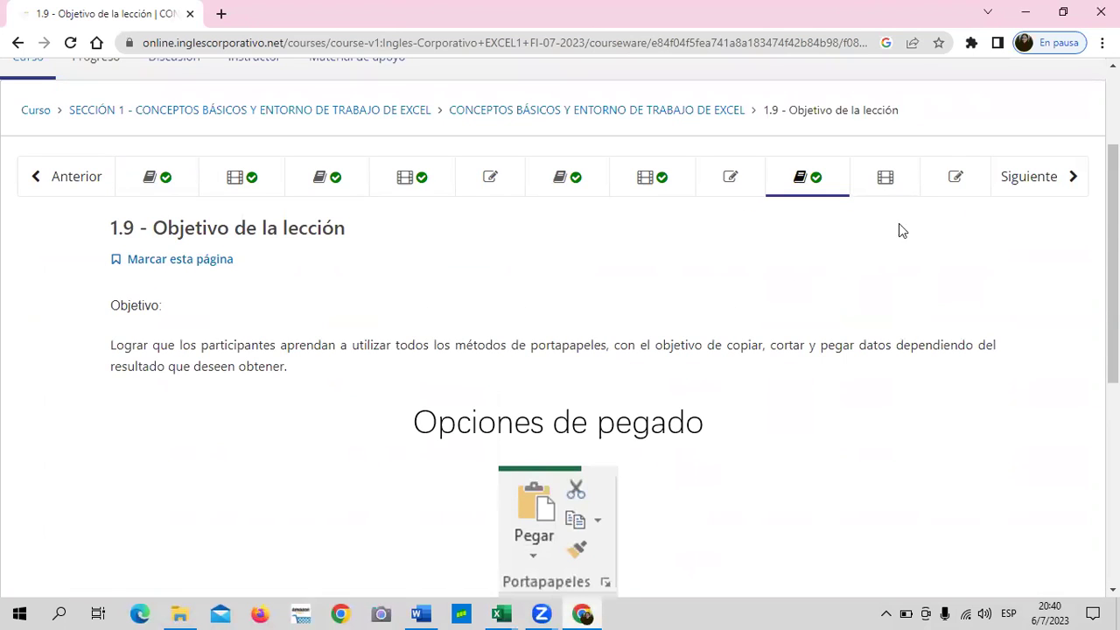
# Open the 1.11 Laboratorio unit and scroll through the Laboratorio 1.3 paste-type quiz.
pyautogui.click(984, 177)
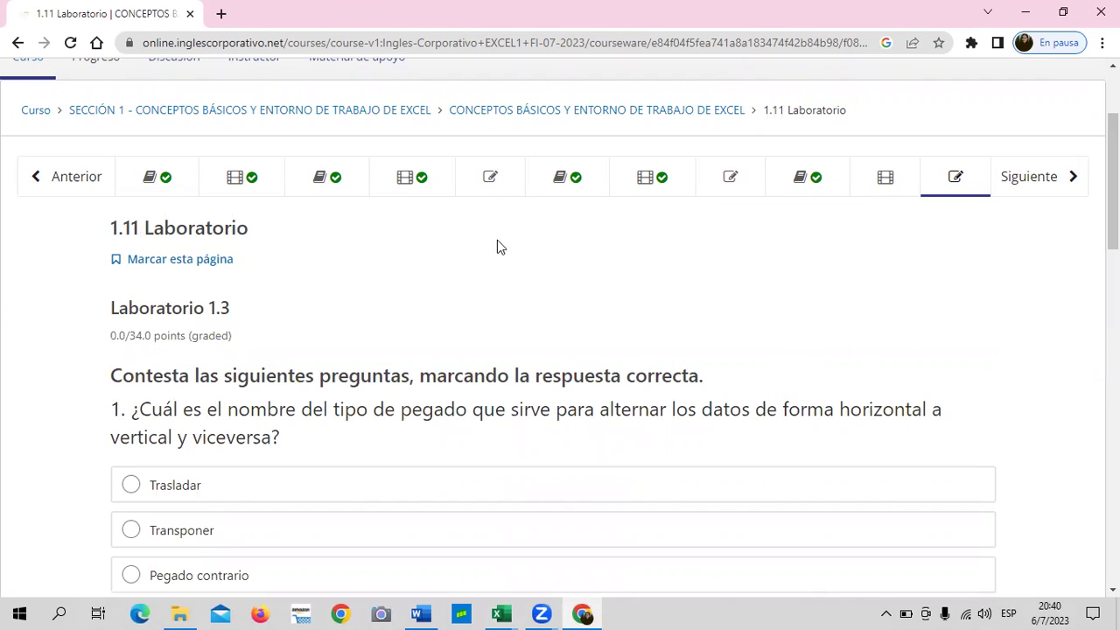
pyautogui.scroll(-3, 496, 245)
pyautogui.scroll(-3, 501, 254)
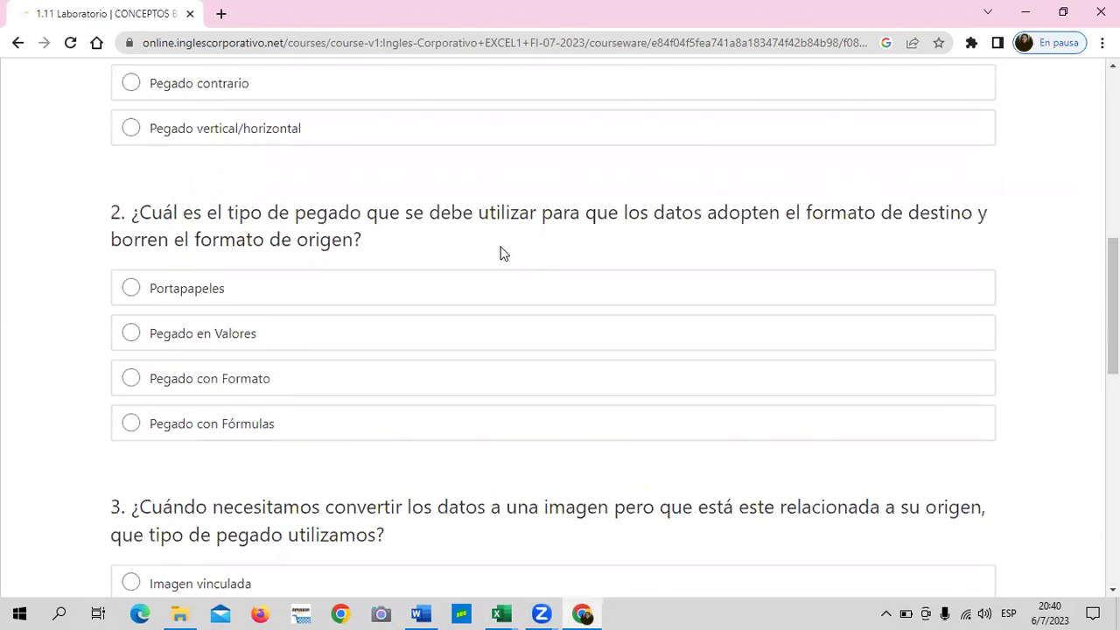
pyautogui.scroll(-5, 504, 254)
pyautogui.scroll(-2, 504, 254)
pyautogui.scroll(-2, 503, 254)
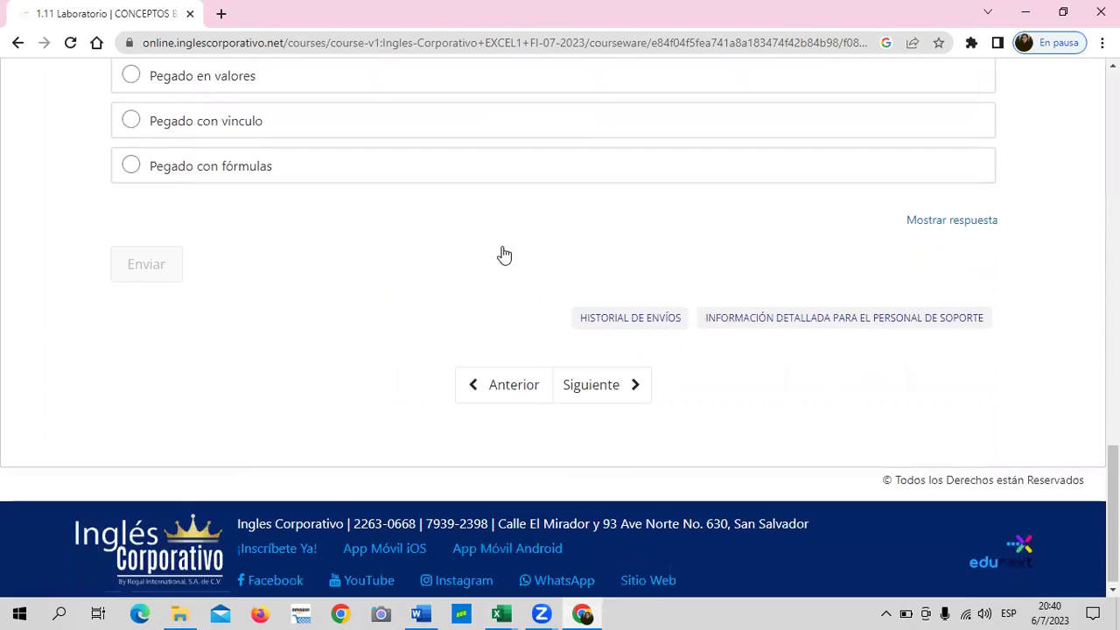
pyautogui.scroll(3, 503, 253)
pyautogui.scroll(3, 502, 254)
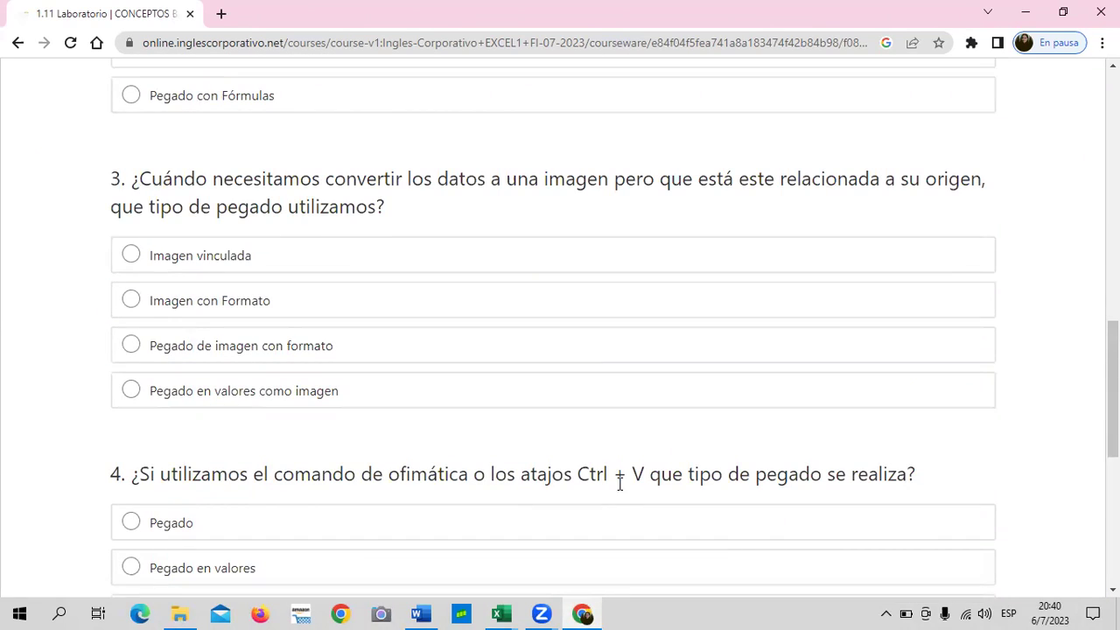
pyautogui.scroll(2, 656, 485)
pyautogui.scroll(1, 656, 485)
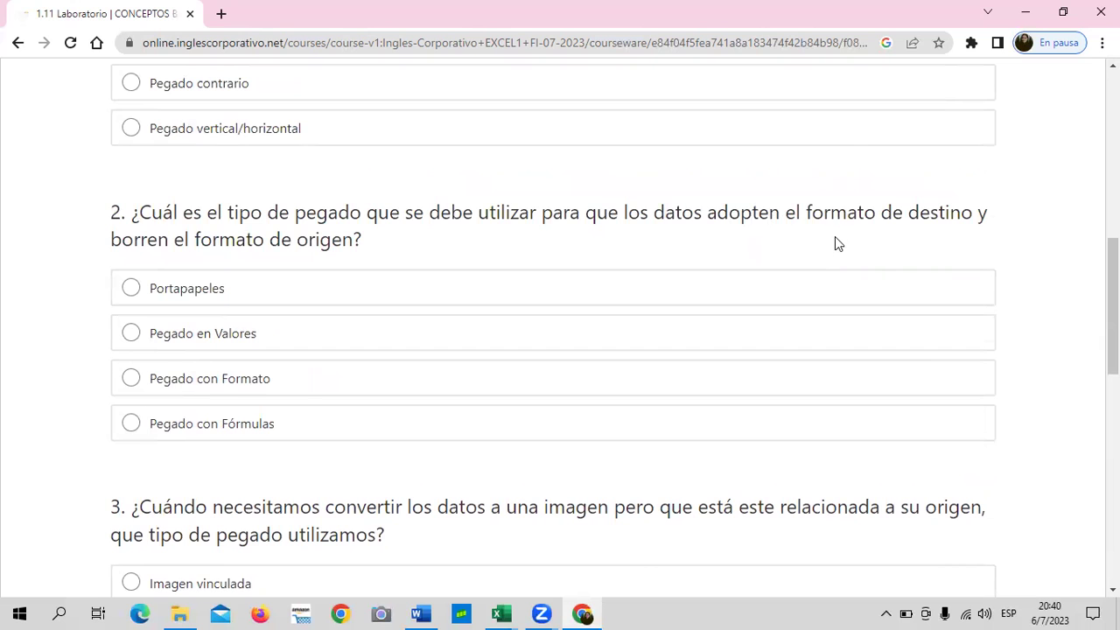
pyautogui.scroll(2, 819, 290)
pyautogui.scroll(2, 814, 295)
pyautogui.scroll(3, 812, 296)
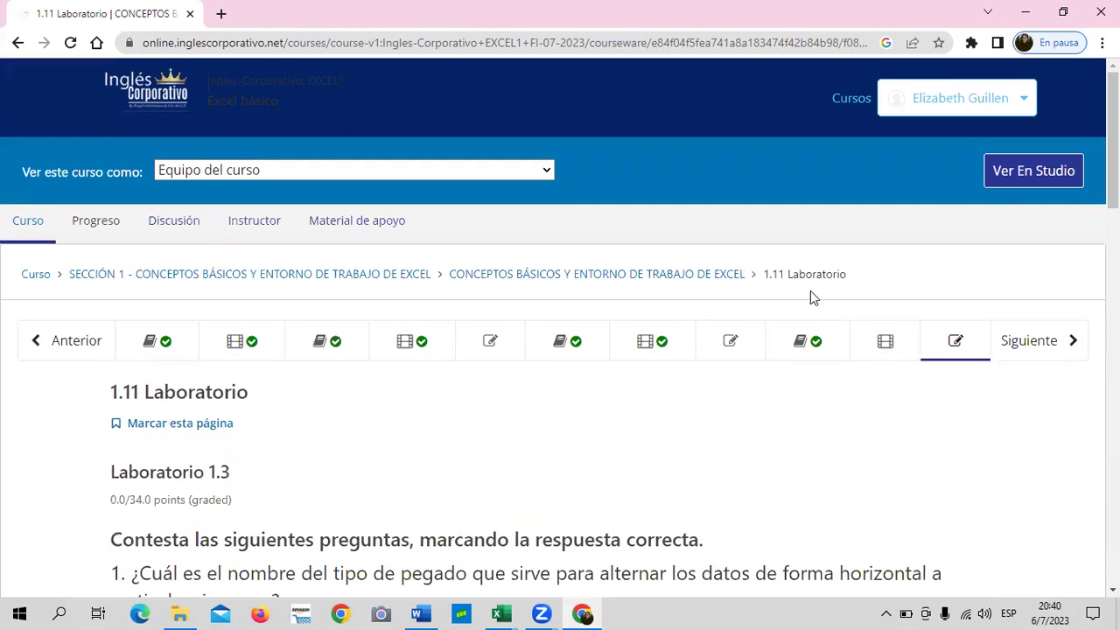
# Open the 1.10 - Portapapeles unit, play its lesson video and raise the volume.
pyautogui.click(898, 339)
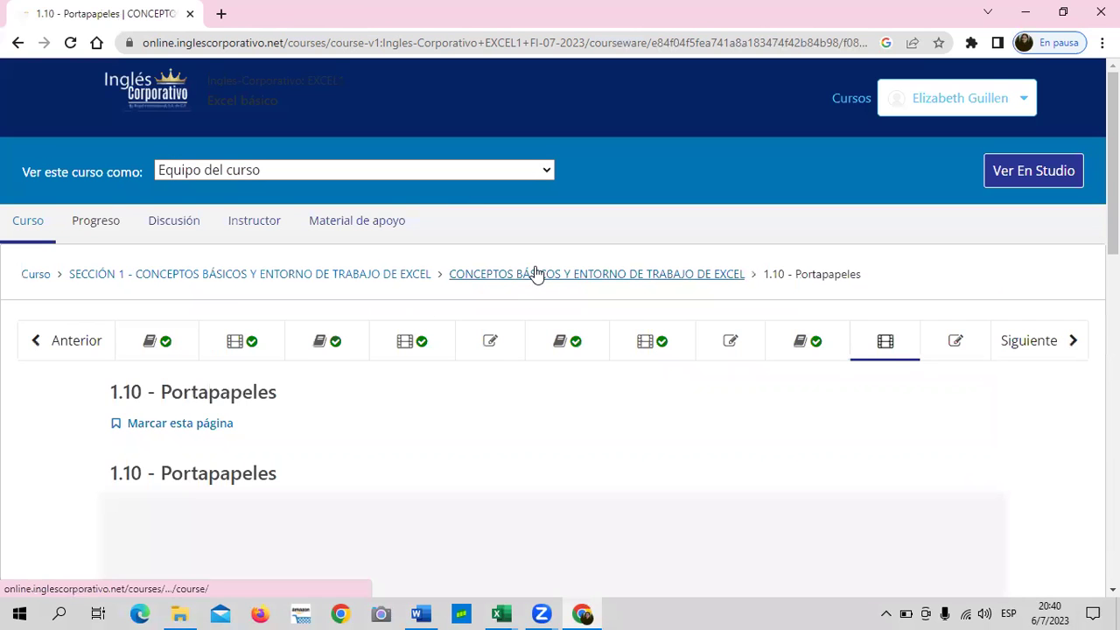
pyautogui.scroll(-1, 557, 304)
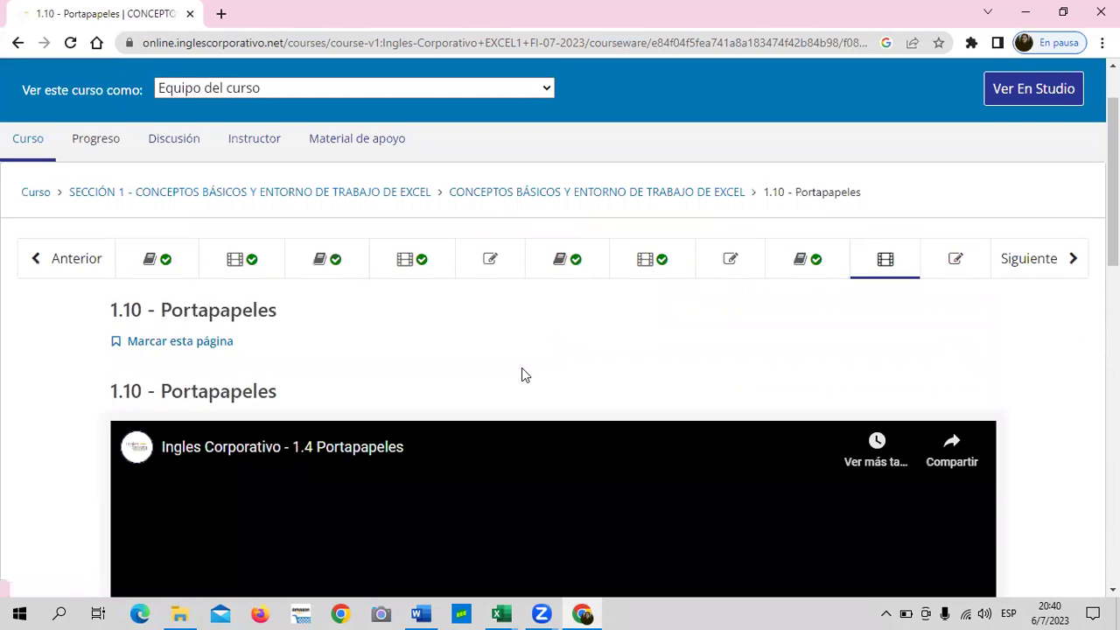
pyautogui.scroll(-3, 515, 369)
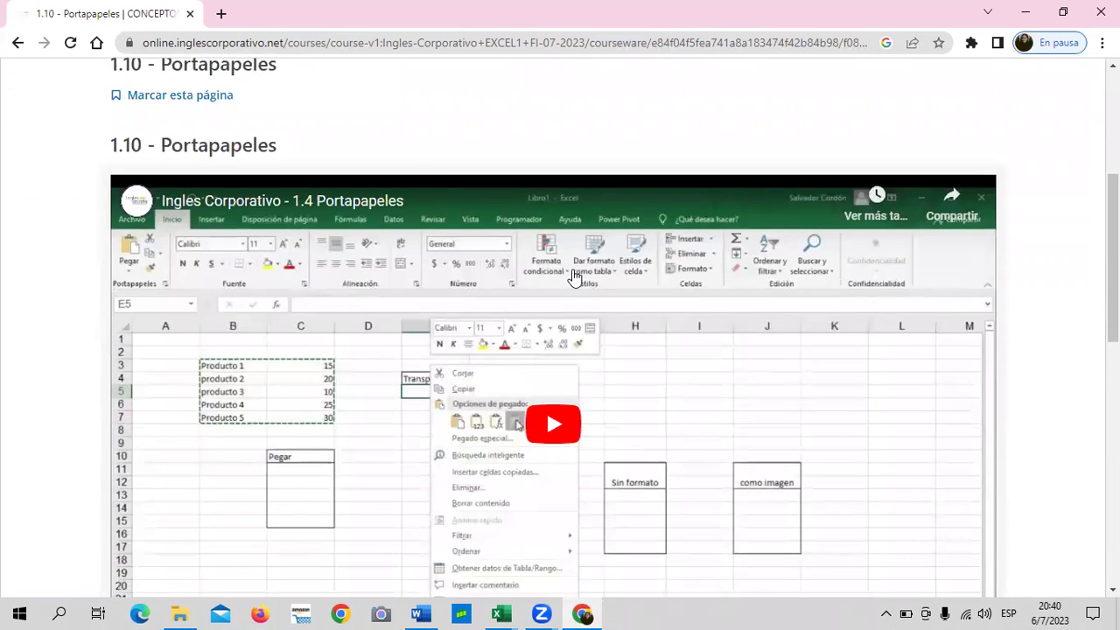
pyautogui.scroll(-3, 573, 276)
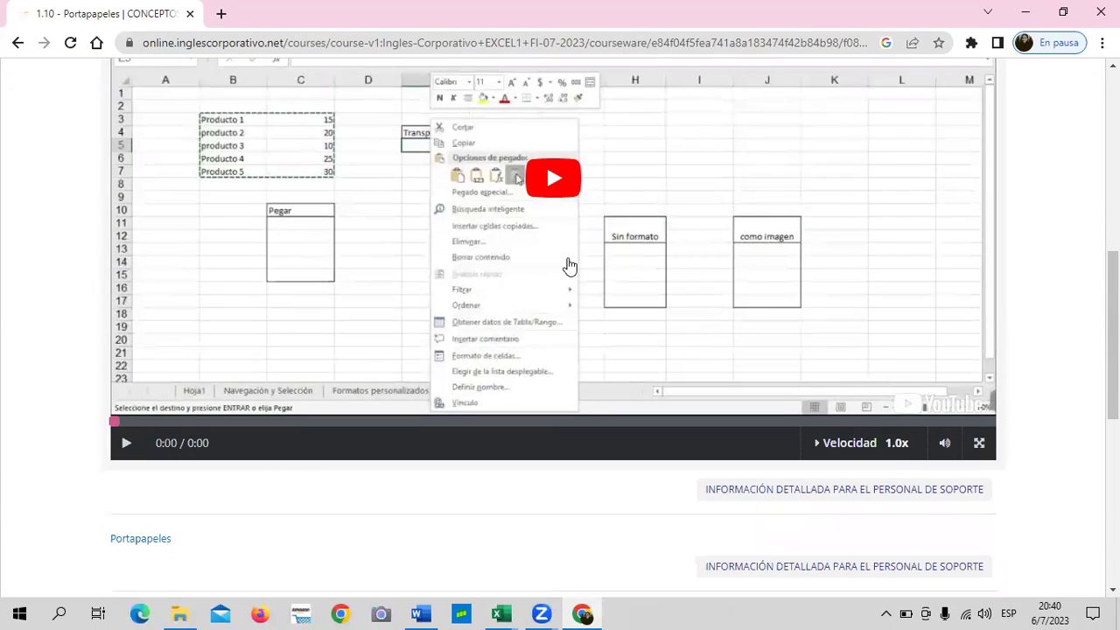
pyautogui.scroll(1, 560, 273)
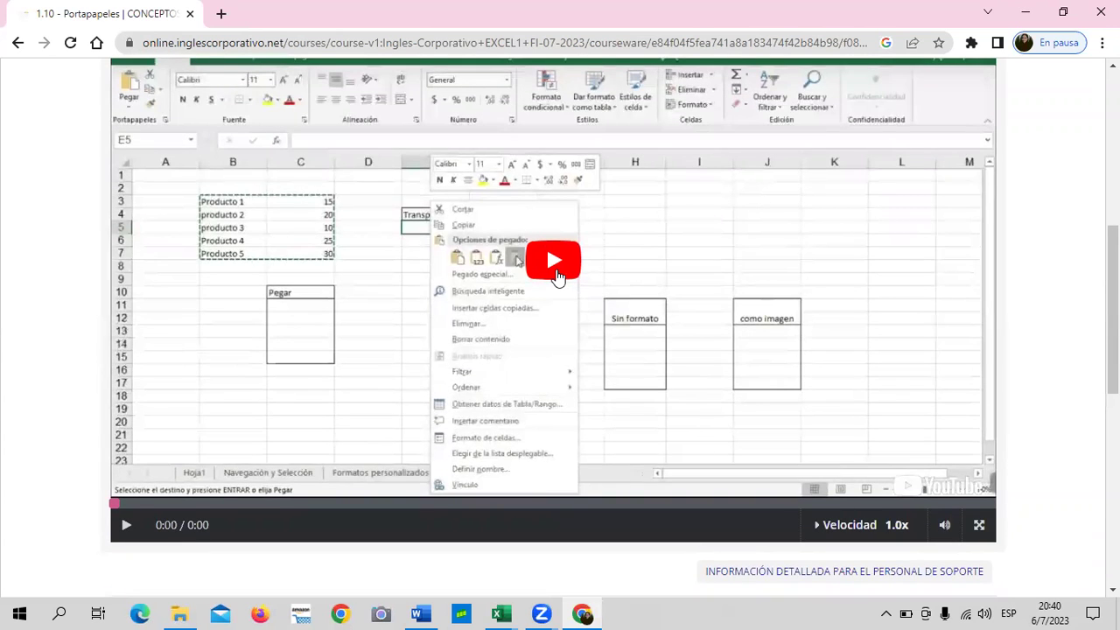
pyautogui.scroll(2, 558, 274)
pyautogui.scroll(-1, 558, 277)
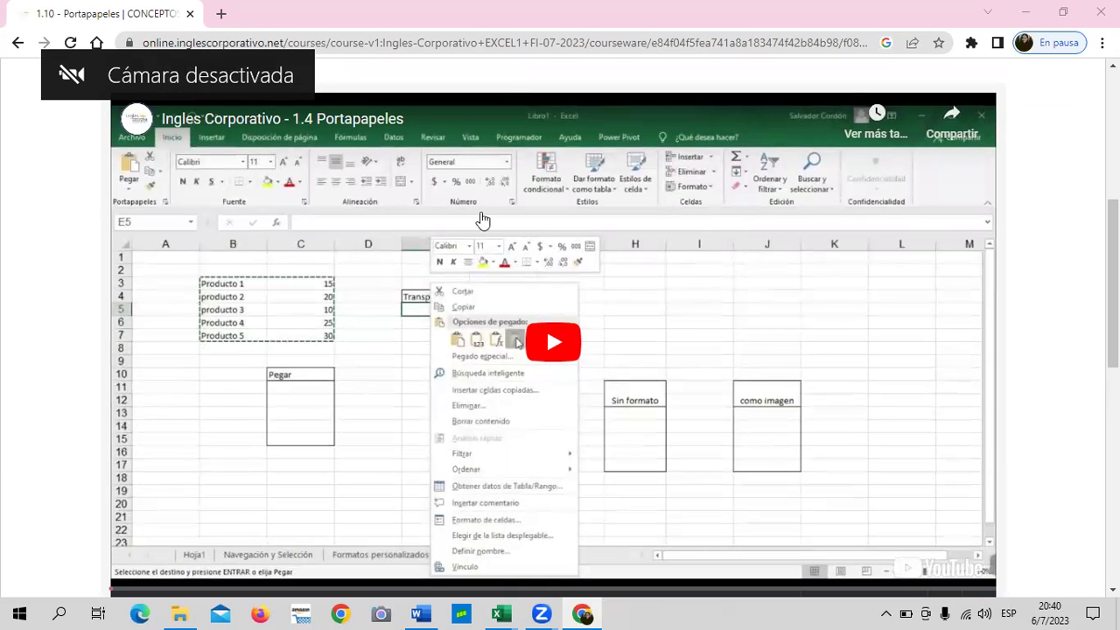
pyautogui.click(560, 346)
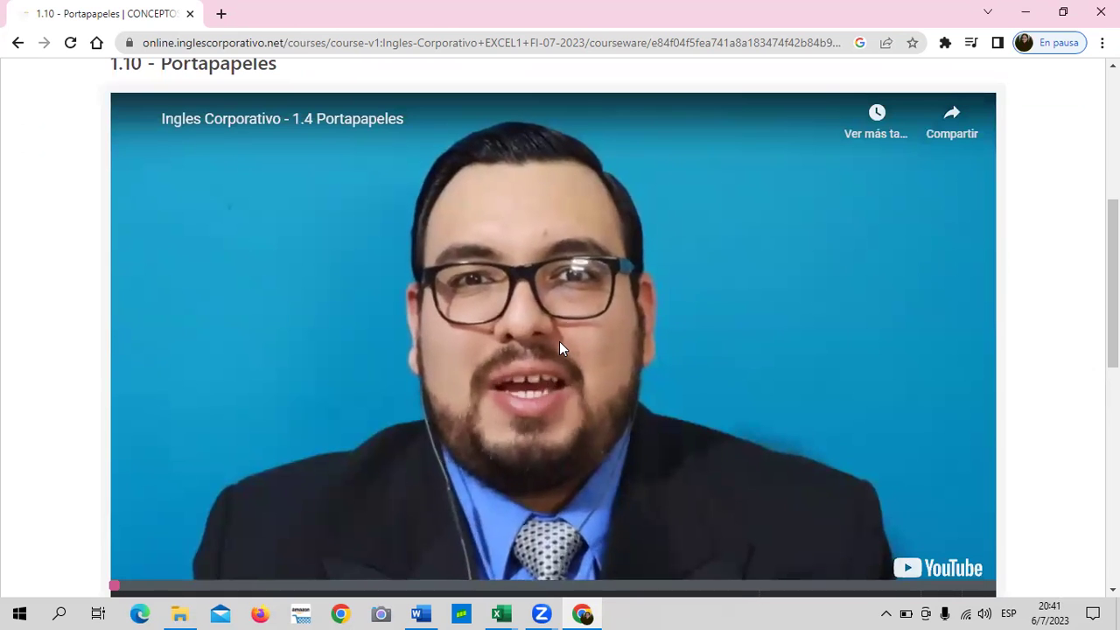
pyautogui.press('XF86AudioRaiseVolume')
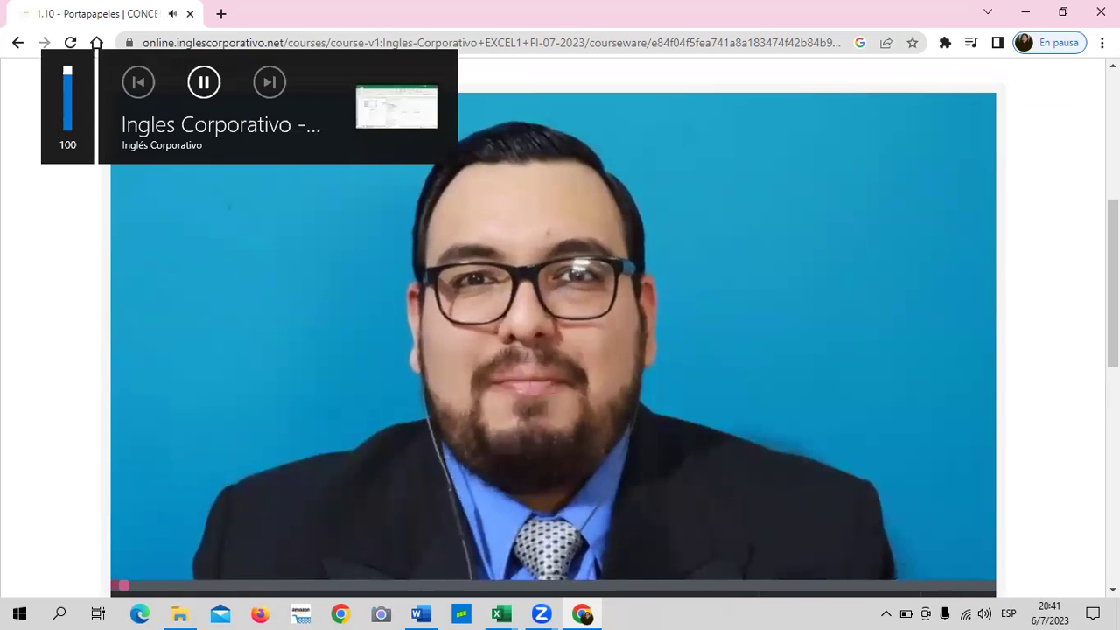
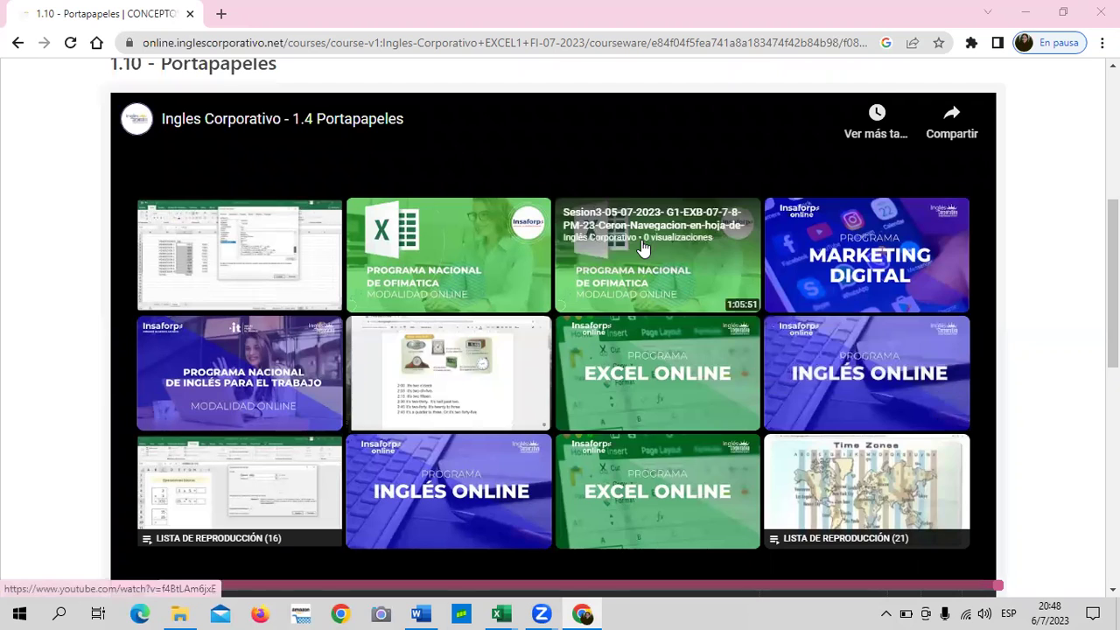
# In 1.4 Portapapeles (1), on the Portapapeles sheet, enter 15 in C10 with Accounting format.
pyautogui.scroll(2, 643, 249)
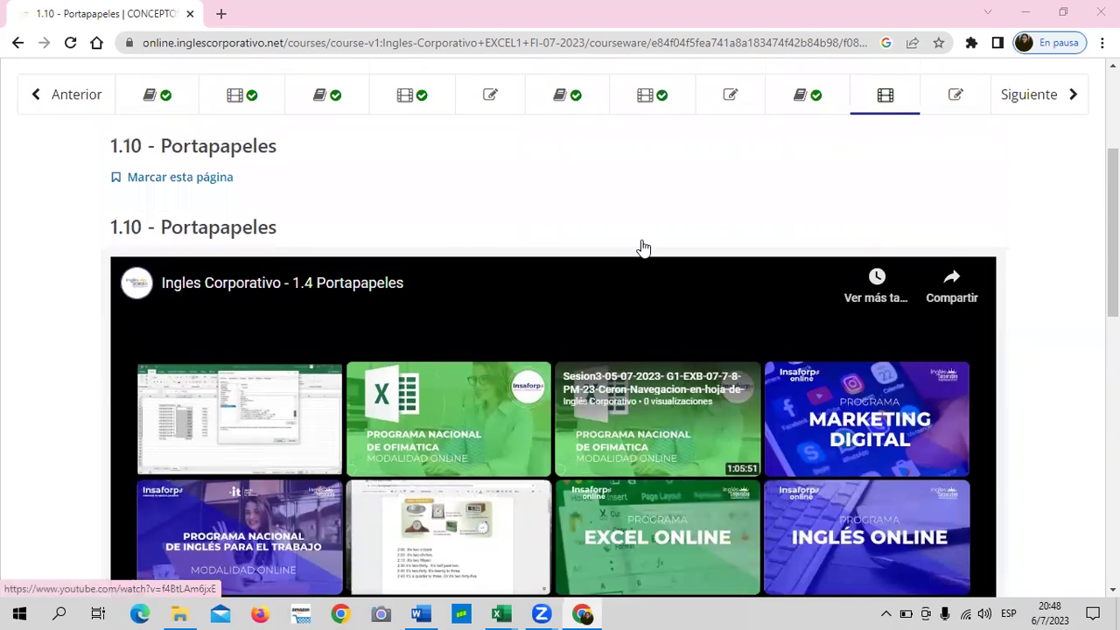
pyautogui.scroll(-3, 643, 248)
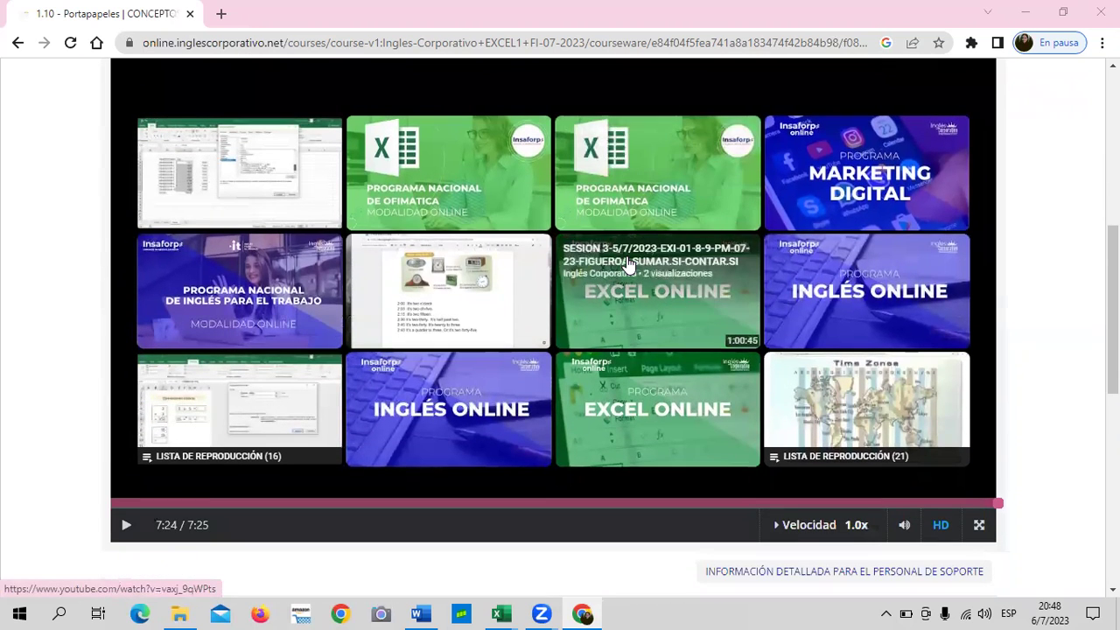
pyautogui.scroll(-2, 481, 316)
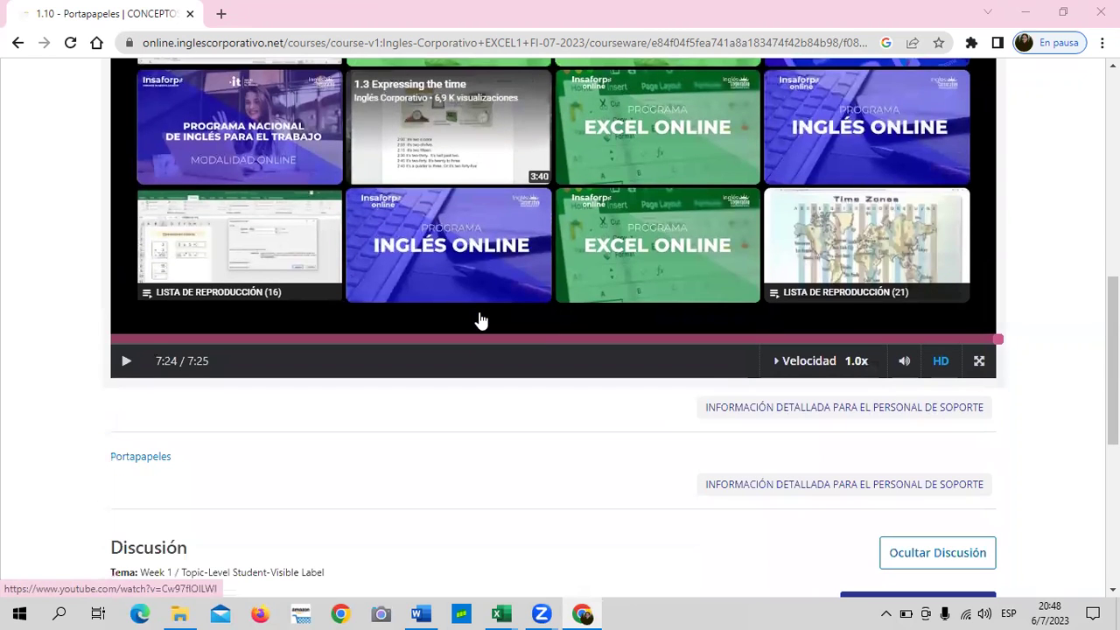
pyautogui.scroll(2, 450, 345)
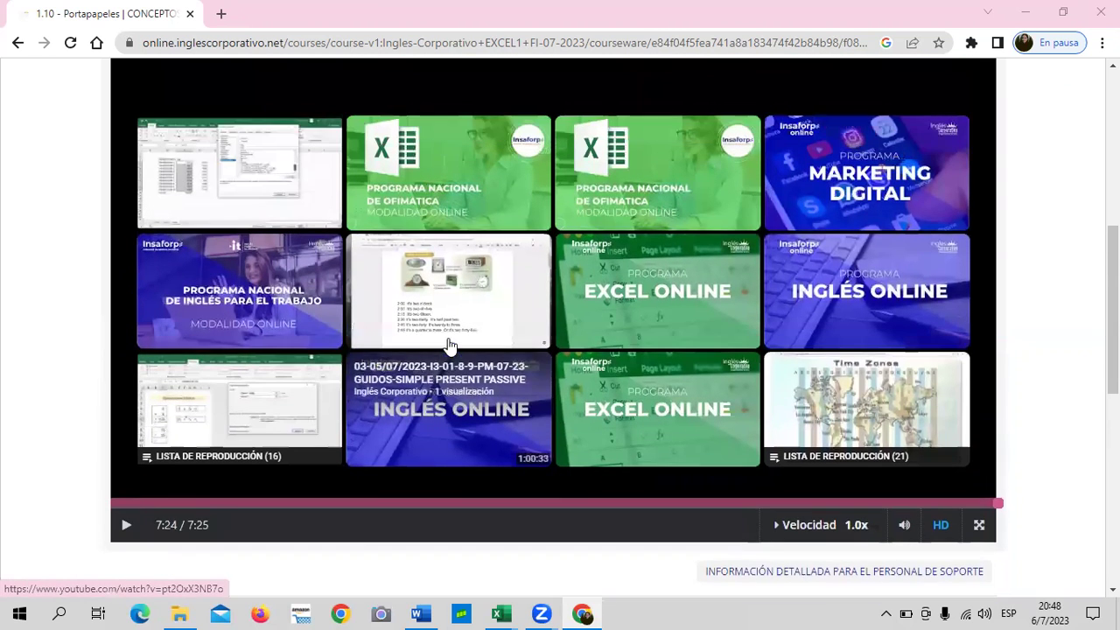
pyautogui.scroll(1, 426, 528)
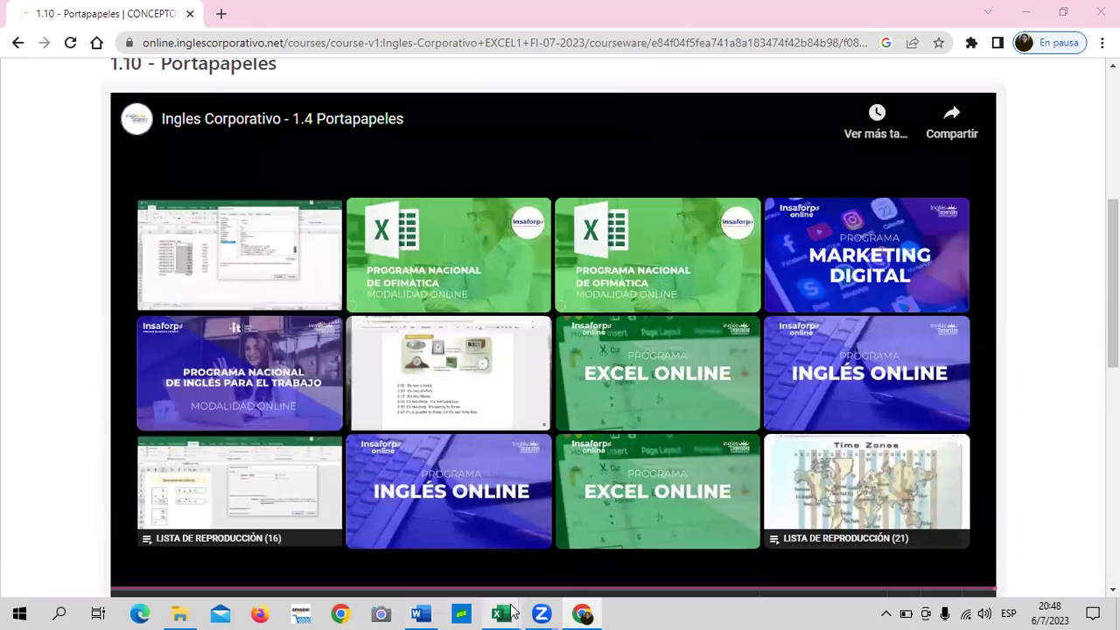
pyautogui.moveTo(507, 611)
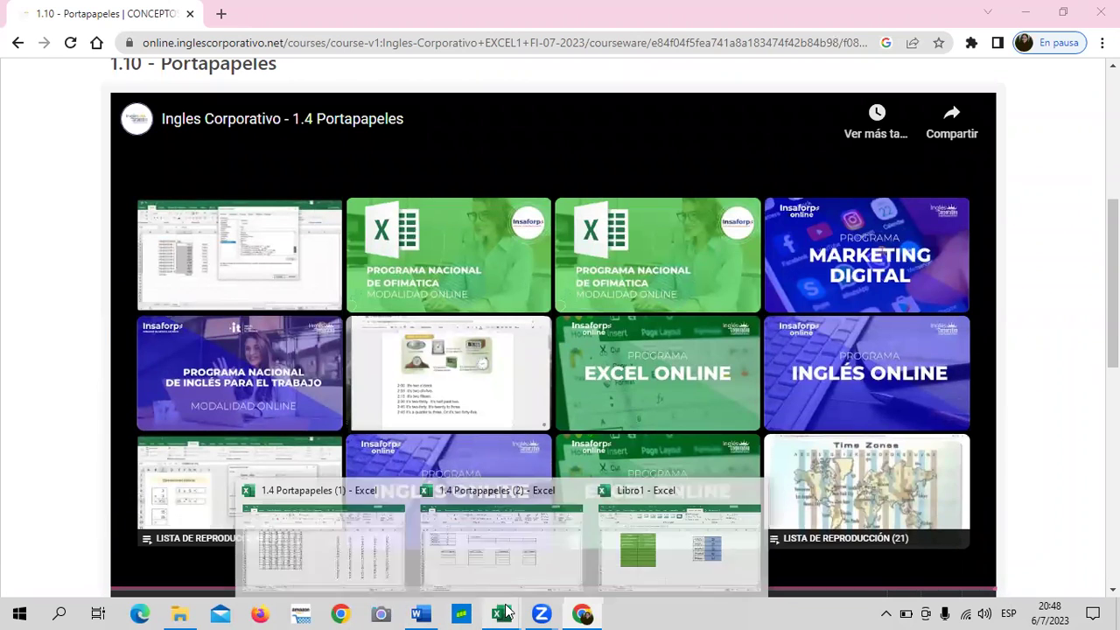
pyautogui.click(341, 542)
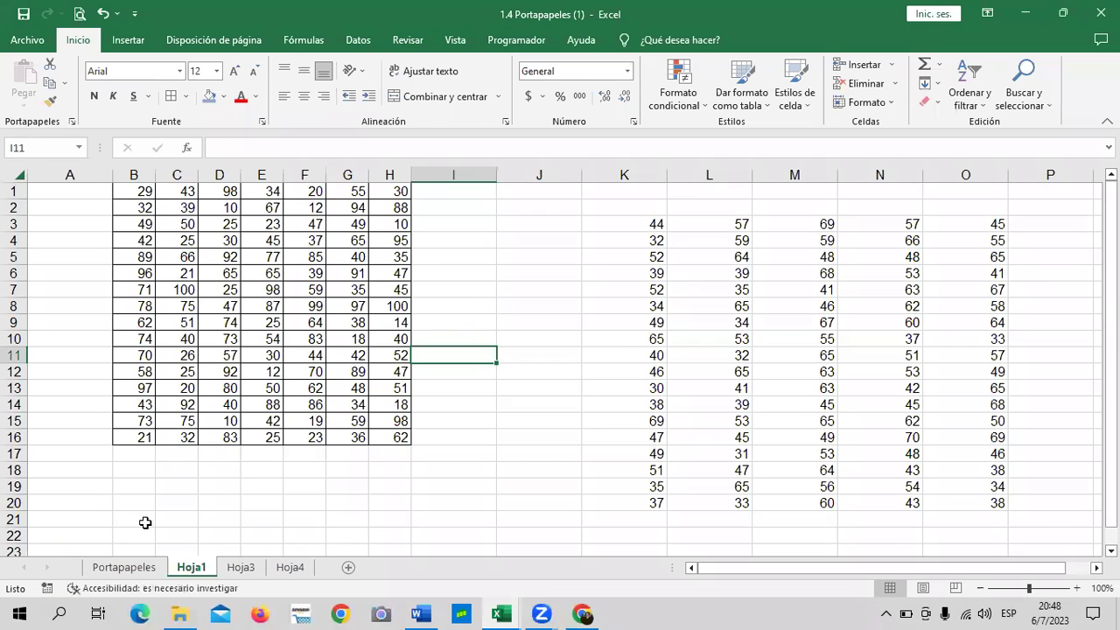
pyautogui.click(126, 569)
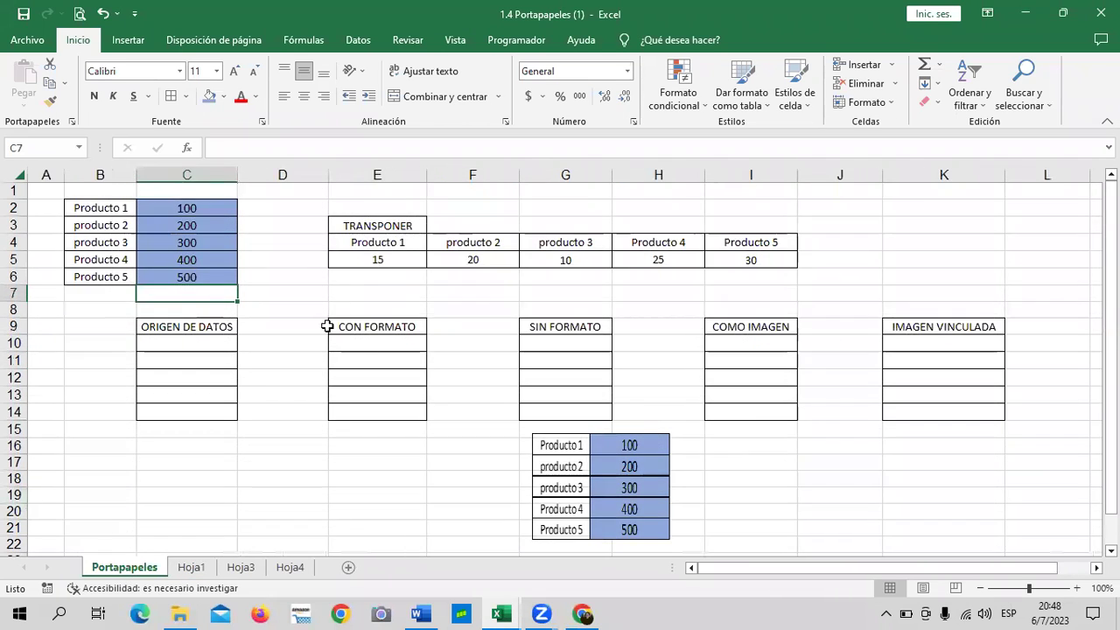
pyautogui.click(213, 341)
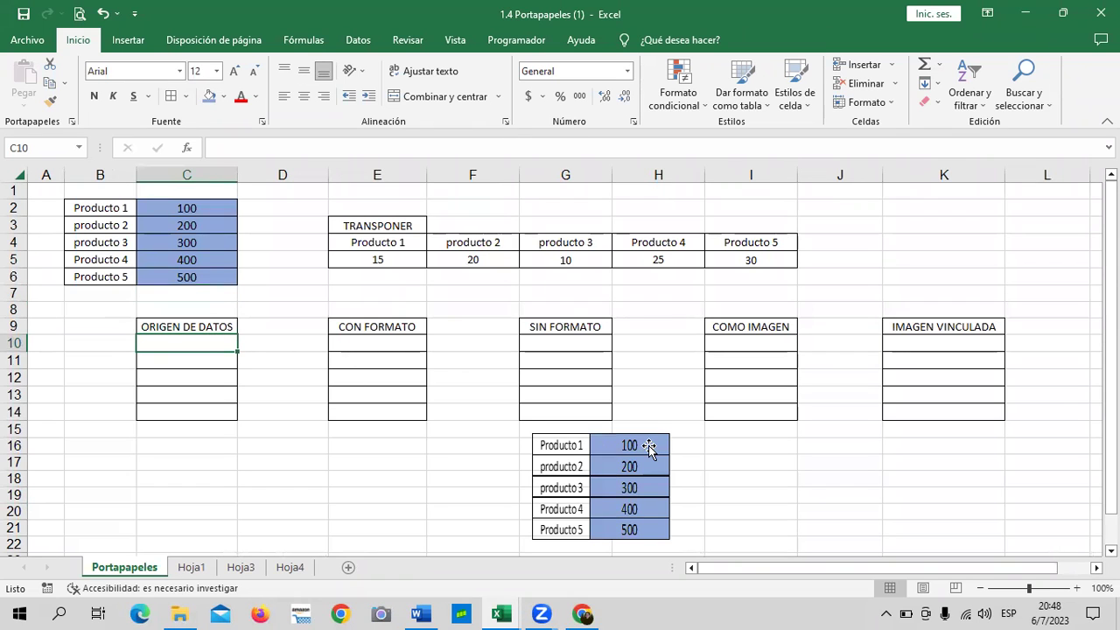
pyautogui.write('15')
pyautogui.press('Return')
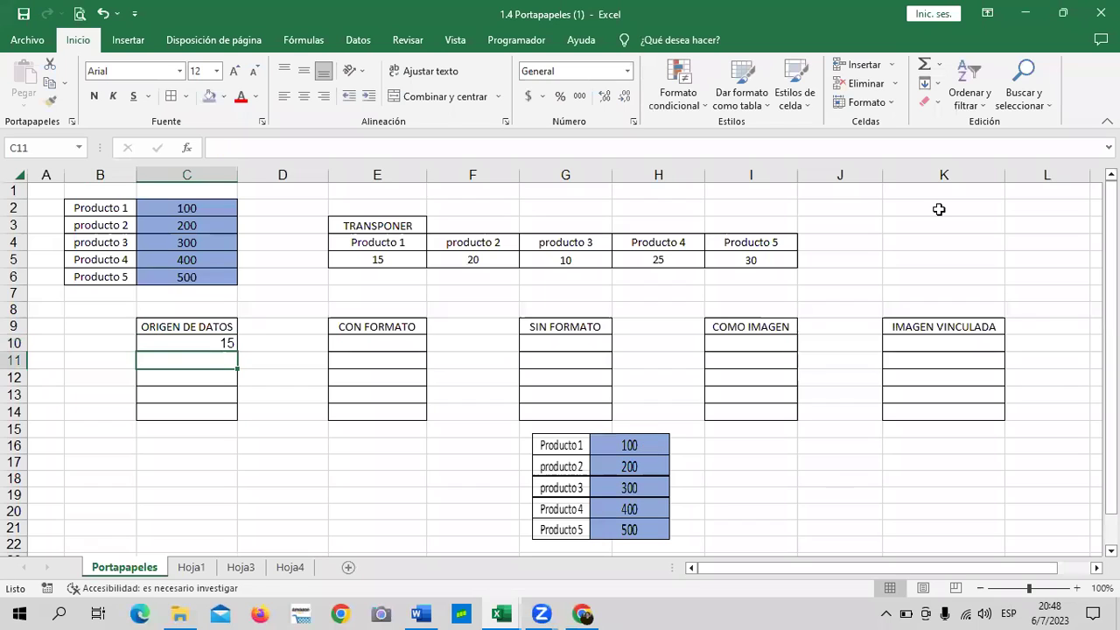
pyautogui.click(164, 343)
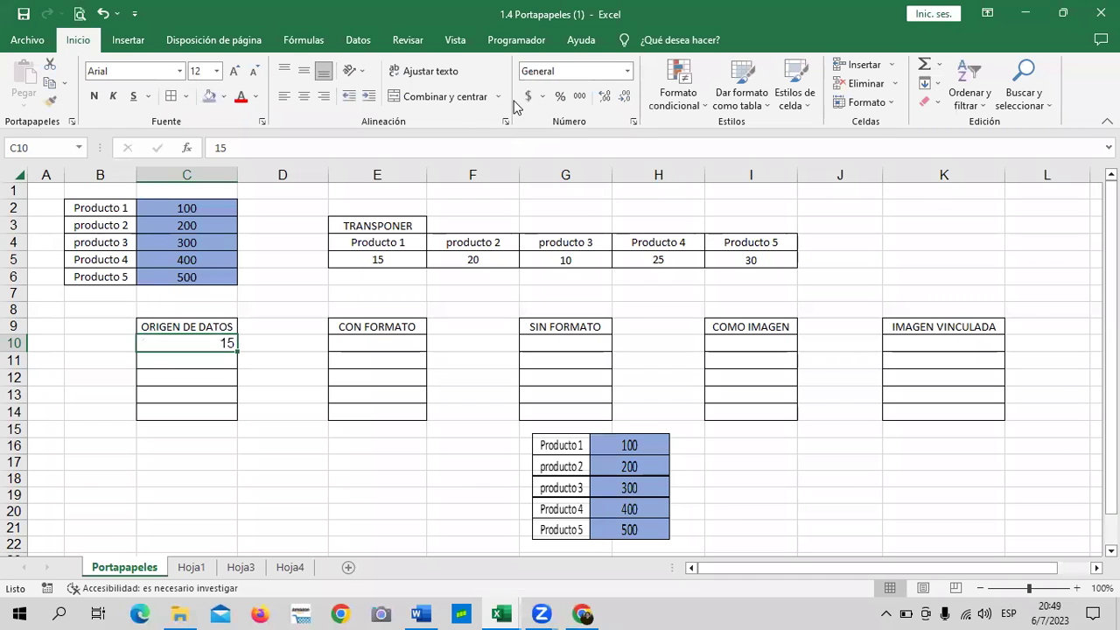
pyautogui.click(527, 96)
# Enter 2 in C11 and format it as a percentage showing 2%.
pyautogui.click(200, 360)
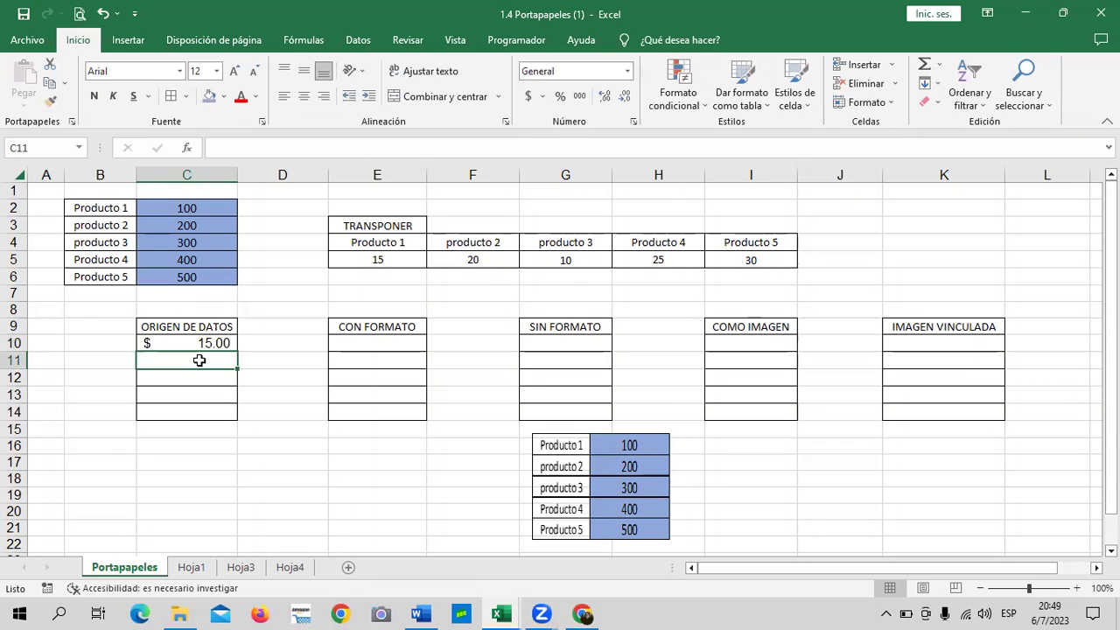
pyautogui.write('2')
pyautogui.press('Return')
pyautogui.click(208, 360)
pyautogui.click(561, 98)
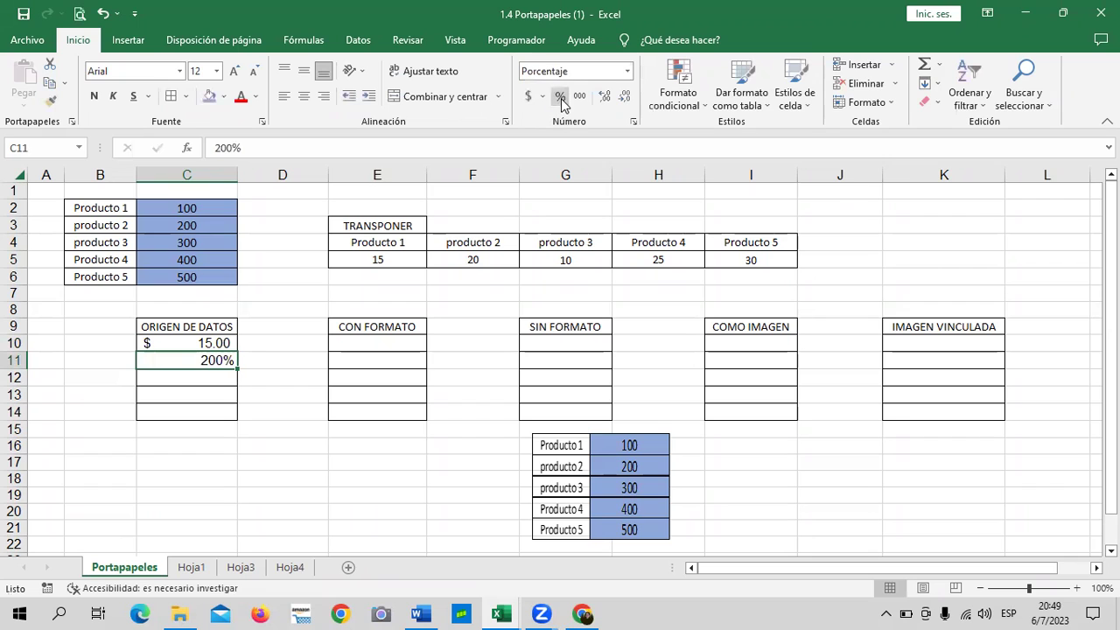
pyautogui.doubleClick(219, 360)
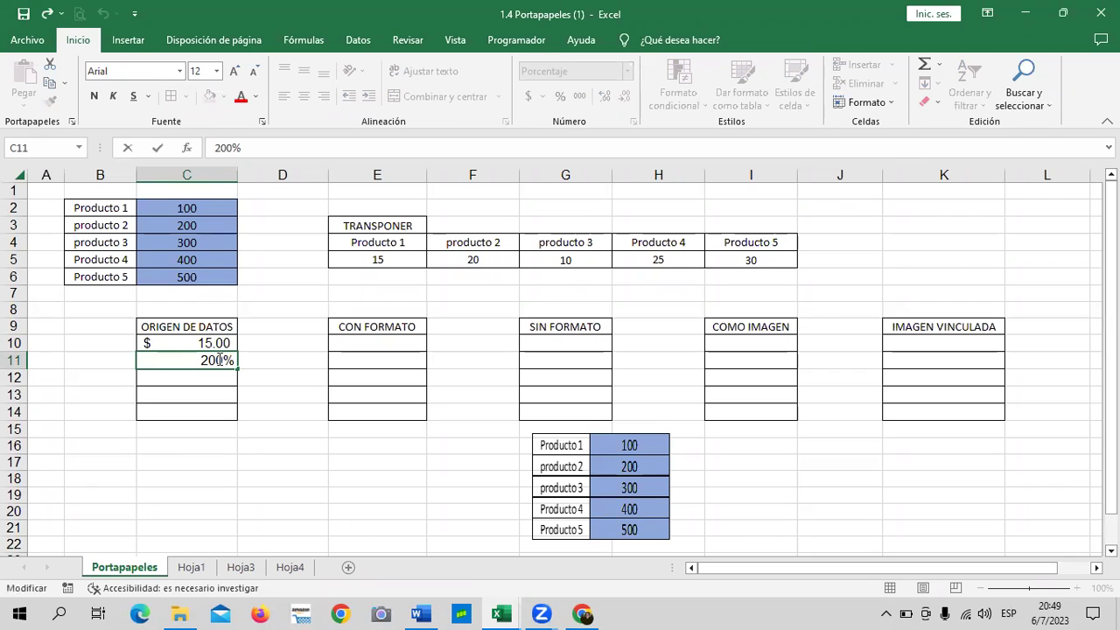
pyautogui.press('BackSpace')
pyautogui.press('BackSpace')
pyautogui.press('Return')
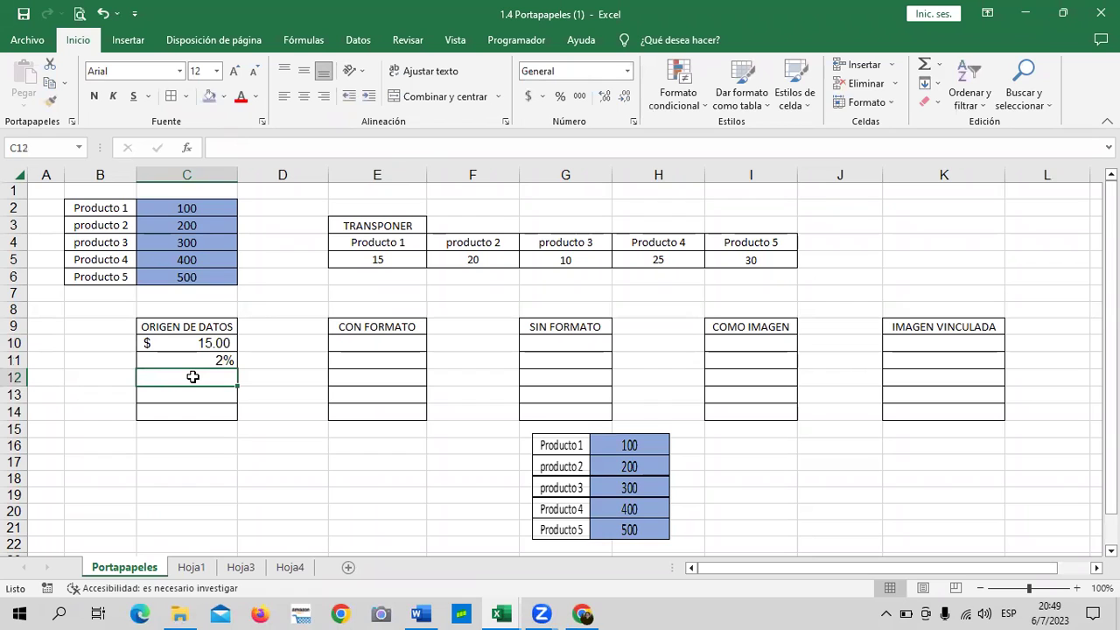
# Enter 50, 75 and 100 in C12, C13 and C14.
pyautogui.write('50')
pyautogui.press('Return')
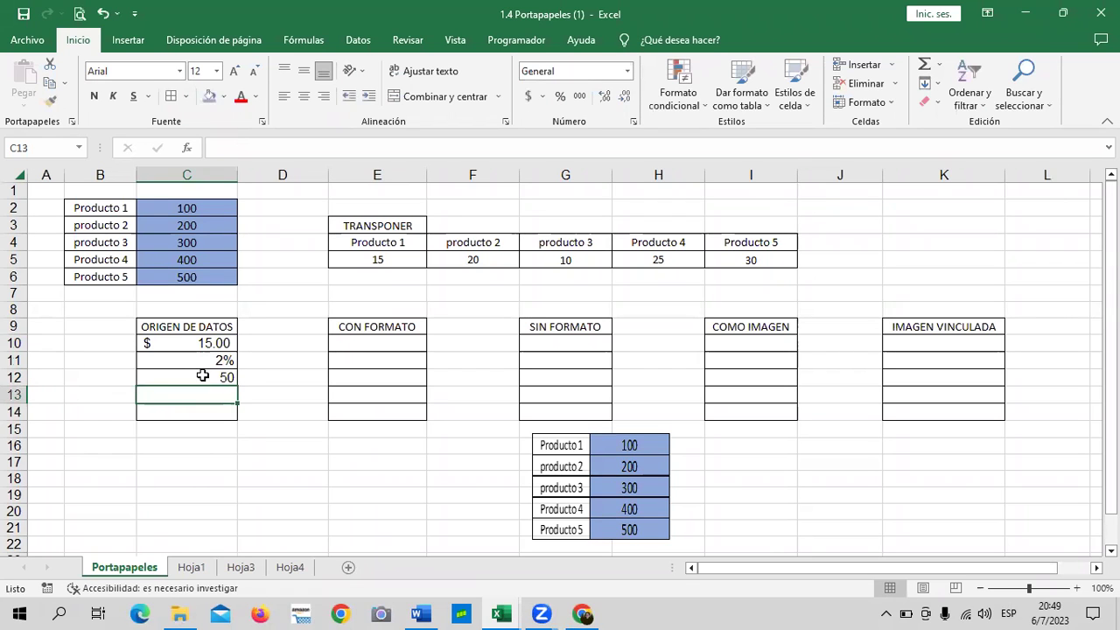
pyautogui.write('75')
pyautogui.press('Return')
pyautogui.write('1')
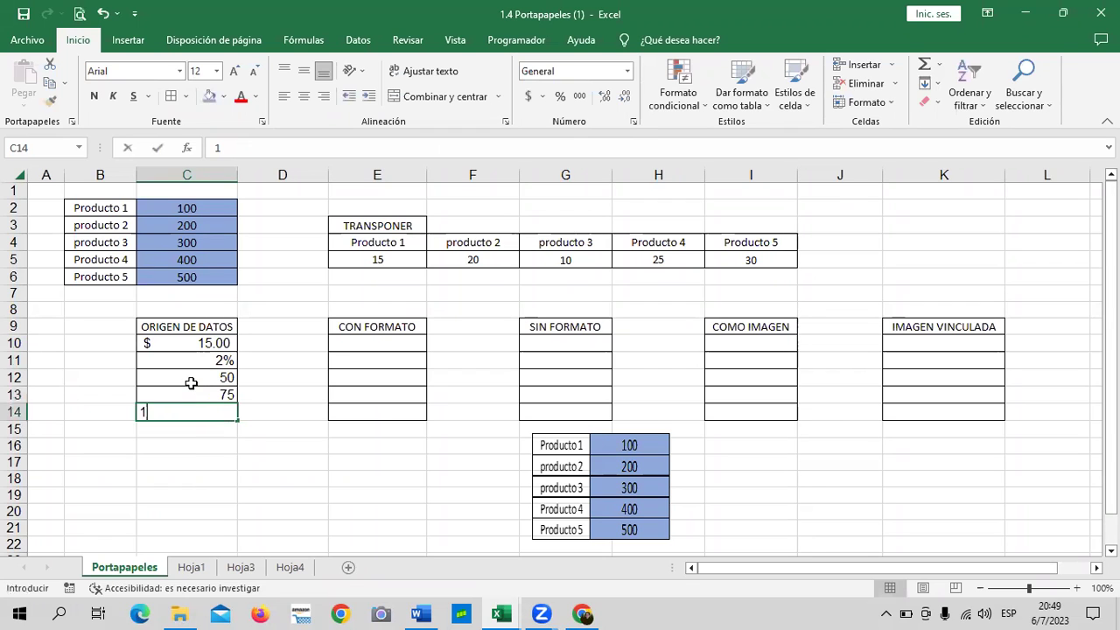
pyautogui.write('00')
pyautogui.press('Return')
# Enlarge the 100 in C14 to 16 pt and make the 75 in C13 bold red.
pyautogui.click(168, 411)
pyautogui.click(232, 71)
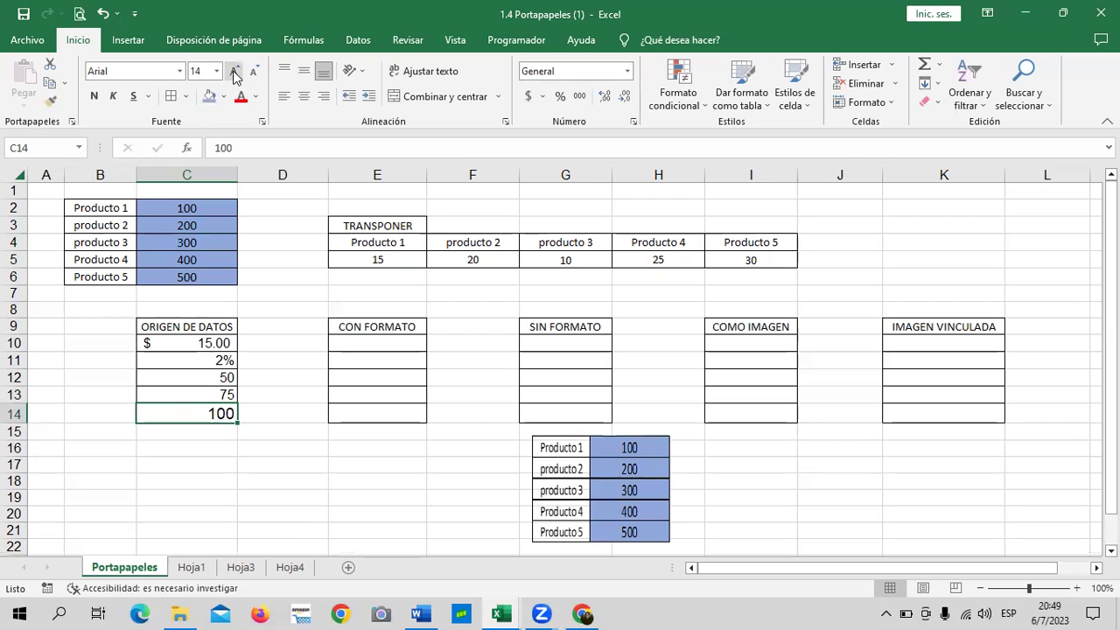
pyautogui.click(233, 71)
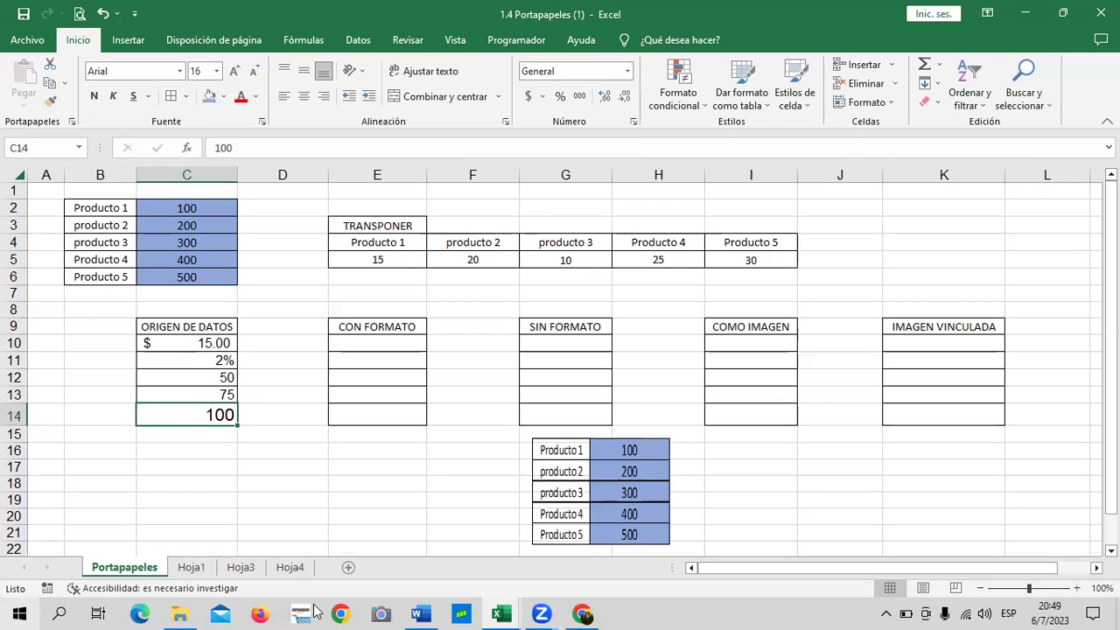
pyautogui.click(220, 393)
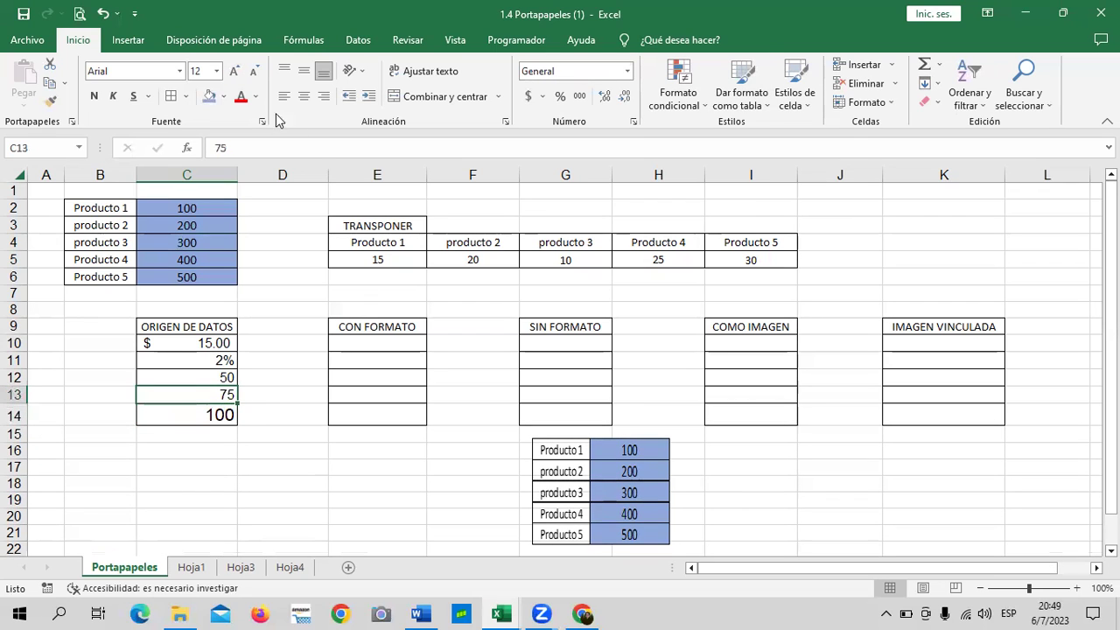
pyautogui.click(240, 97)
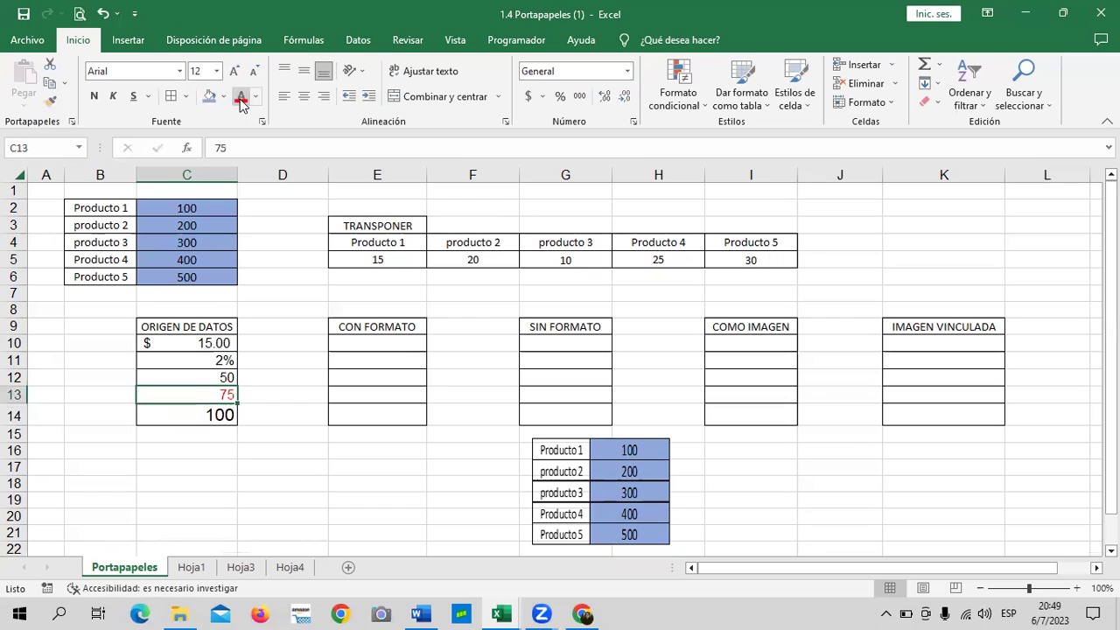
pyautogui.click(96, 96)
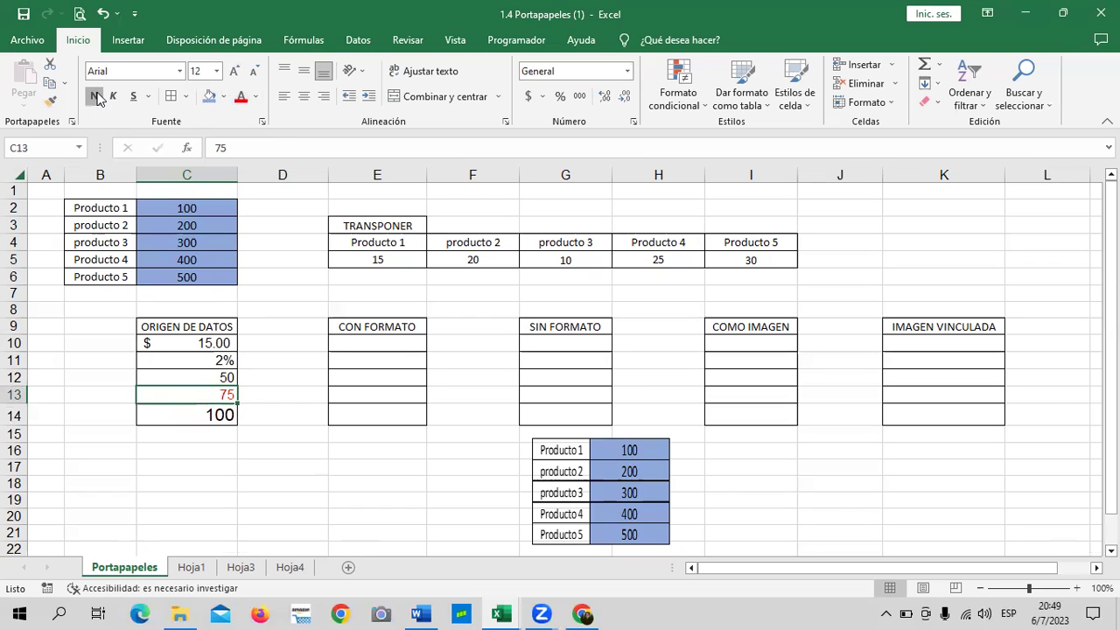
# Format the 50 in C12 as currency ($50.00).
pyautogui.click(189, 374)
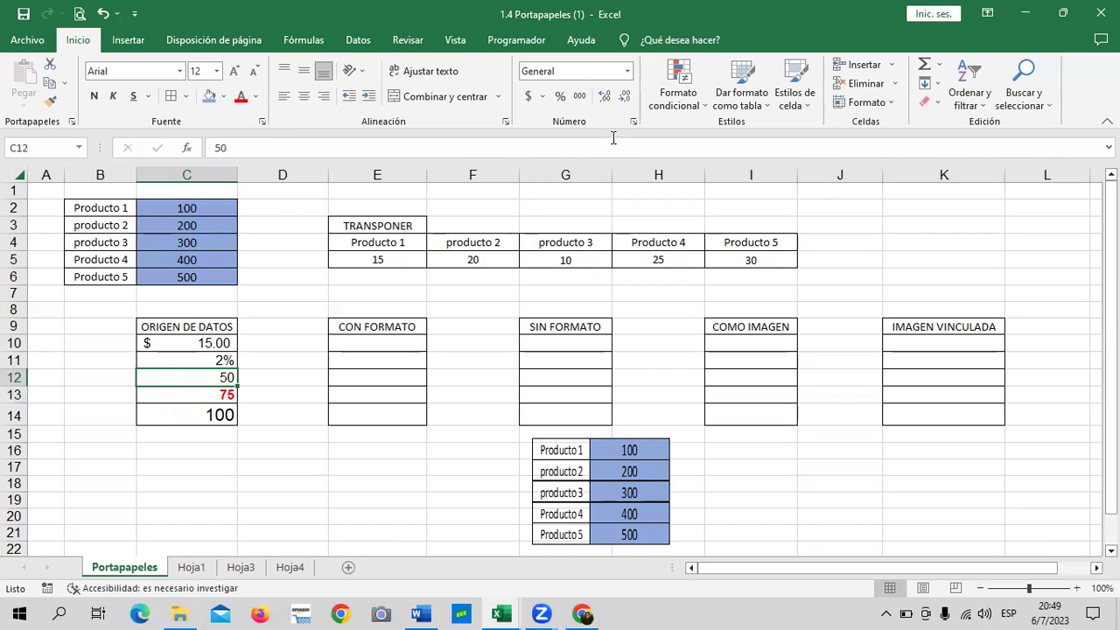
pyautogui.click(627, 74)
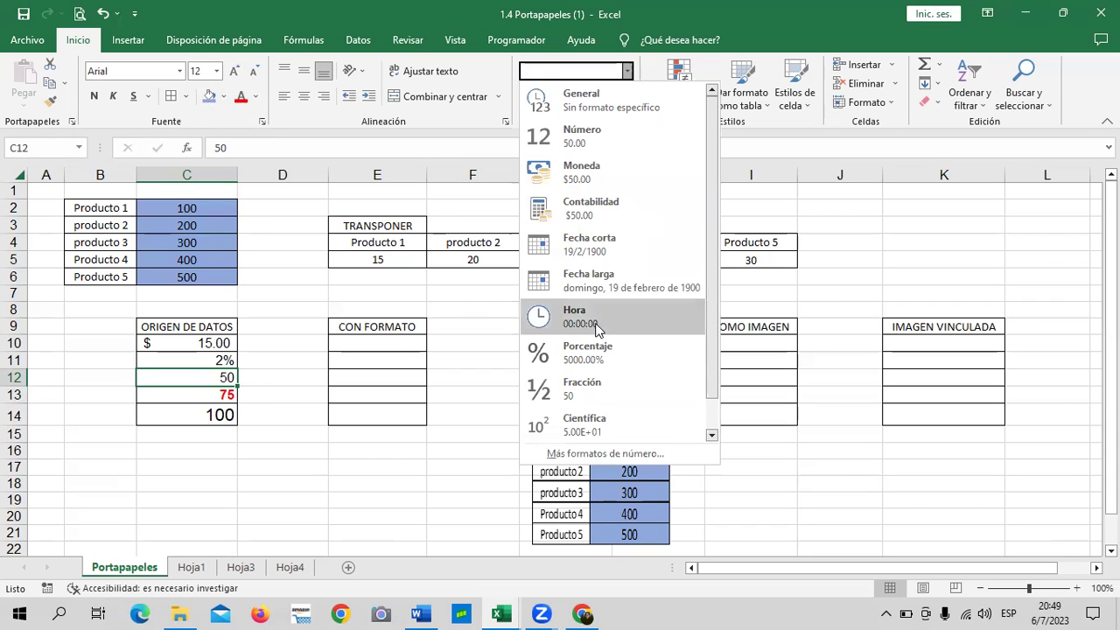
pyautogui.click(619, 172)
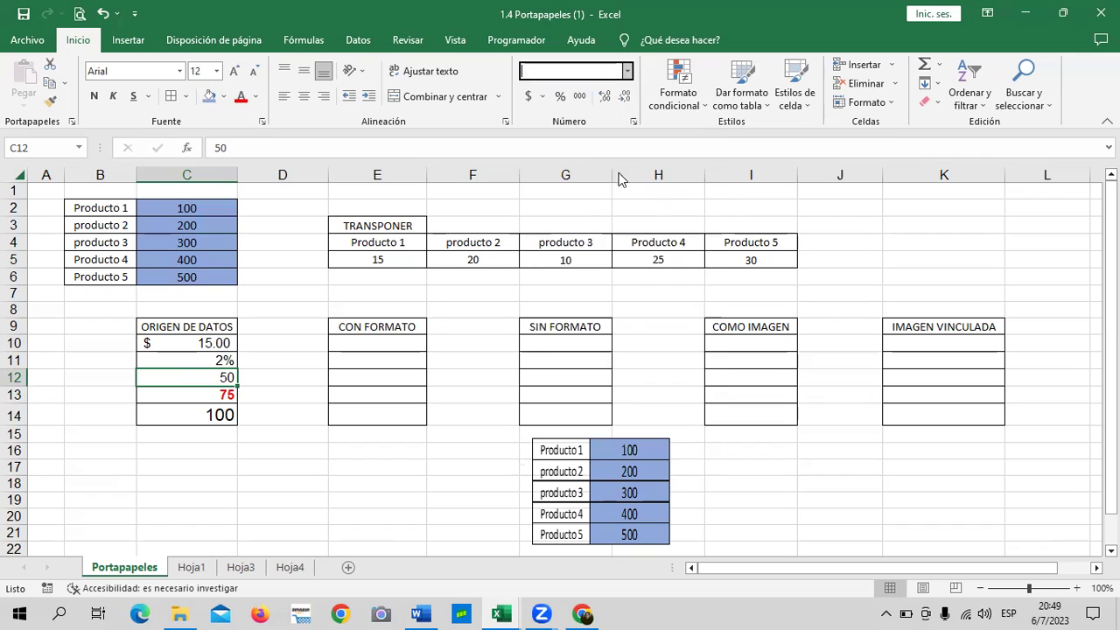
pyautogui.click(308, 497)
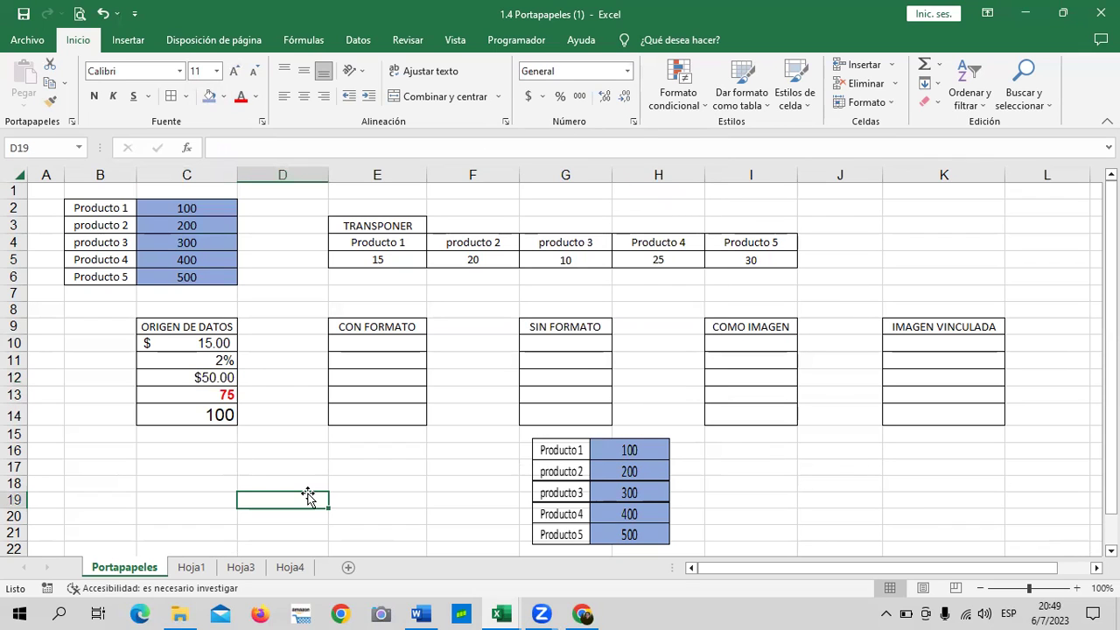
# Give C14 a light-orange fill.
pyautogui.click(175, 408)
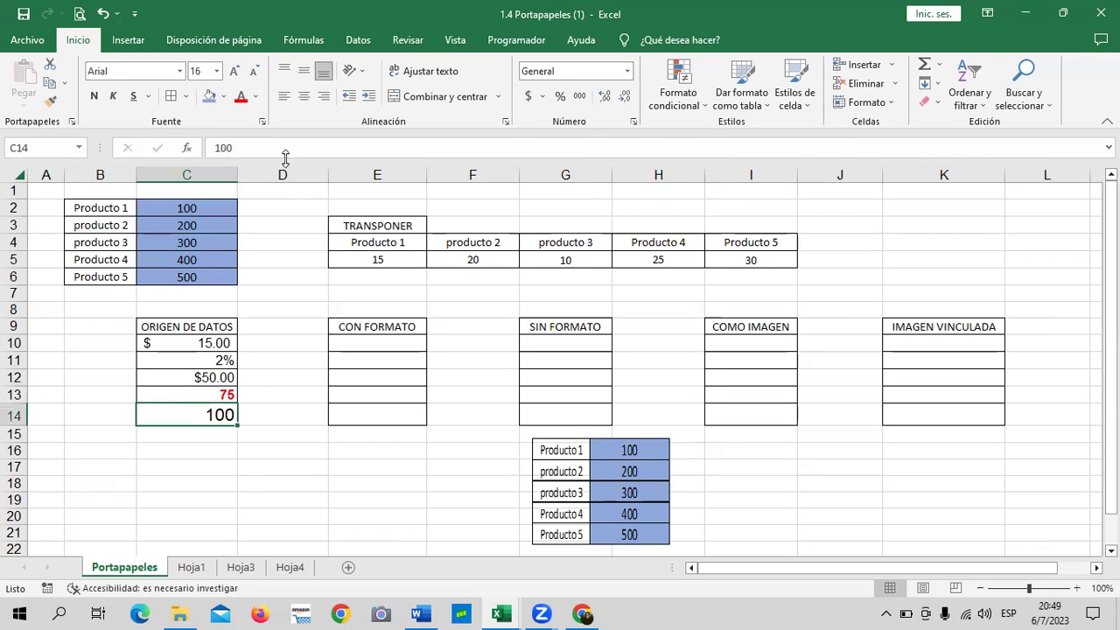
pyautogui.click(224, 98)
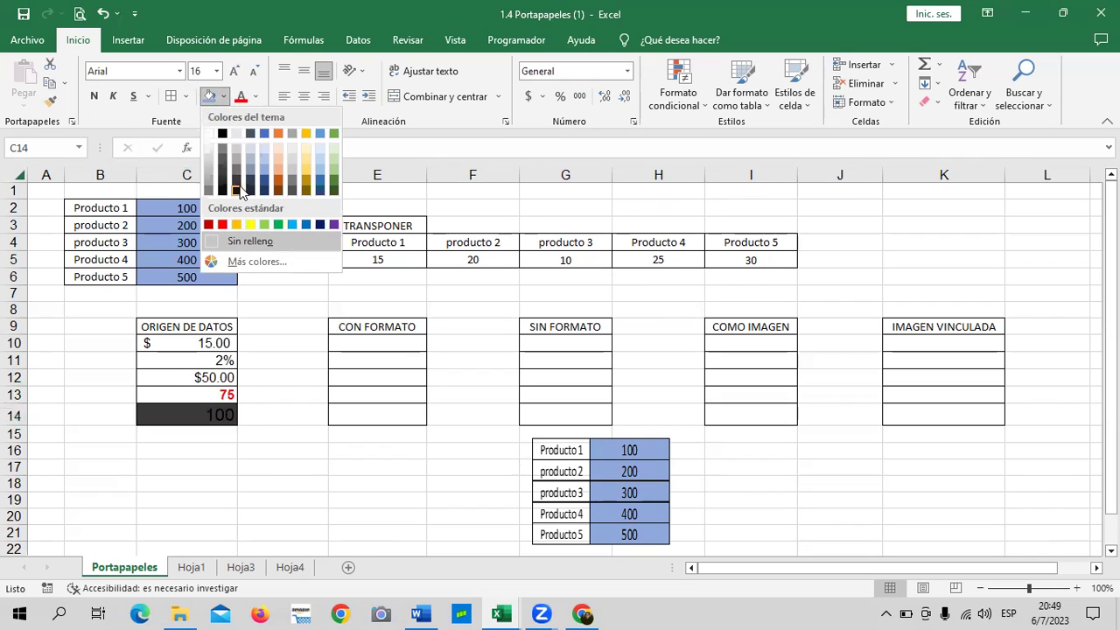
pyautogui.click(280, 168)
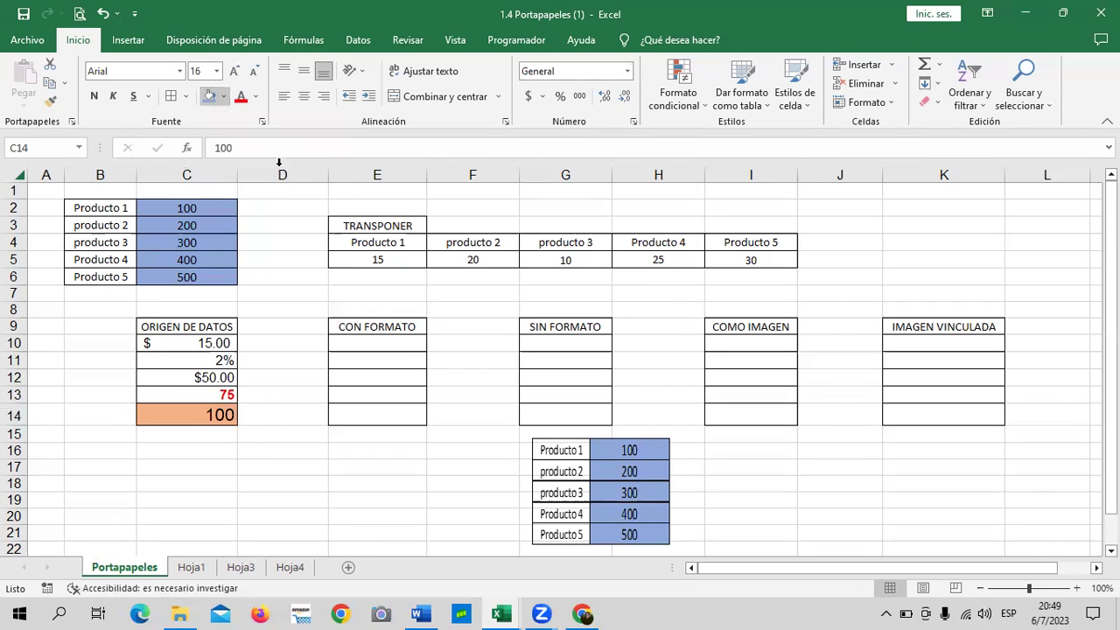
pyautogui.click(271, 499)
pyautogui.click(389, 513)
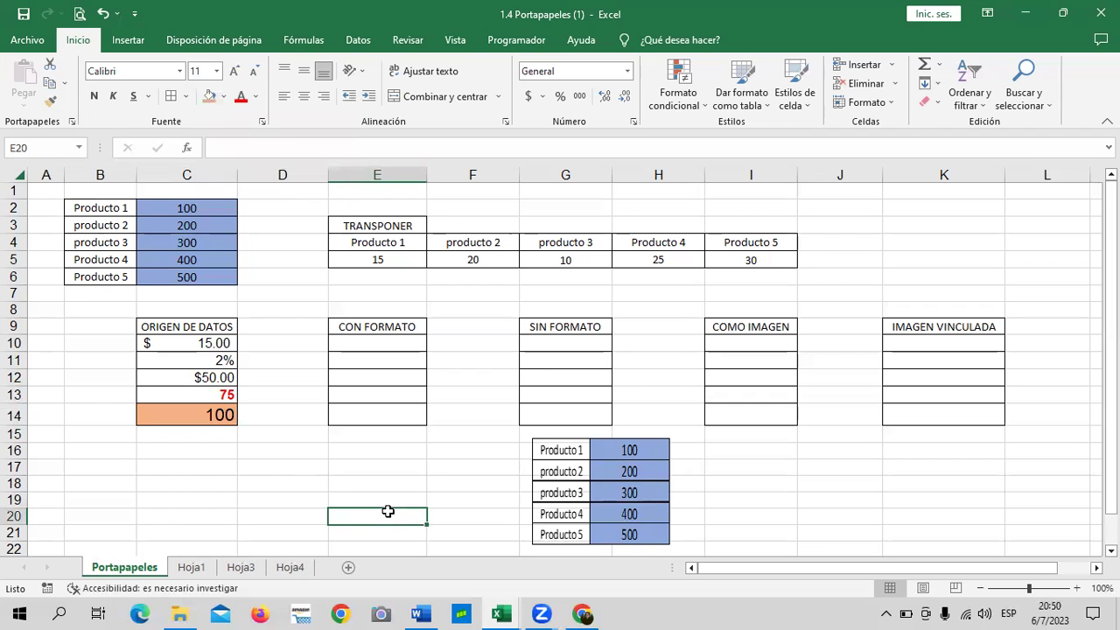
# Copy C10:C14 ($15.00, 2%, 50, 75, 100) to the clipboard with Ctrl+C.
pyautogui.moveTo(218, 342); pyautogui.dragTo(208, 417)
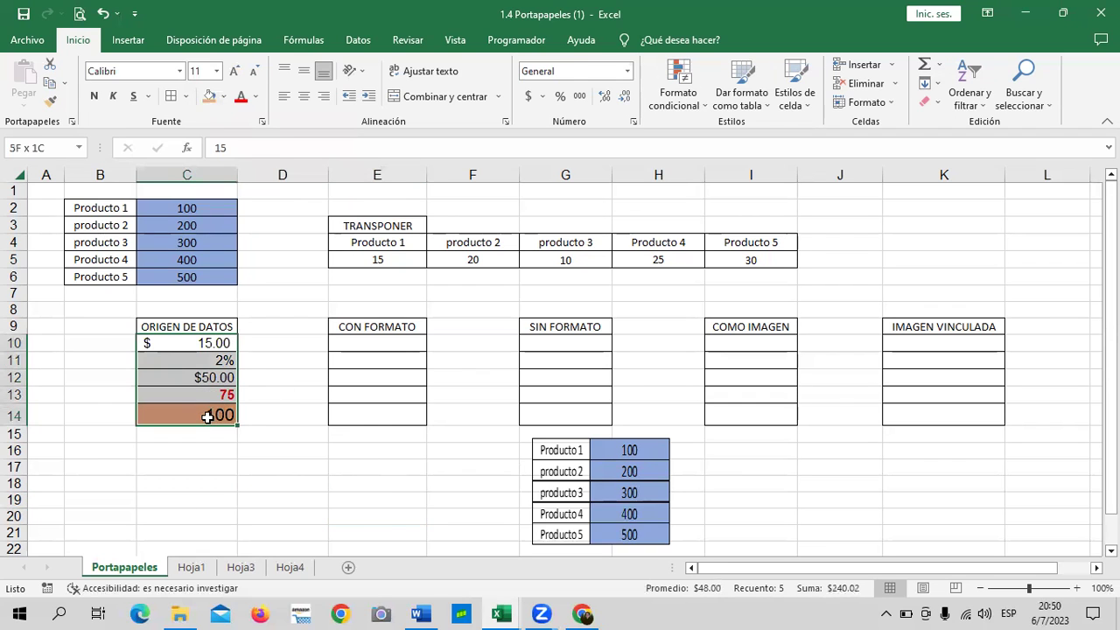
pyautogui.rightClick(196, 361)
pyautogui.click(276, 251)
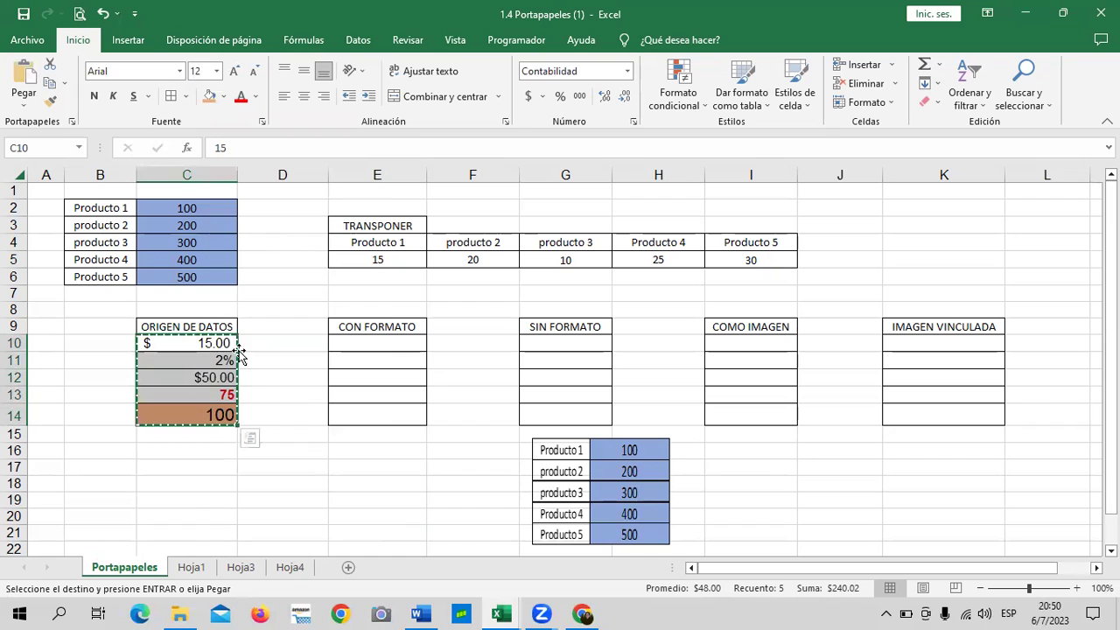
pyautogui.press('Escape')
pyautogui.click(267, 417)
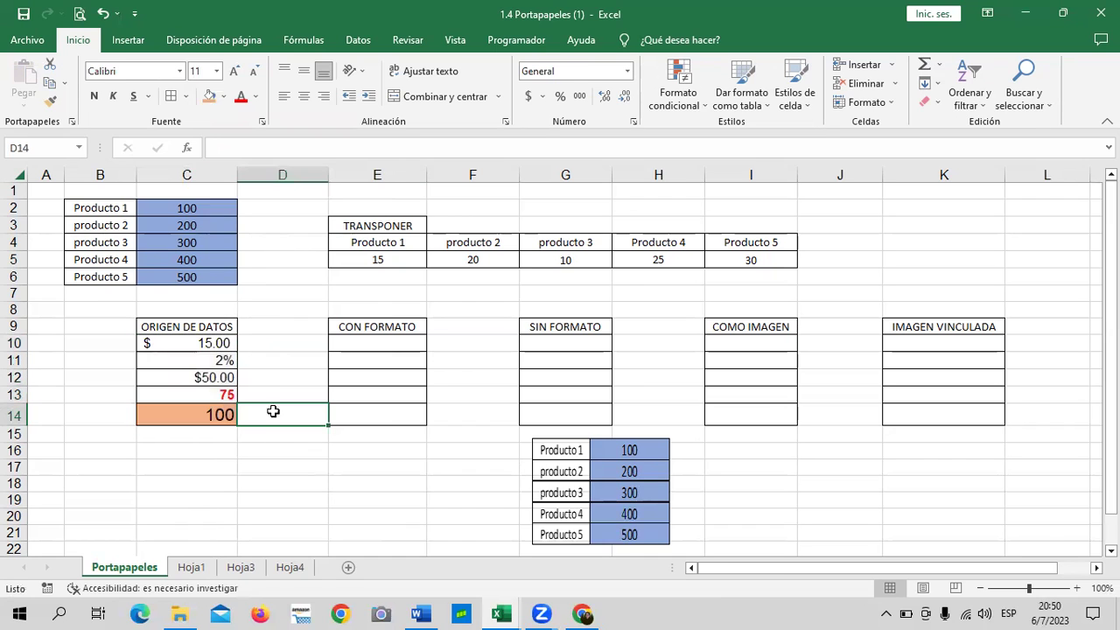
pyautogui.click(220, 343)
pyautogui.press('Down')
pyautogui.press('Down')
pyautogui.press('Down')
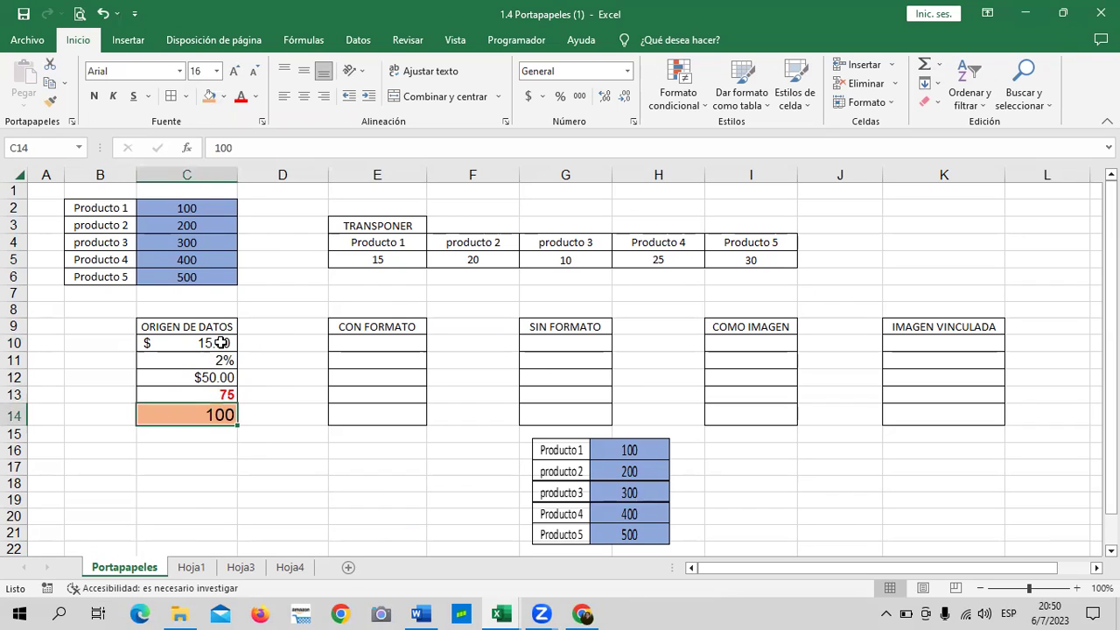
pyautogui.hotkey('shift', 'Up')
pyautogui.hotkey('shift', 'Up')
pyautogui.hotkey('shift', 'Up')
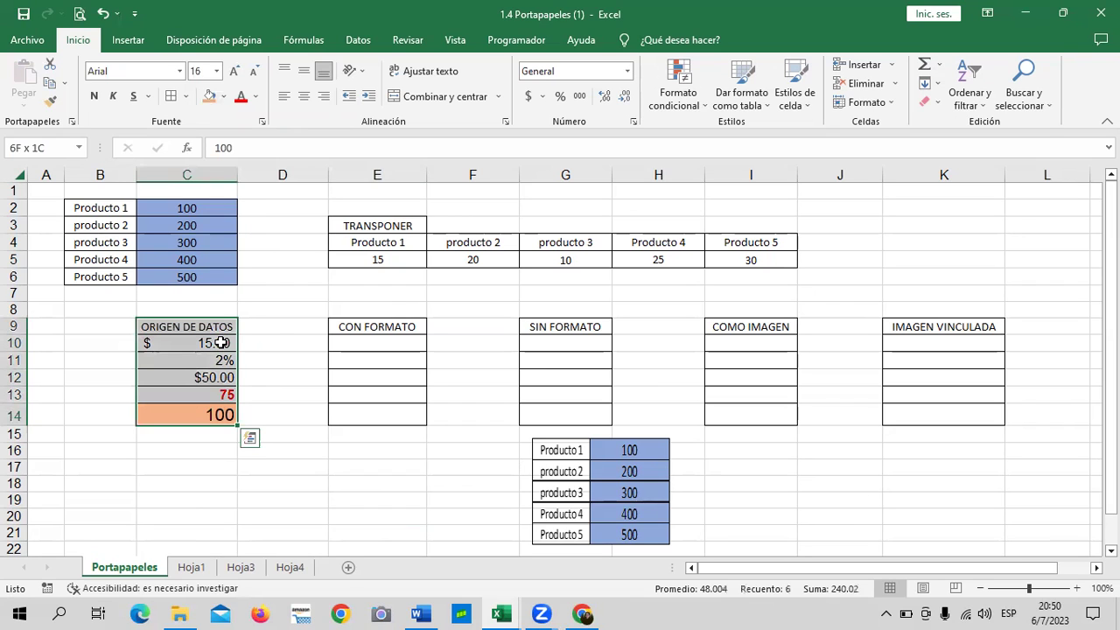
pyautogui.click(219, 343)
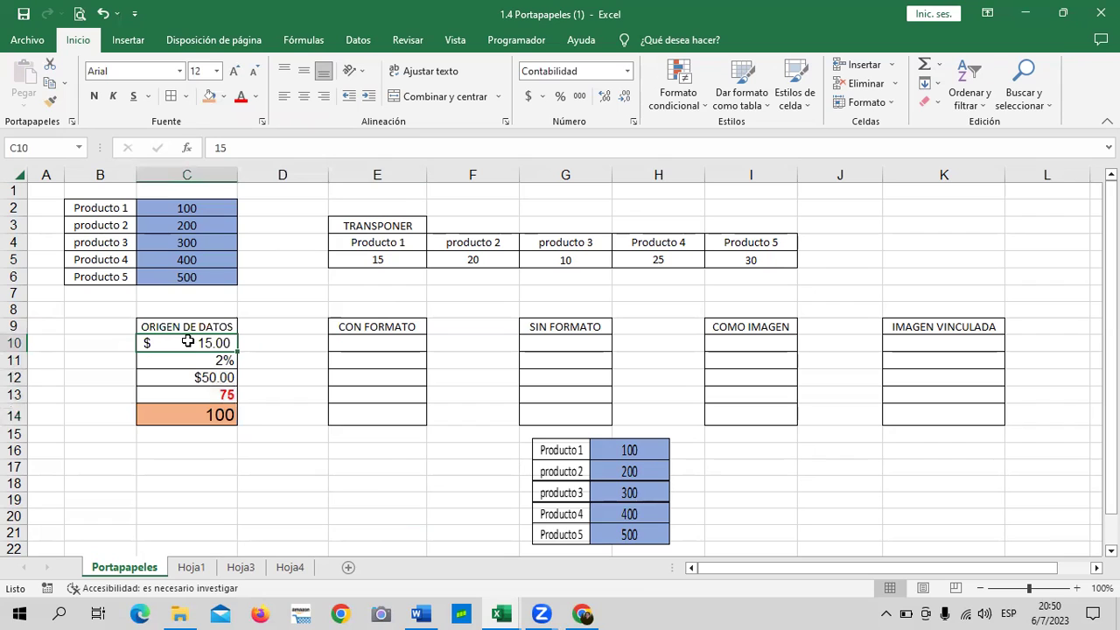
pyautogui.hotkey('shift', 'Down')
pyautogui.hotkey('shift', 'Down')
pyautogui.hotkey('shift', 'Down')
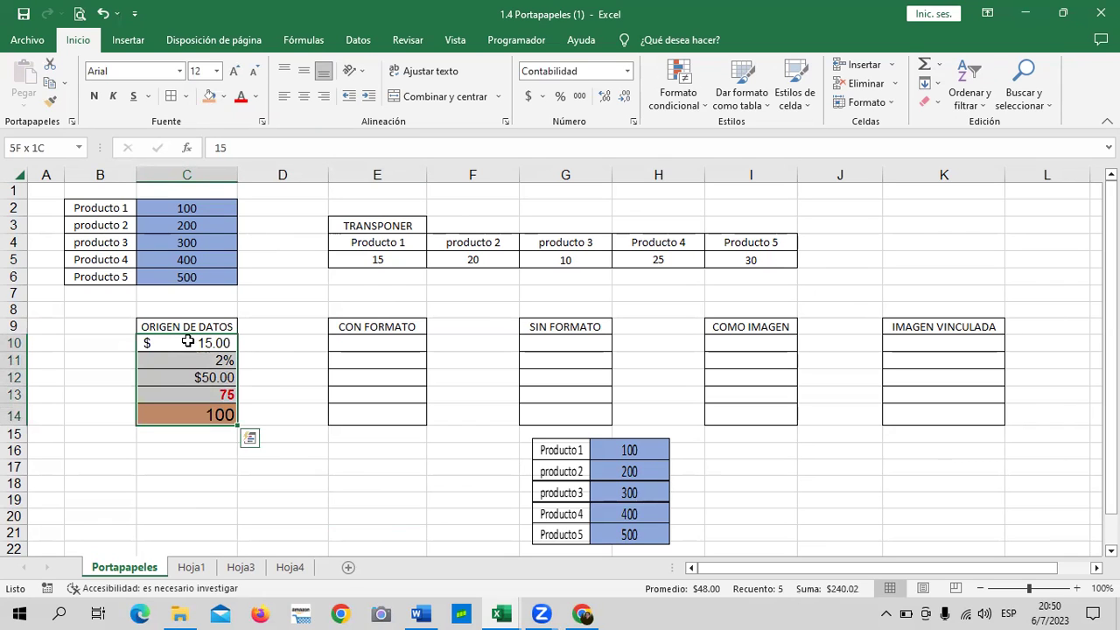
pyautogui.hotkey('ctrl', 'c')
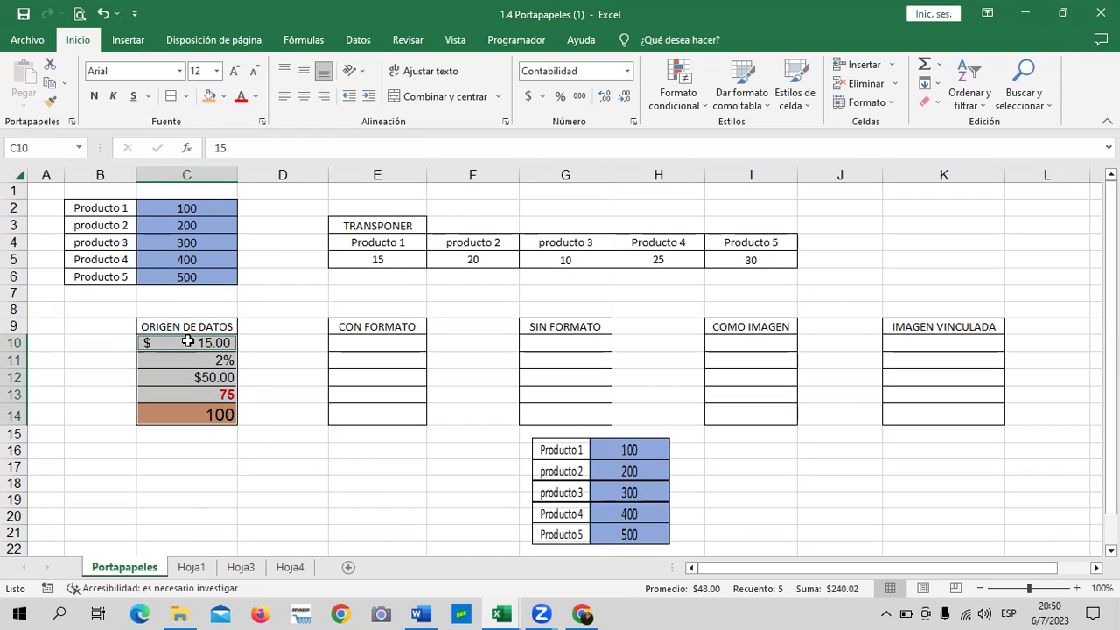
# Dismiss the multiple-selection warning and recopy C10:C14.
pyautogui.keyDown('ctrl'); pyautogui.click(187, 341); pyautogui.keyUp('ctrl')
pyautogui.hotkey('ctrl', 'c')
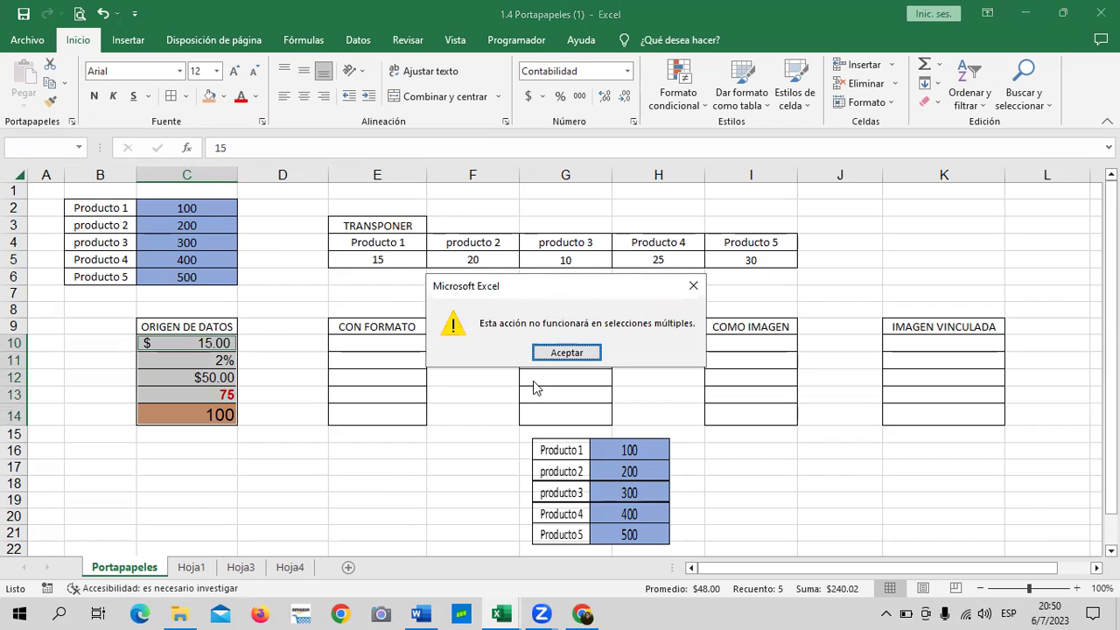
pyautogui.click(565, 352)
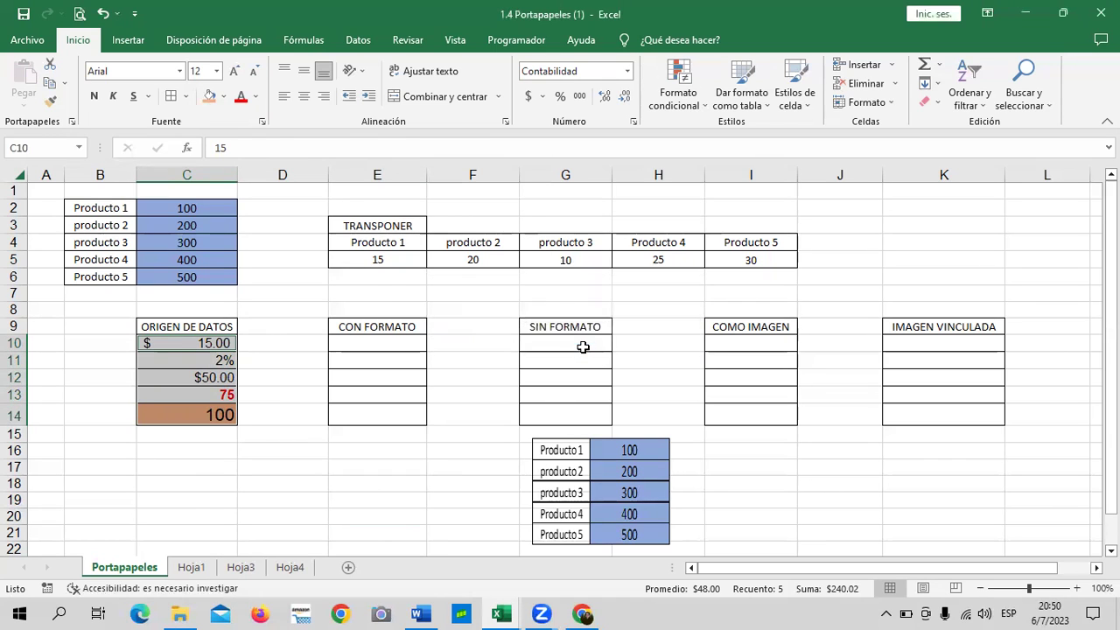
pyautogui.click(262, 393)
pyautogui.moveTo(218, 343); pyautogui.dragTo(217, 414)
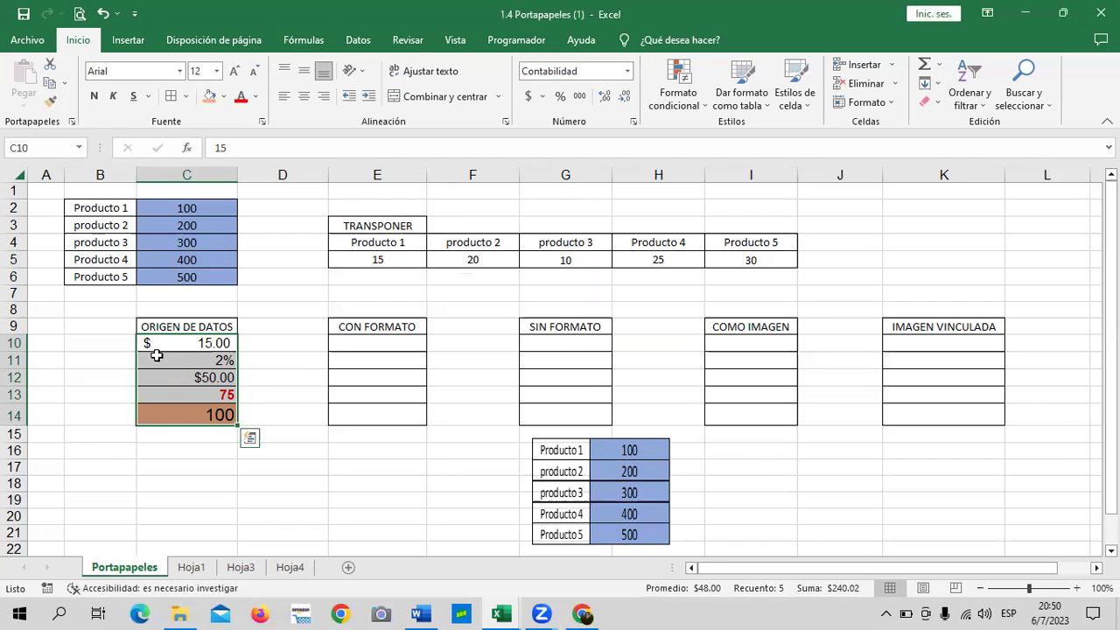
pyautogui.rightClick(157, 356)
pyautogui.click(233, 252)
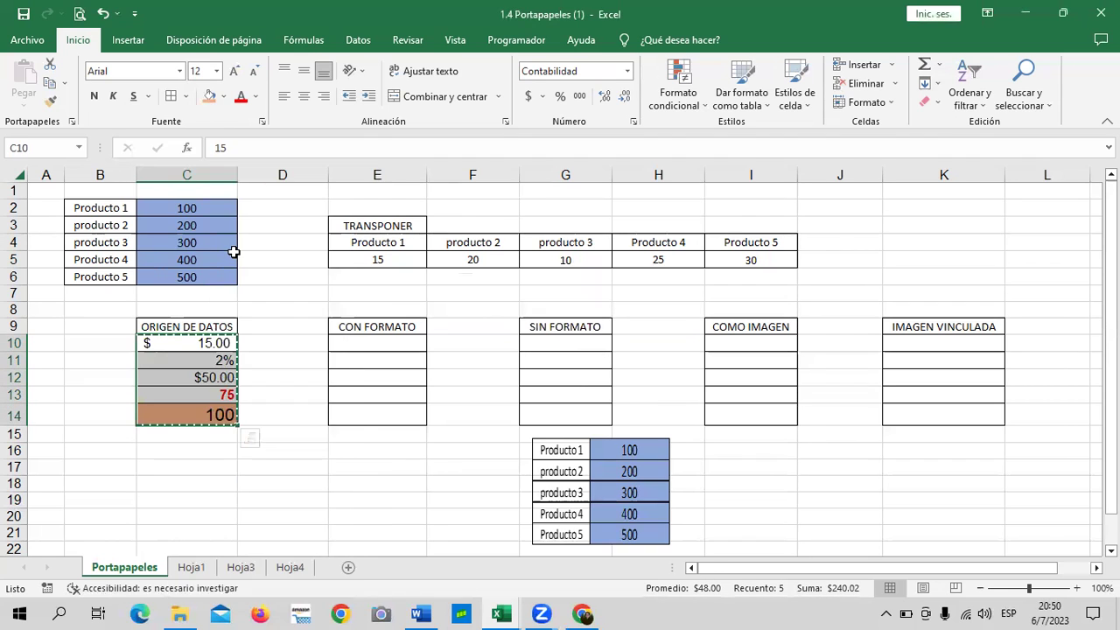
# Paste the values with their formatting into E10:E14 under CON FORMATO.
pyautogui.click(368, 345)
pyautogui.rightClick(369, 346)
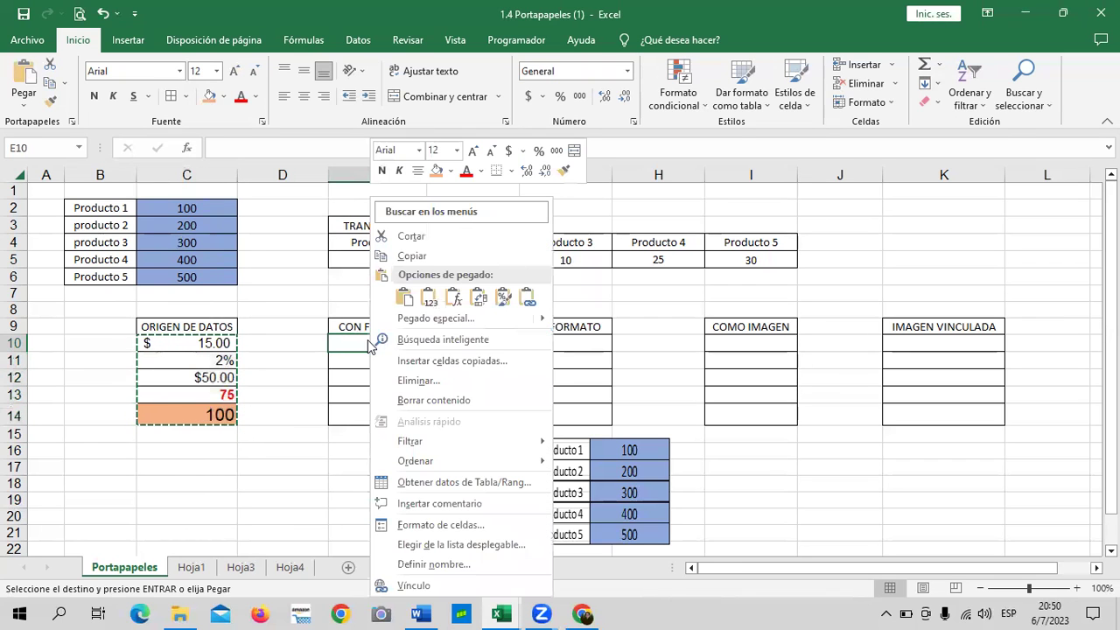
pyautogui.click(404, 299)
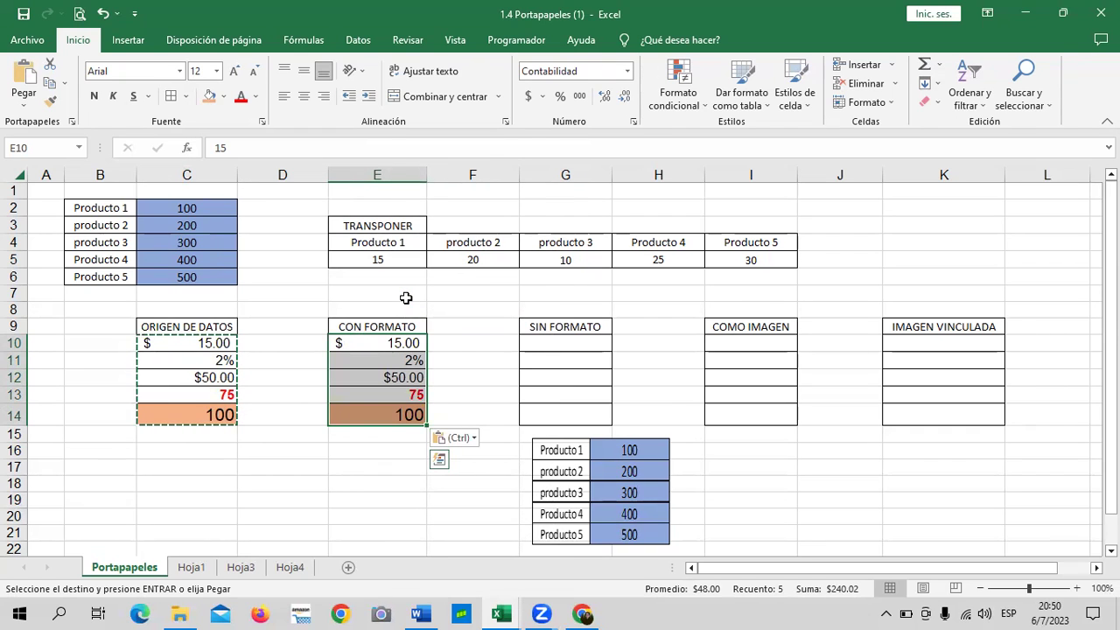
# Paste values only into G10:G14 and drag the product picture down the sheet.
pyautogui.click(569, 342)
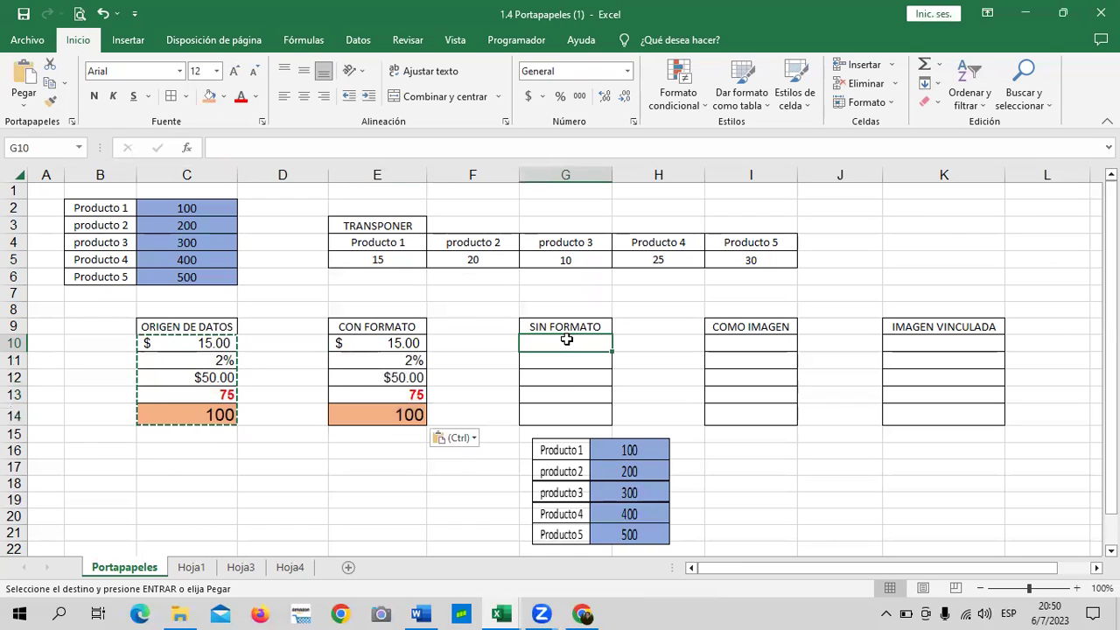
pyautogui.rightClick(566, 341)
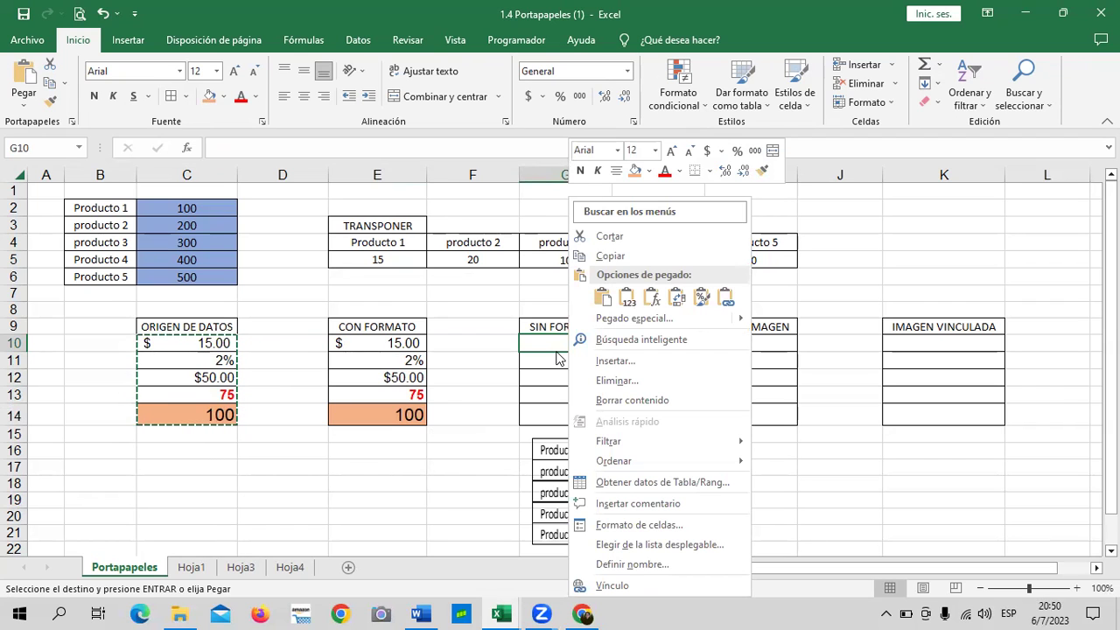
pyautogui.click(627, 297)
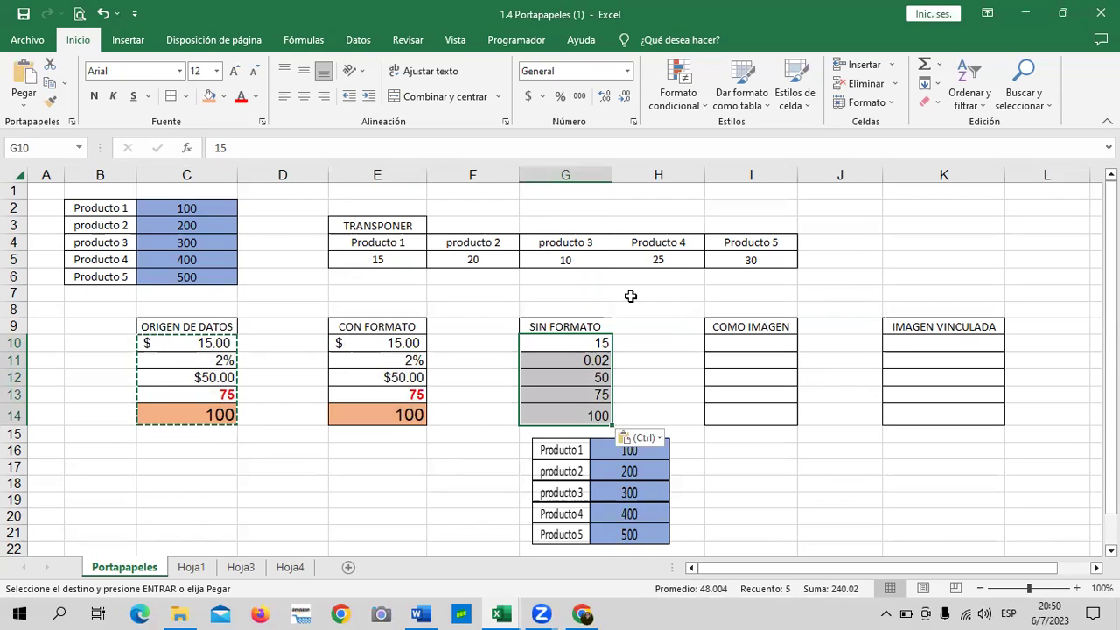
pyautogui.press('Escape')
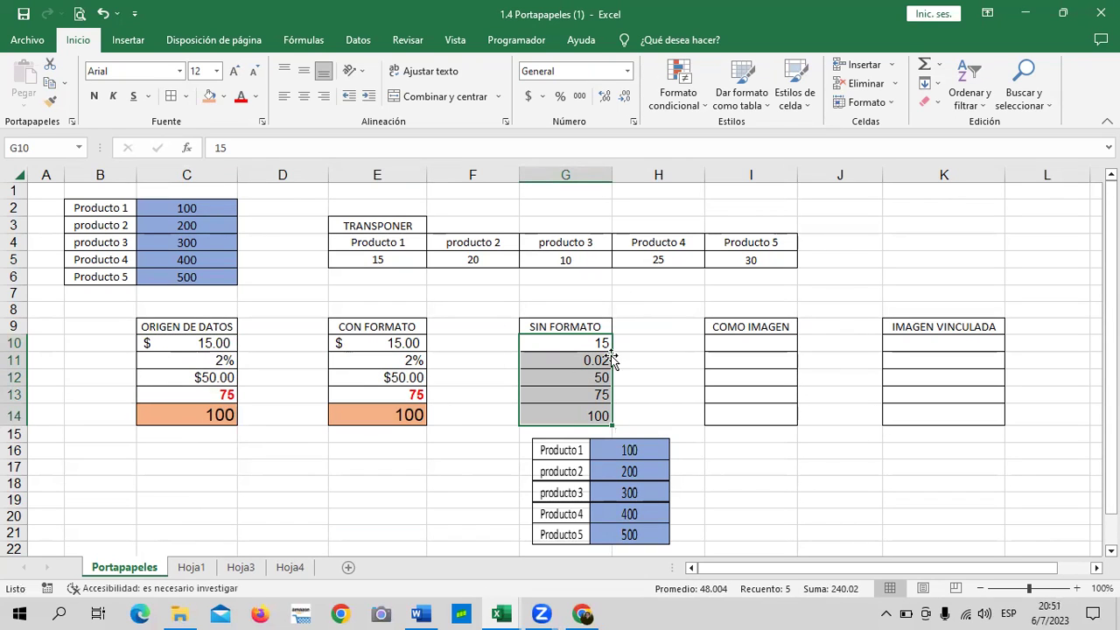
pyautogui.moveTo(607, 456)
pyautogui.mouseDown()
pyautogui.moveTo(607, 533)
pyautogui.moveTo(488, 496)
pyautogui.mouseUp()
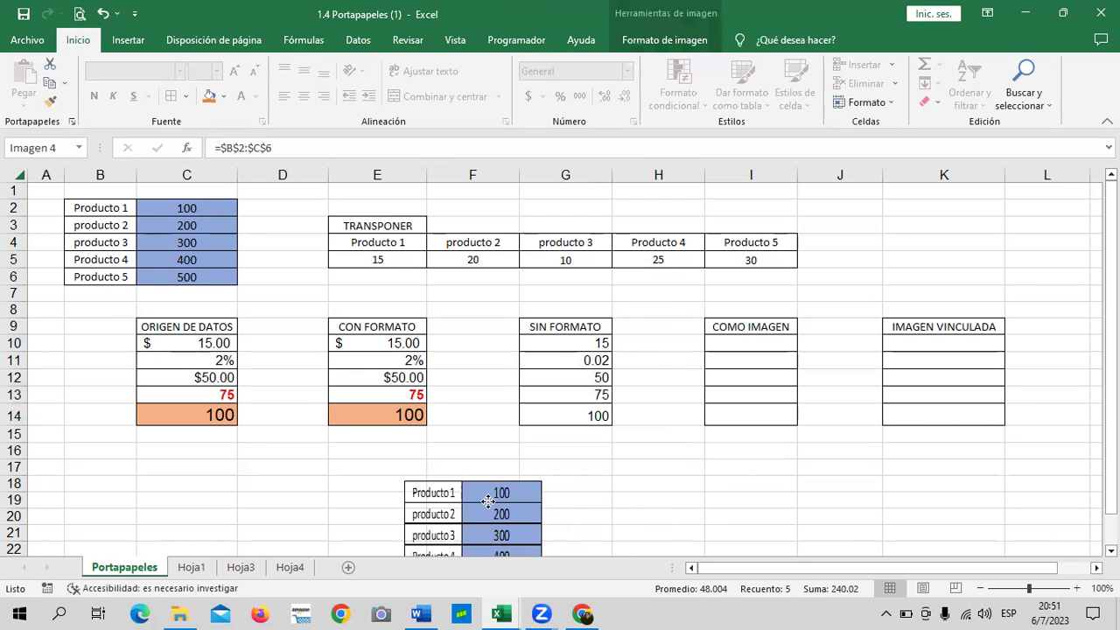
pyautogui.click(676, 515)
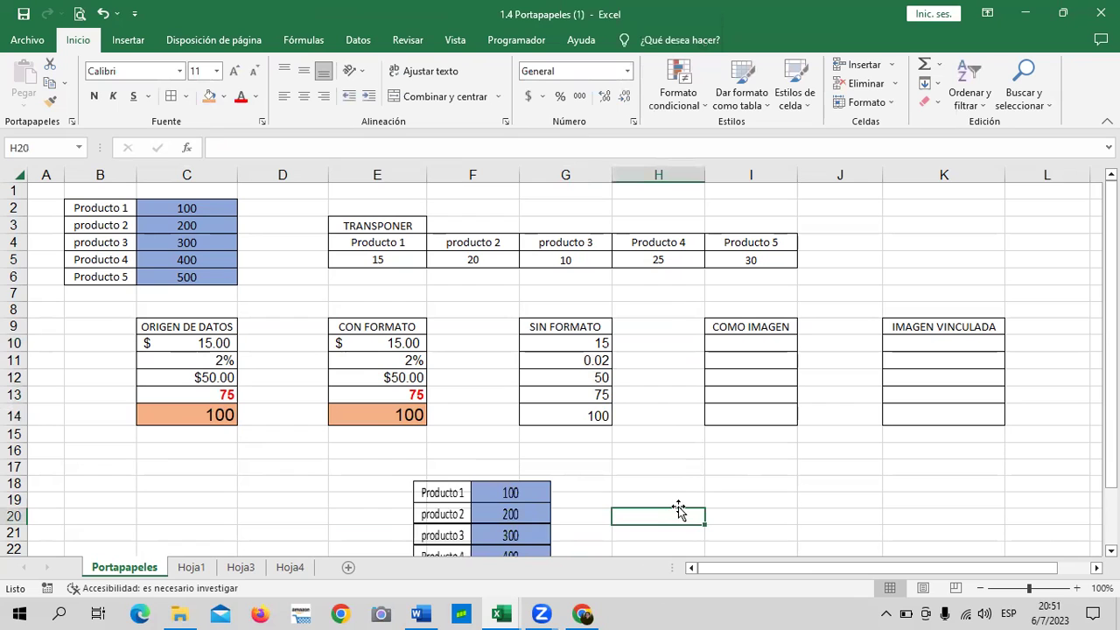
pyautogui.click(600, 342)
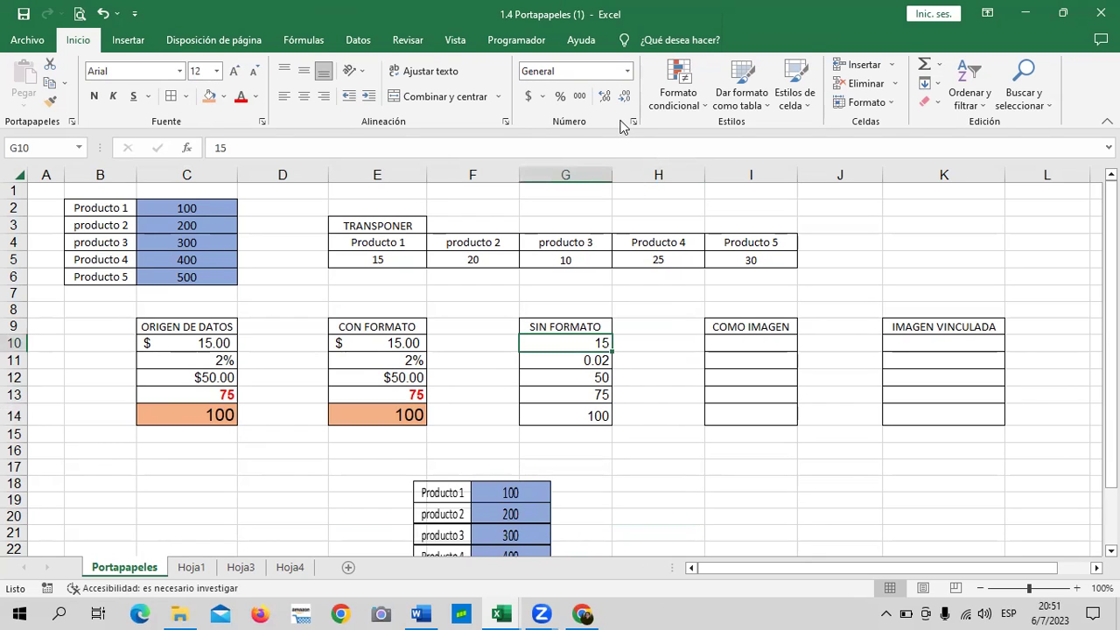
pyautogui.click(187, 343)
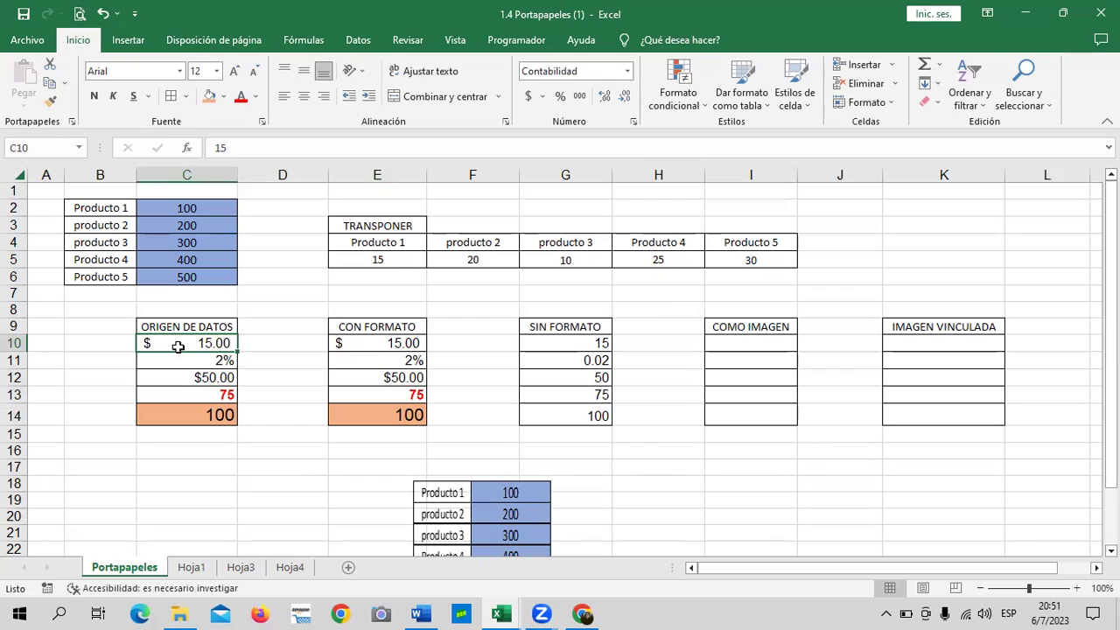
pyautogui.click(579, 342)
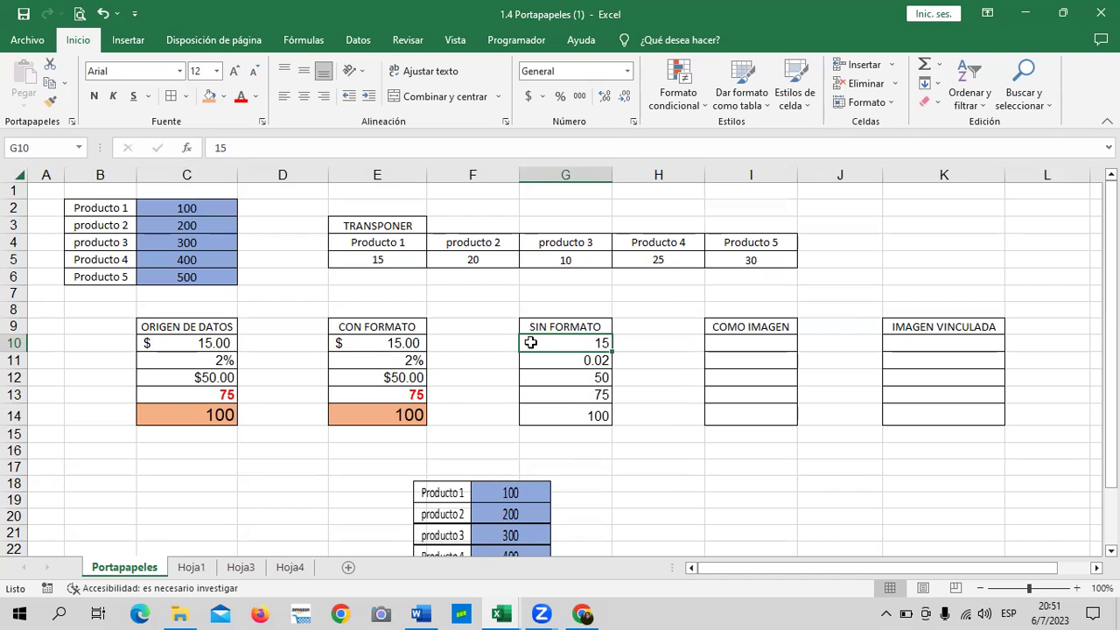
pyautogui.click(204, 358)
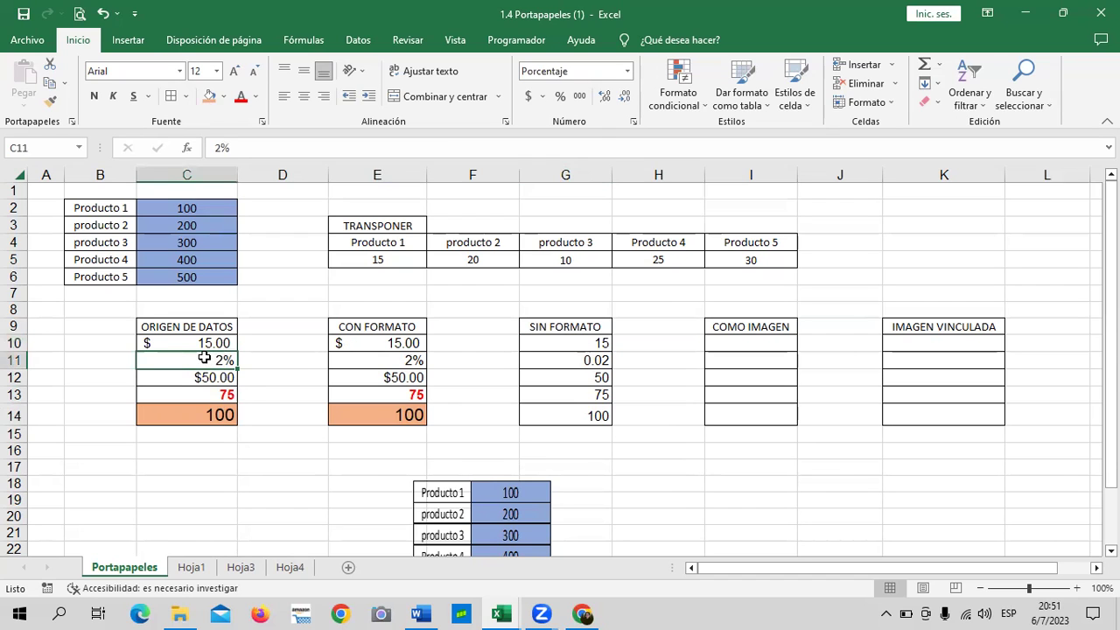
pyautogui.click(598, 361)
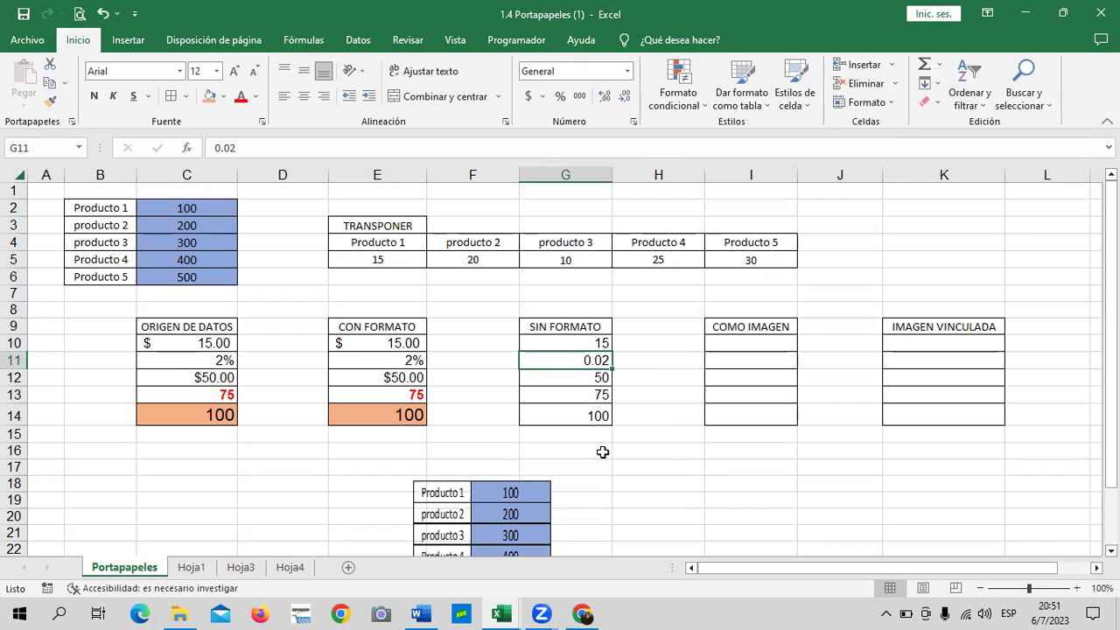
pyautogui.click(580, 394)
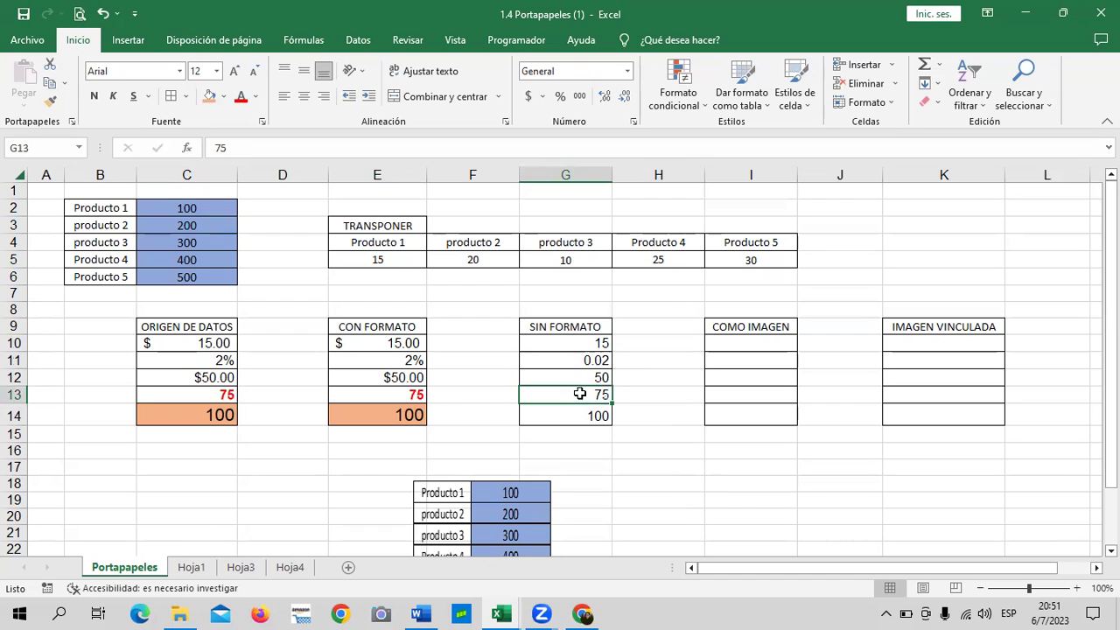
pyautogui.click(210, 394)
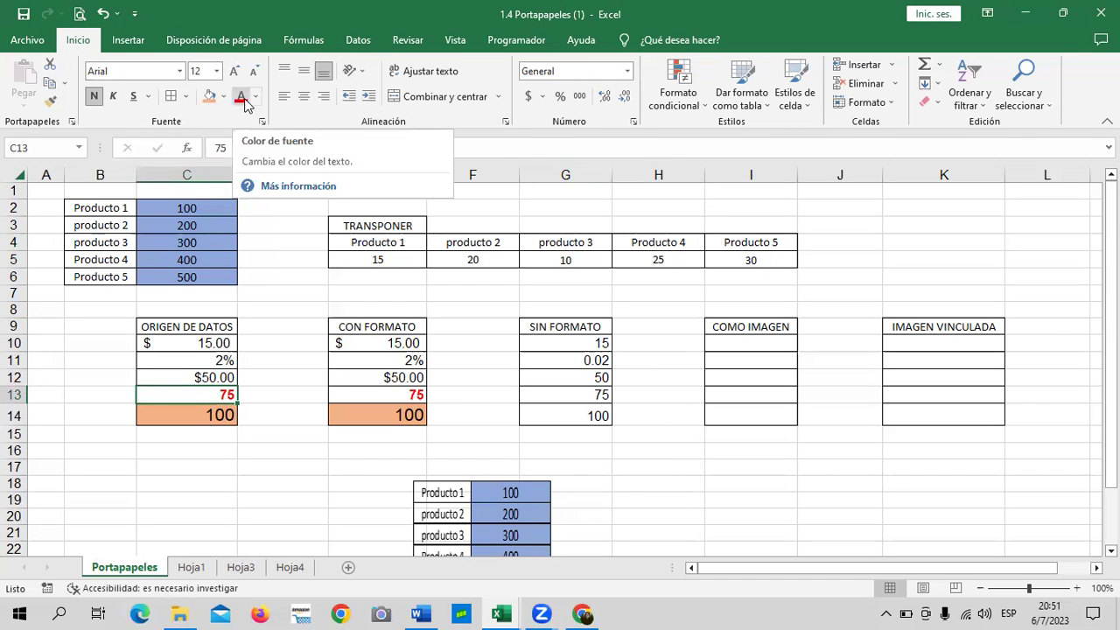
# Compare the plain 100 in G14 with the orange-filled 100 in C14.
pyautogui.click(590, 409)
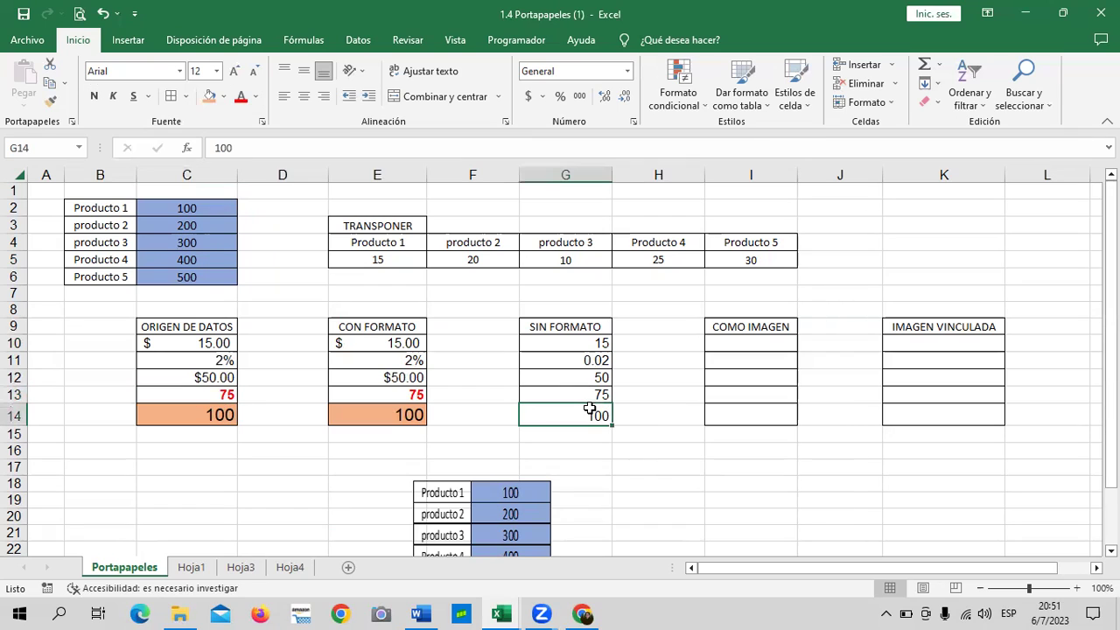
pyautogui.click(181, 411)
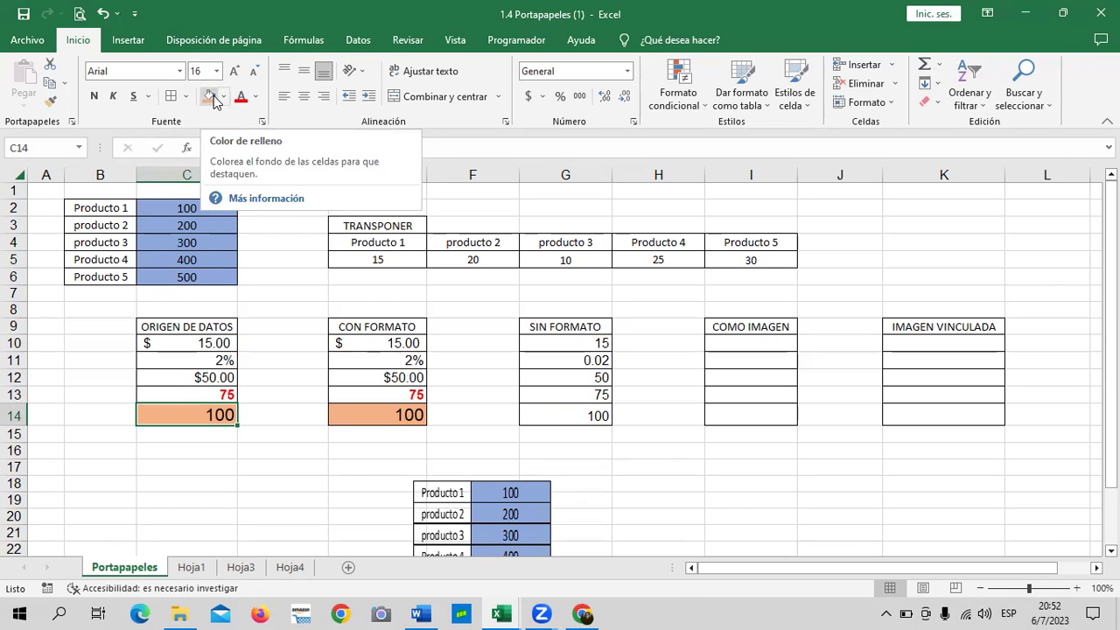
pyautogui.click(562, 408)
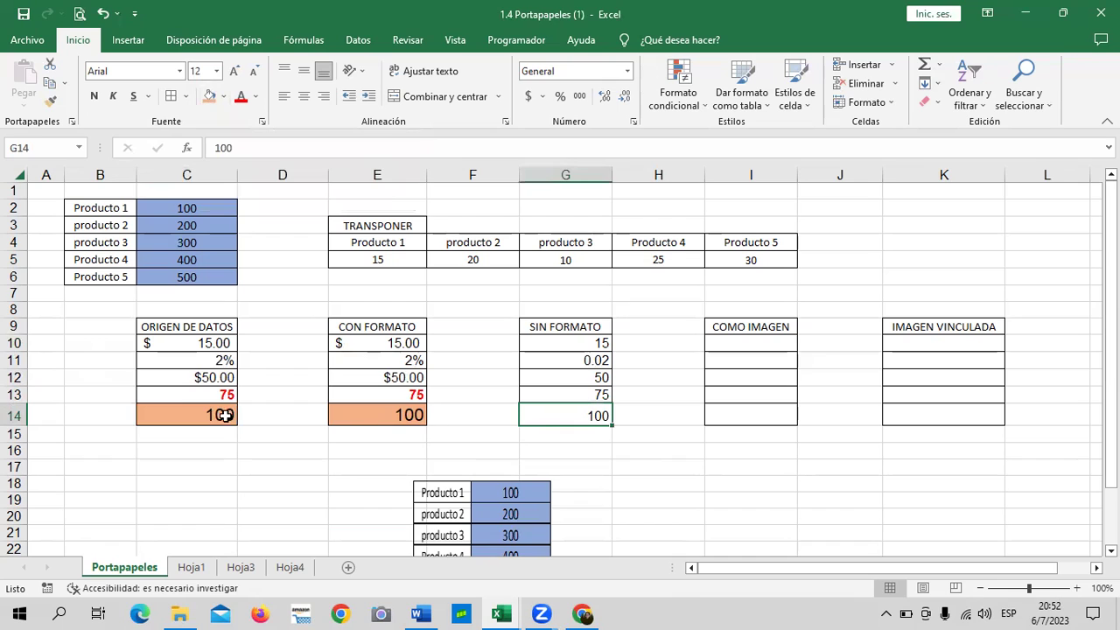
pyautogui.click(198, 409)
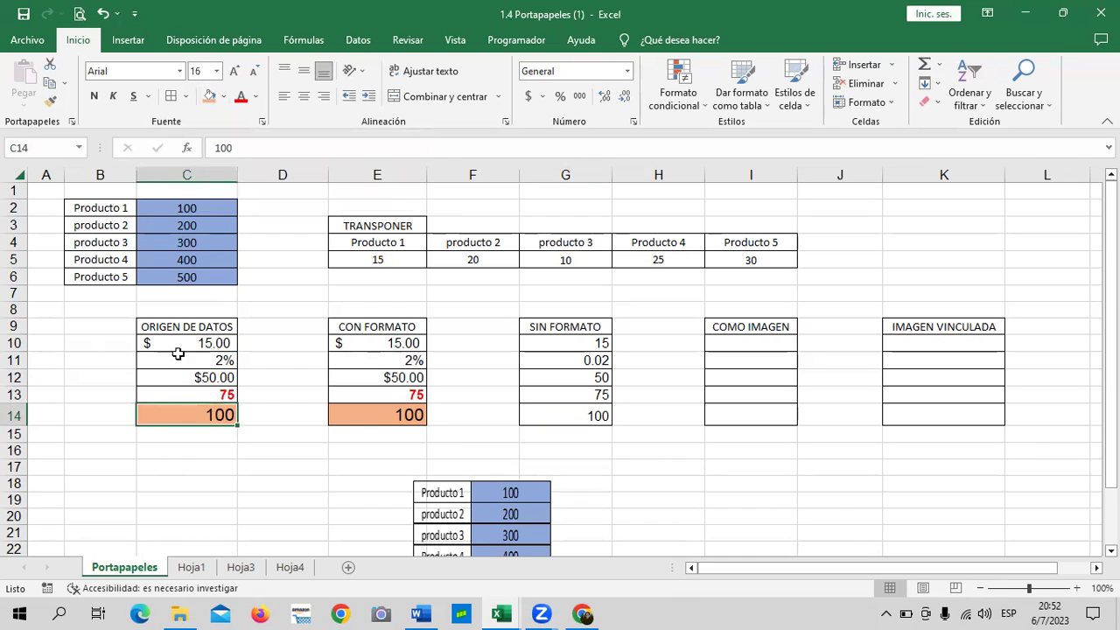
pyautogui.click(565, 416)
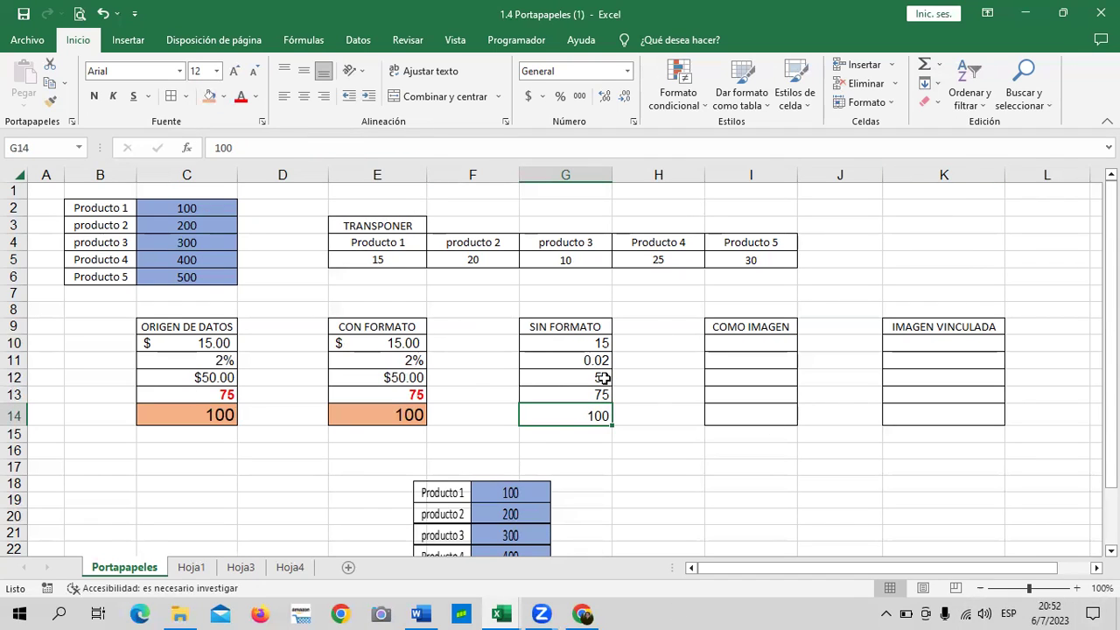
# Copy the ORIGEN DE DATOS block C9:C14, header included.
pyautogui.moveTo(183, 329); pyautogui.dragTo(184, 408)
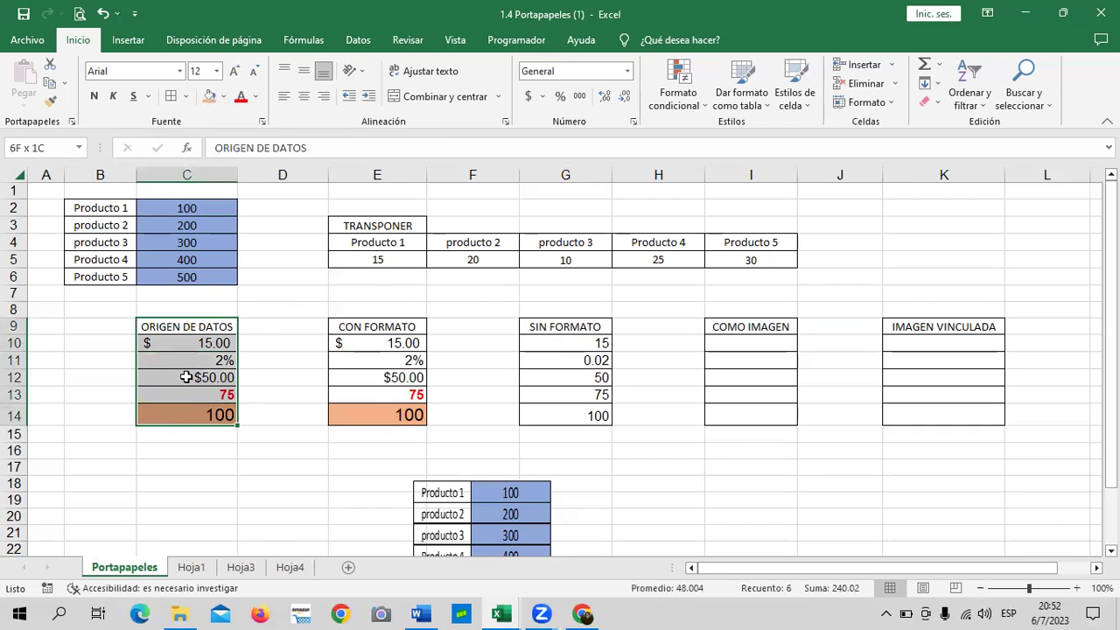
pyautogui.rightClick(186, 376)
pyautogui.click(235, 256)
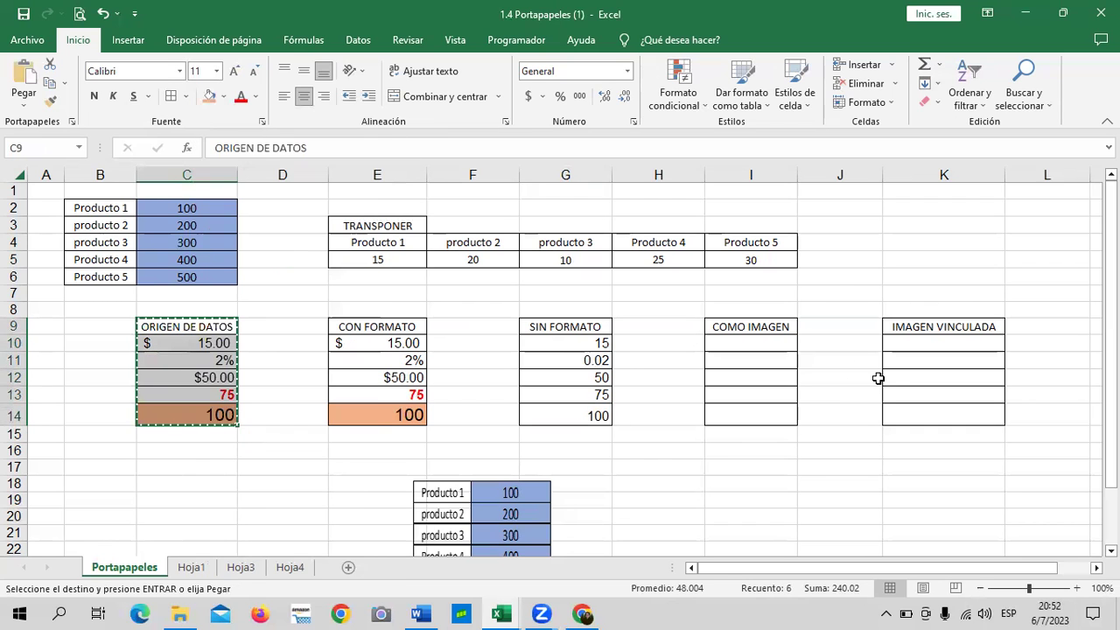
# Trial-paste the block into I10 under COMO IMAGEN, then undo it.
pyautogui.click(771, 342)
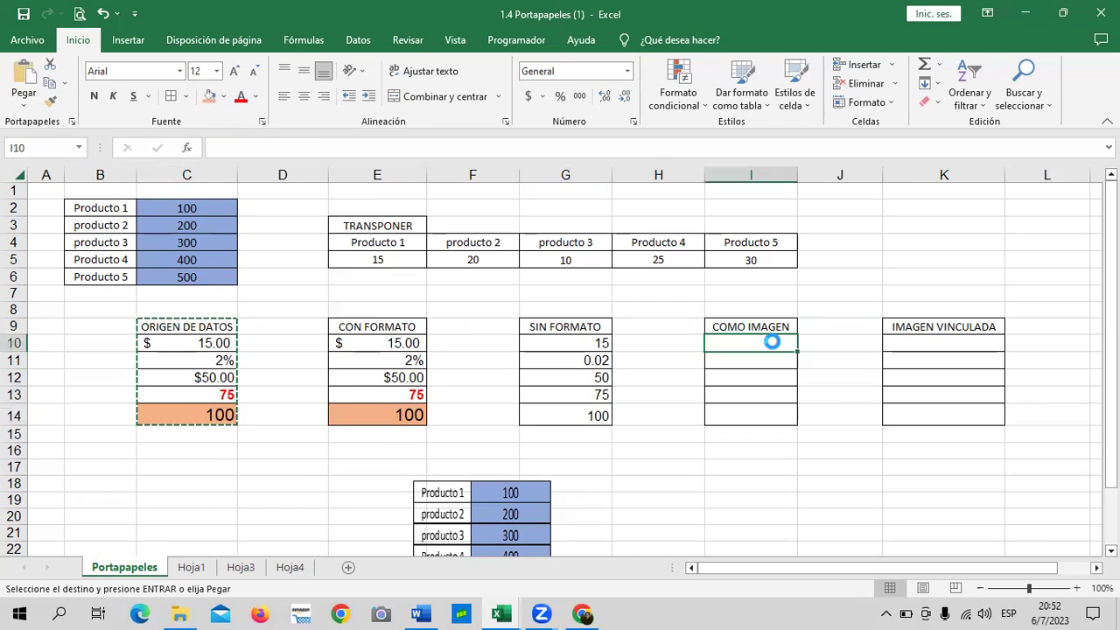
pyautogui.hotkey('ctrl', 'v')
pyautogui.moveTo(757, 391); pyautogui.dragTo(756, 382)
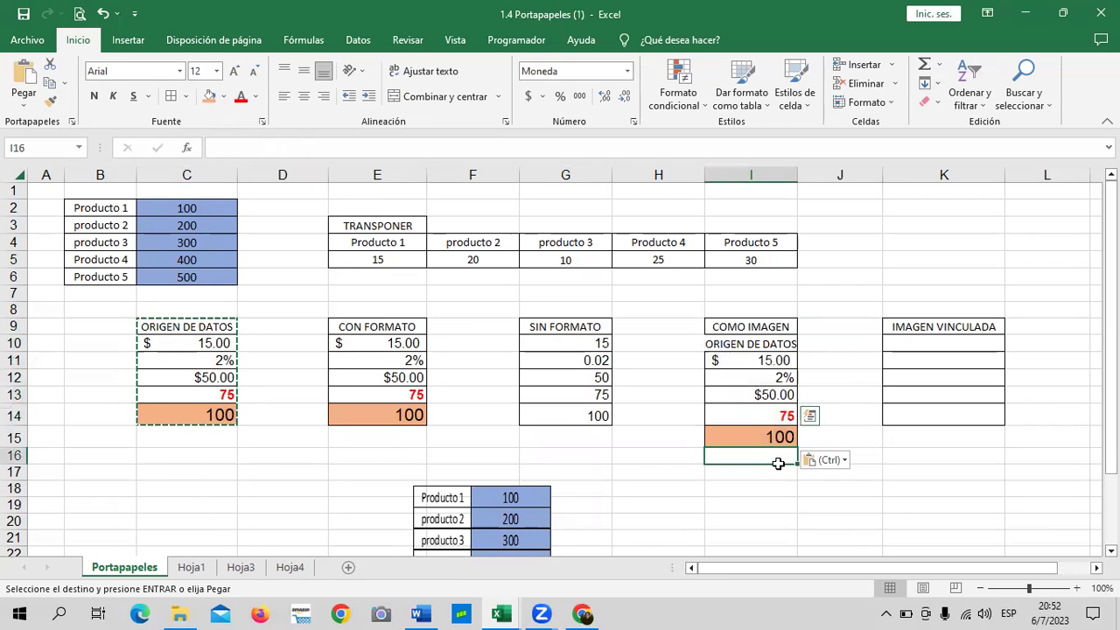
pyautogui.click(770, 377)
pyautogui.click(734, 346)
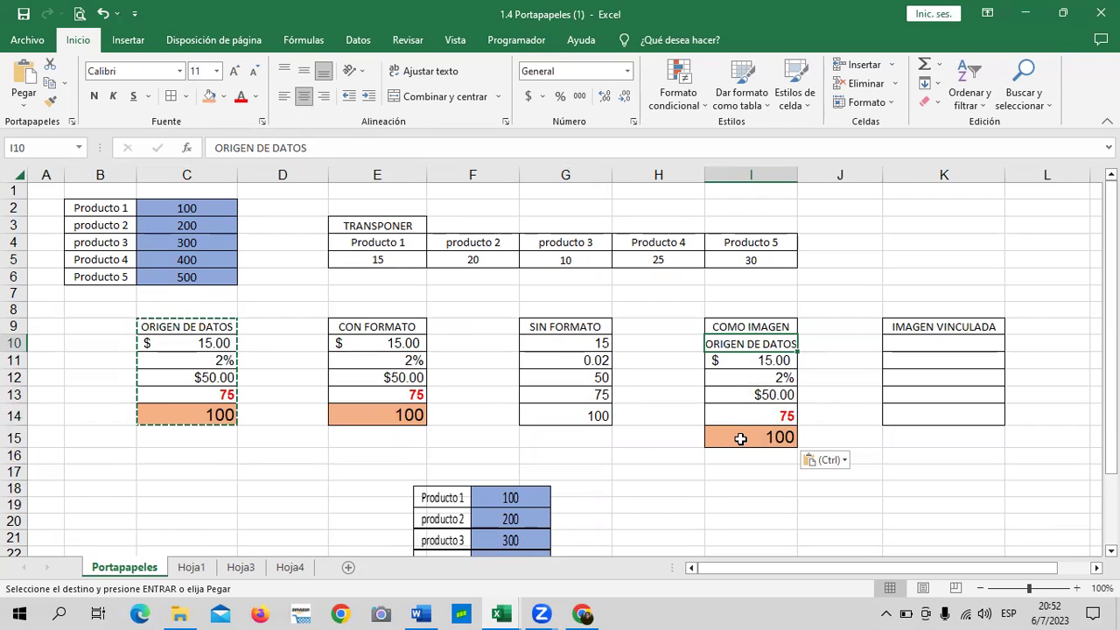
pyautogui.hotkey('ctrl', 'z')
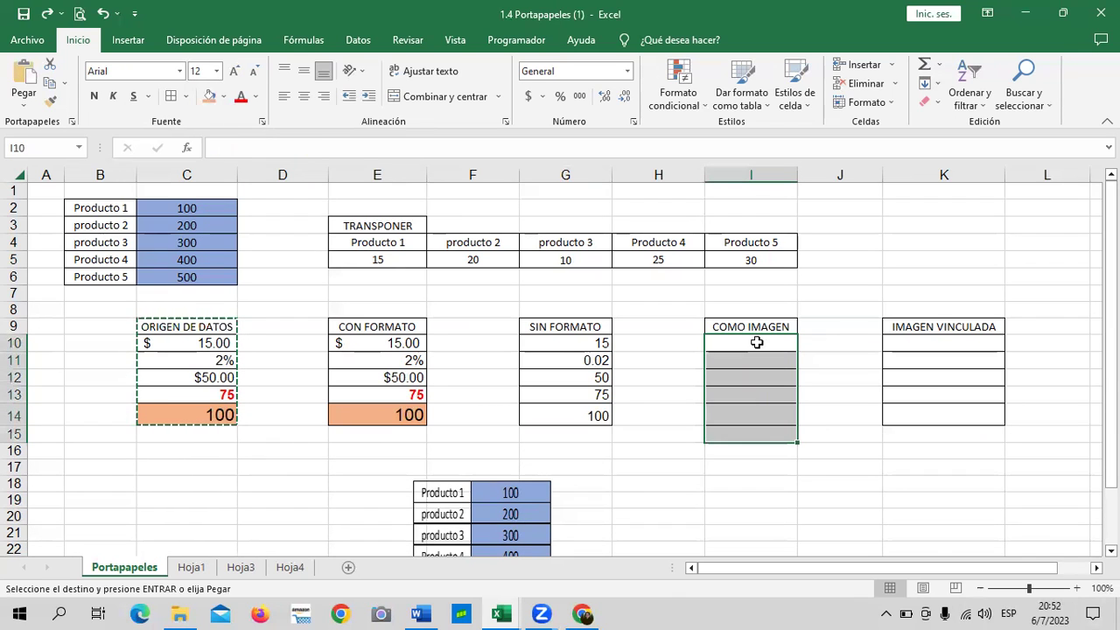
# Paste the copied block at I10 as a picture via Pegado especial > Imagen.
pyautogui.rightClick(755, 344)
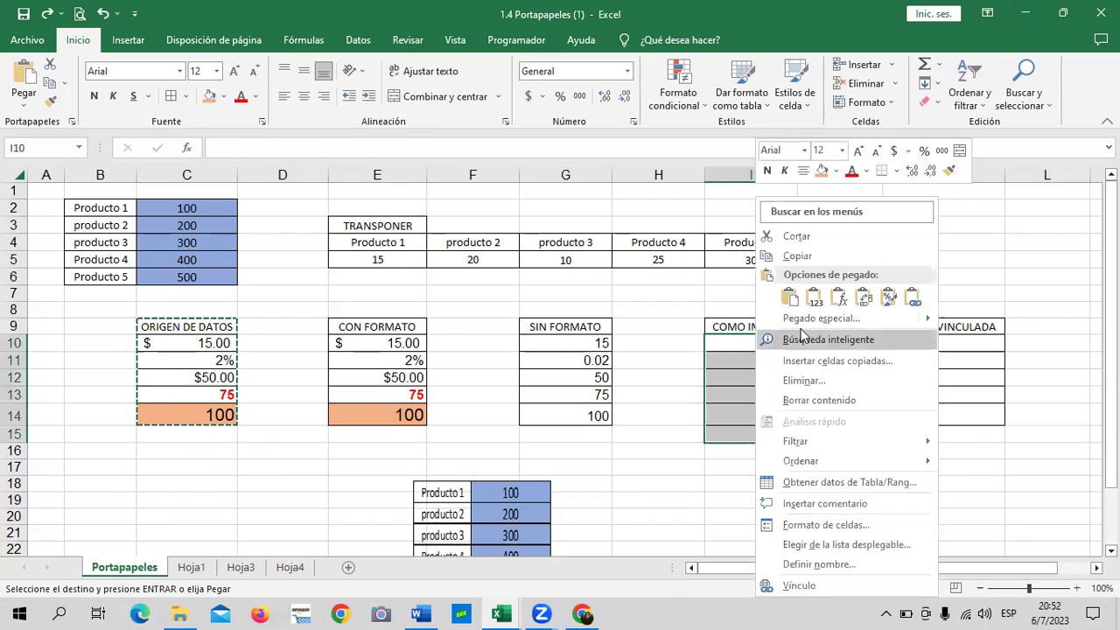
pyautogui.click(889, 300)
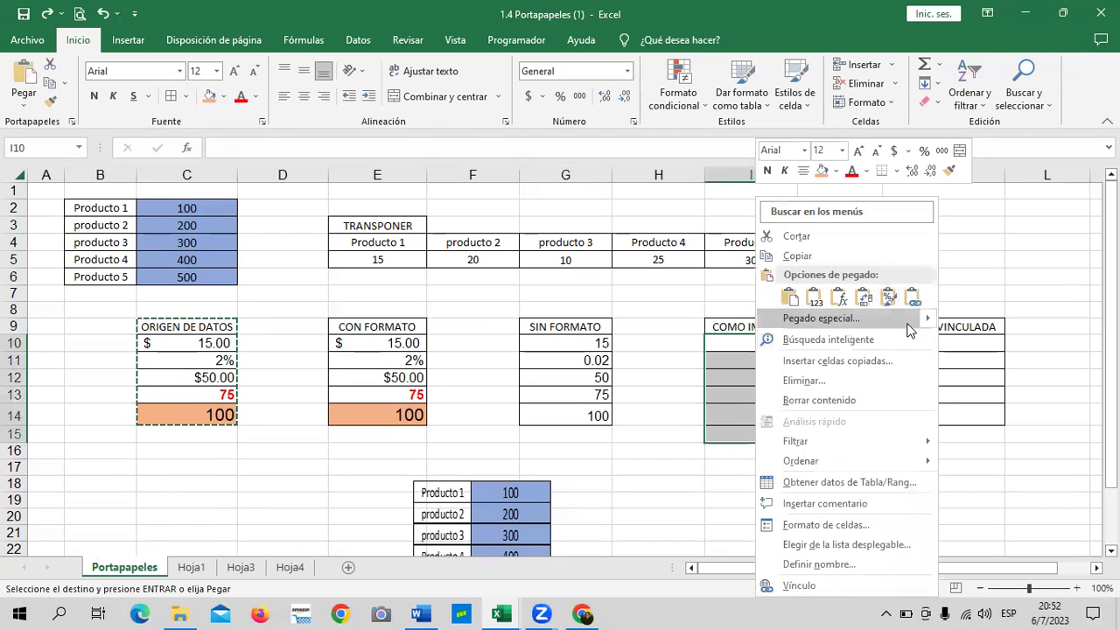
pyautogui.moveTo(921, 325)
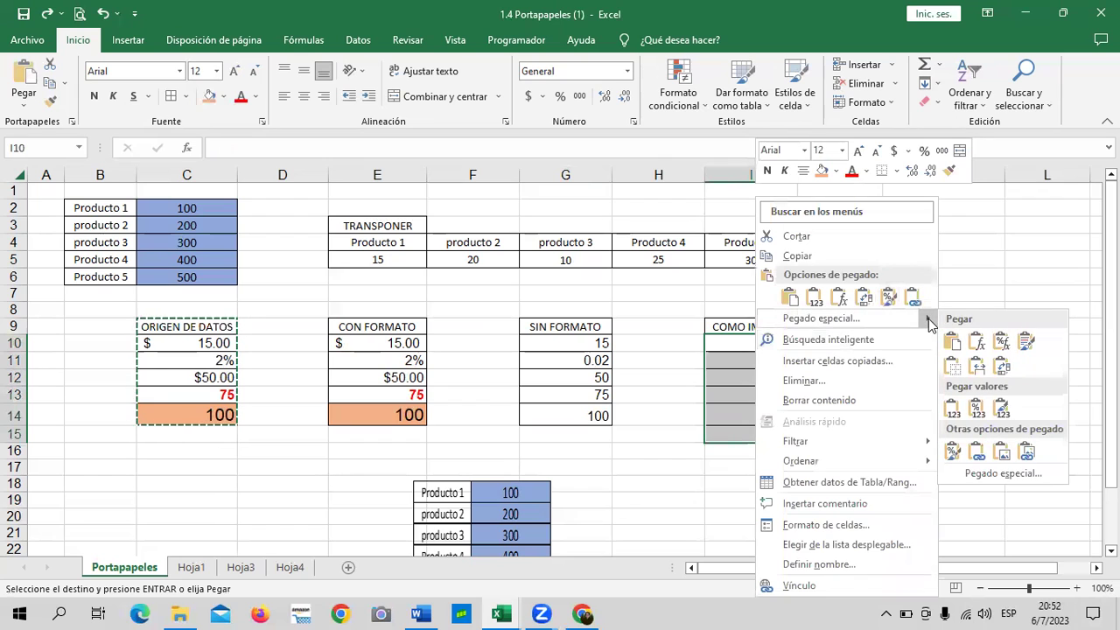
pyautogui.click(1010, 454)
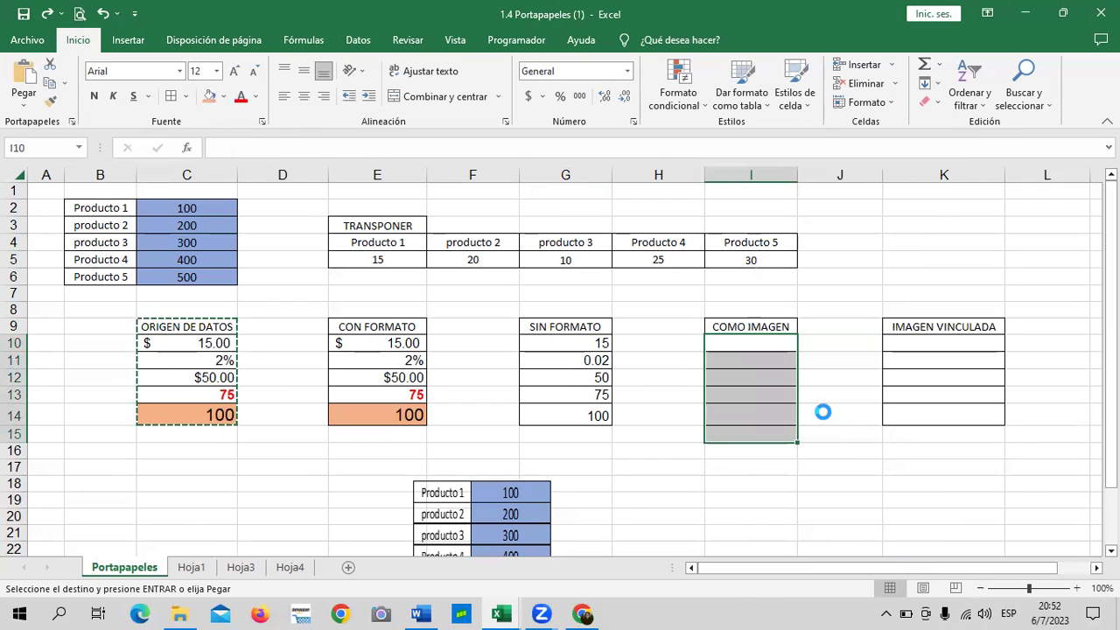
# Drag the picture below the COMO IMAGEN area and end copy mode.
pyautogui.moveTo(759, 346); pyautogui.dragTo(819, 453)
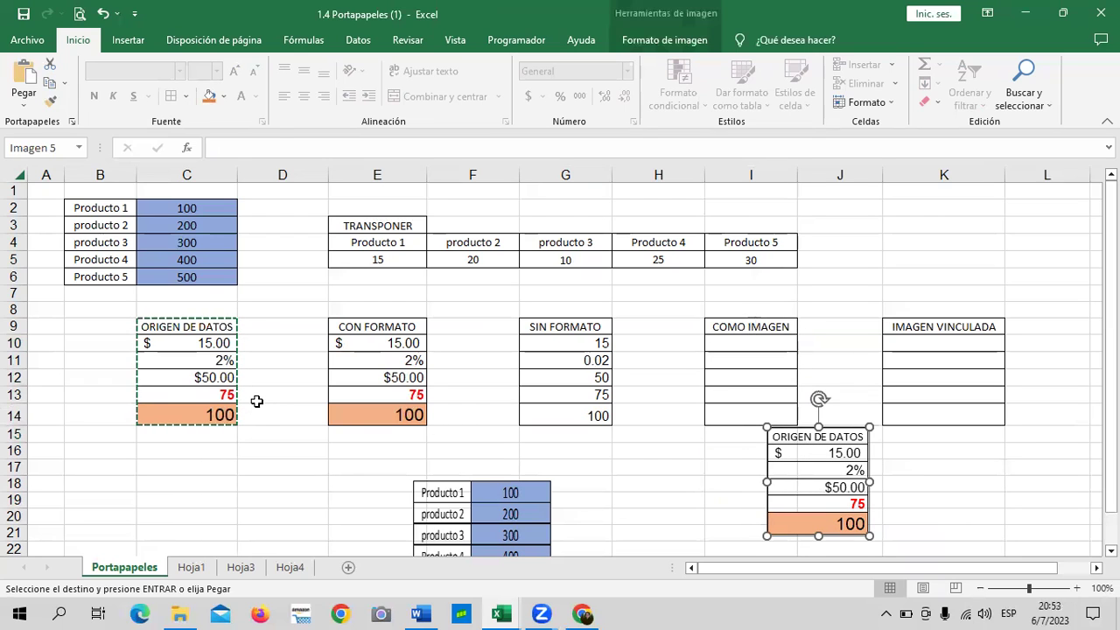
pyautogui.press('Escape')
pyautogui.moveTo(794, 458); pyautogui.dragTo(808, 466)
pyautogui.click(790, 451)
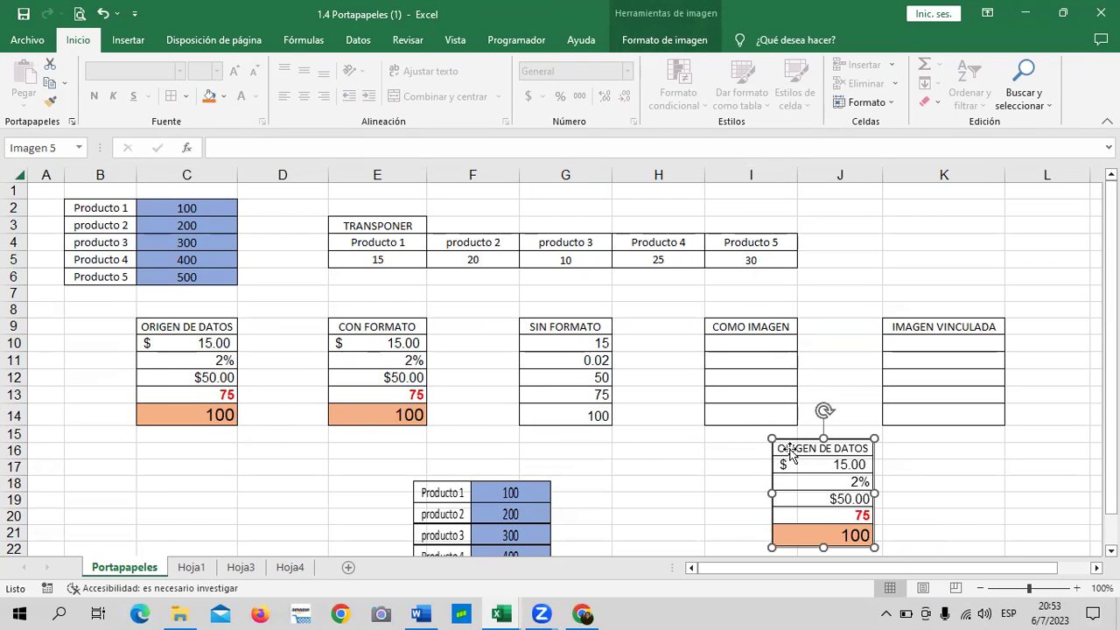
# Change the value in C10 from 15 to 150.
pyautogui.doubleClick(188, 341)
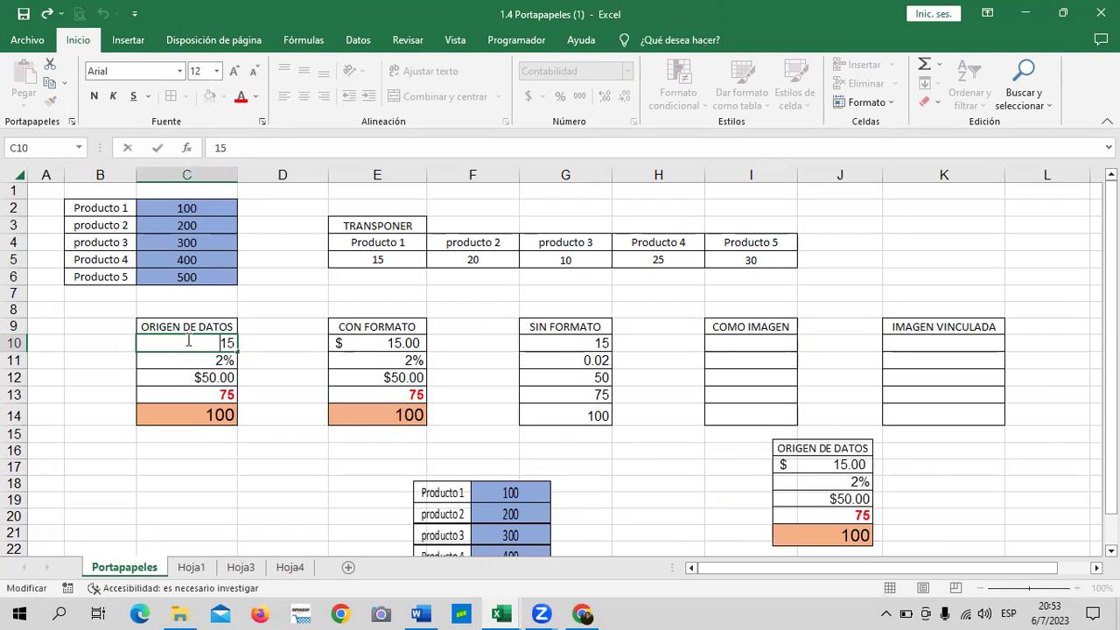
pyautogui.write('150')
pyautogui.press('BackSpace')
pyautogui.press('BackSpace')
pyautogui.press('BackSpace')
pyautogui.click(267, 417)
pyautogui.click(205, 339)
pyautogui.click(259, 147)
pyautogui.write('0')
pyautogui.press('Return')
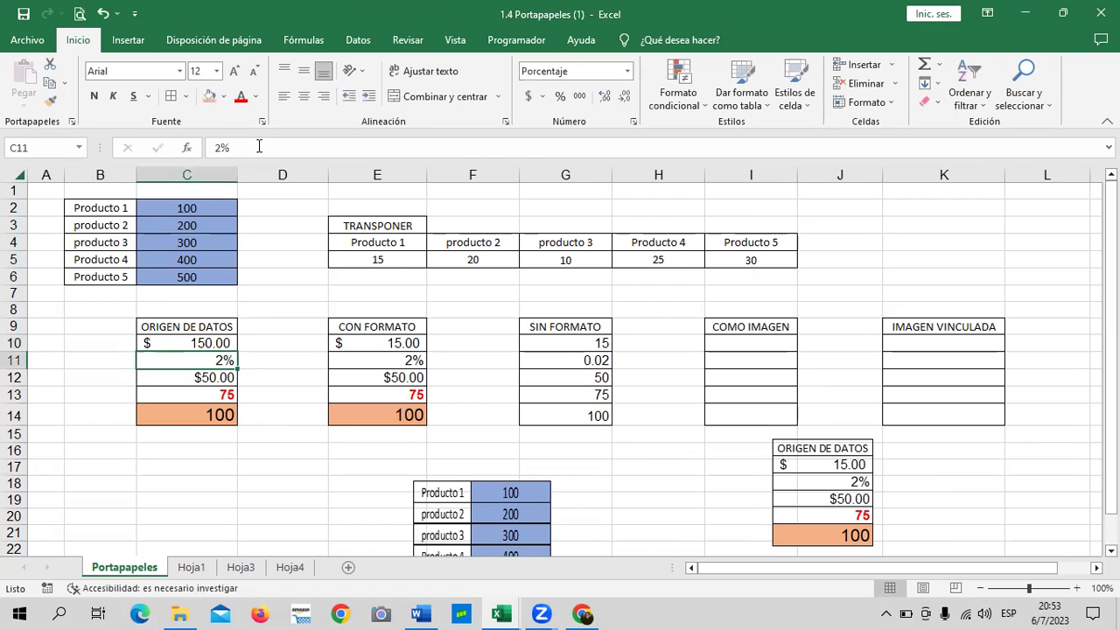
# Resize and move the pasted ORIGEN DE DATOS picture, then delete it.
pyautogui.moveTo(841, 469); pyautogui.dragTo(837, 469)
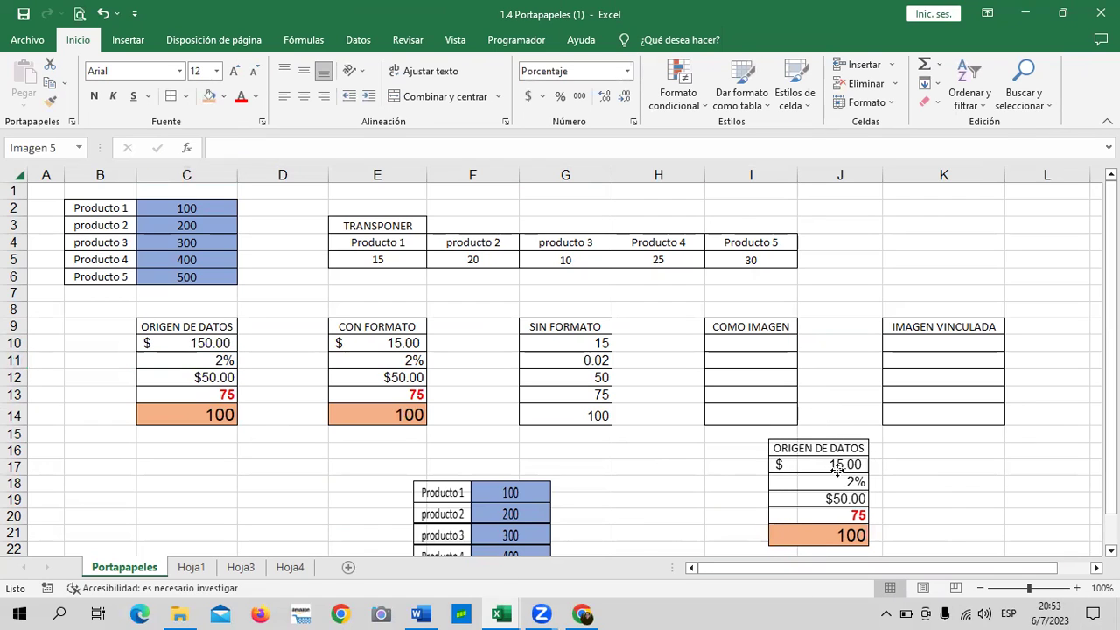
pyautogui.click(837, 469)
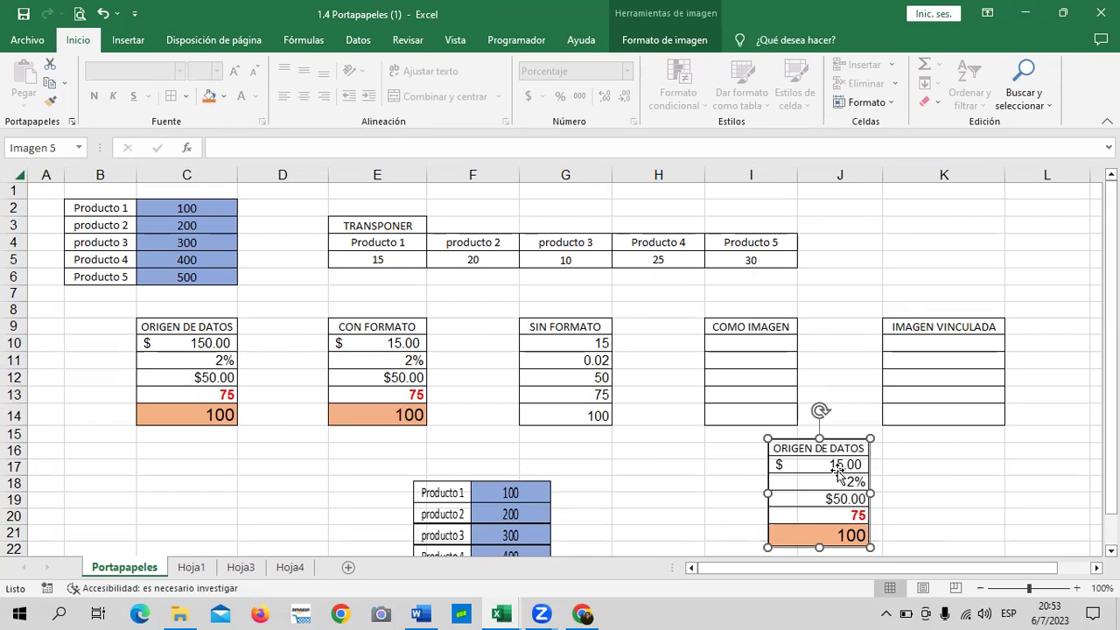
pyautogui.click(917, 510)
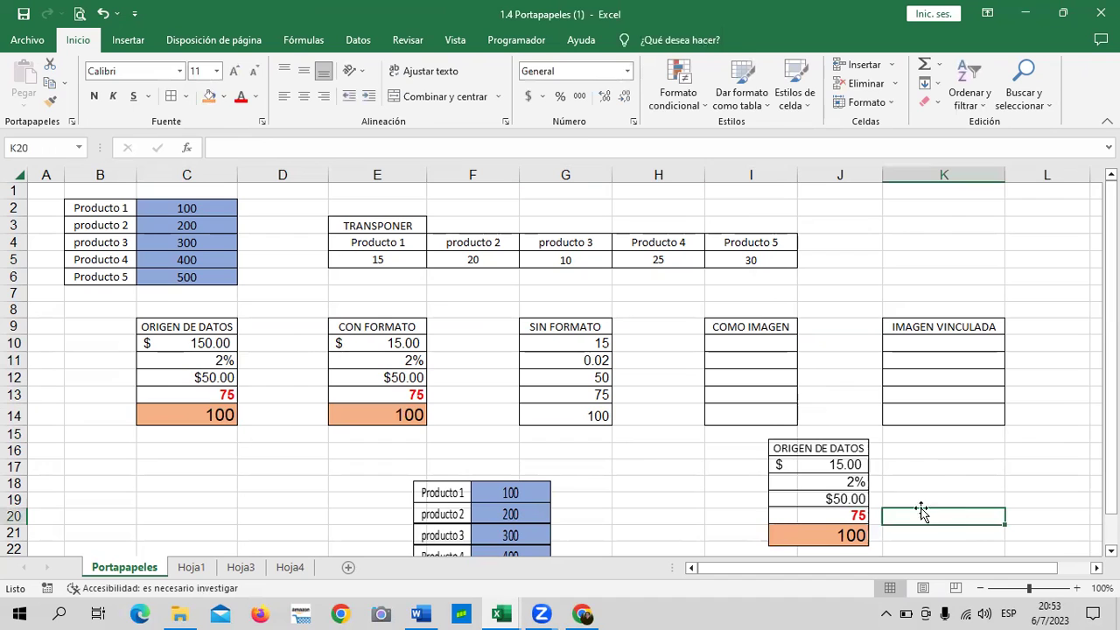
pyautogui.click(847, 476)
pyautogui.moveTo(870, 438); pyautogui.dragTo(885, 422)
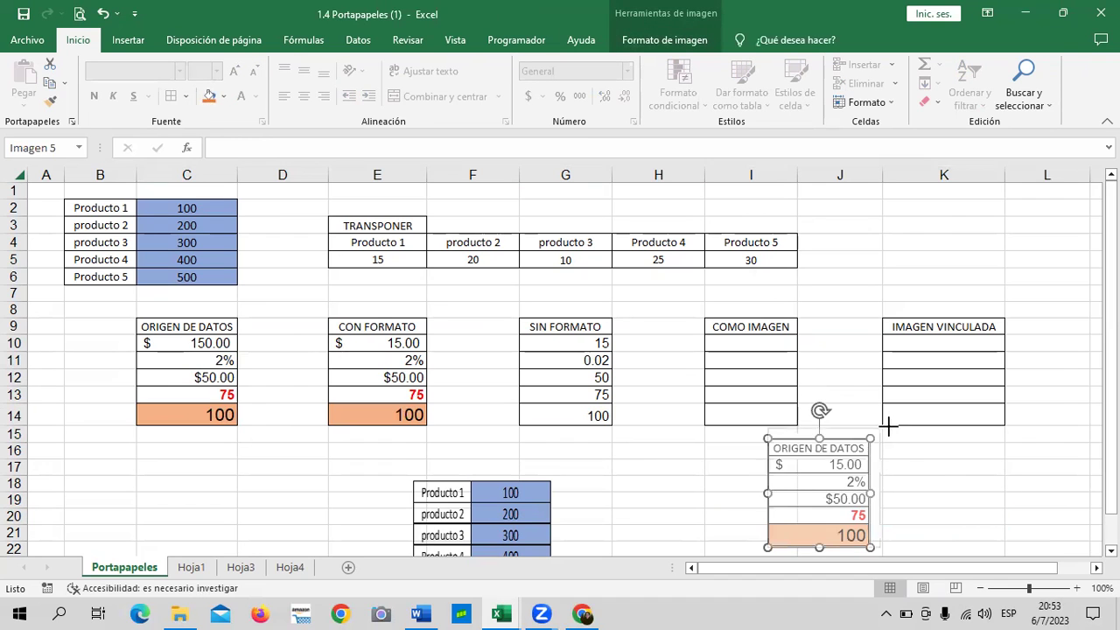
pyautogui.click(690, 44)
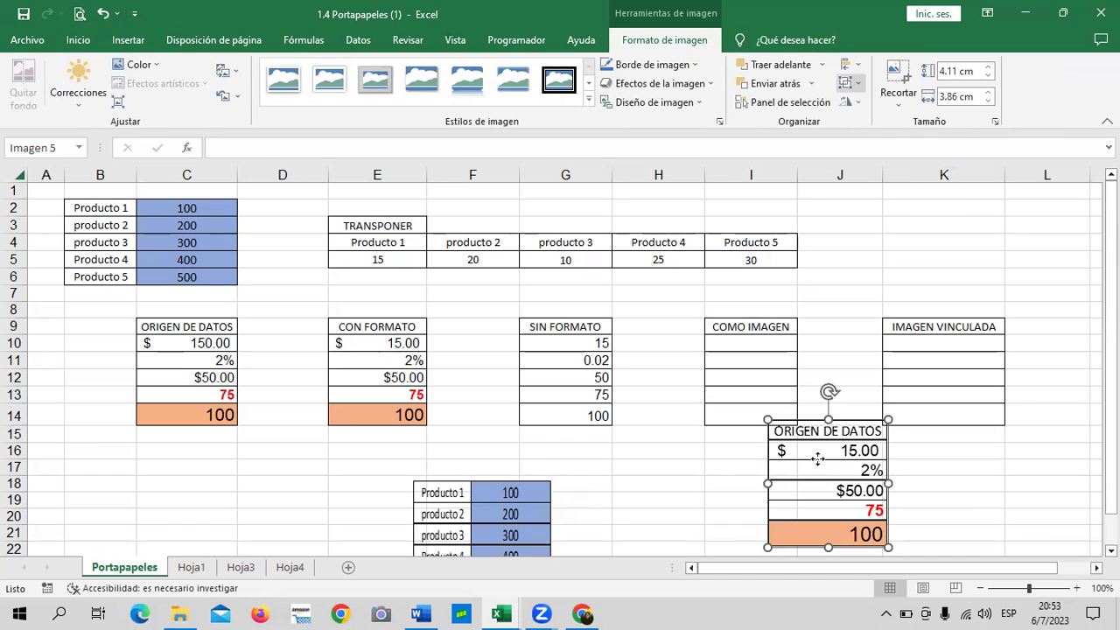
pyautogui.moveTo(842, 450); pyautogui.dragTo(764, 473)
pyautogui.press('Delete')
pyautogui.click(656, 465)
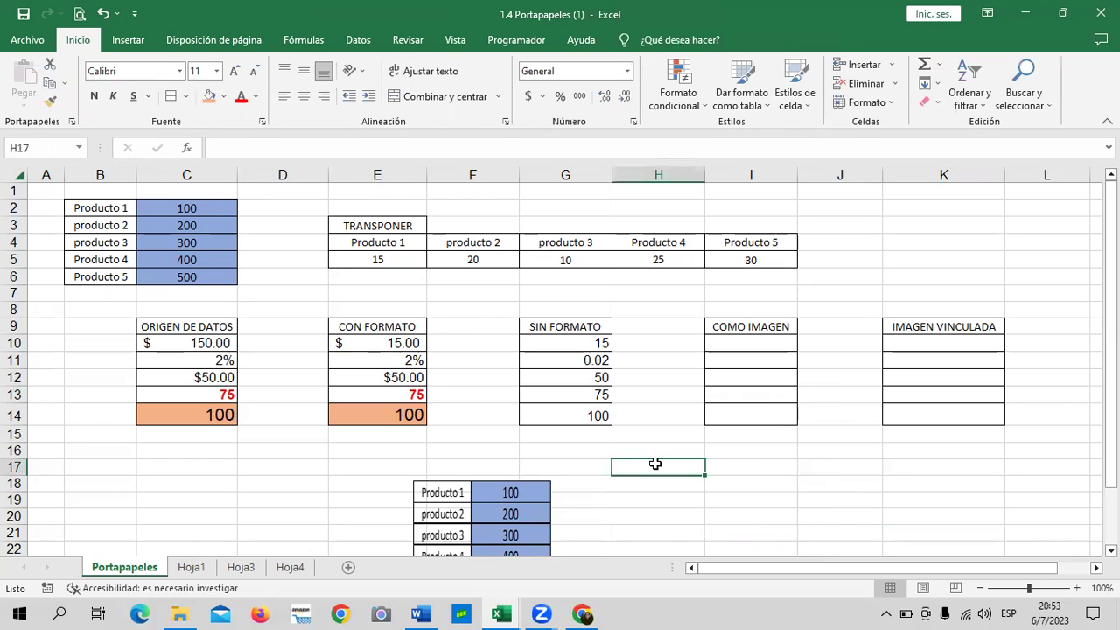
# On the Hoja1 sheet, copy the random-number formula in K3.
pyautogui.click(191, 567)
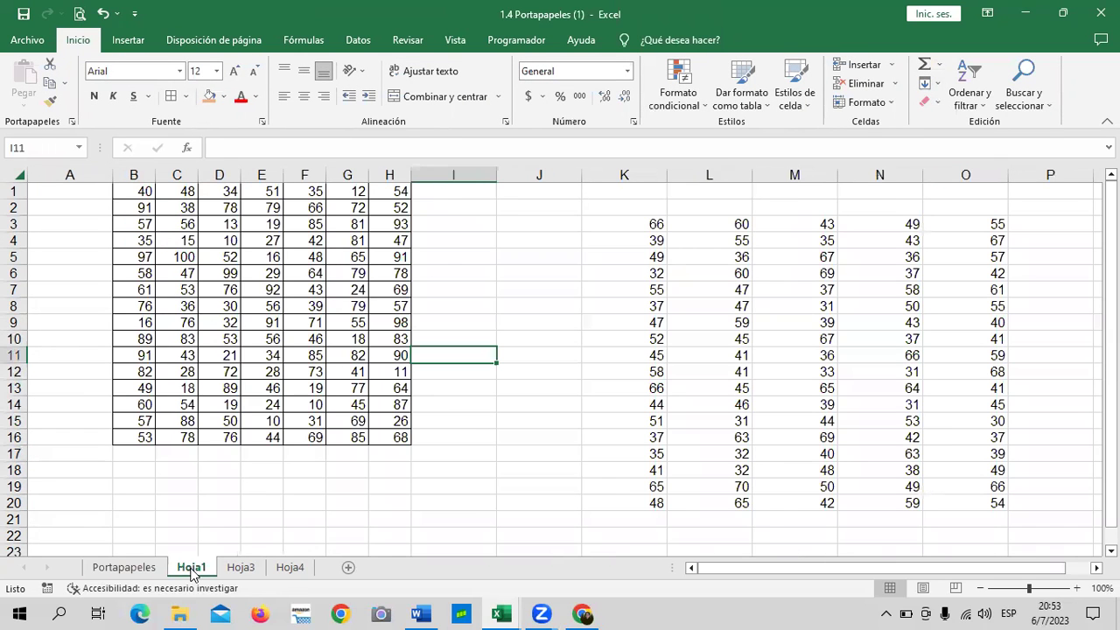
pyautogui.click(640, 225)
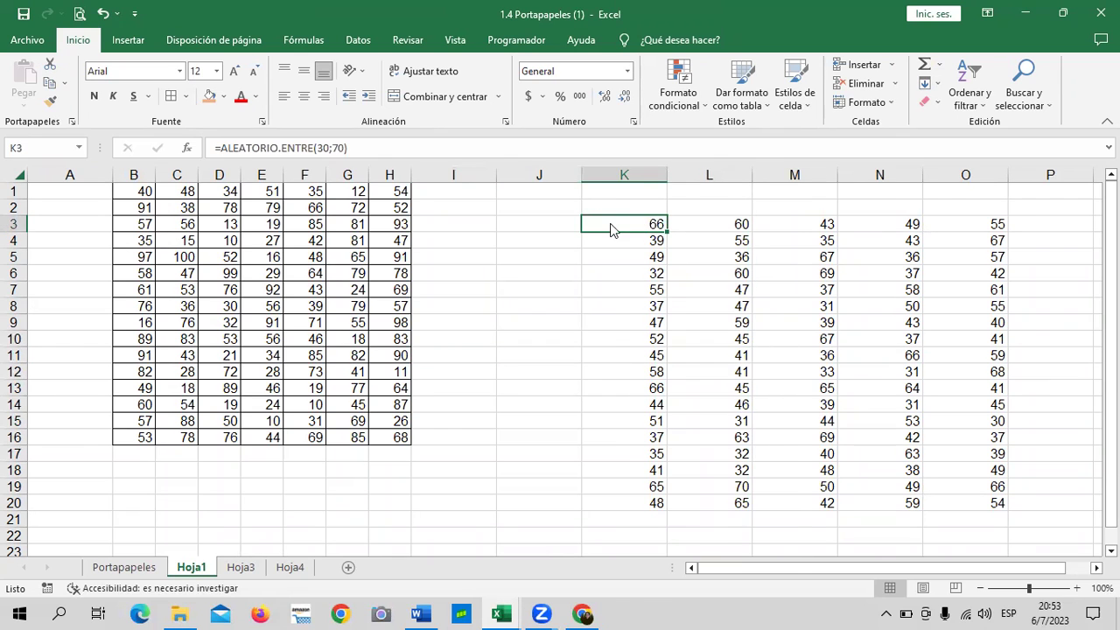
pyautogui.rightClick(611, 229)
pyautogui.click(671, 256)
# Paste only the formula into C23, inspect it, then clear C23.
pyautogui.scroll(-3, 266, 391)
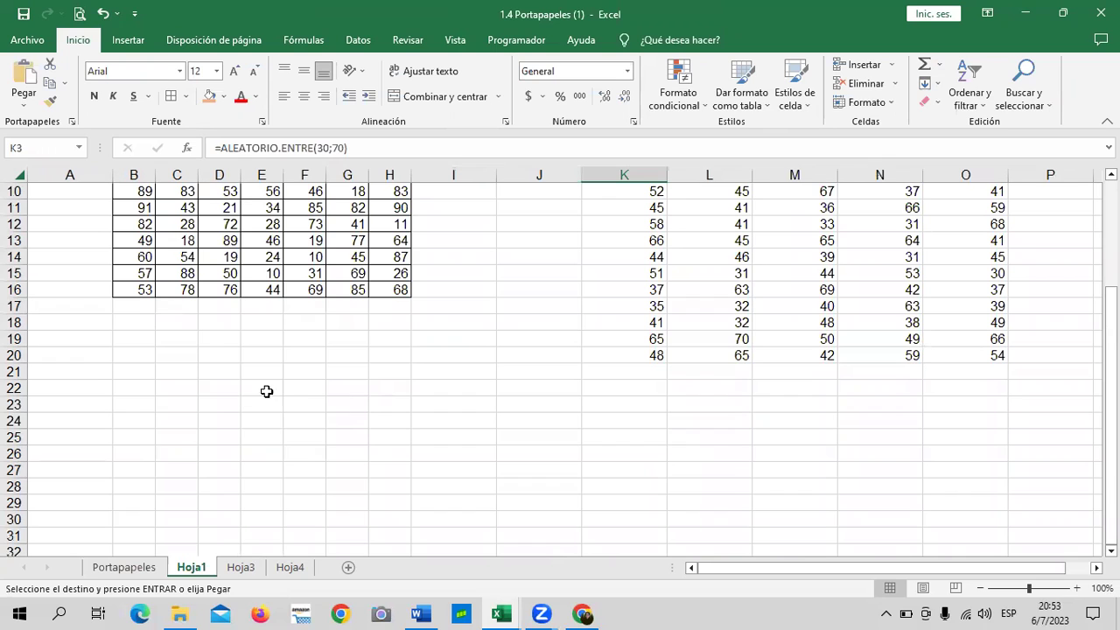
pyautogui.click(175, 406)
pyautogui.rightClick(182, 404)
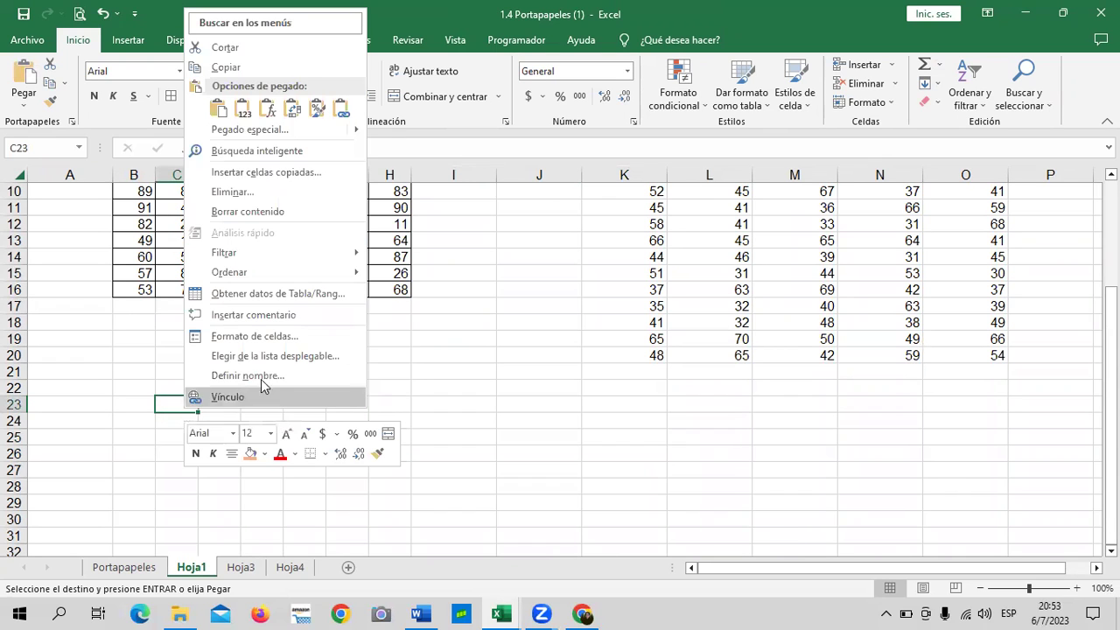
pyautogui.click(268, 111)
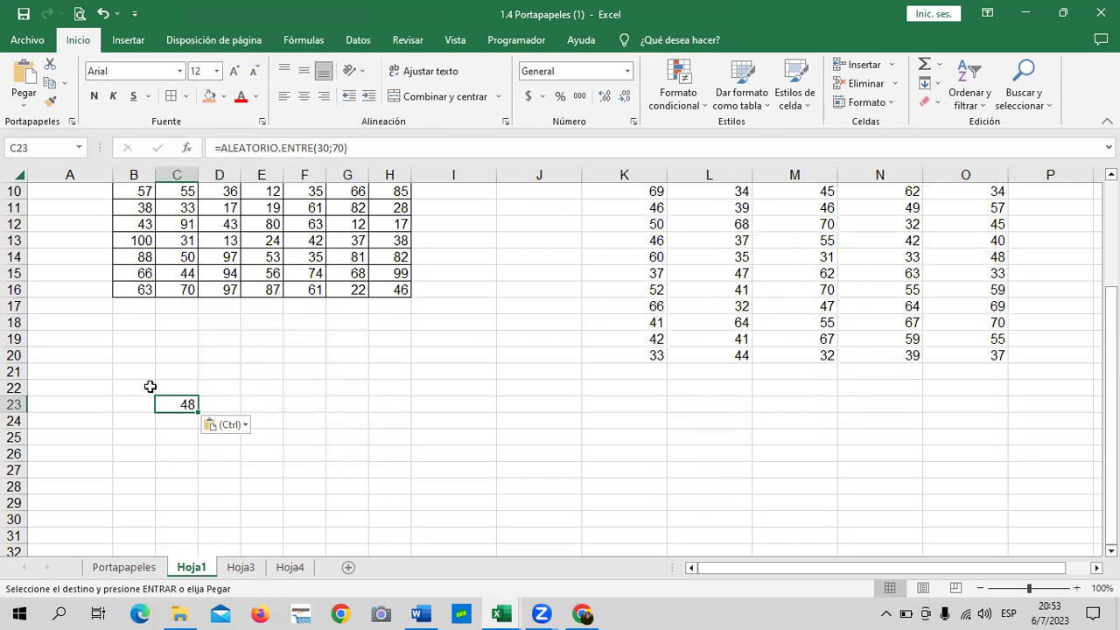
pyautogui.click(391, 407)
pyautogui.click(171, 407)
pyautogui.press('Delete')
# Copy H16's formula into B21 and inspect the pasted result.
pyautogui.click(455, 430)
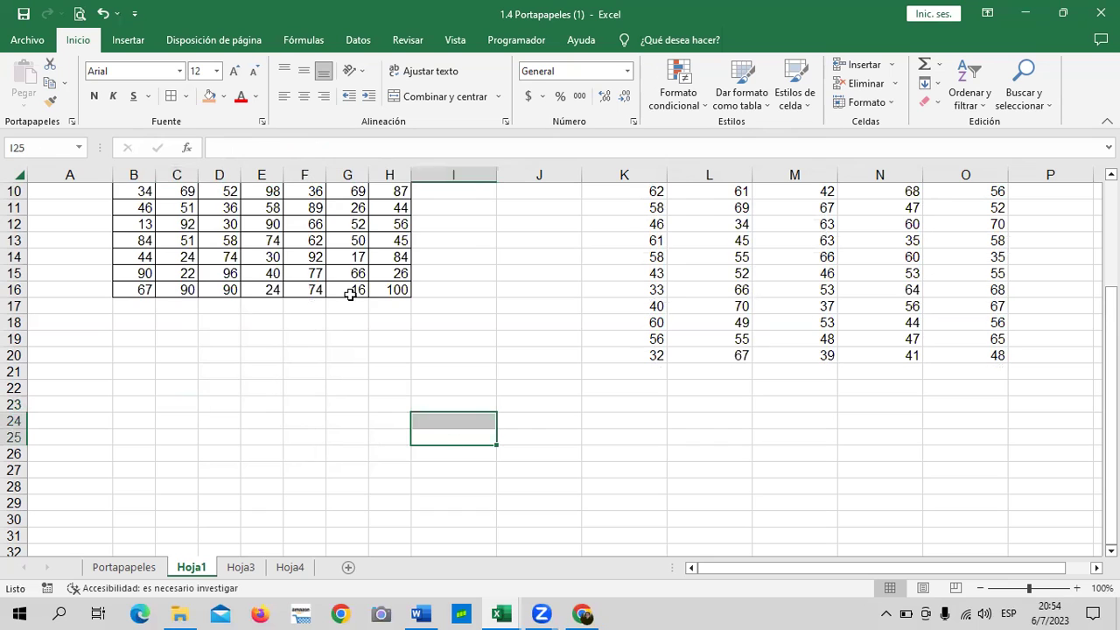
pyautogui.click(395, 289)
pyautogui.rightClick(396, 291)
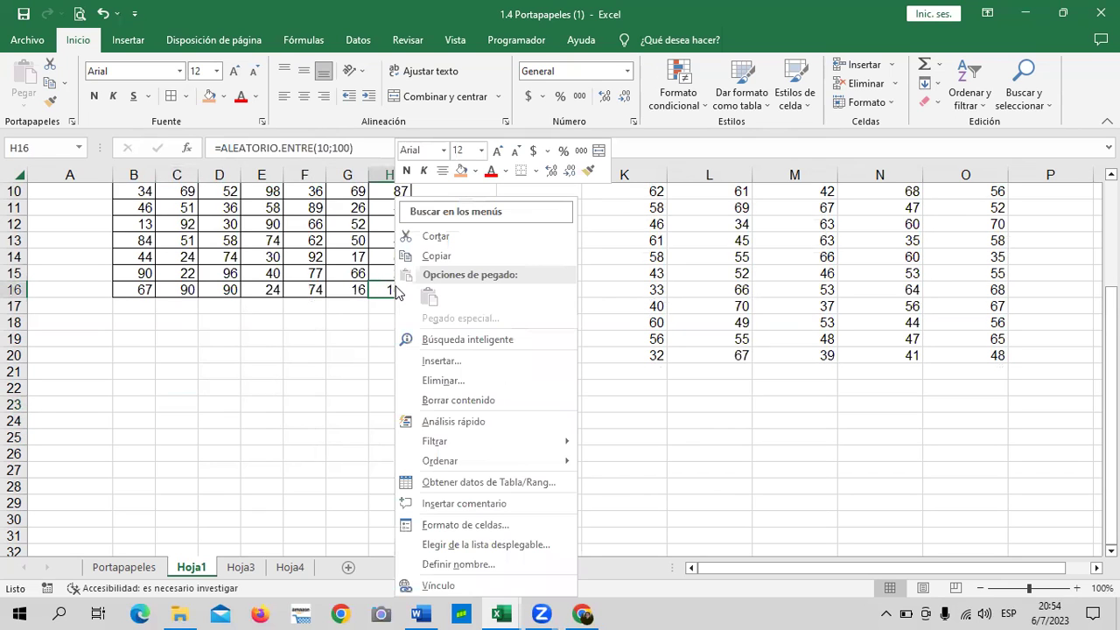
pyautogui.click(468, 255)
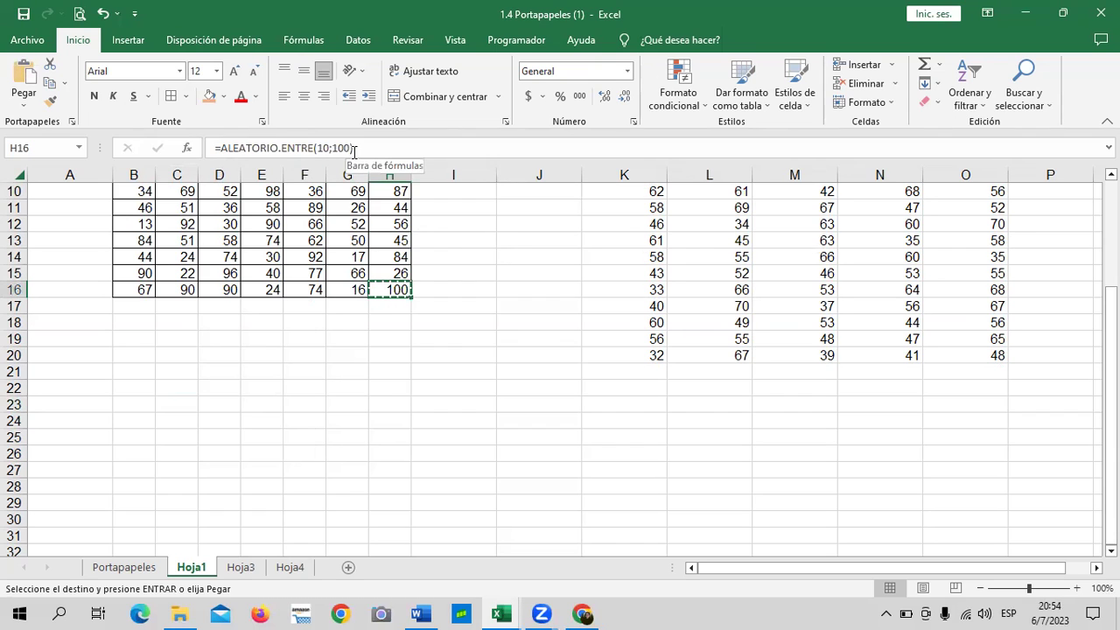
pyautogui.click(142, 367)
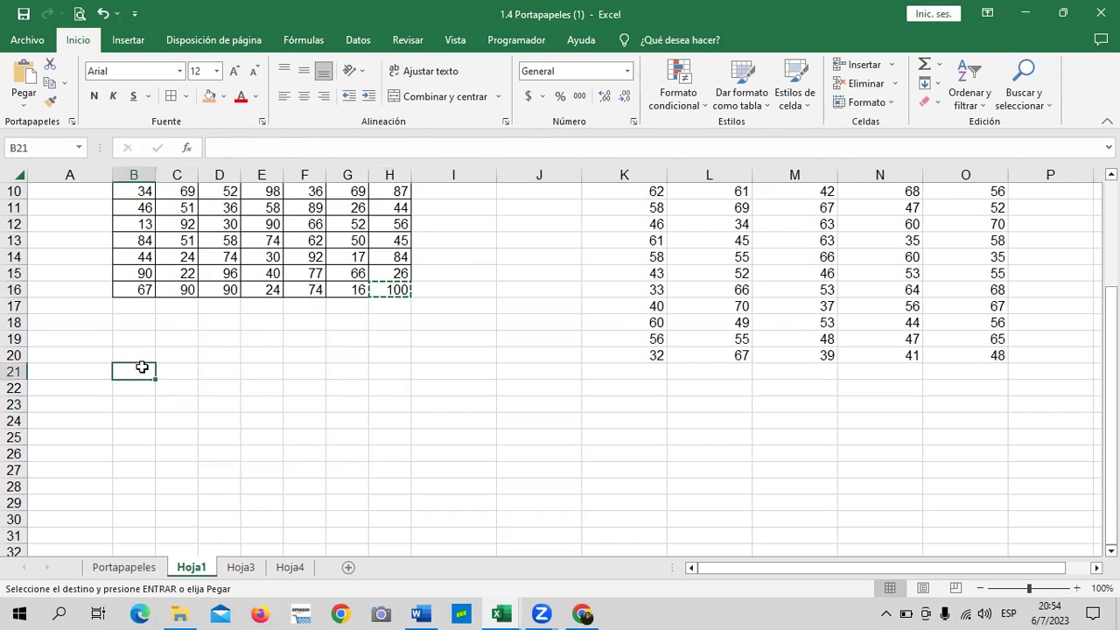
pyautogui.hotkey('ctrl', 'v')
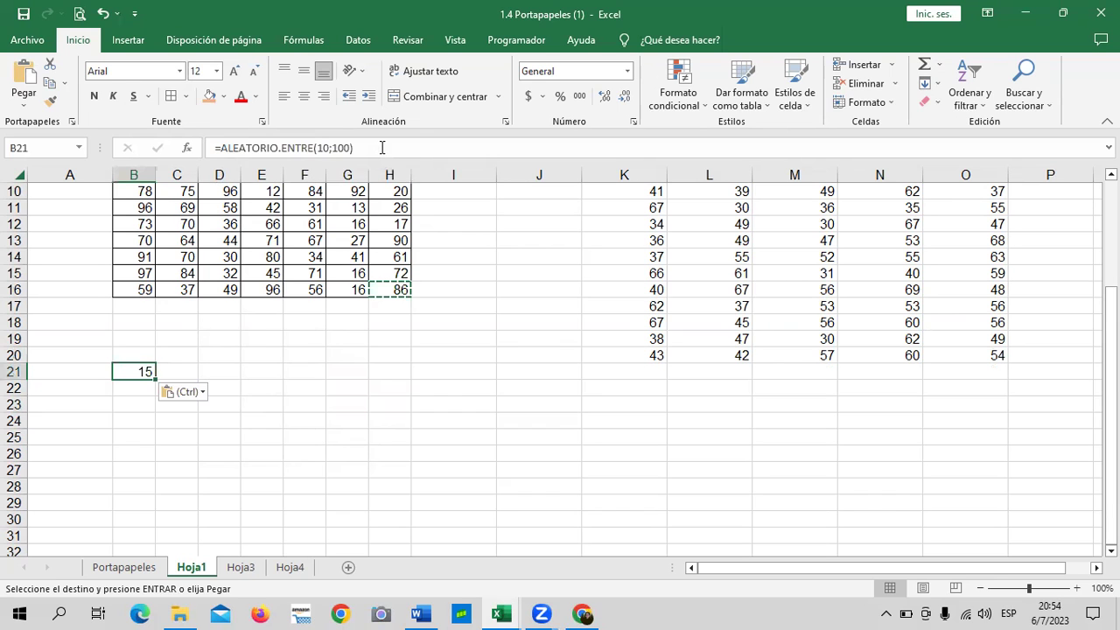
pyautogui.doubleClick(139, 372)
pyautogui.click(297, 406)
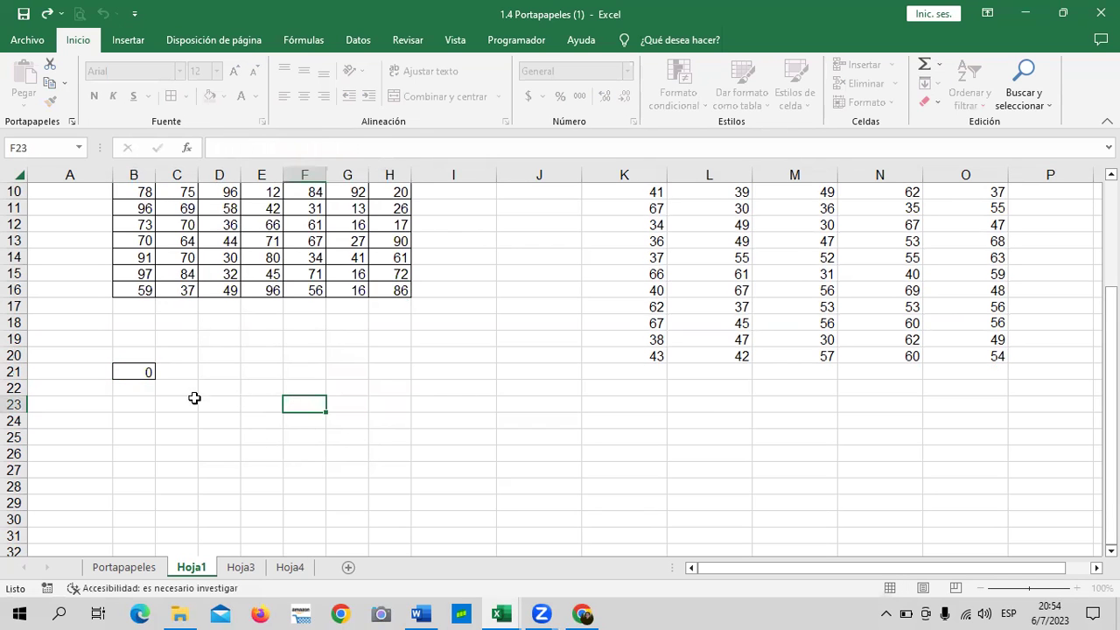
pyautogui.click(140, 368)
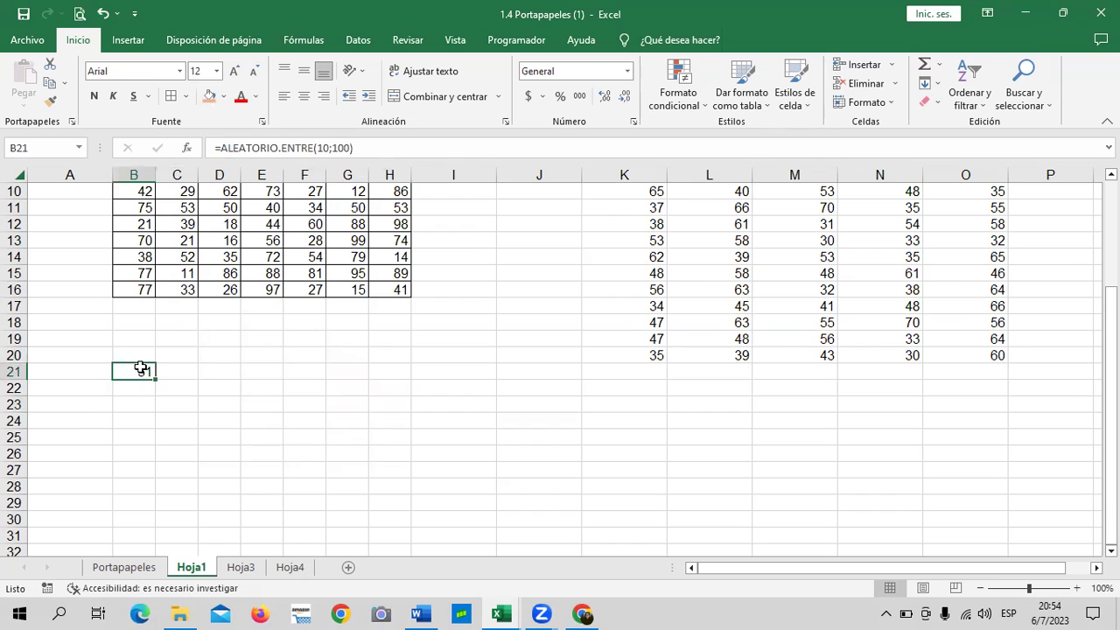
# Paste only G16's random-number formula into G21, then clear the copy border.
pyautogui.rightClick(358, 289)
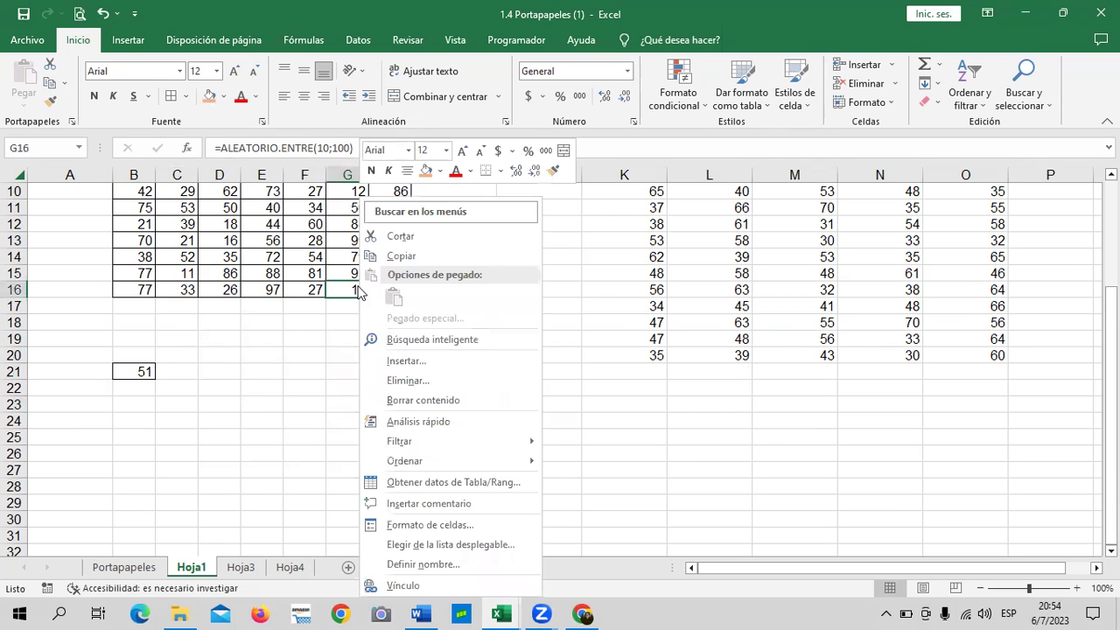
pyautogui.click(399, 256)
pyautogui.rightClick(346, 378)
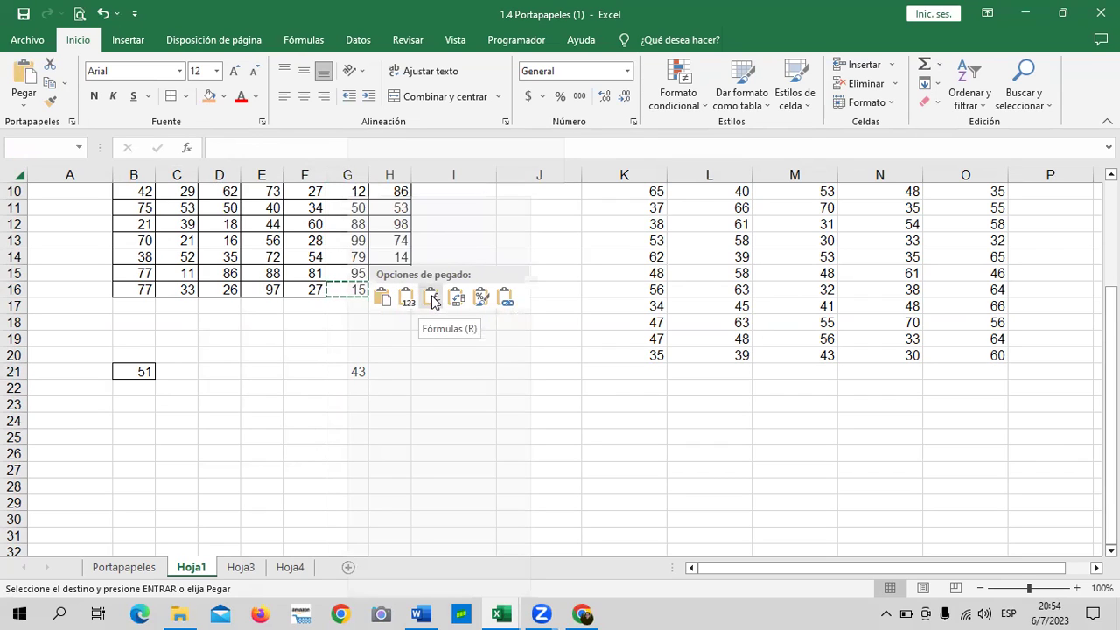
pyautogui.click(432, 298)
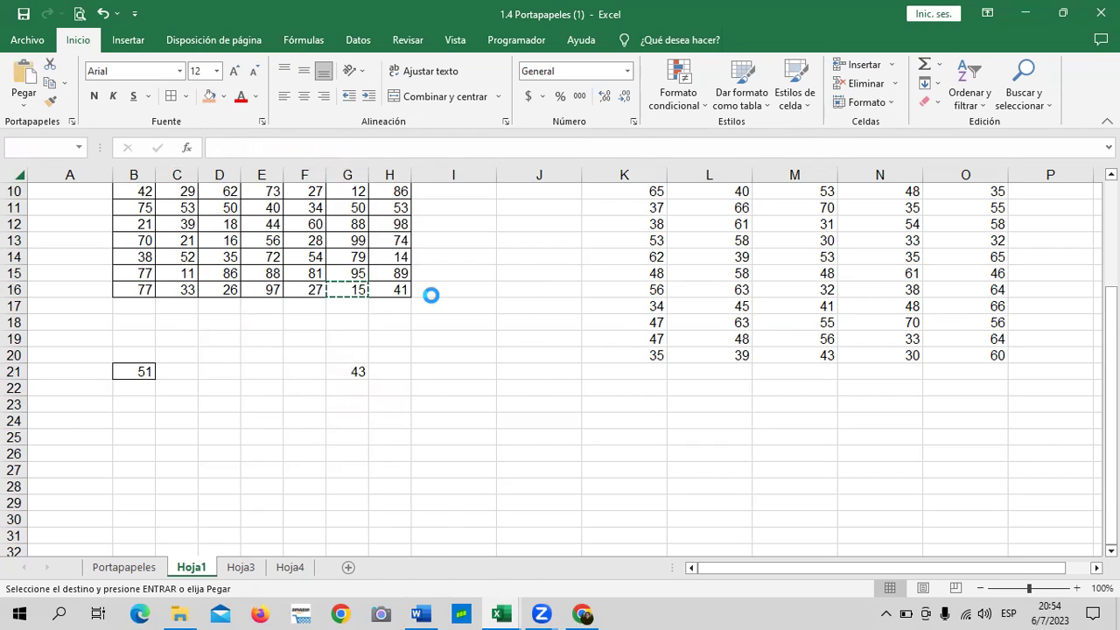
pyautogui.press('Escape')
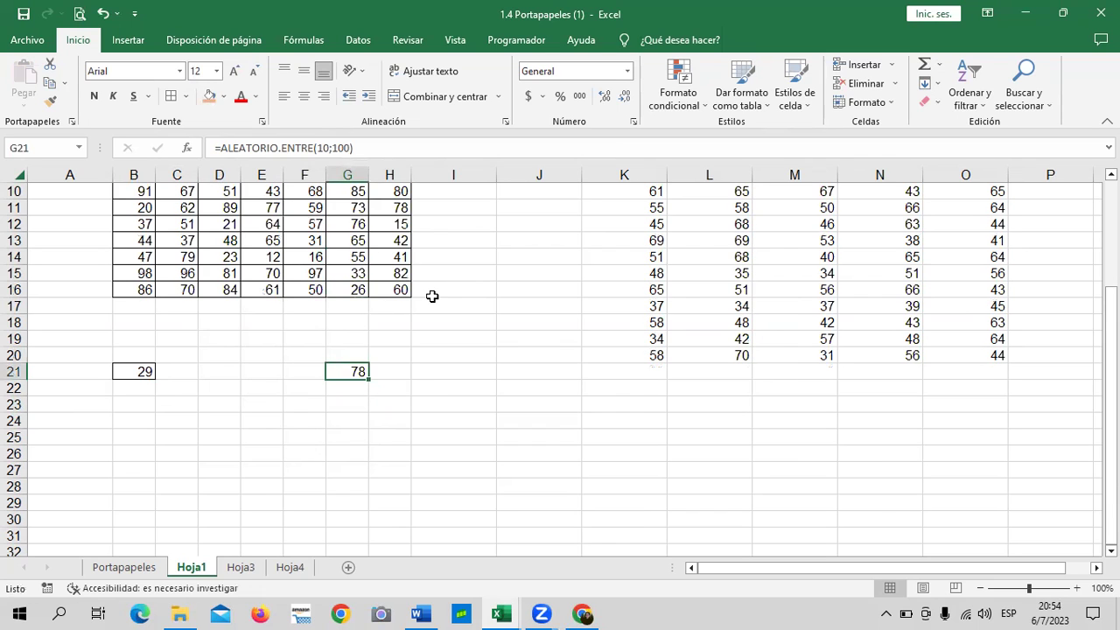
pyautogui.click(469, 404)
# Check G21's formula and scroll down to row 26.
pyautogui.click(344, 372)
pyautogui.click(443, 355)
pyautogui.click(353, 373)
pyautogui.scroll(-2, 494, 429)
pyautogui.click(653, 356)
# Enter 10 in each of D26, E26 and F26.
pyautogui.click(215, 357)
pyautogui.write('10')
pyautogui.press('Tab')
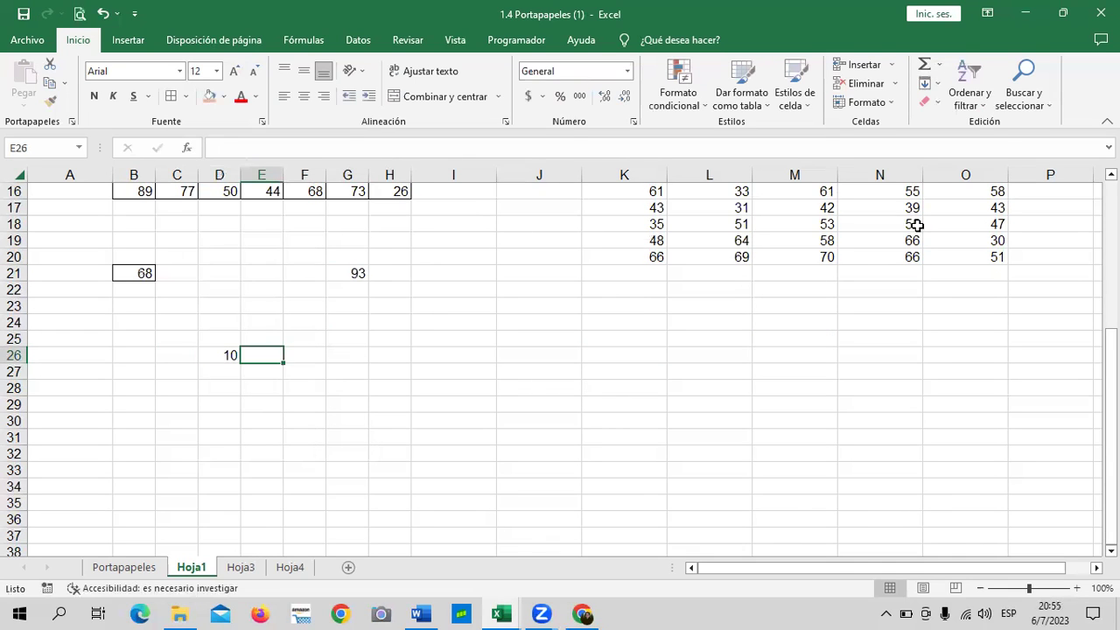
pyautogui.click(461, 404)
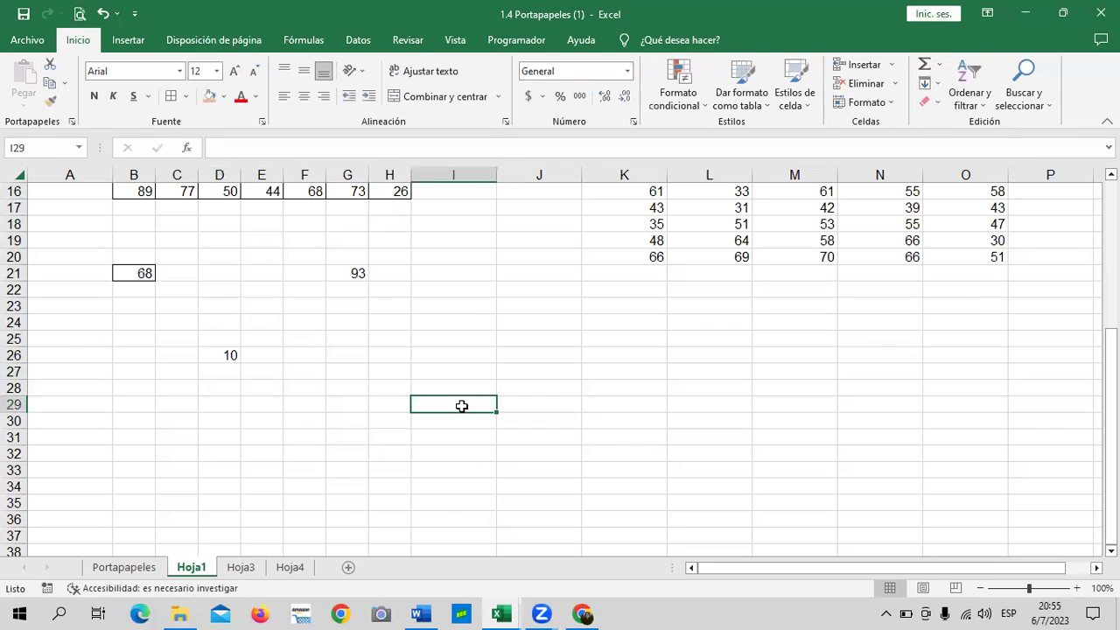
pyautogui.click(258, 353)
pyautogui.write('10')
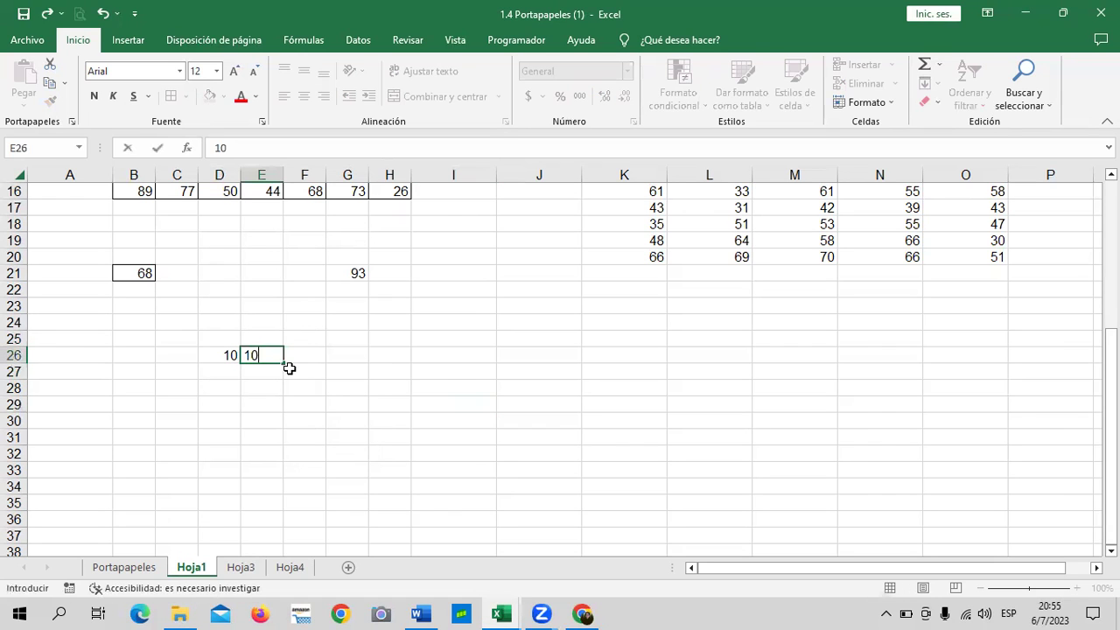
pyautogui.press('Return')
pyautogui.click(320, 352)
pyautogui.write('10')
pyautogui.press('Return')
# Enter =D26+E26+F26 in G26 so it shows 30.
pyautogui.click(361, 353)
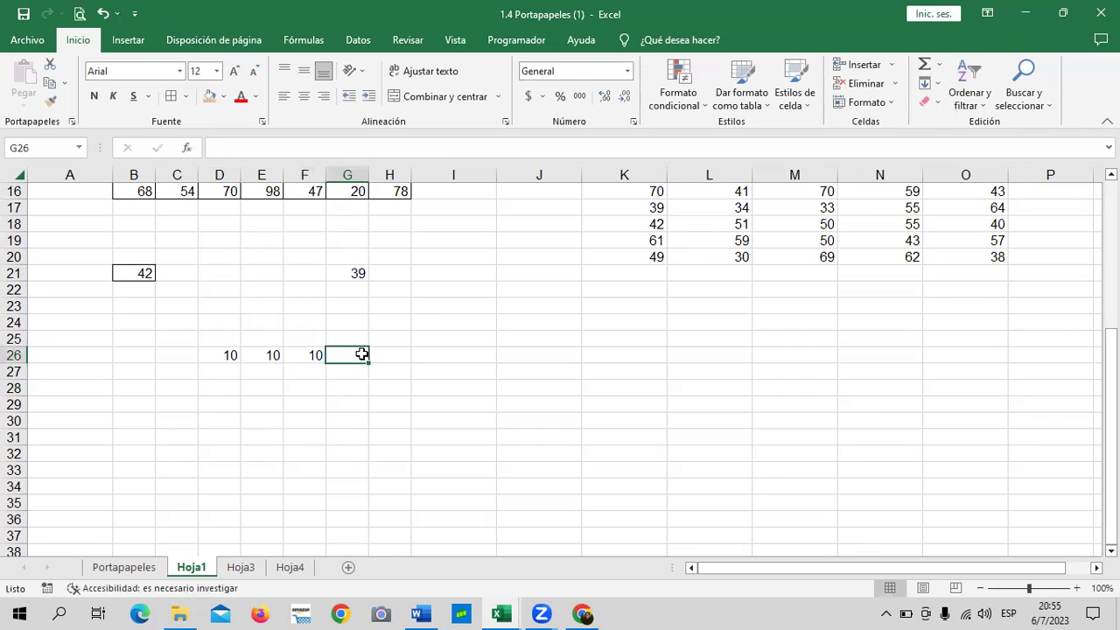
pyautogui.write('=')
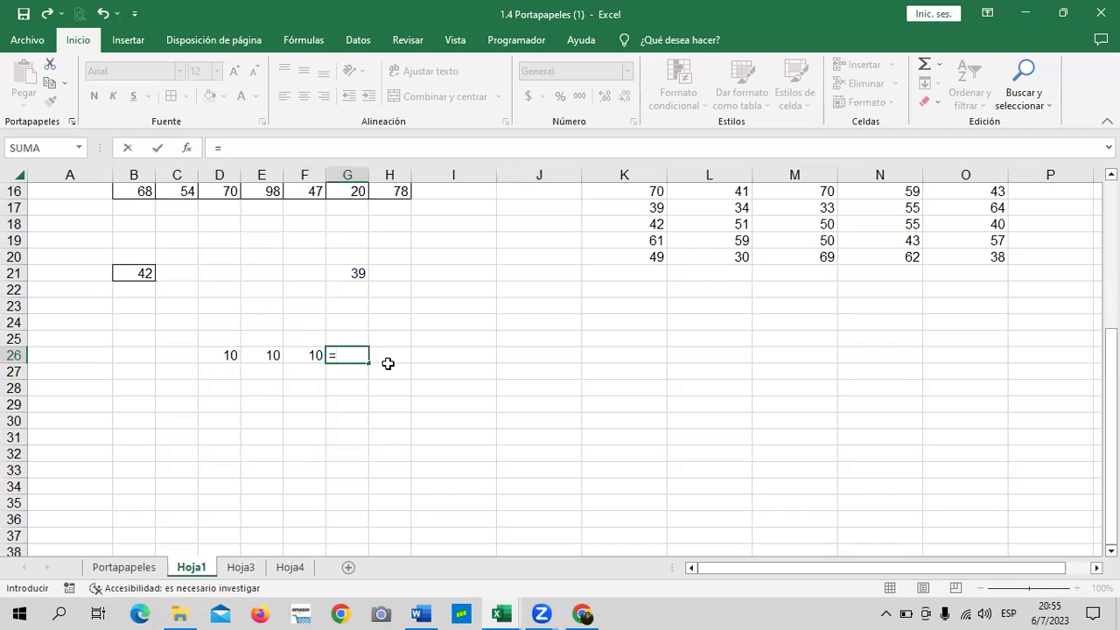
pyautogui.click(218, 356)
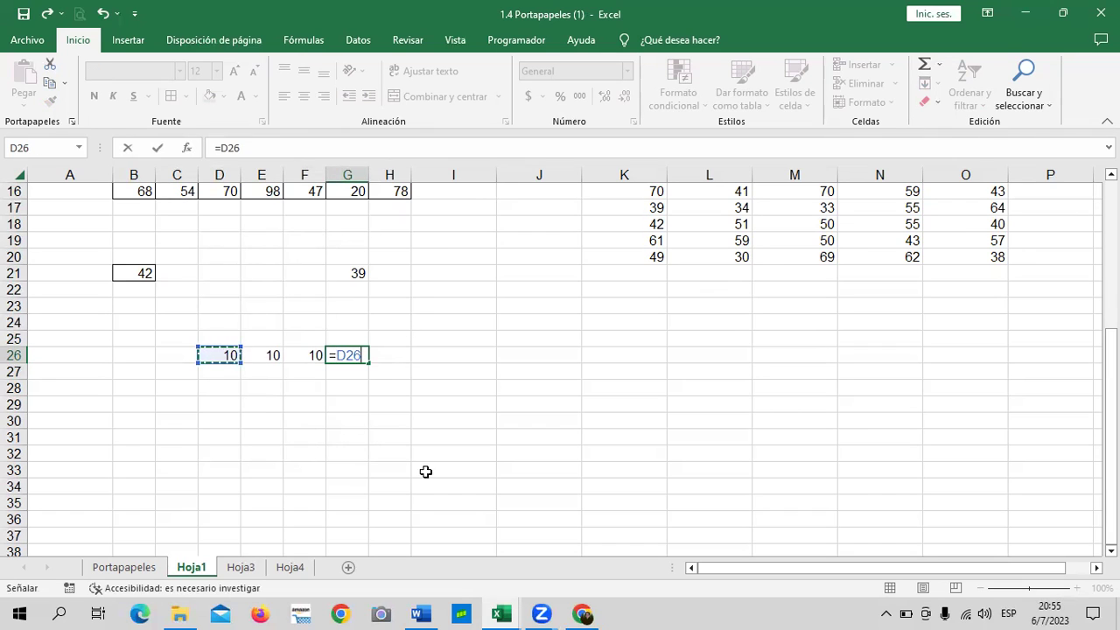
pyautogui.write('+')
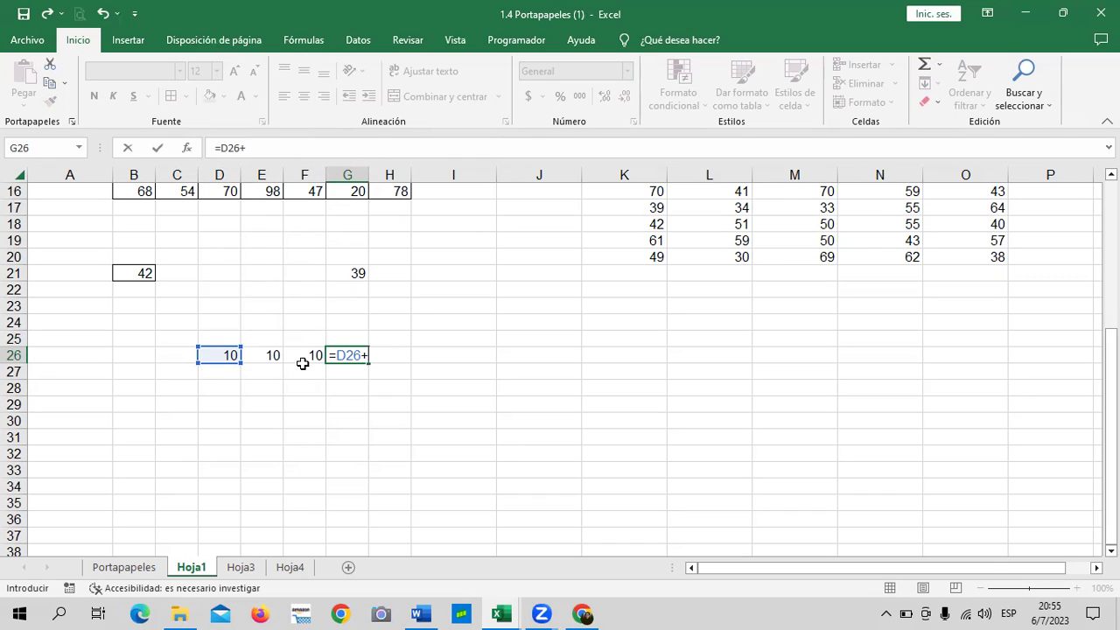
pyautogui.click(264, 355)
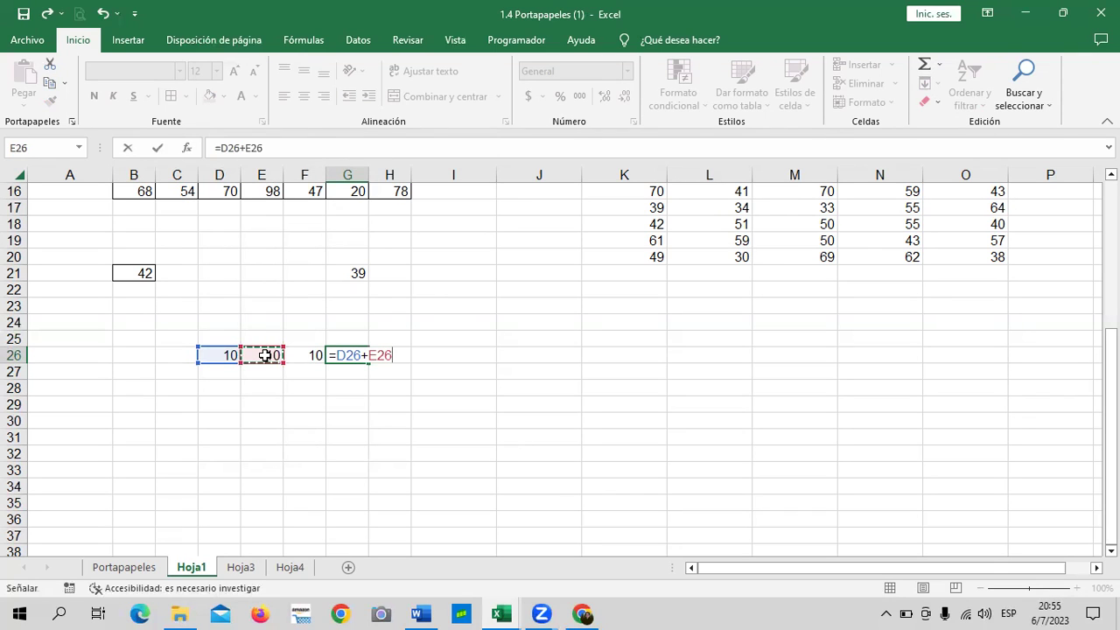
pyautogui.write('+')
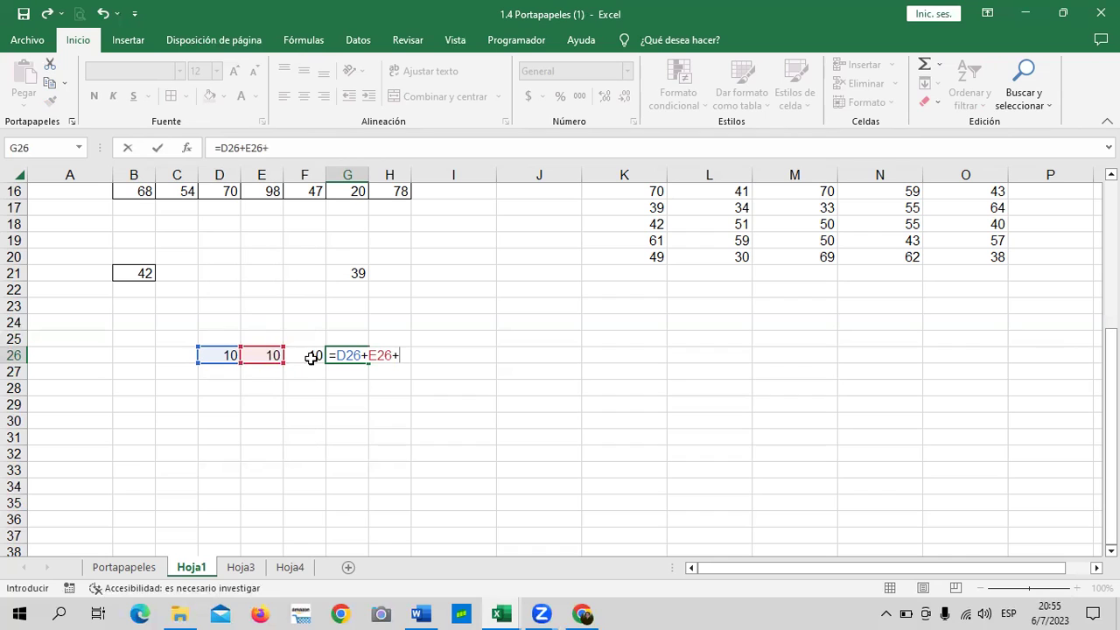
pyautogui.click(312, 357)
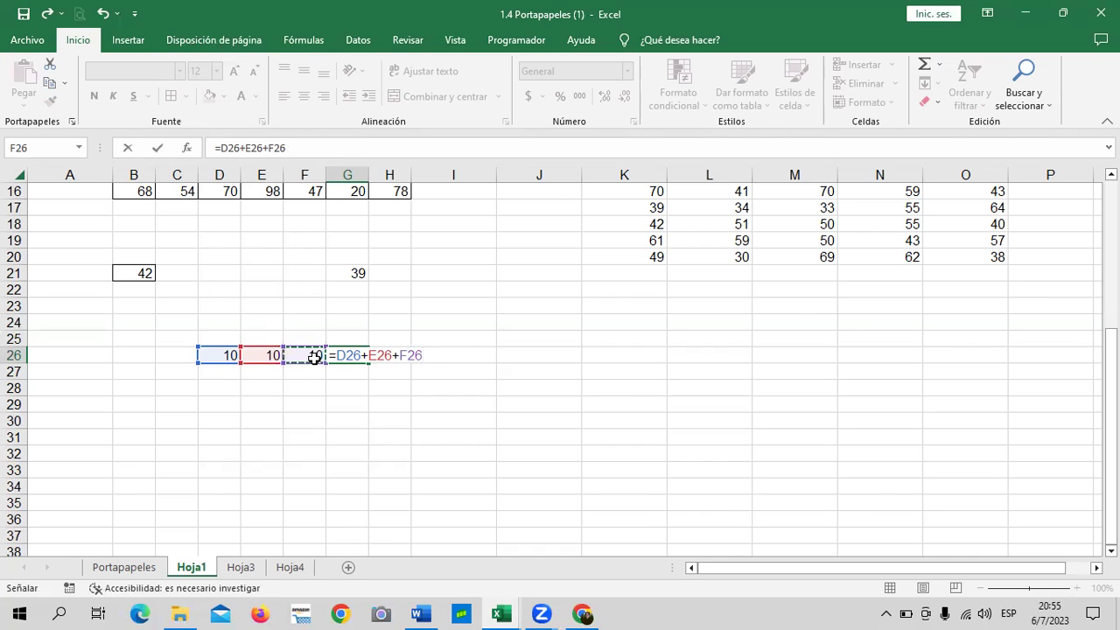
pyautogui.press('Return')
# Inspect G26's sum formula and its cell references.
pyautogui.click(339, 350)
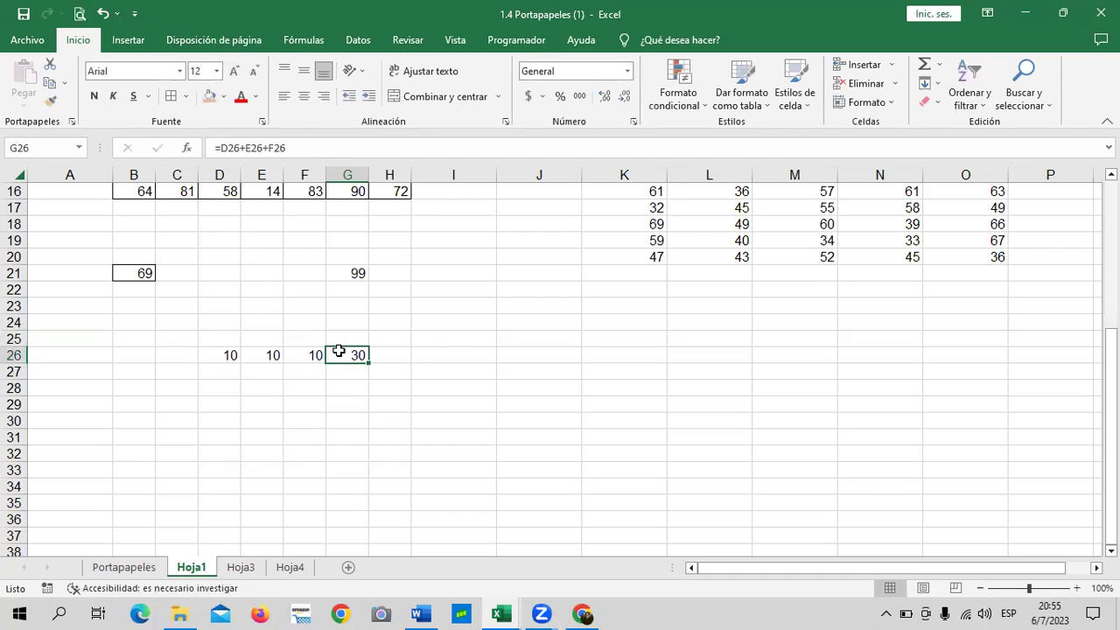
pyautogui.click(352, 147)
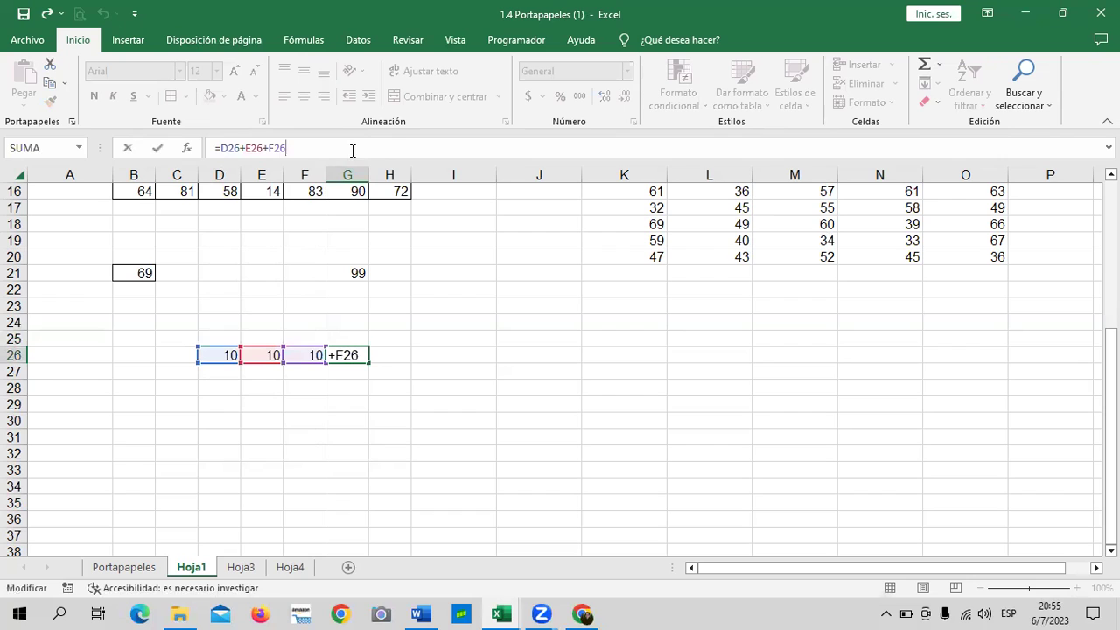
pyautogui.click(465, 391)
pyautogui.click(361, 354)
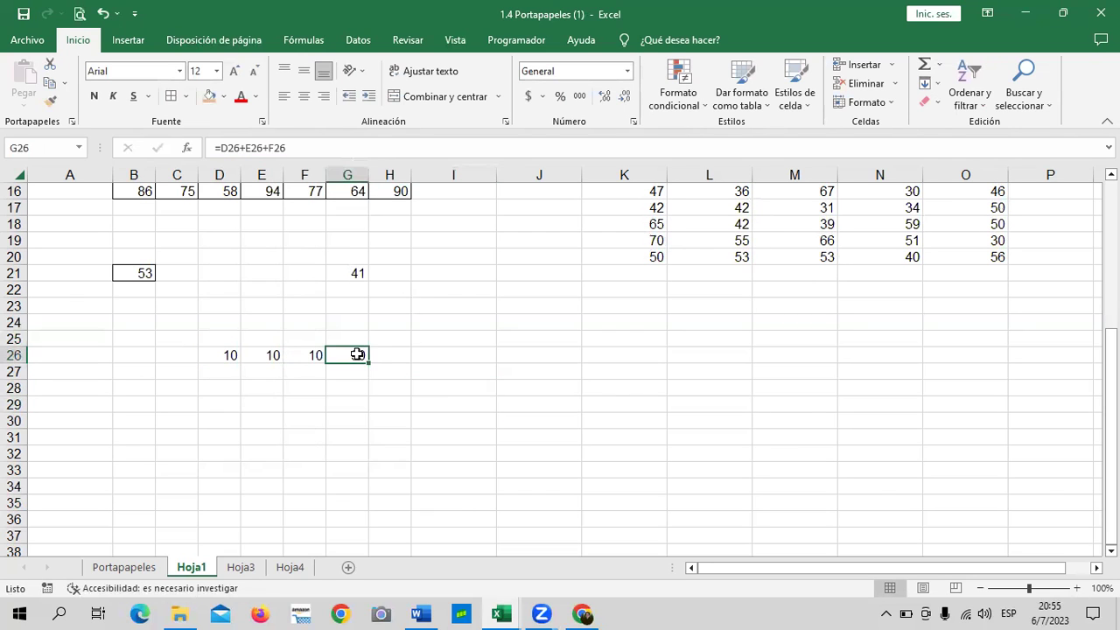
pyautogui.click(464, 375)
# Copy G26's sum formula into G30.
pyautogui.click(350, 354)
pyautogui.rightClick(350, 353)
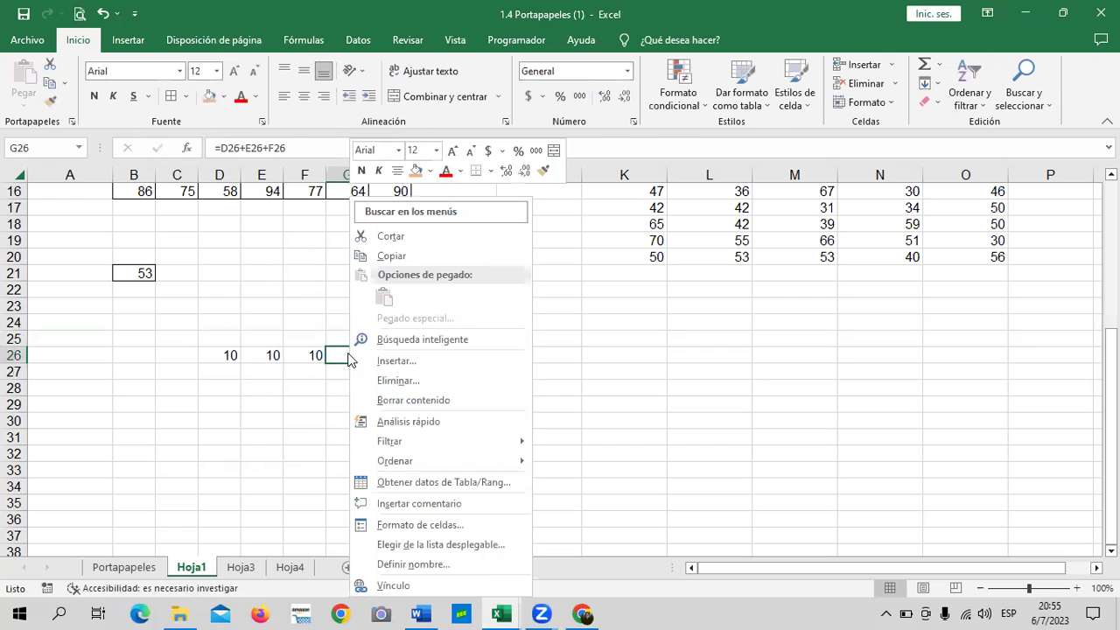
pyautogui.click(393, 251)
pyautogui.click(350, 420)
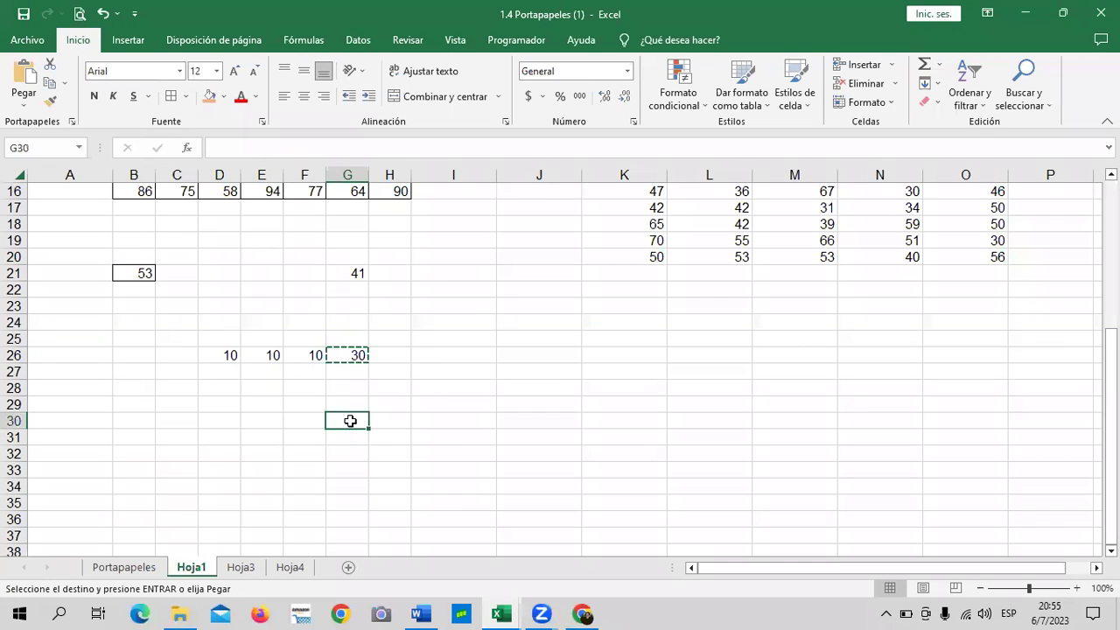
pyautogui.rightClick(350, 427)
pyautogui.click(386, 124)
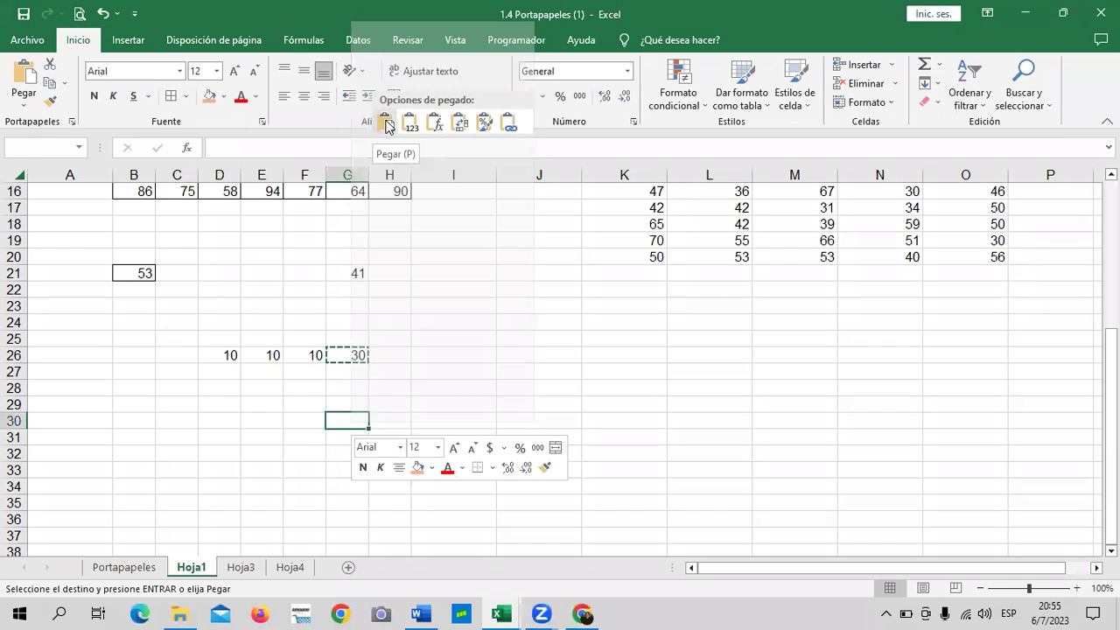
pyautogui.click(537, 470)
pyautogui.click(354, 418)
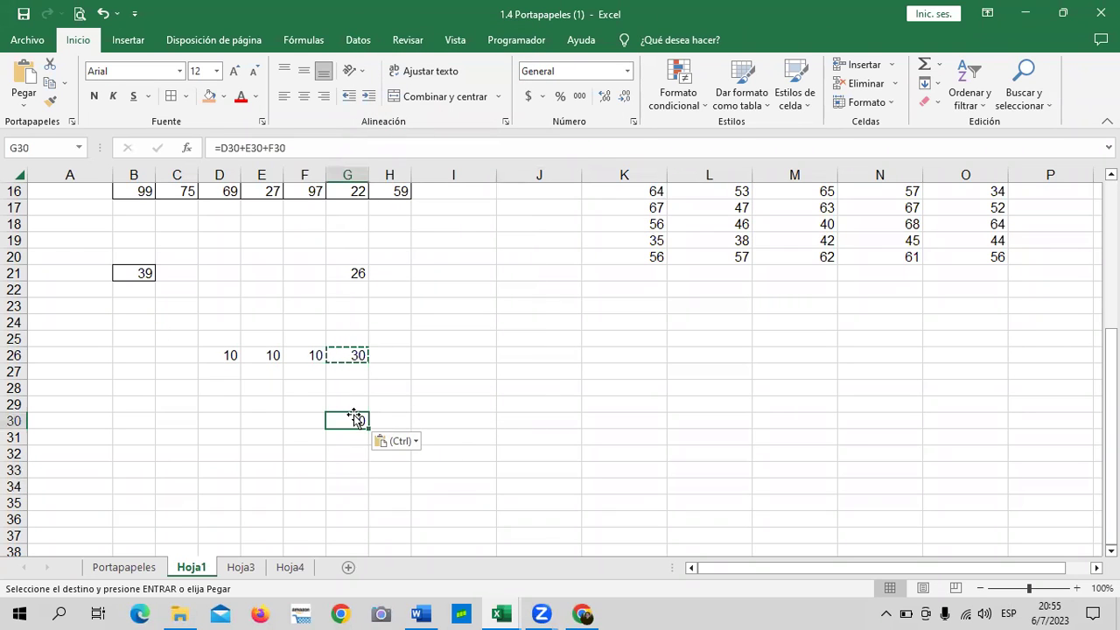
pyautogui.press('Escape')
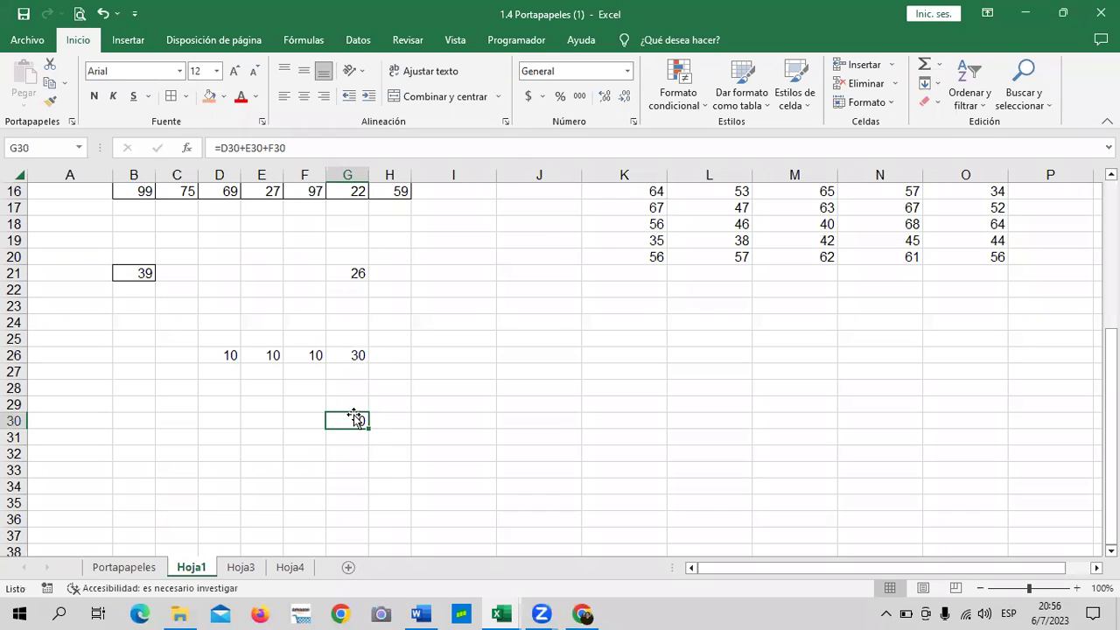
# Inspect G30's shifted formula referencing row 30, currently showing 0.
pyautogui.click(446, 418)
pyautogui.click(347, 420)
pyautogui.click(402, 141)
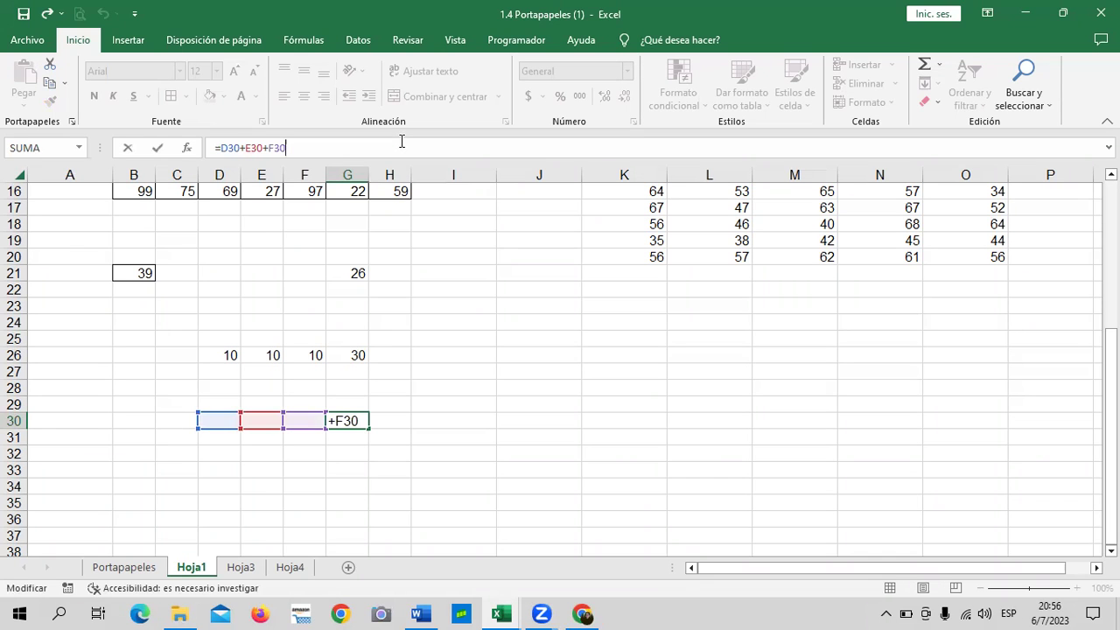
pyautogui.press('Return')
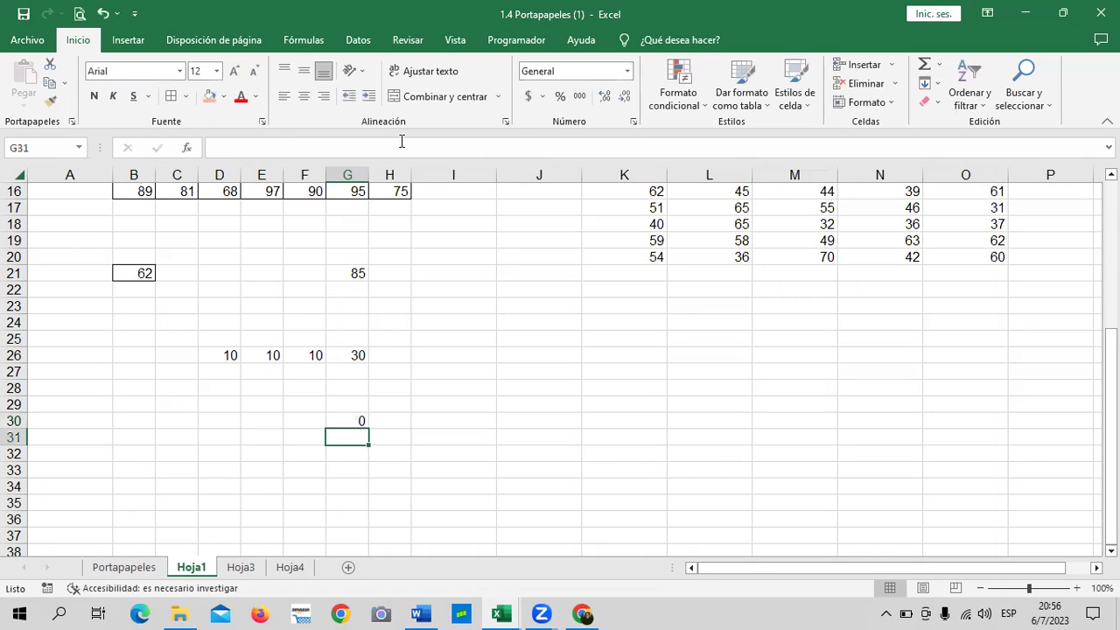
pyautogui.click(342, 415)
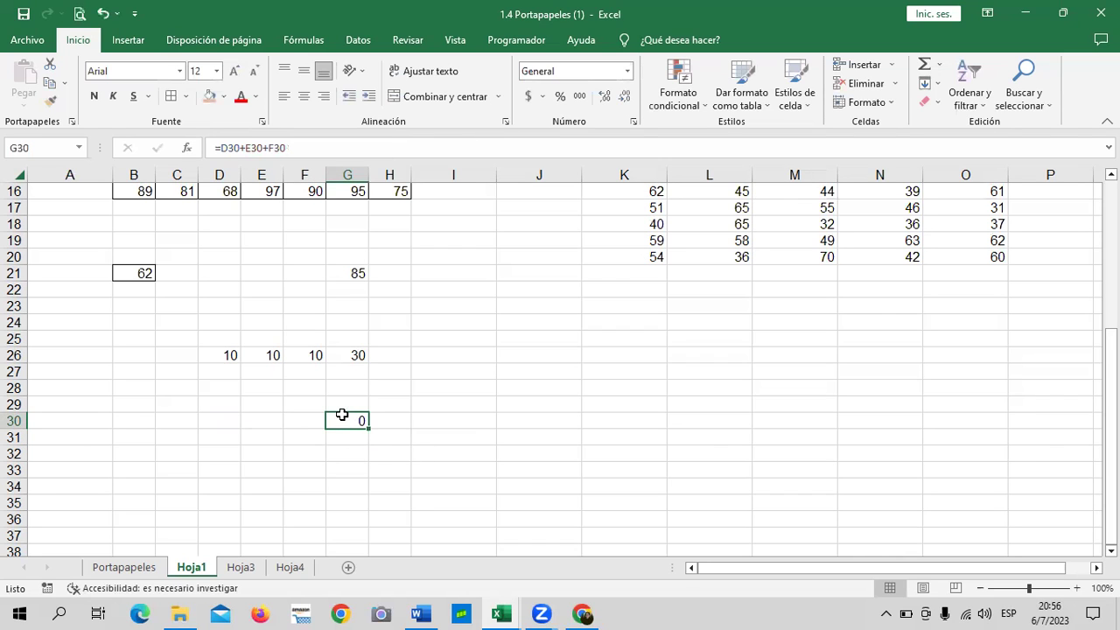
# Outline D30:F30 with a border and enter 25, 25 and 50, giving 100 in G30.
pyautogui.moveTo(215, 417); pyautogui.dragTo(302, 420)
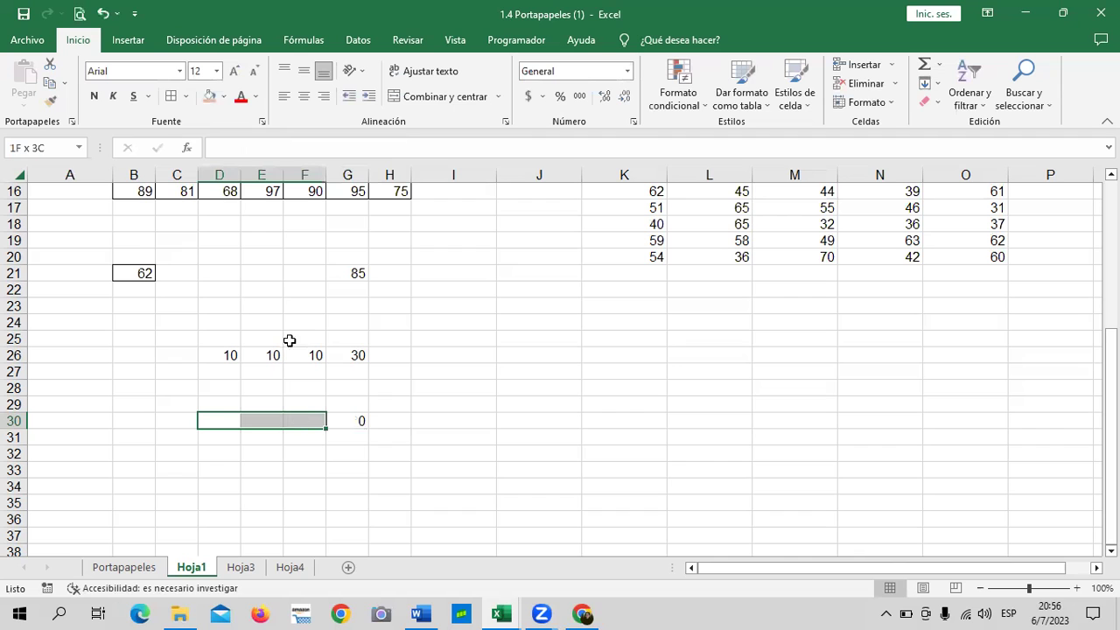
pyautogui.click(172, 95)
pyautogui.click(507, 465)
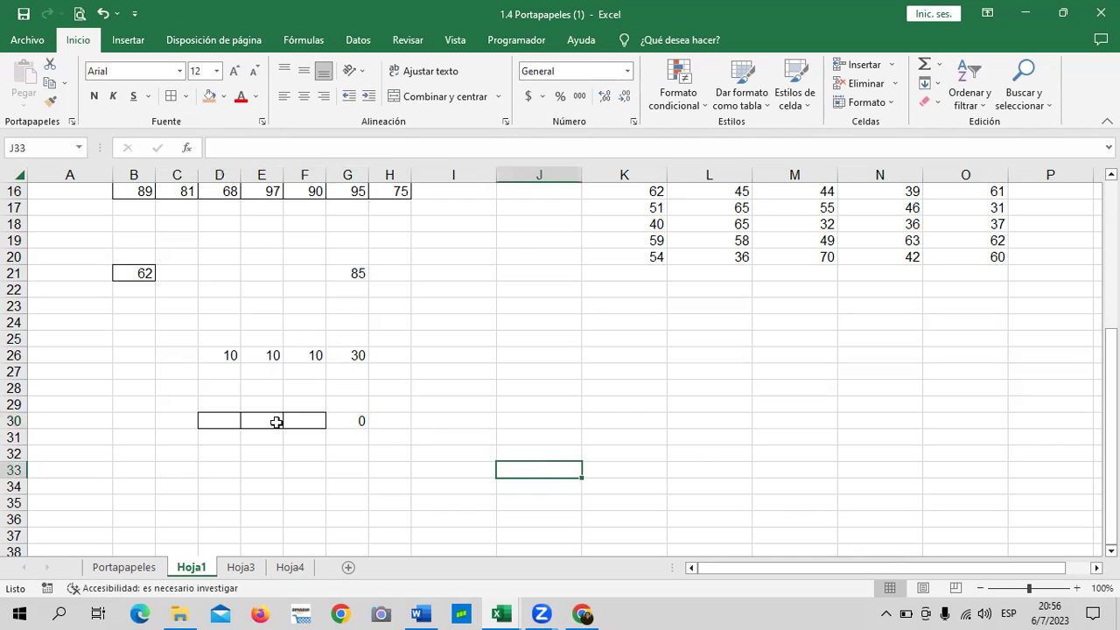
pyautogui.click(225, 418)
pyautogui.write('25')
pyautogui.press('Return')
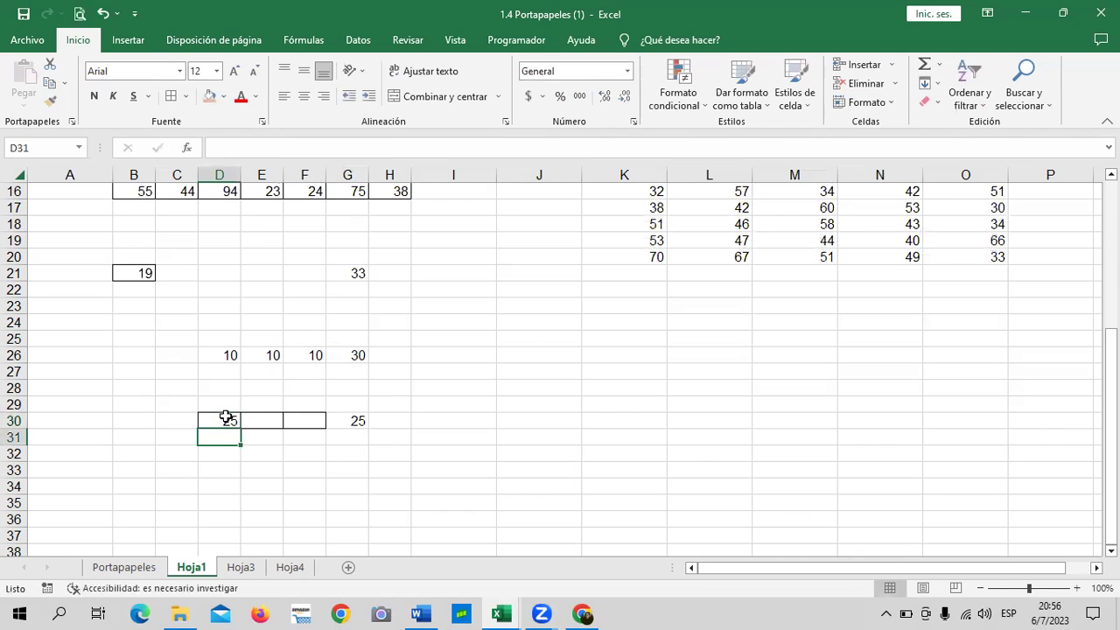
pyautogui.click(263, 418)
pyautogui.write('25')
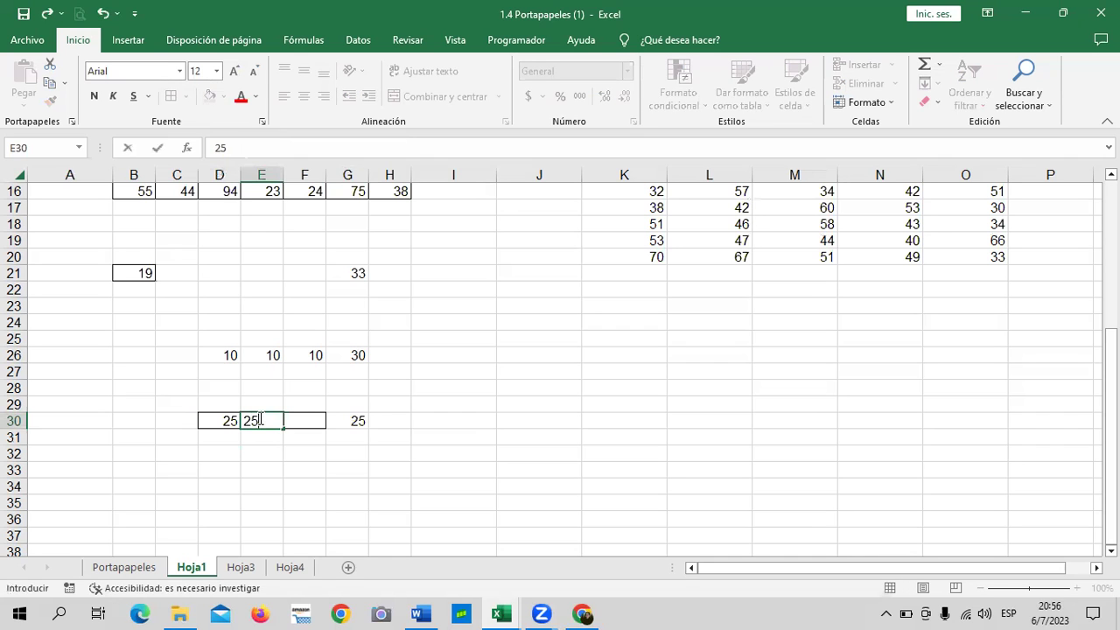
pyautogui.press('Tab')
pyautogui.write('50')
pyautogui.press('Return')
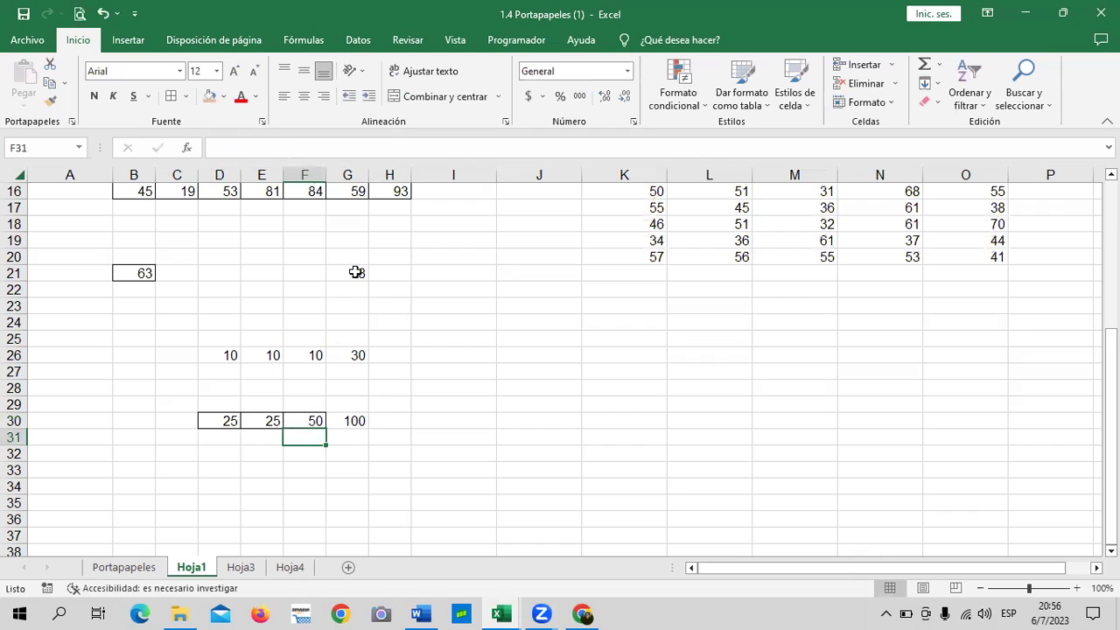
pyautogui.click(529, 373)
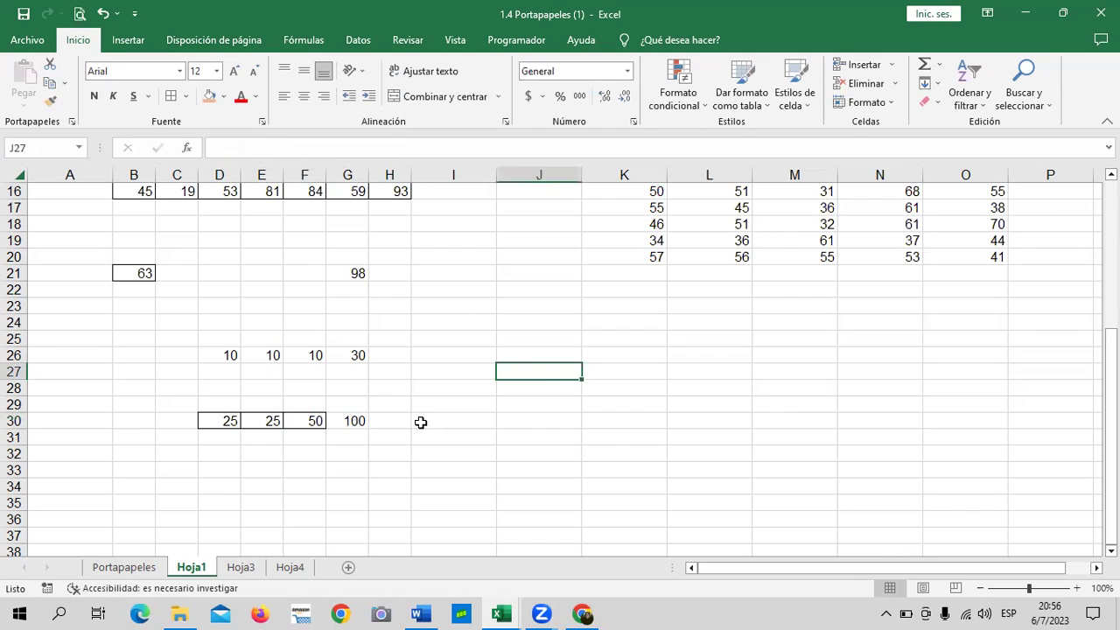
pyautogui.click(355, 420)
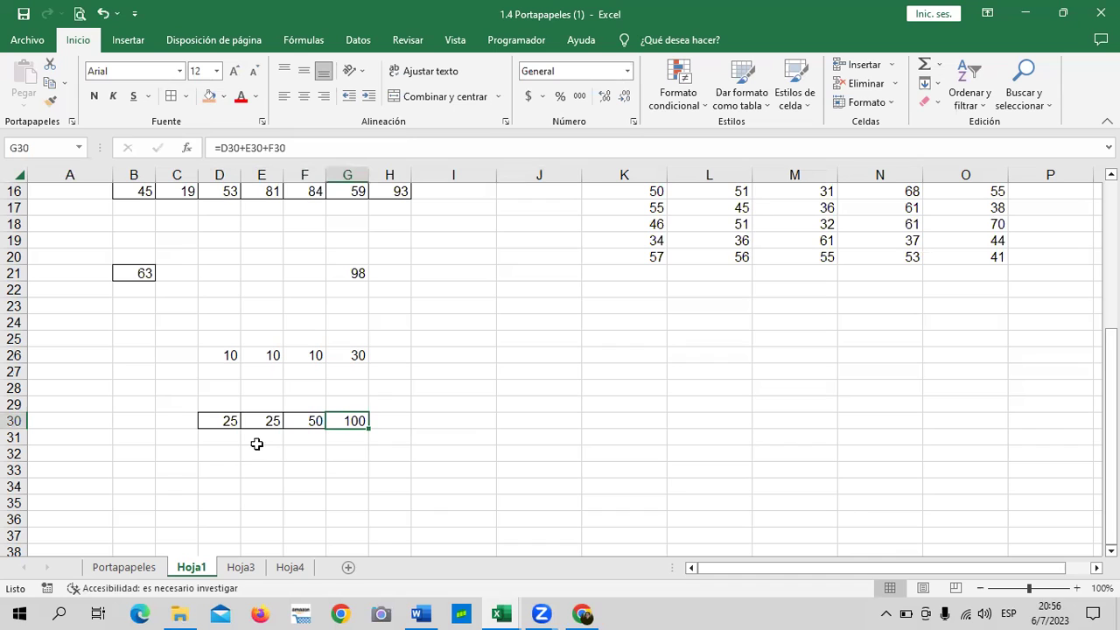
# Paste G26's sum formula into K32 as formulas only, yielding =H32+I32+J32.
pyautogui.click(353, 355)
pyautogui.rightClick(353, 355)
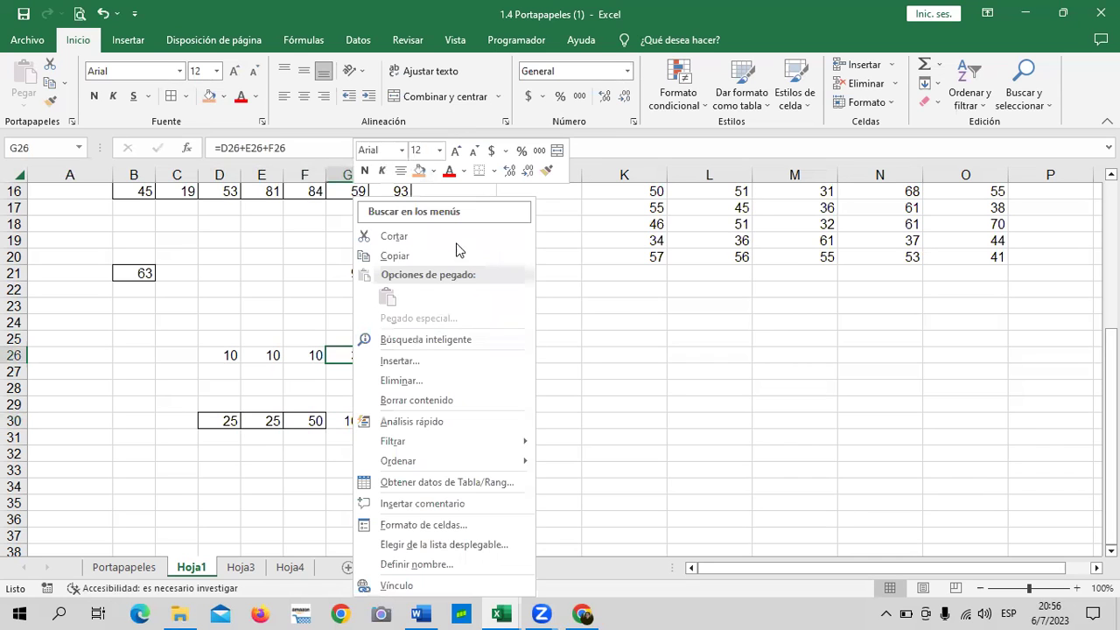
pyautogui.click(393, 256)
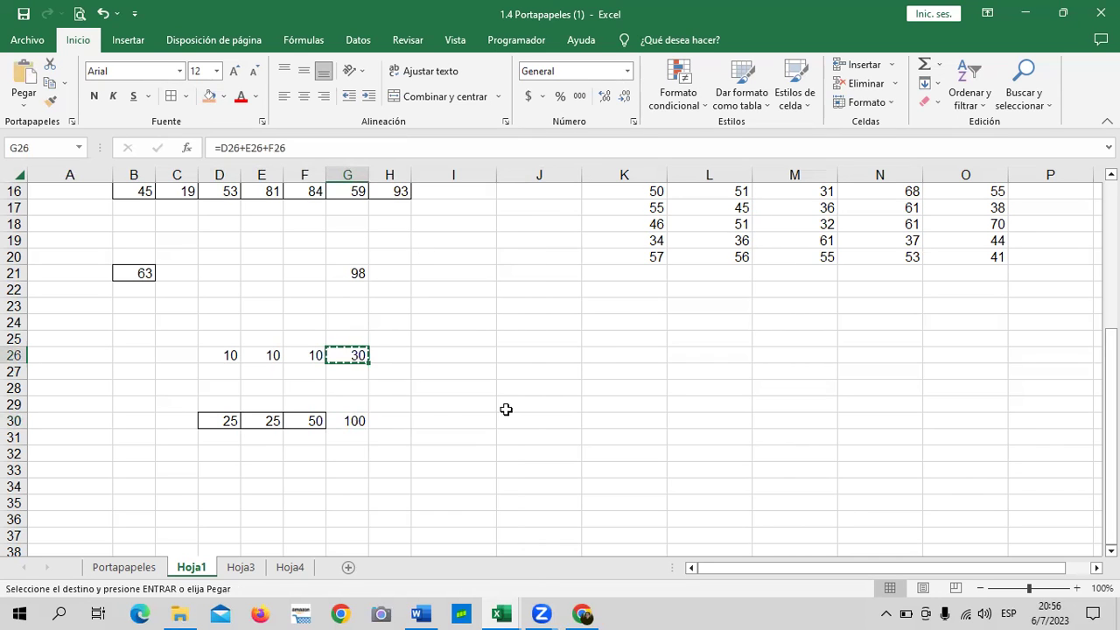
pyautogui.rightClick(619, 451)
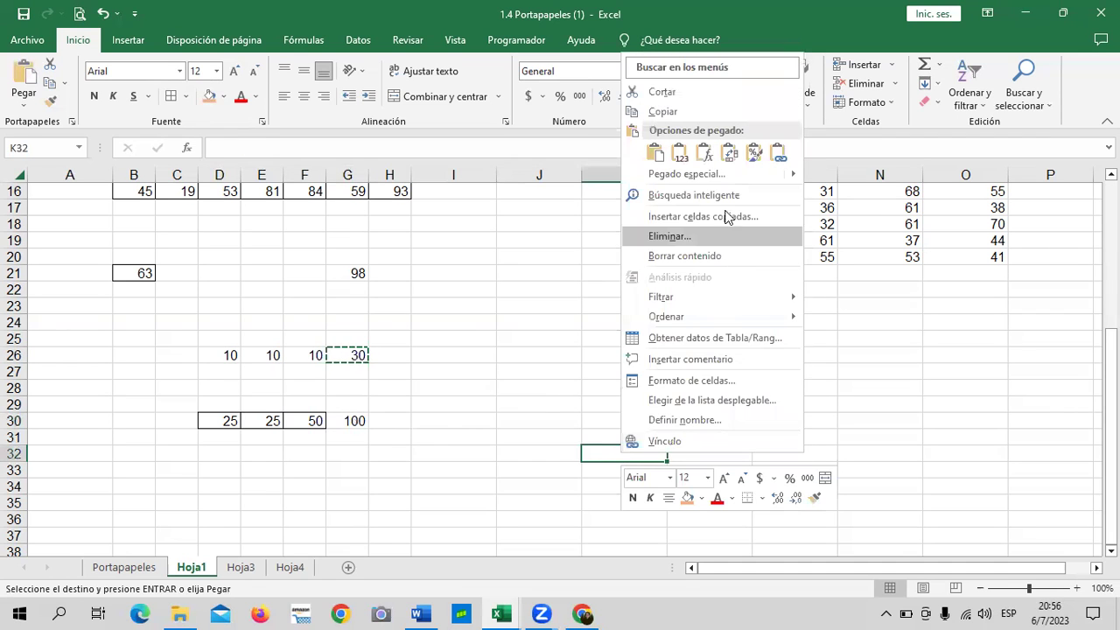
pyautogui.click(707, 156)
pyautogui.click(754, 549)
pyautogui.click(645, 449)
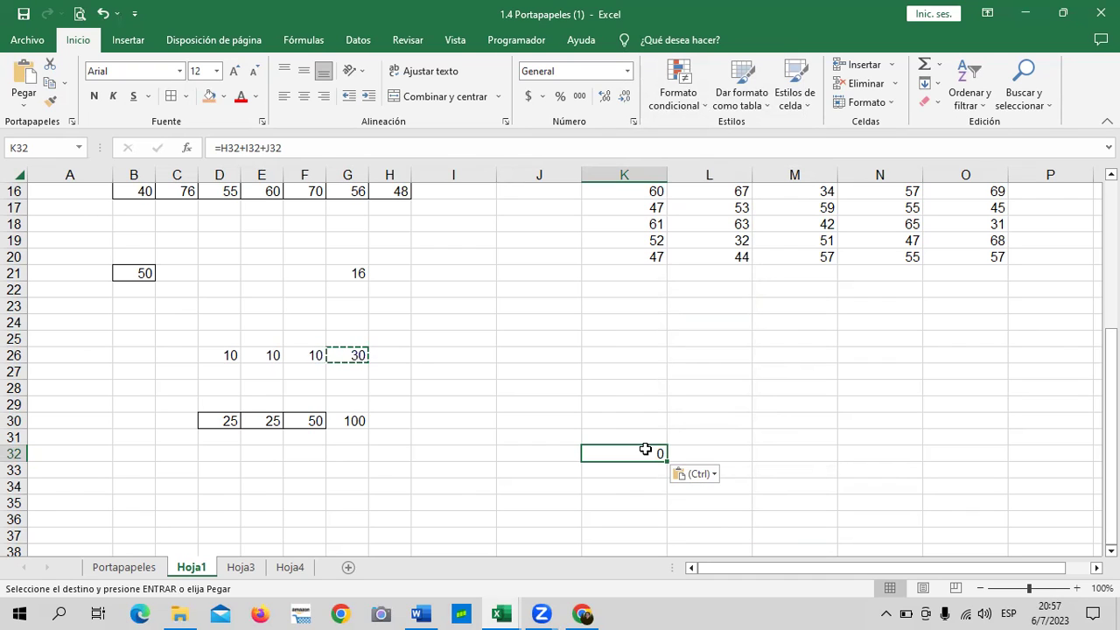
pyautogui.click(739, 293)
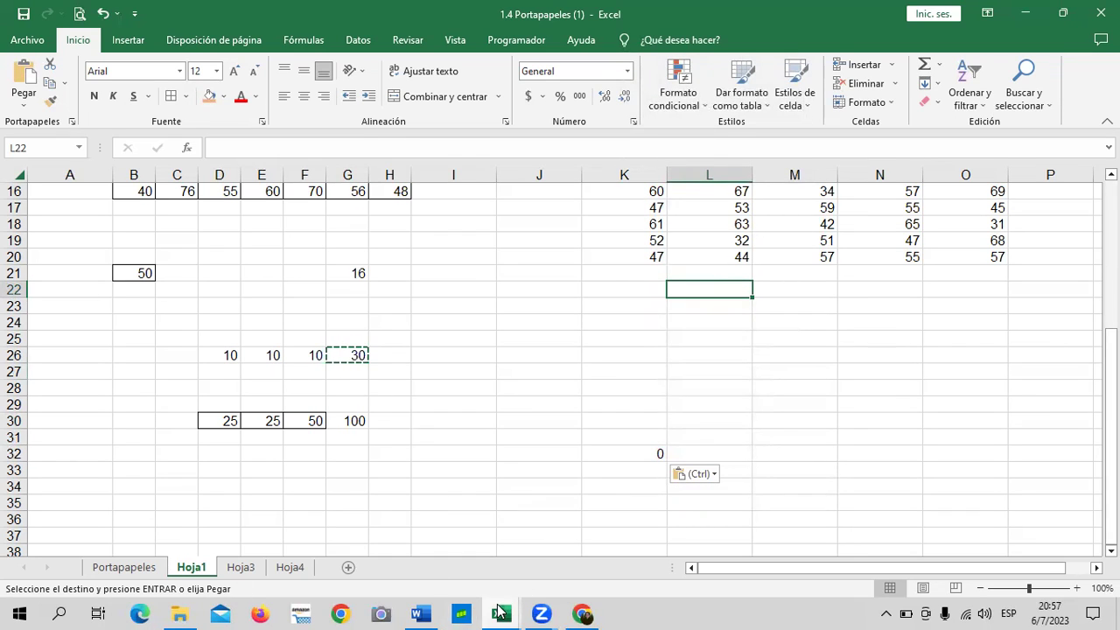
# Switch to Libro1 and delete the Hoja3 sheet.
pyautogui.moveTo(500, 614)
pyautogui.click(636, 561)
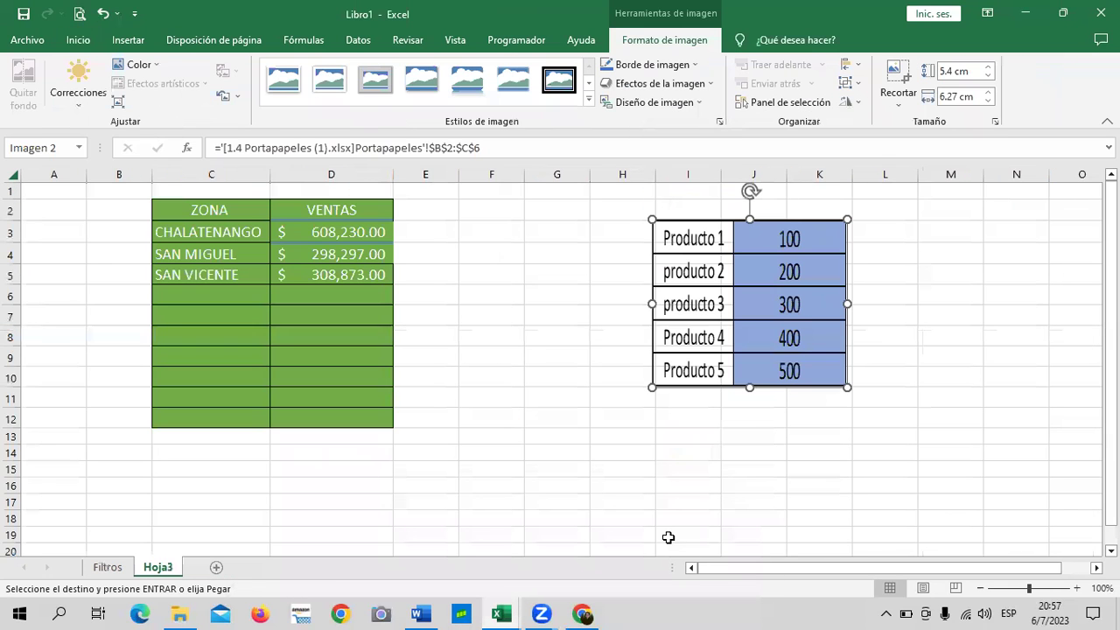
pyautogui.rightClick(157, 573)
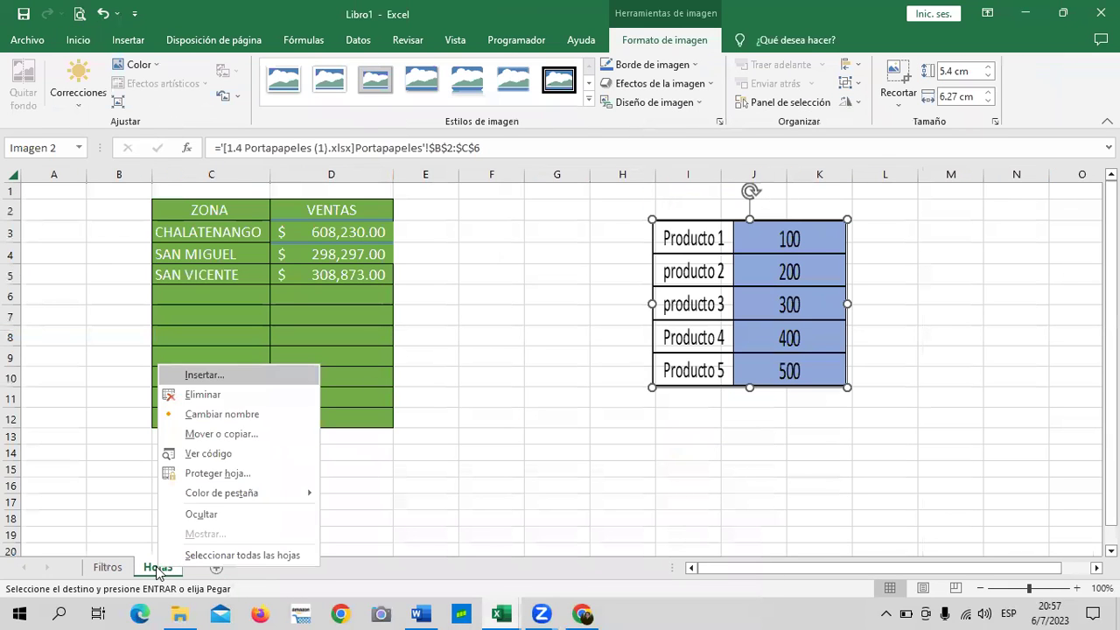
pyautogui.click(219, 395)
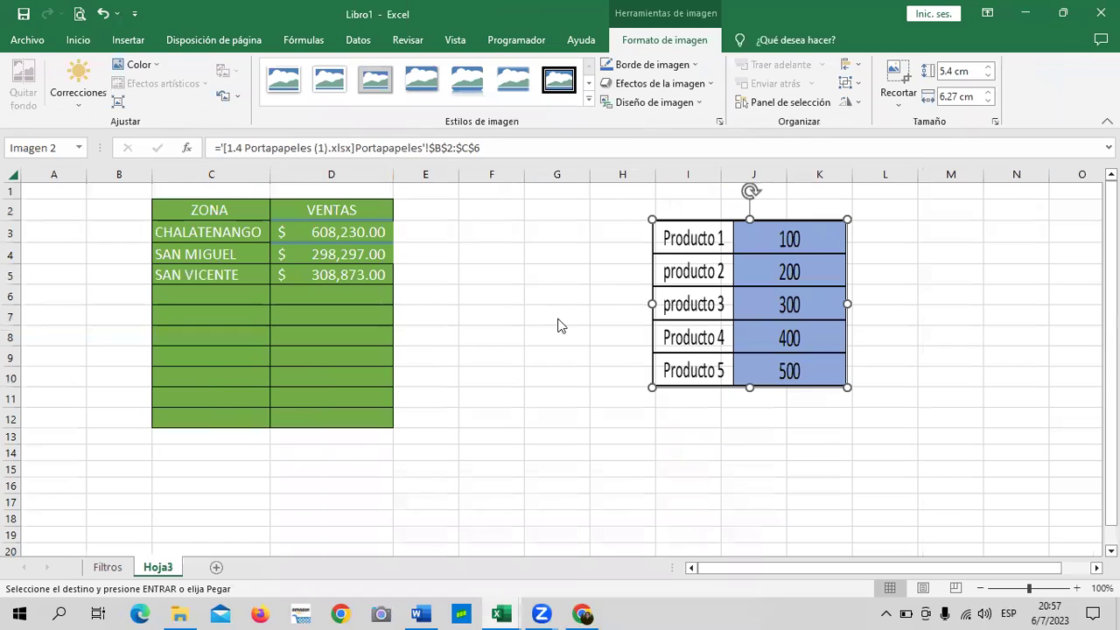
pyautogui.click(540, 351)
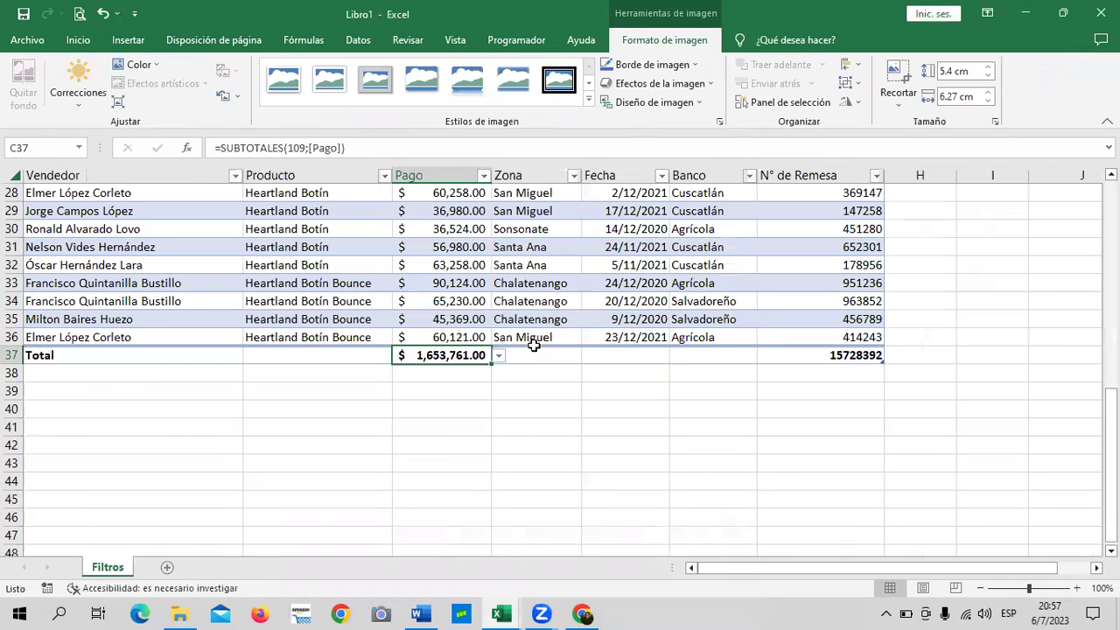
# Convert the Filtros table to a normal range.
pyautogui.scroll(6, 388, 475)
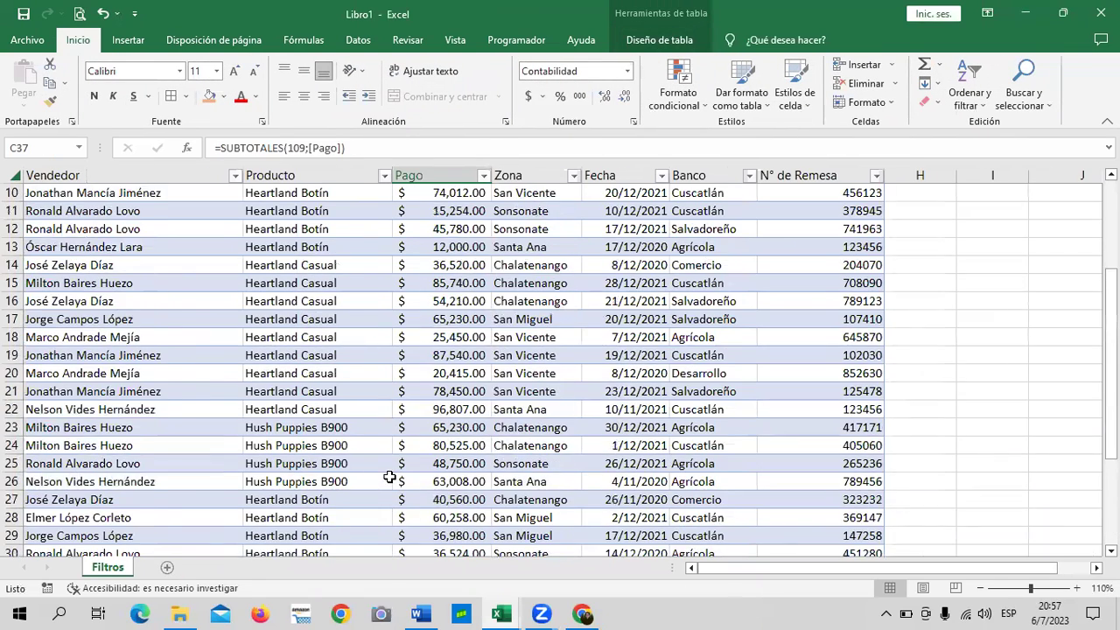
pyautogui.scroll(3, 385, 472)
pyautogui.click(357, 379)
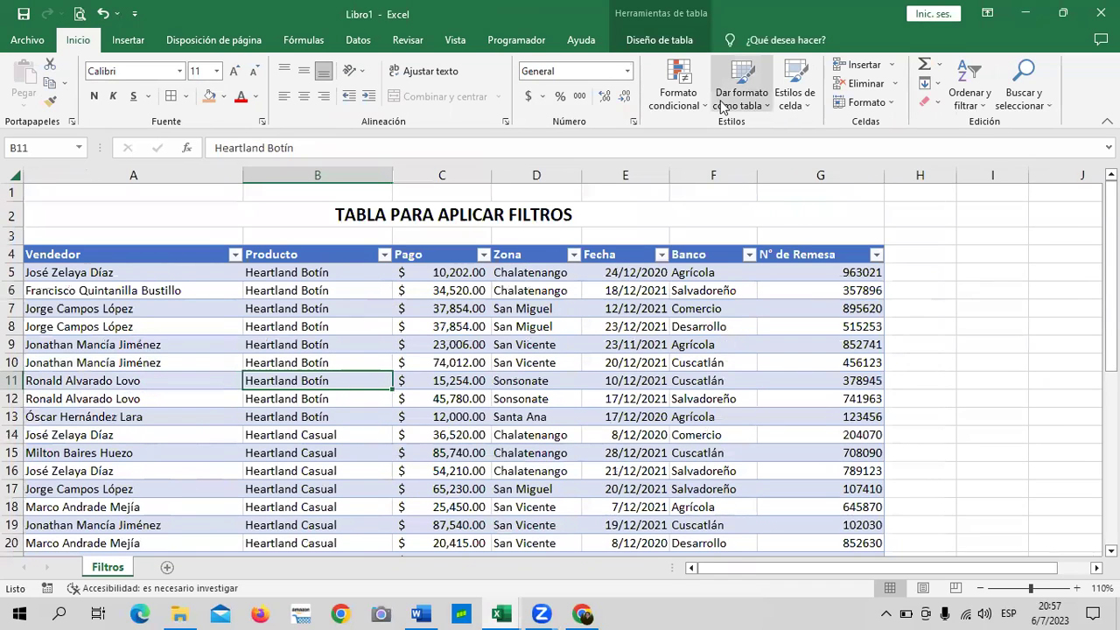
pyautogui.click(656, 42)
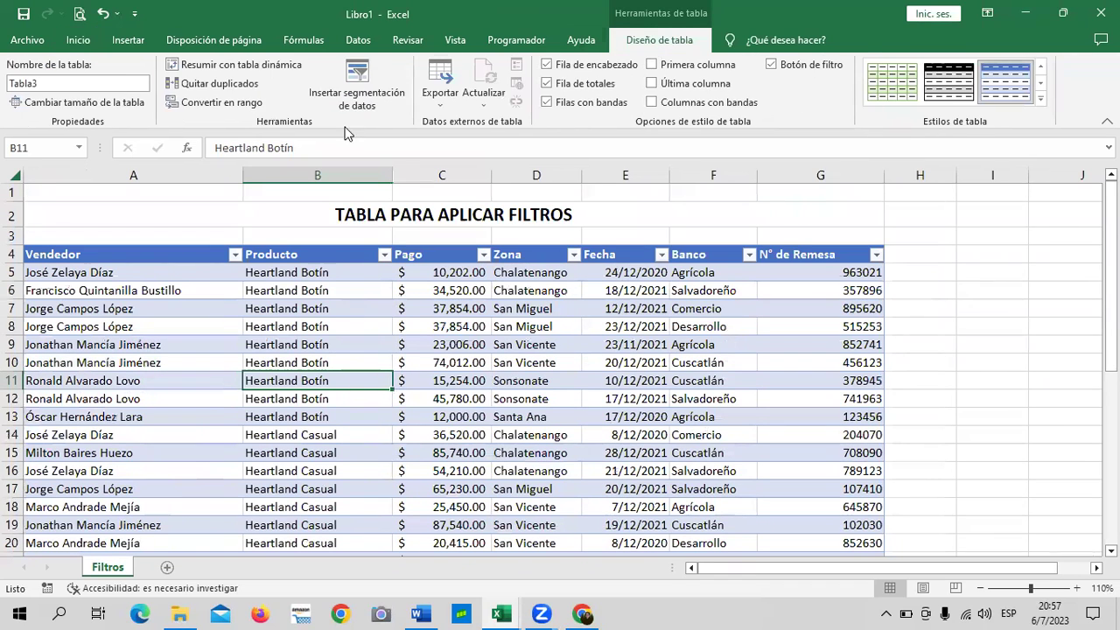
pyautogui.click(207, 103)
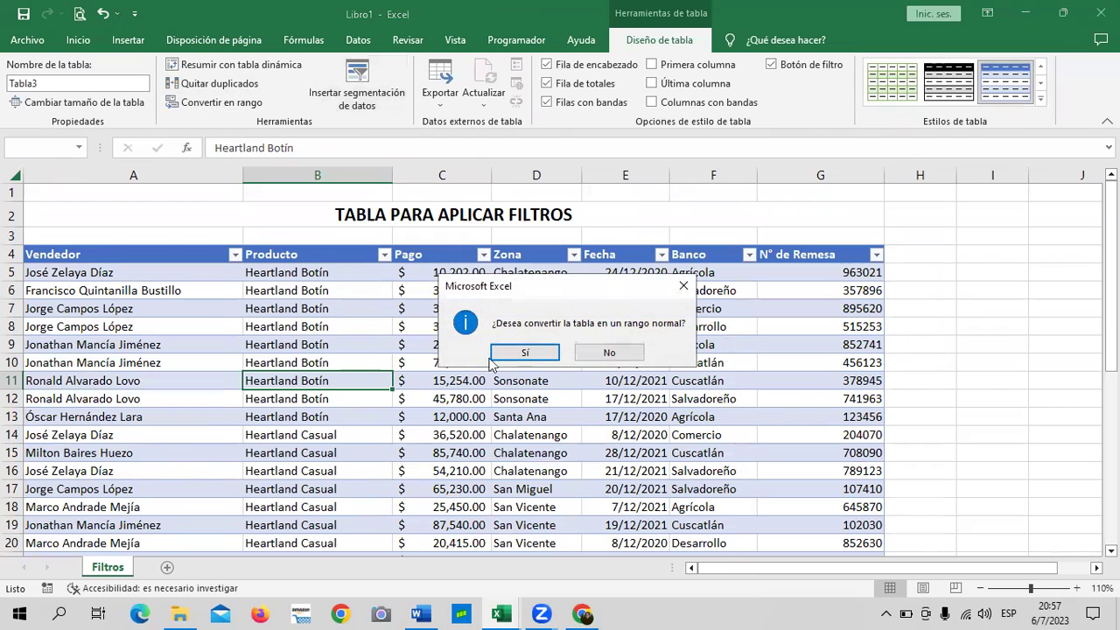
pyautogui.click(535, 351)
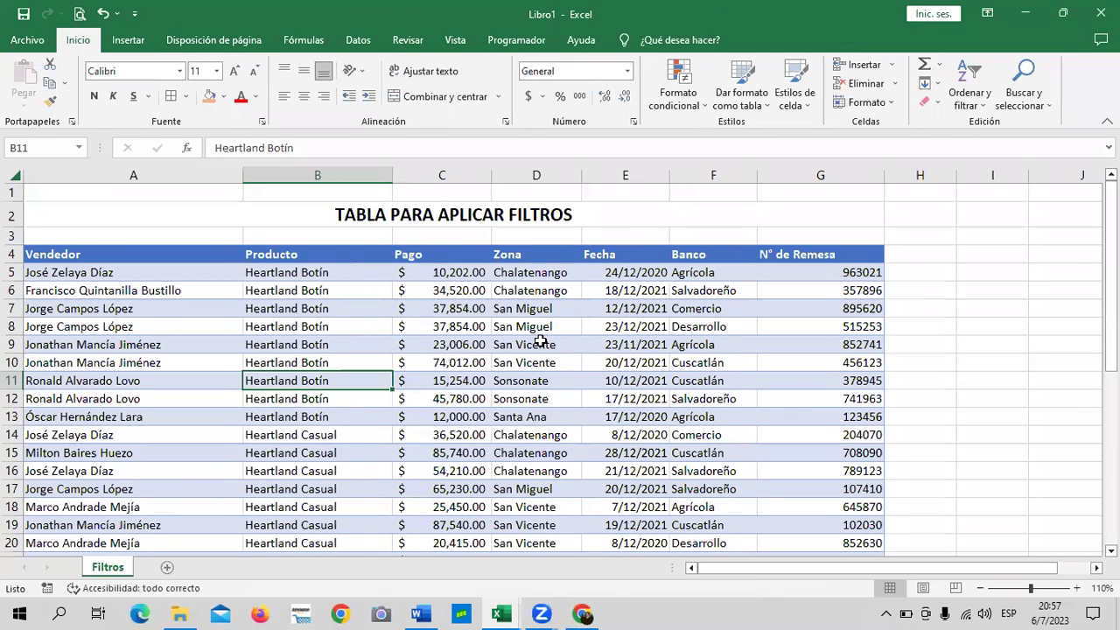
pyautogui.click(573, 401)
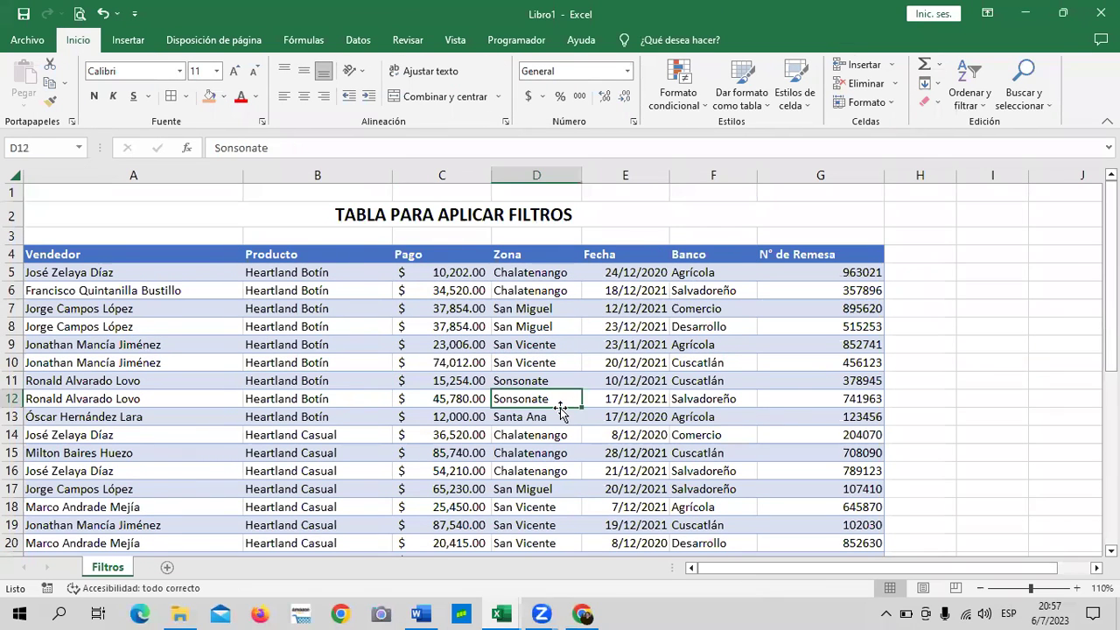
# Delete the Total row values in A37, C37 and G37.
pyautogui.scroll(-3, 560, 405)
pyautogui.scroll(-6, 555, 409)
pyautogui.scroll(-1, 555, 409)
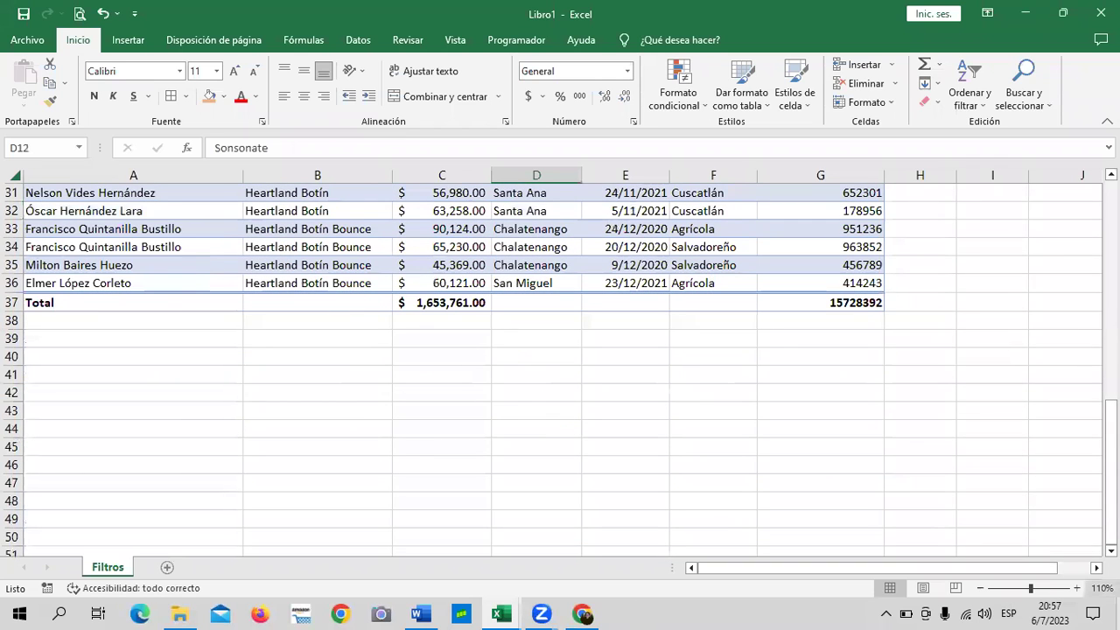
pyautogui.click(175, 302)
pyautogui.press('Delete')
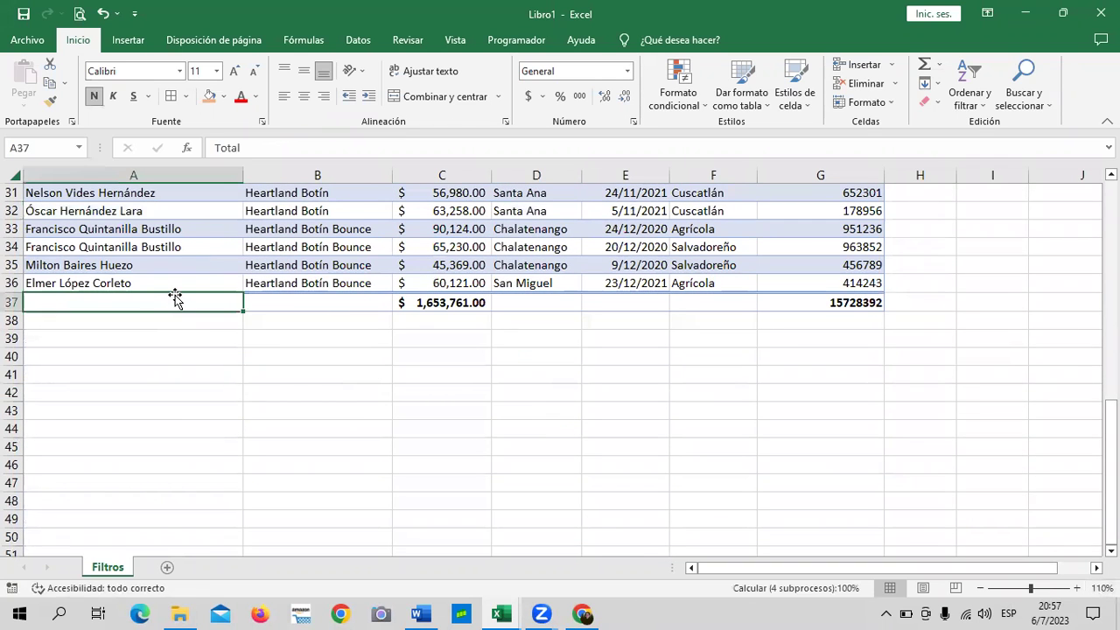
pyautogui.click(426, 302)
pyautogui.press('Delete')
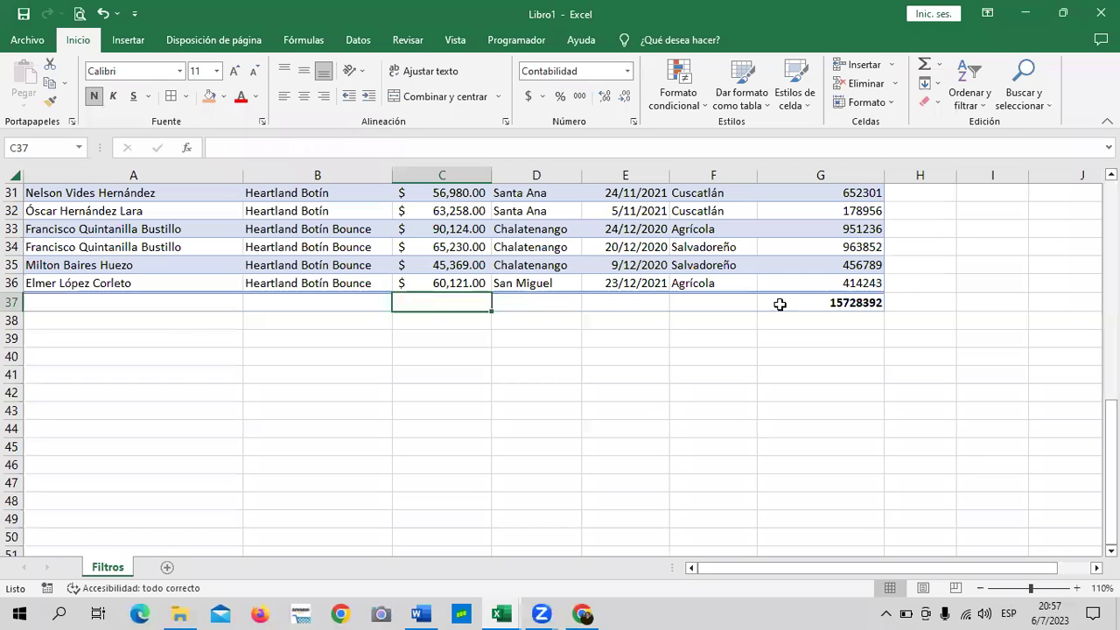
pyautogui.click(790, 300)
pyautogui.press('Delete')
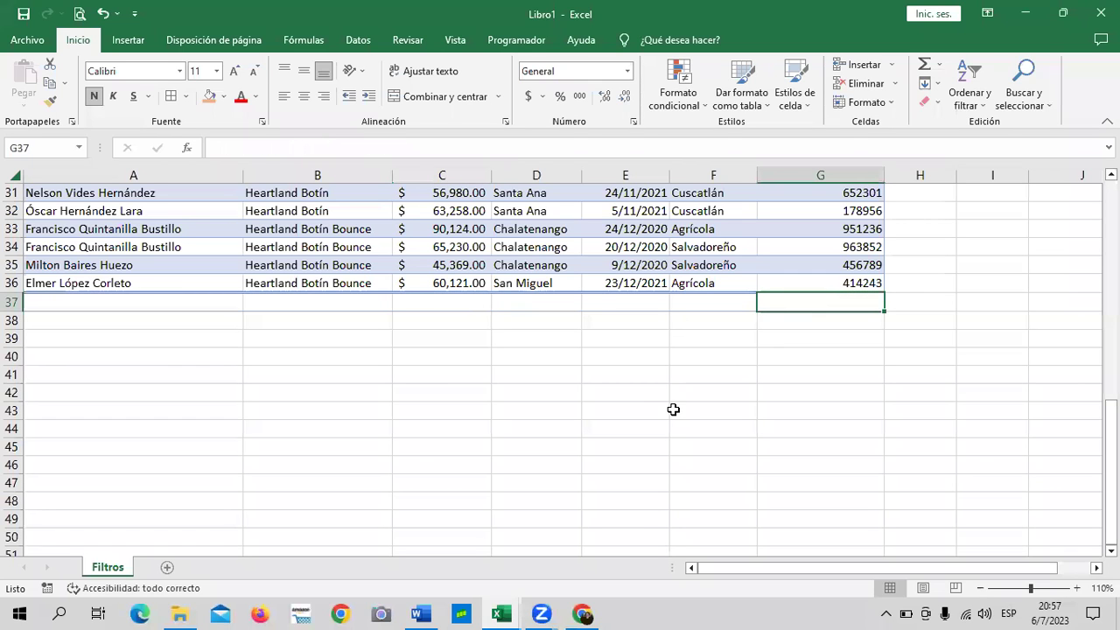
pyautogui.scroll(6, 654, 424)
# Reset A4:G36 to the Normal cell style to strip its formatting.
pyautogui.scroll(4, 654, 424)
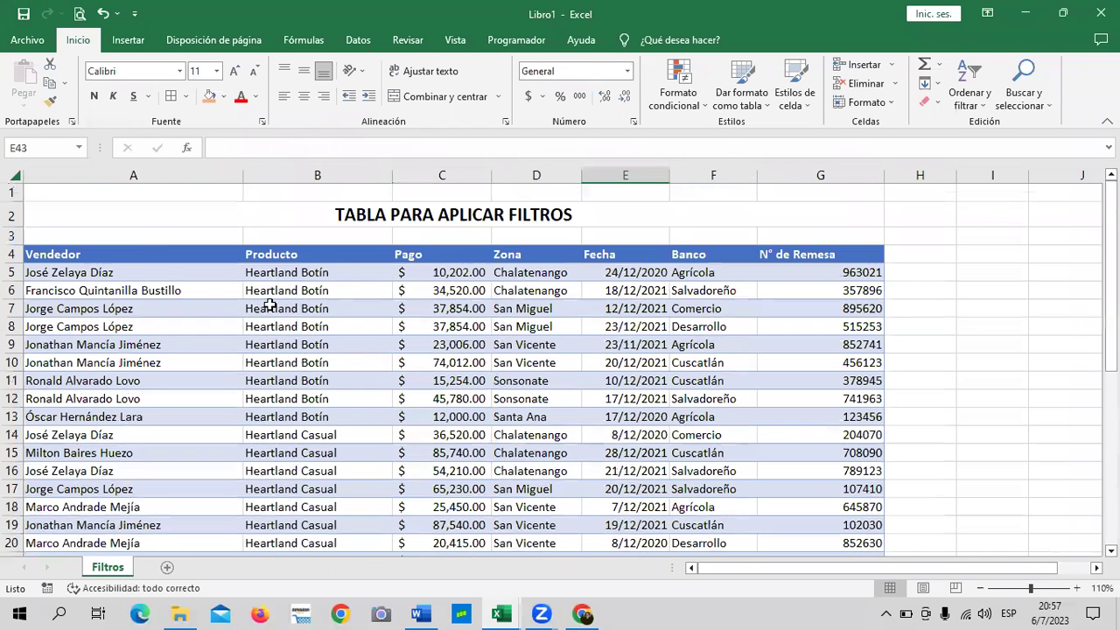
pyautogui.moveTo(120, 254)
pyautogui.mouseDown()
pyautogui.moveTo(636, 399)
pyautogui.moveTo(811, 588)
pyautogui.mouseUp()
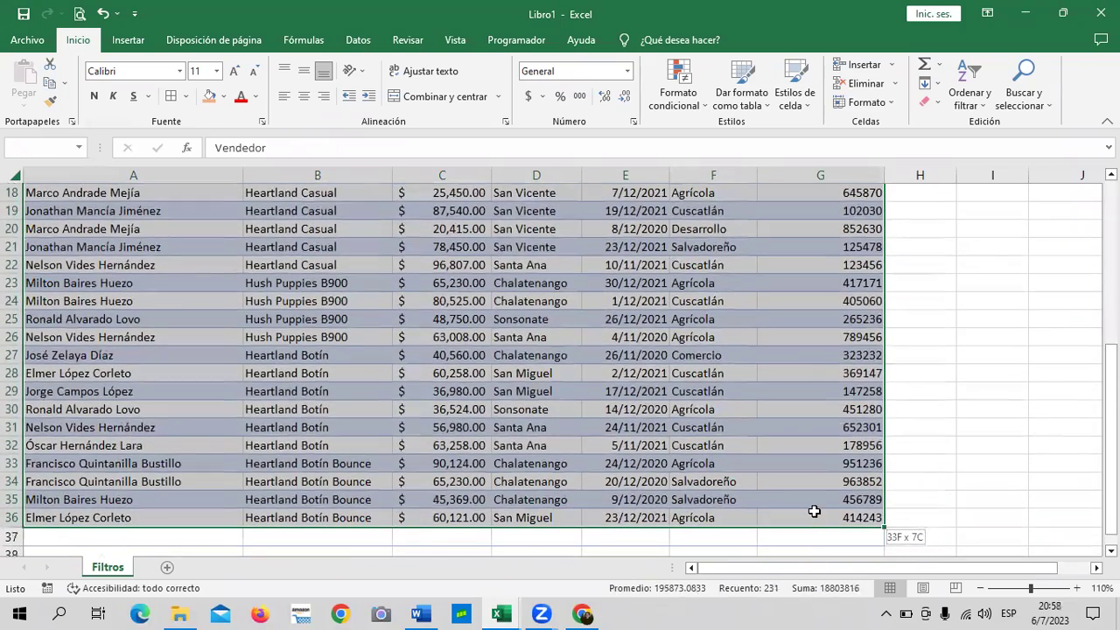
pyautogui.moveTo(810, 587); pyautogui.dragTo(813, 515)
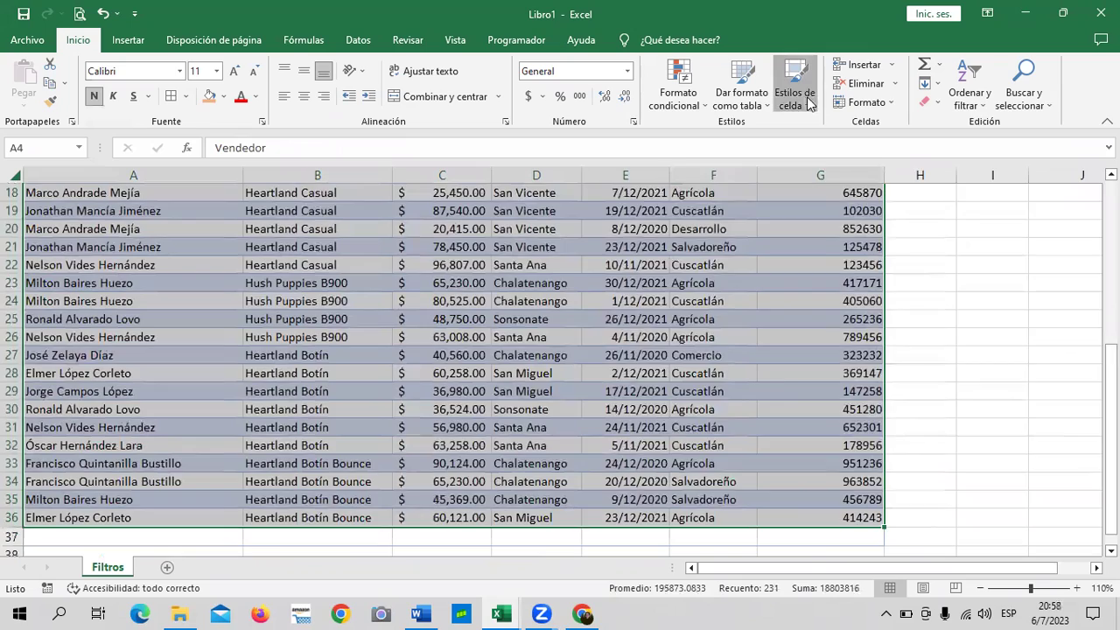
pyautogui.click(794, 91)
pyautogui.click(648, 186)
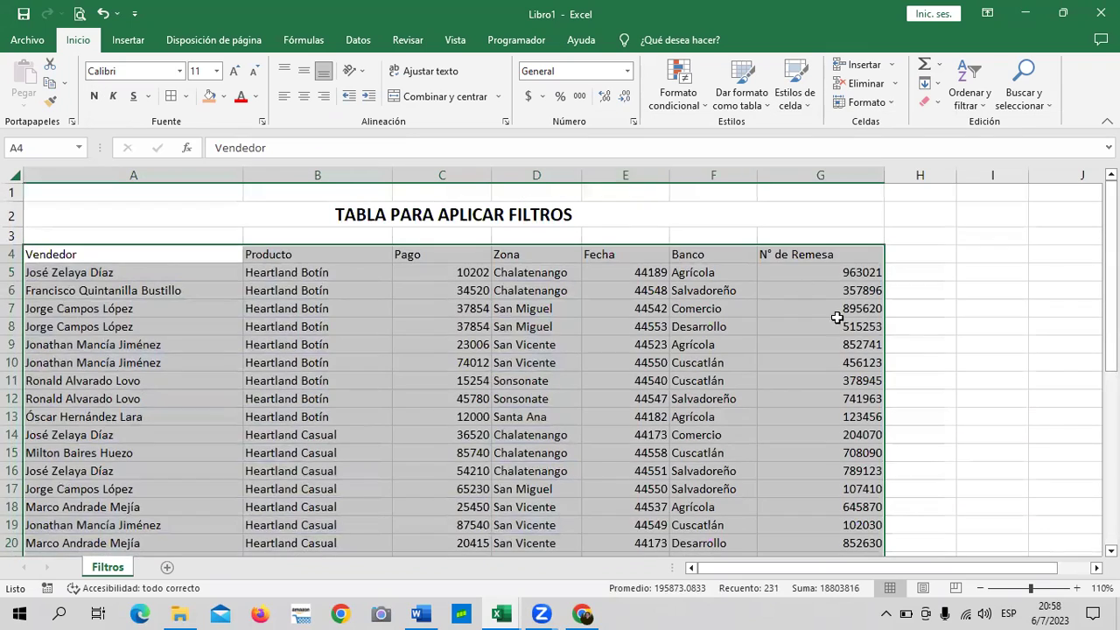
# Minimize Libro1 and return to Hoja1 of the Portapapeles workbook.
pyautogui.click(943, 313)
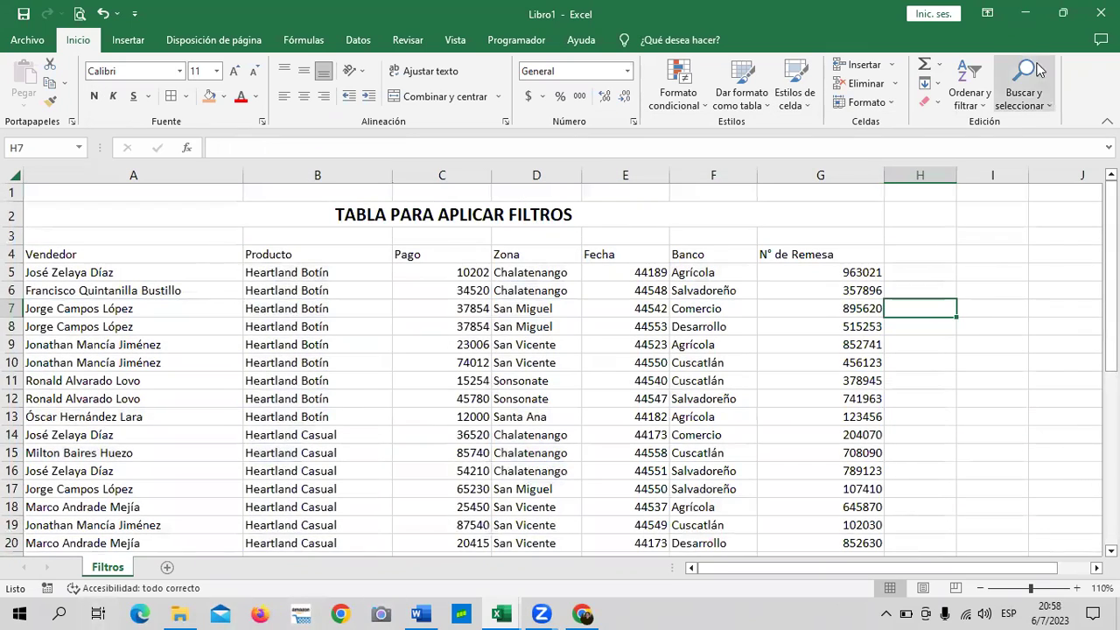
pyautogui.click(1021, 13)
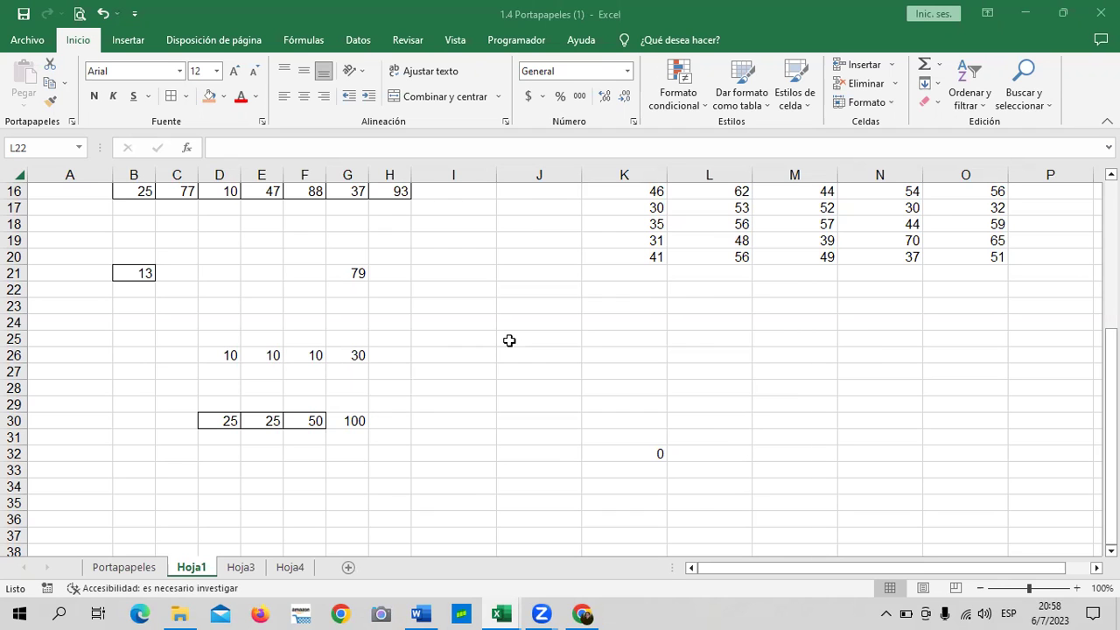
pyautogui.click(120, 568)
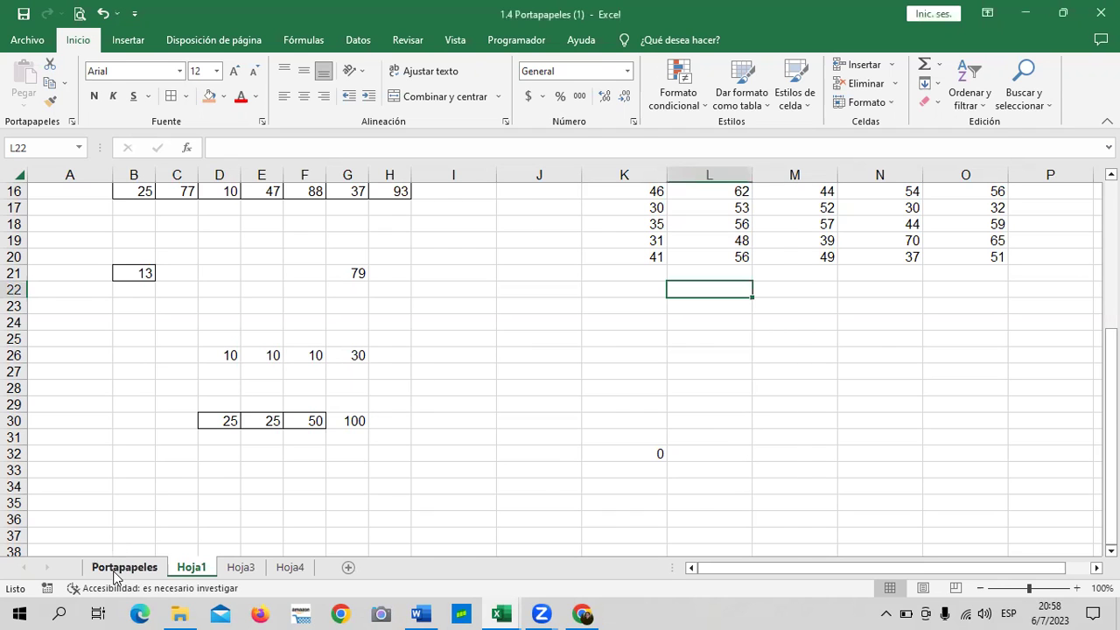